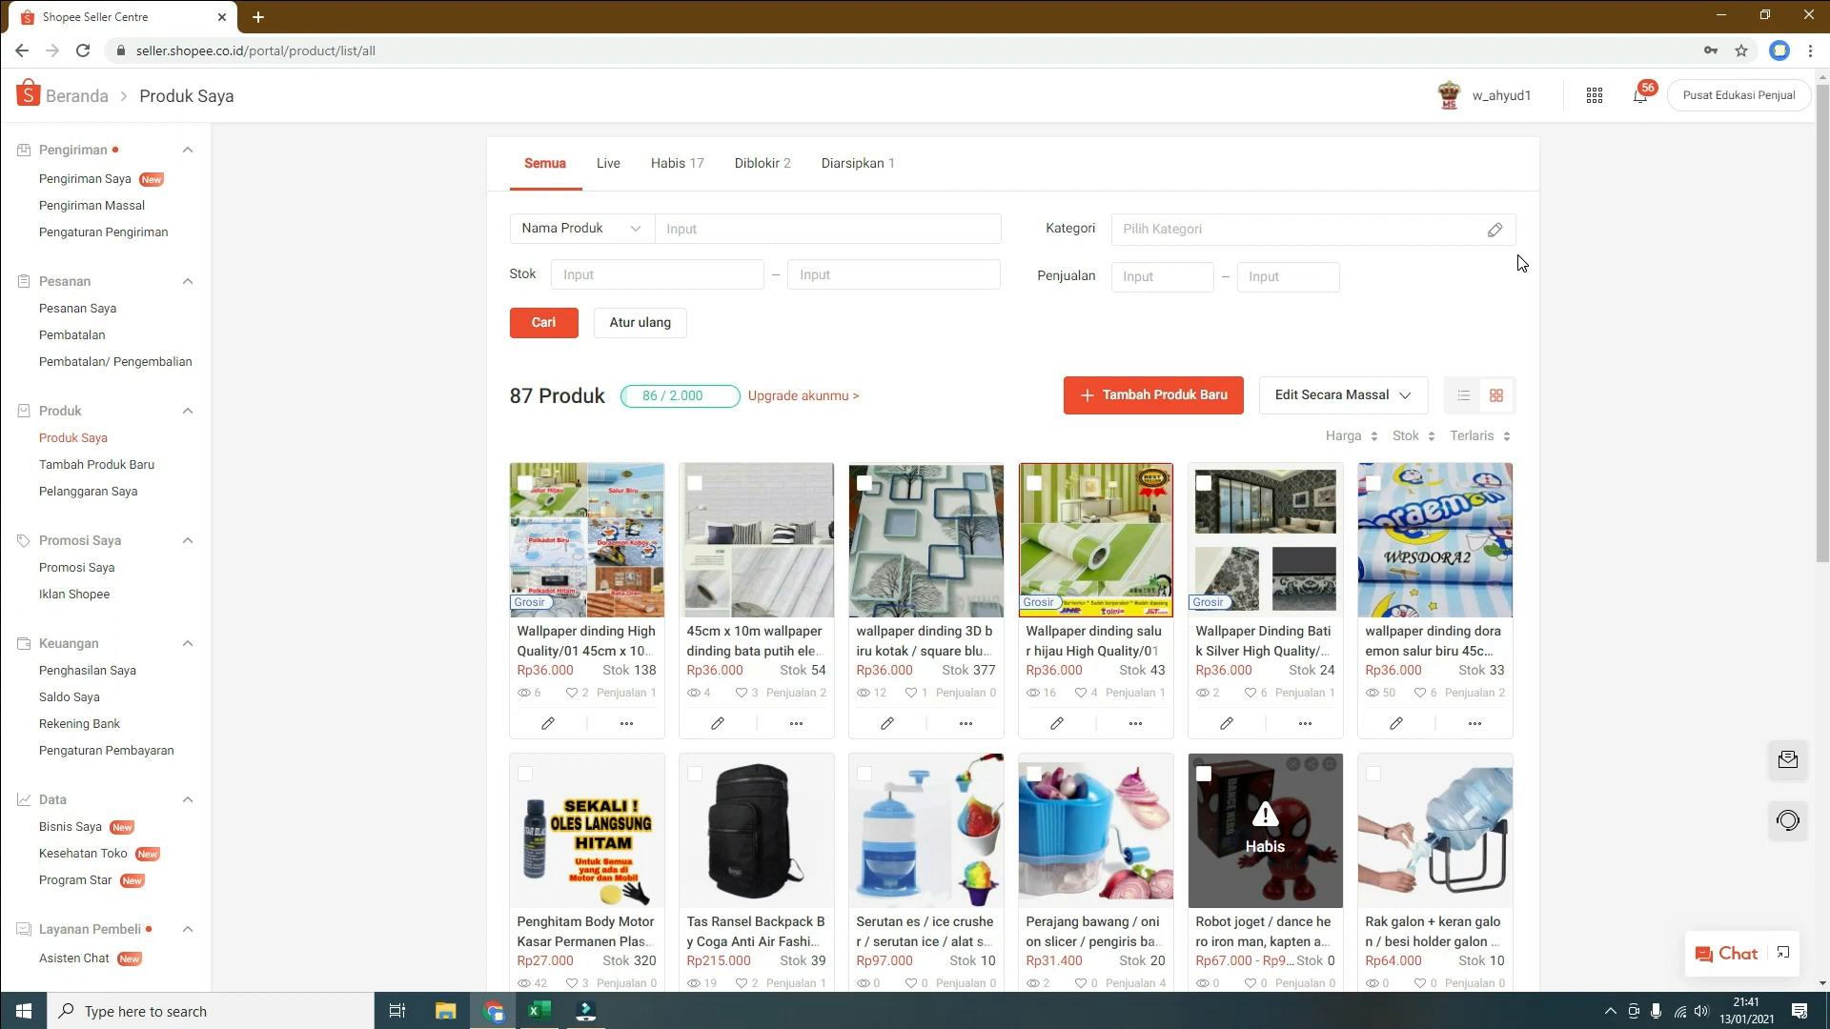
click(628, 395)
drag(628, 395, 716, 404)
click(698, 398)
double_click(685, 395)
click(748, 374)
double_click(686, 397)
click(717, 395)
click(692, 394)
double_click(700, 398)
click(931, 380)
mouse_move(1822, 233)
mouse_down()
mouse_move(1822, 298)
mouse_move(1829, 201)
mouse_up()
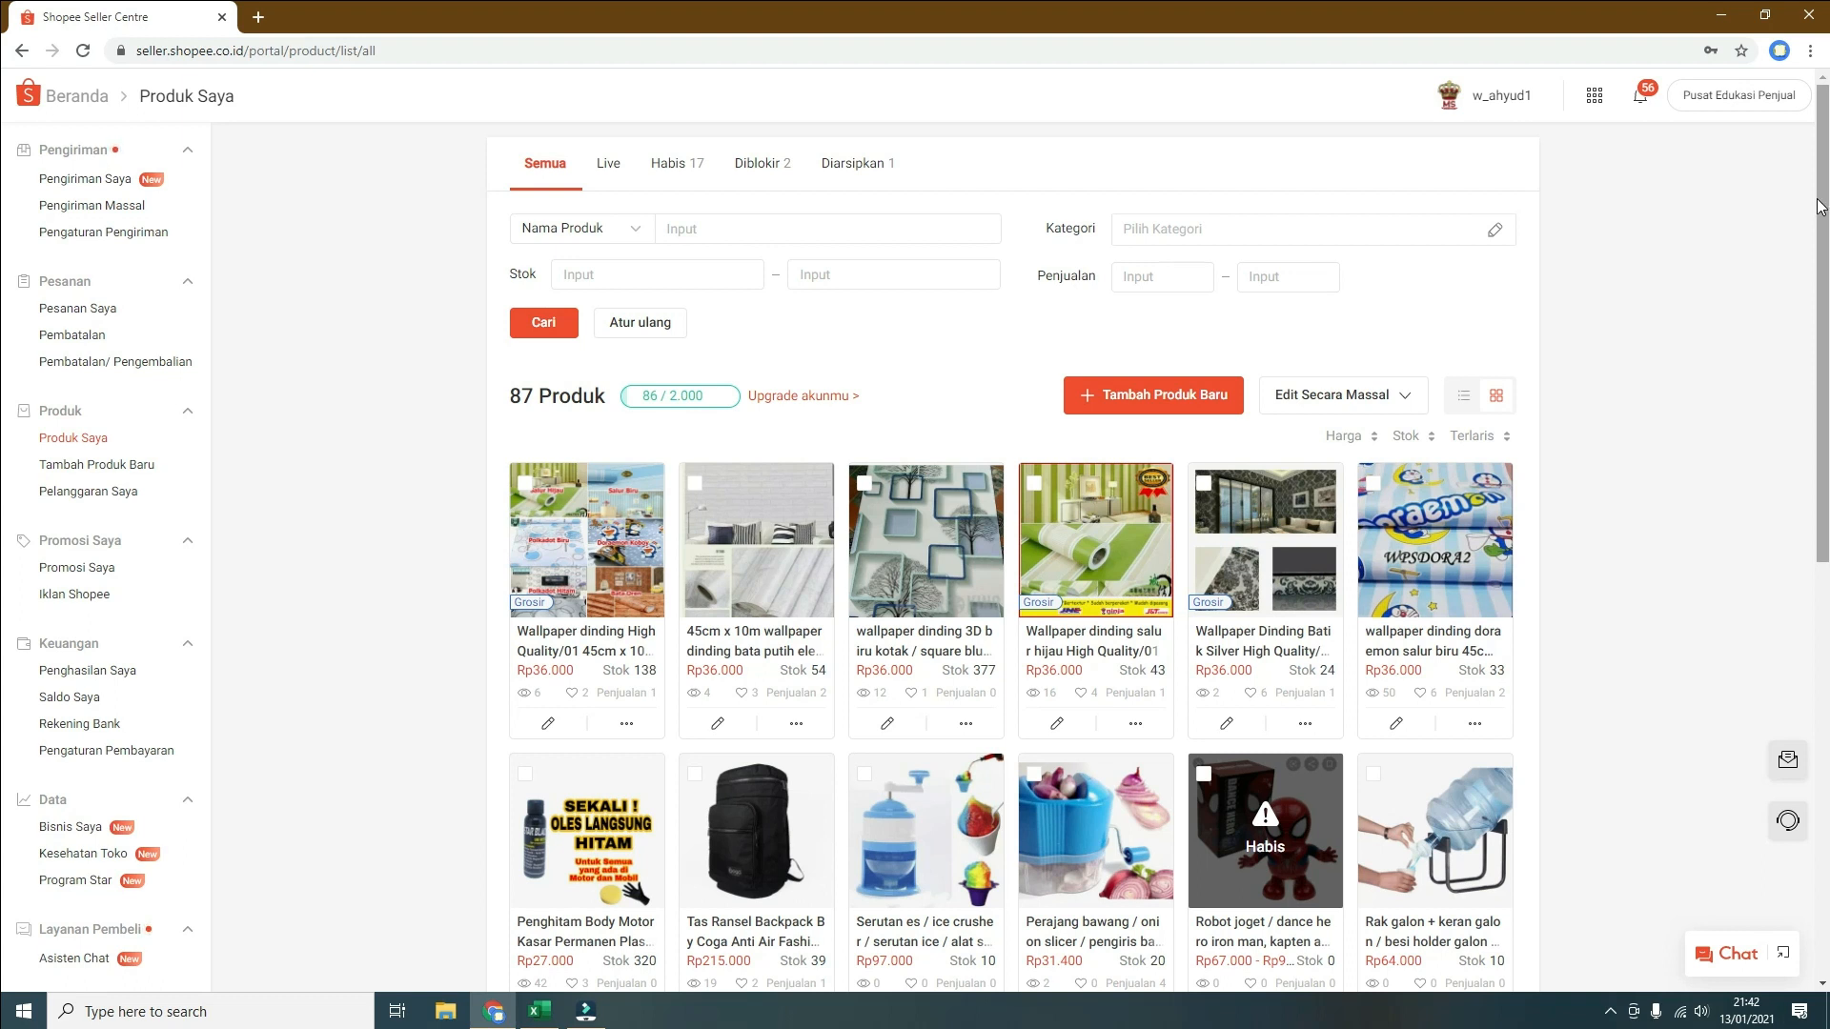
Open the Mass Upload page for products, dismiss the new template notice and show the Download Template options
click(1378, 400)
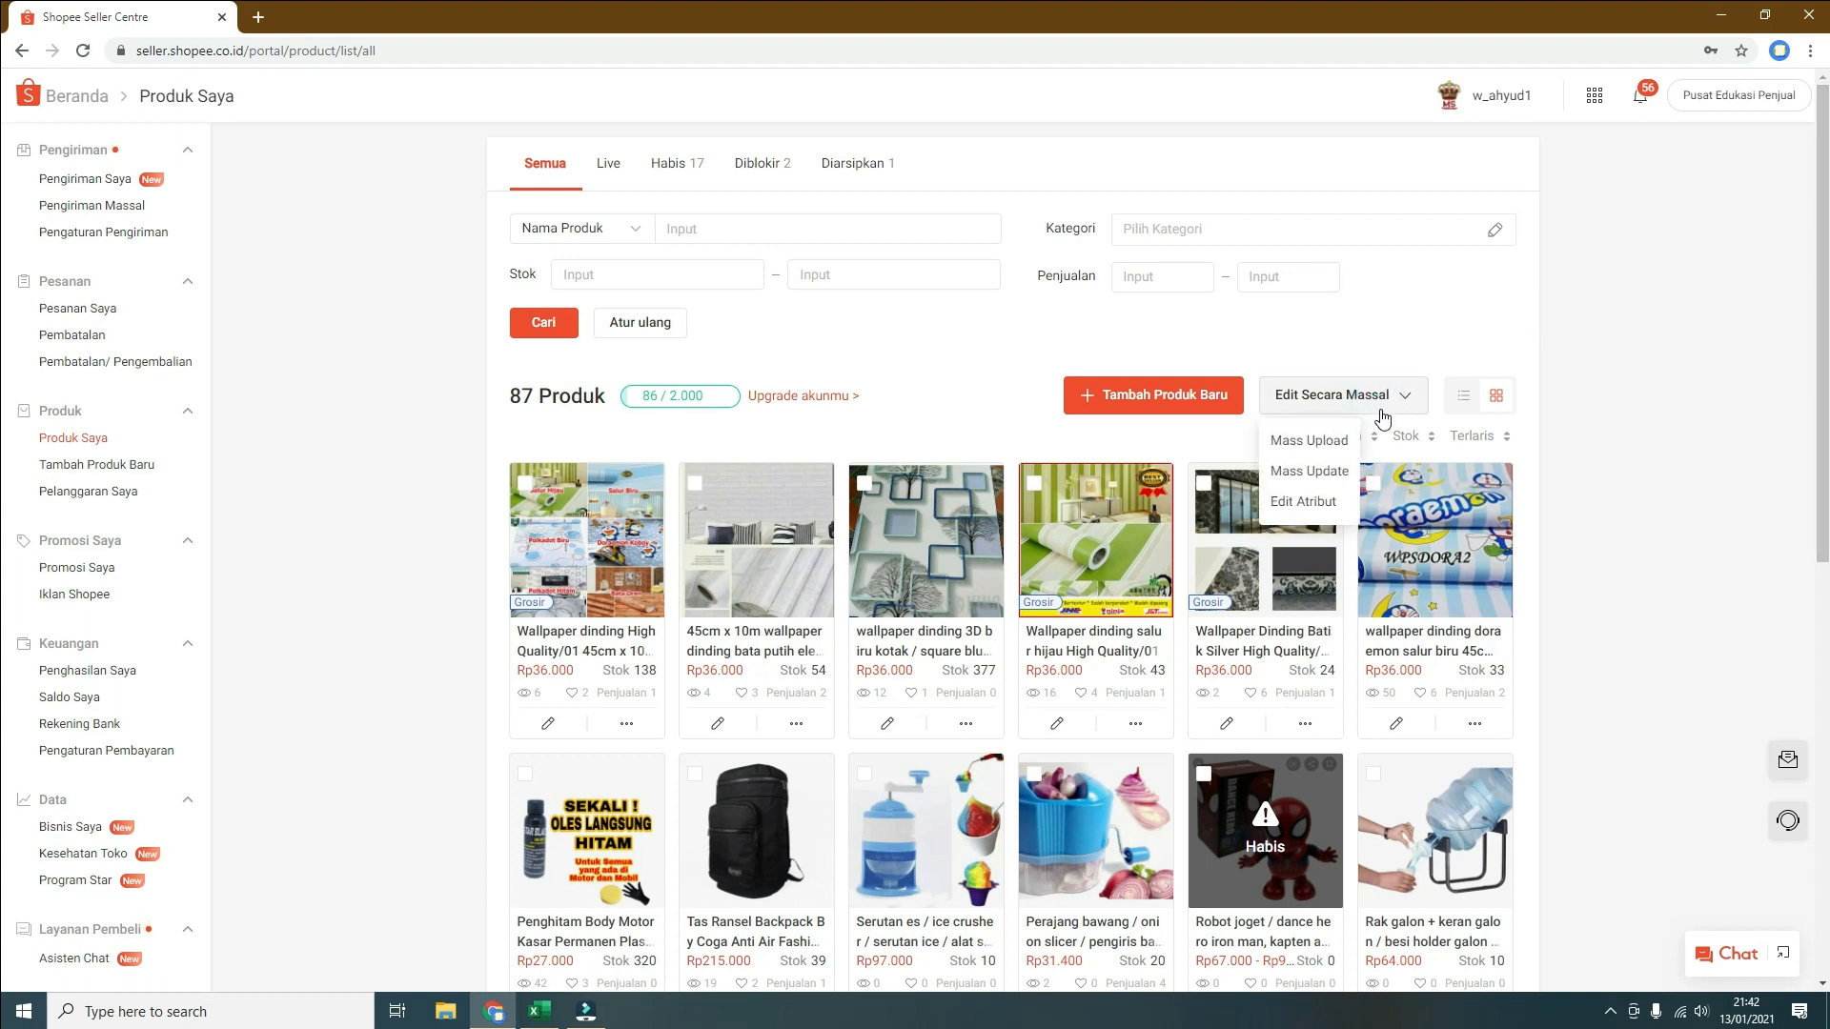
click(1334, 450)
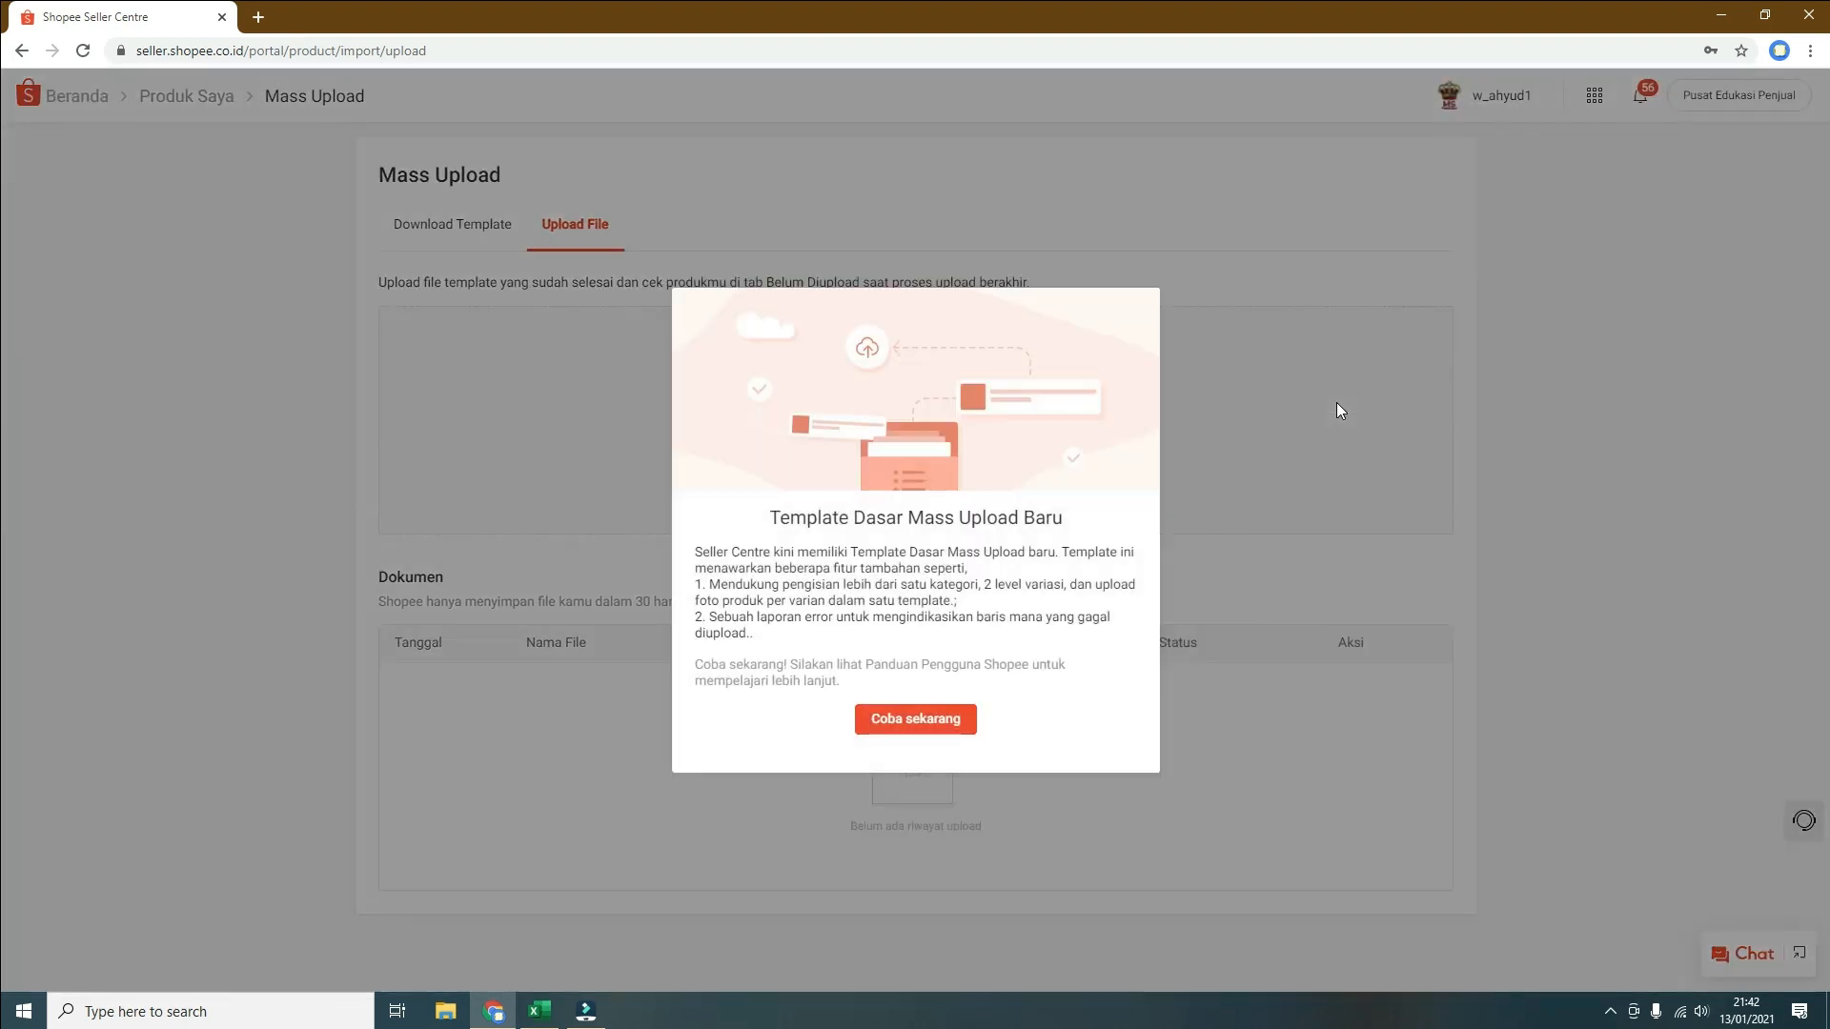
click(926, 718)
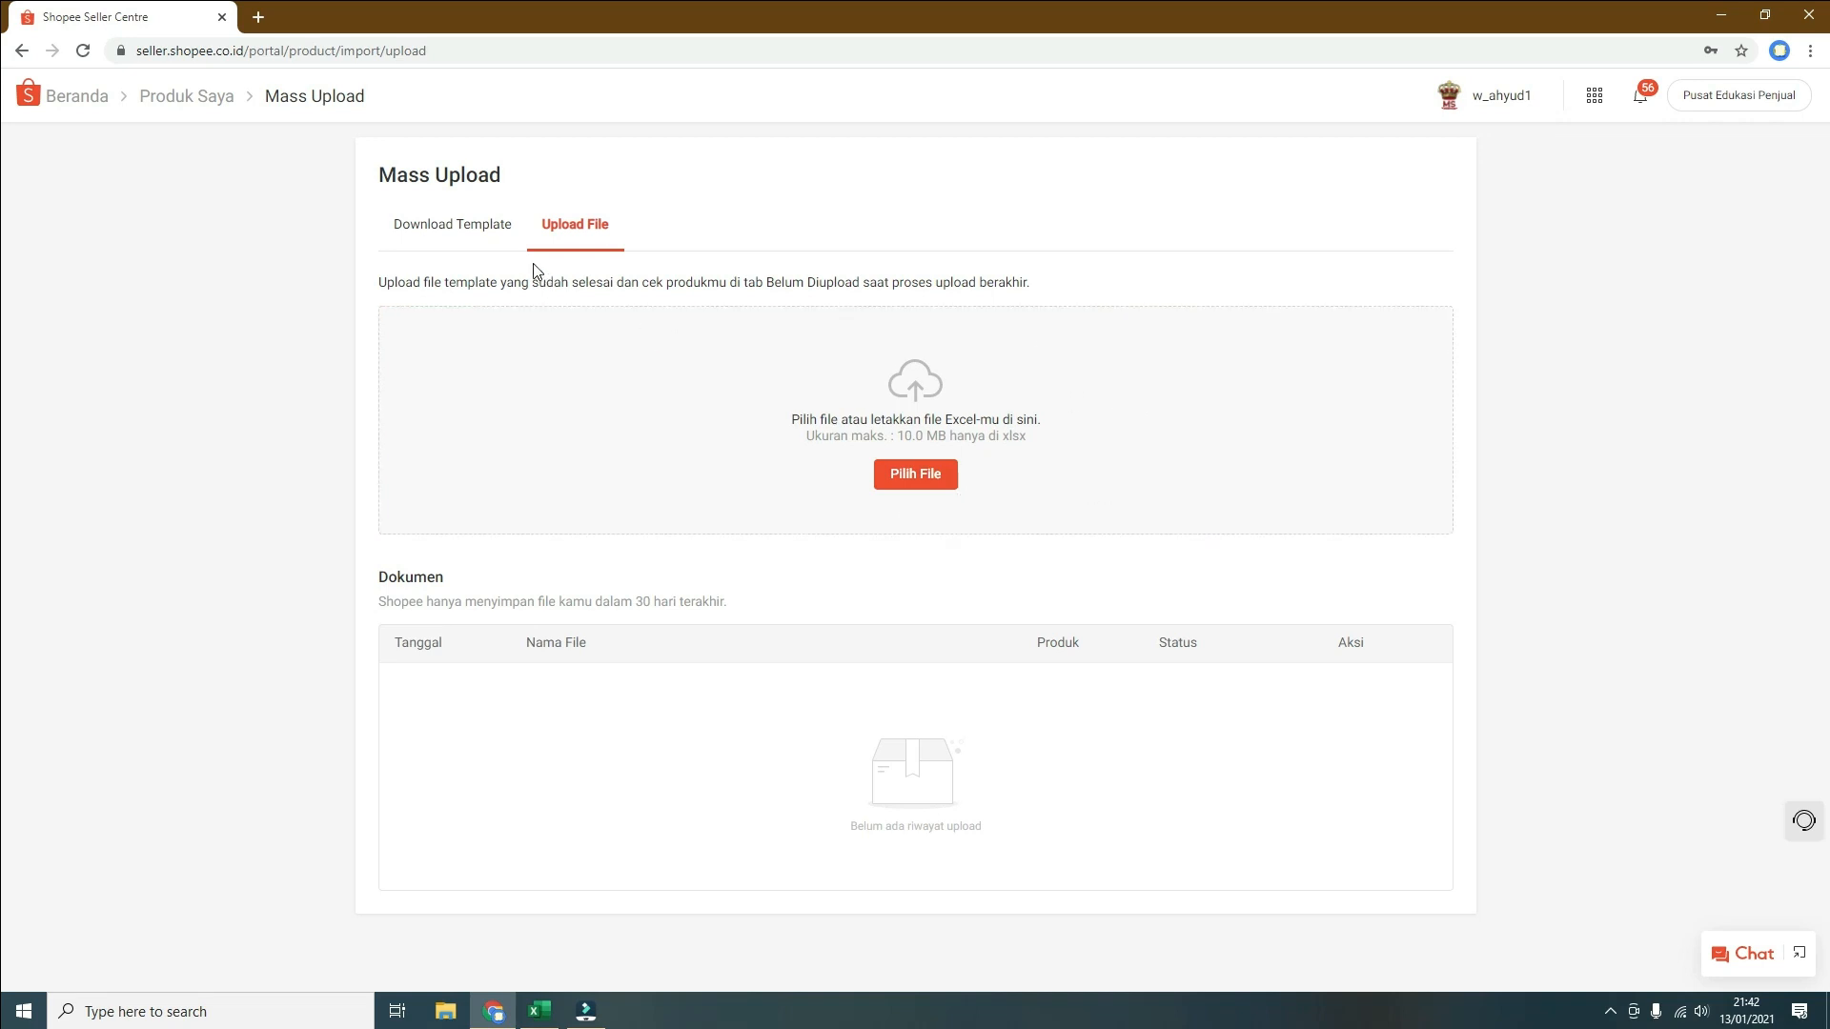
click(479, 233)
Switch to the keranjang_gadget SHOPEE.xlsx workbook in Excel, enable editing and look through its product rows
click(540, 1014)
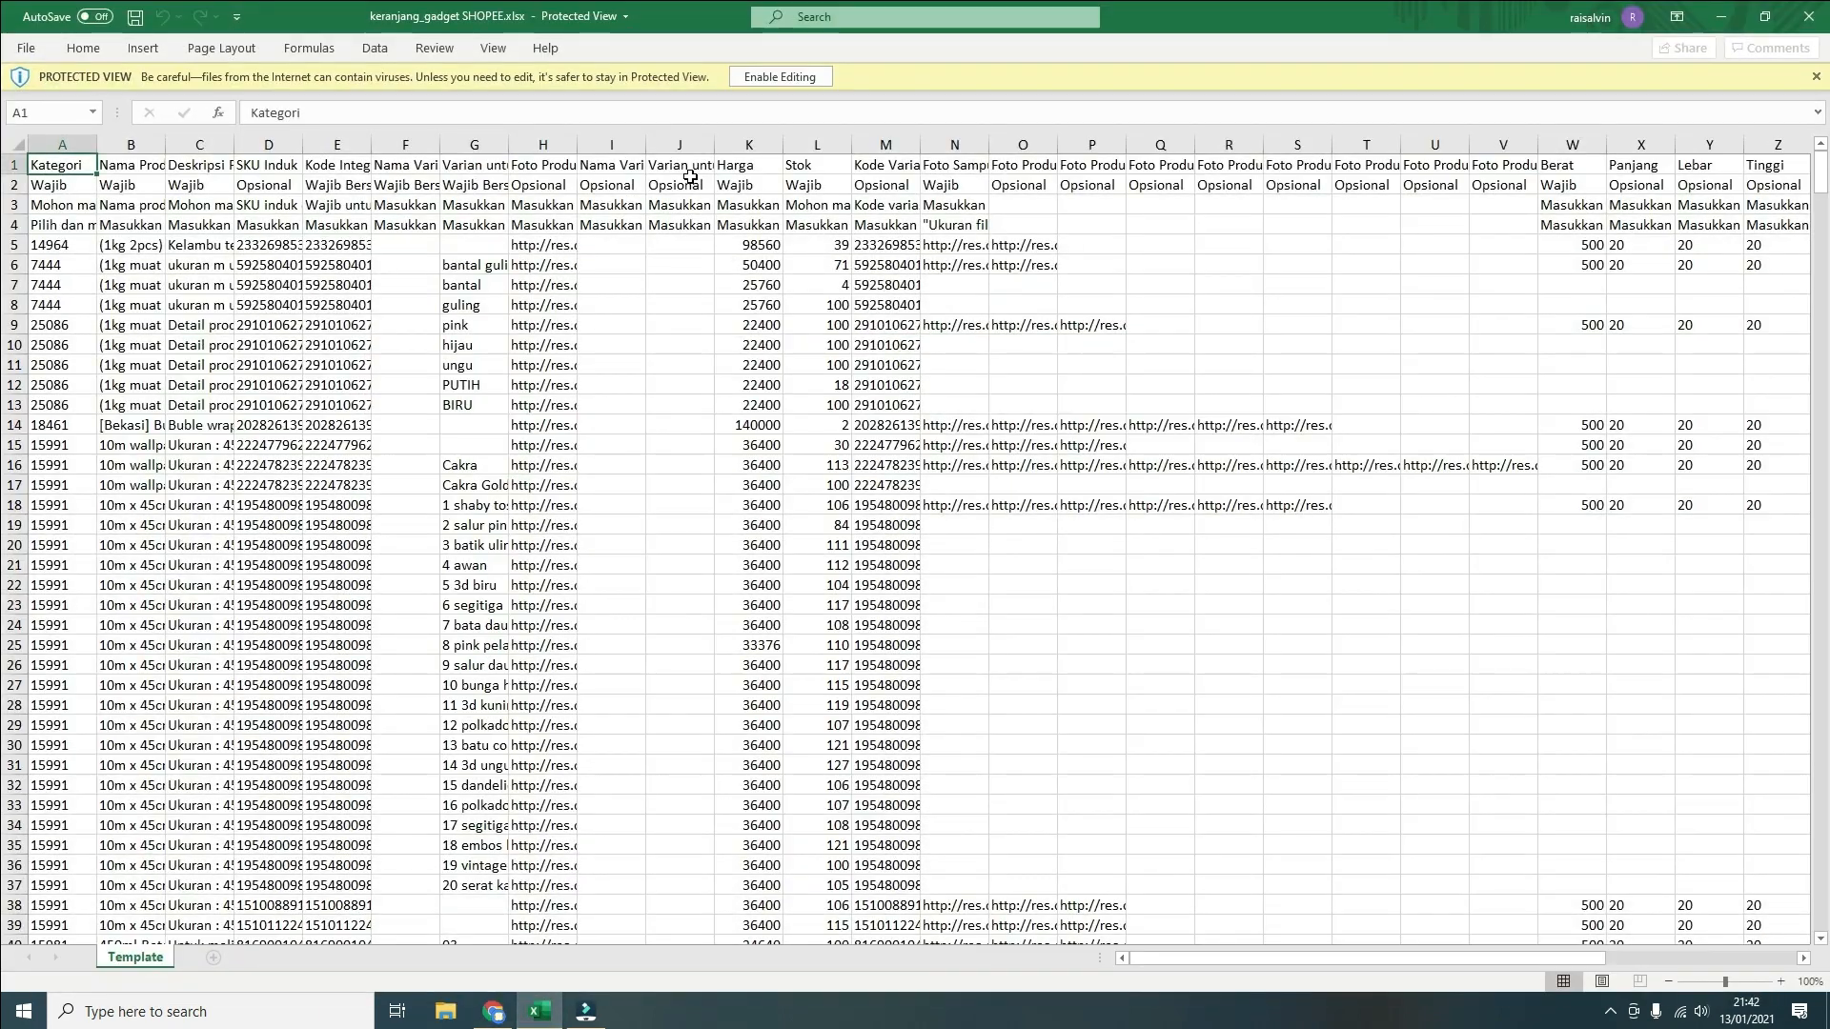
scroll(600, 543, down, 6)
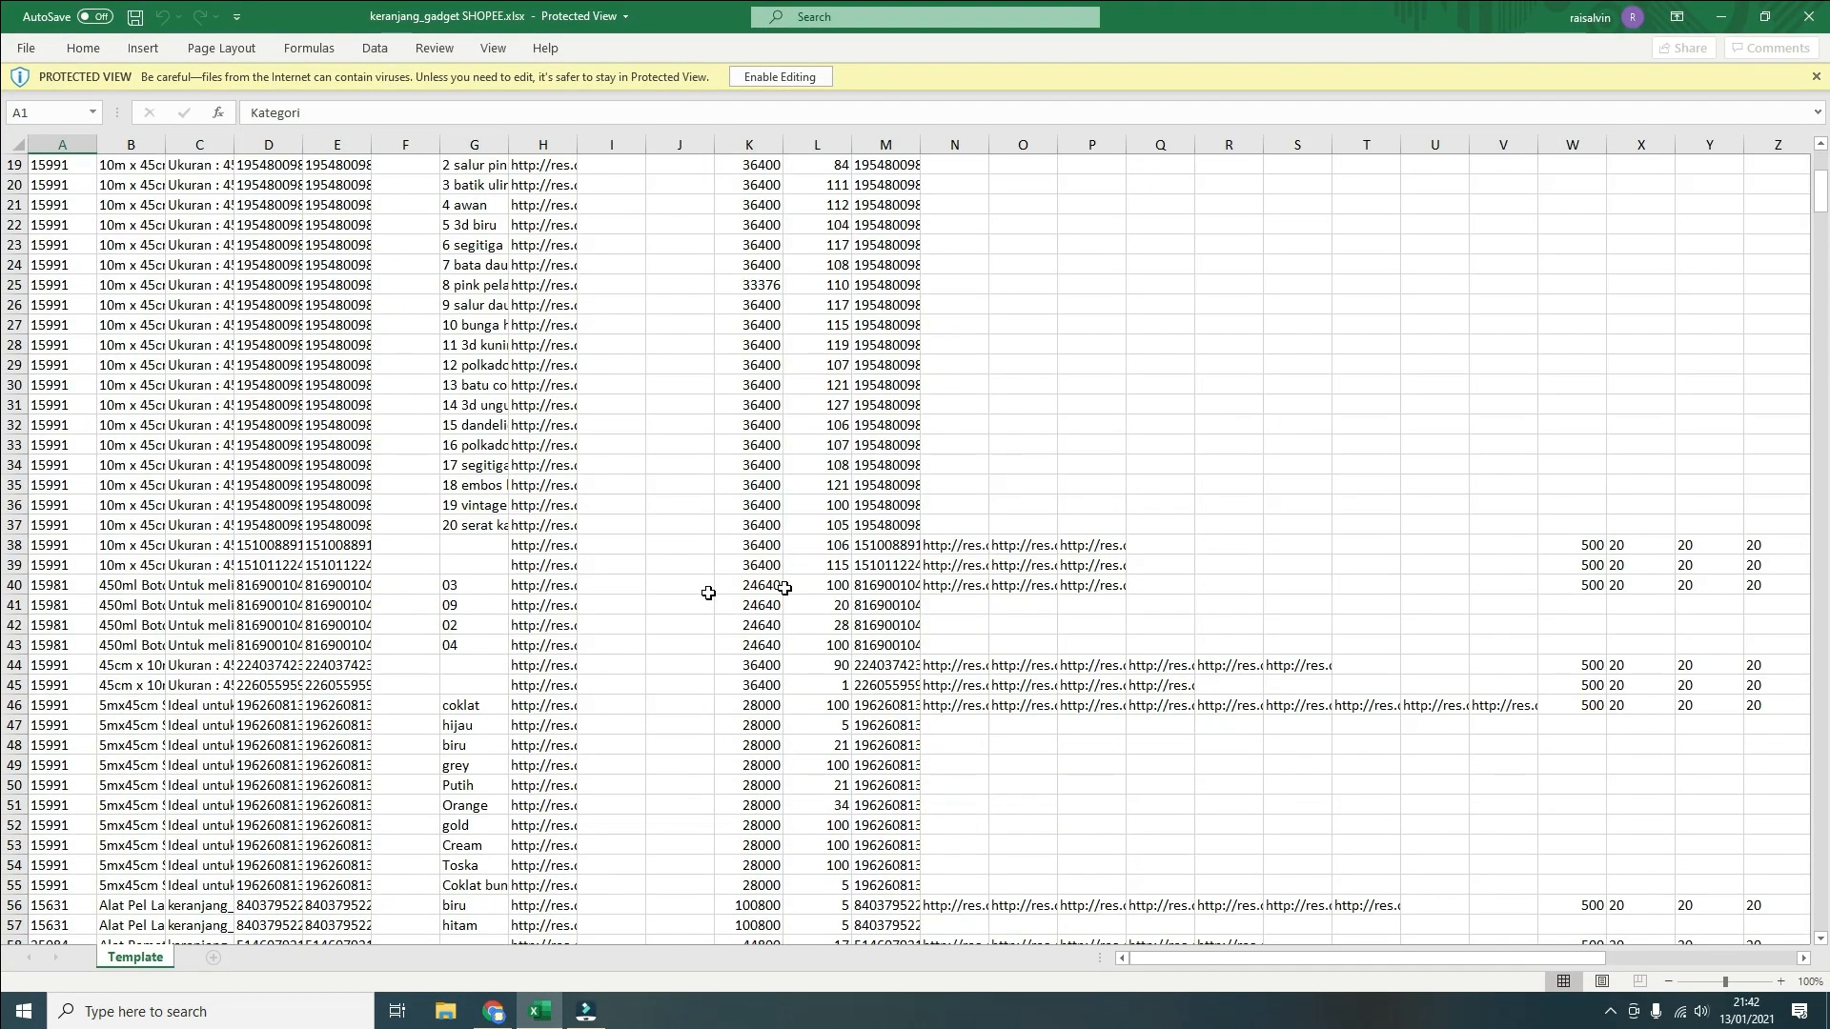
scroll(708, 593, down, 6)
mouse_move(1353, 962)
mouse_down()
mouse_move(1609, 957)
mouse_move(1342, 959)
mouse_up()
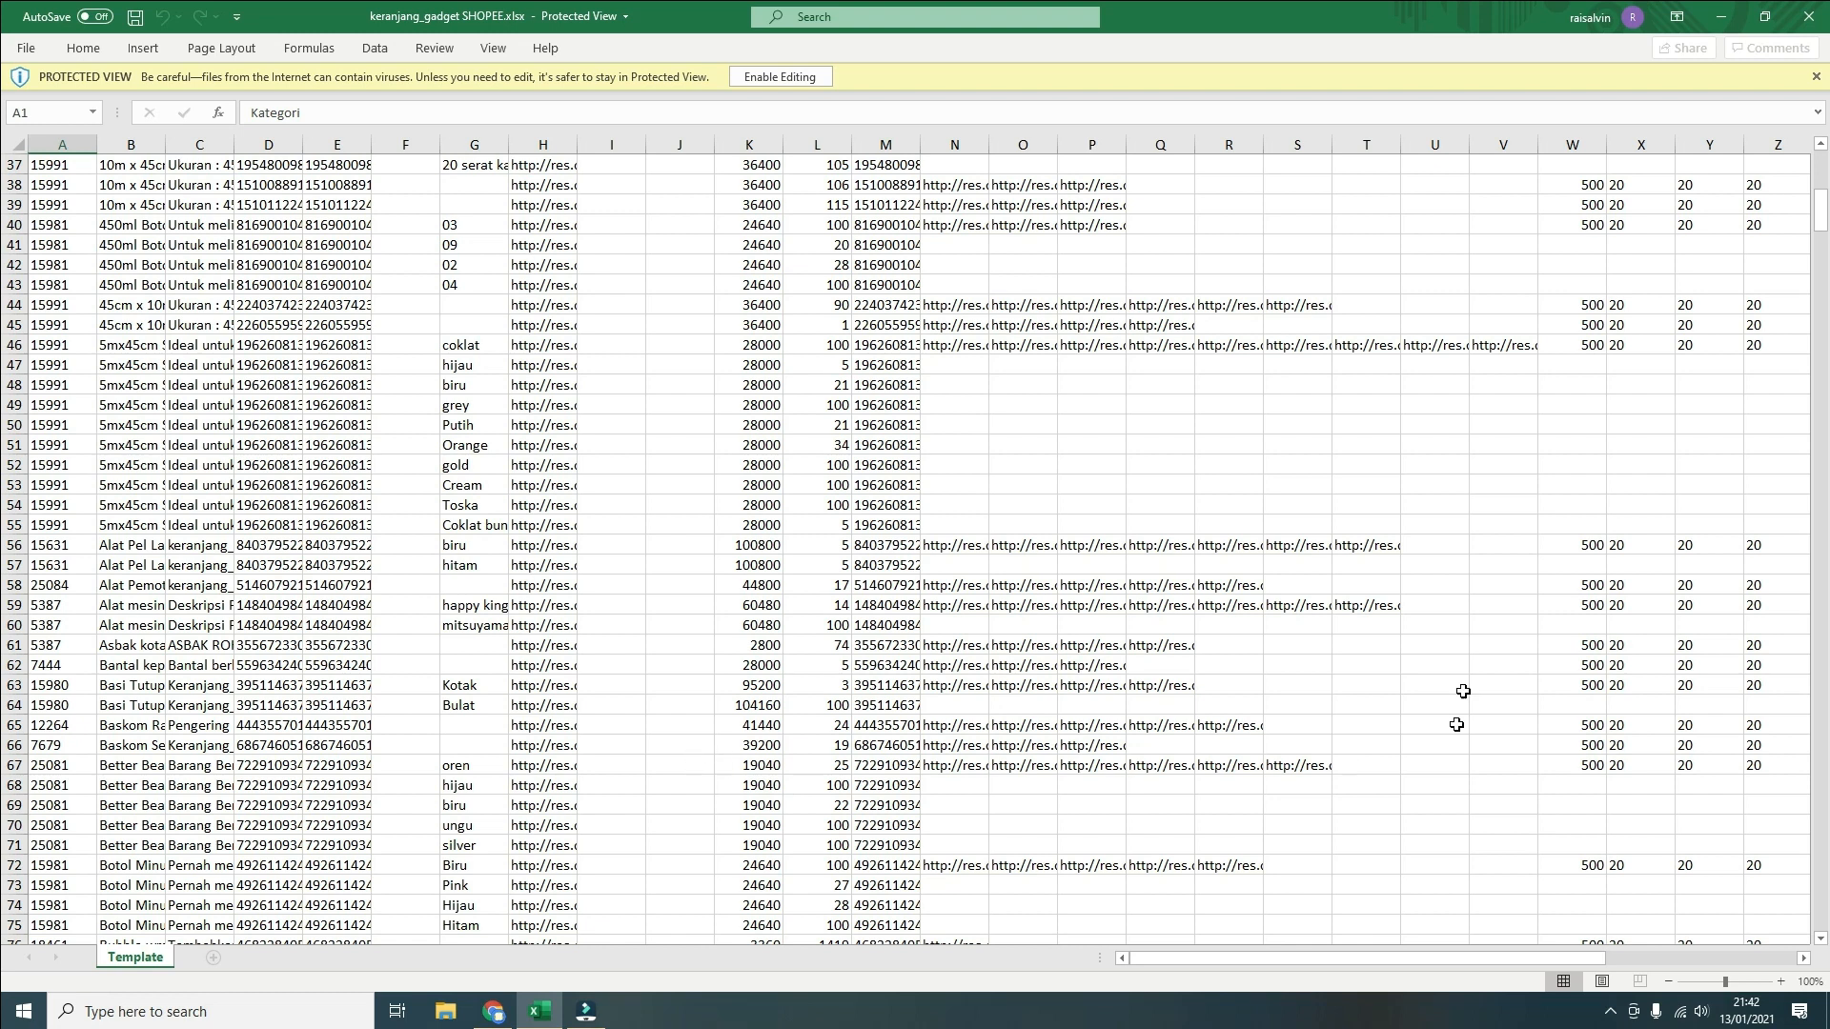
scroll(616, 573, up, 2)
scroll(617, 573, up, 10)
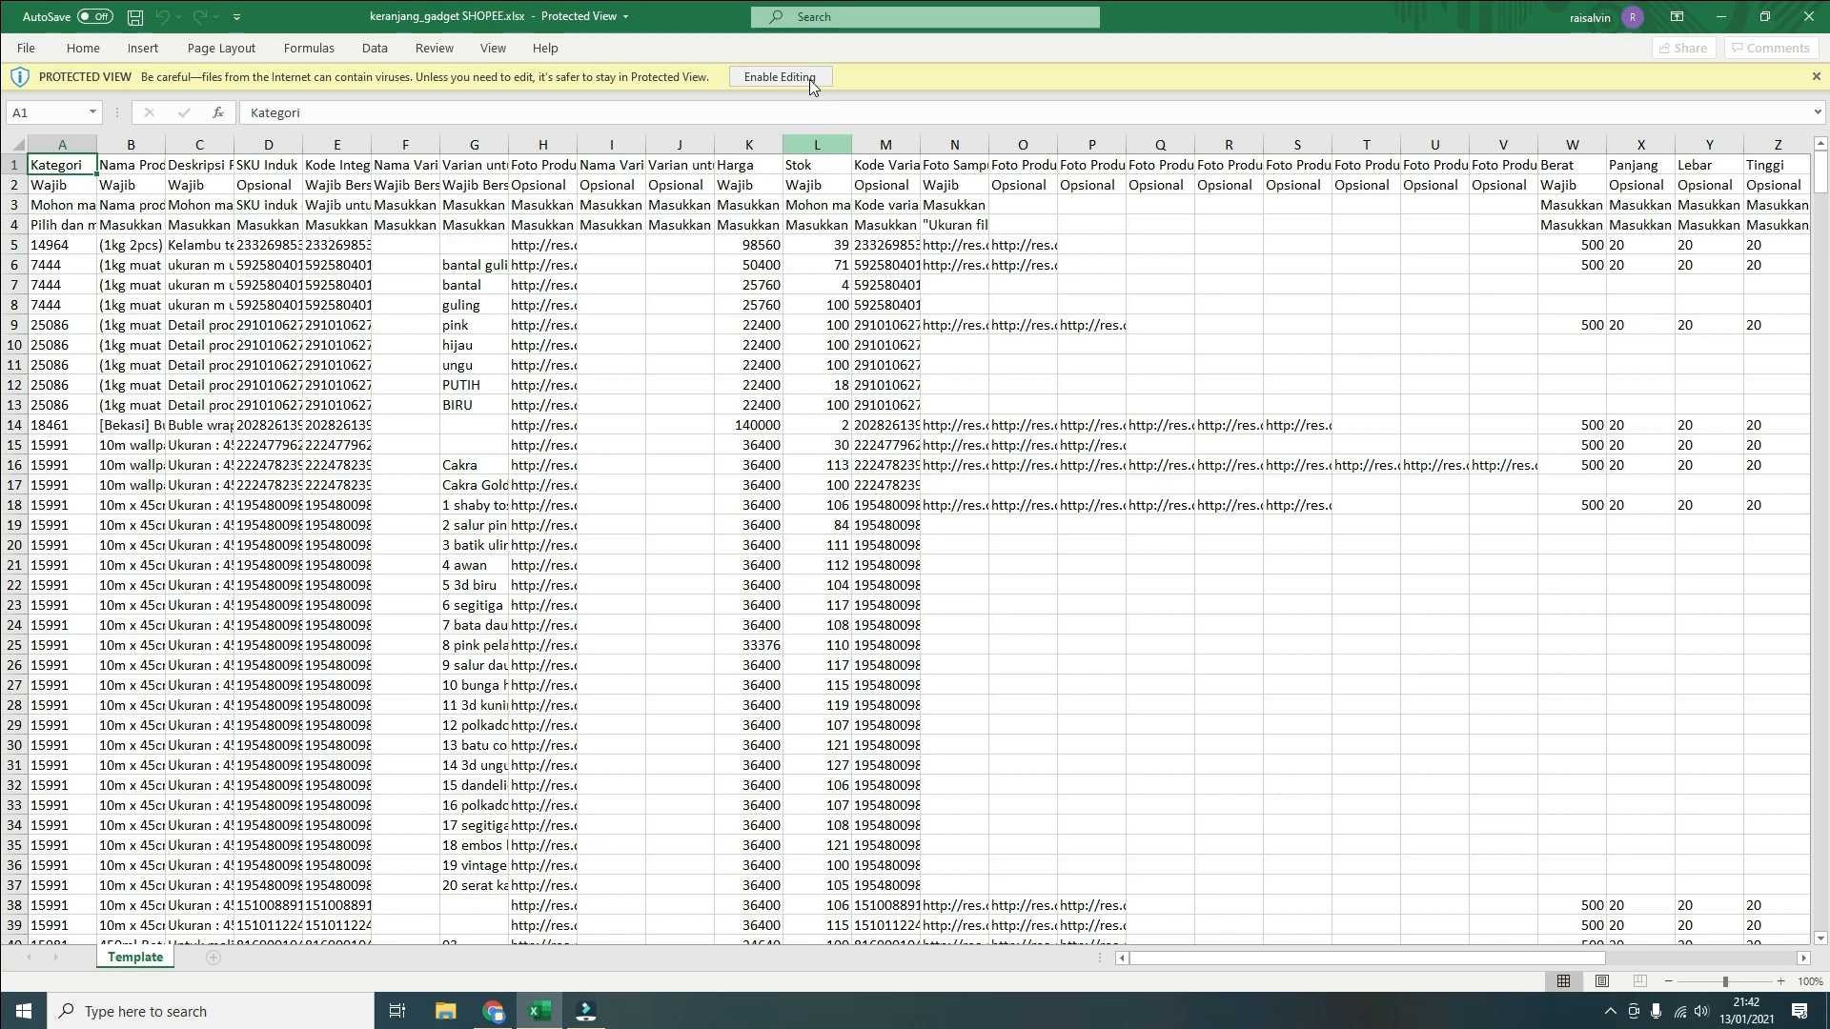
click(780, 78)
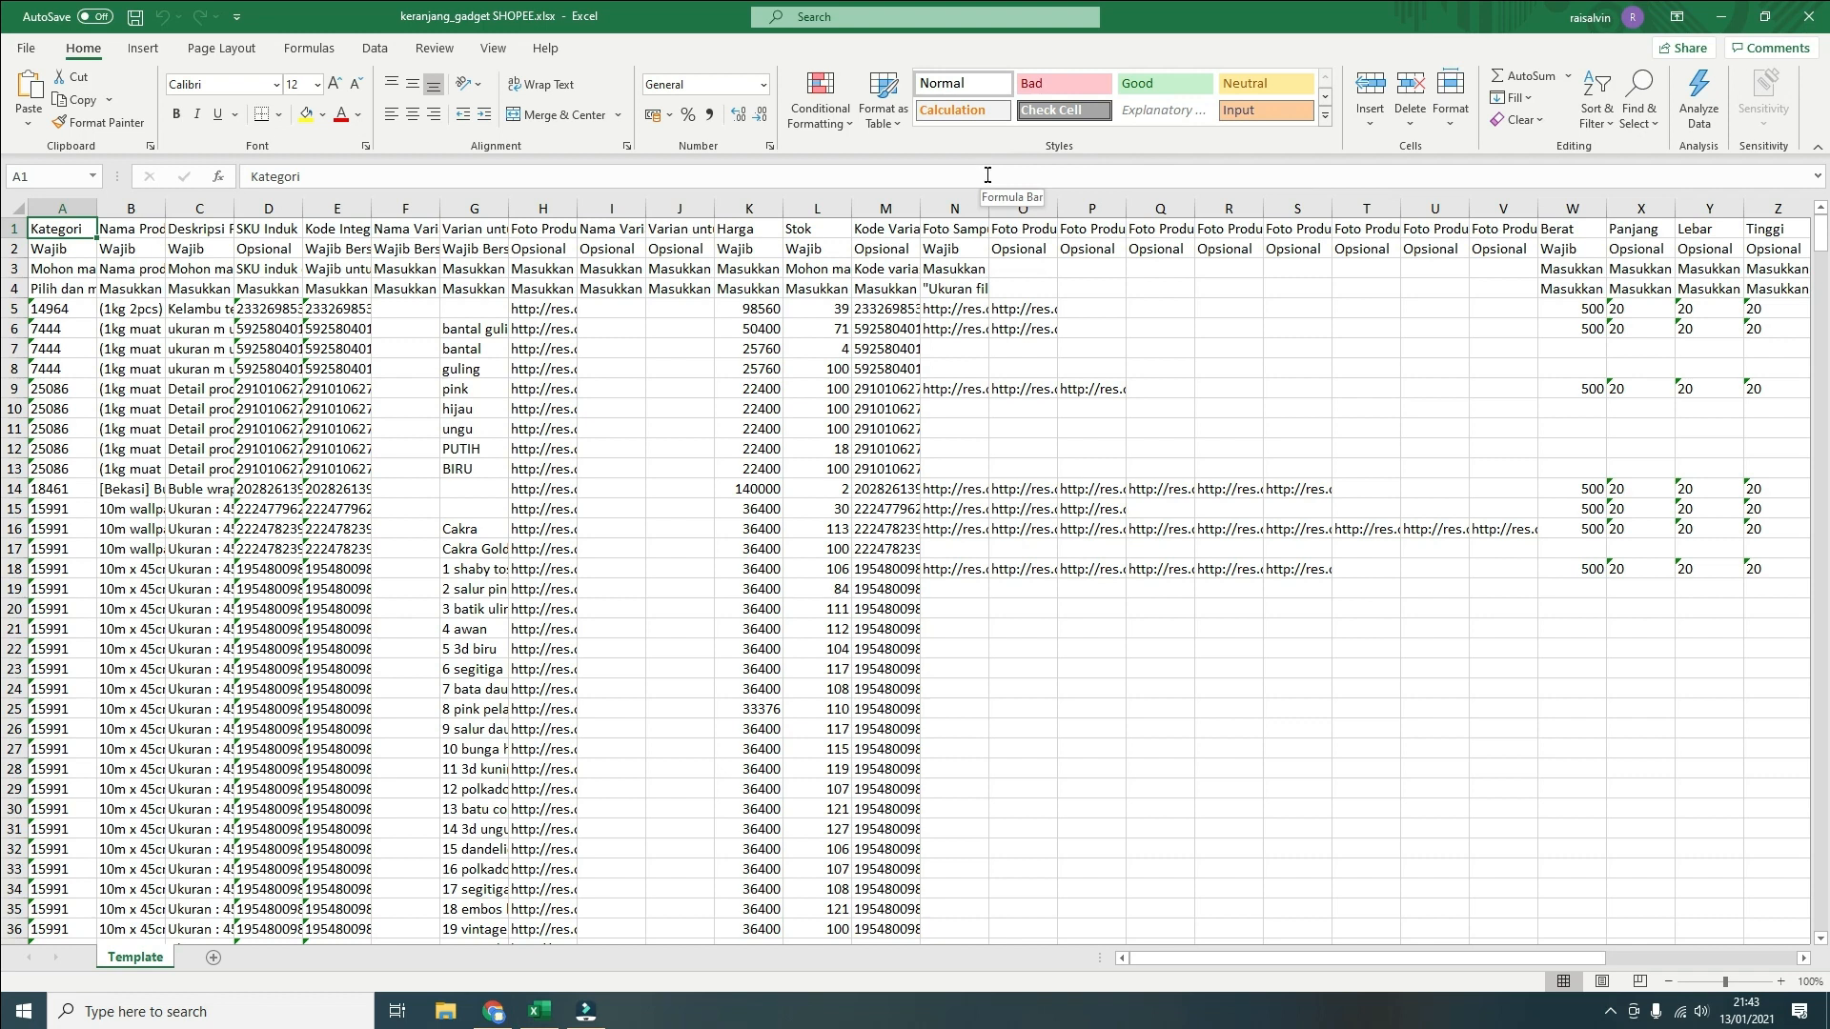
mouse_move(1223, 956)
mouse_down()
mouse_move(1374, 963)
mouse_move(1061, 989)
mouse_move(1320, 984)
mouse_move(1039, 959)
mouse_up()
scroll(646, 609, down, 8)
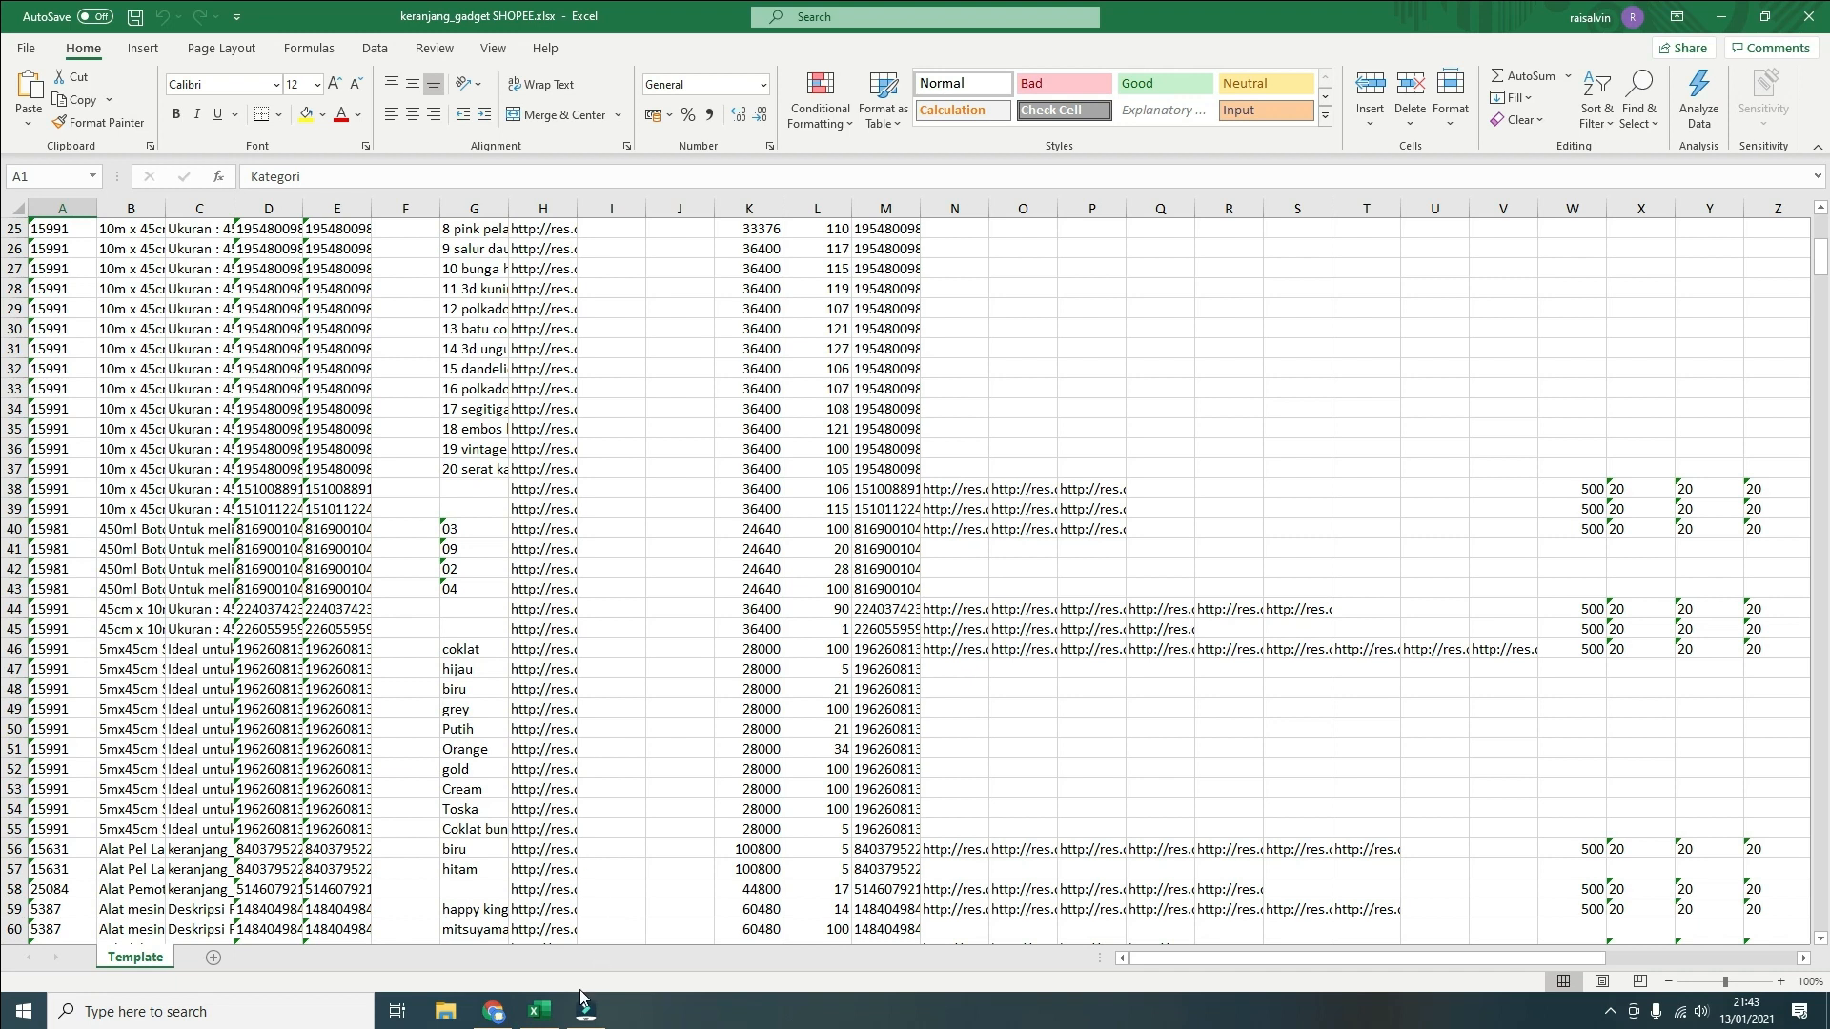
Switch back to Shopee Seller Centre in Chrome and download the Template Dasar mass upload file
click(496, 1016)
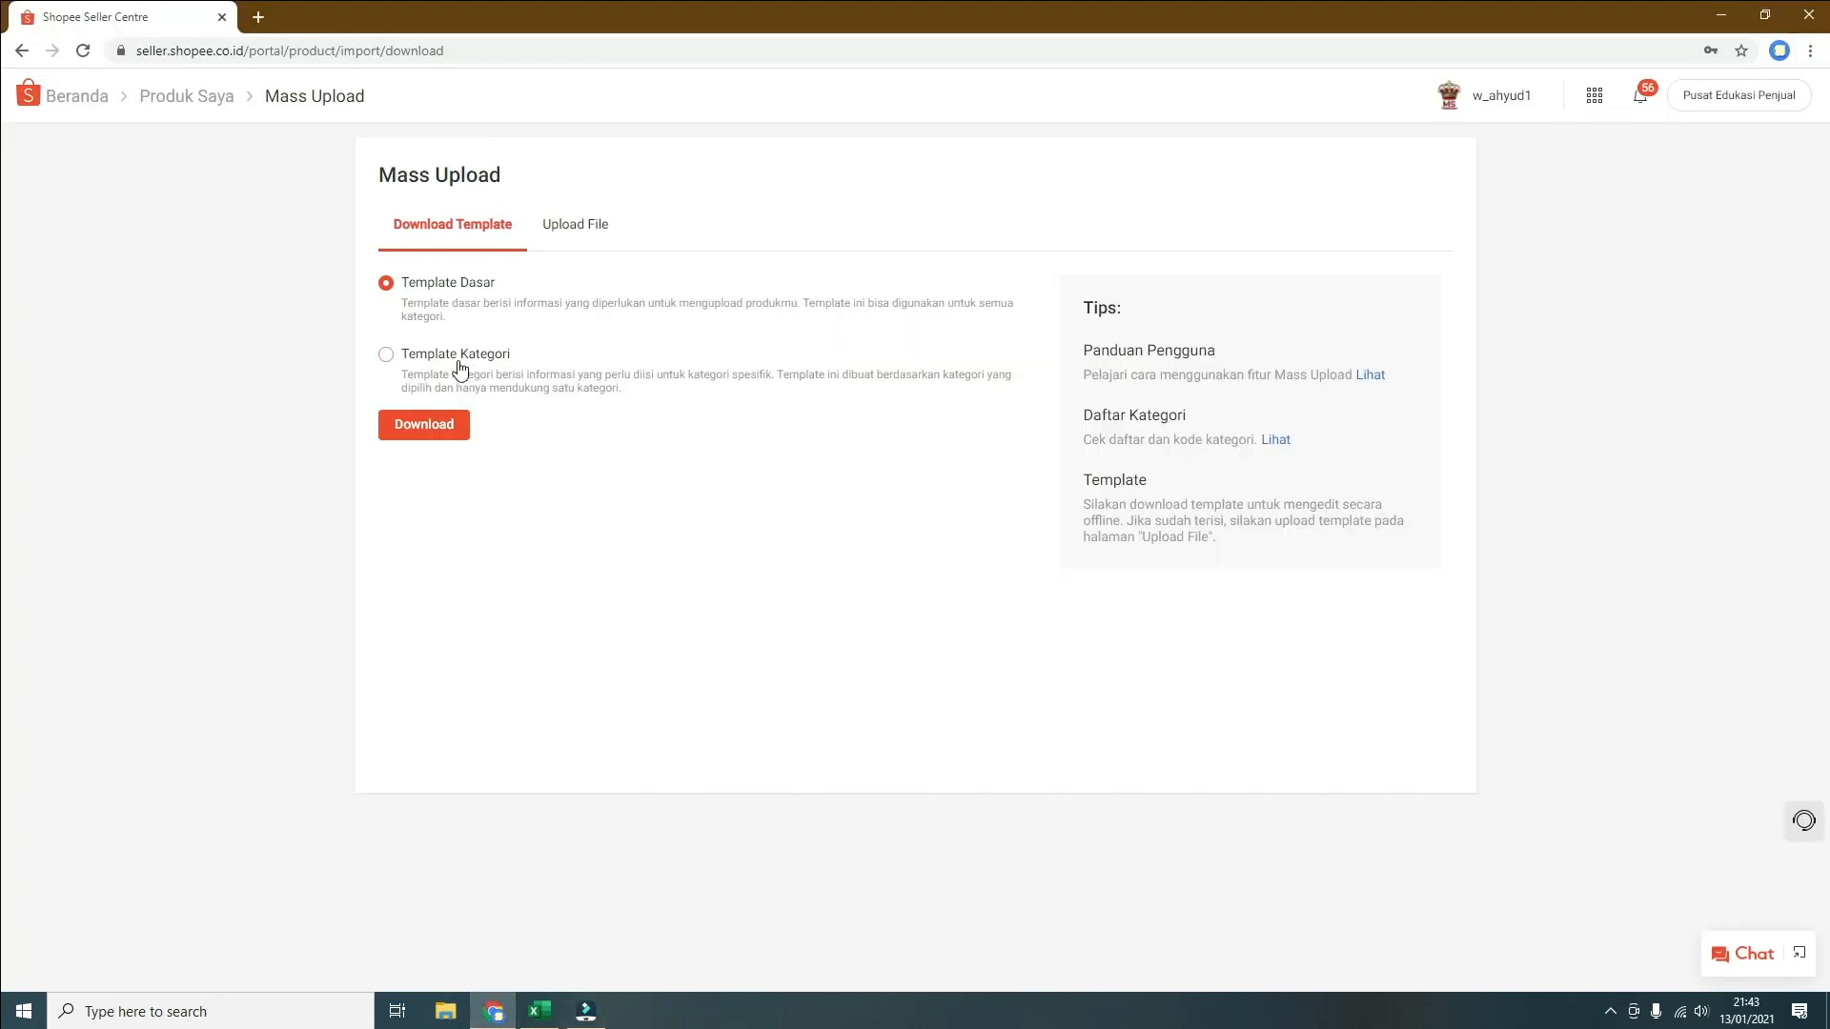
click(386, 355)
click(386, 284)
drag(400, 305, 461, 322)
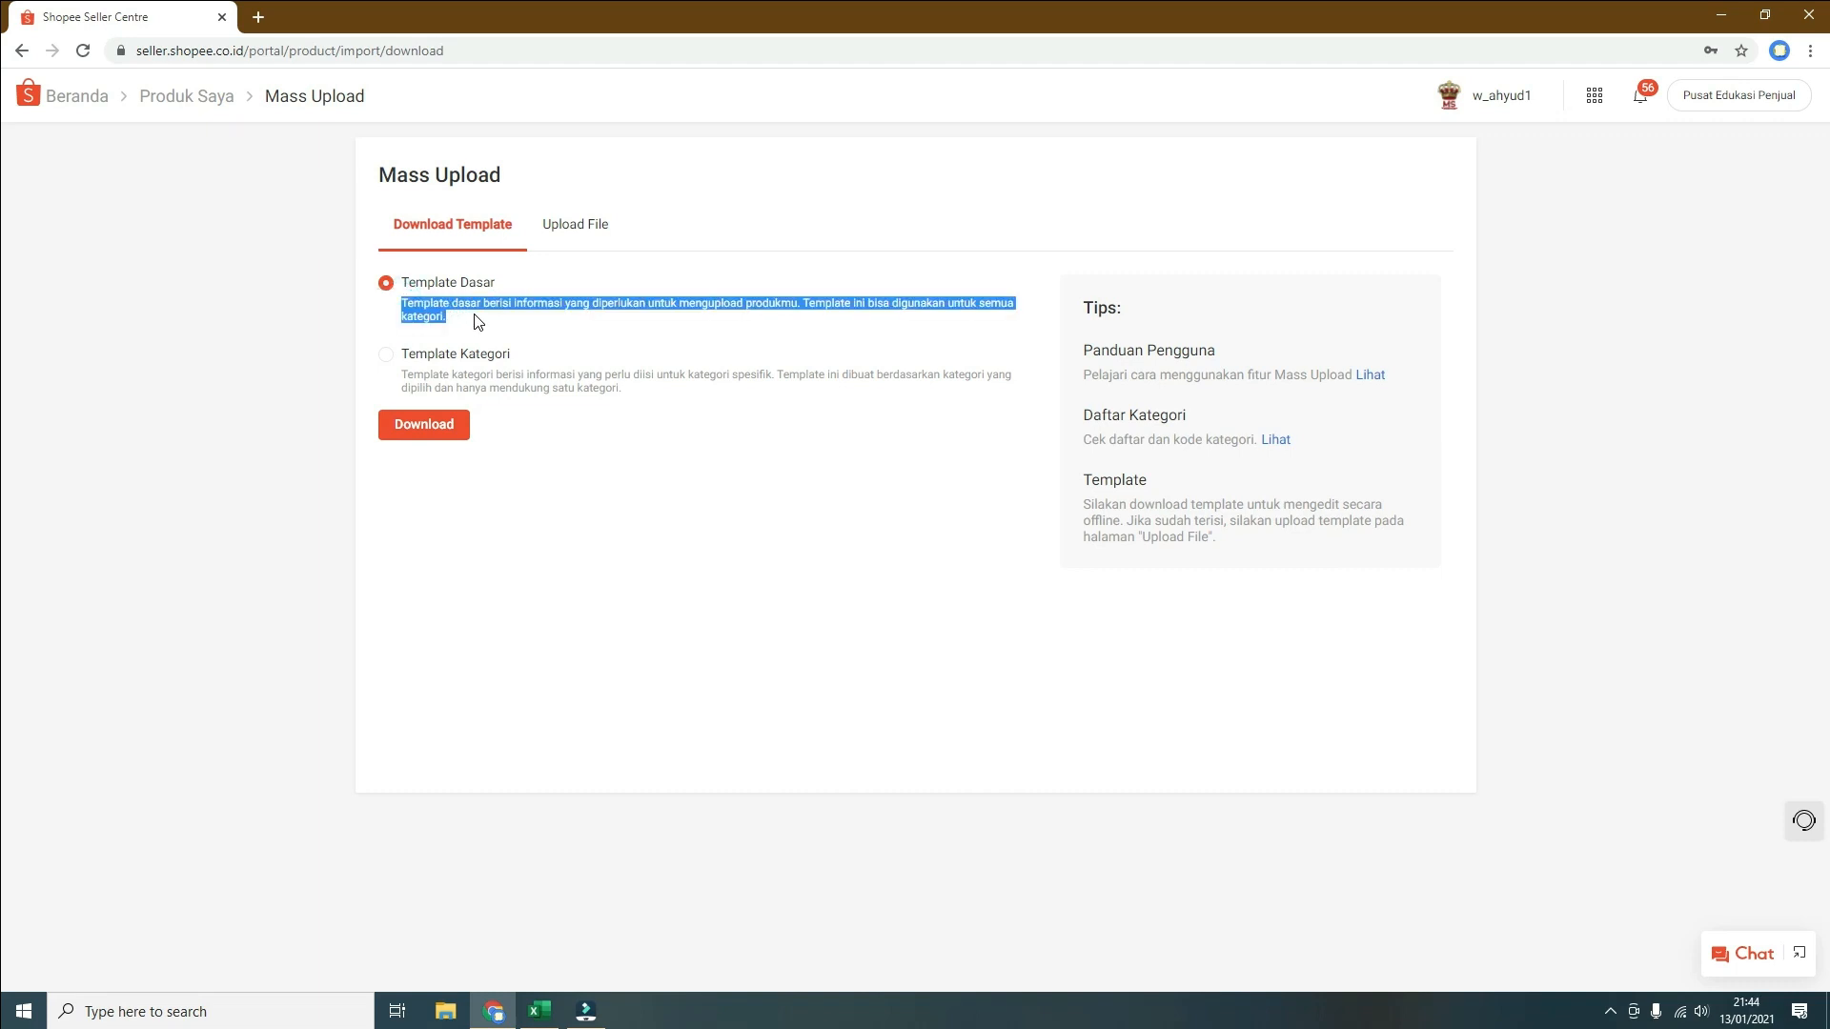
click(379, 311)
click(440, 428)
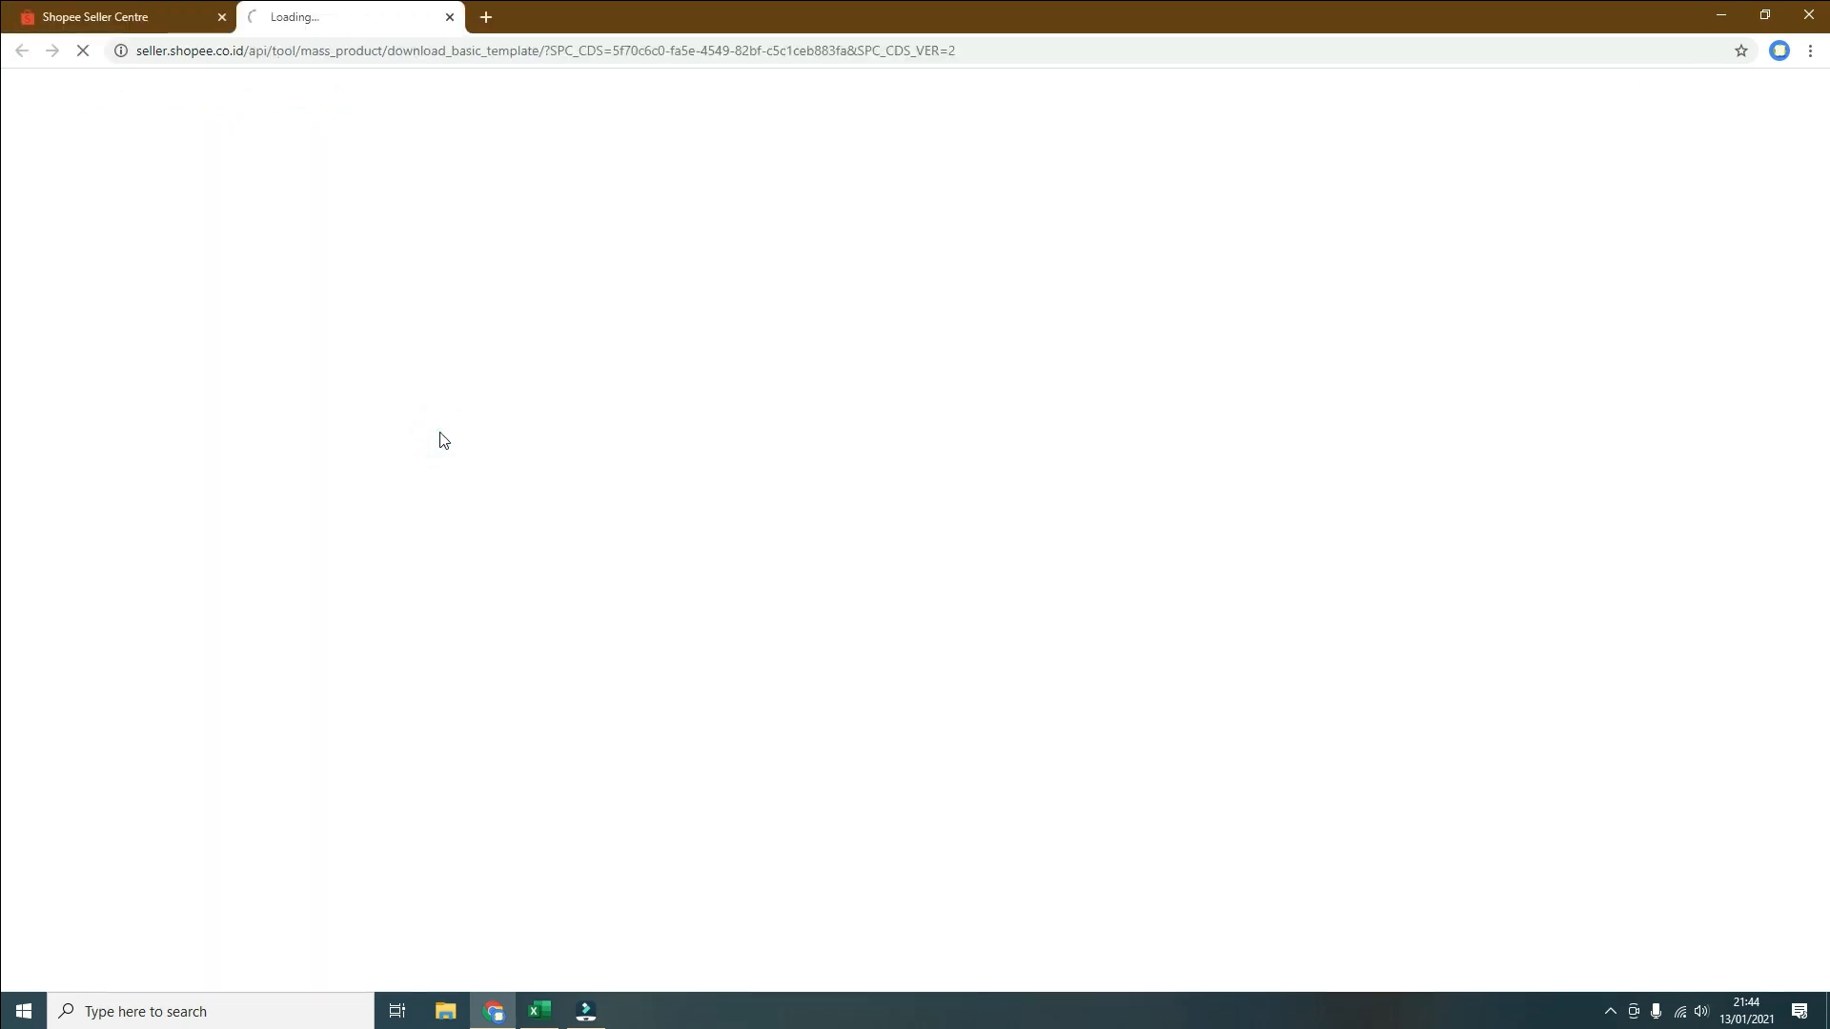
click(93, 19)
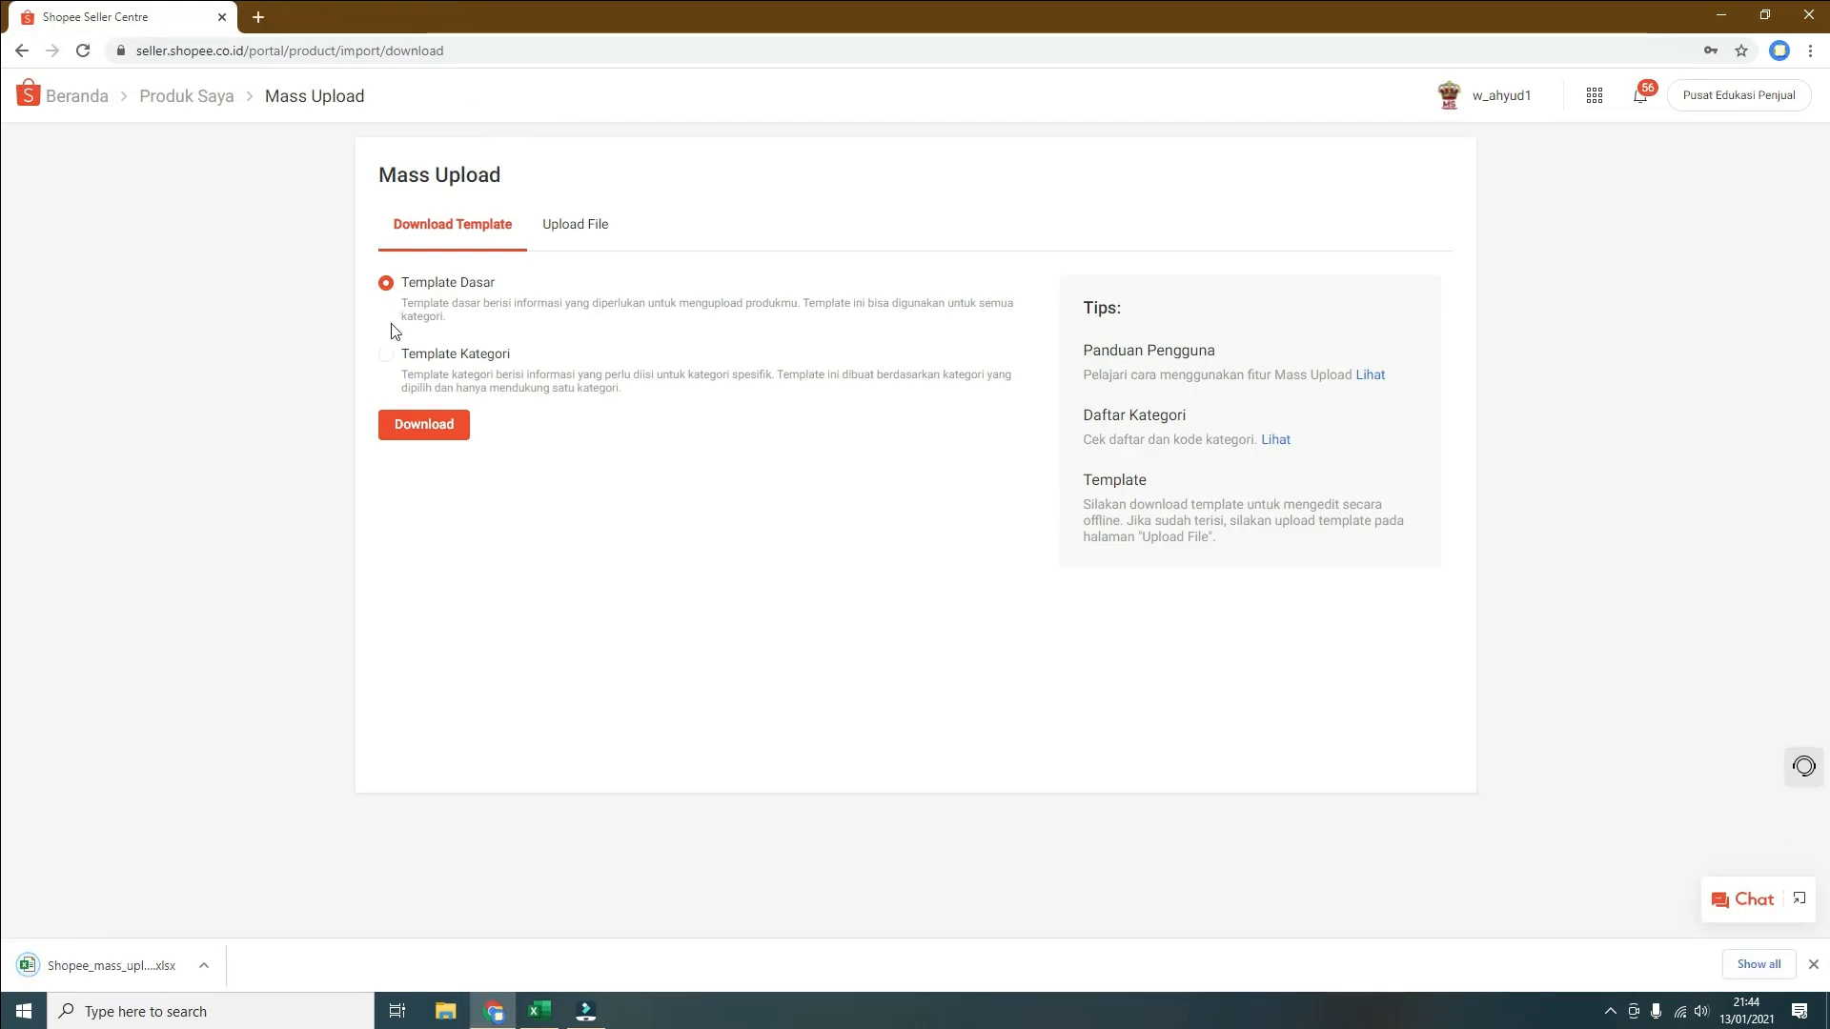
Examine the category list offered under Template Kategori and return the selection to Template Dasar
click(390, 360)
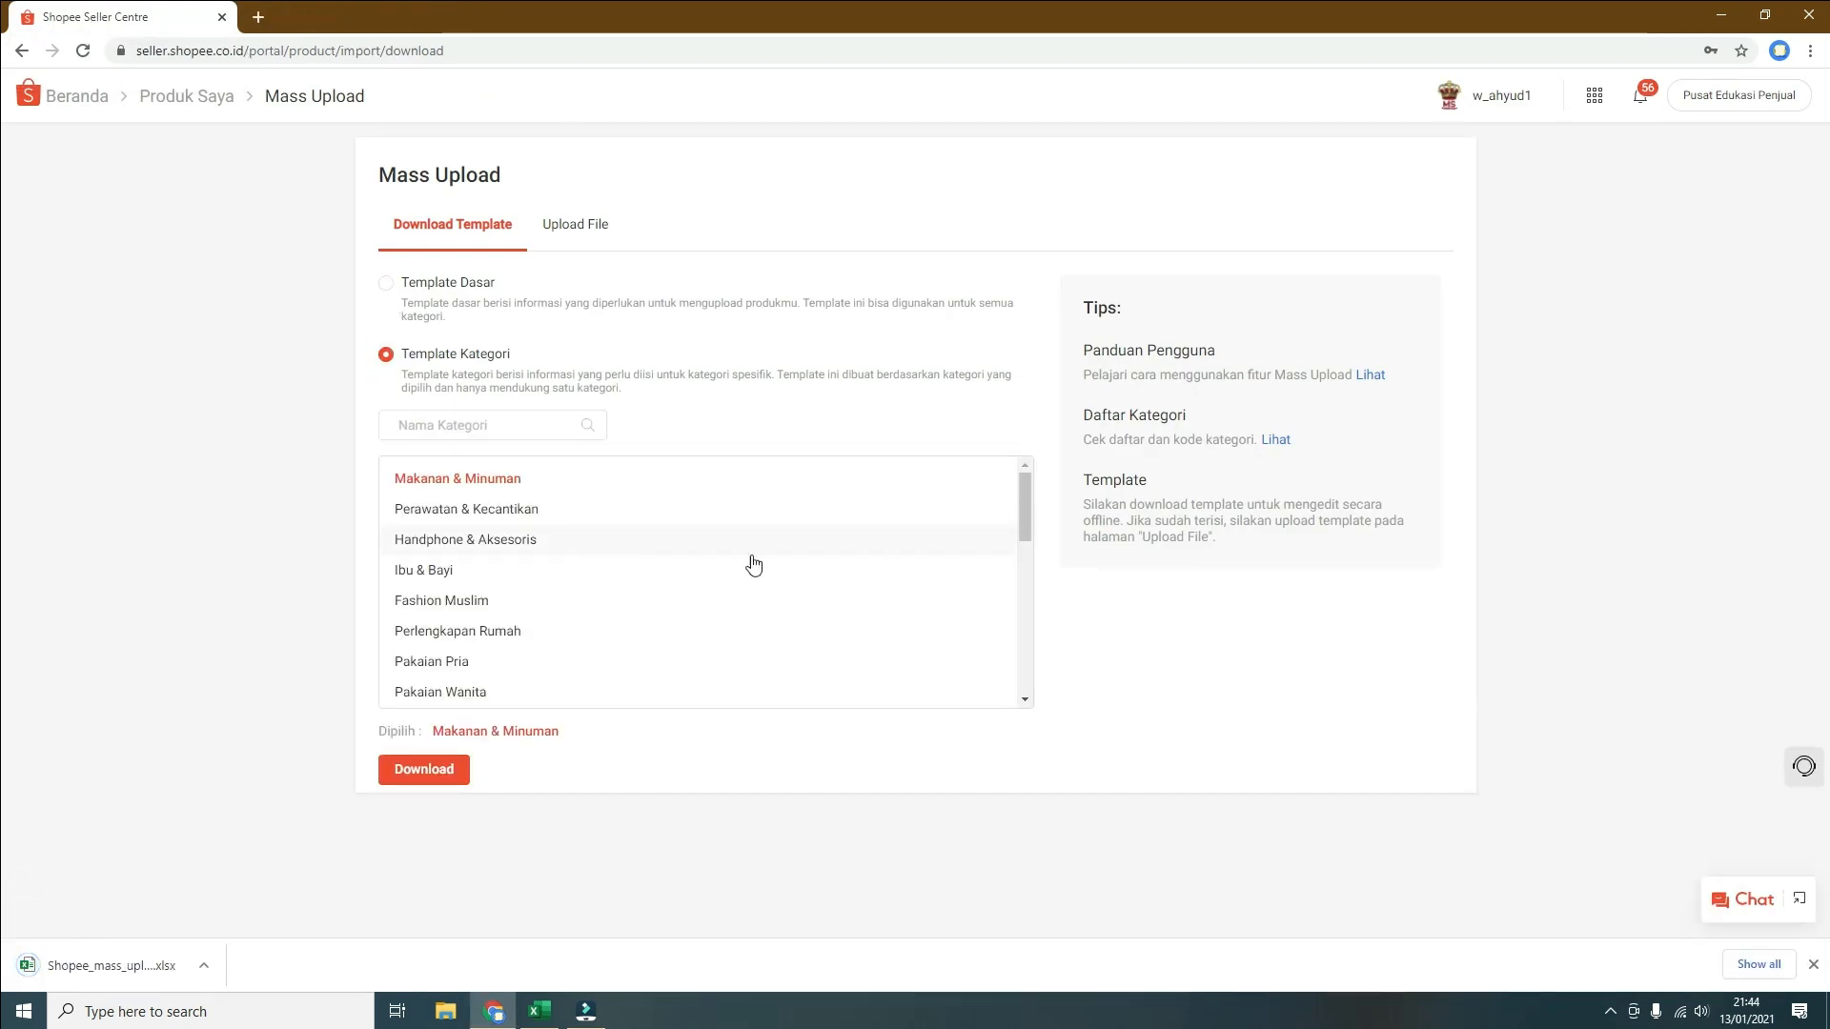
drag(1026, 506, 1016, 552)
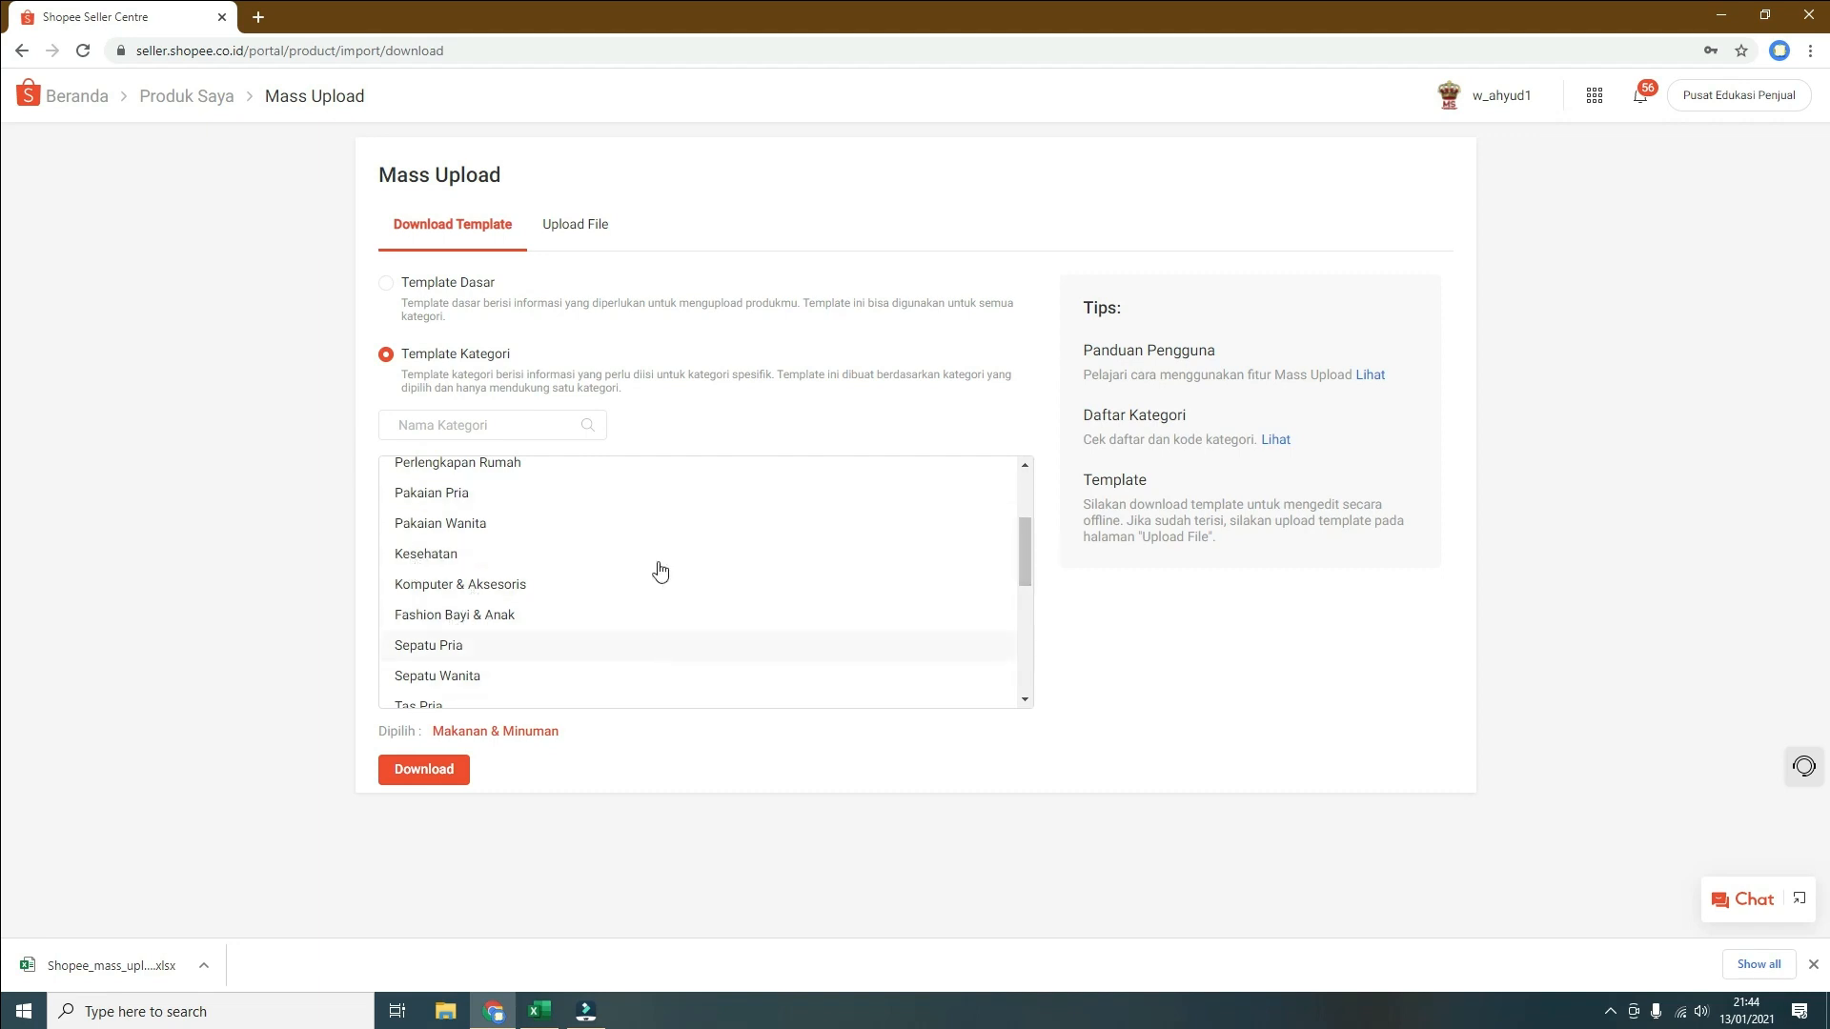
drag(1023, 562, 1049, 498)
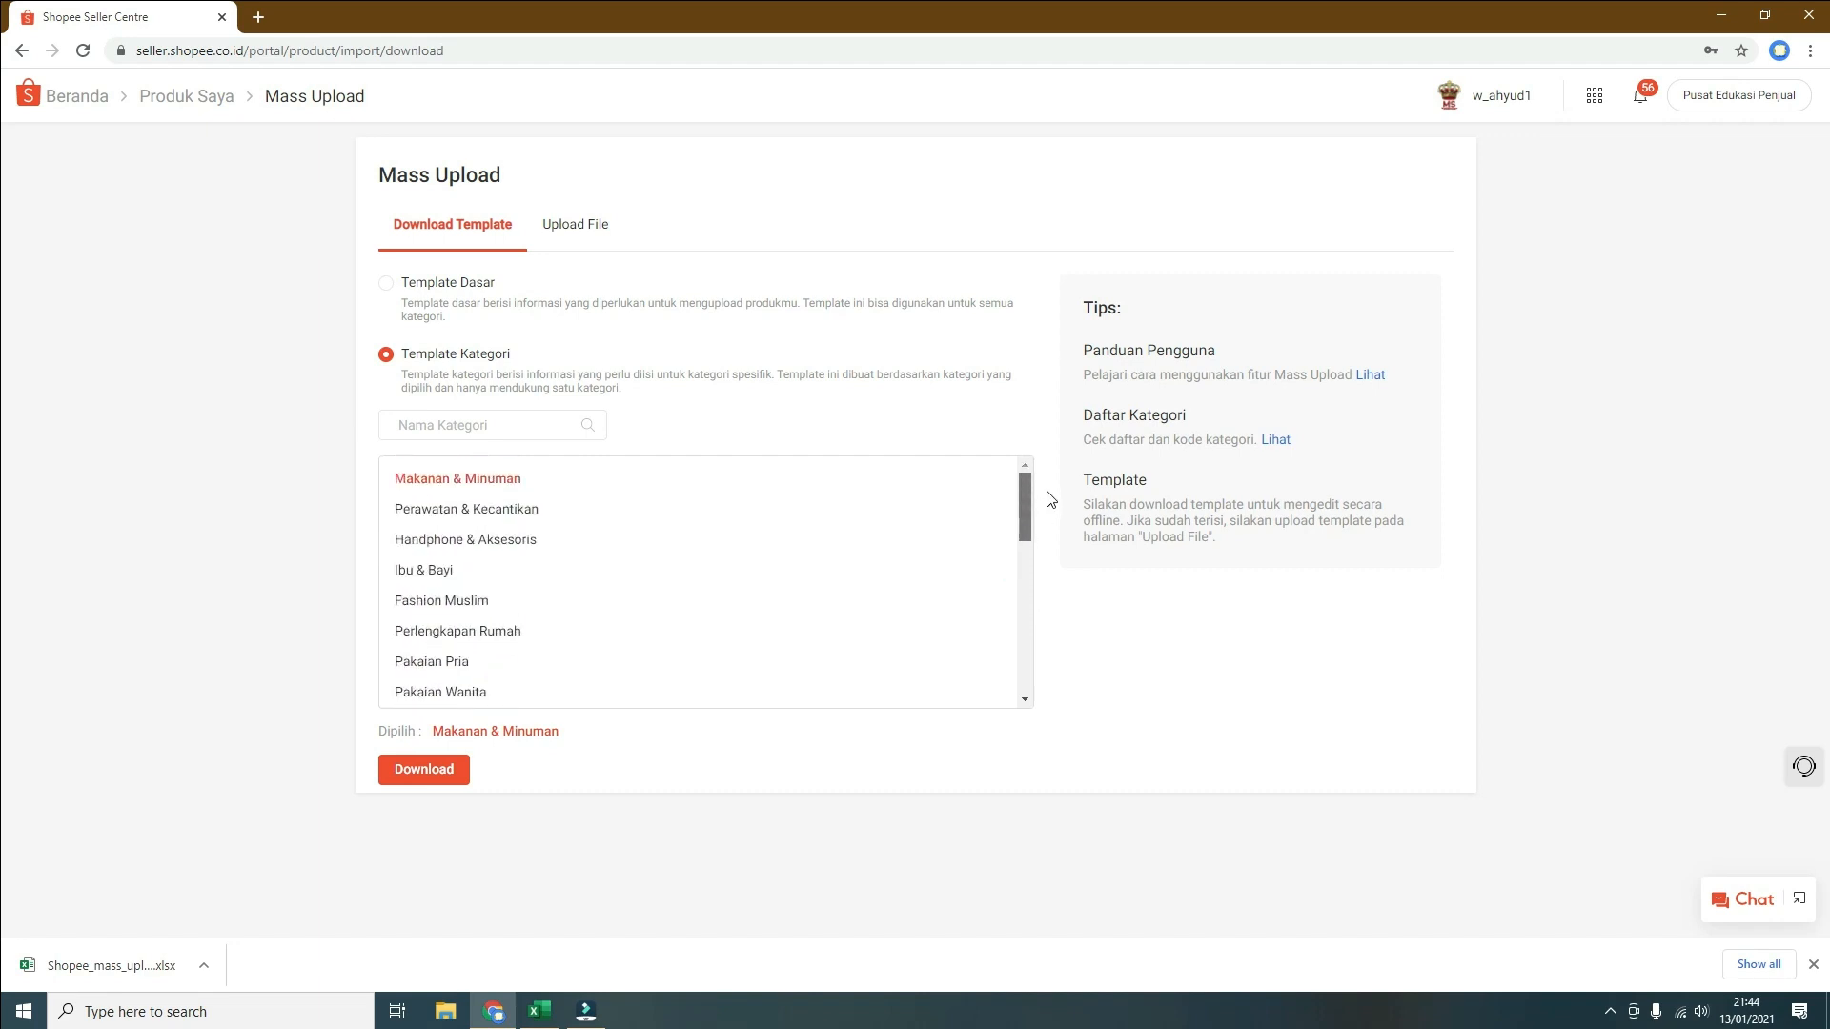
click(560, 282)
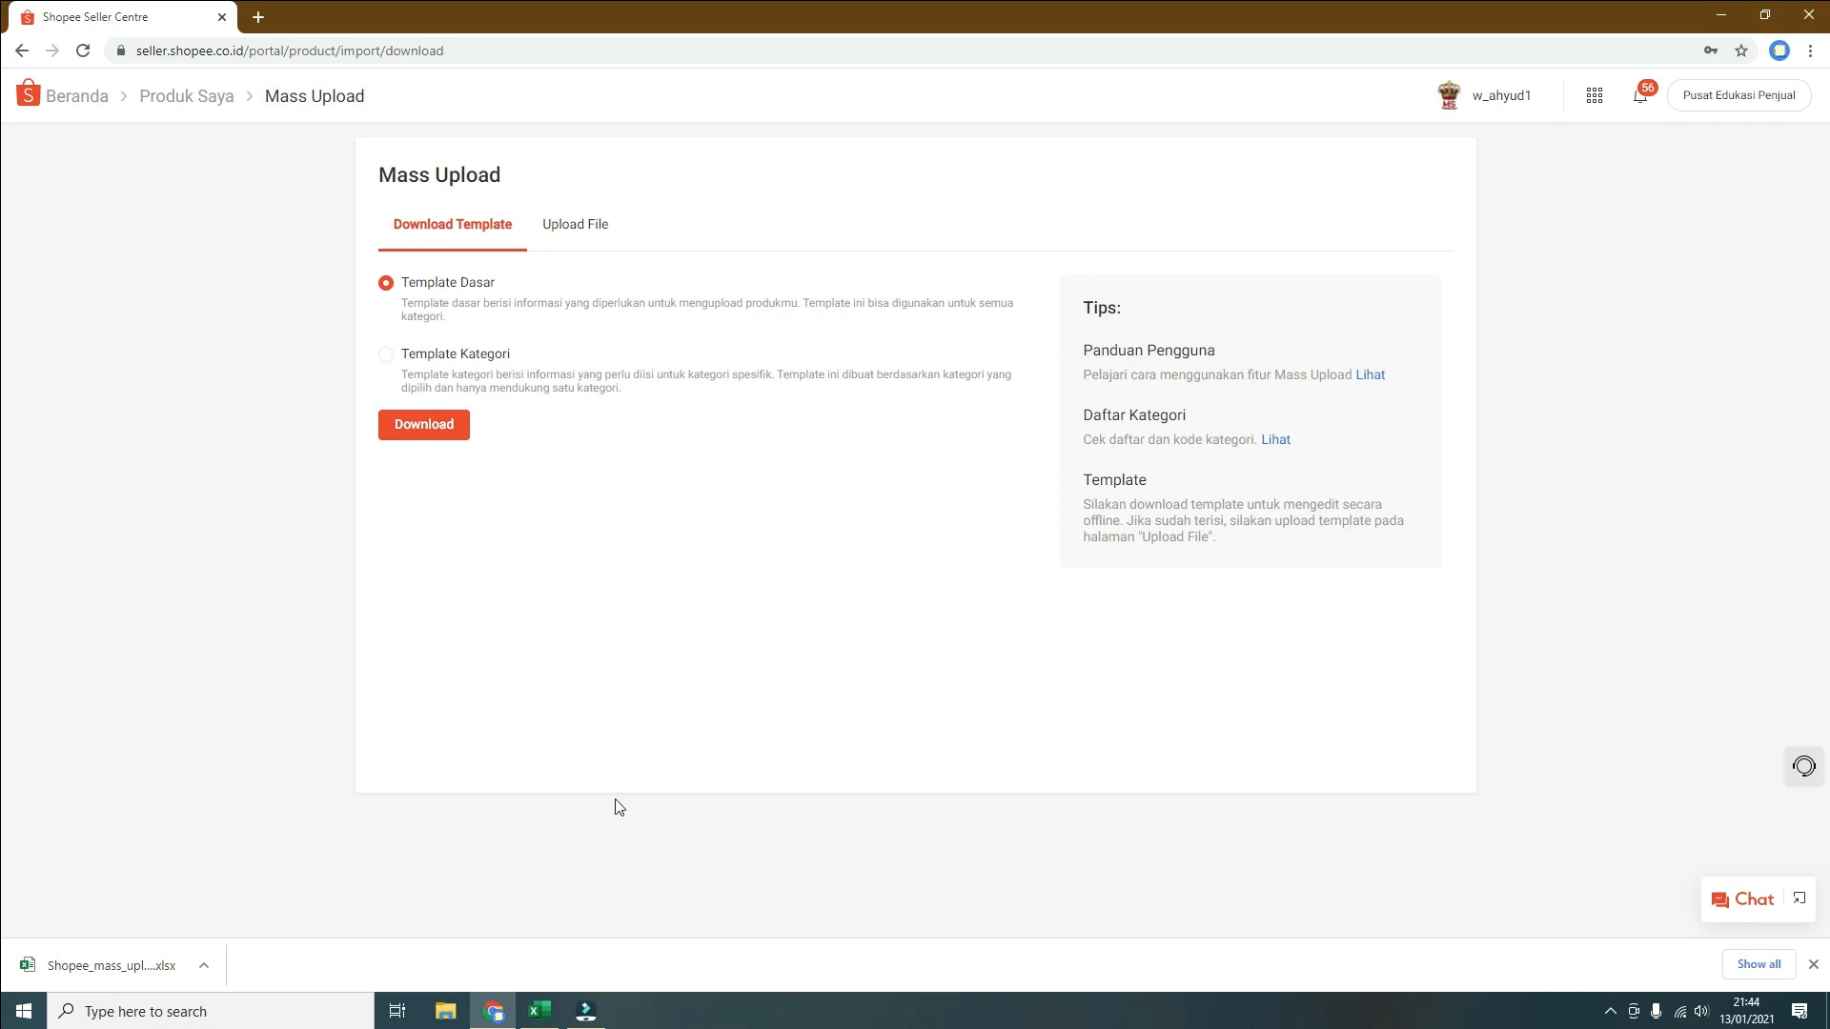
Switch to Excel and examine the category codes in the Kategori column from the first product row down
click(539, 1010)
click(63, 528)
scroll(58, 515, up, 6)
scroll(57, 507, up, 2)
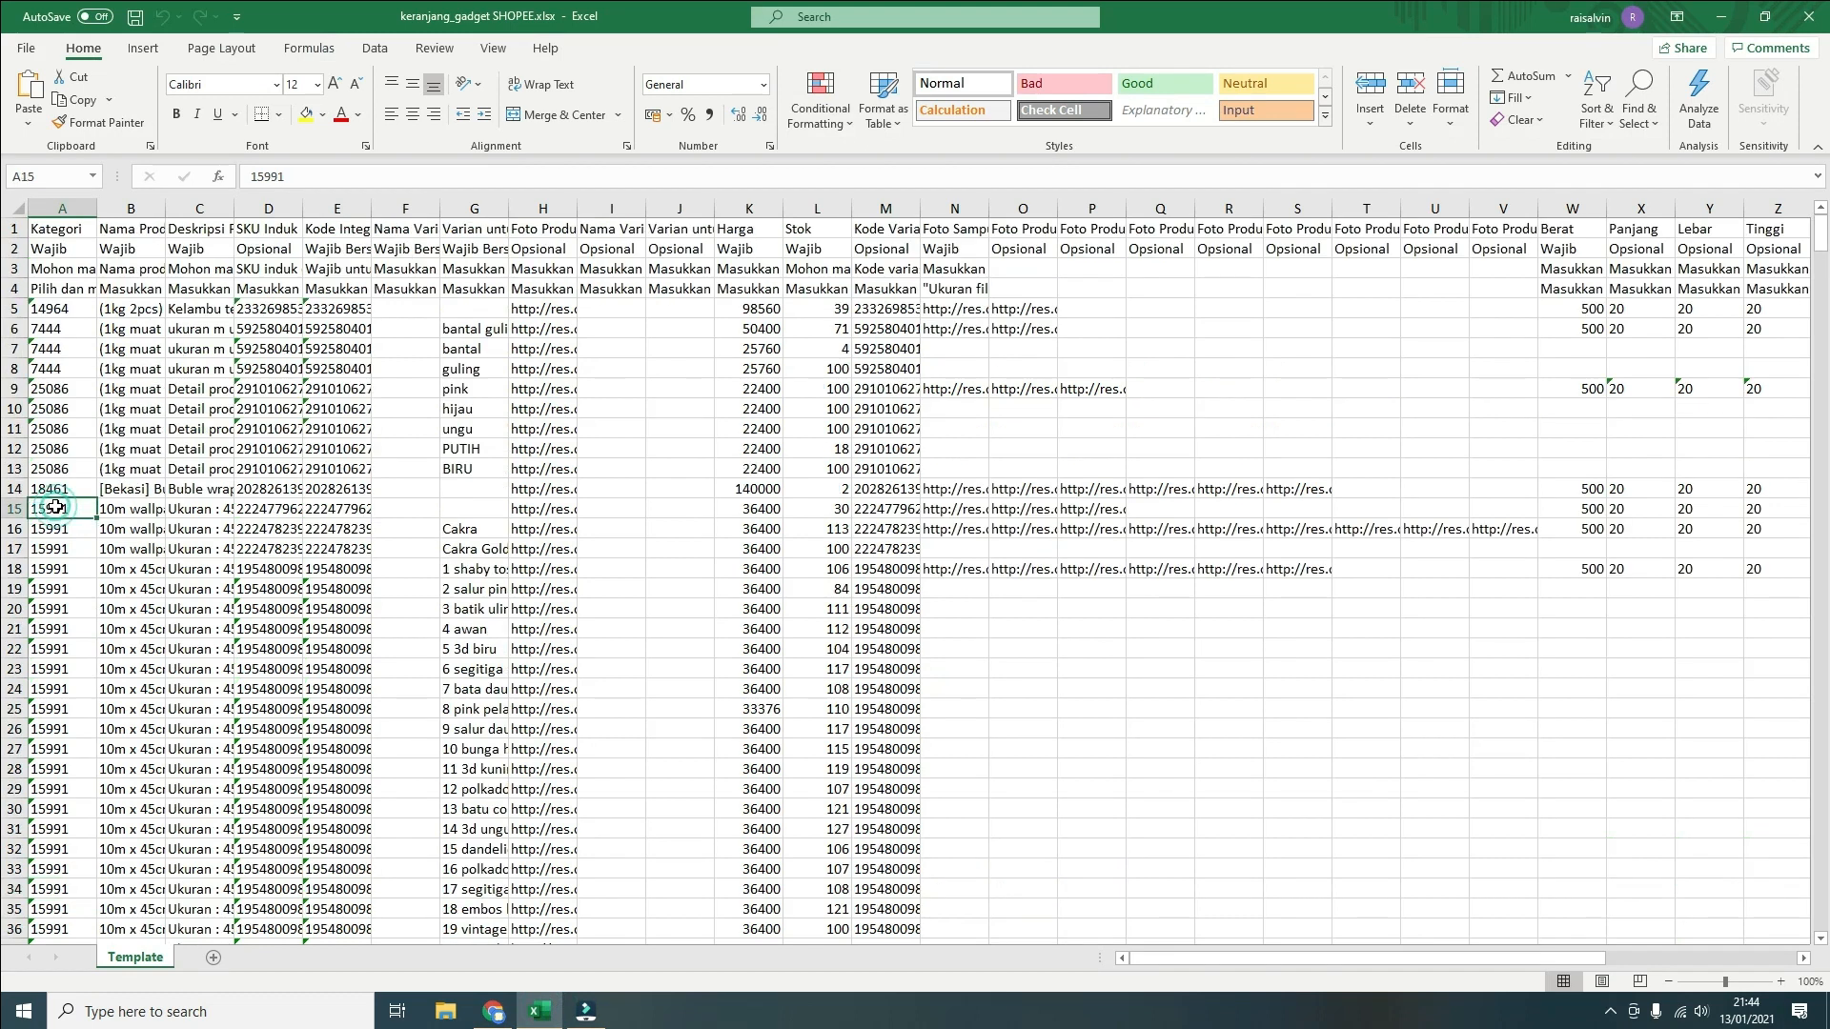
click(58, 408)
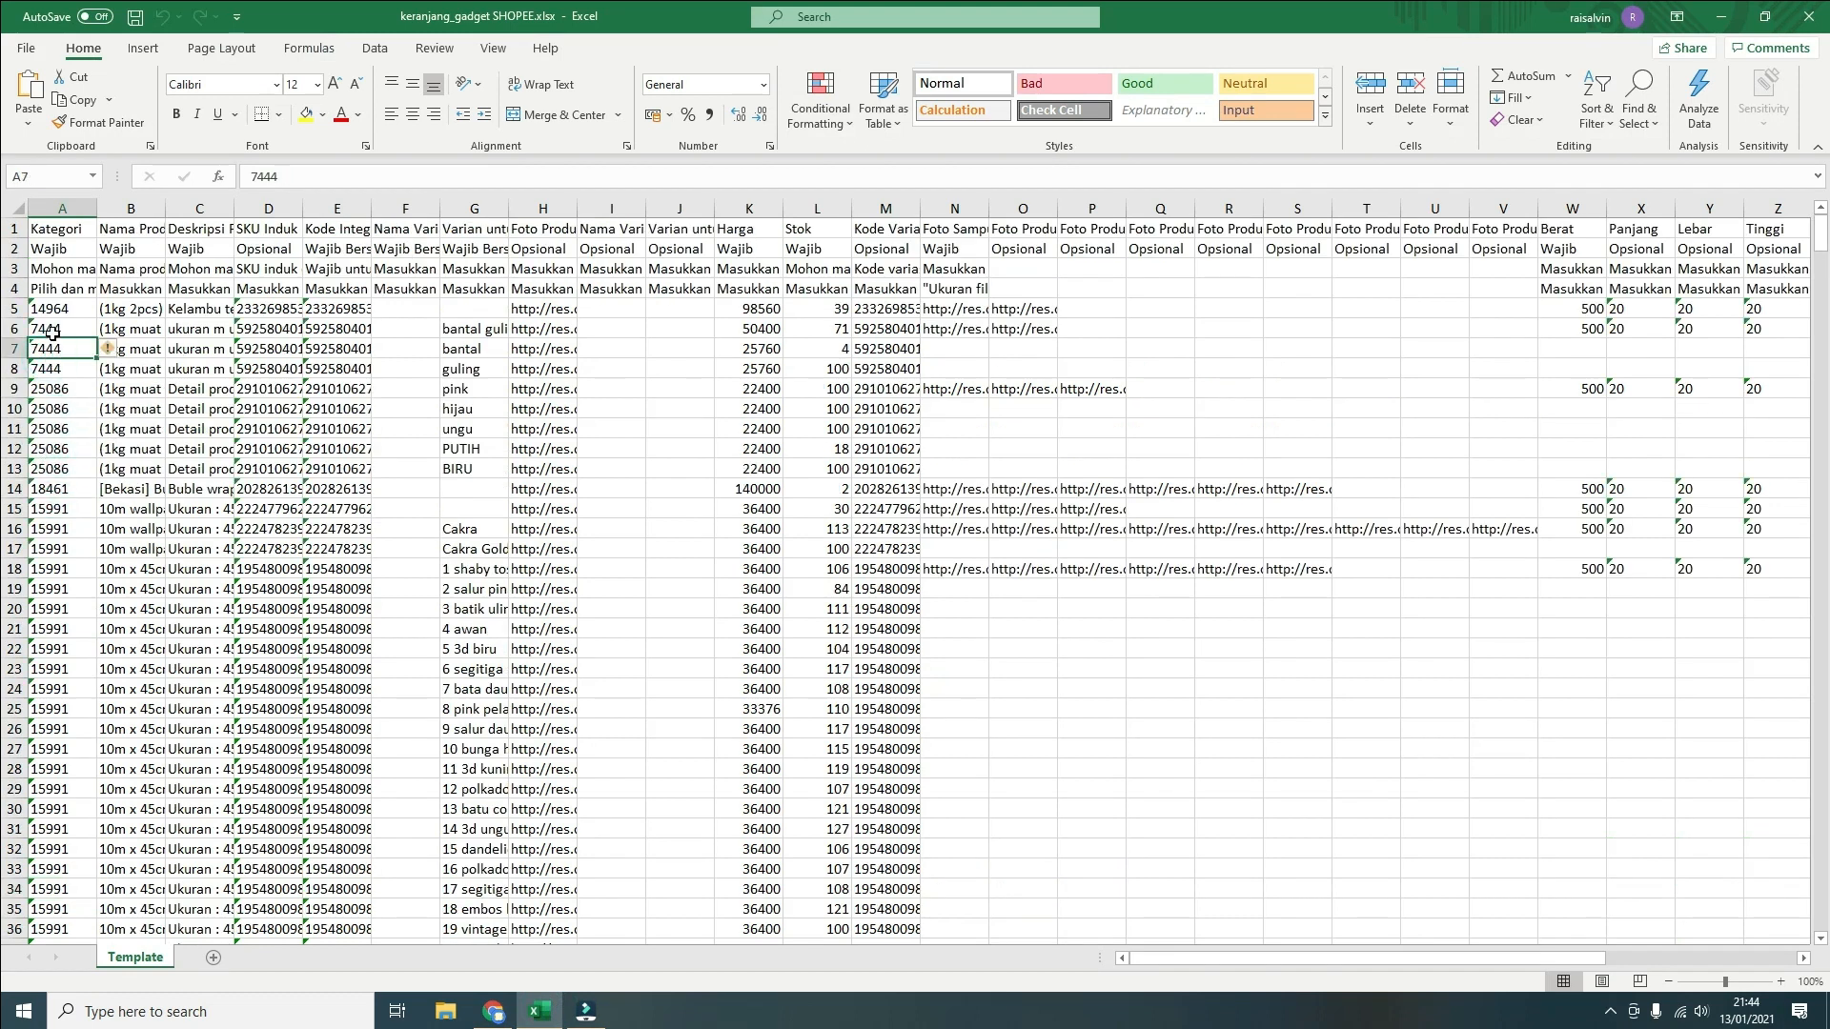
drag(47, 329, 68, 465)
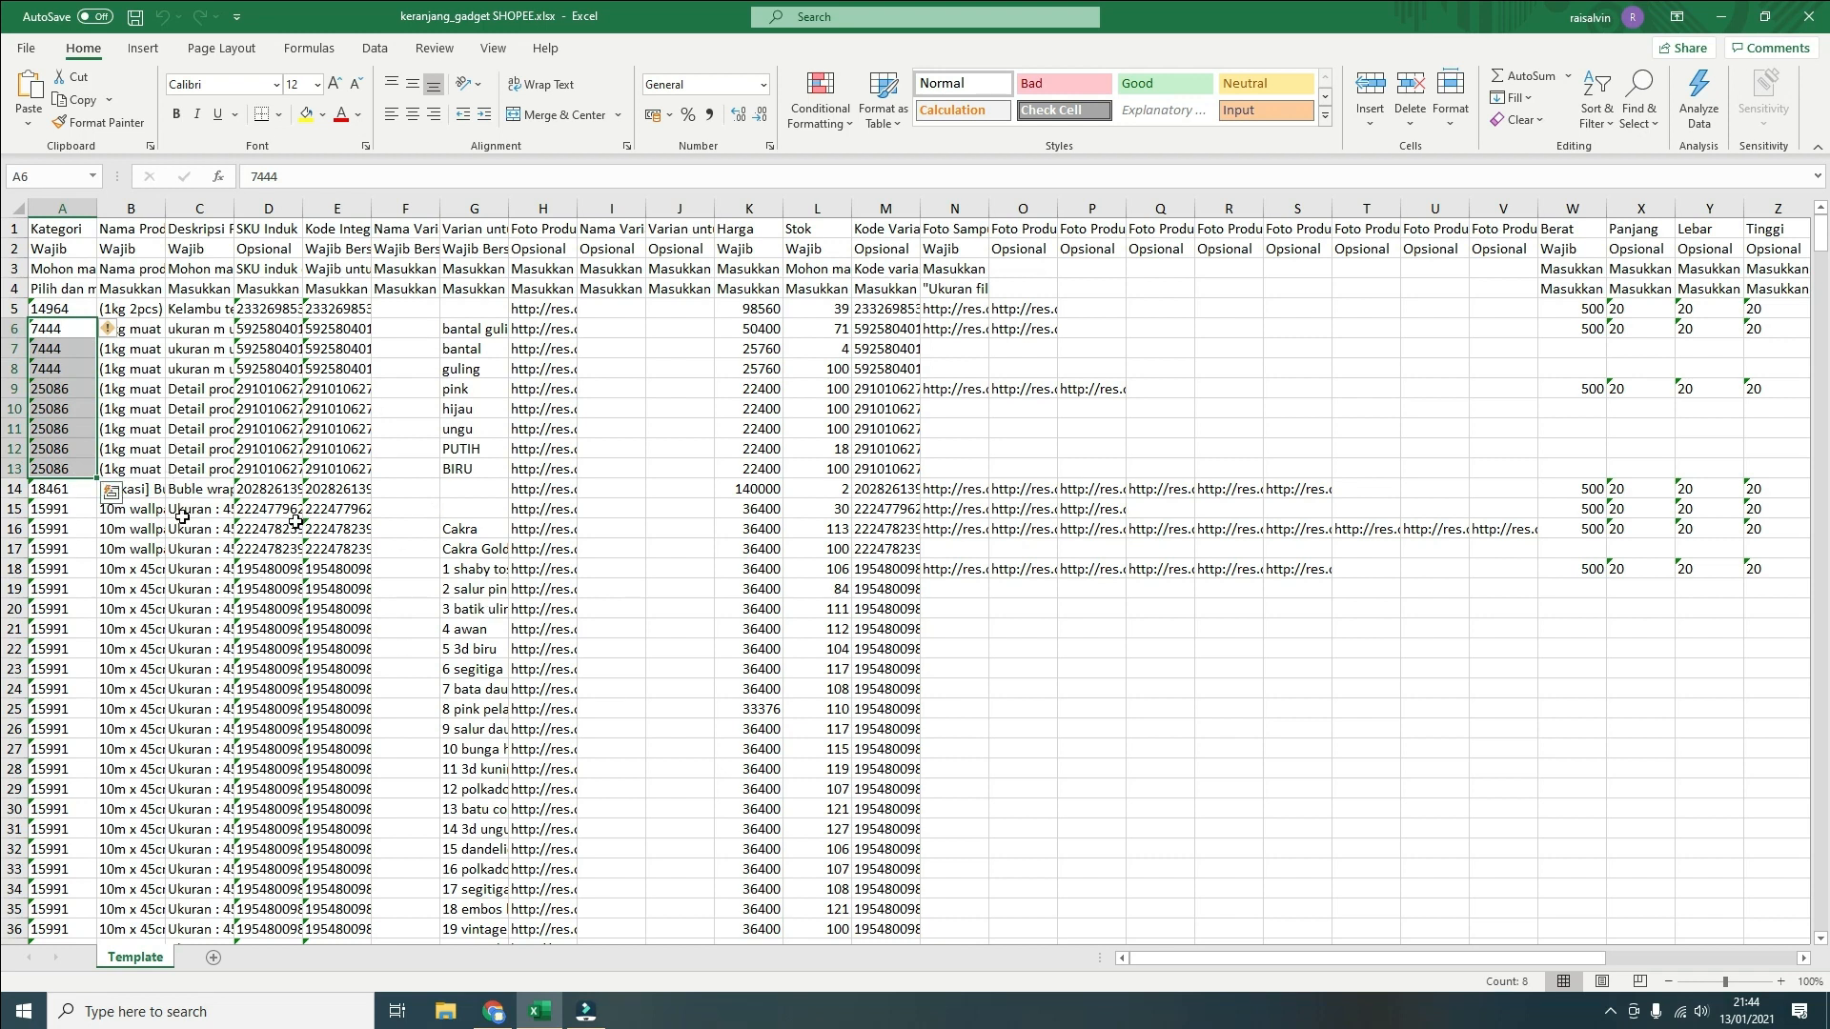
click(53, 310)
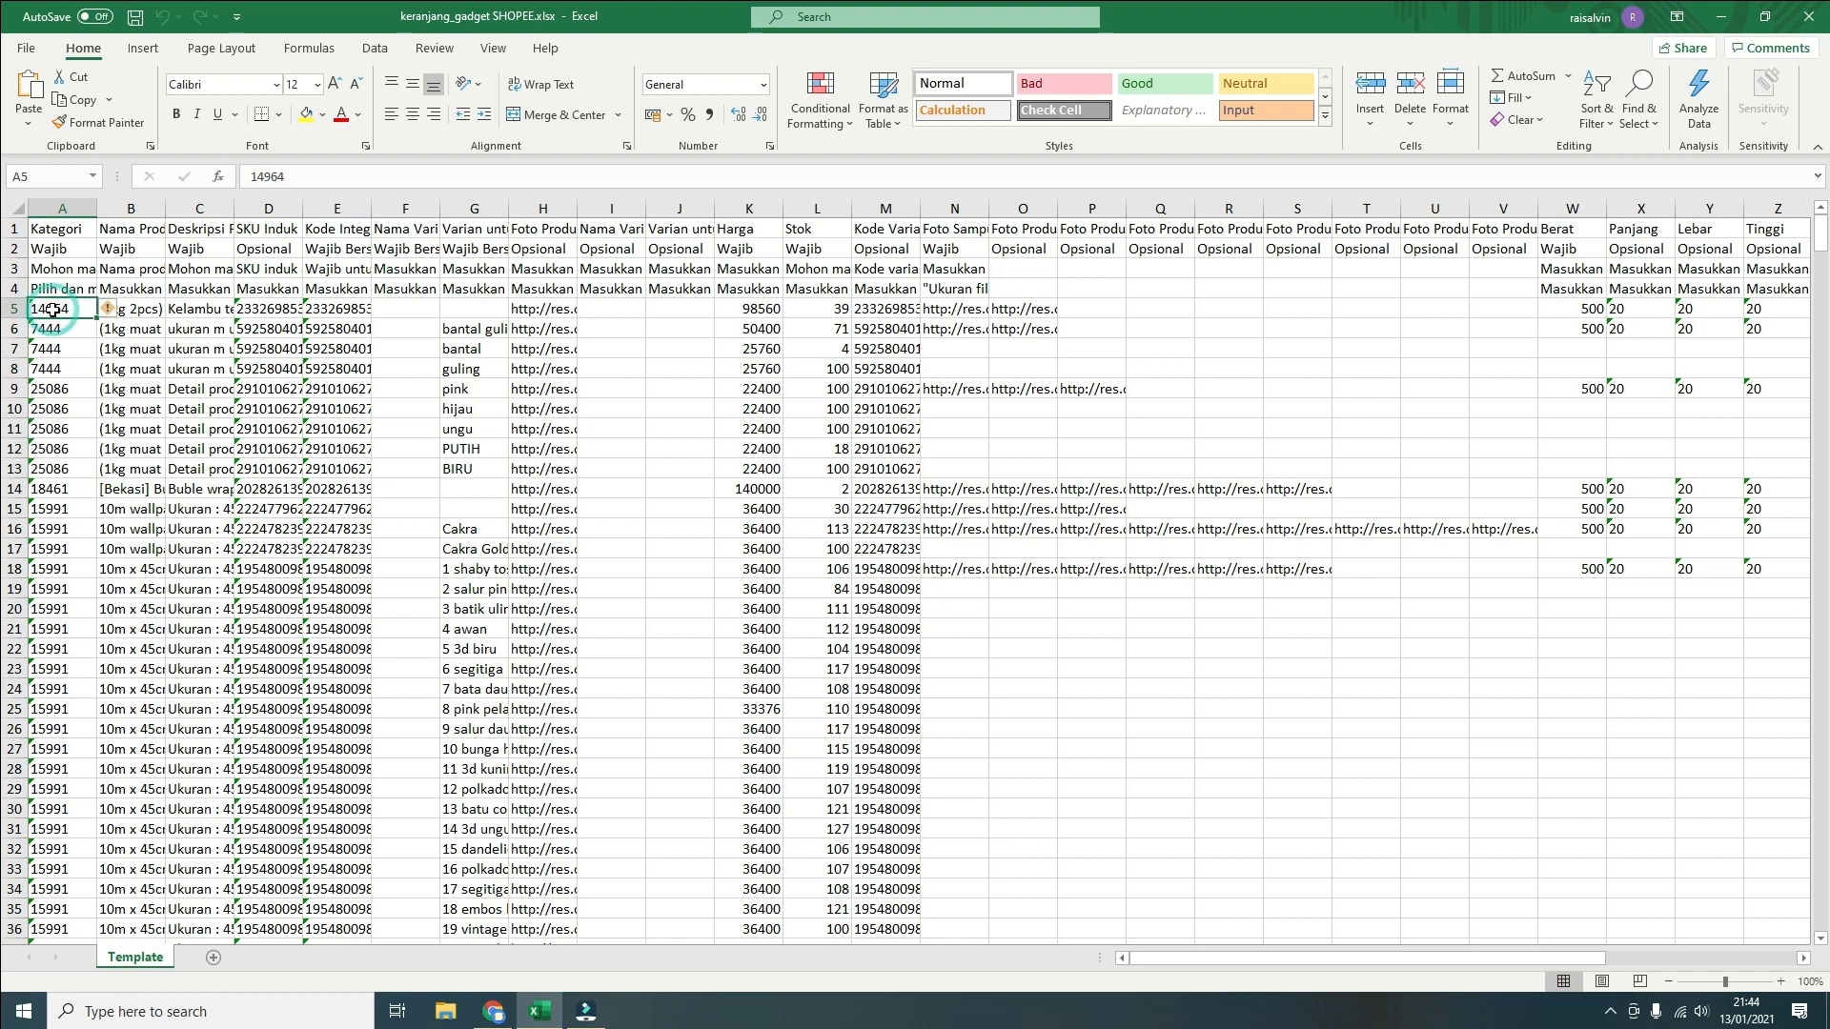
key(Down)
key(Down)
key(Down)
key(Down)
key(Down)
key(Down)
key(Down)
key(Down)
key(Down)
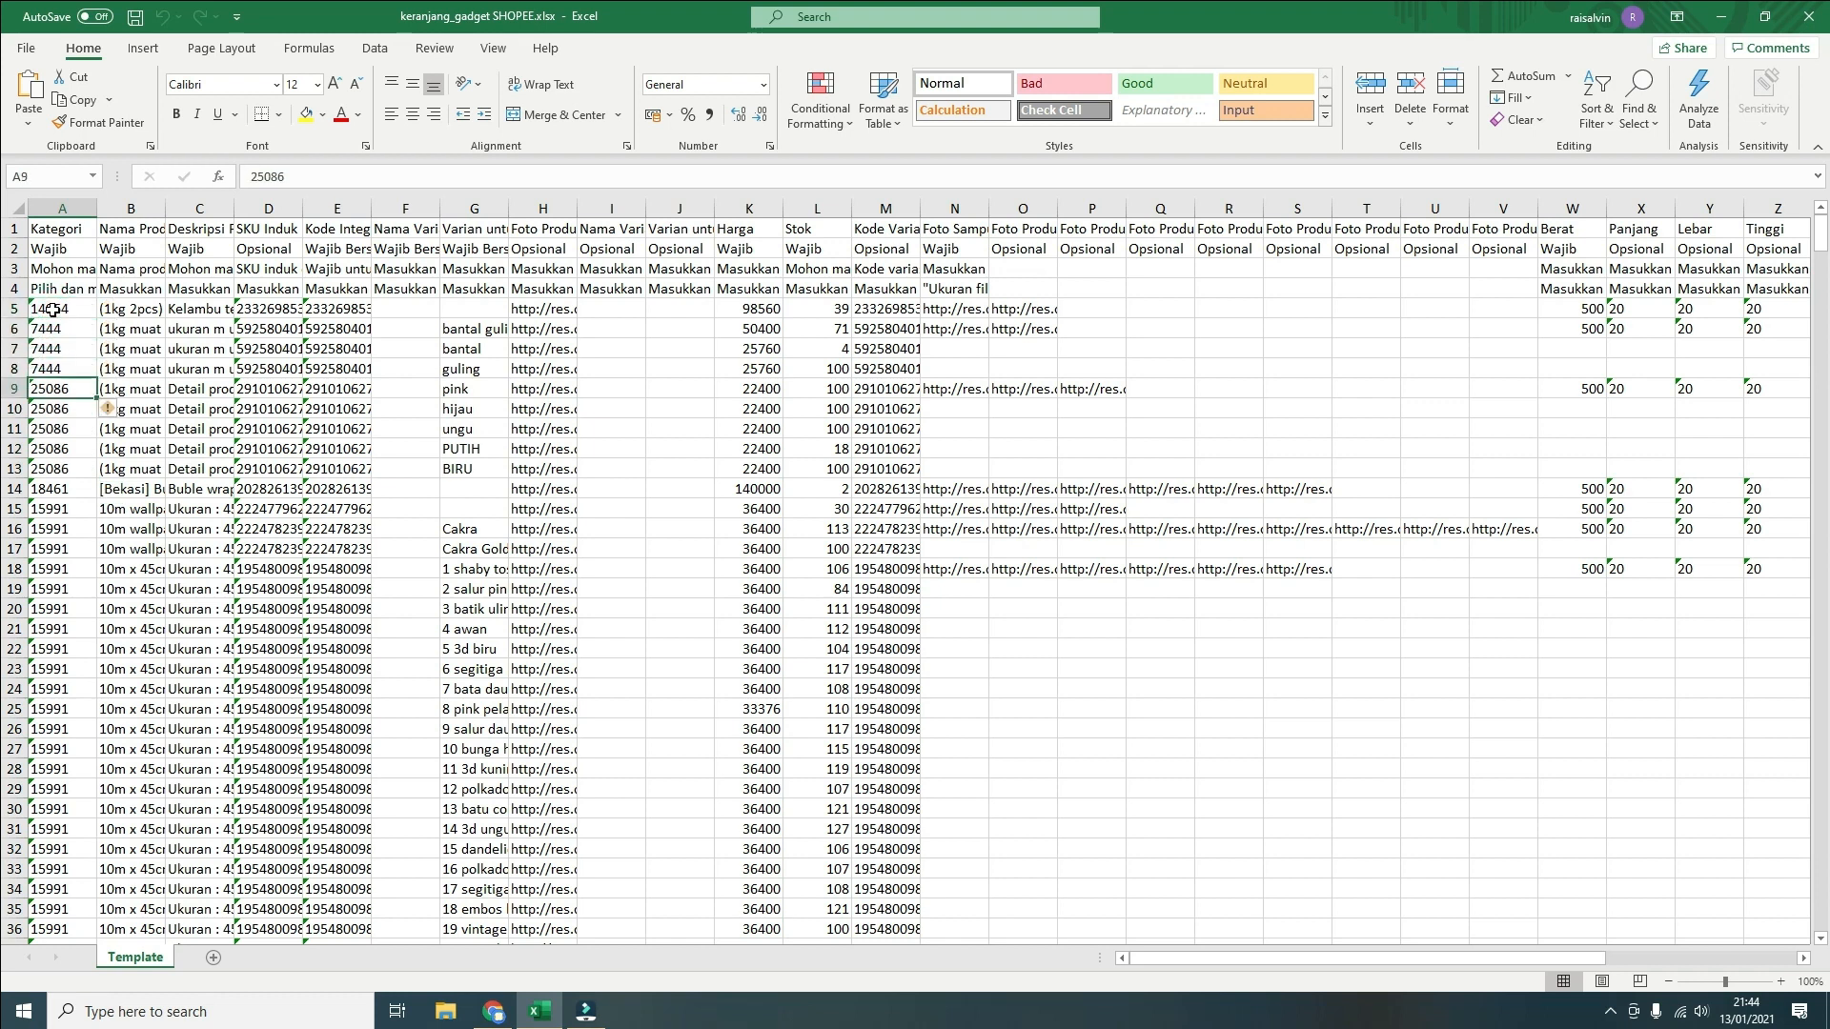
key(Down)
key(Down)
key(Down)
key(Down)
key(Down)
key(Down)
key(Down)
key(Down)
key(Down)
key(Down)
key(Down)
key(Down)
key(Down)
key(Down)
key(Down)
key(Down)
key(Down)
key(Down)
key(Down)
key(Down)
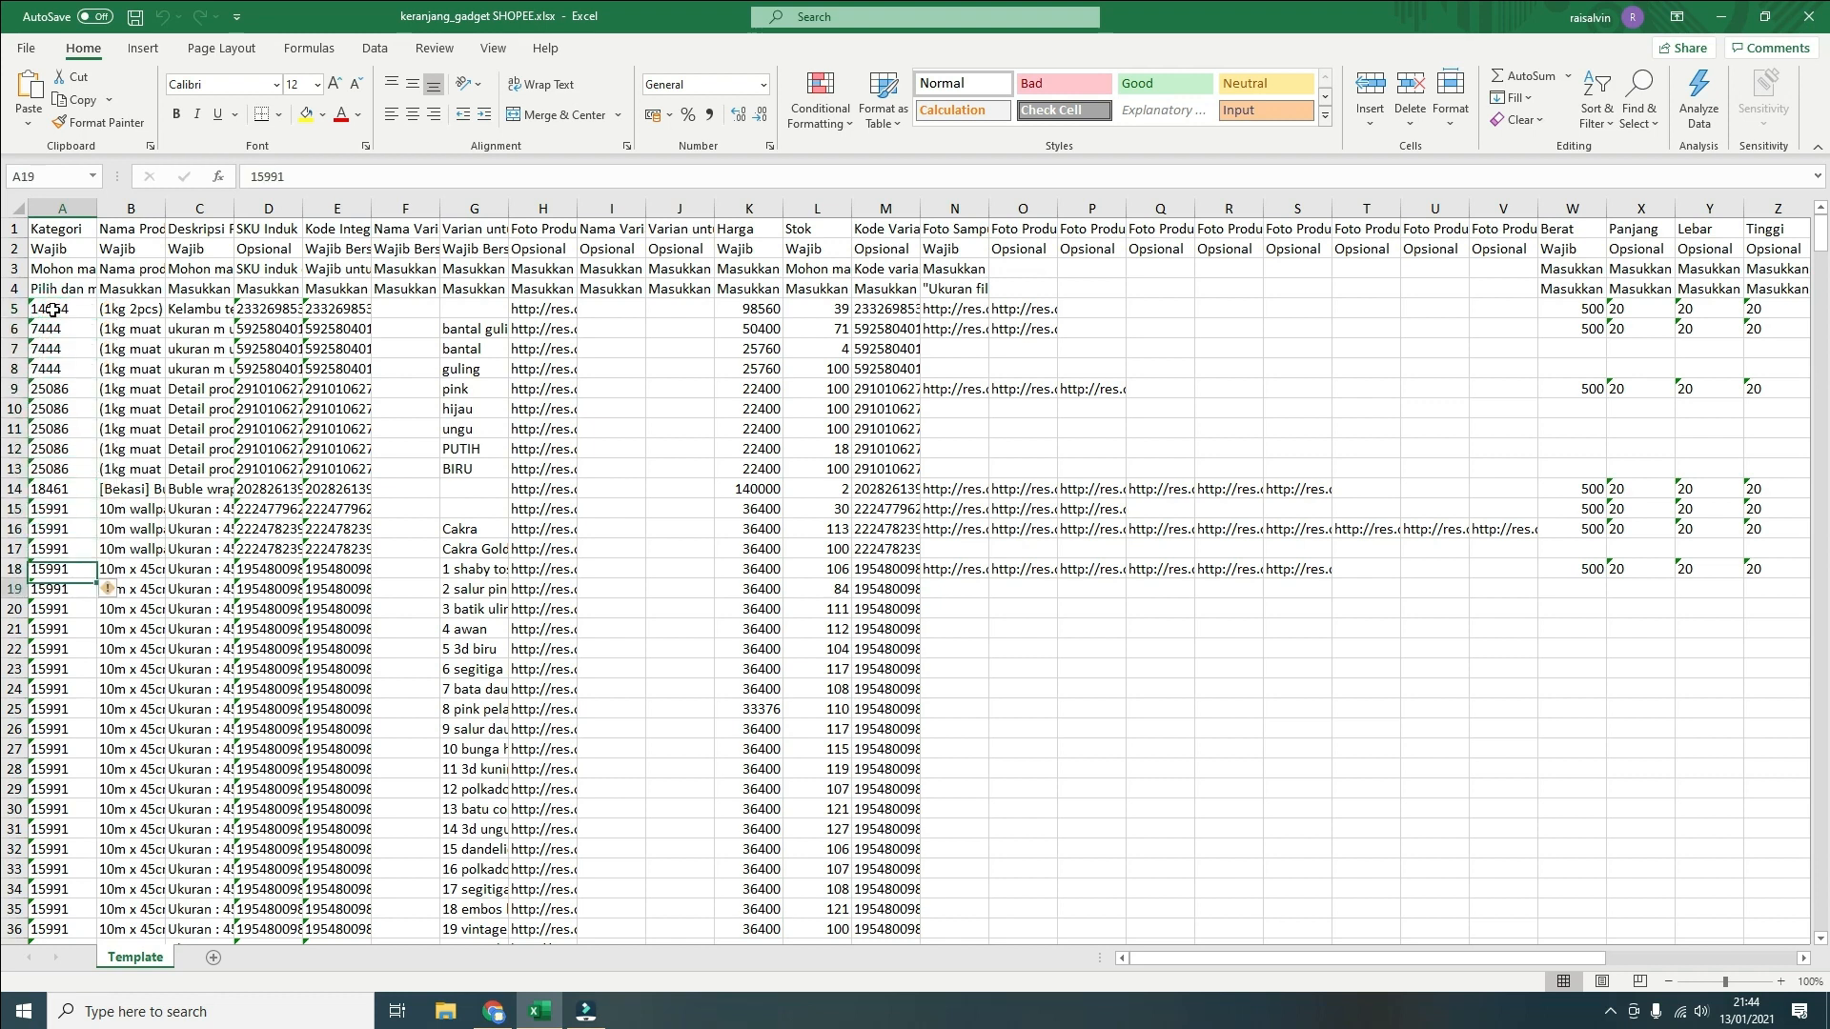
key(Down)
key(Down)
key(Down)
key(Down)
key(Down)
key(Down)
key(Down)
key(Down)
key(Down)
key(Down)
key(Down)
key(Down)
key(Down)
key(Down)
key(Down)
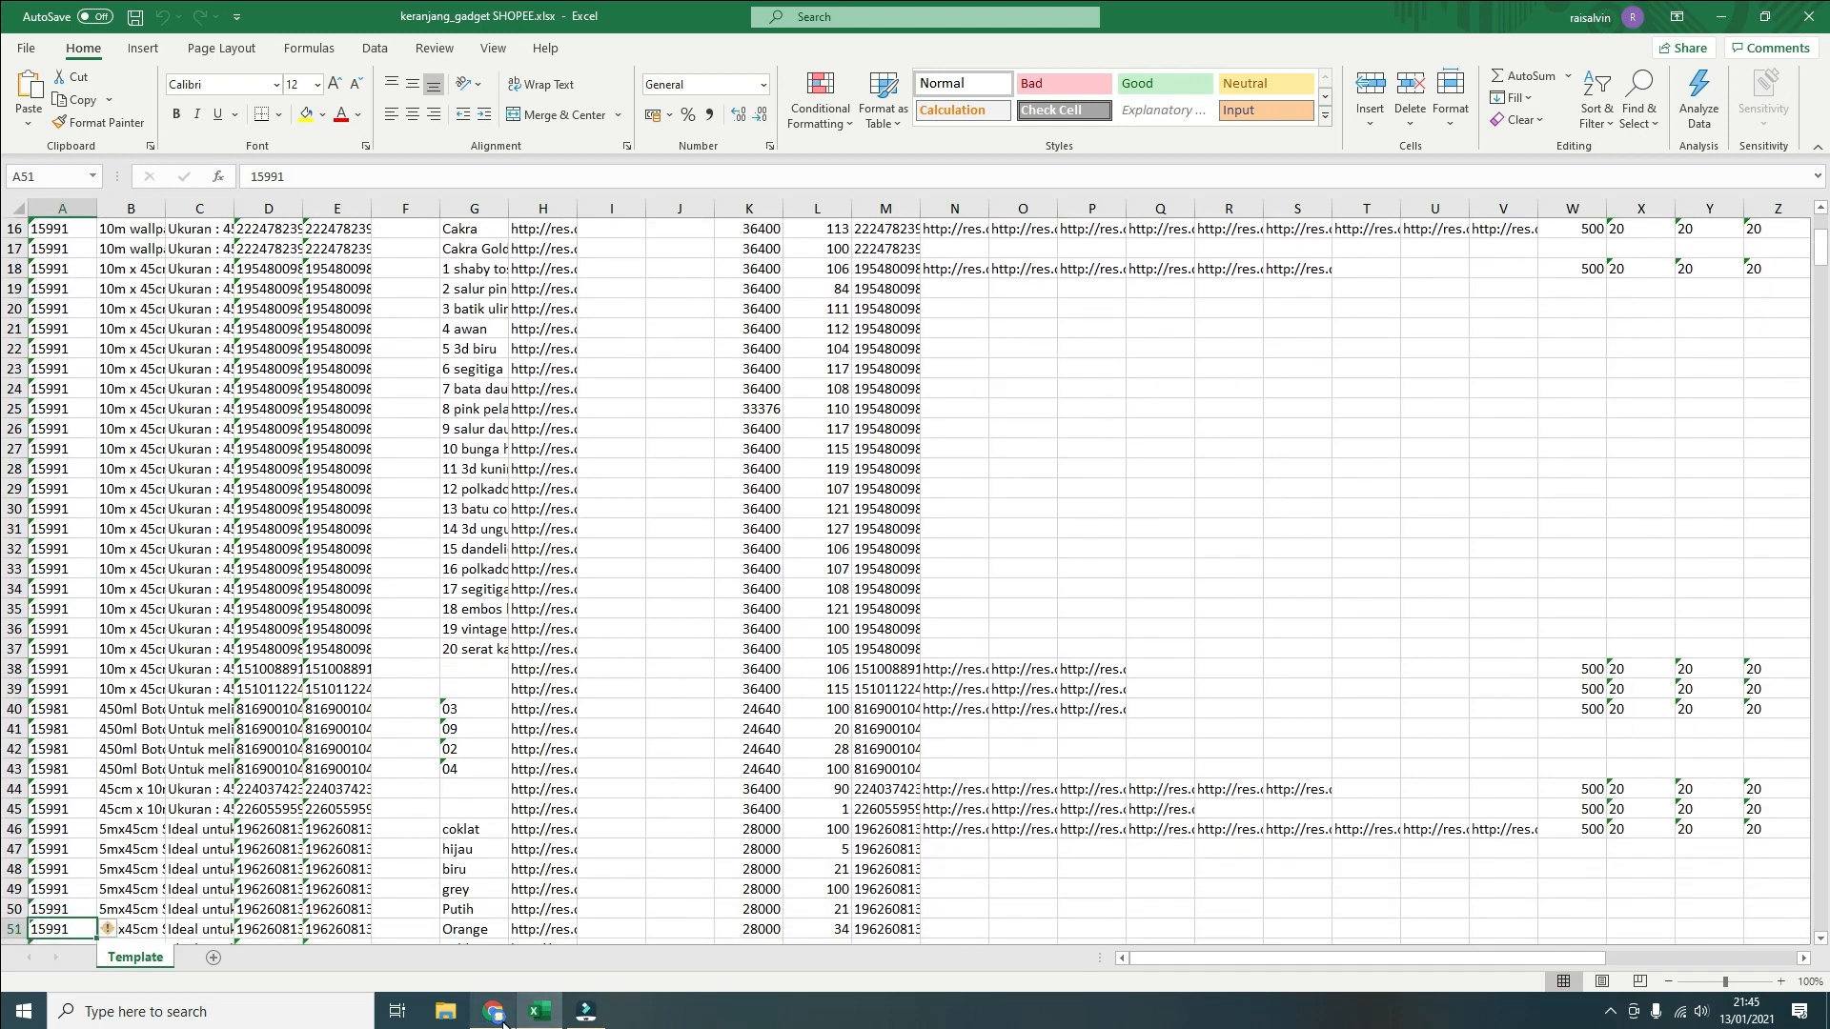
Switch back to Shopee Seller Centre in Chrome and select Template Kategori as the template type
click(493, 1012)
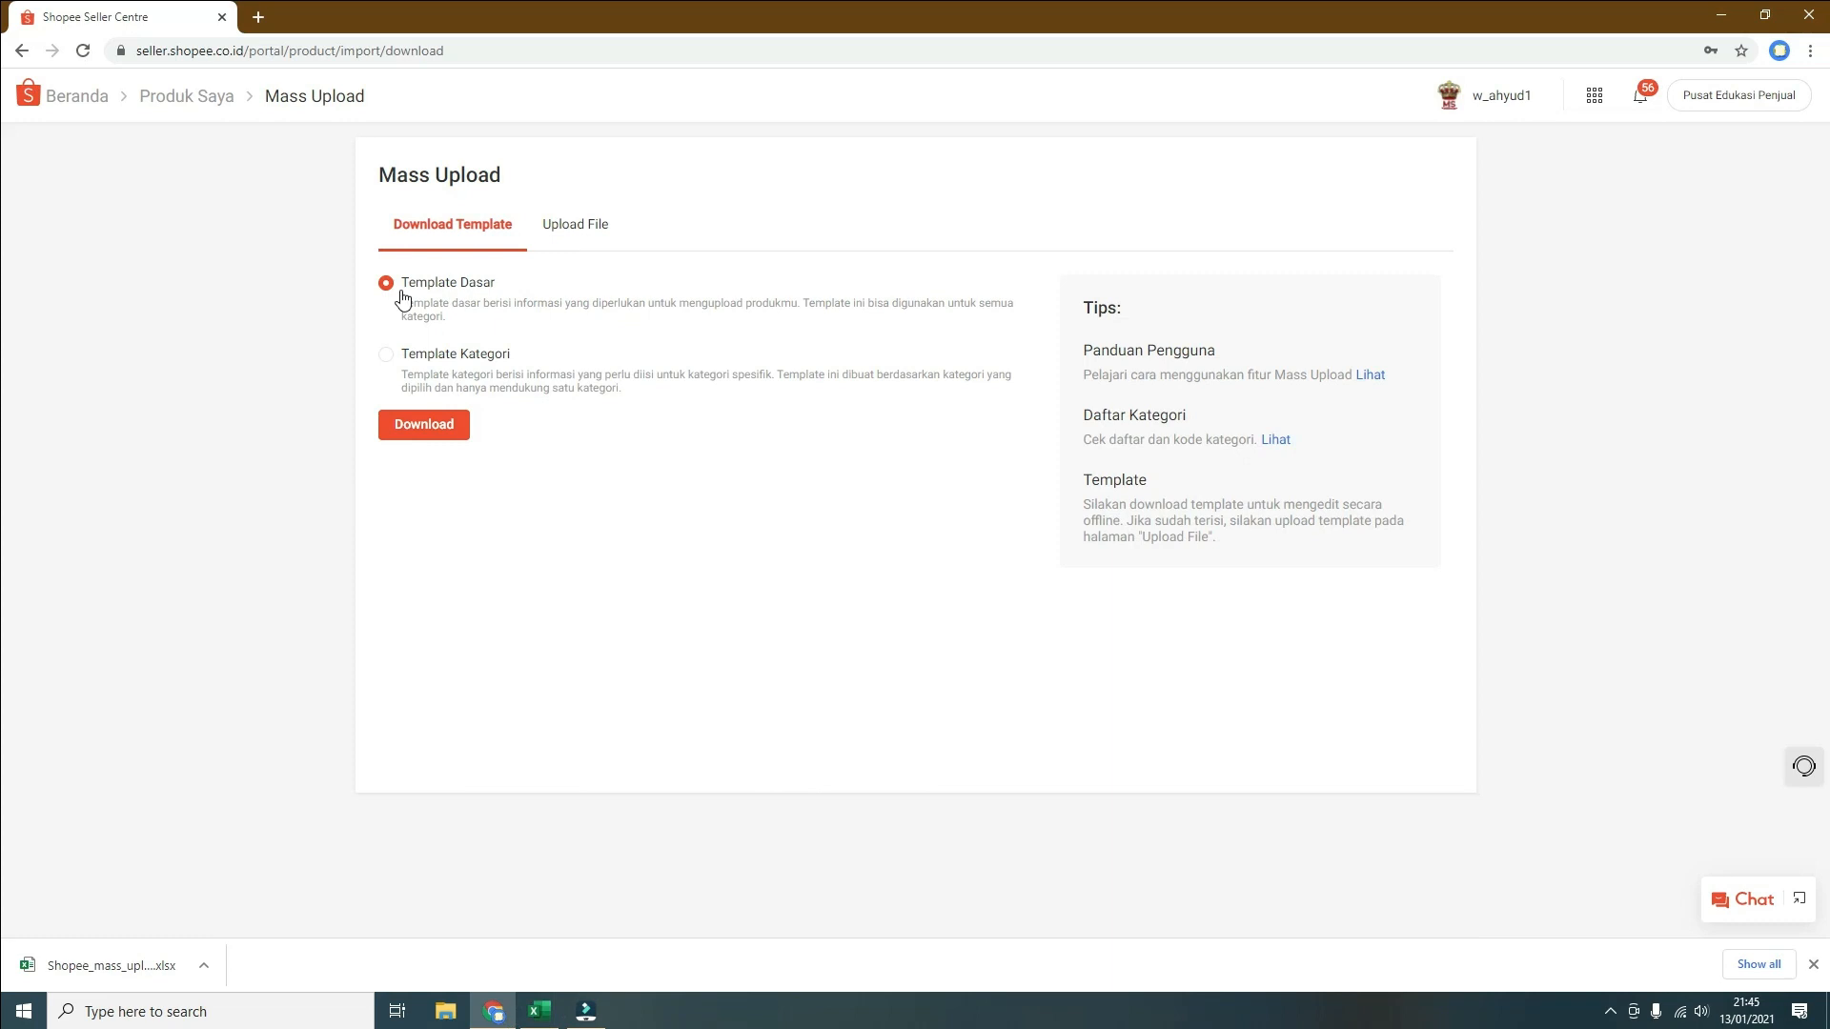
click(388, 363)
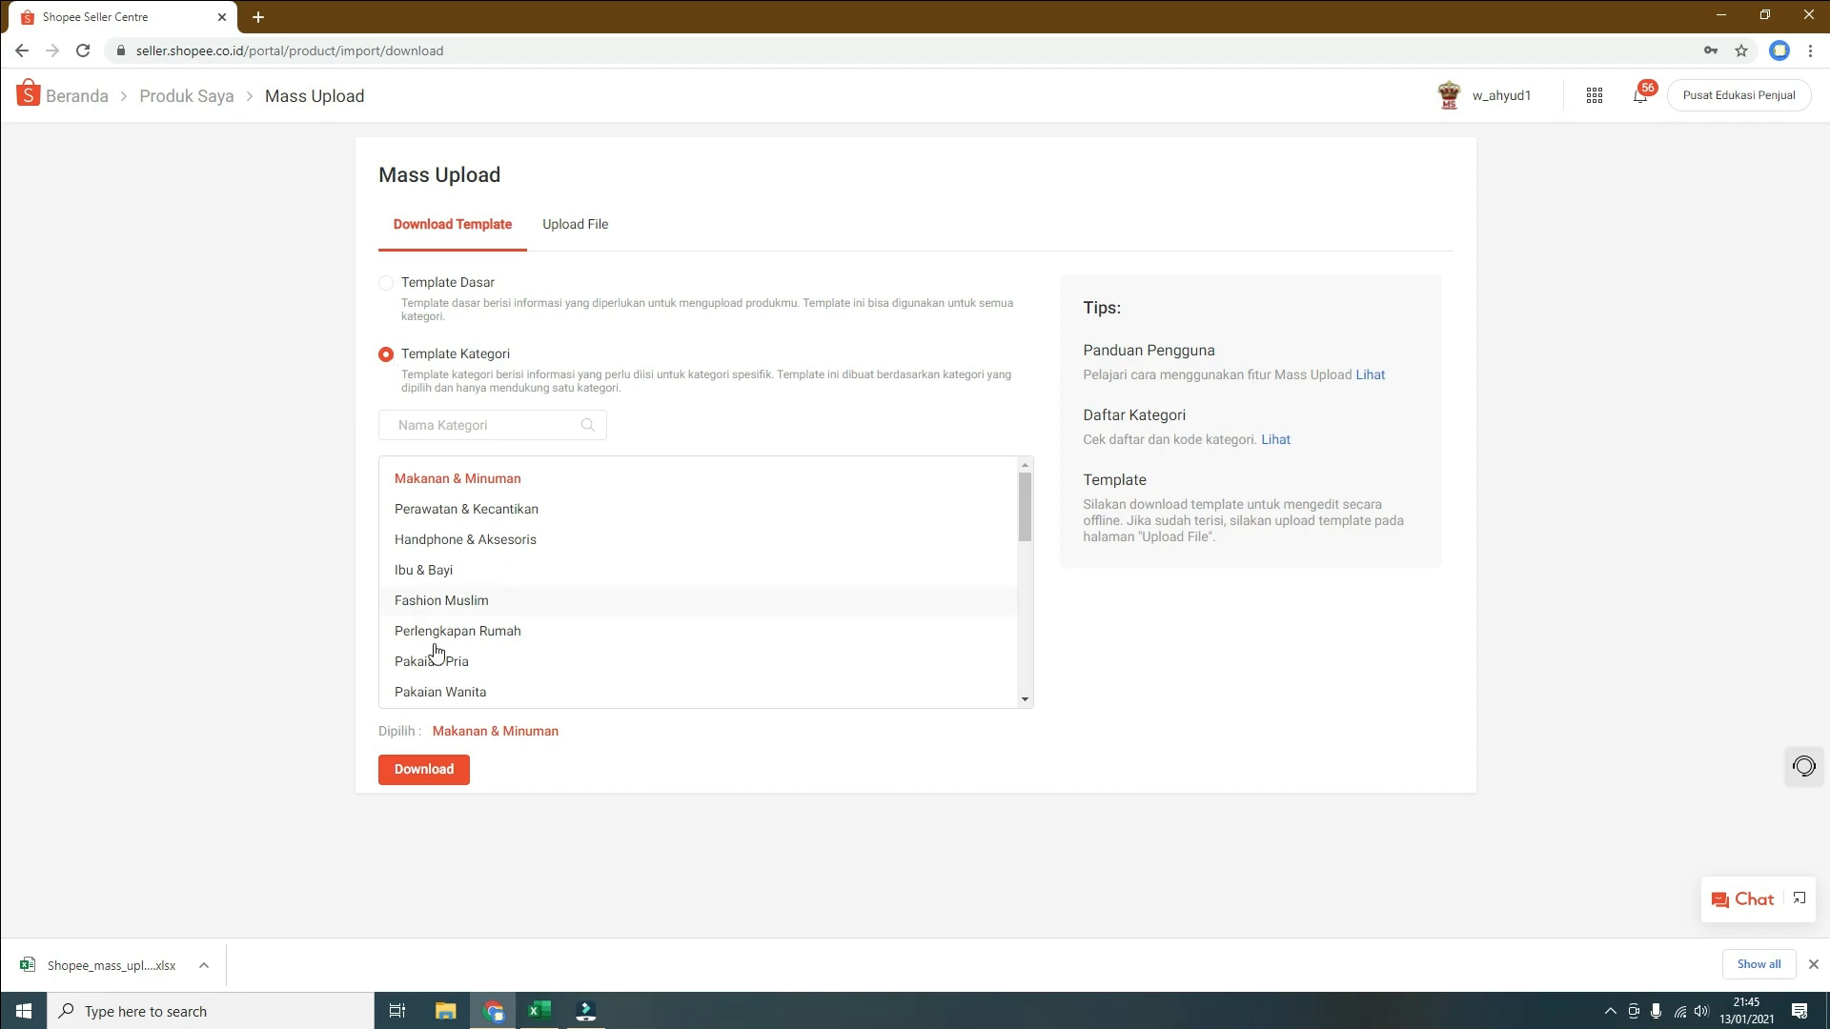
Examine the category codes further down the Kategori column in Excel, as far as row 70, and return to Shopee Seller Centre in Chrome
mouse_move(539, 1020)
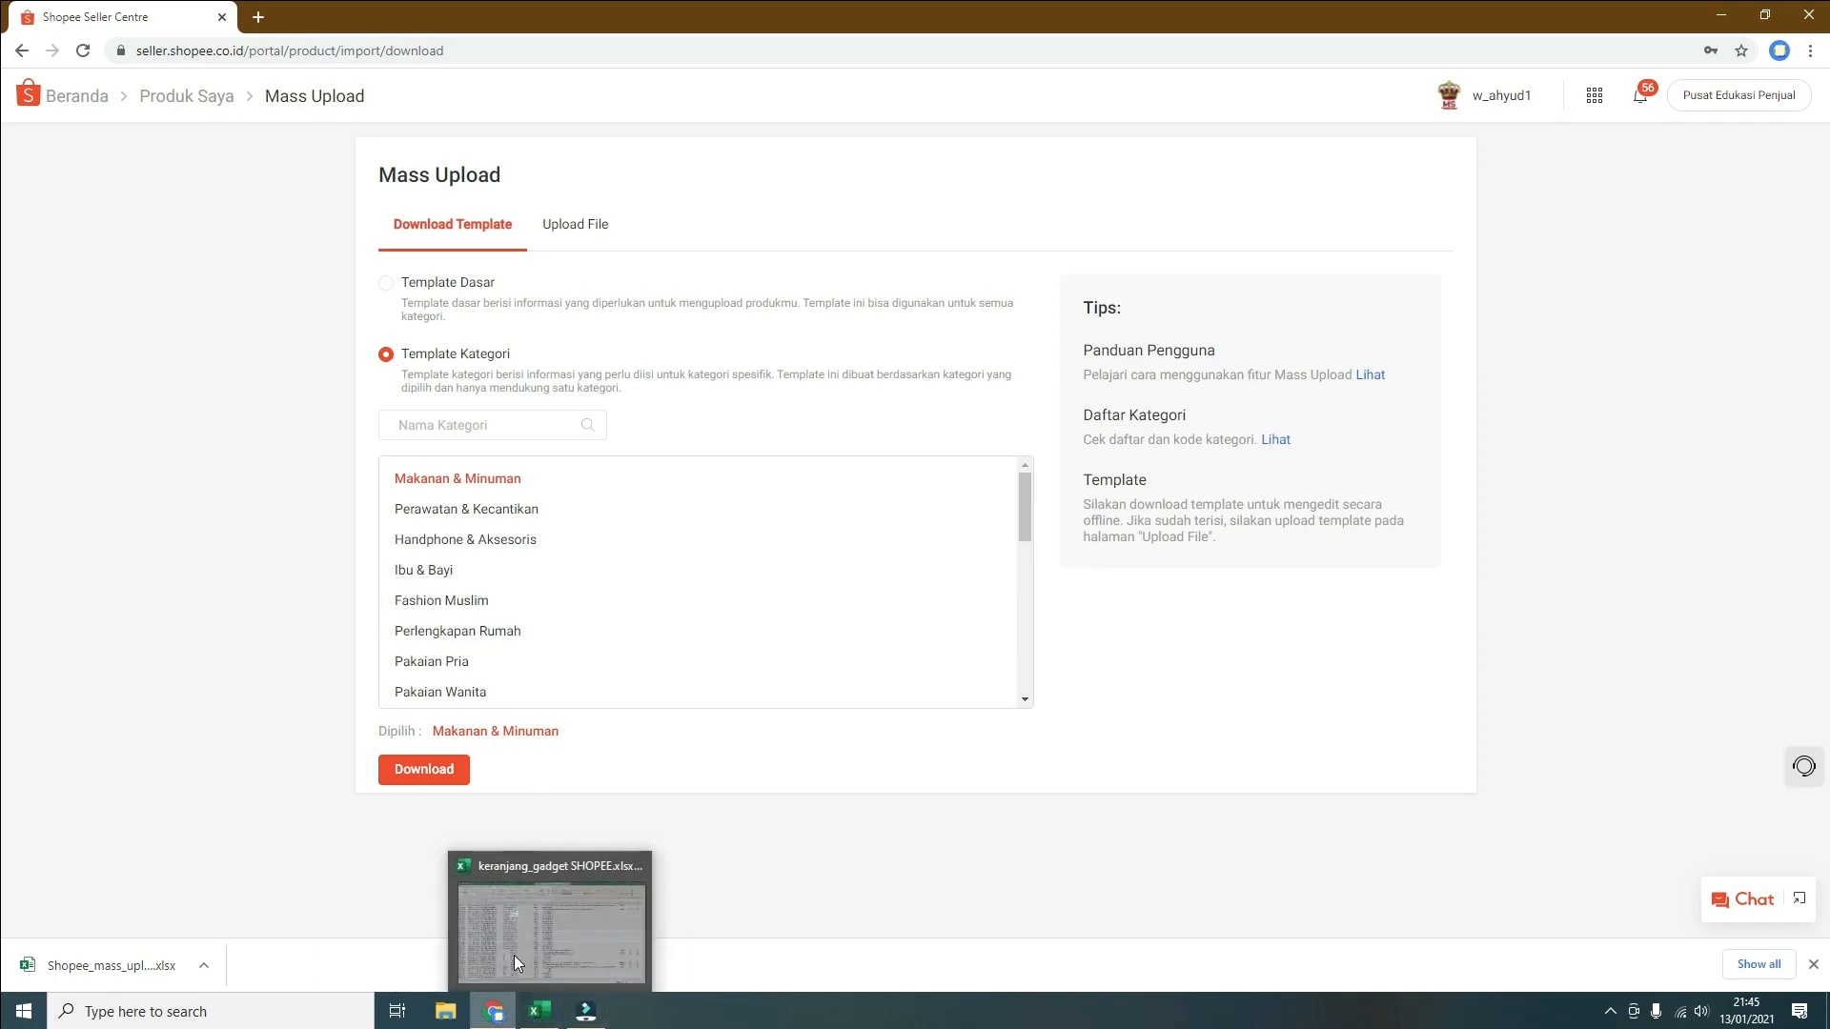
click(539, 1010)
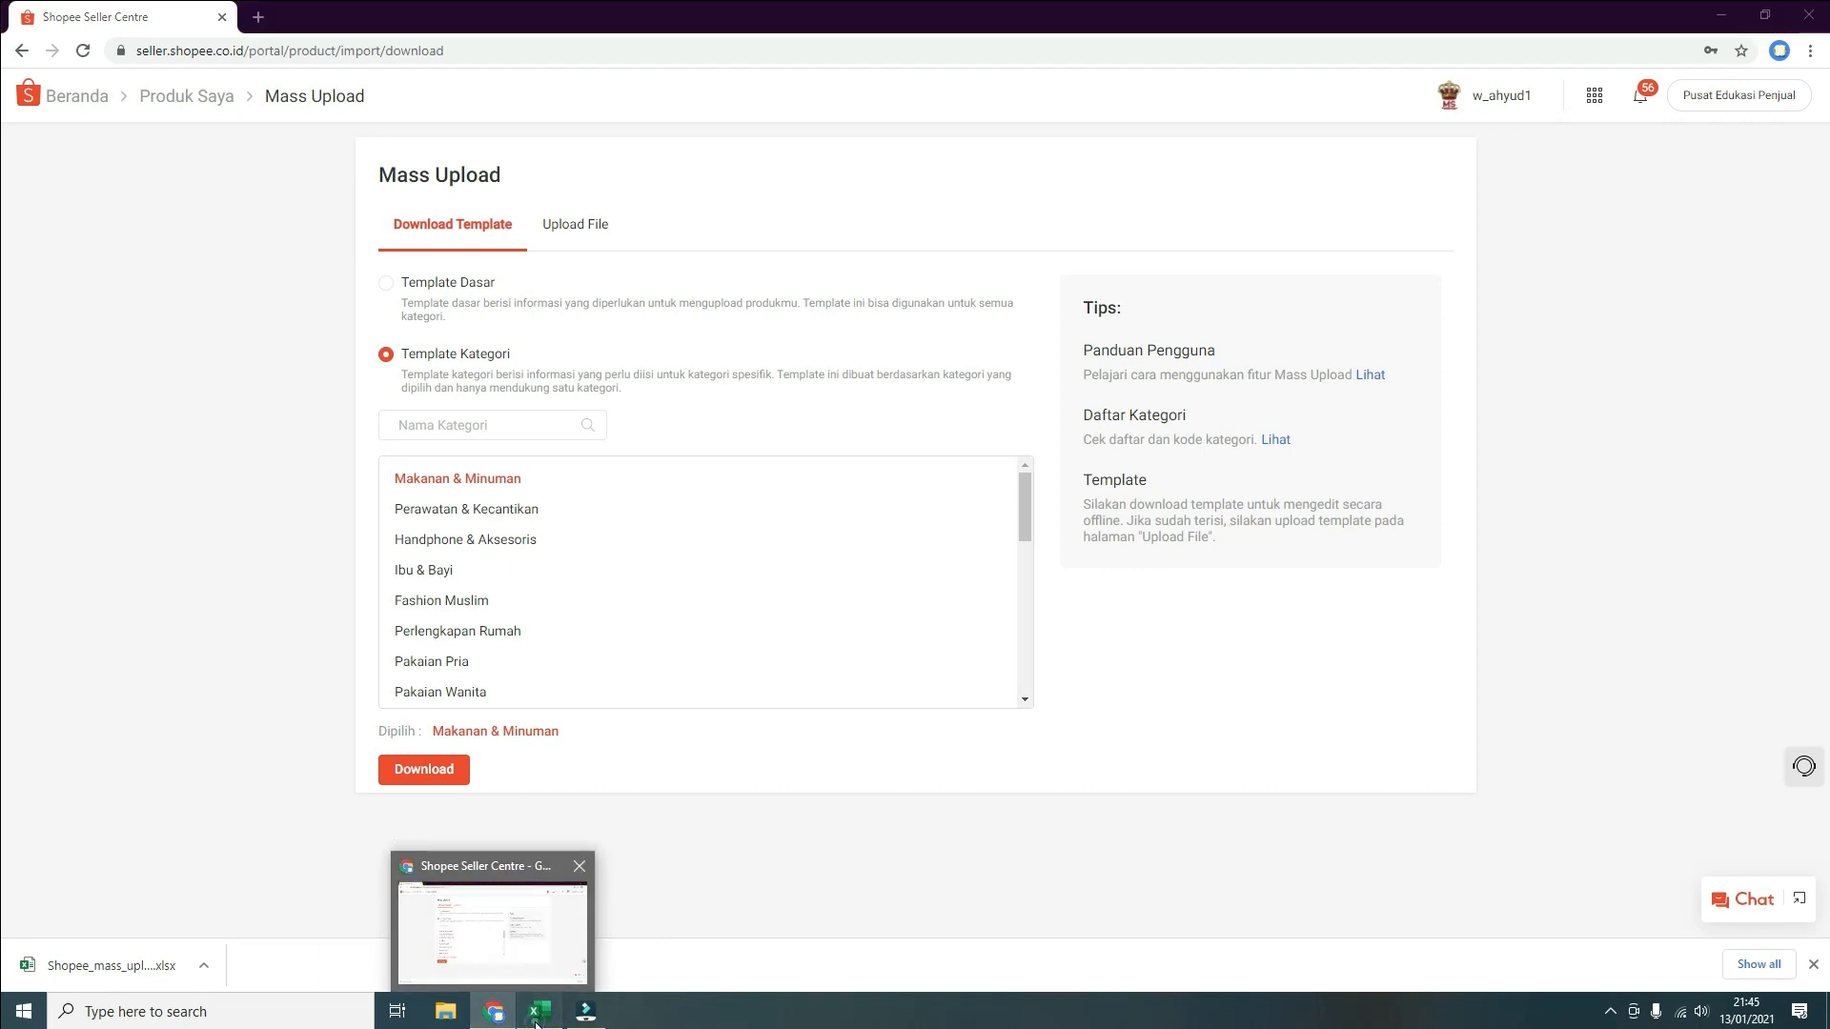
click(59, 668)
key(Down)
key(Down)
key(Down)
key(Down)
key(Down)
key(Down)
key(Down)
key(Down)
key(Down)
key(Down)
key(Down)
key(Down)
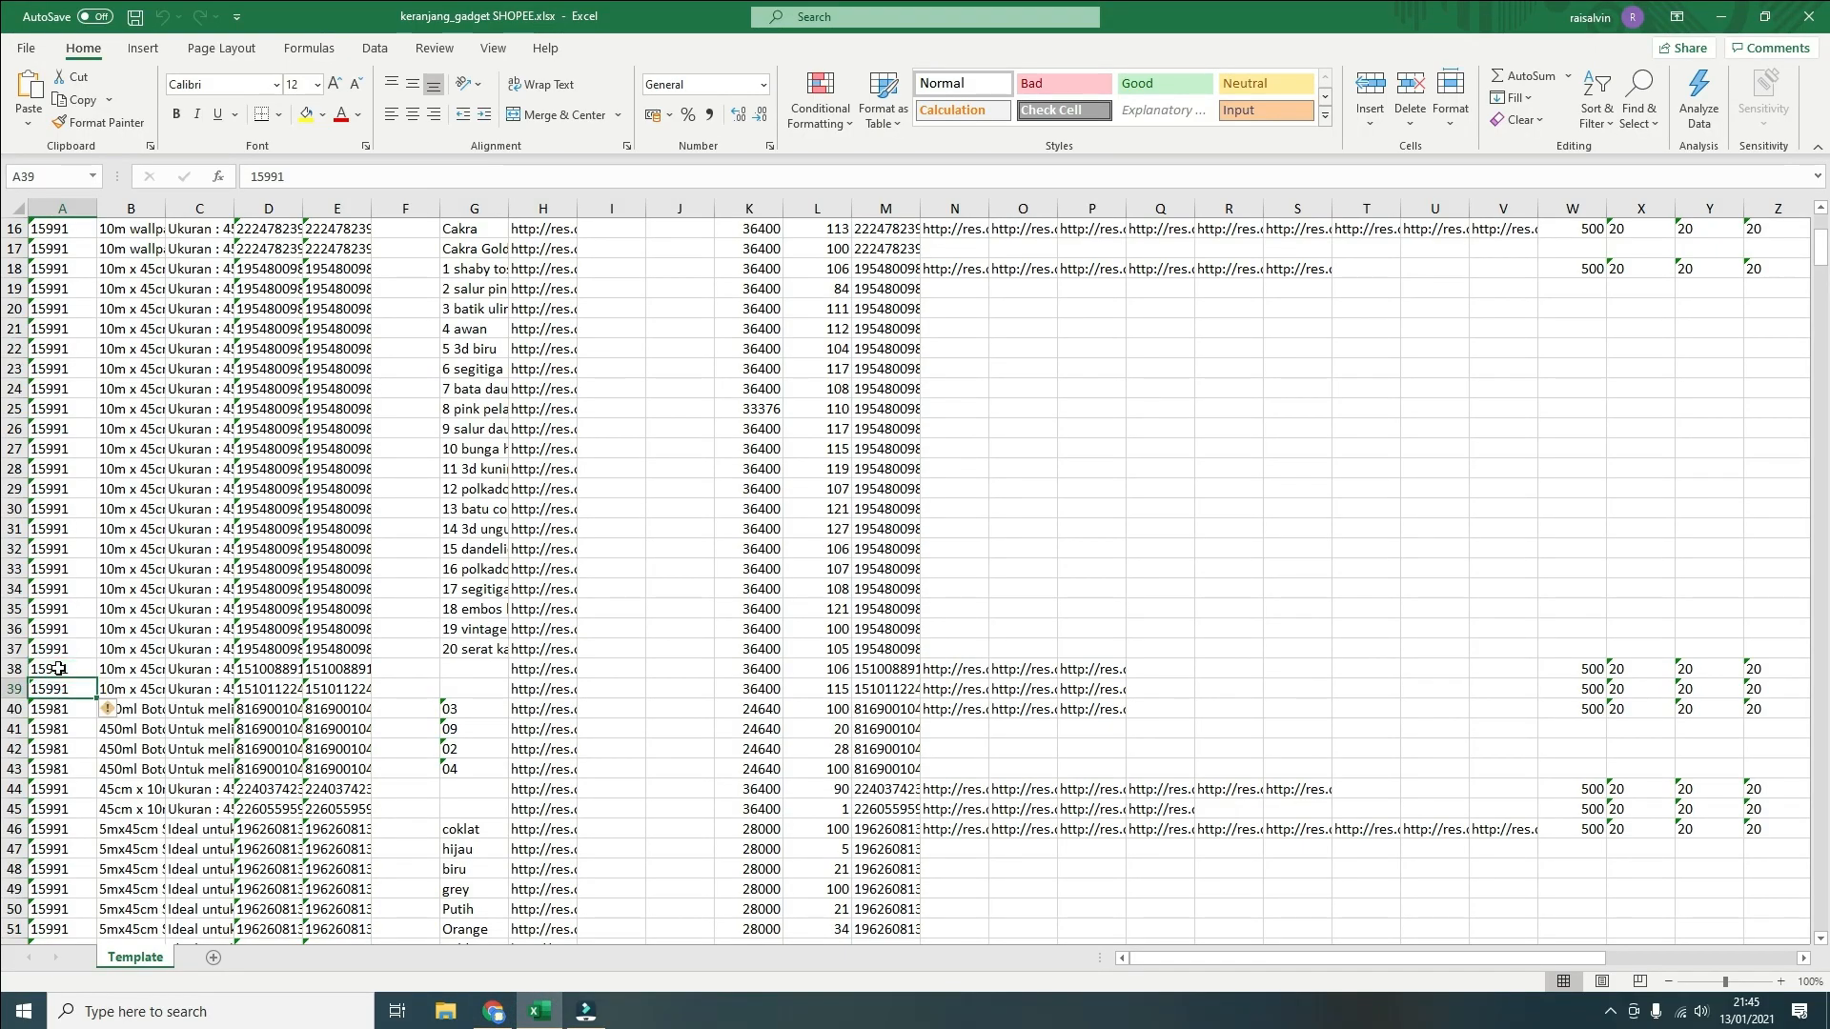
key(Down)
key(Down)
key(Down)
key(Down)
key(Down)
key(Down)
key(Down)
key(Down)
key(Down)
key(Down)
key(Down)
key(Down)
key(Down)
key(Down)
key(Down)
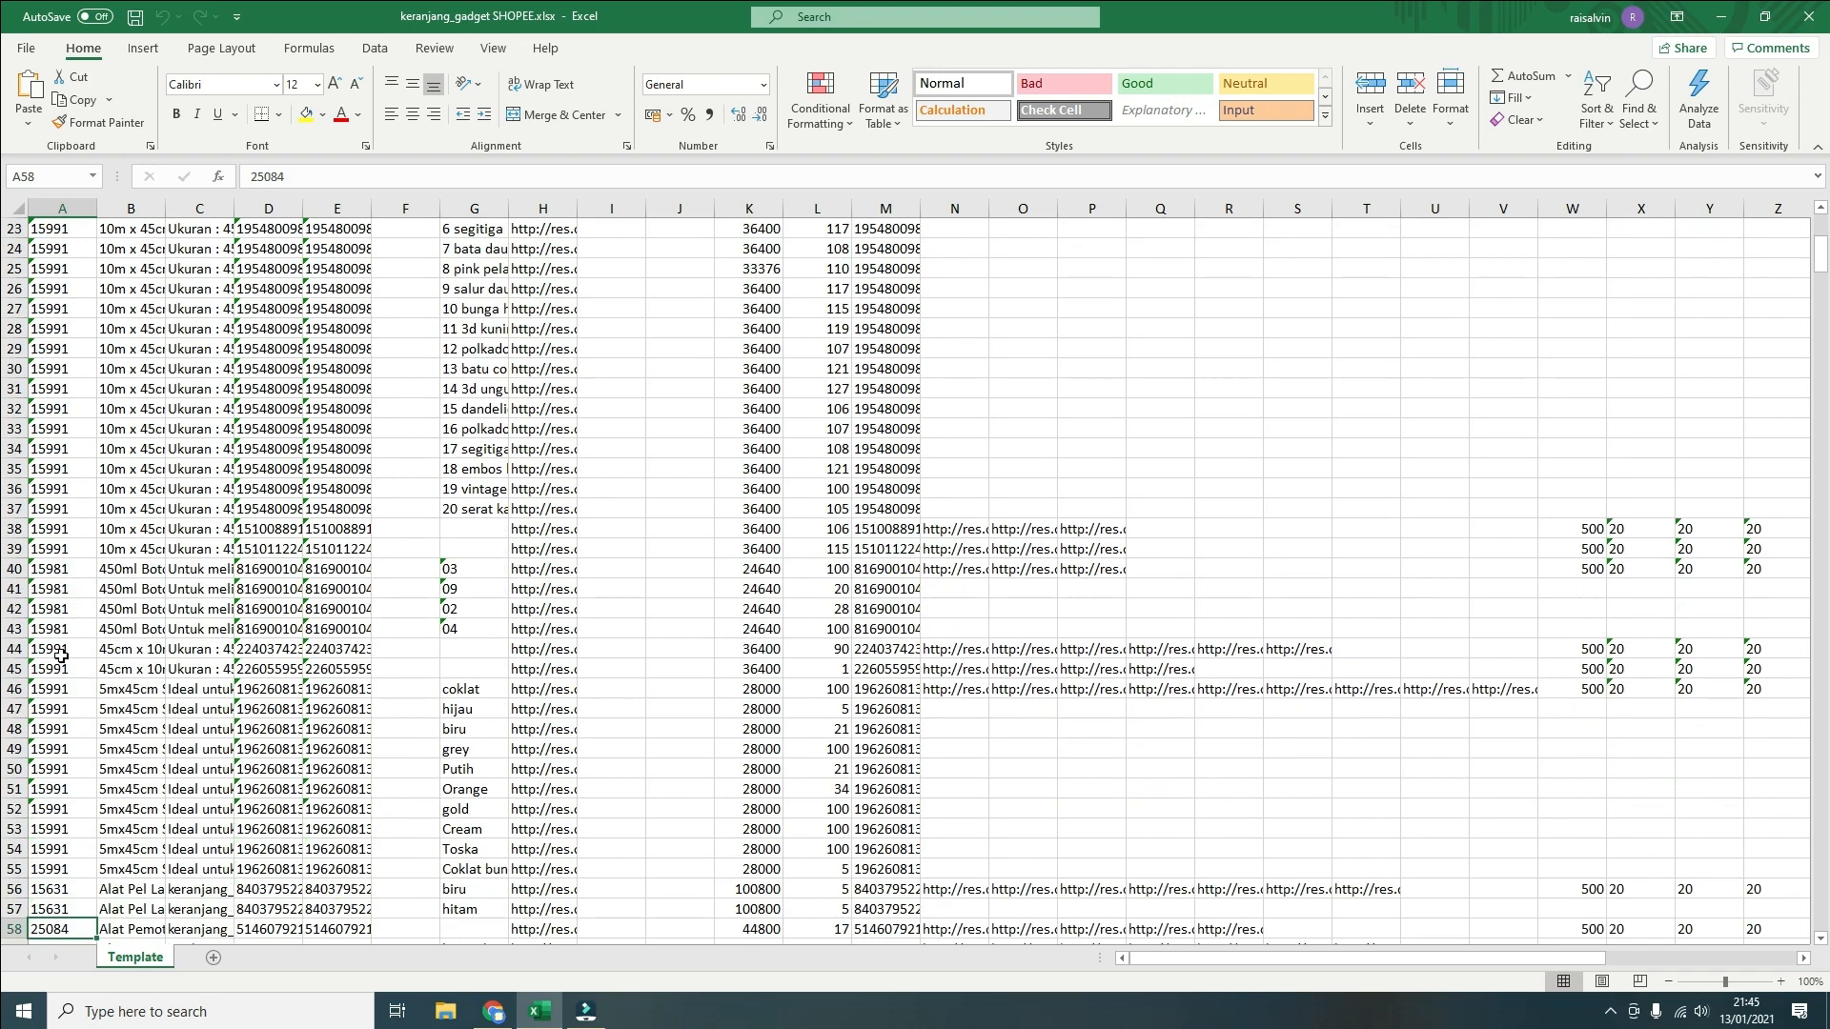
key(Down)
key(Down)
key(Down)
key(Down)
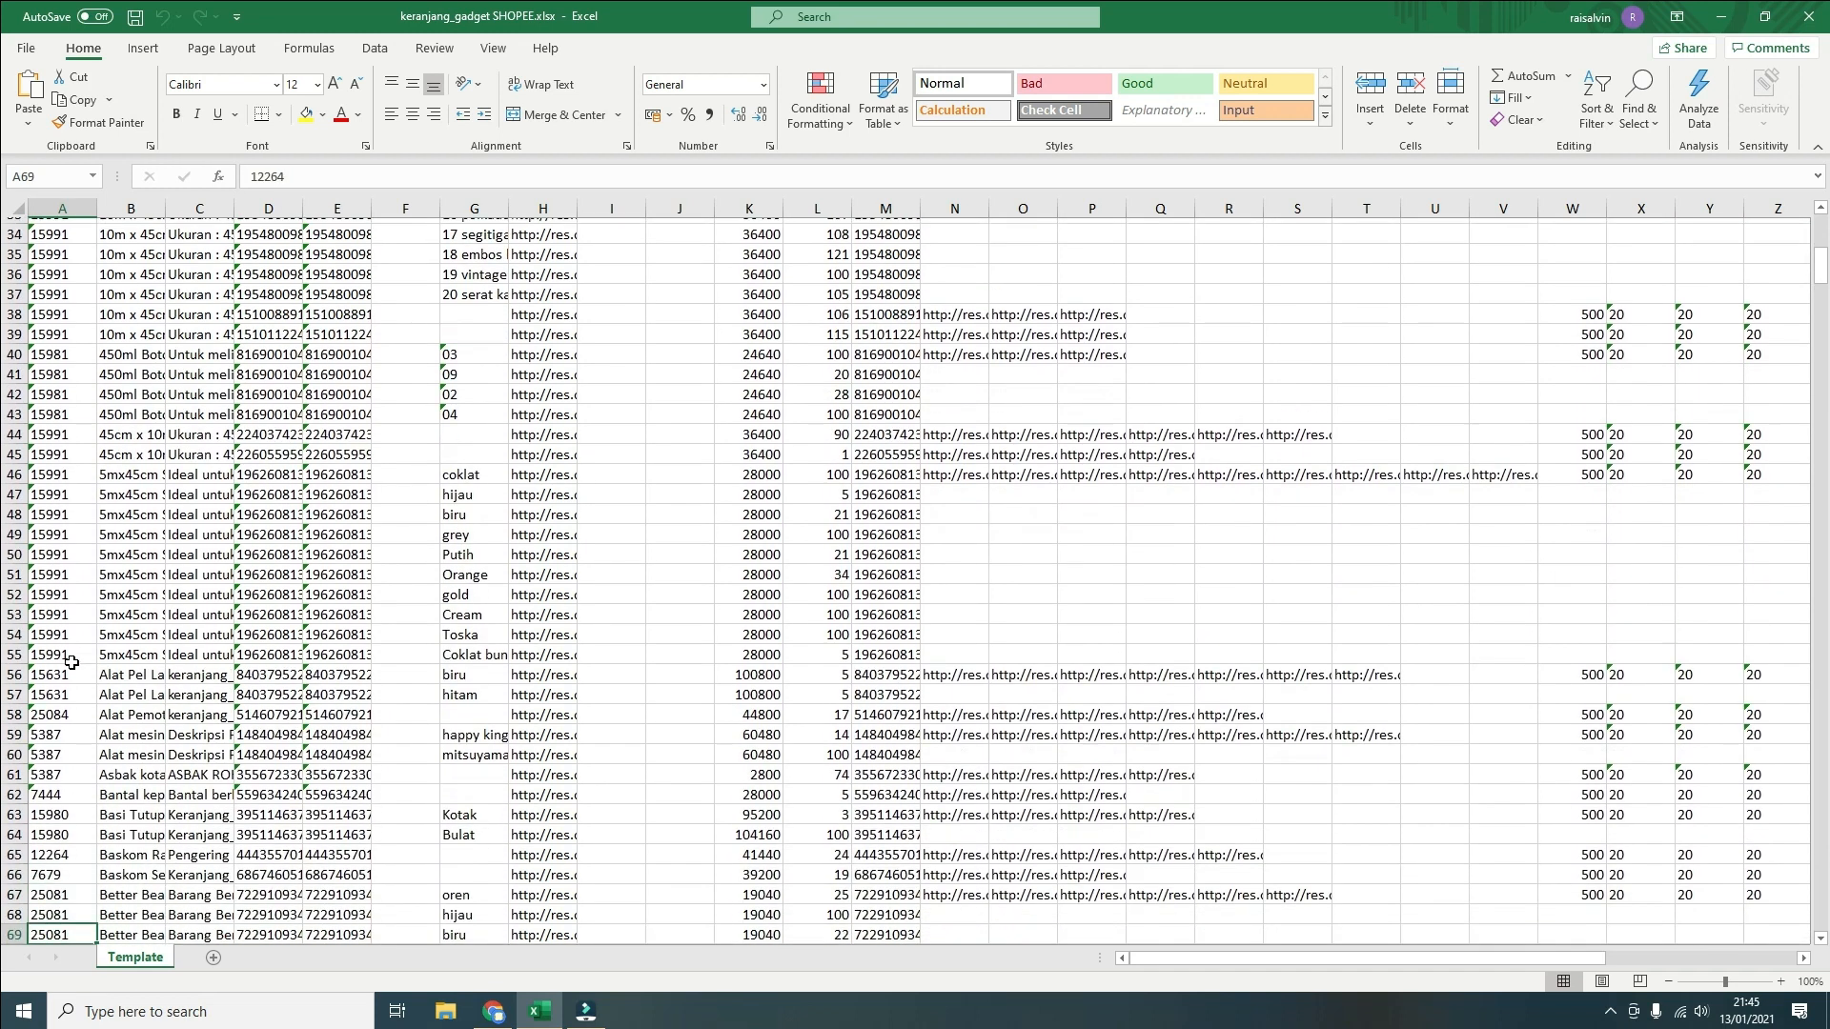
key(Up)
key(Up)
key(Up)
key(Up)
key(Up)
key(Up)
key(Up)
key(Up)
key(Up)
key(Up)
key(Up)
key(Up)
key(Up)
key(Up)
key(Up)
key(Up)
key(Up)
key(Up)
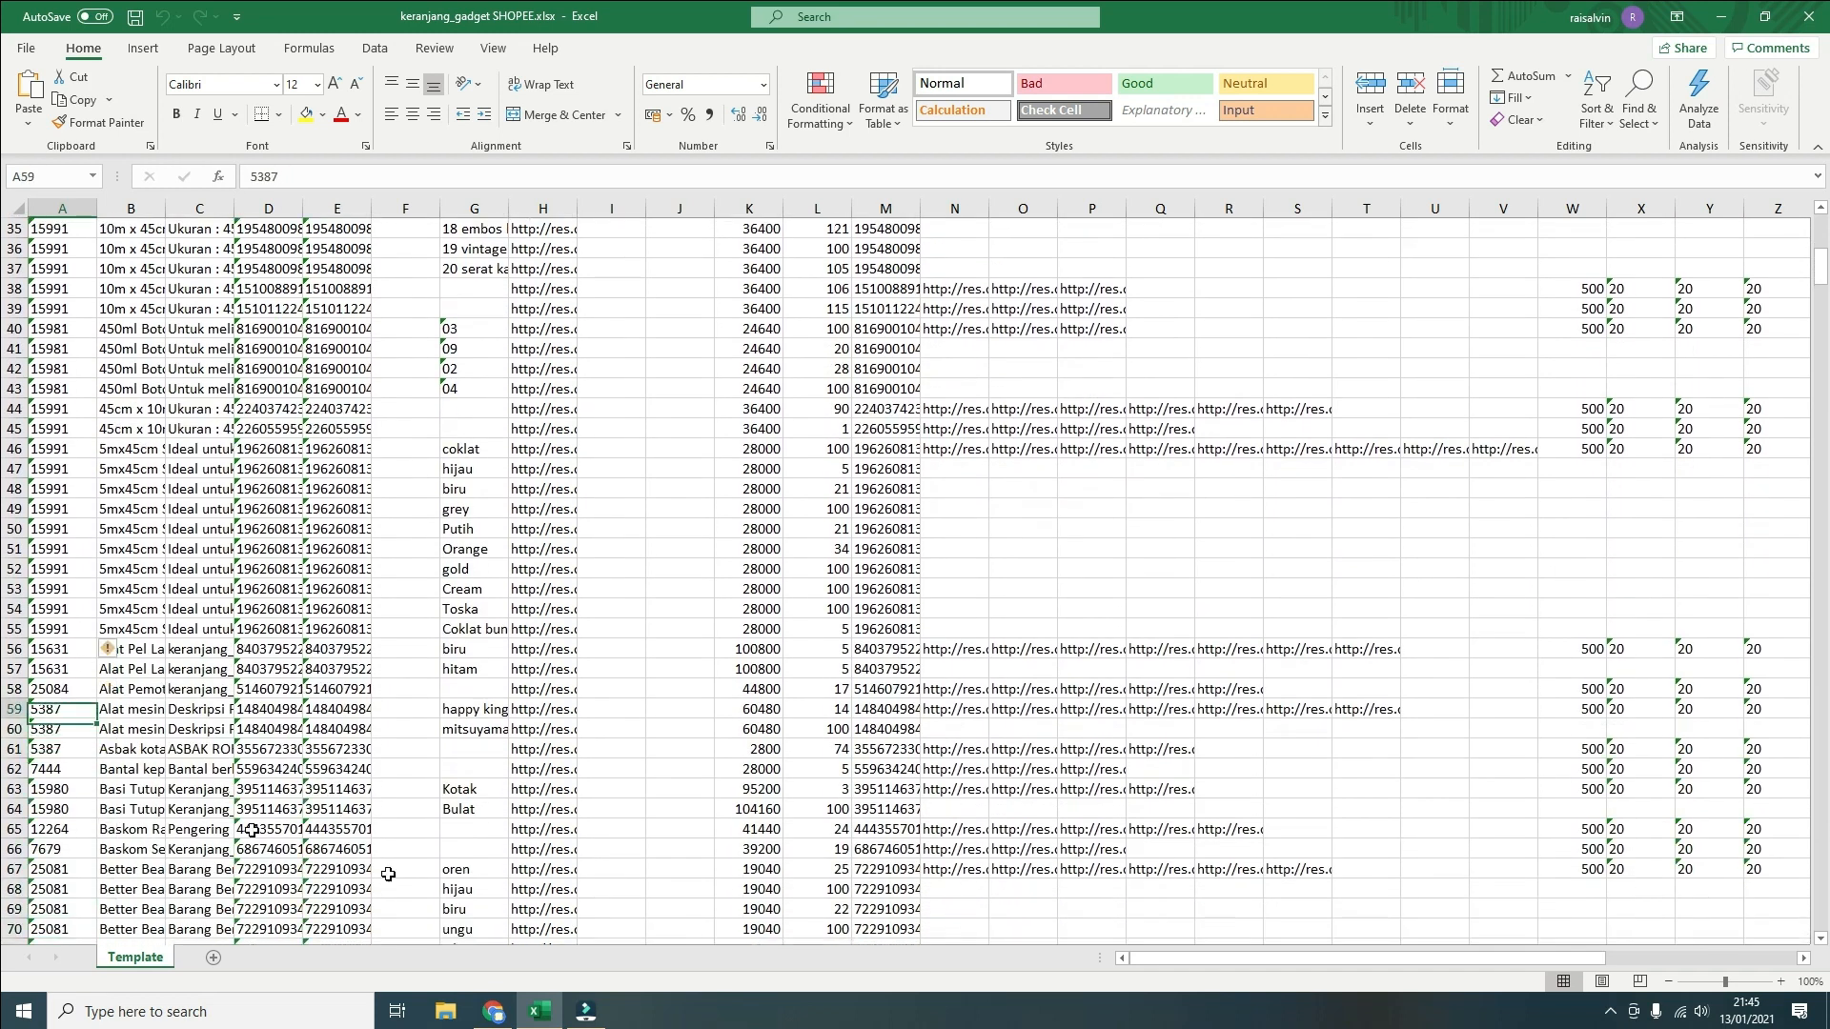
key(Down)
key(Down)
key(Down)
key(Down)
key(Down)
key(Down)
key(Down)
key(Down)
key(Down)
key(Down)
key(Down)
key(Down)
key(Down)
key(Down)
key(Down)
key(Down)
key(Down)
key(Down)
key(Down)
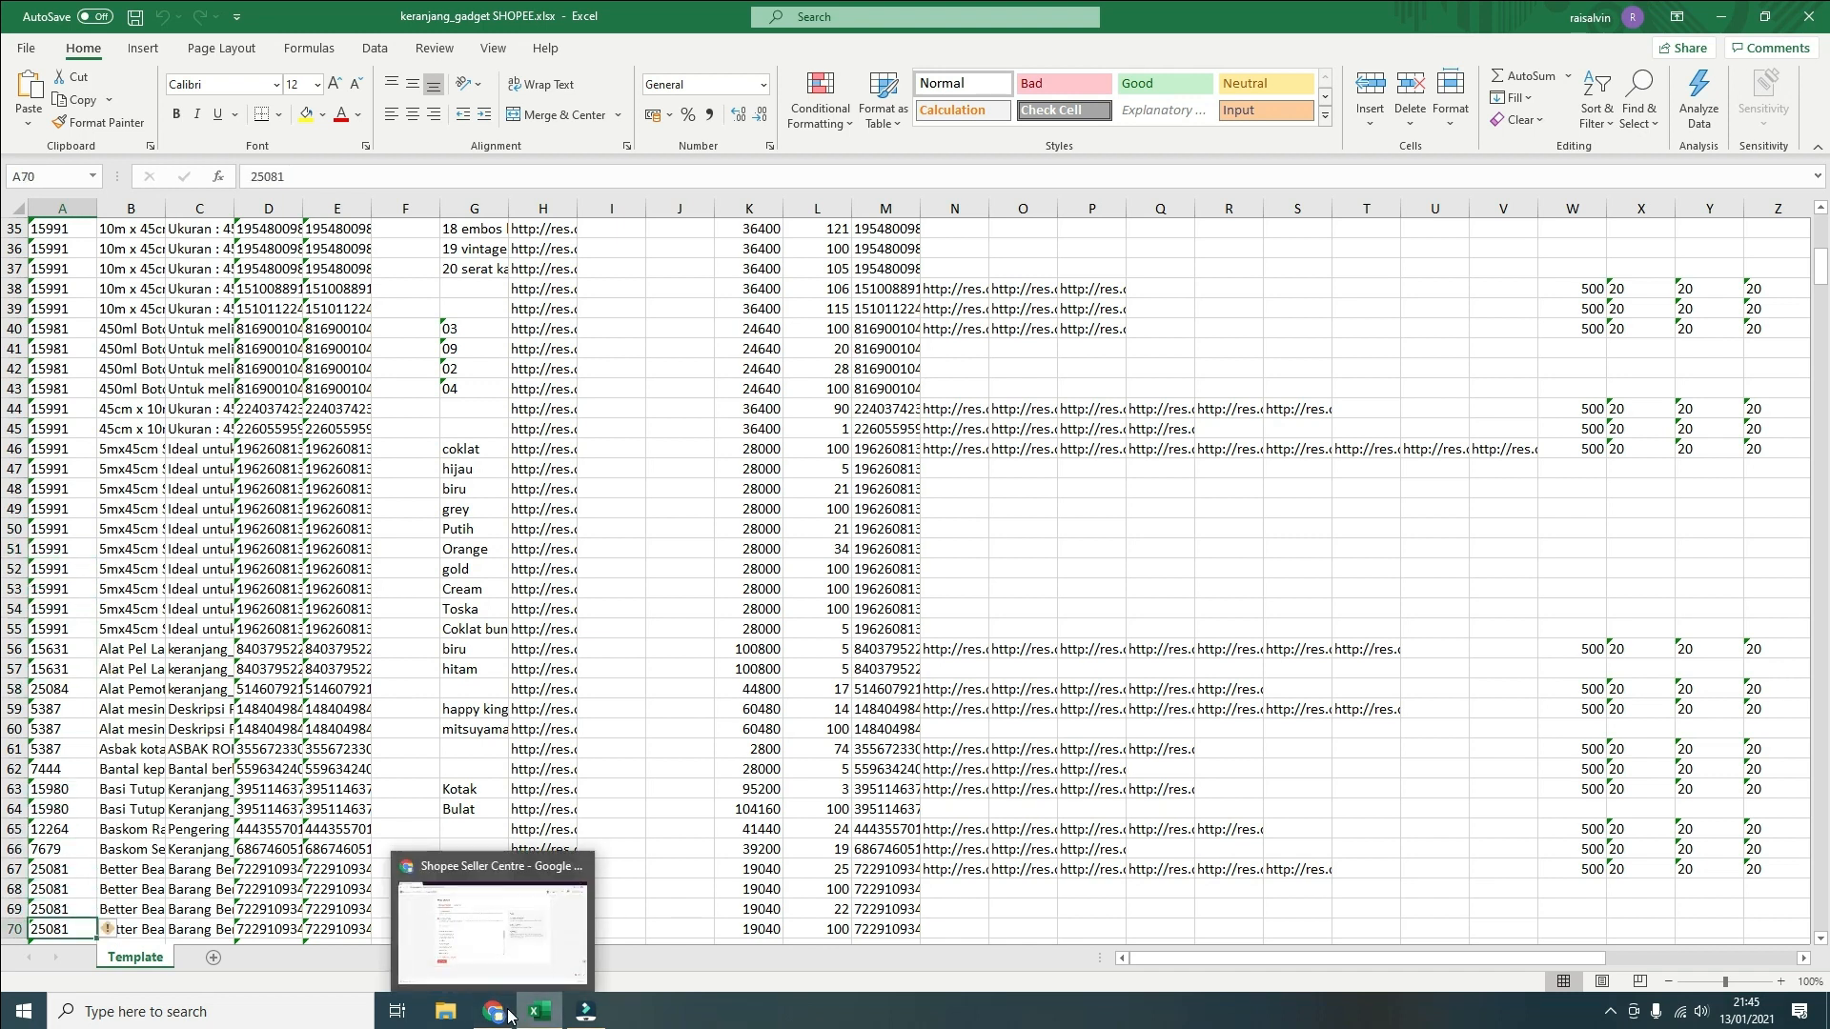
click(485, 924)
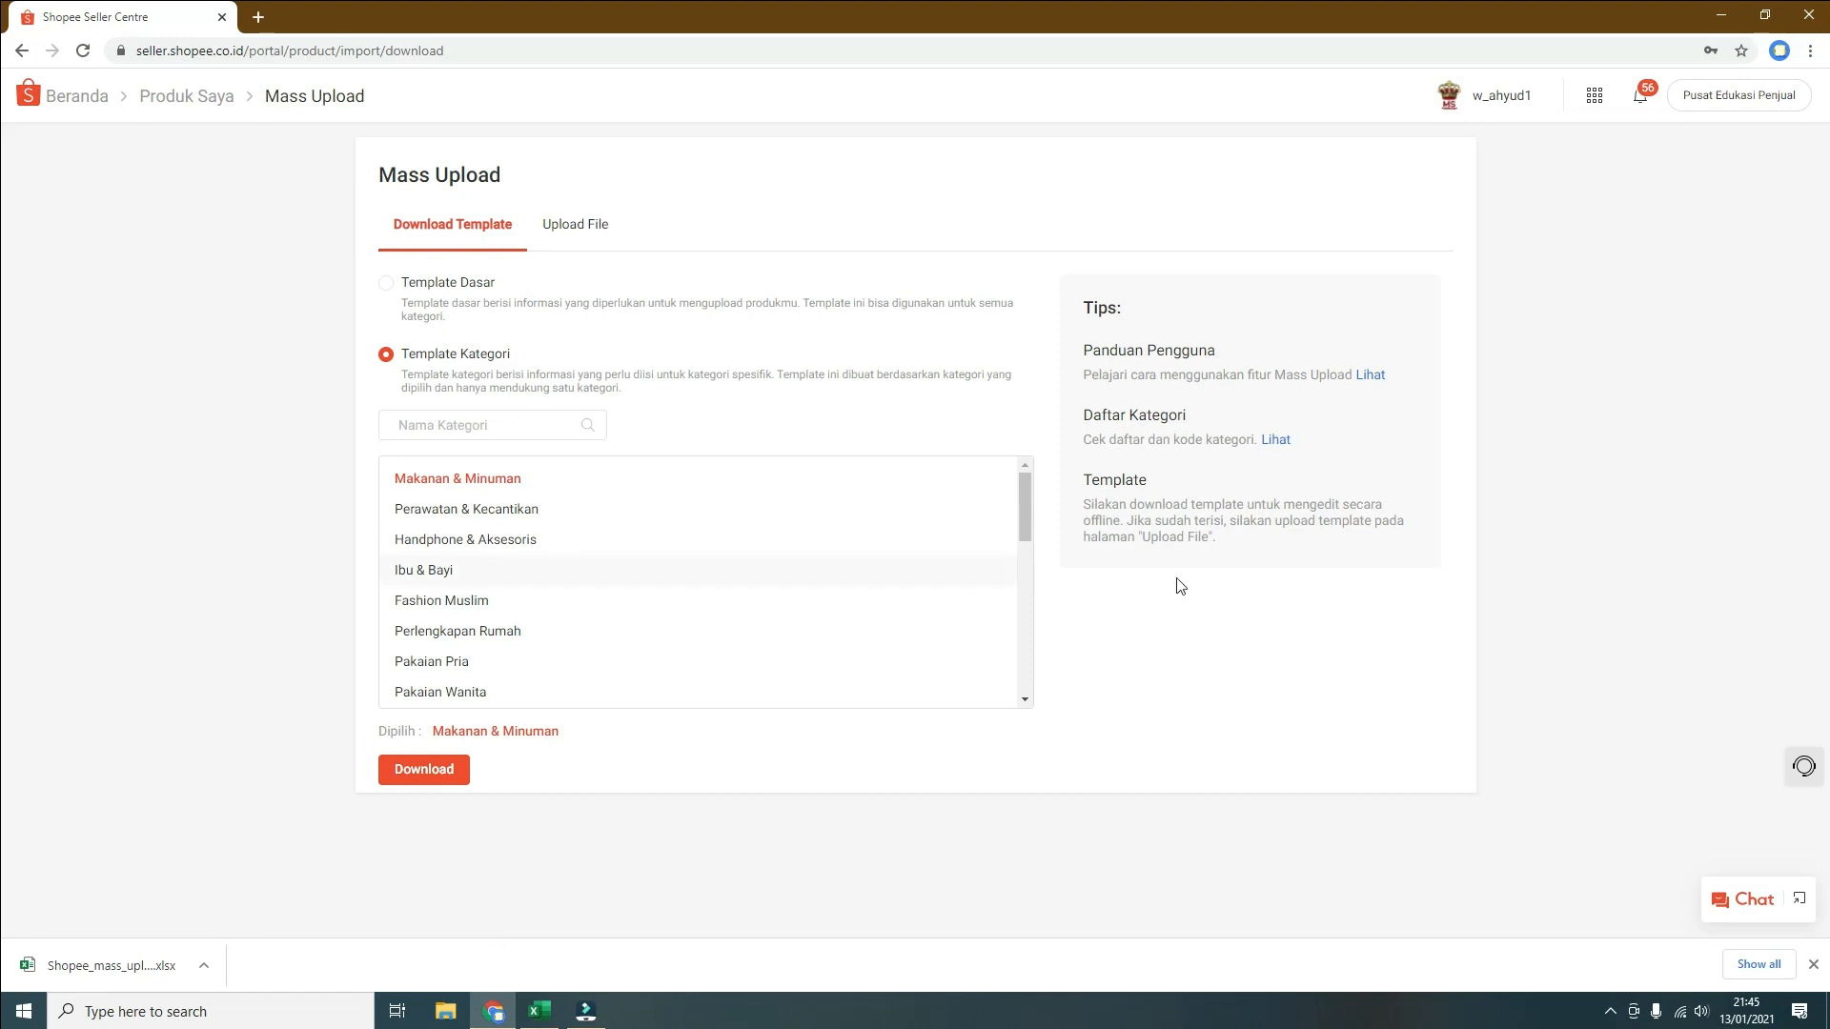
Try Perlengkapan Rumah as the template category and return the template type to Template Dasar
drag(1029, 505, 1023, 528)
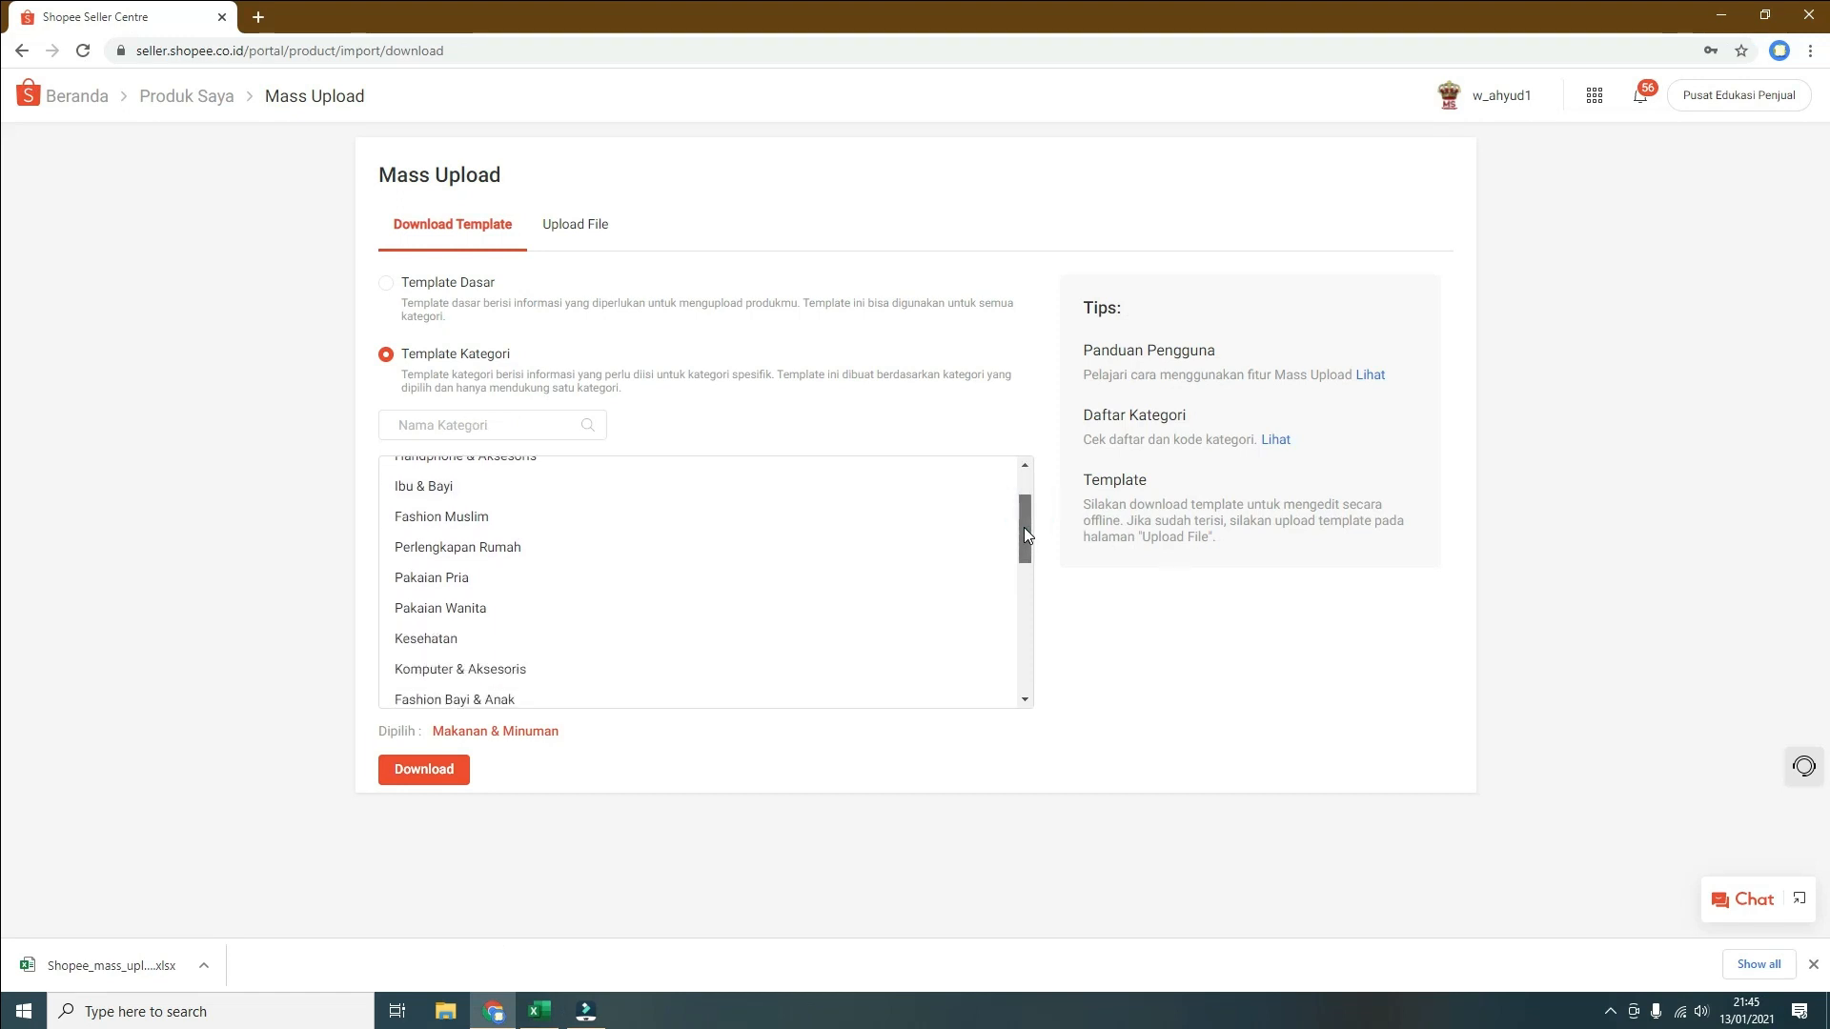
click(451, 555)
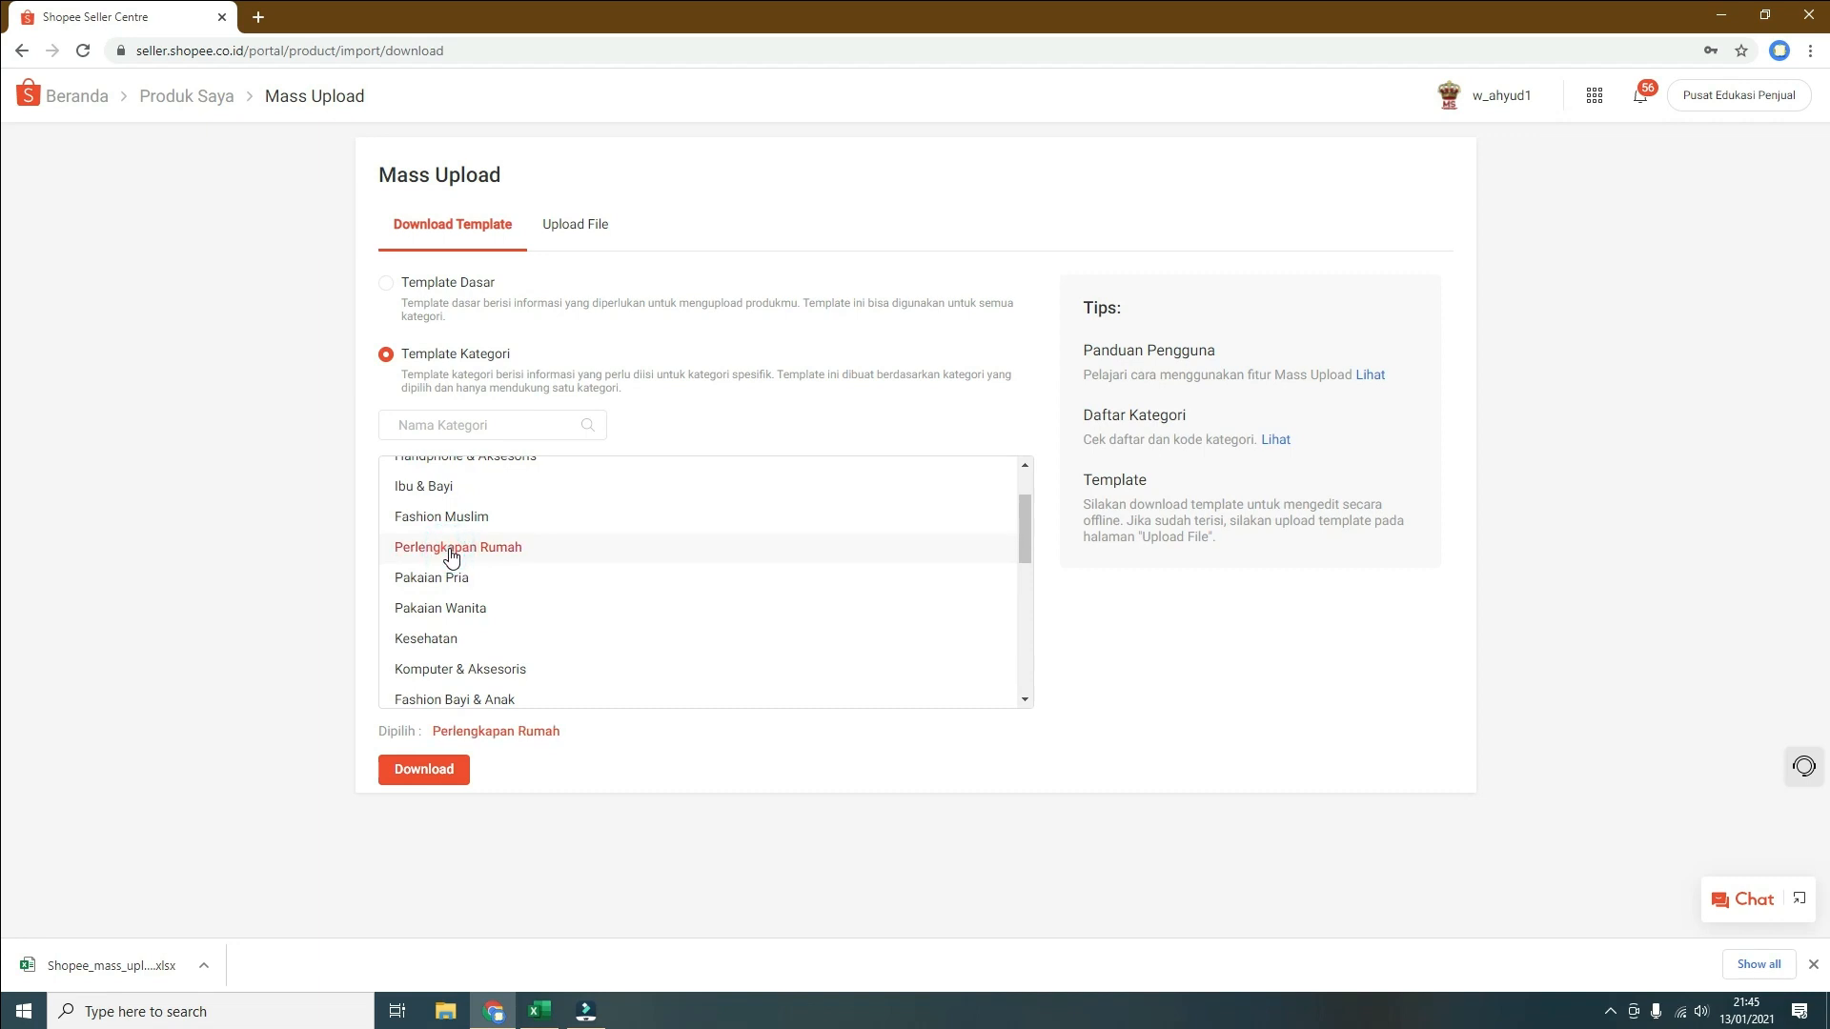
drag(1024, 544, 1023, 488)
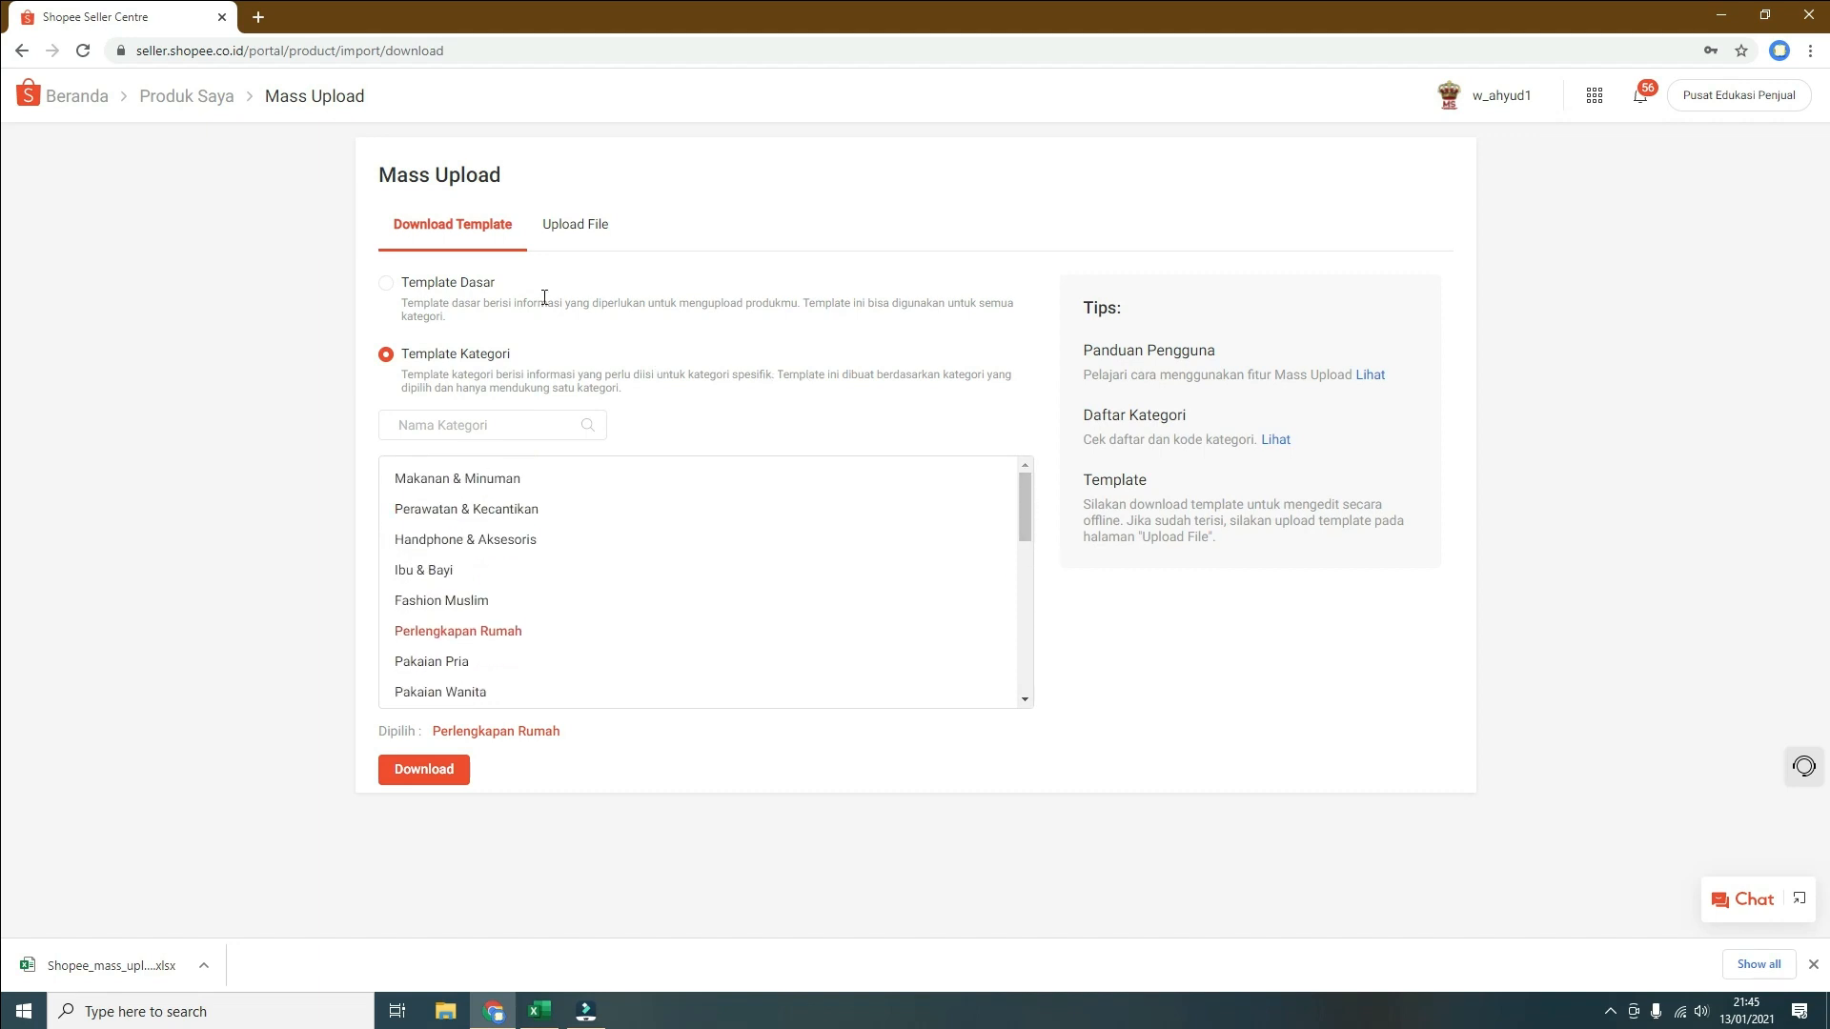
click(513, 286)
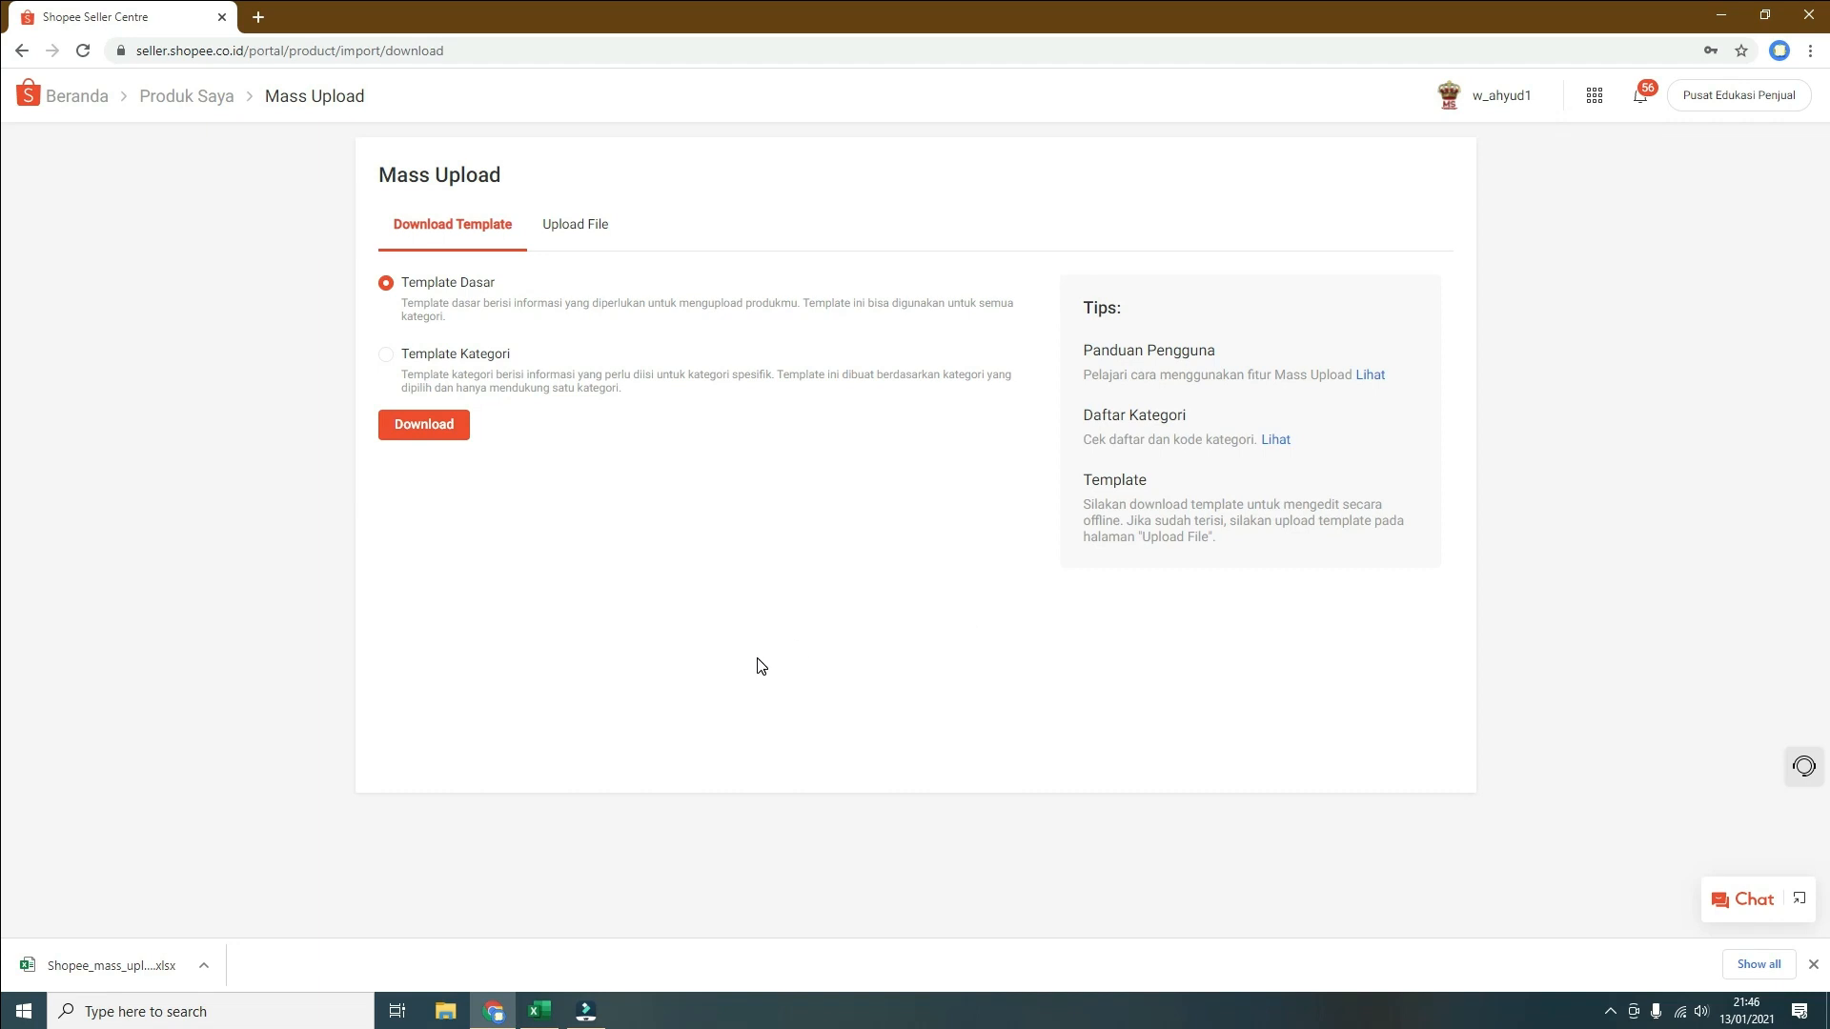
Open the downloaded Shopee mass upload template from Chrome in Excel and enable editing
click(535, 1020)
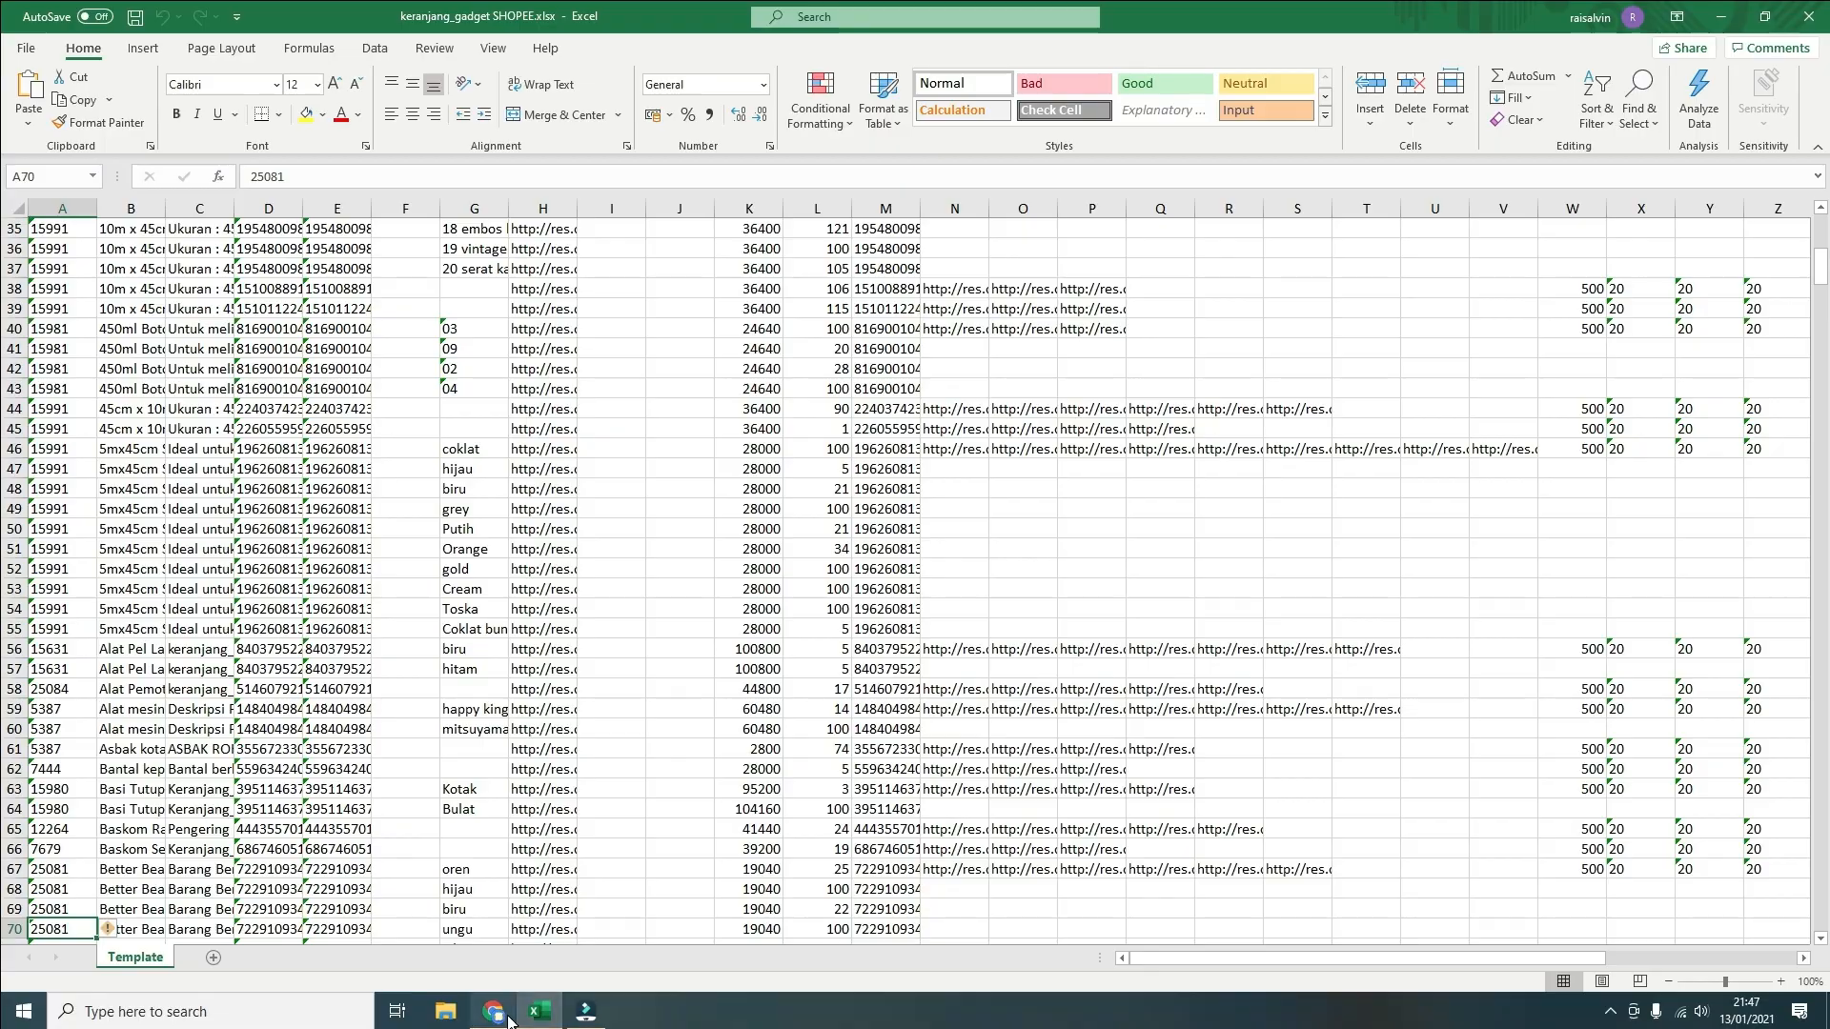
click(508, 1020)
click(130, 970)
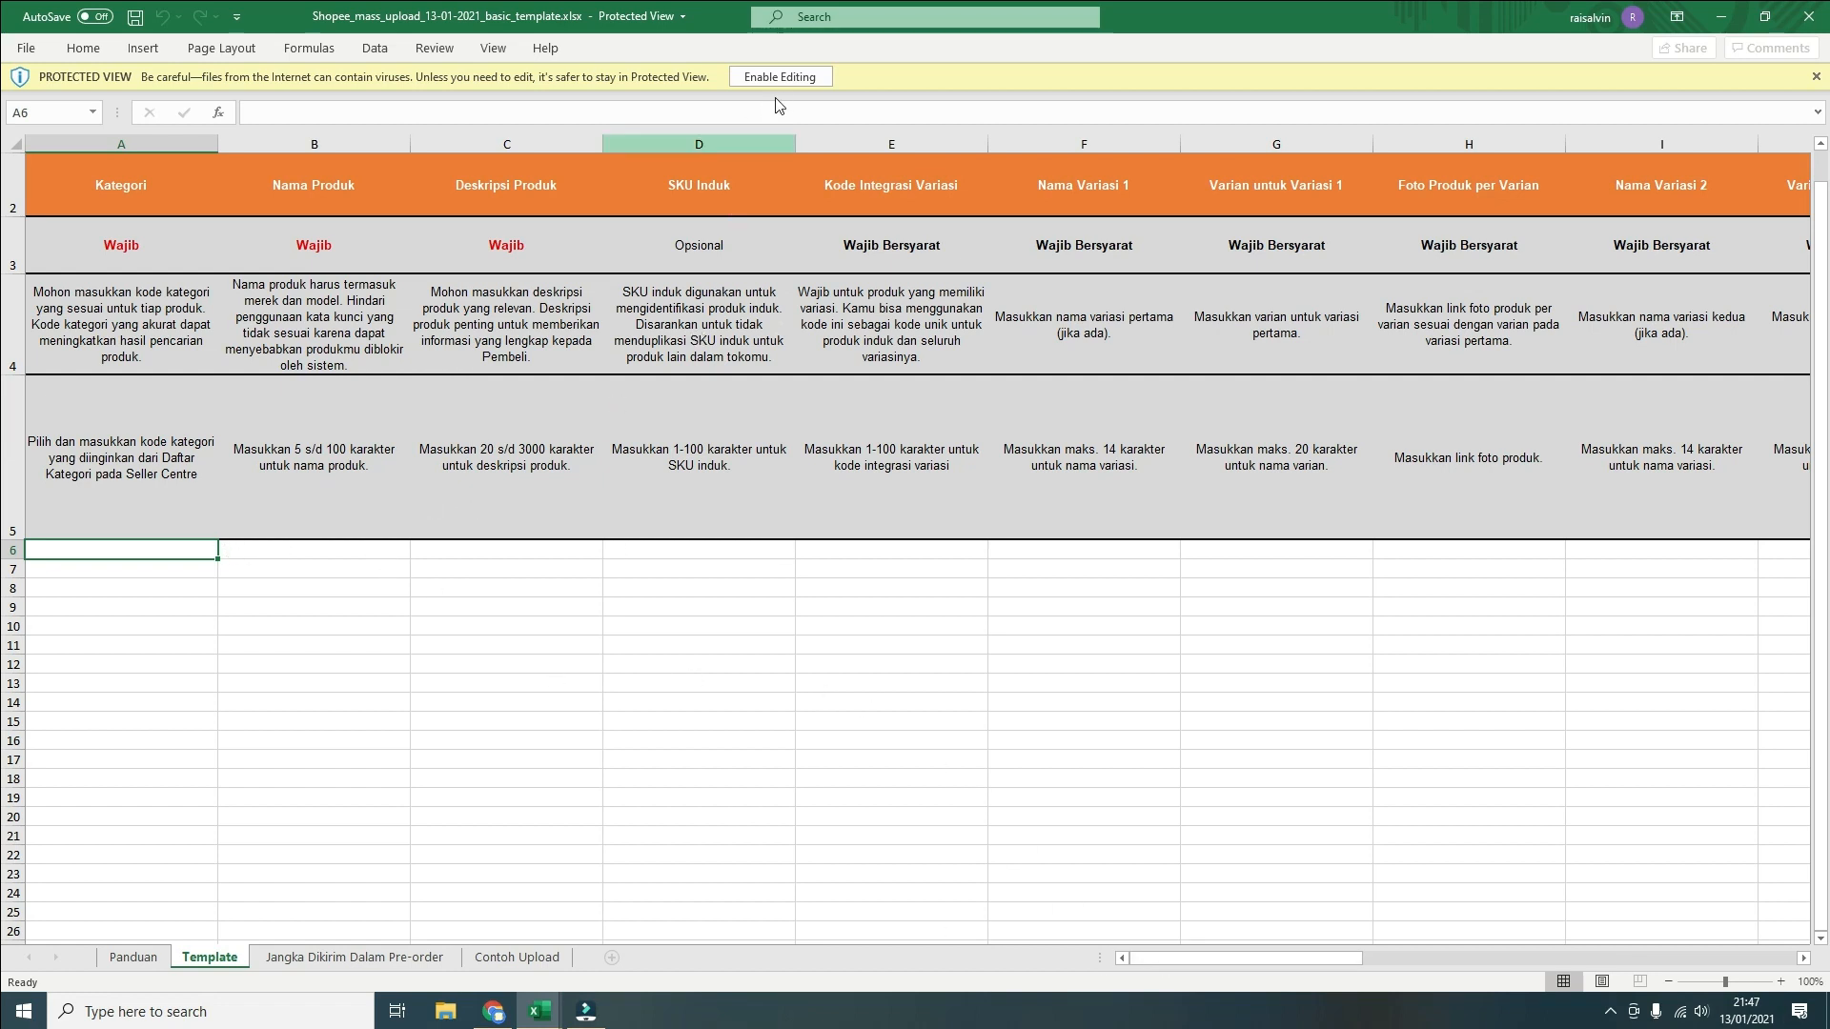
click(799, 79)
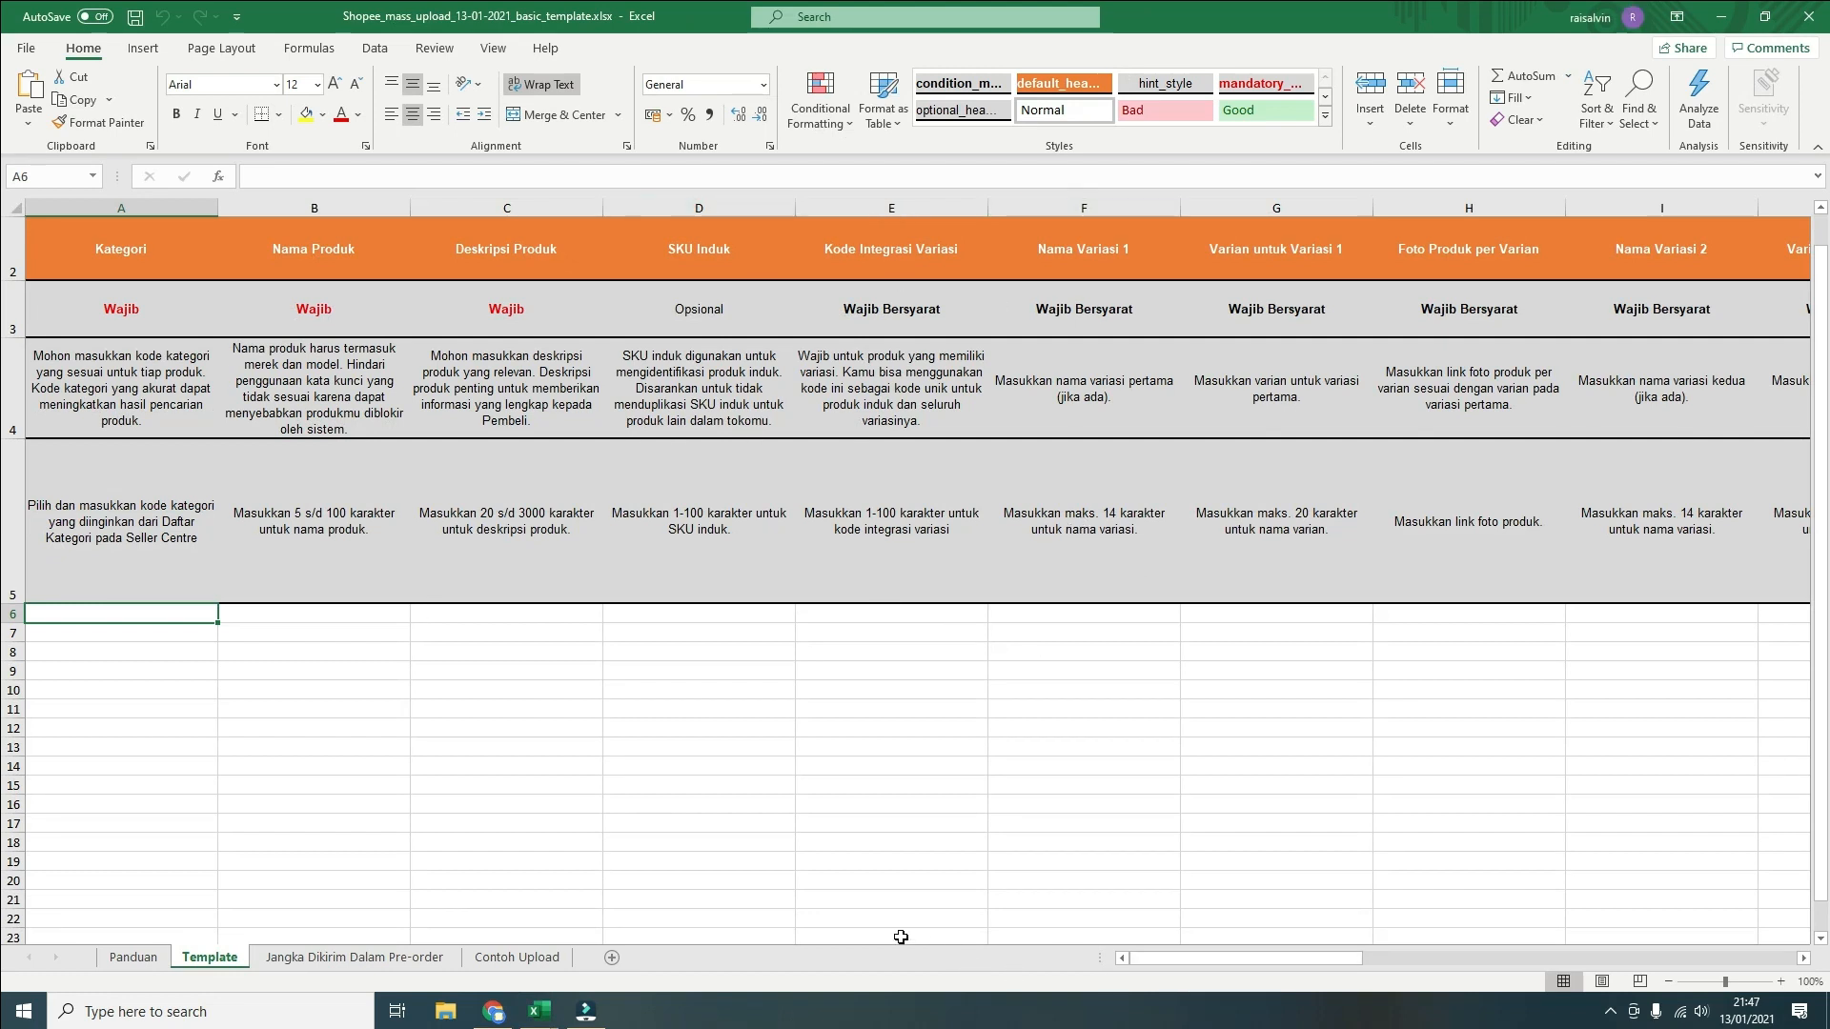
Copy the product data A5:AE732 from the keranjang_gadget SHOPEE.xlsx workbook and switch to the Shopee_mass_upload template workbook
mouse_move(538, 1010)
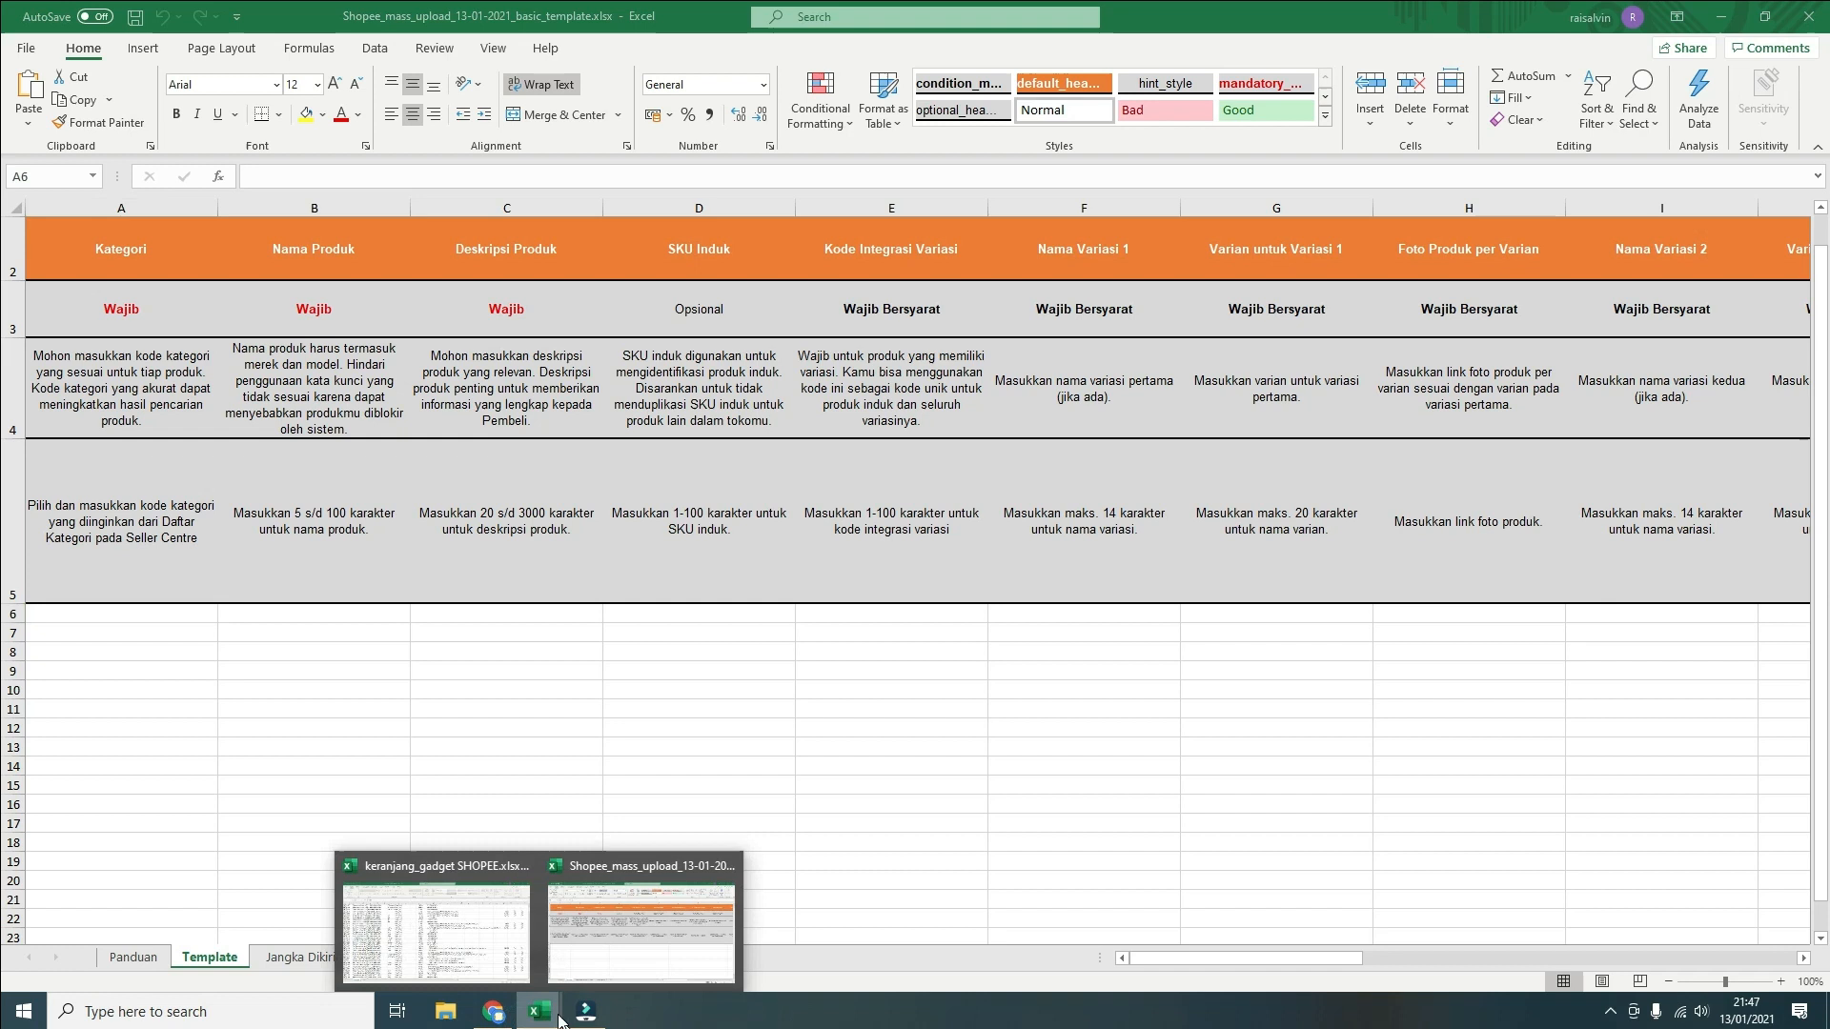
click(463, 940)
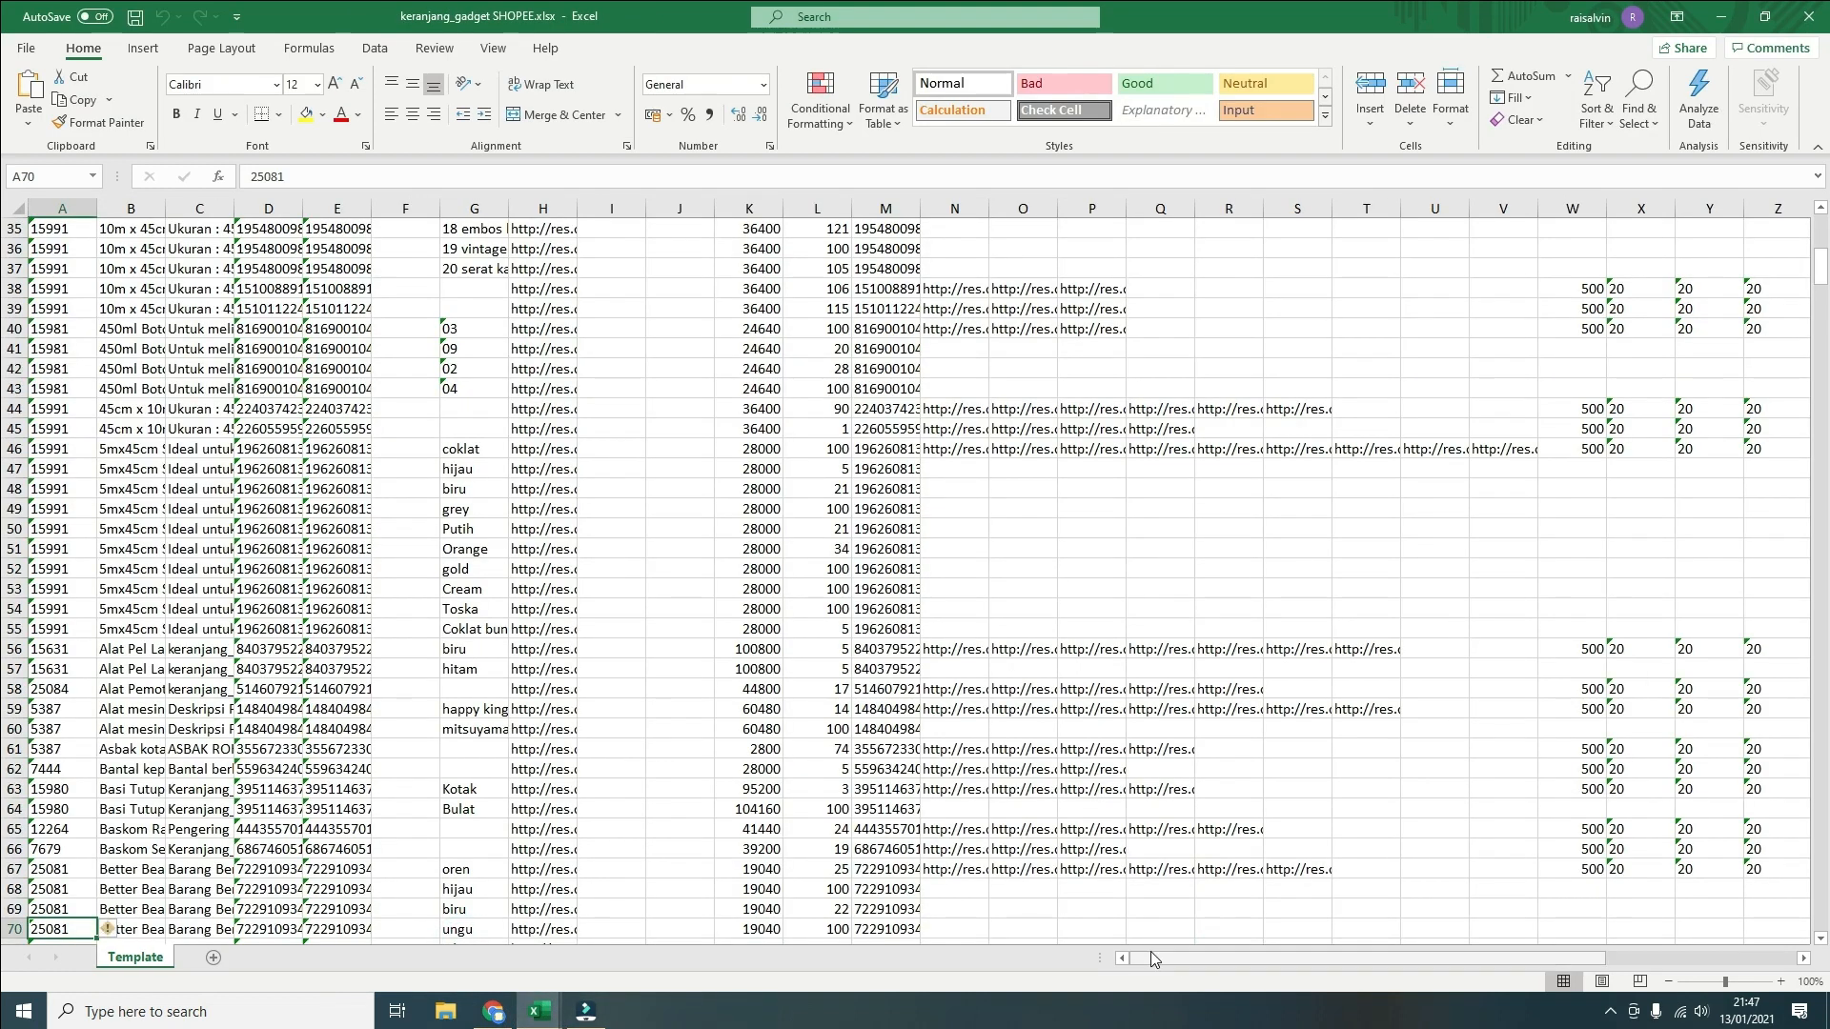
scroll(131, 531, up, 11)
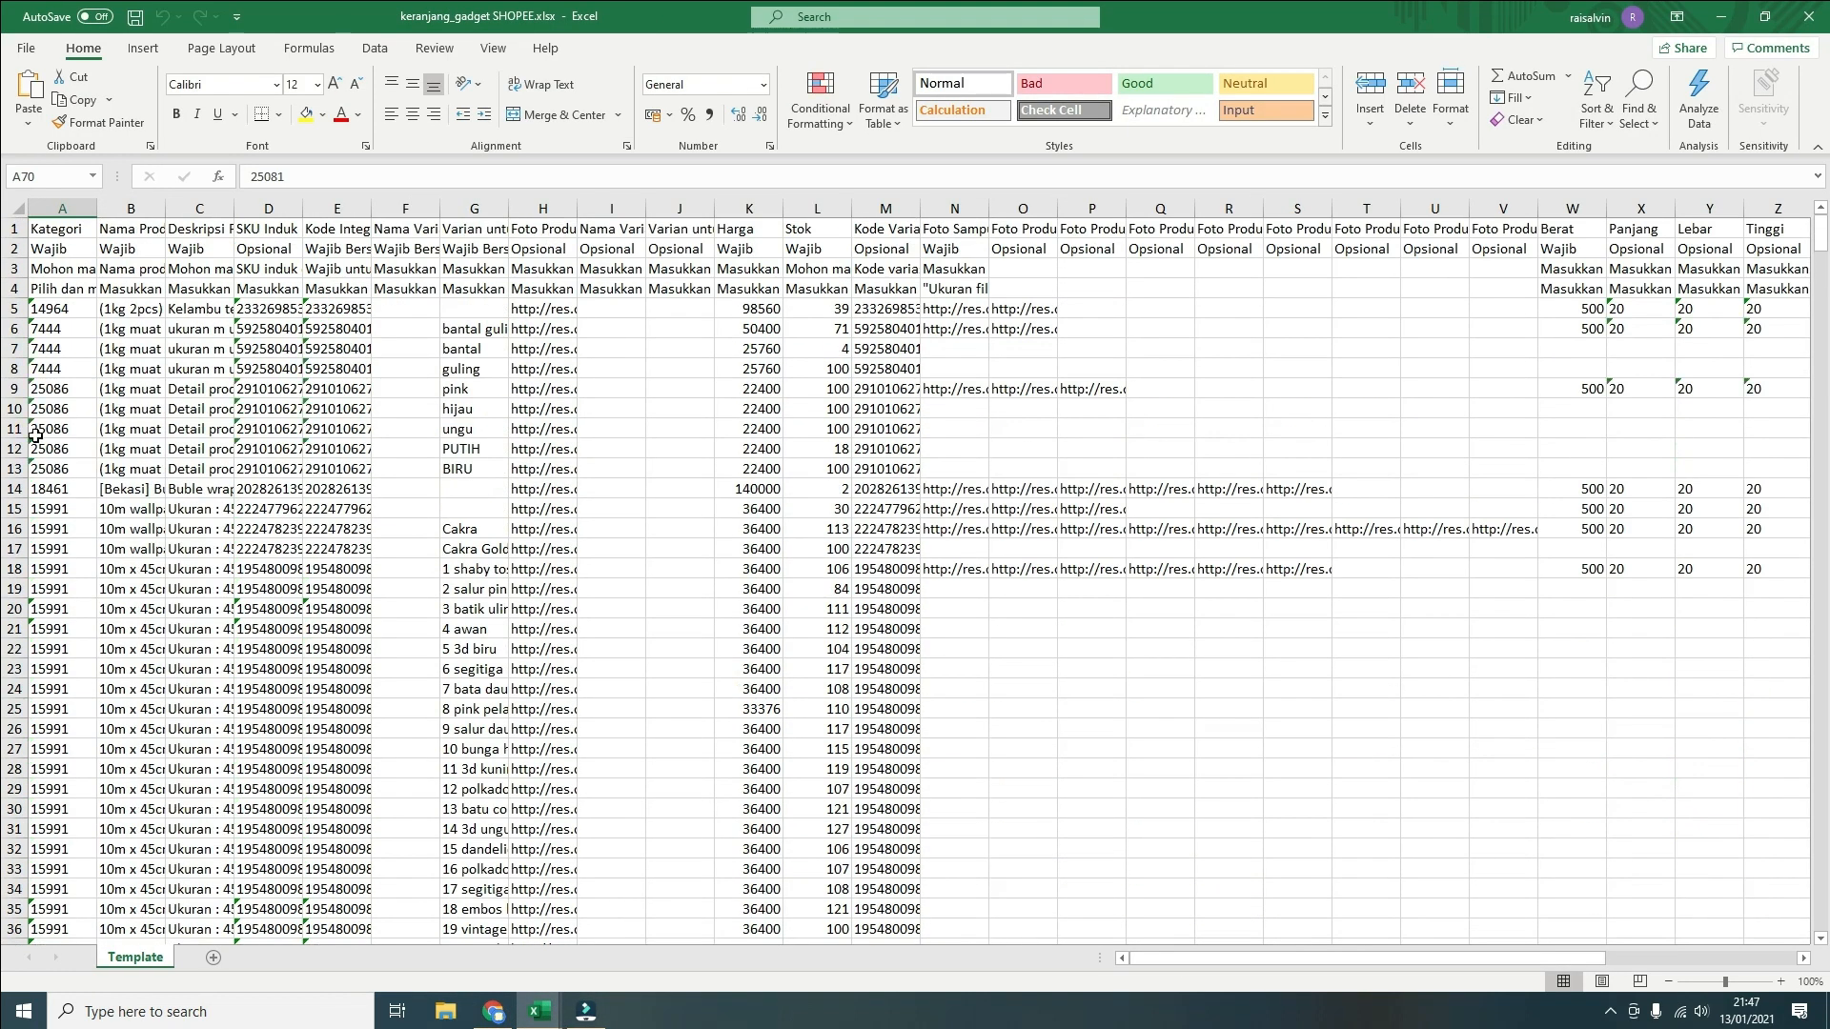
click(59, 309)
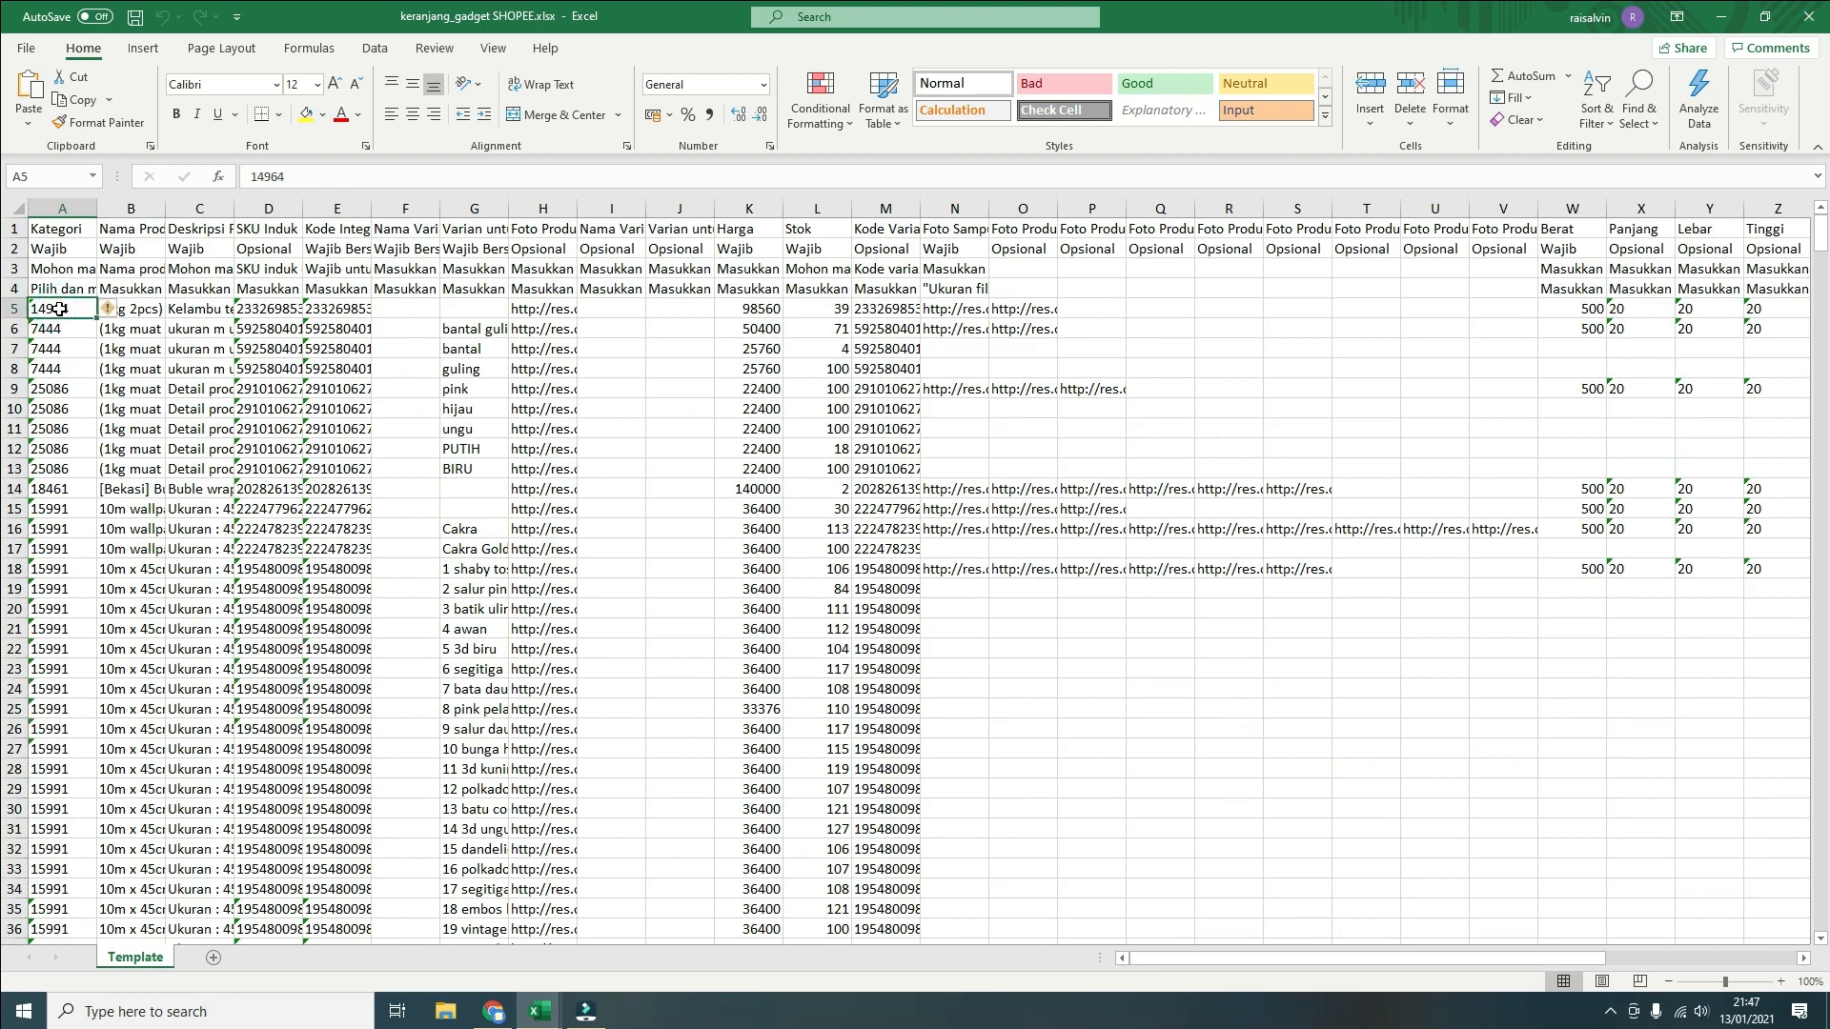
drag(60, 309, 1491, 1025)
drag(1491, 1026, 1476, 813)
key(ctrl+c)
mouse_move(562, 977)
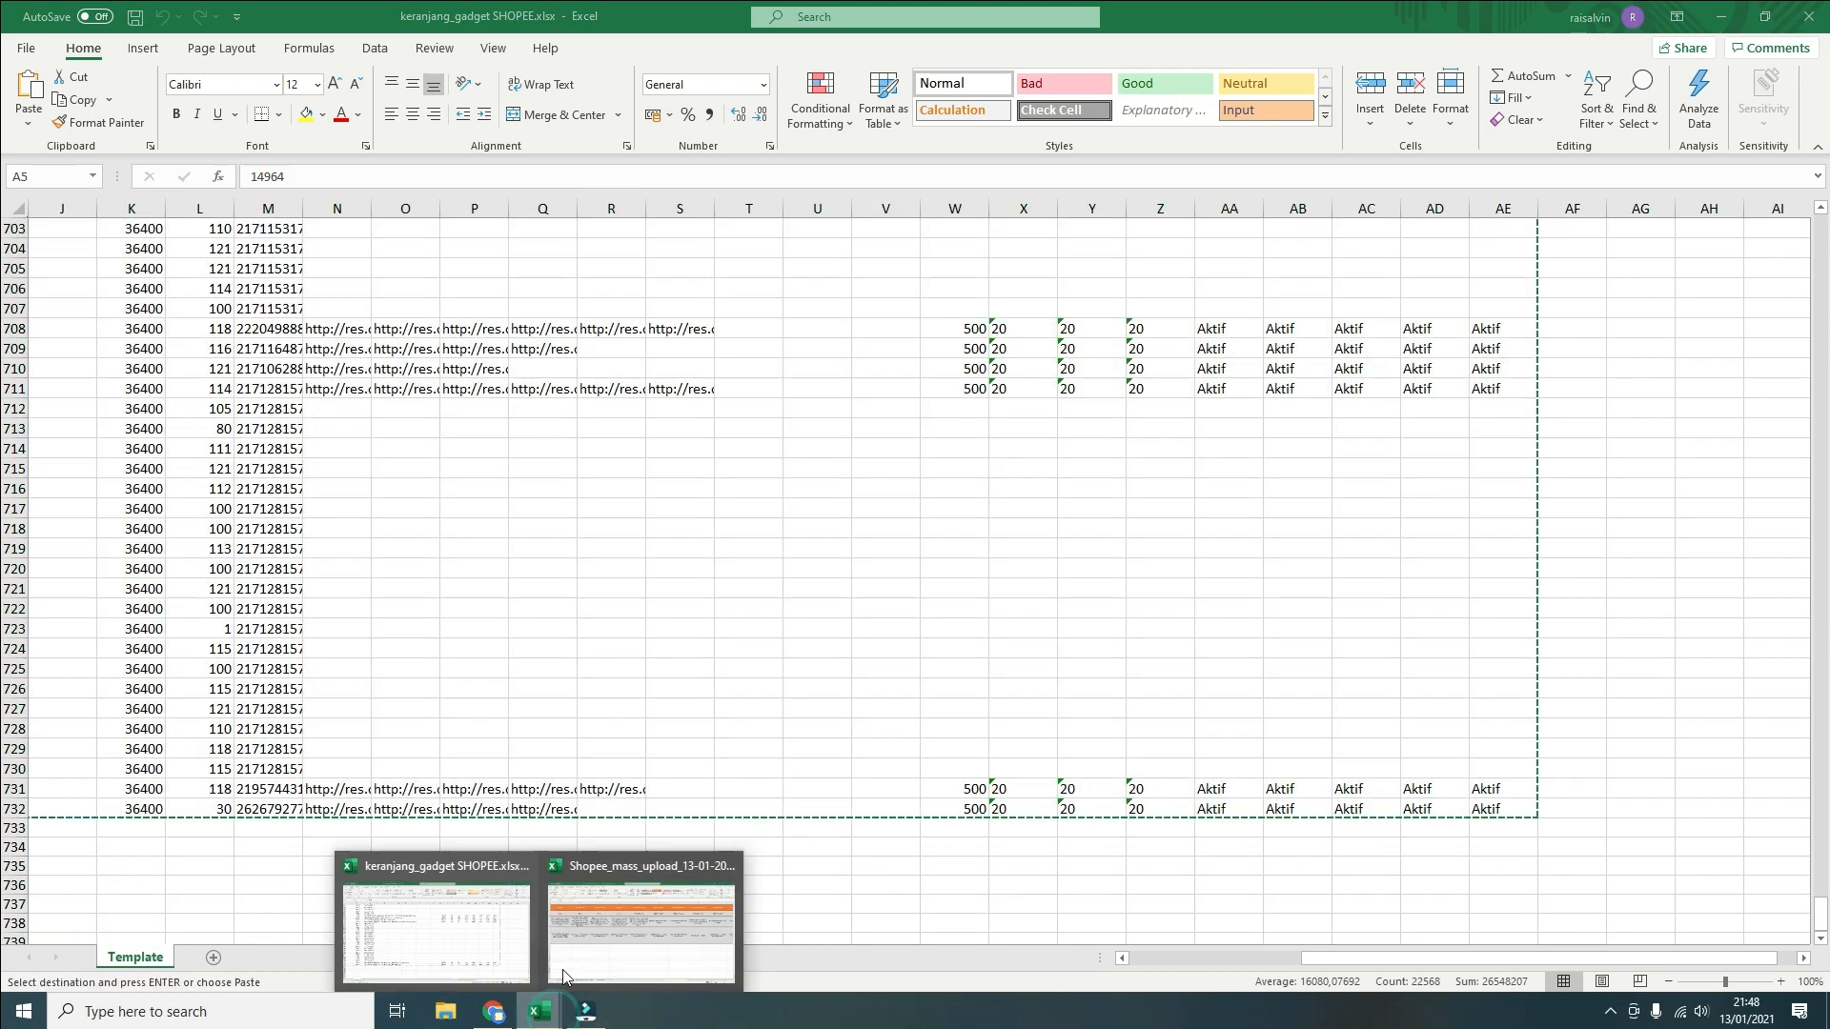
click(634, 915)
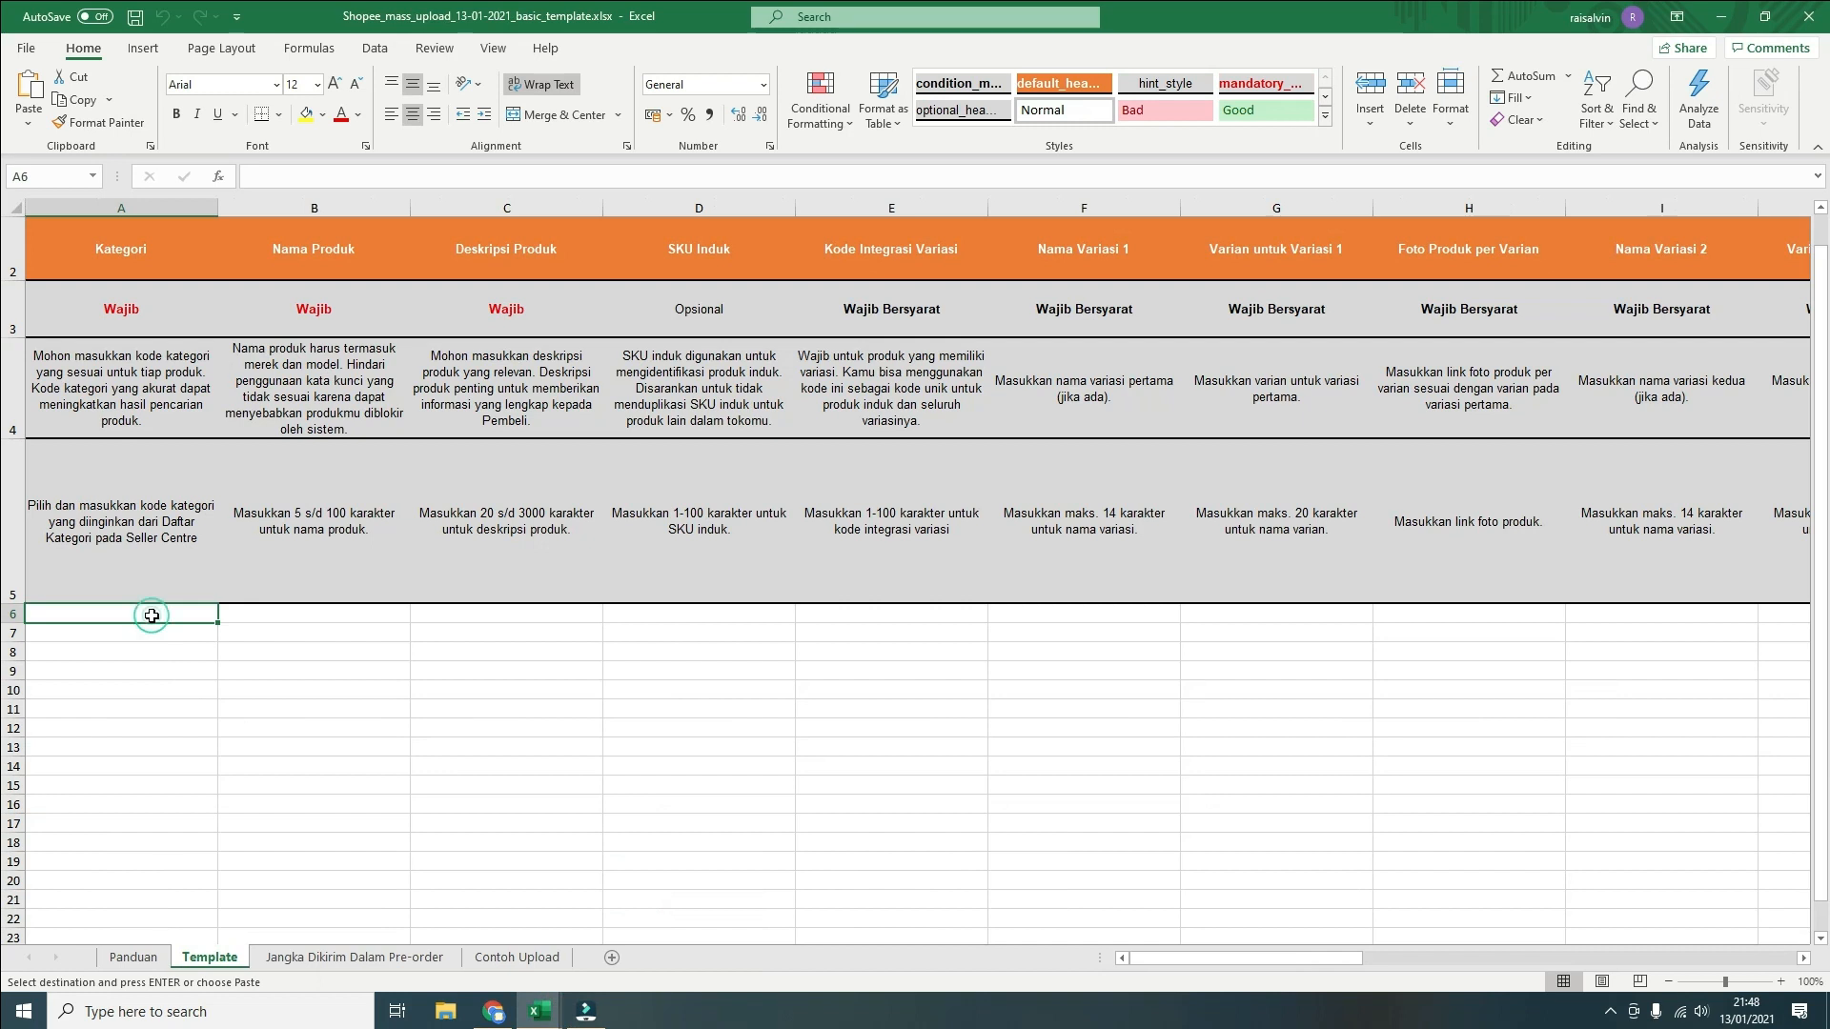
Try pasting the copied product rows at cell A6 of the Template sheet and undo the paste
key(ctrl+v)
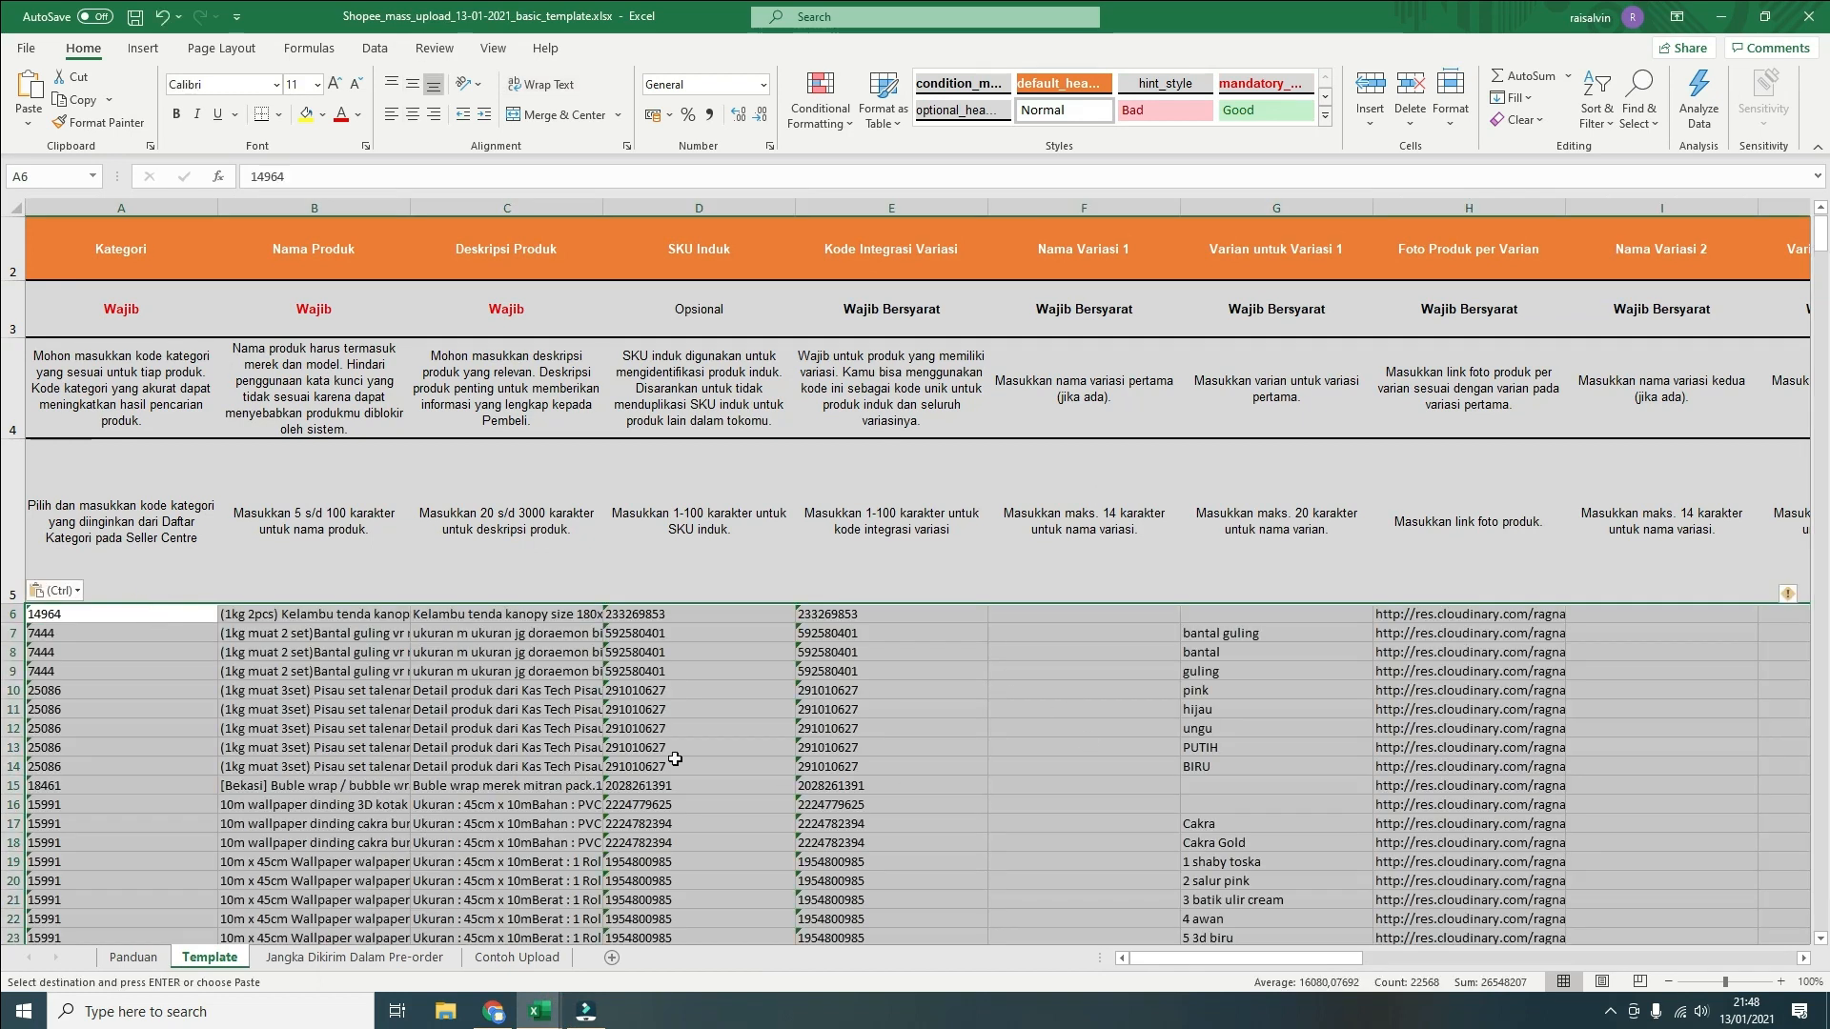
click(103, 616)
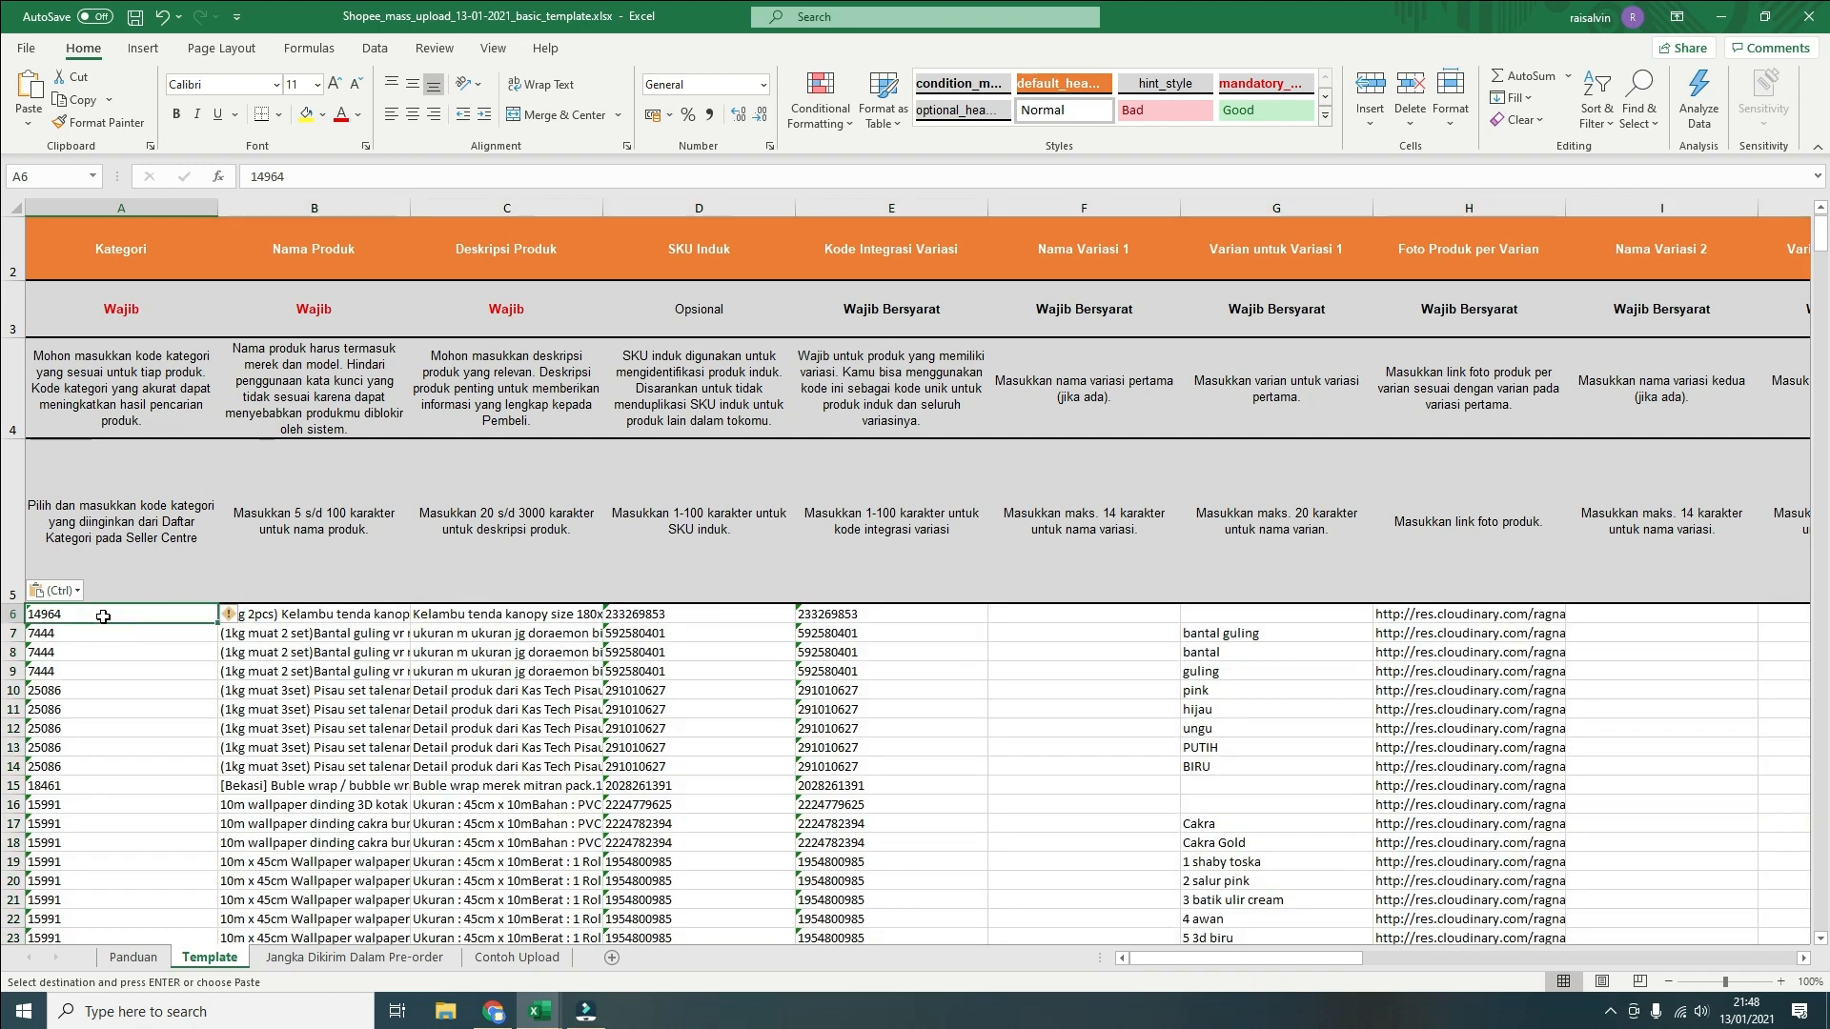
key(ctrl+z)
click(154, 707)
click(149, 613)
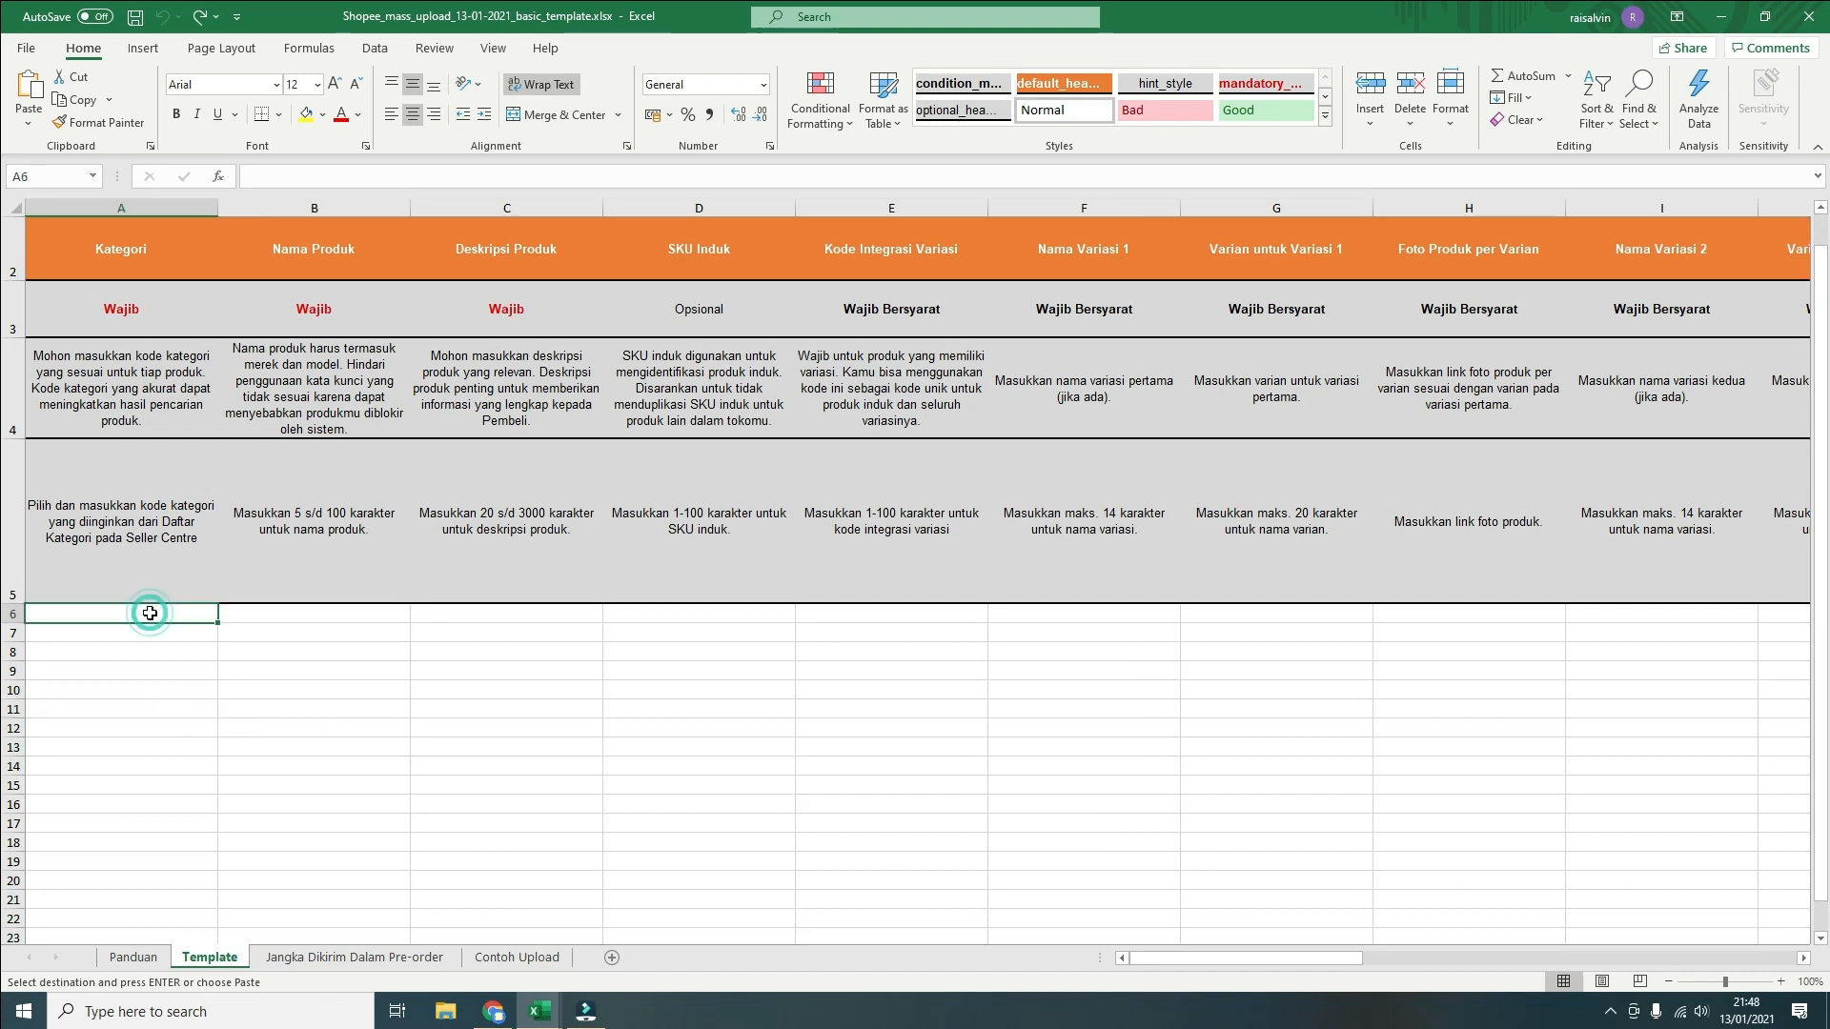
Paste the copied product data into the Template sheet starting at cell A6, under the Kategori header
click(158, 236)
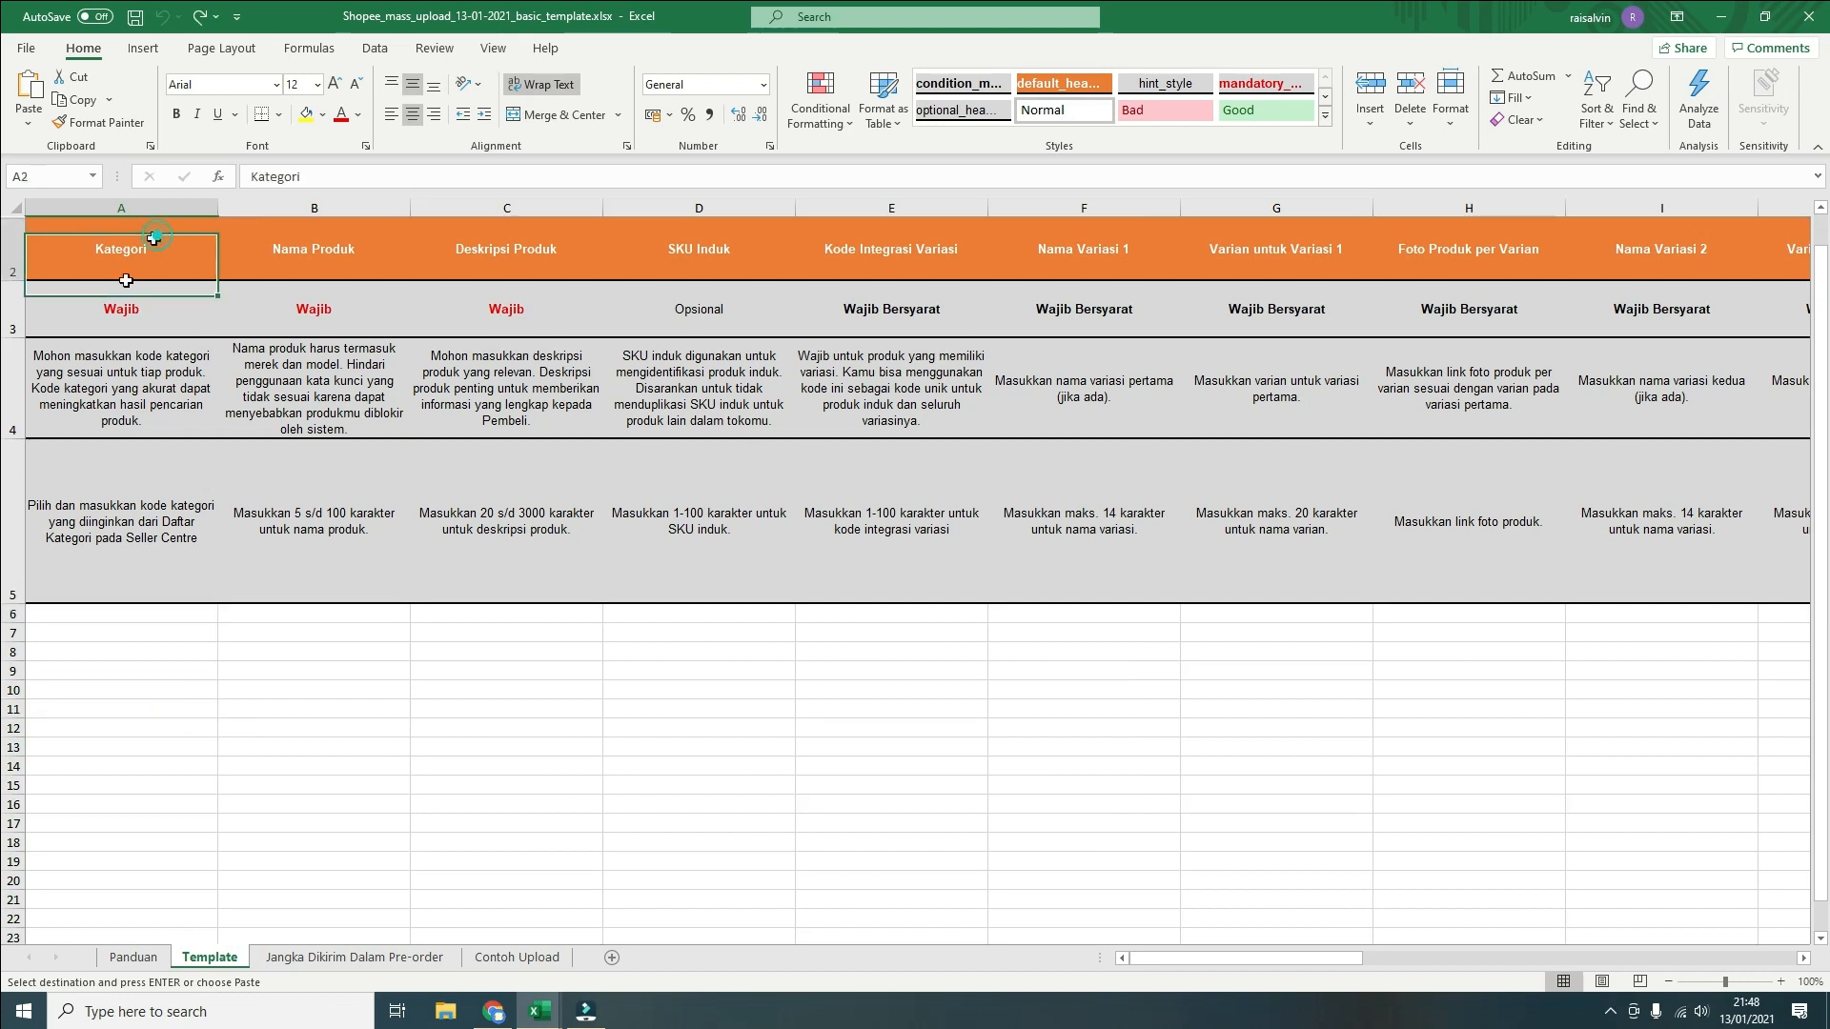
click(138, 614)
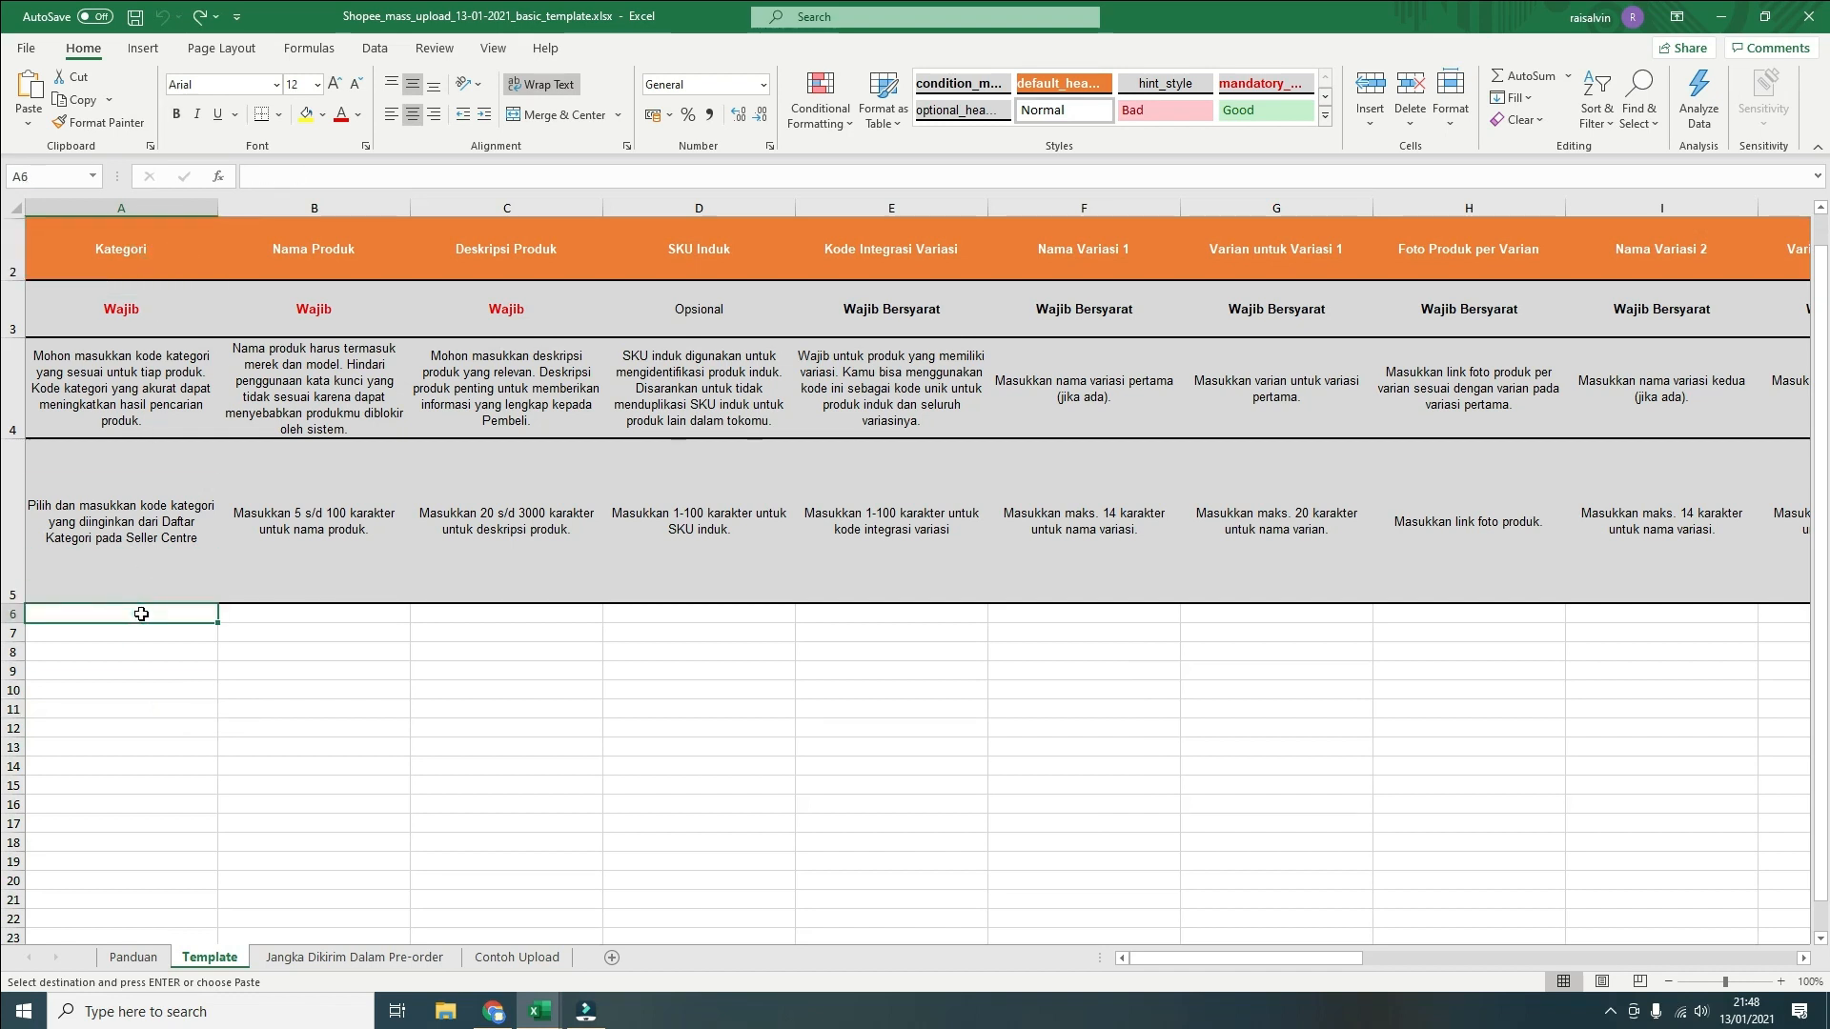
key(ctrl+v)
click(644, 727)
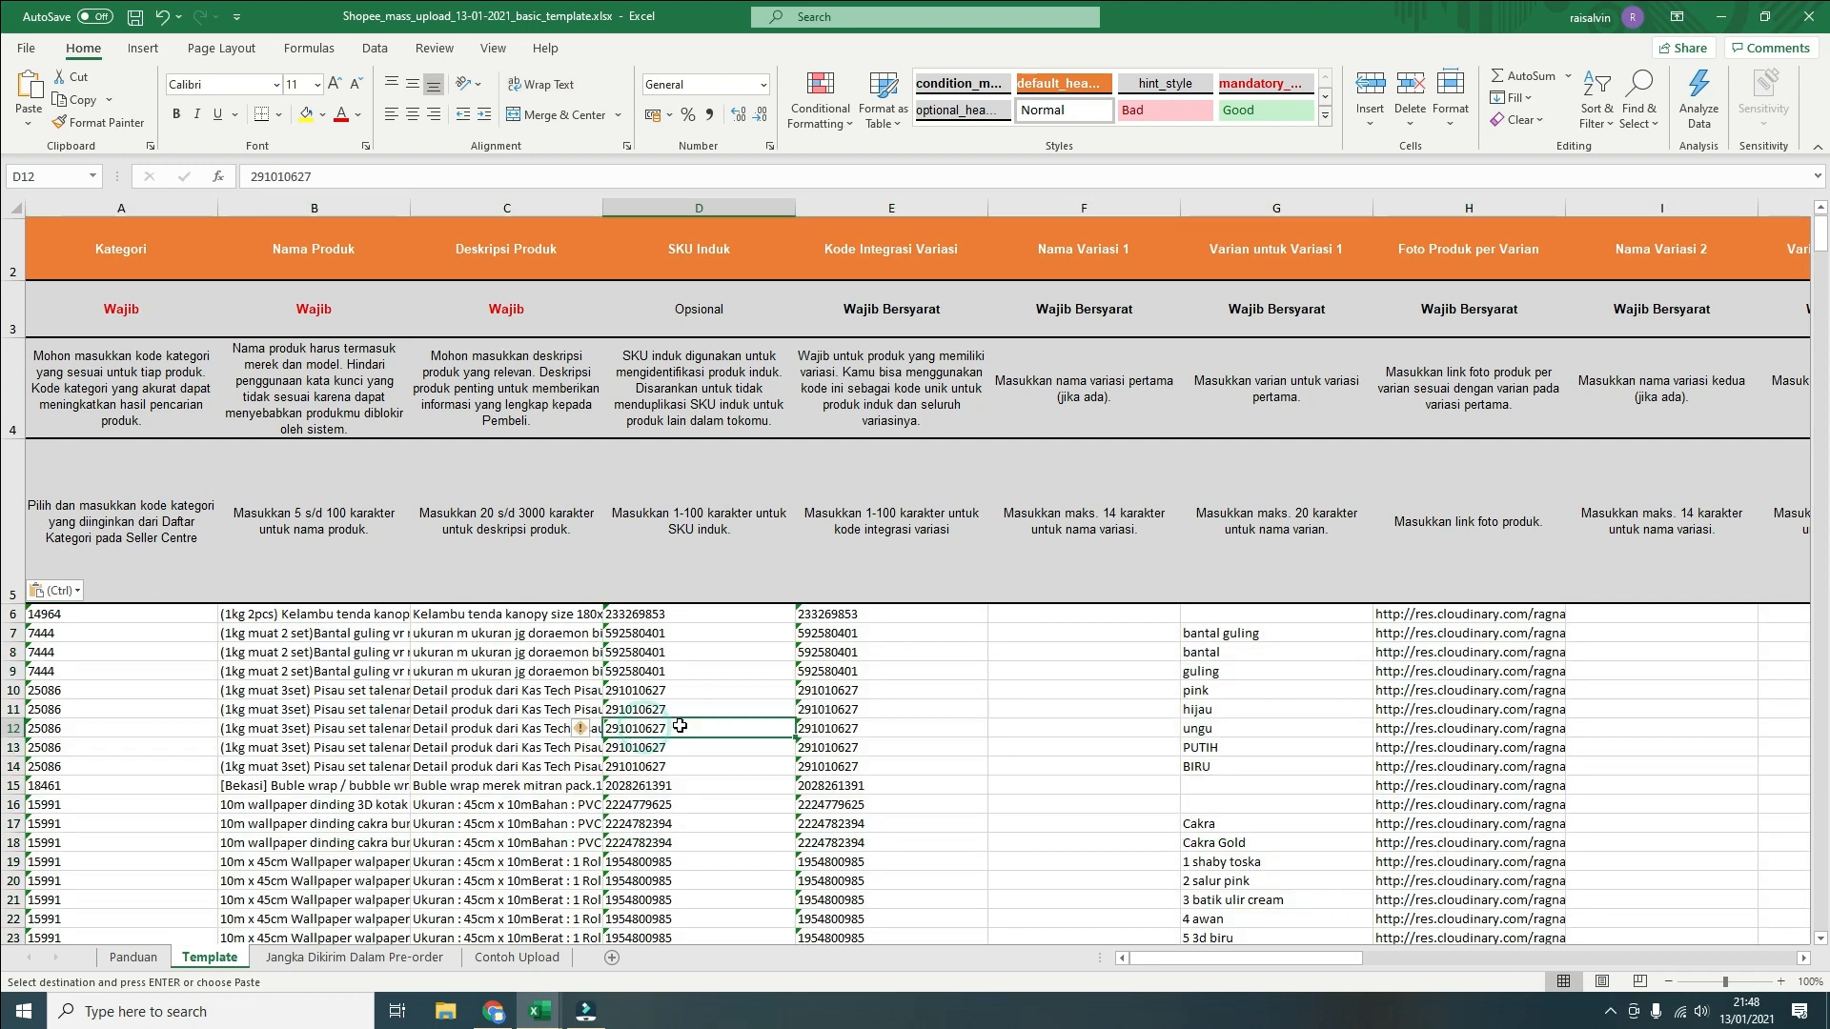
Examine the pasted product rows against the Kategori, Nama Produk and Deskripsi Produk headers of the template
mouse_move(1226, 959)
mouse_down()
mouse_move(1254, 954)
mouse_move(1192, 960)
mouse_up()
scroll(915, 784, down, 2)
scroll(895, 763, up, 2)
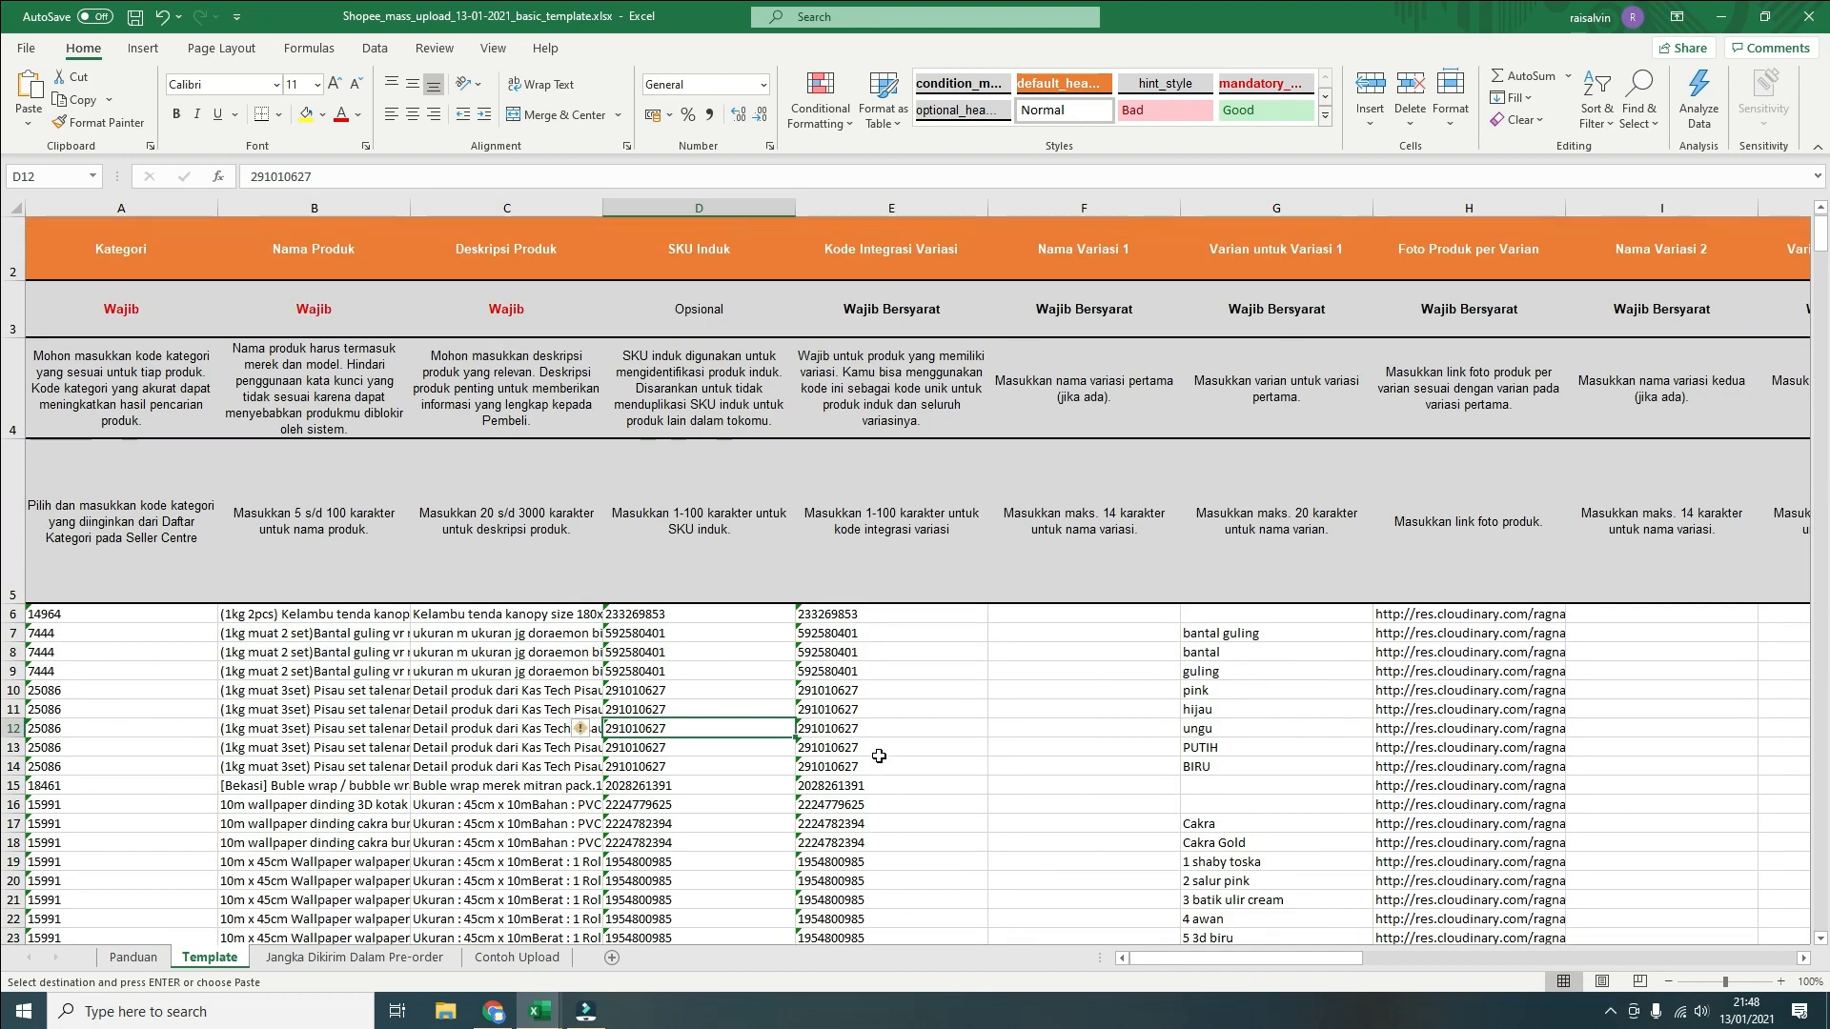
scroll(1036, 692, down, 1)
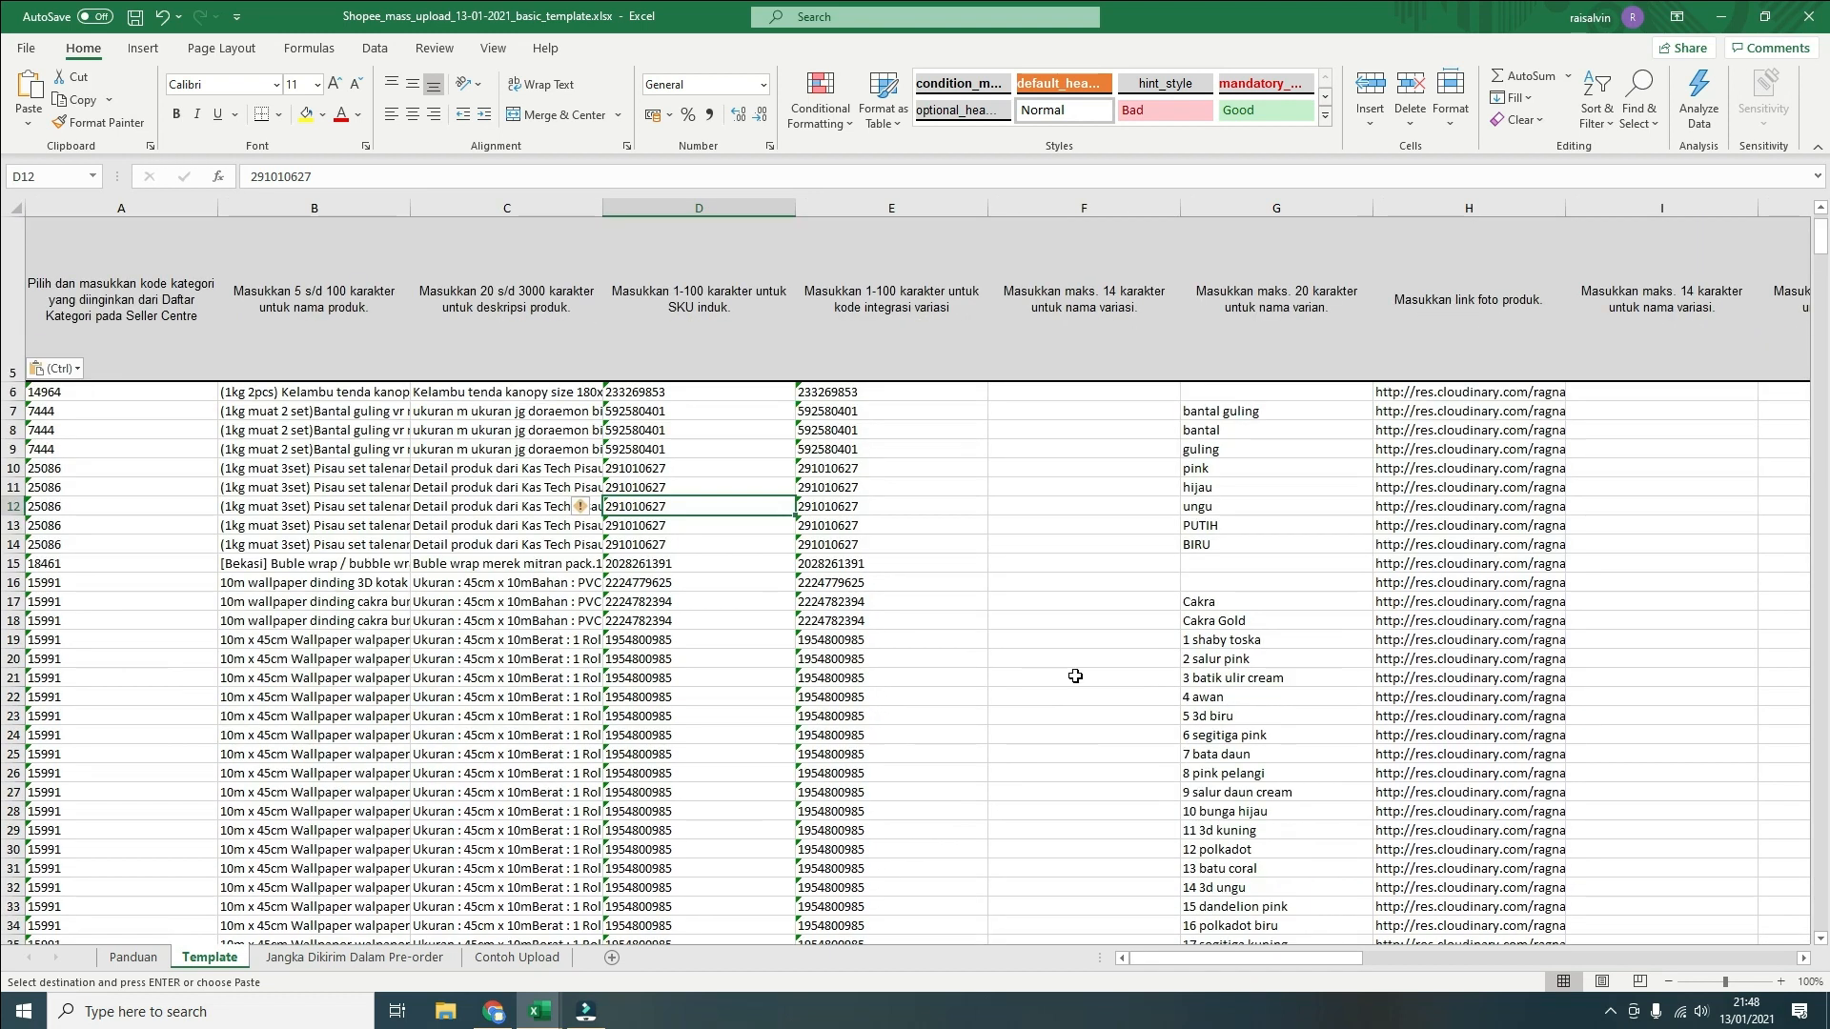
scroll(1075, 676, down, 7)
scroll(992, 682, down, 1)
scroll(727, 808, up, 8)
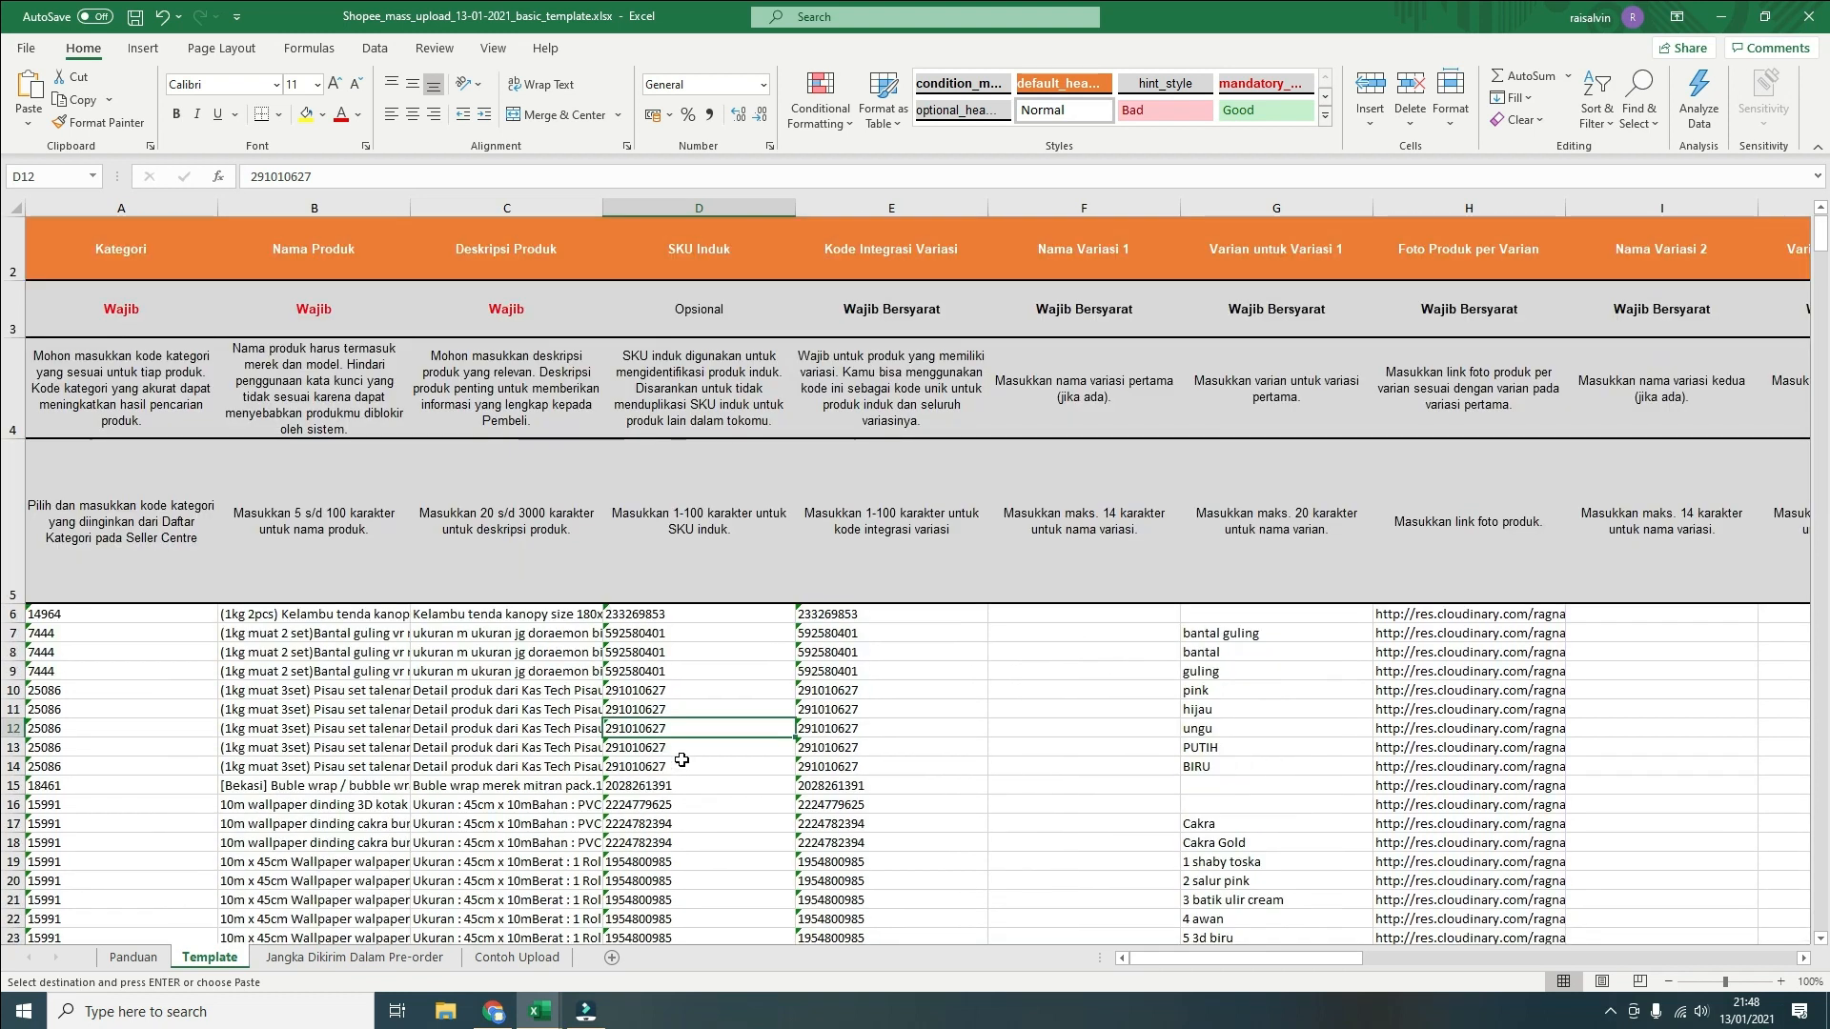
click(105, 260)
click(338, 271)
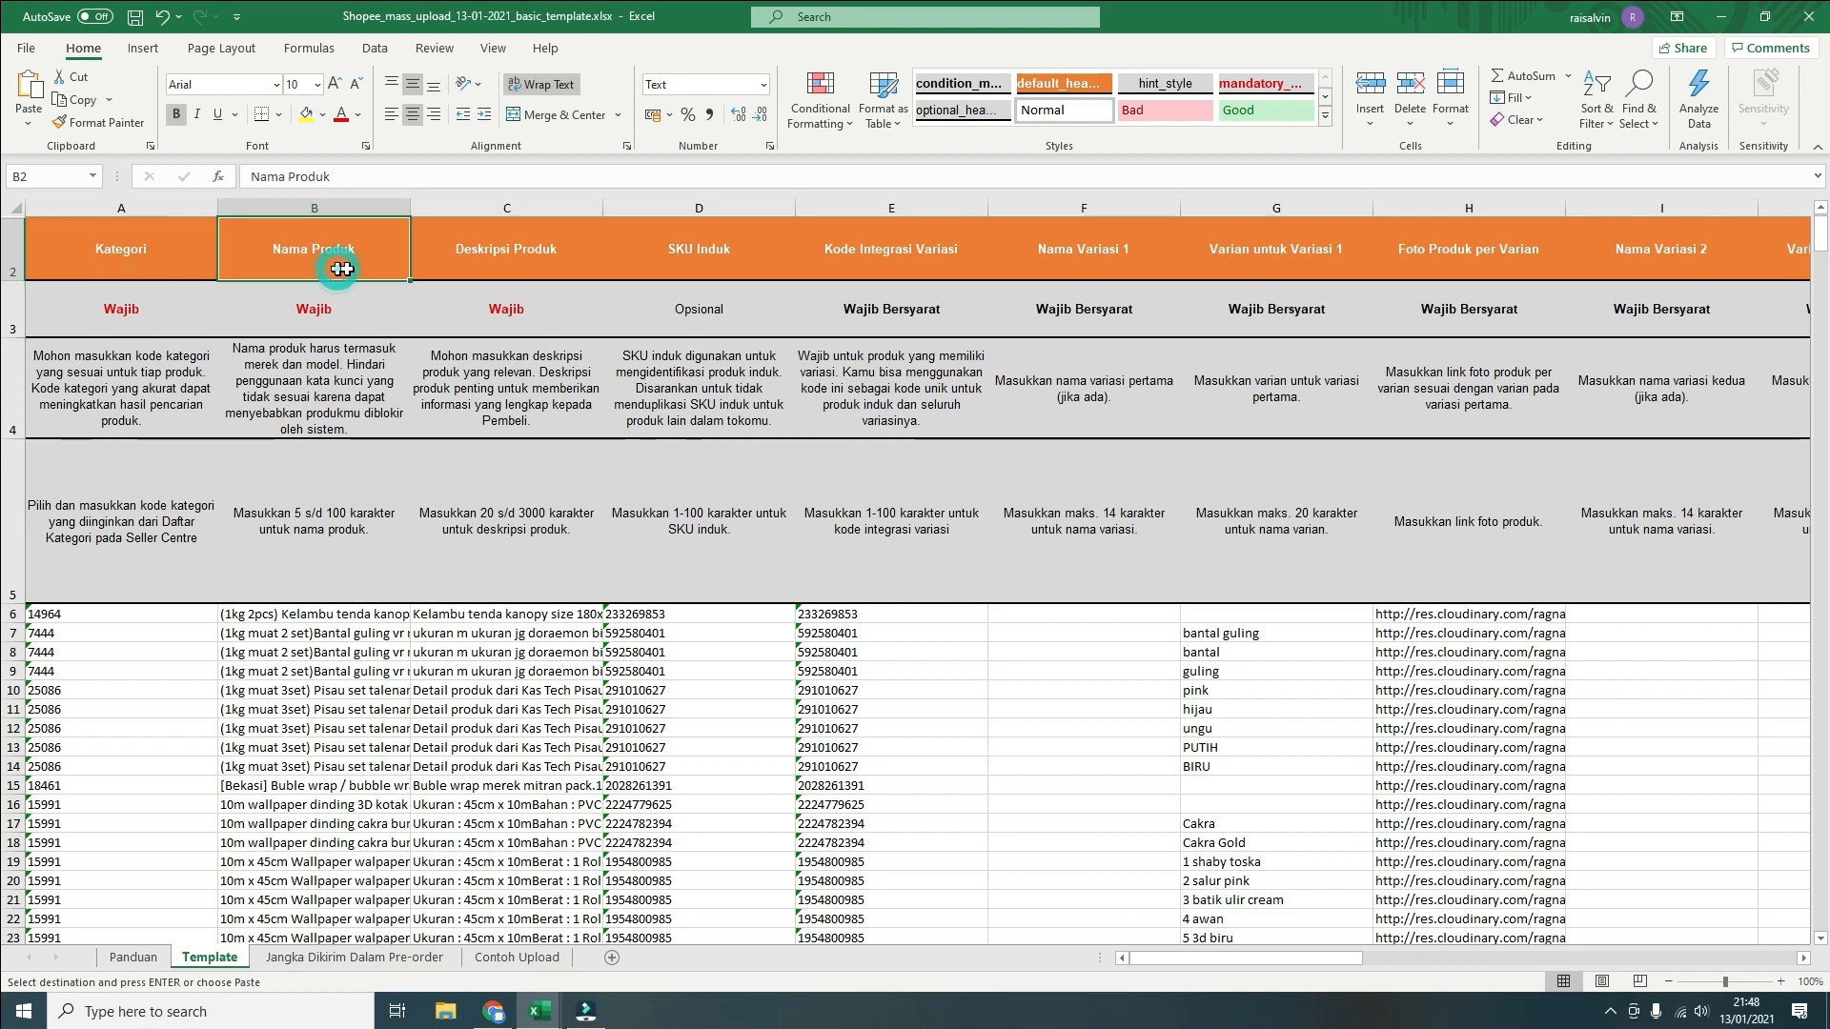
click(497, 266)
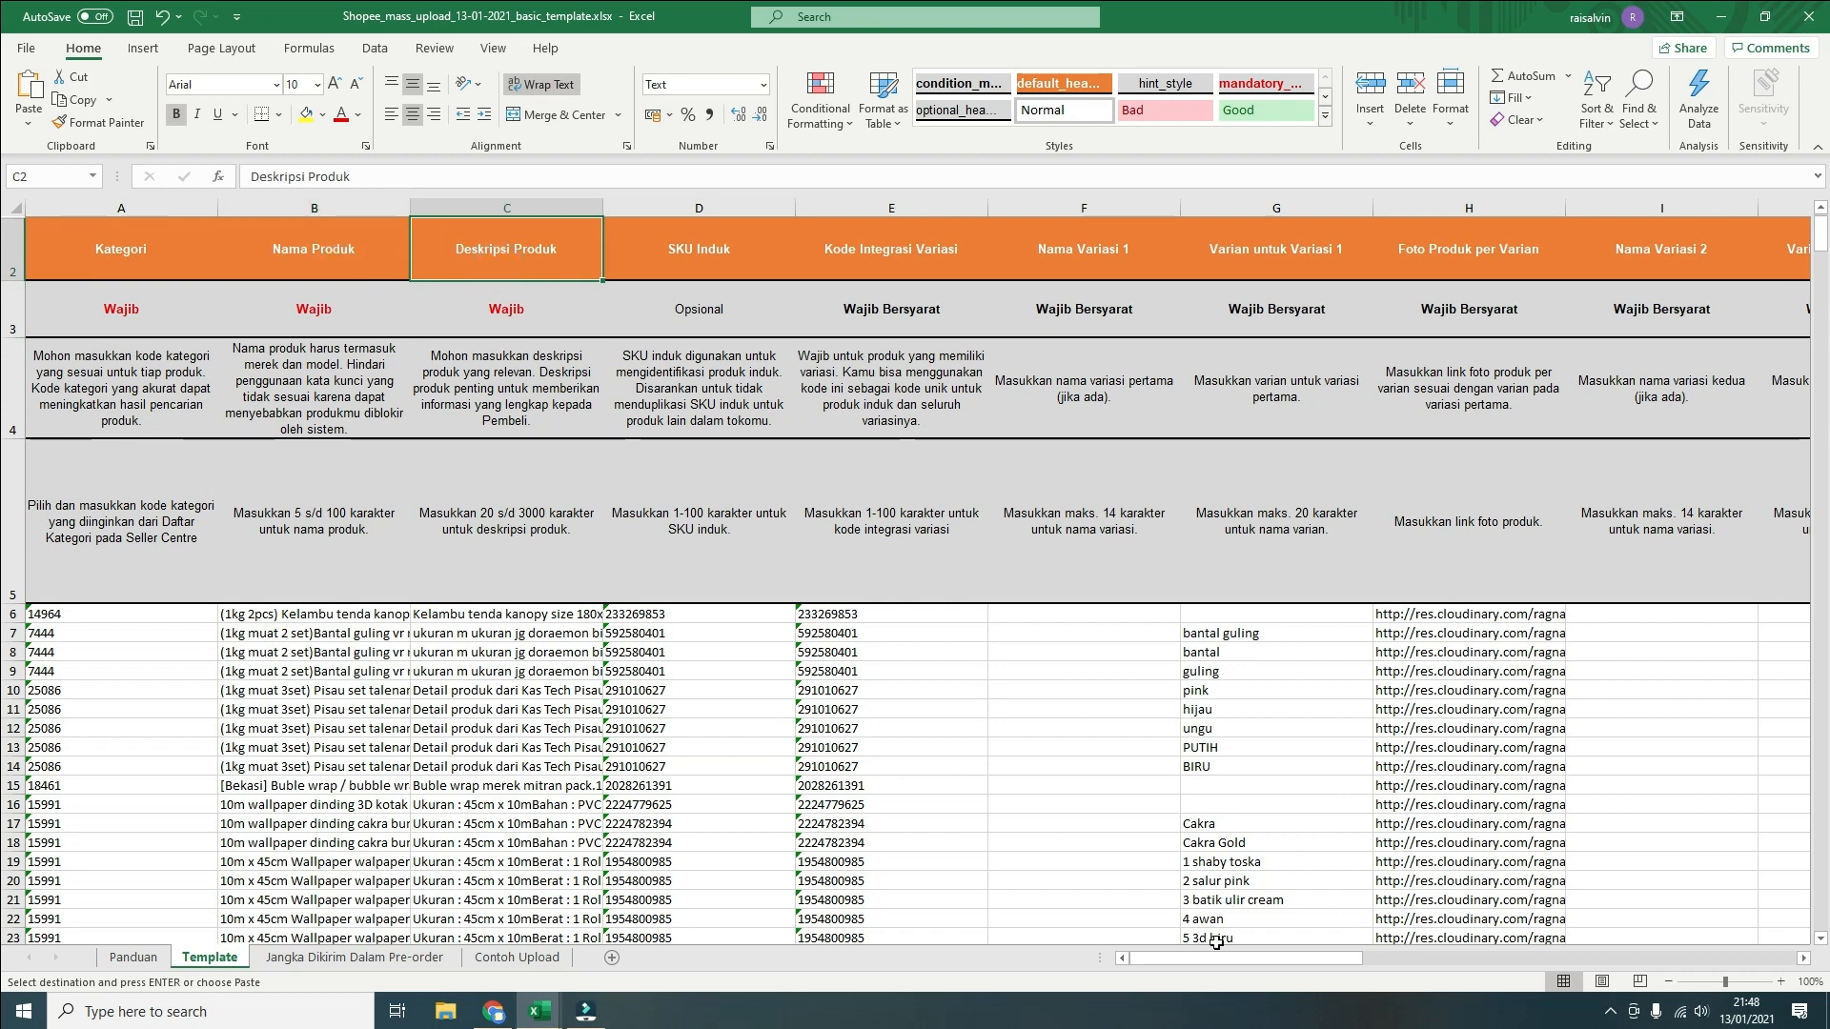
Examine the Berat column of the pasted data for the first product rows, rows 6 to 9
drag(1212, 963, 1548, 953)
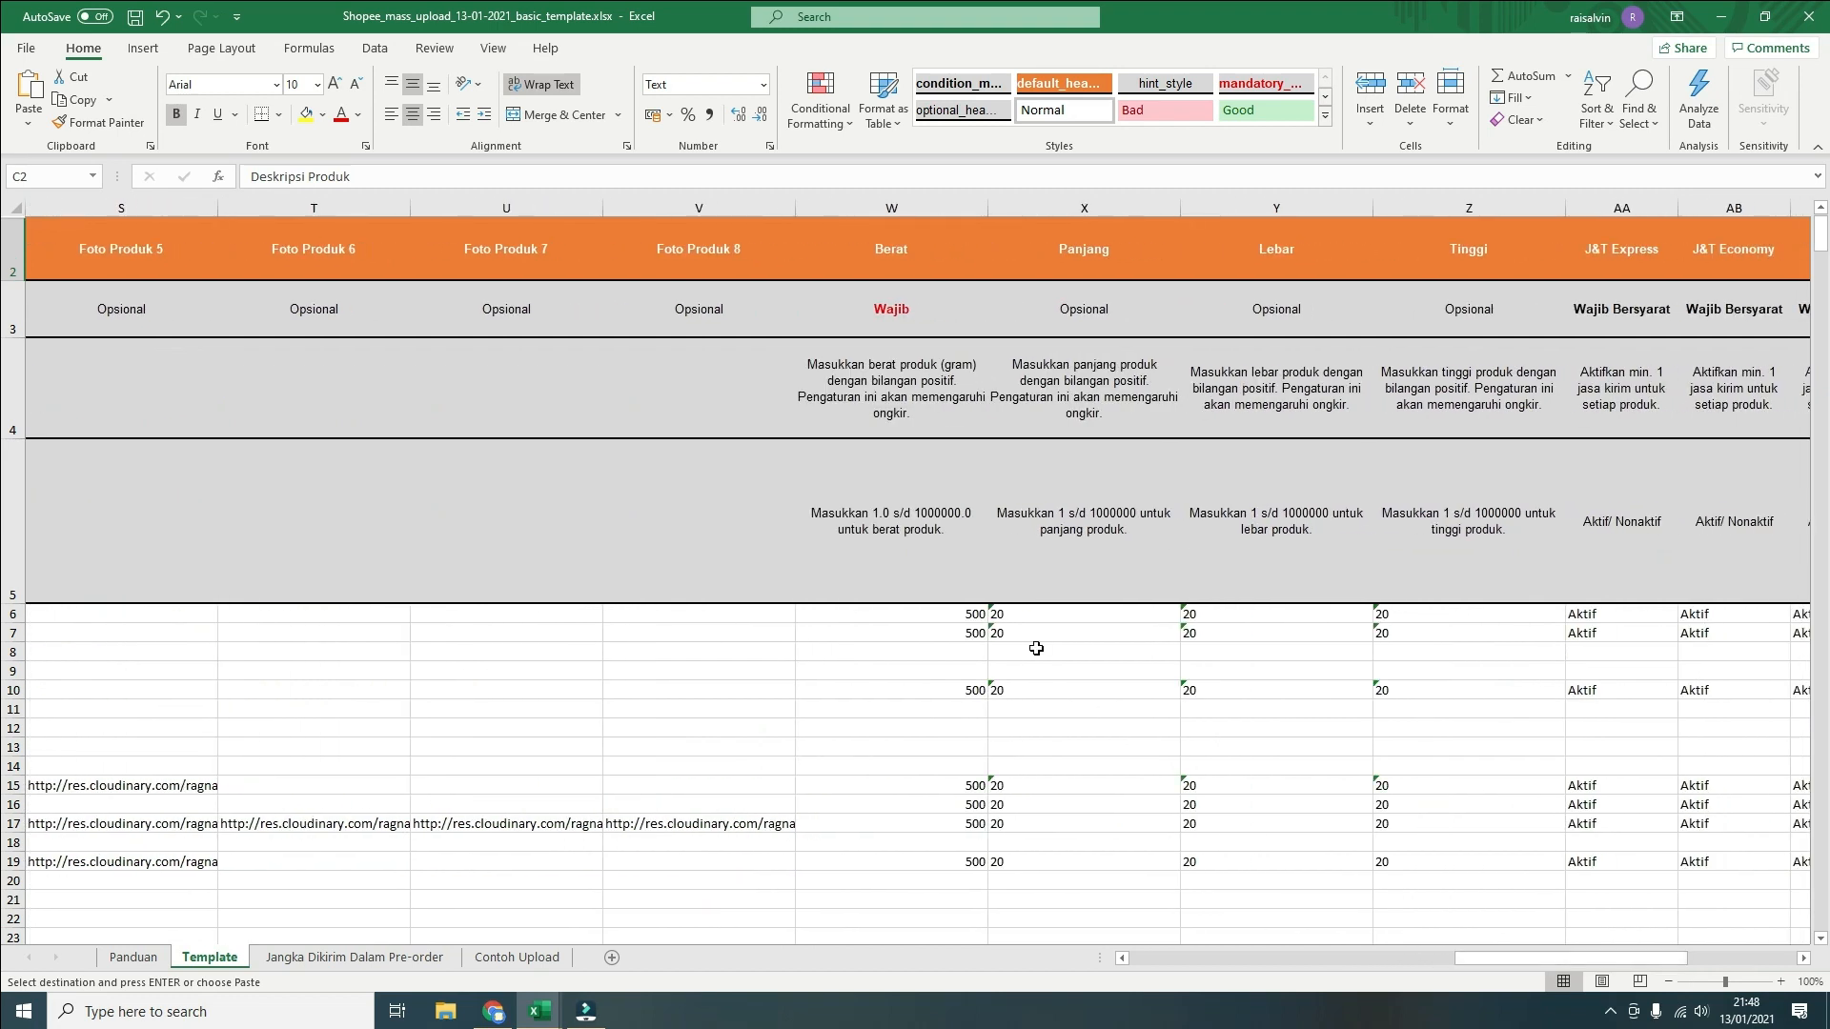
click(883, 268)
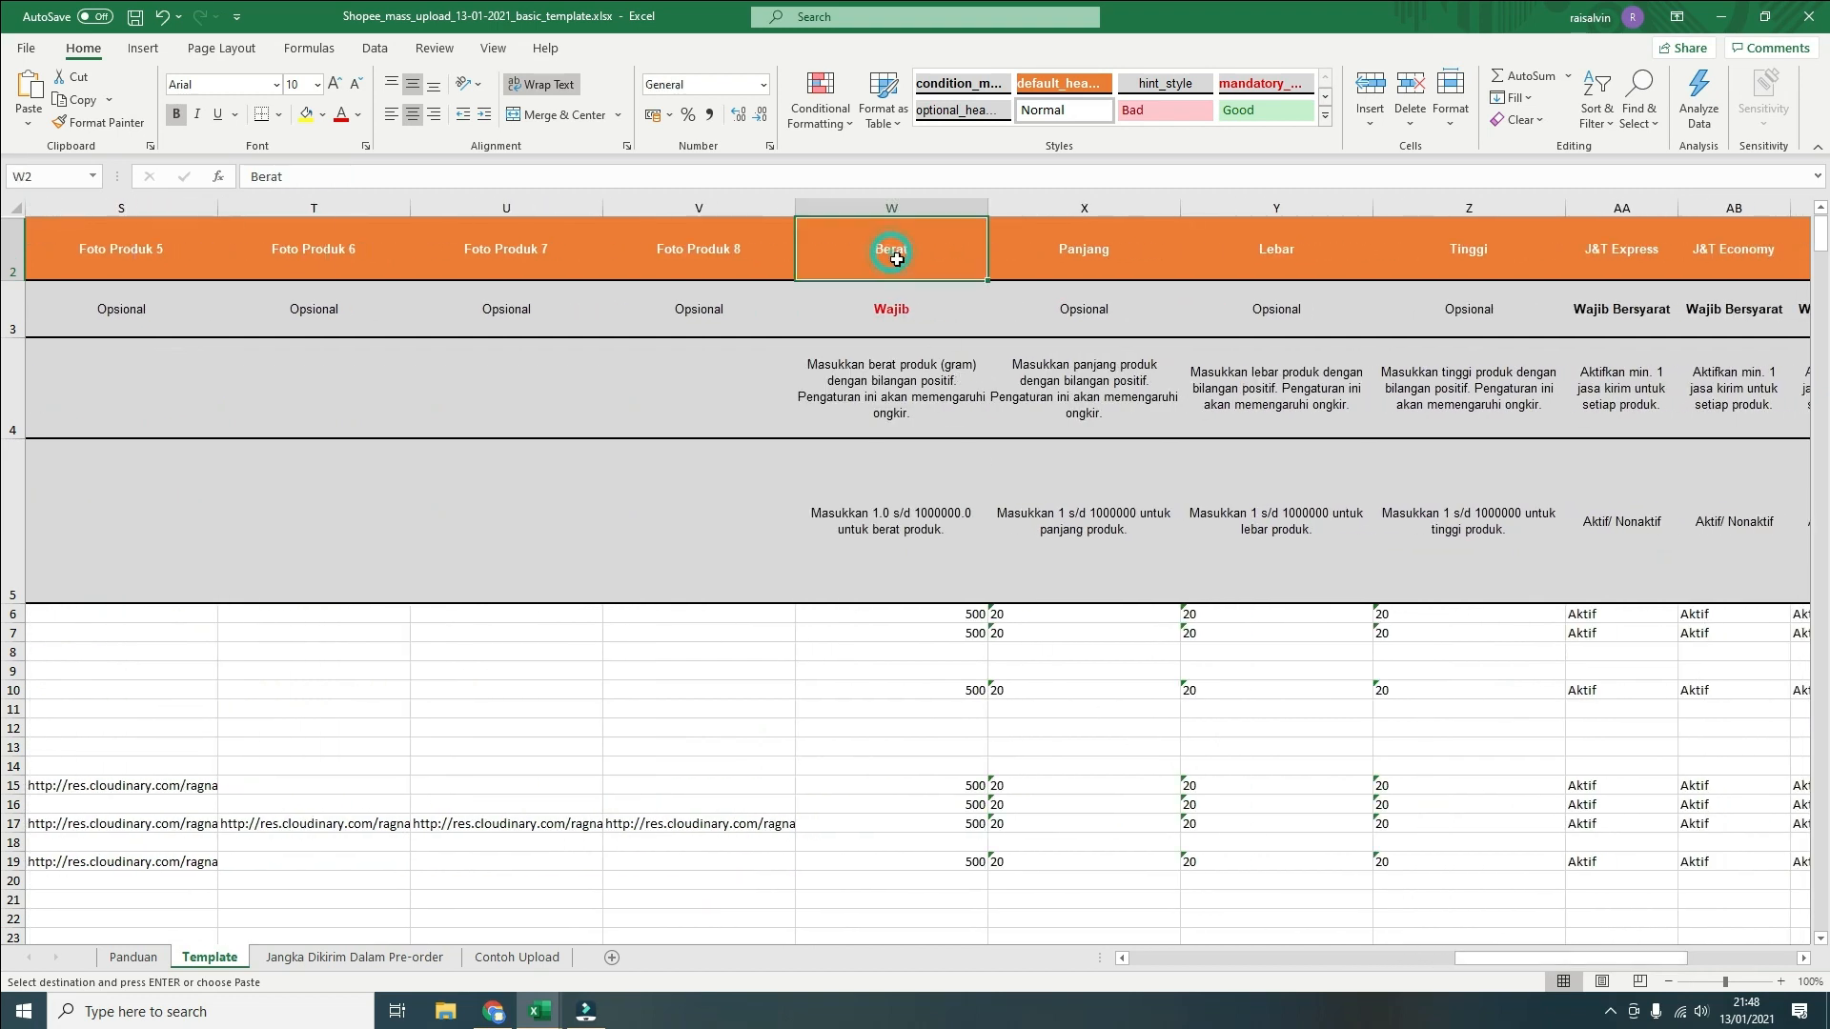
click(956, 617)
click(956, 632)
click(957, 650)
click(956, 669)
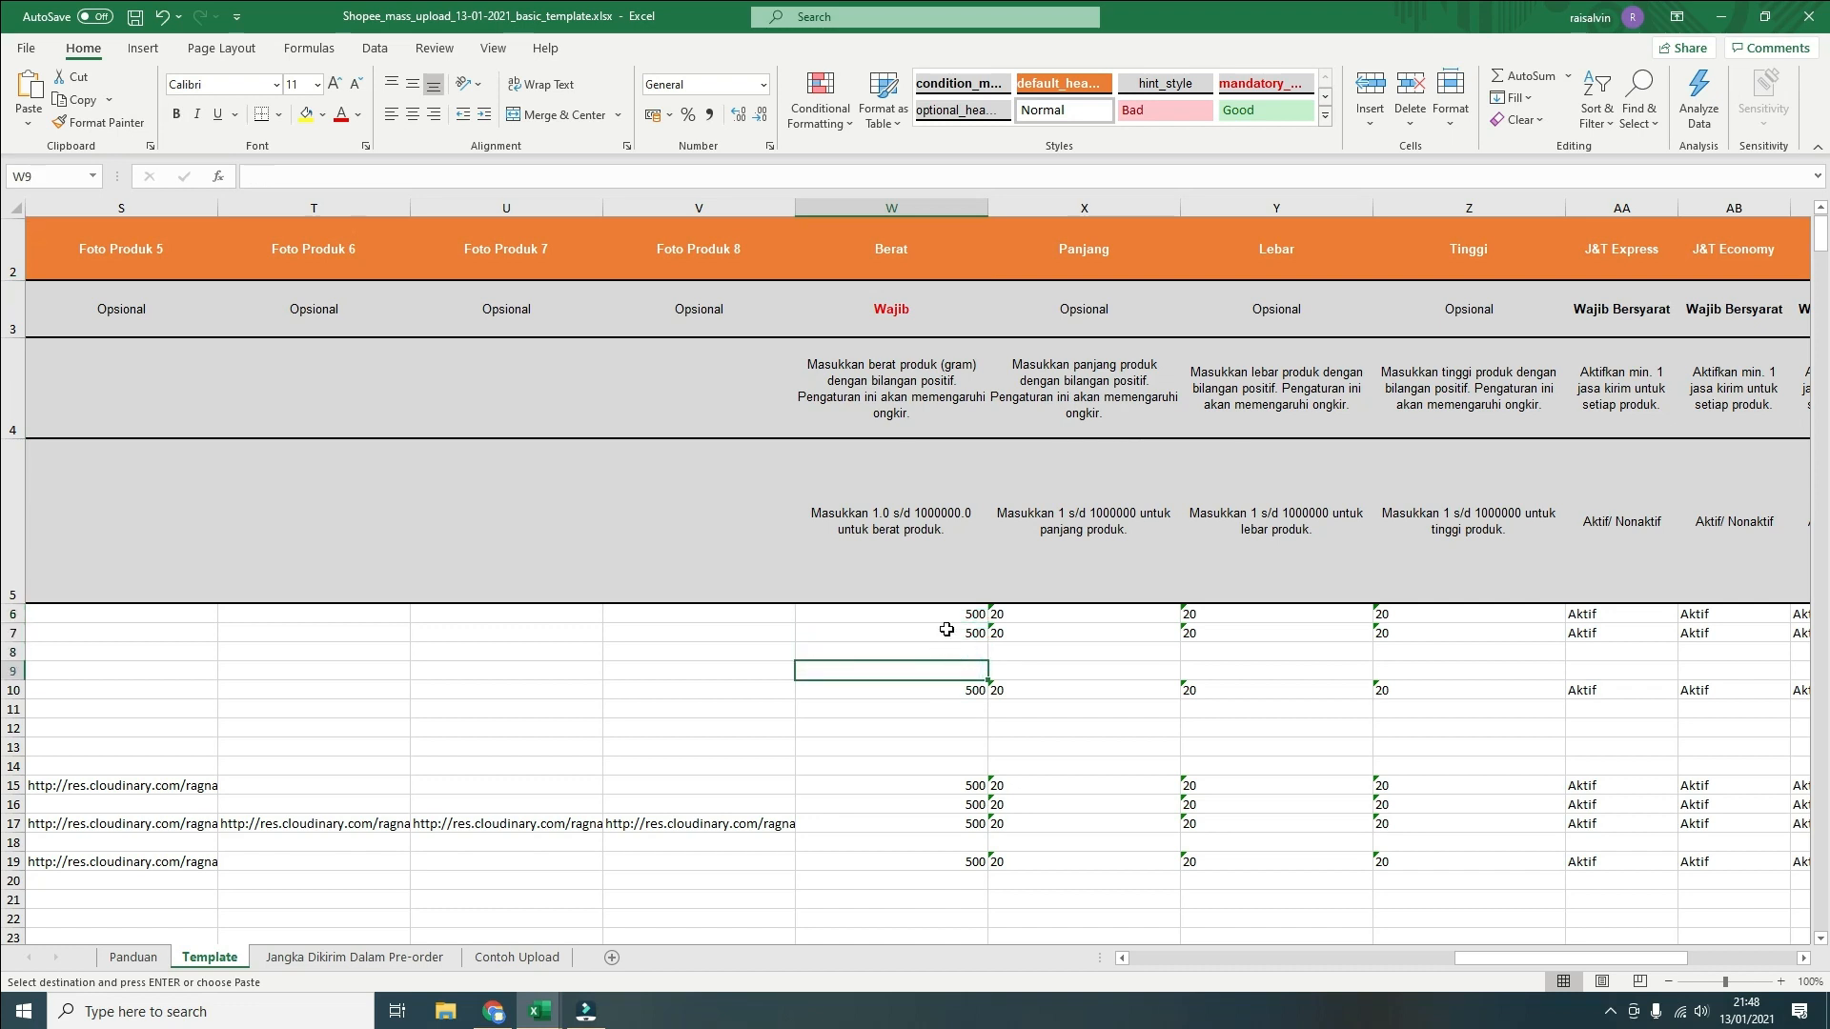
drag(946, 631, 946, 669)
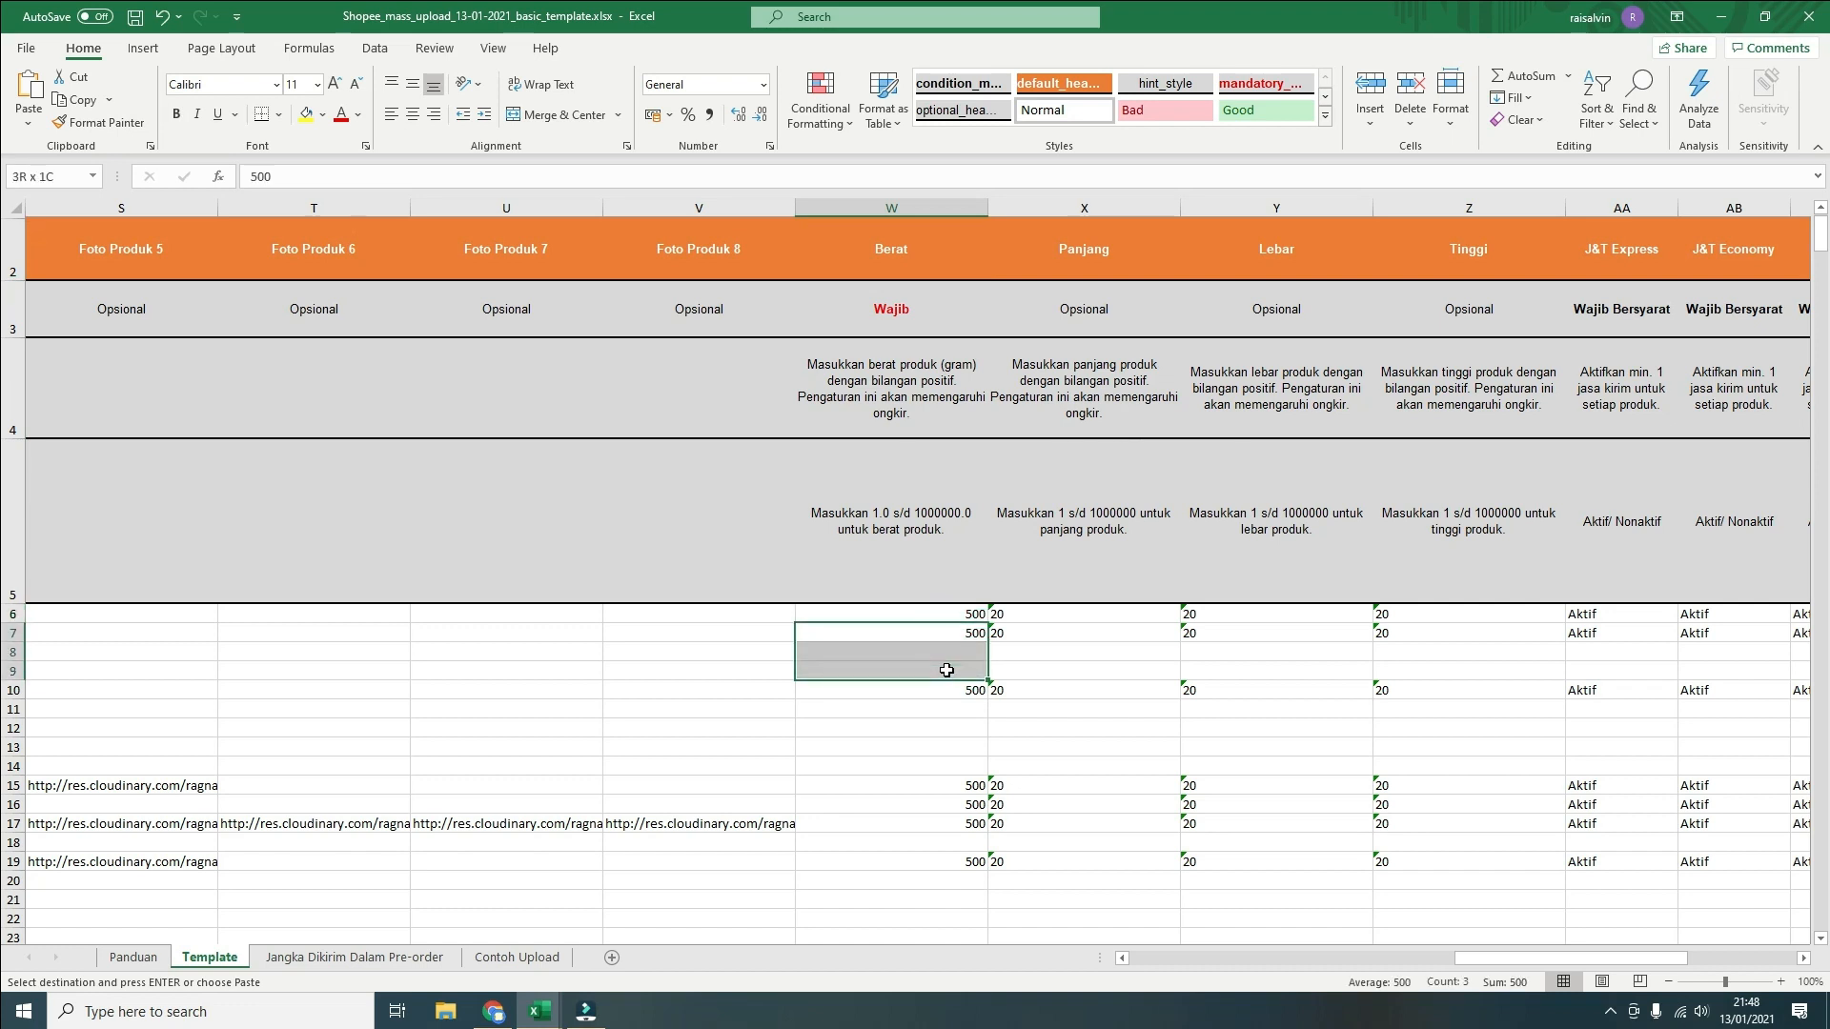
Select rows 7 to 9 and examine their photo, variation and price columns
mouse_move(1466, 959)
mouse_down()
mouse_move(1177, 1008)
mouse_move(1248, 953)
mouse_move(1496, 943)
mouse_up()
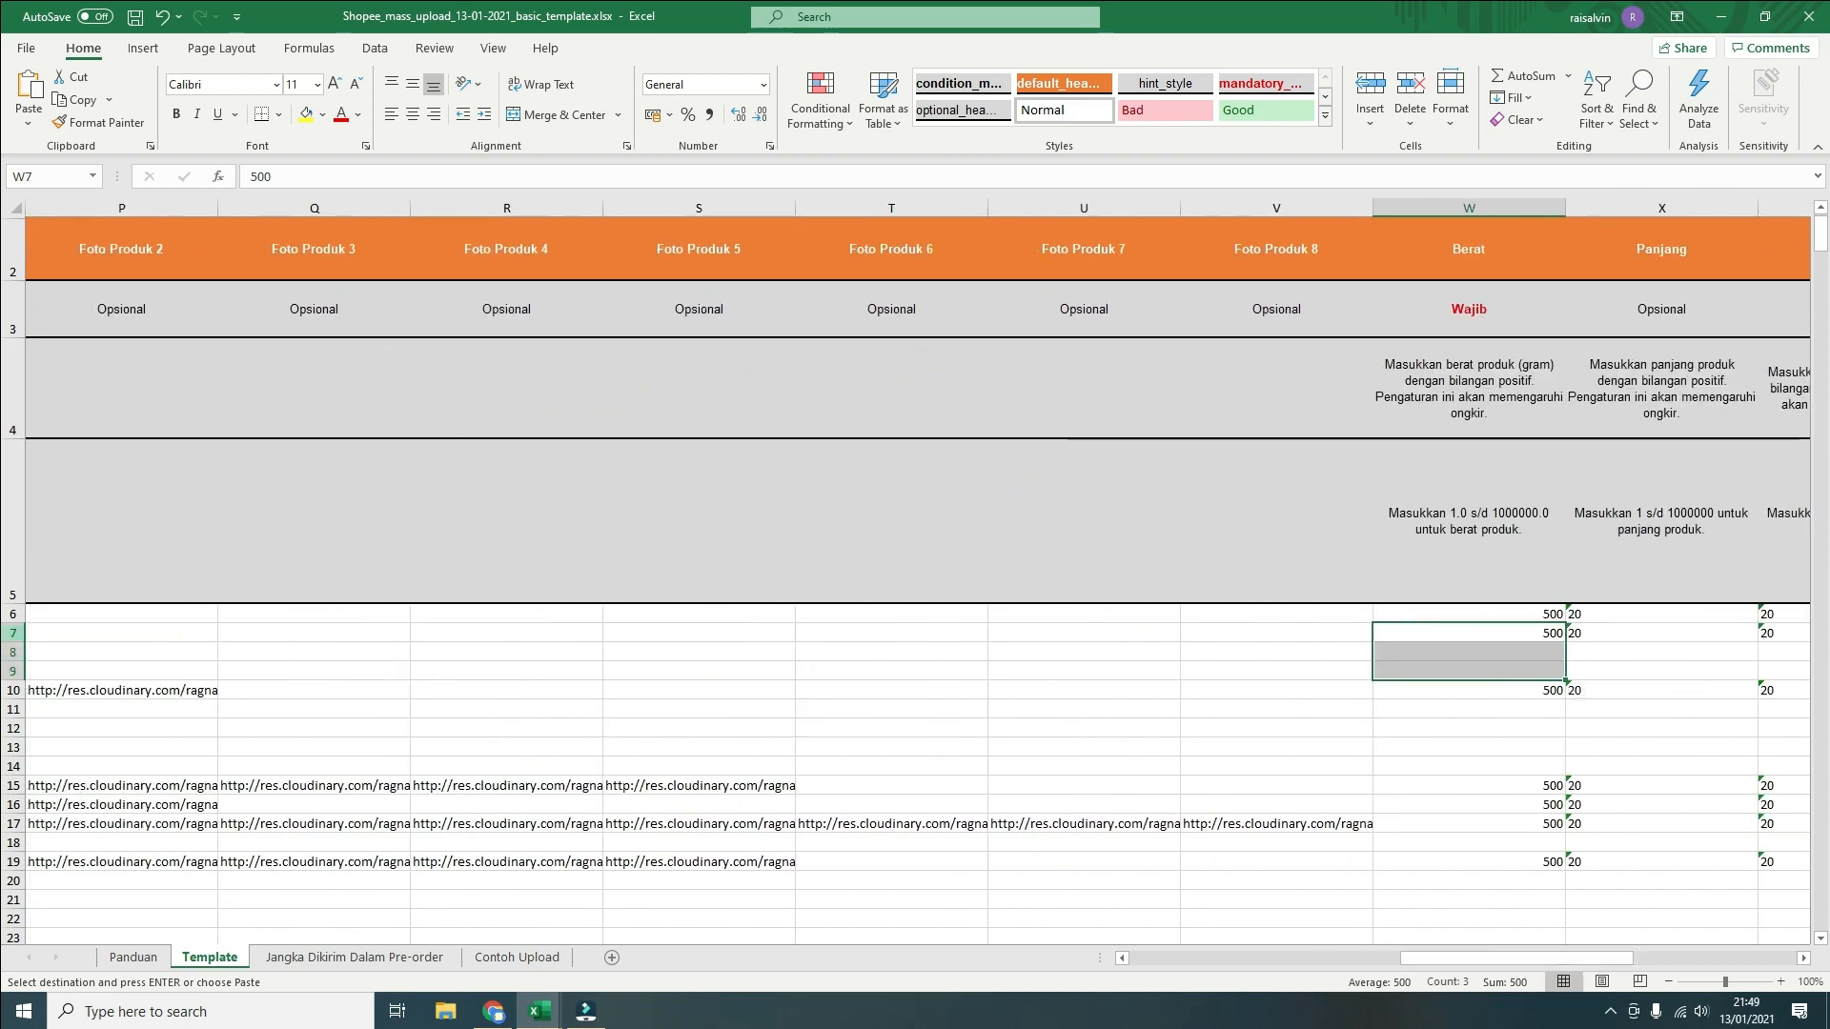
click(12, 633)
drag(12, 646, 13, 673)
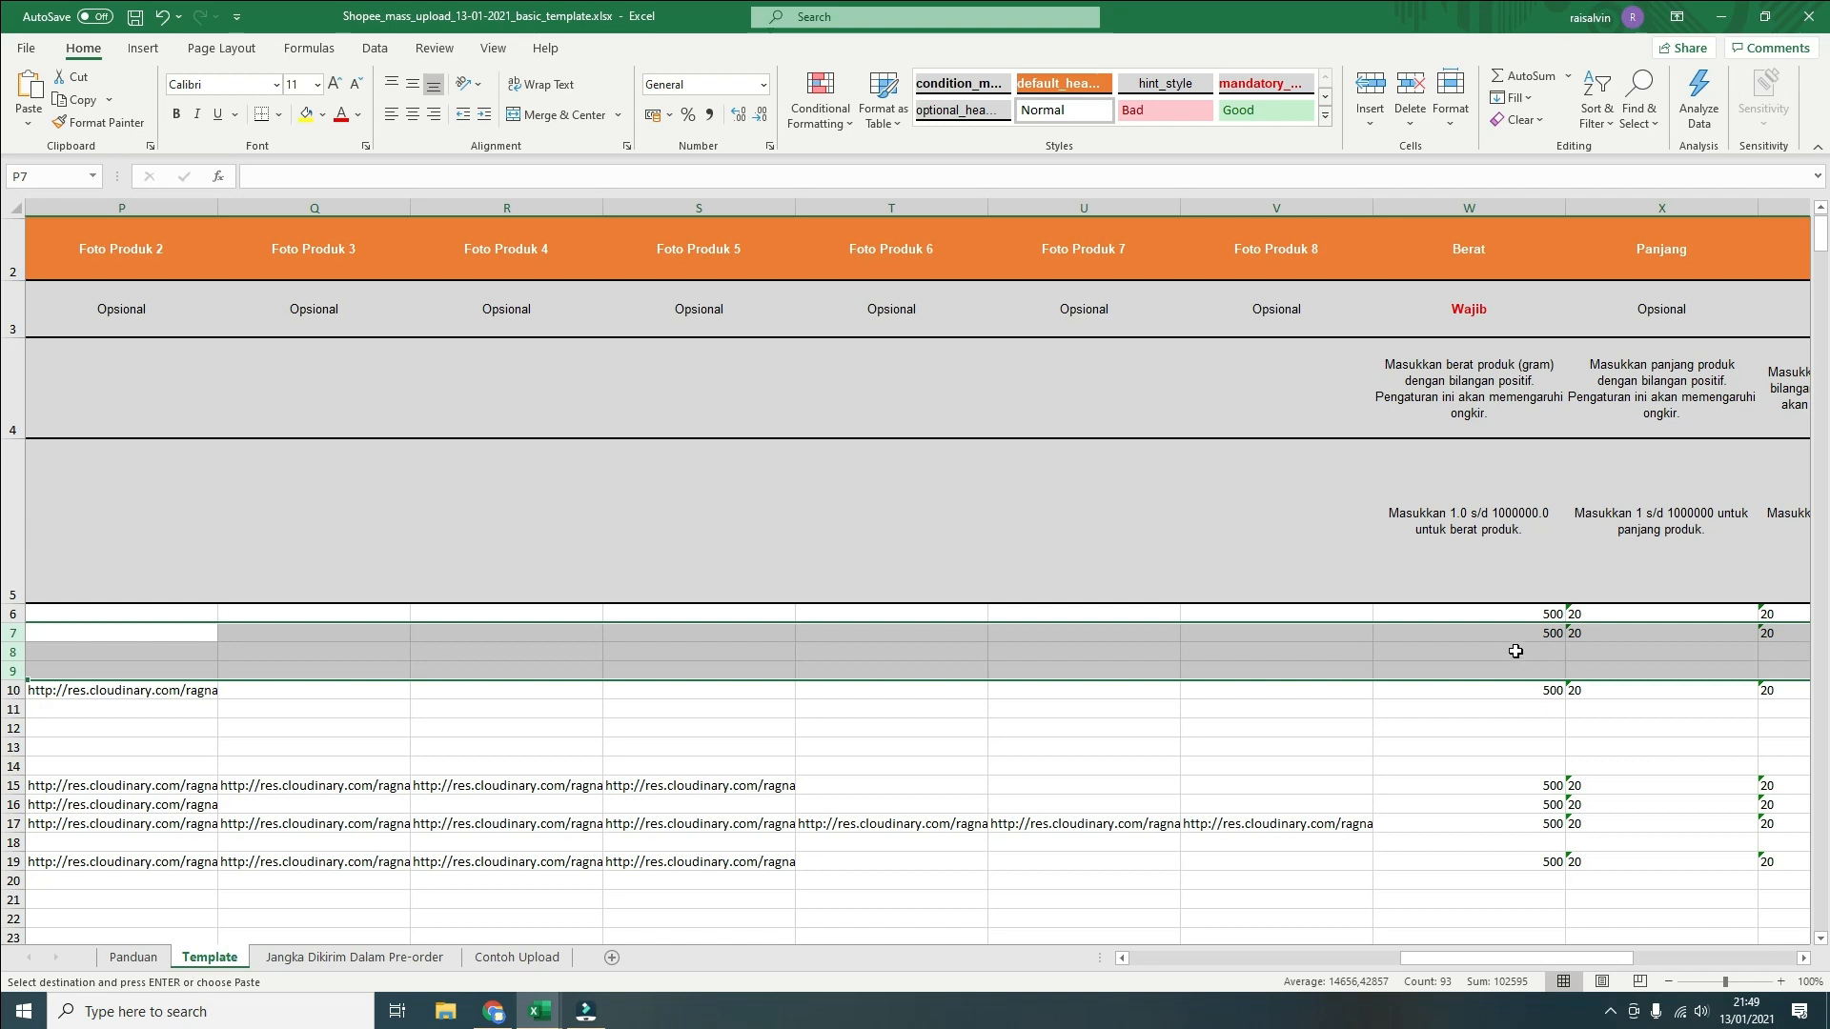
drag(1551, 956, 1307, 979)
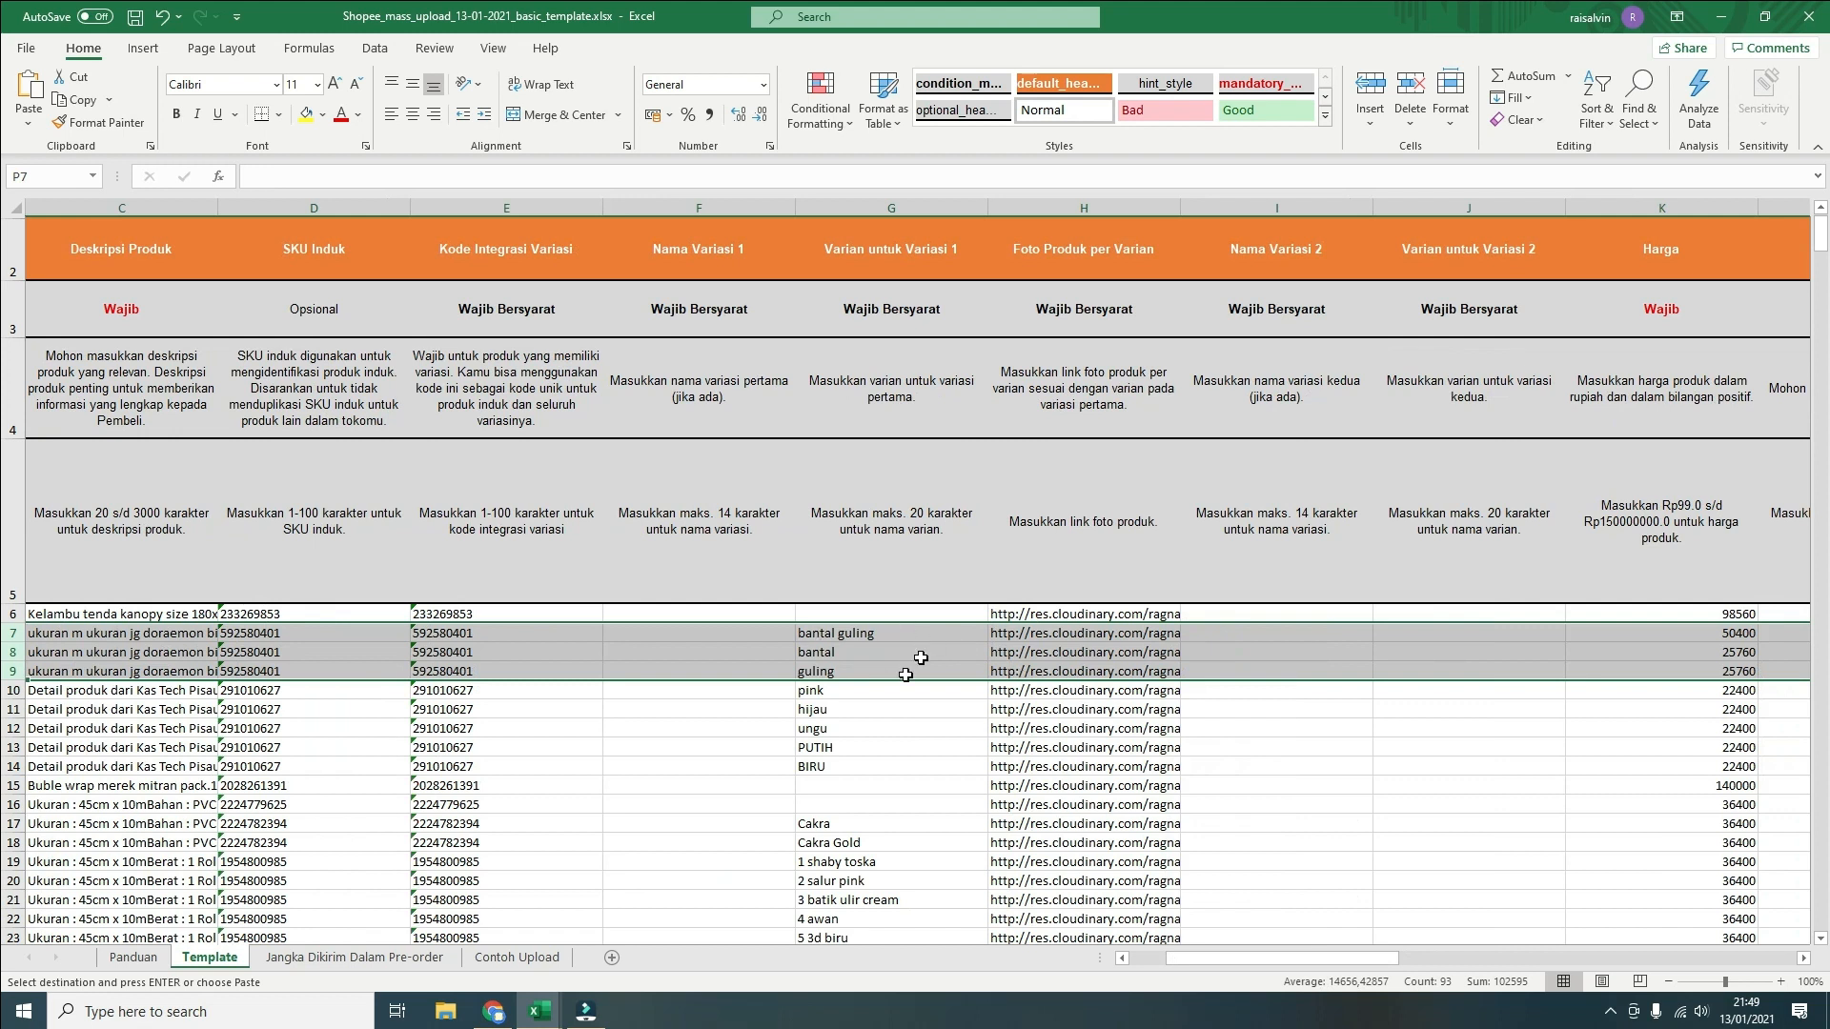
Copy the SiCepat Halu and JNE Reguler values from row 6 through row 736 into the JNE JTR and GoSend Same Day columns, starting at AF6
drag(1342, 957, 1710, 922)
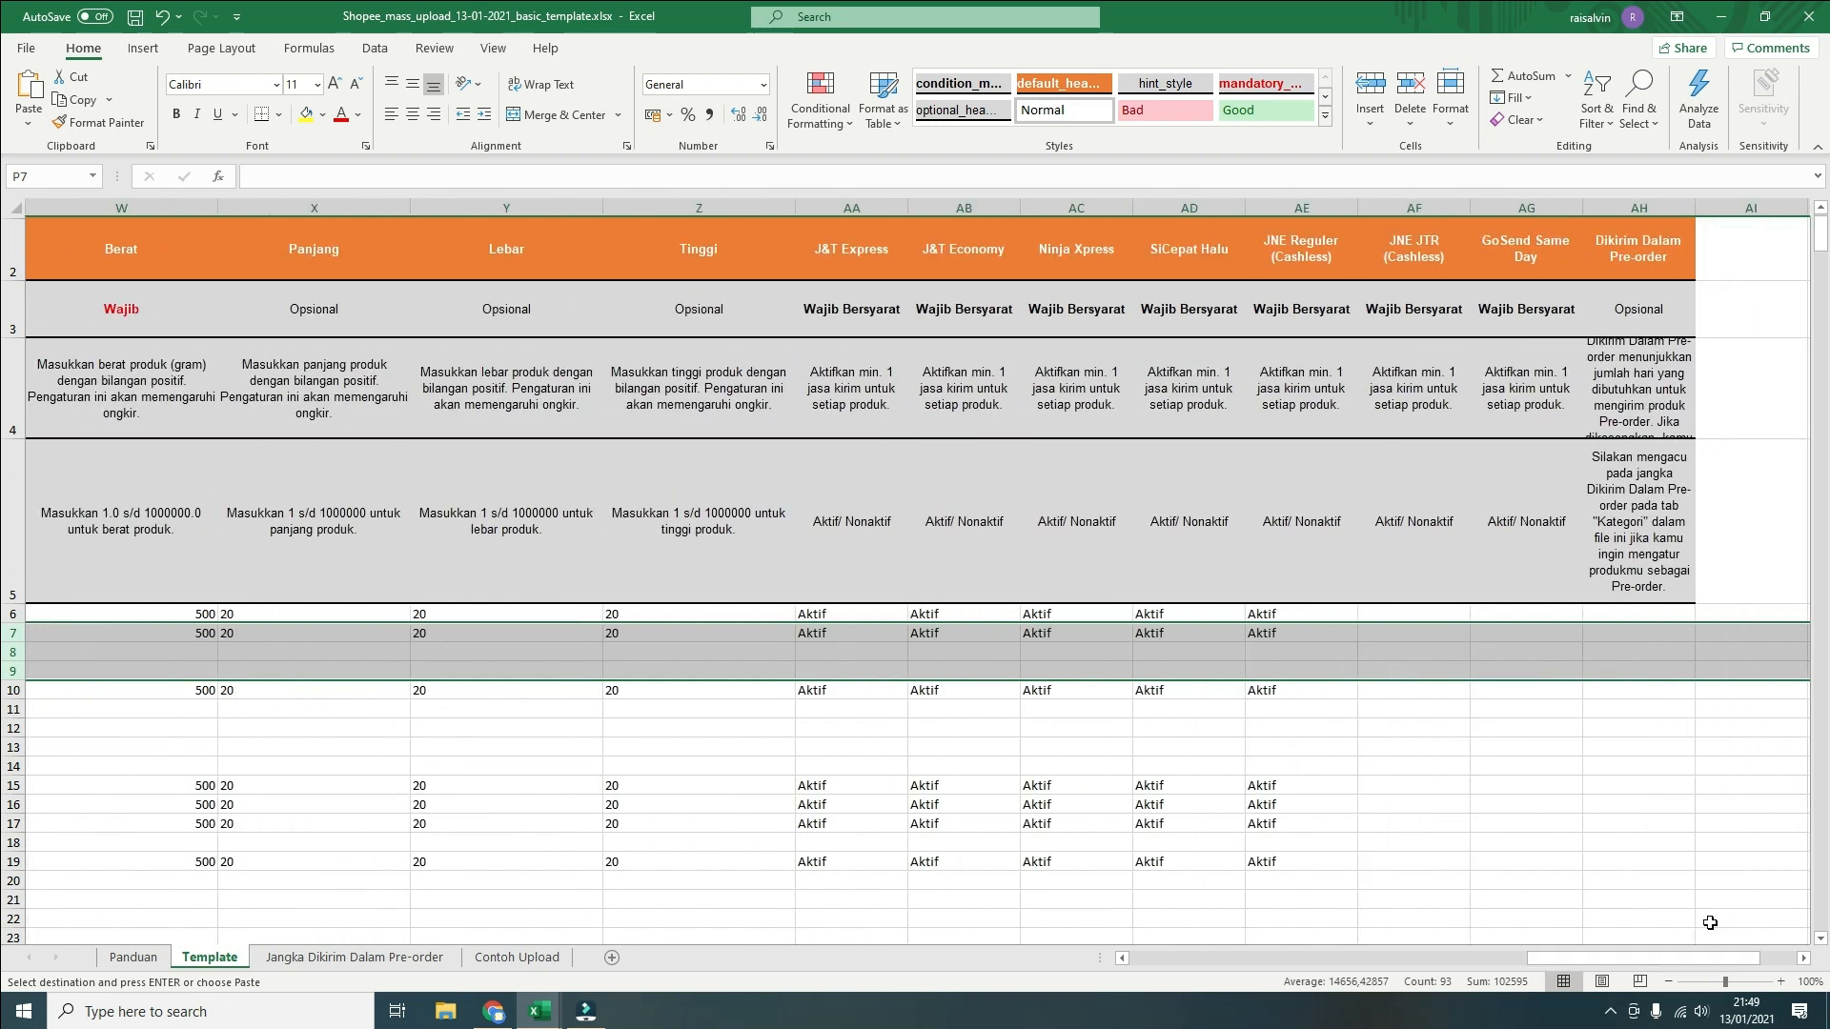
click(1583, 775)
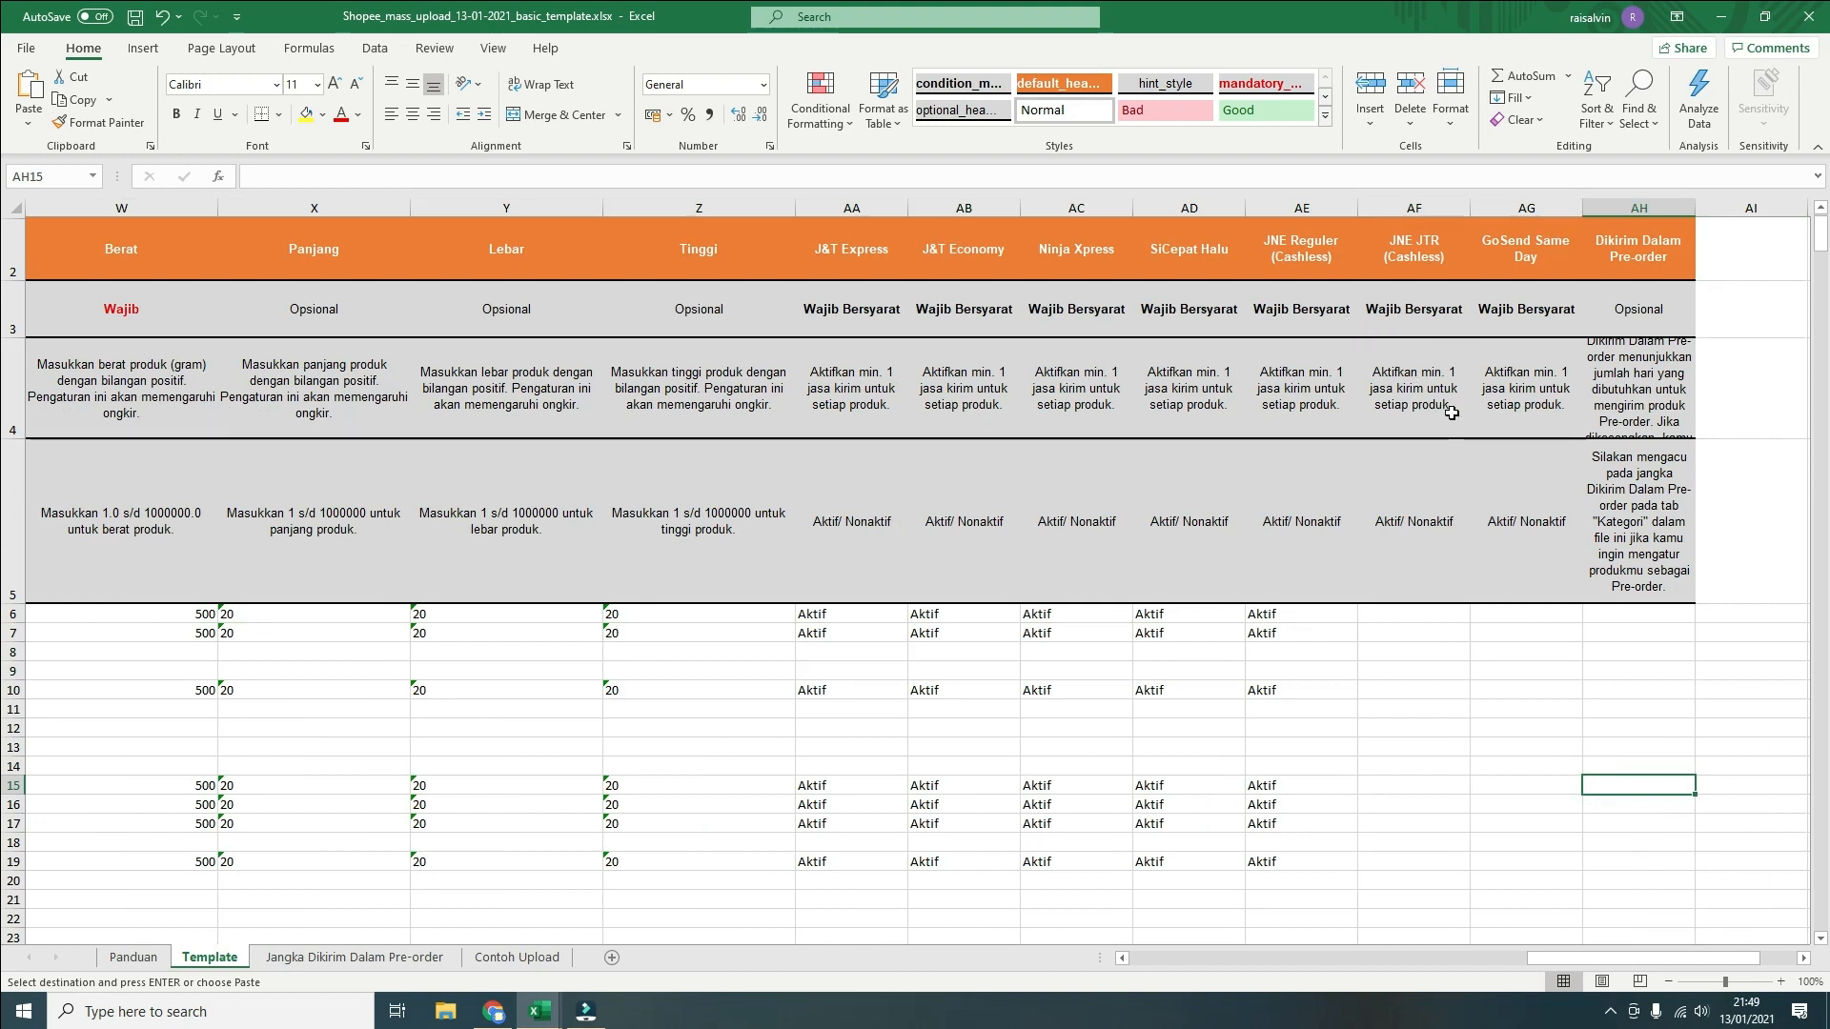
drag(1557, 952, 1587, 949)
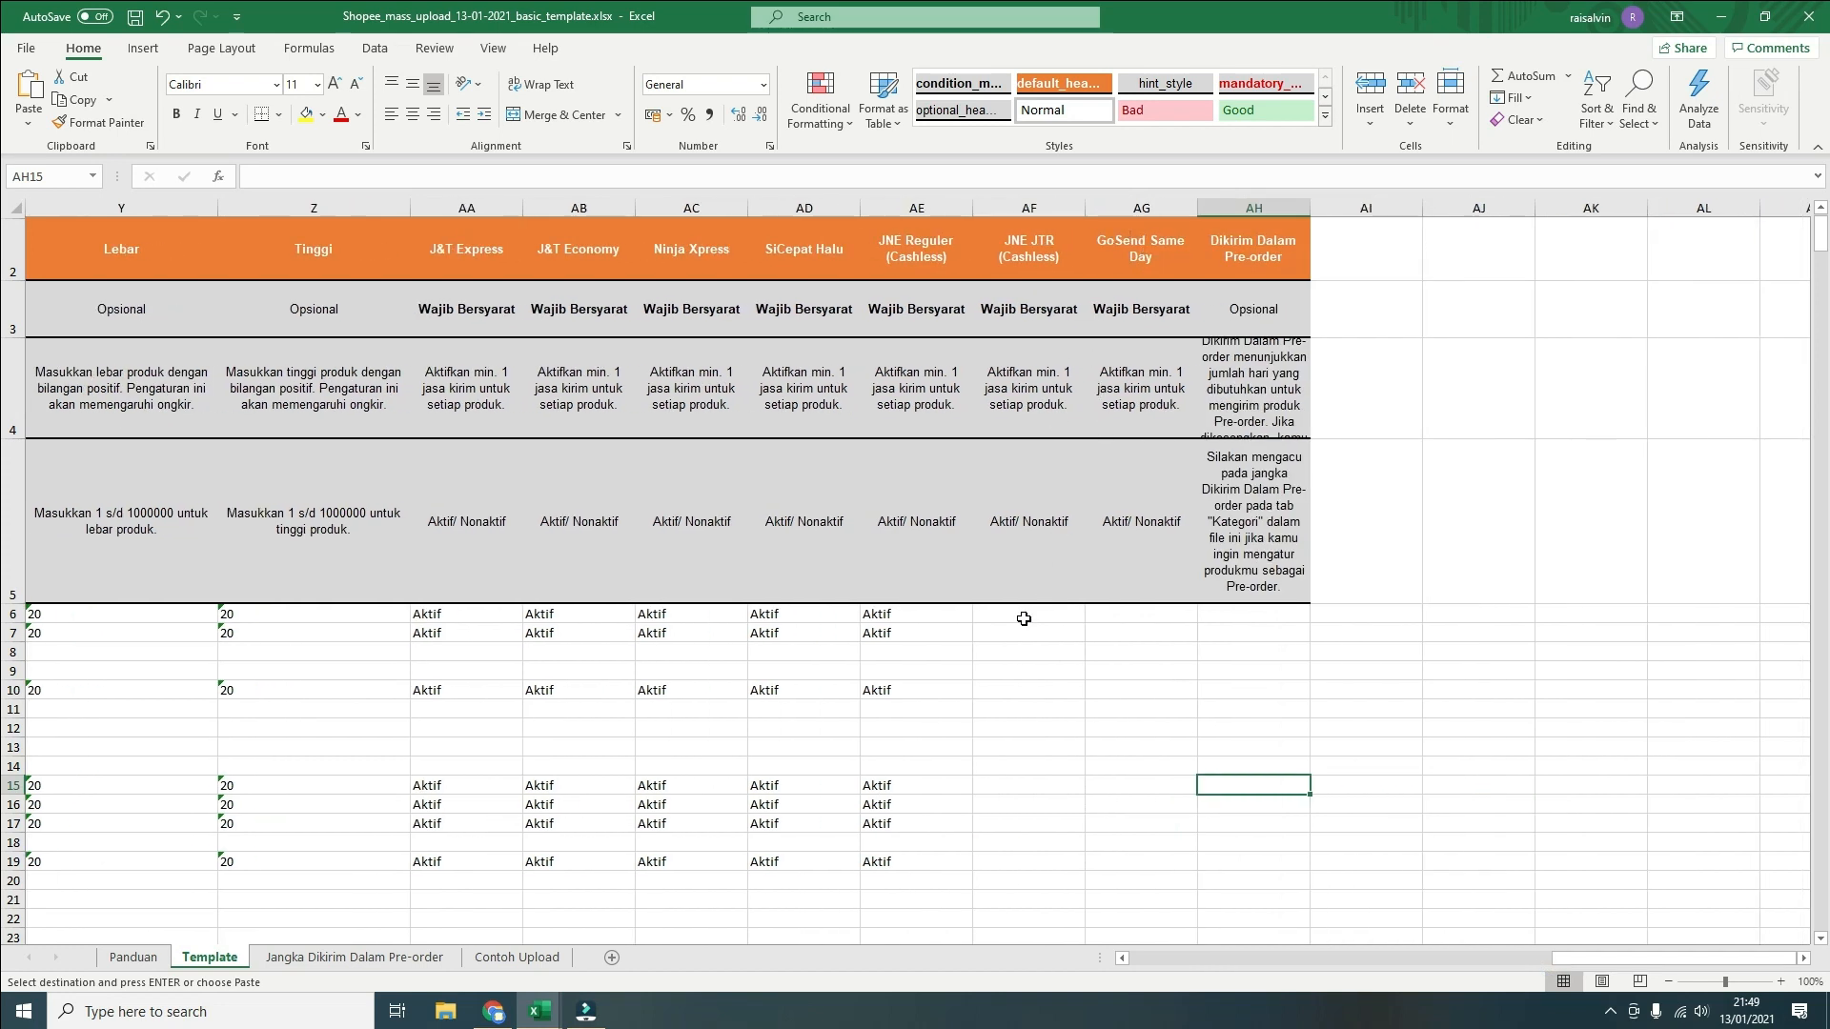
drag(1024, 613, 1113, 608)
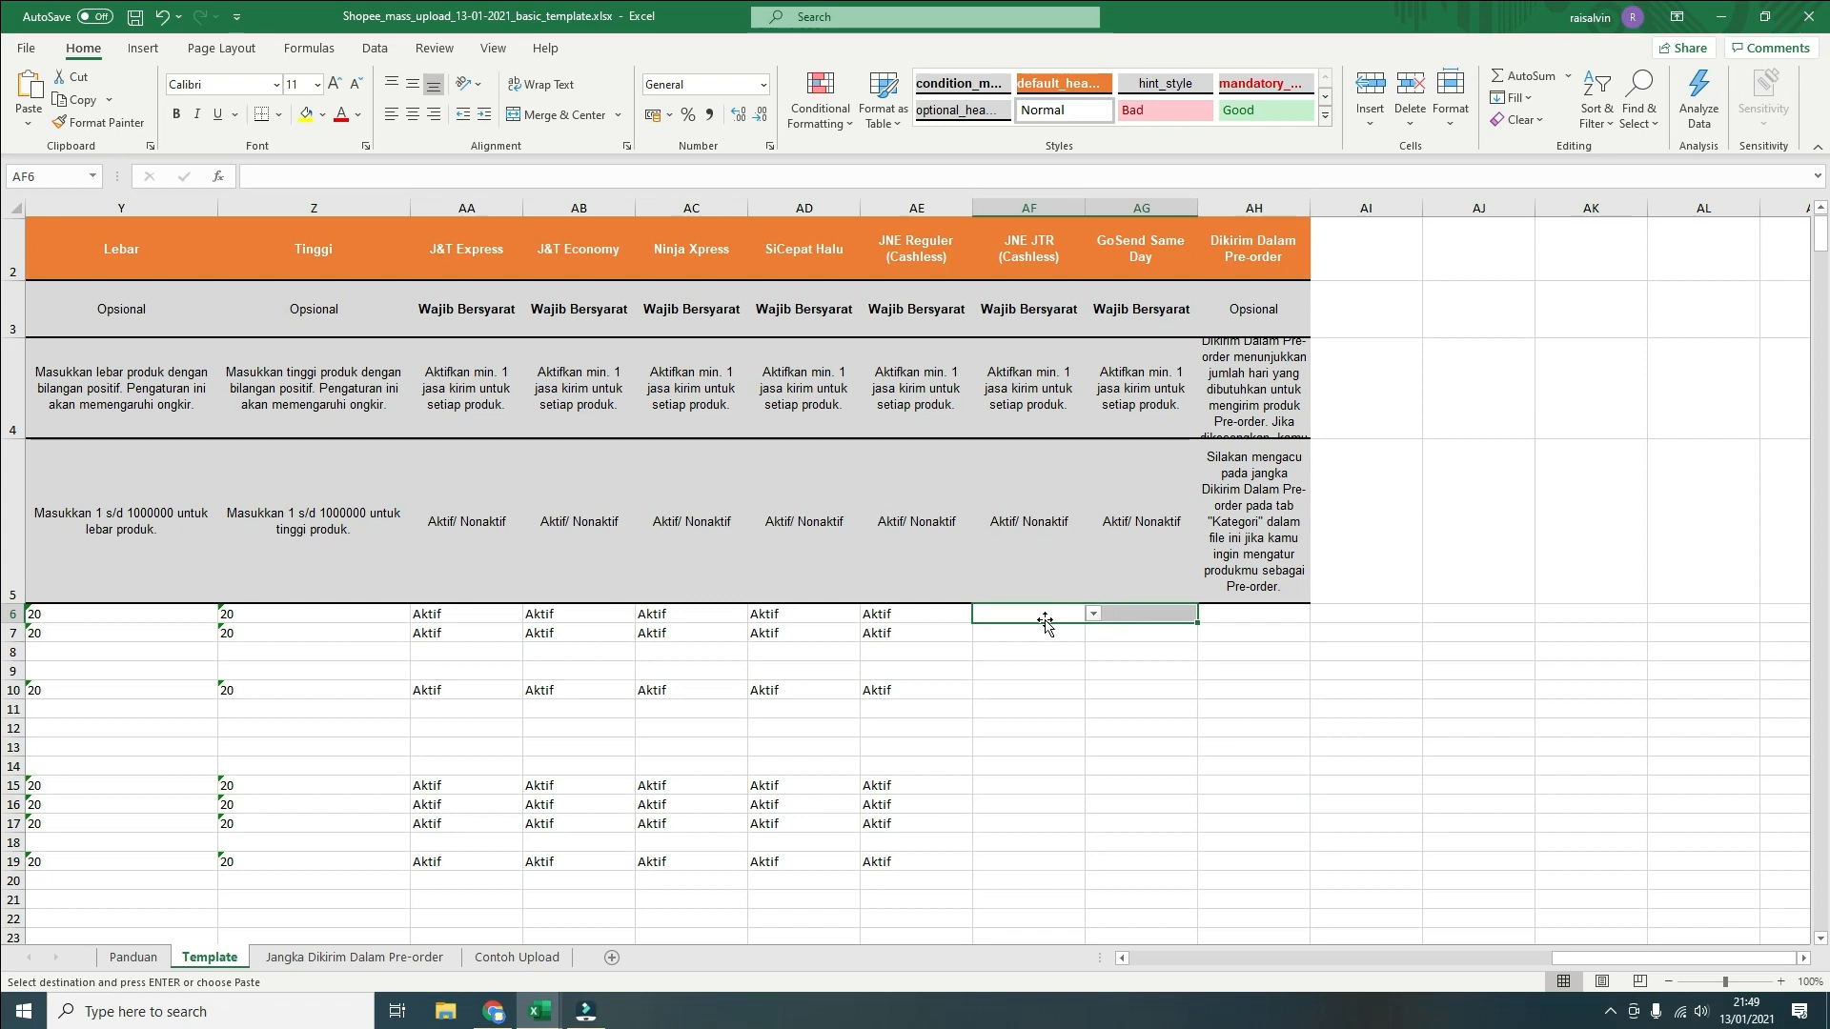
drag(776, 622, 874, 898)
key(ctrl+c)
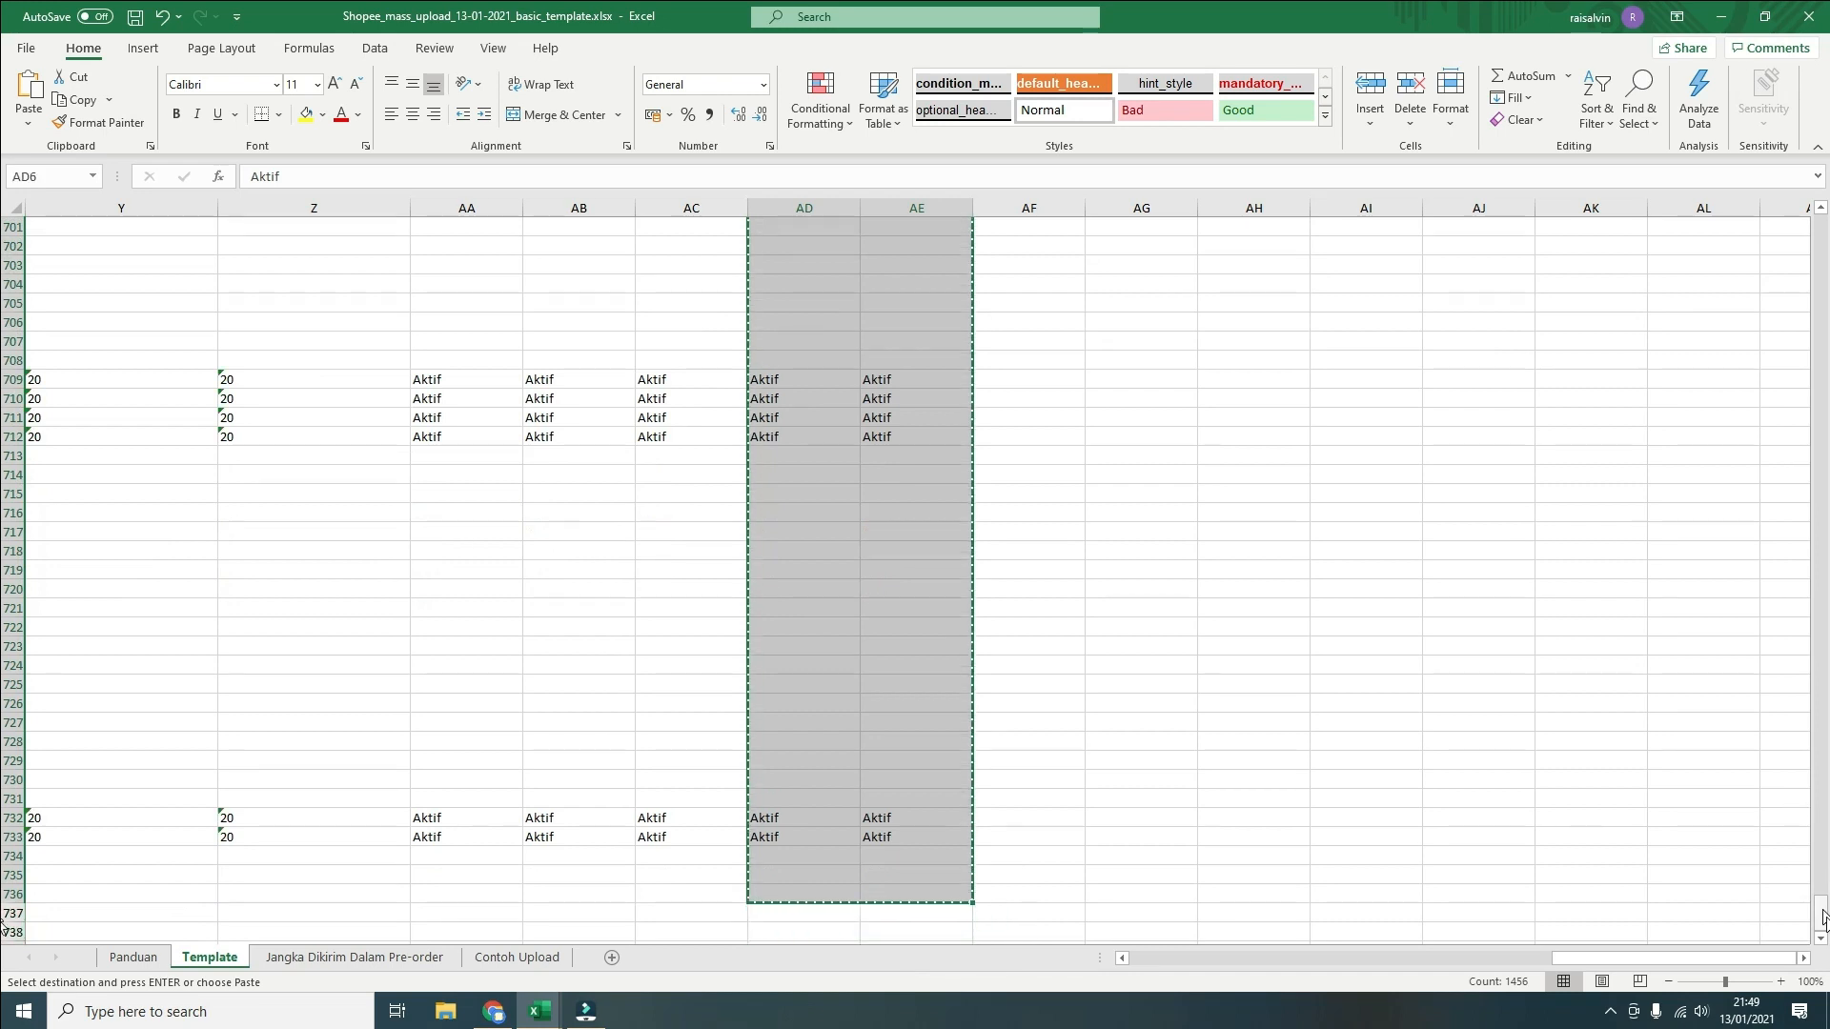
drag(1821, 915, 1820, 207)
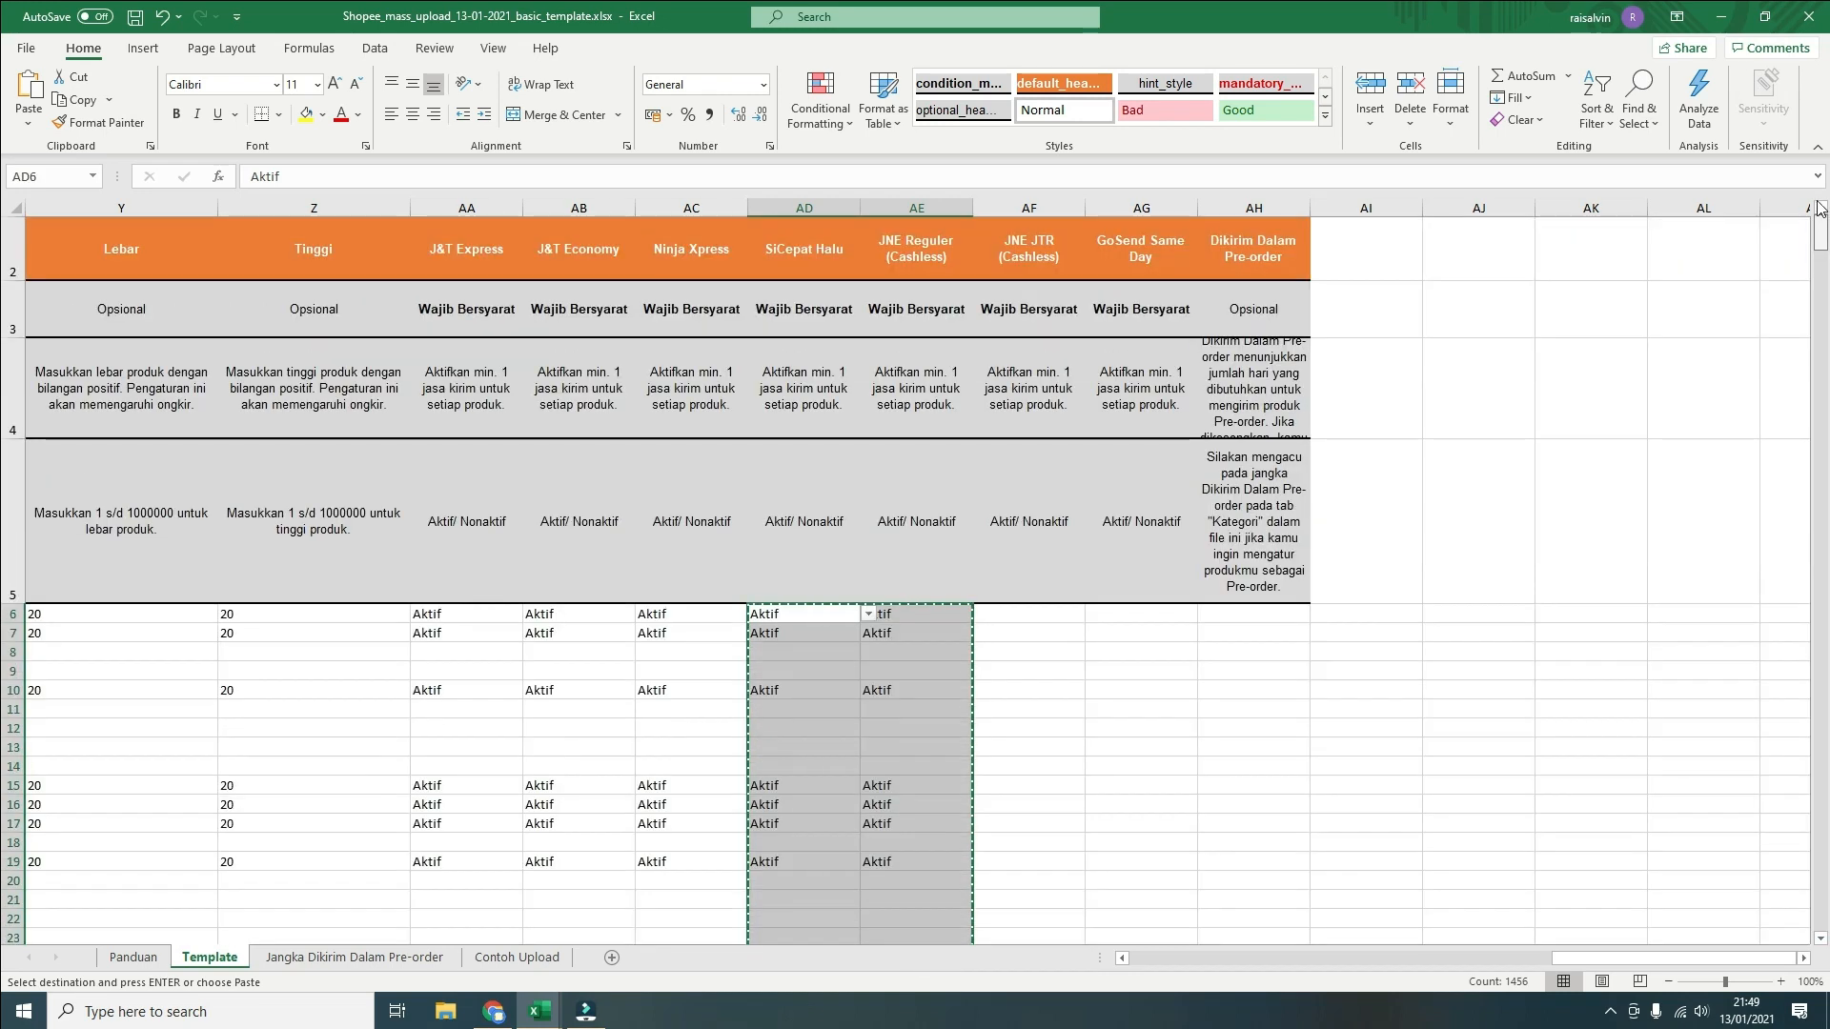
click(1047, 613)
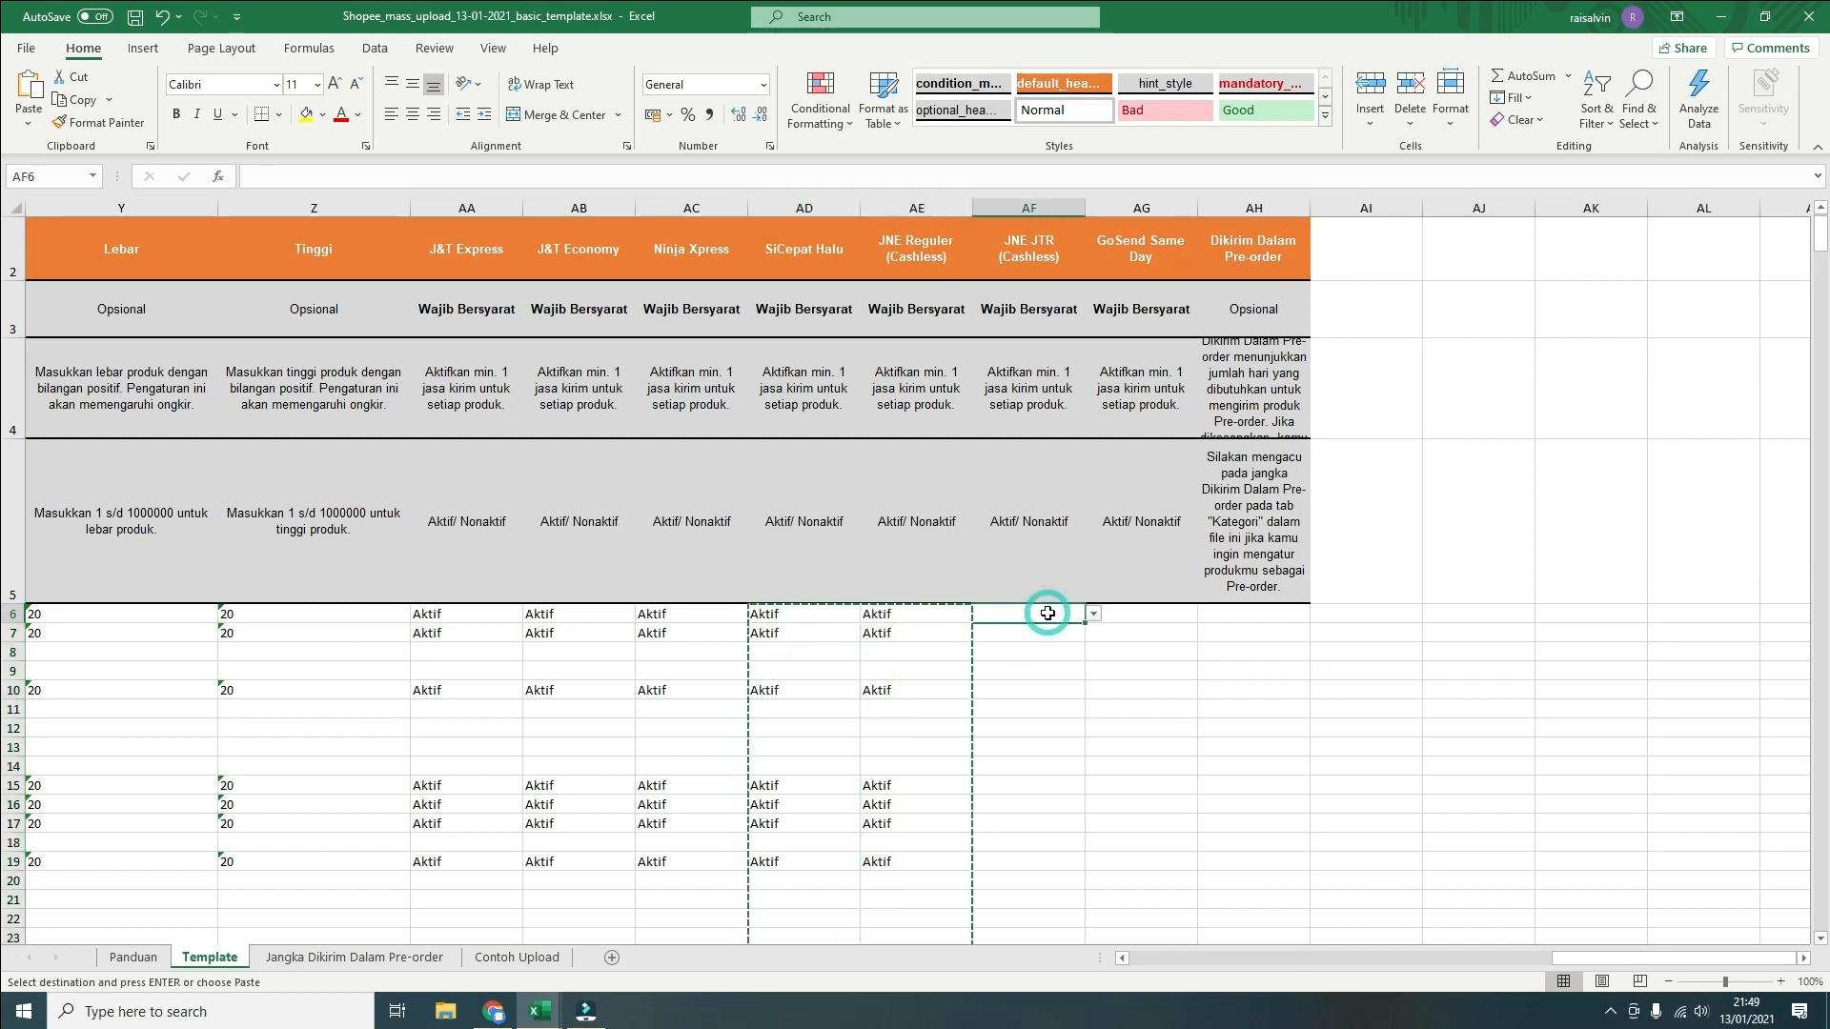
key(ctrl+v)
click(1399, 644)
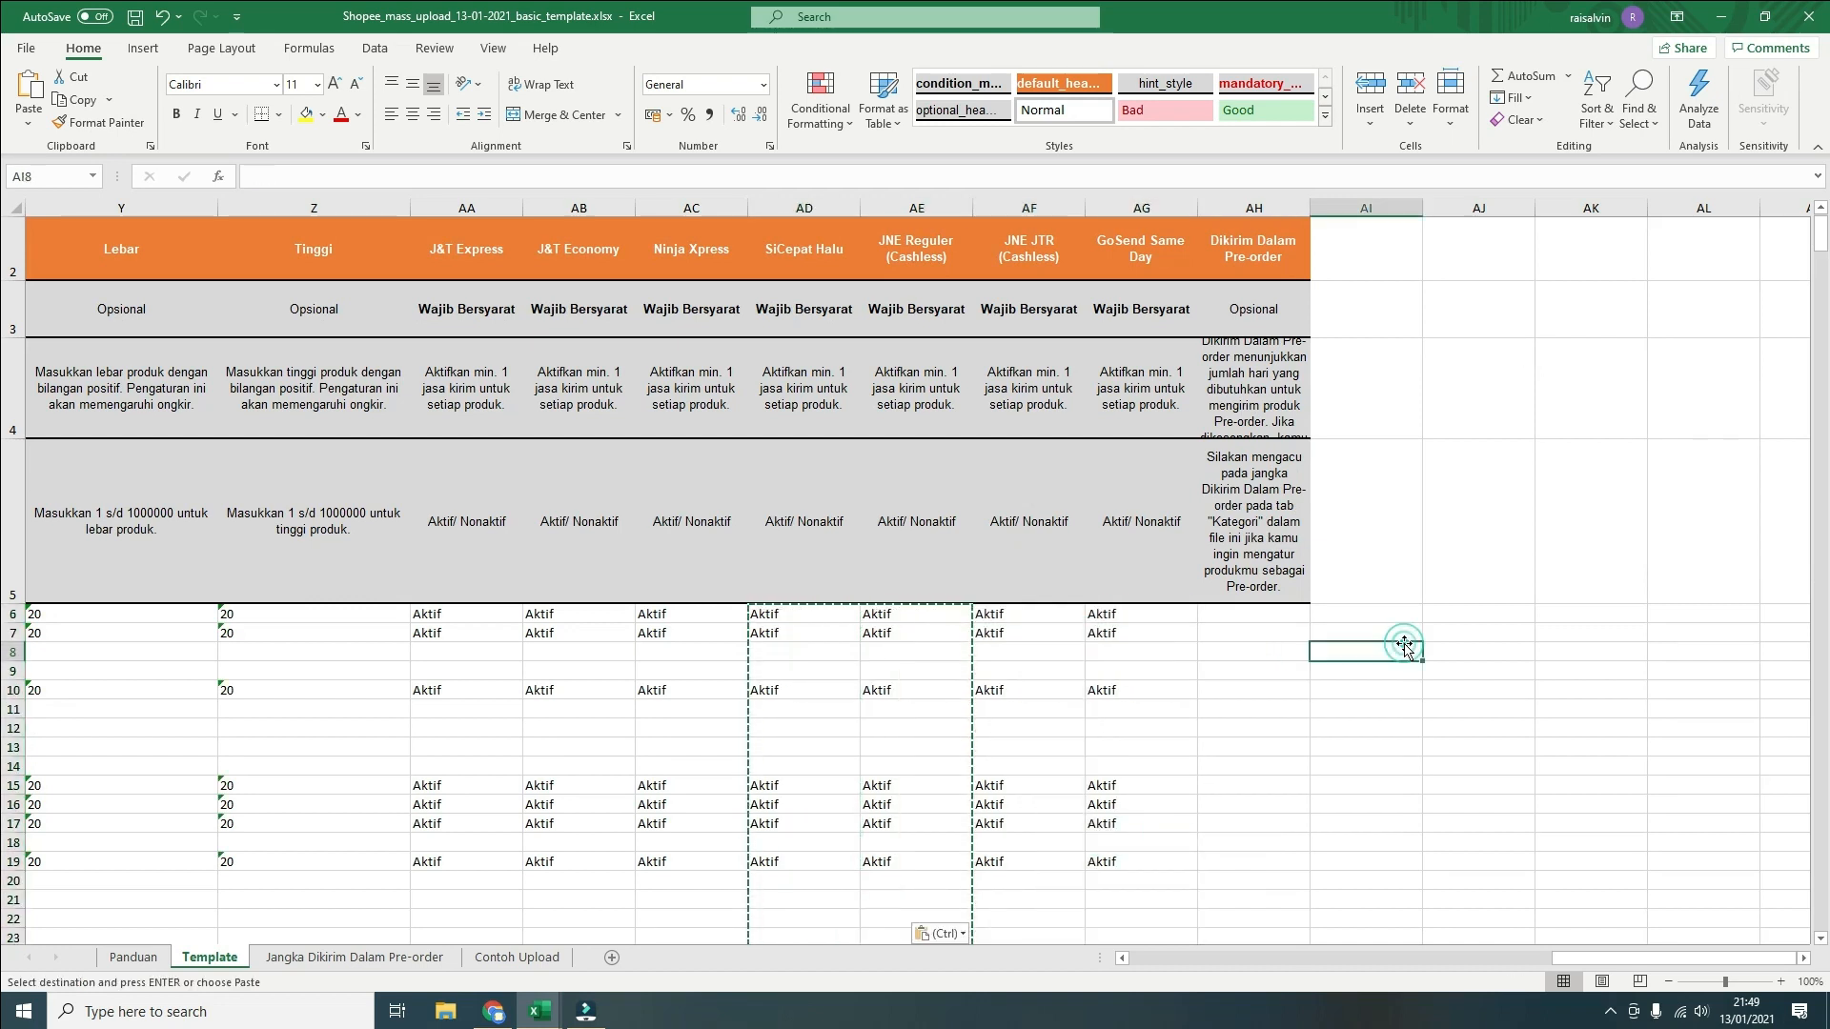
click(1384, 821)
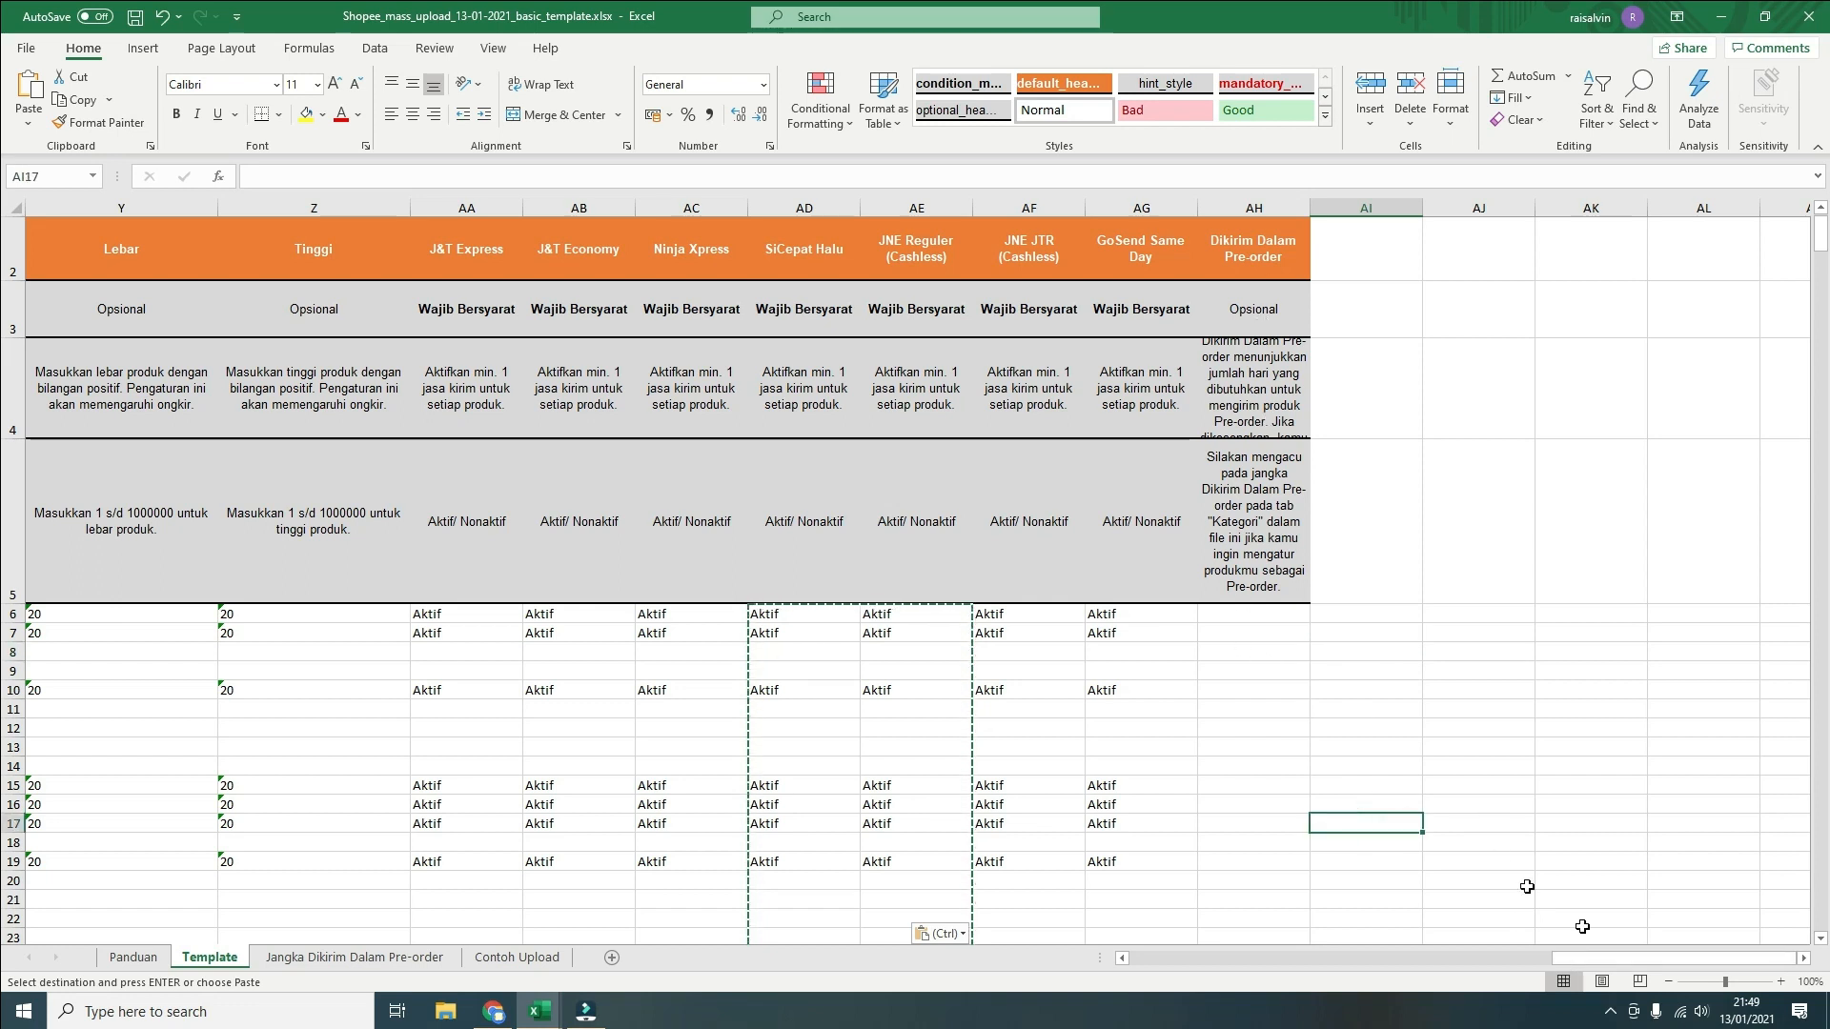
Enter Warna as Nama Variasi 1 in F7 and fill it down through row 14
drag(1601, 958, 1174, 960)
click(1106, 255)
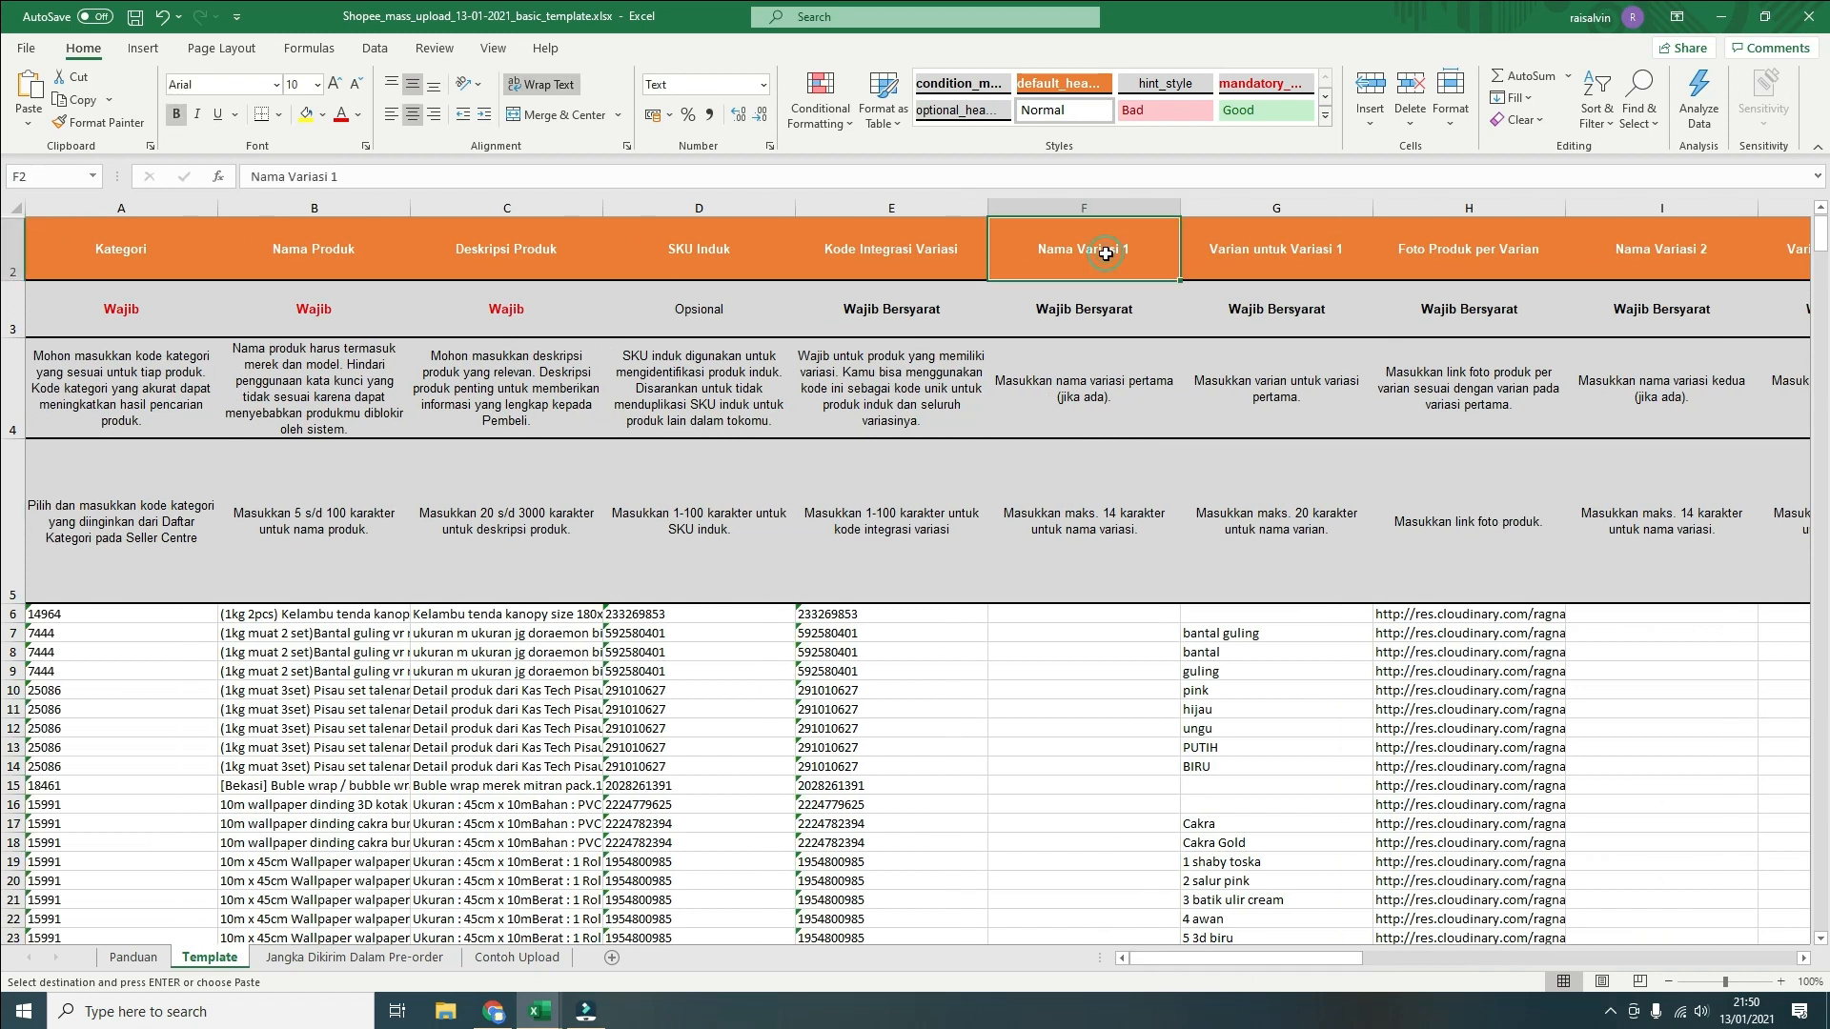
key(ctrl+shift+Down)
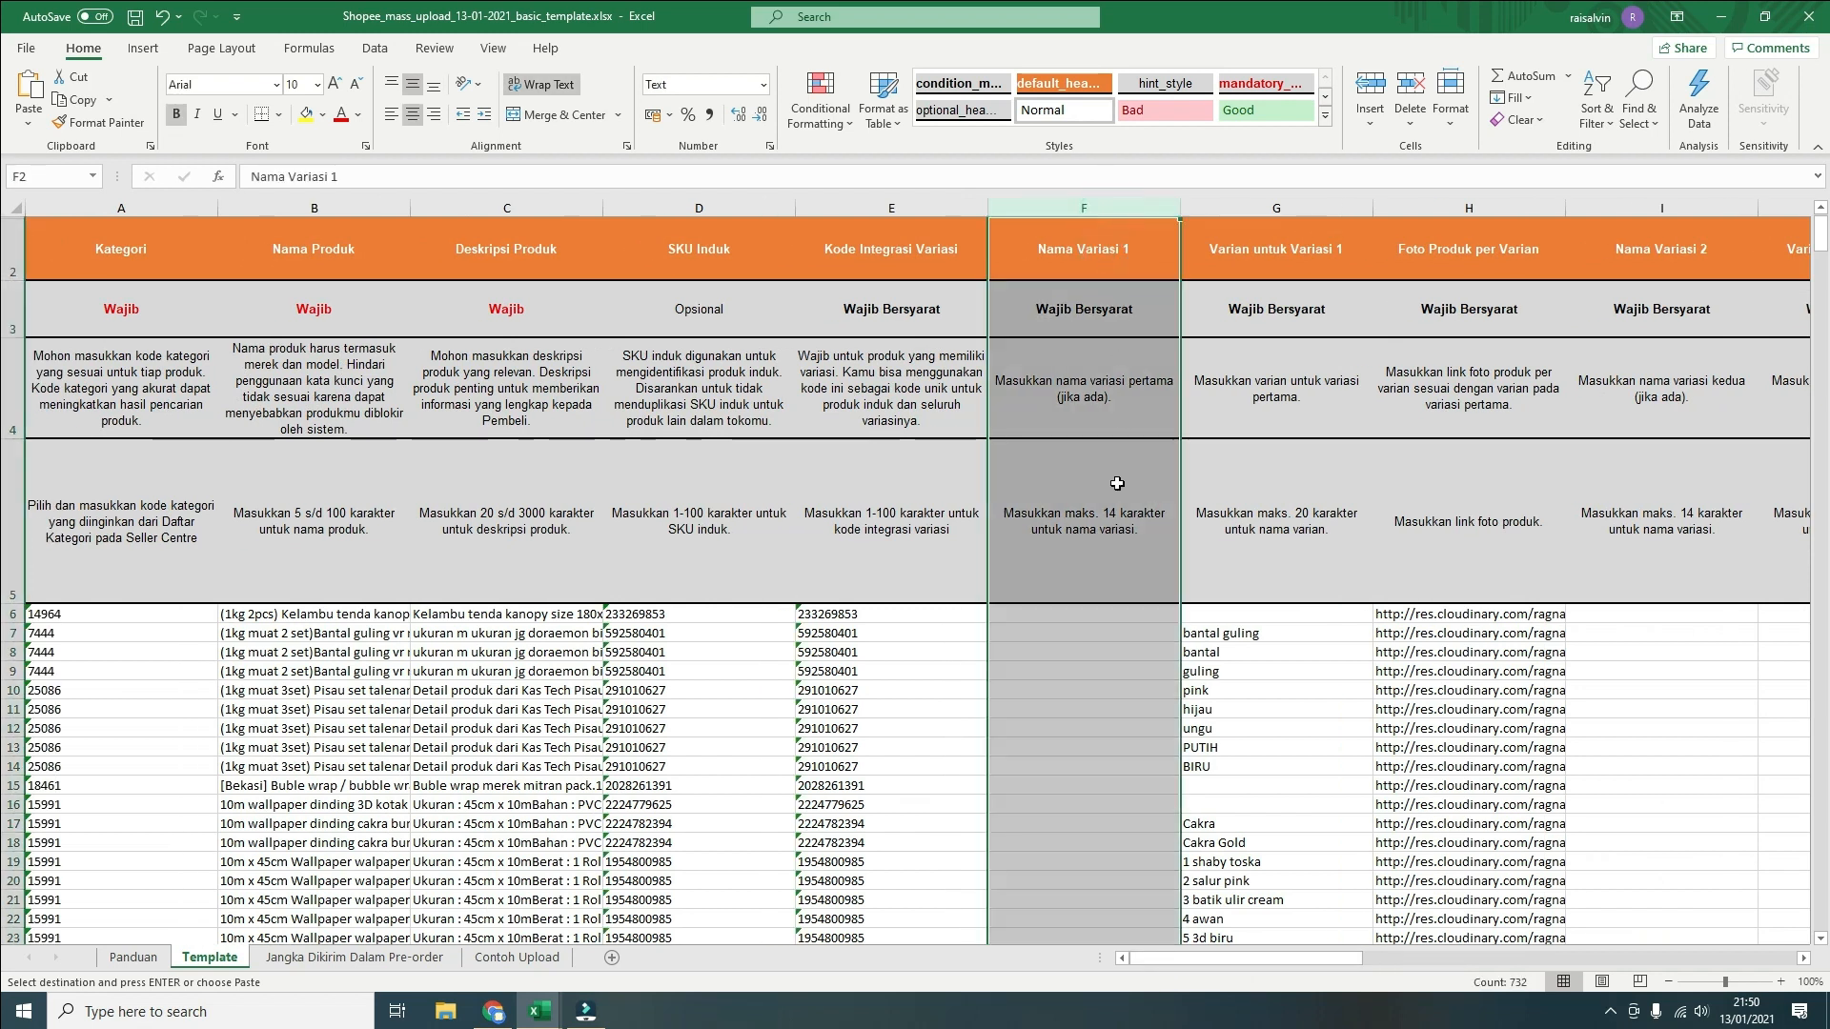
click(1125, 632)
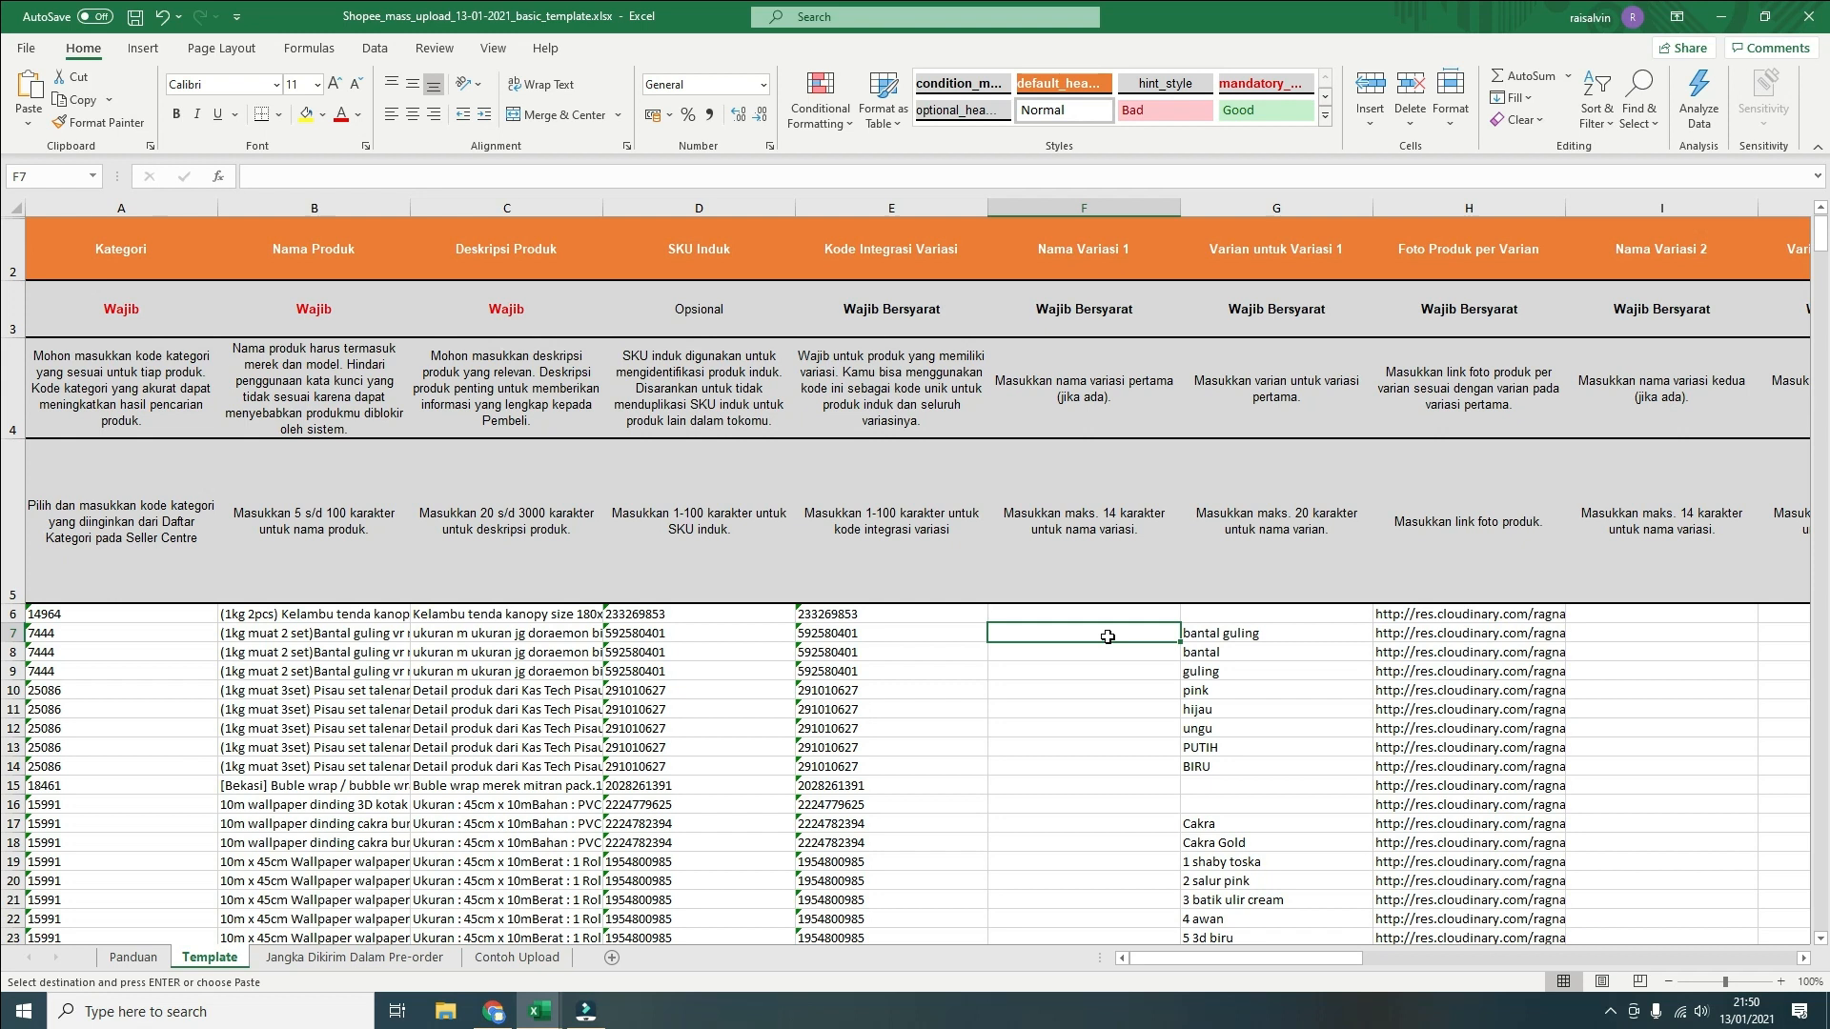
scroll(1115, 659, down, 1)
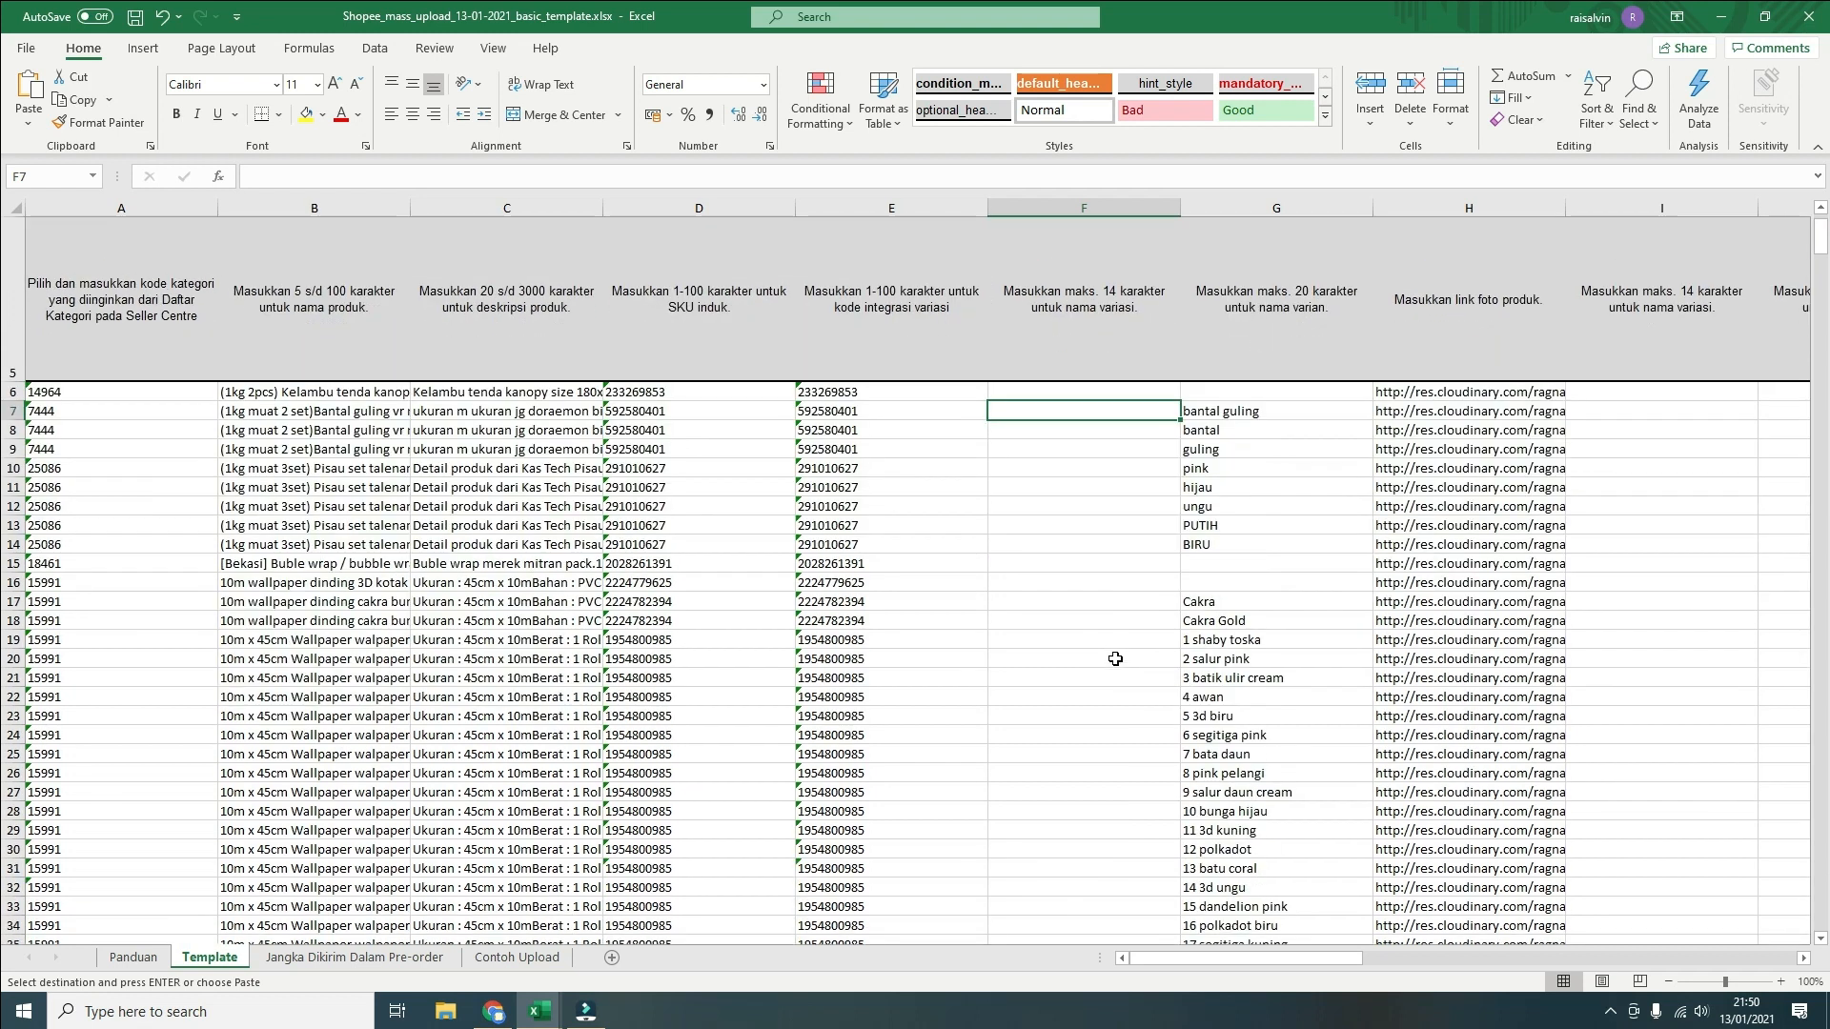
scroll(1125, 657, up, 1)
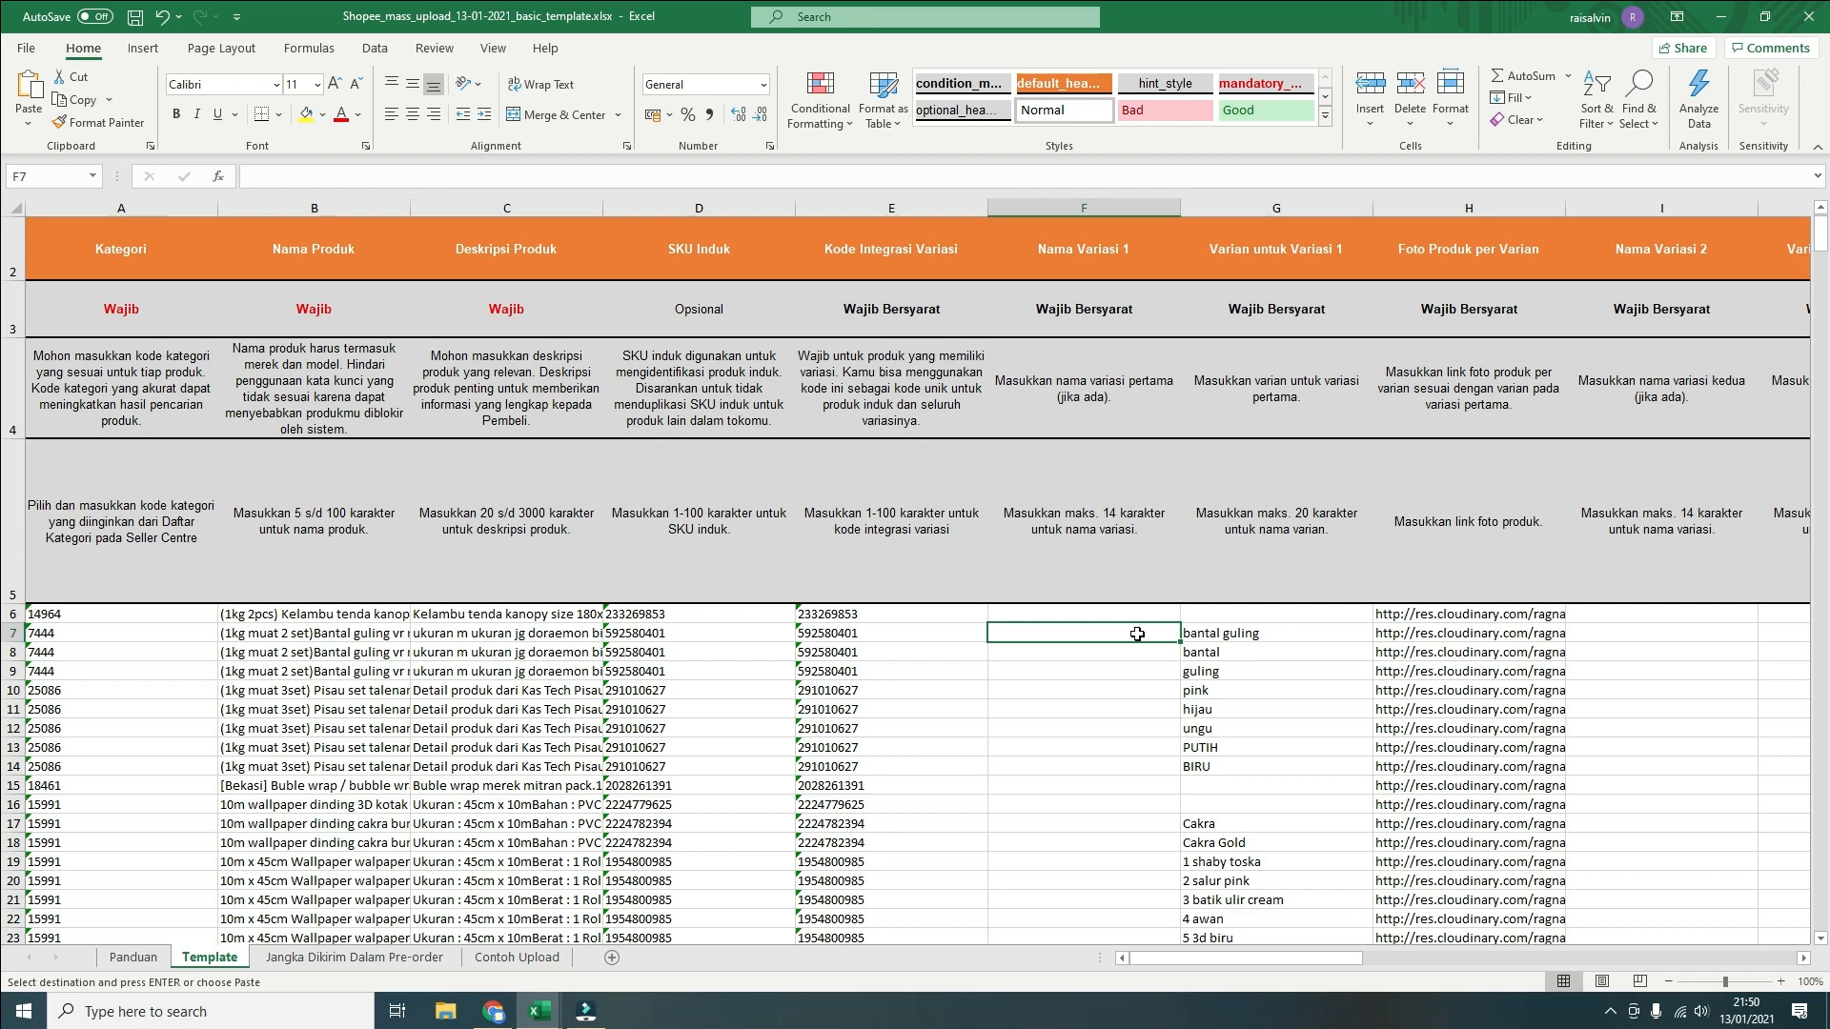
text(Warna)
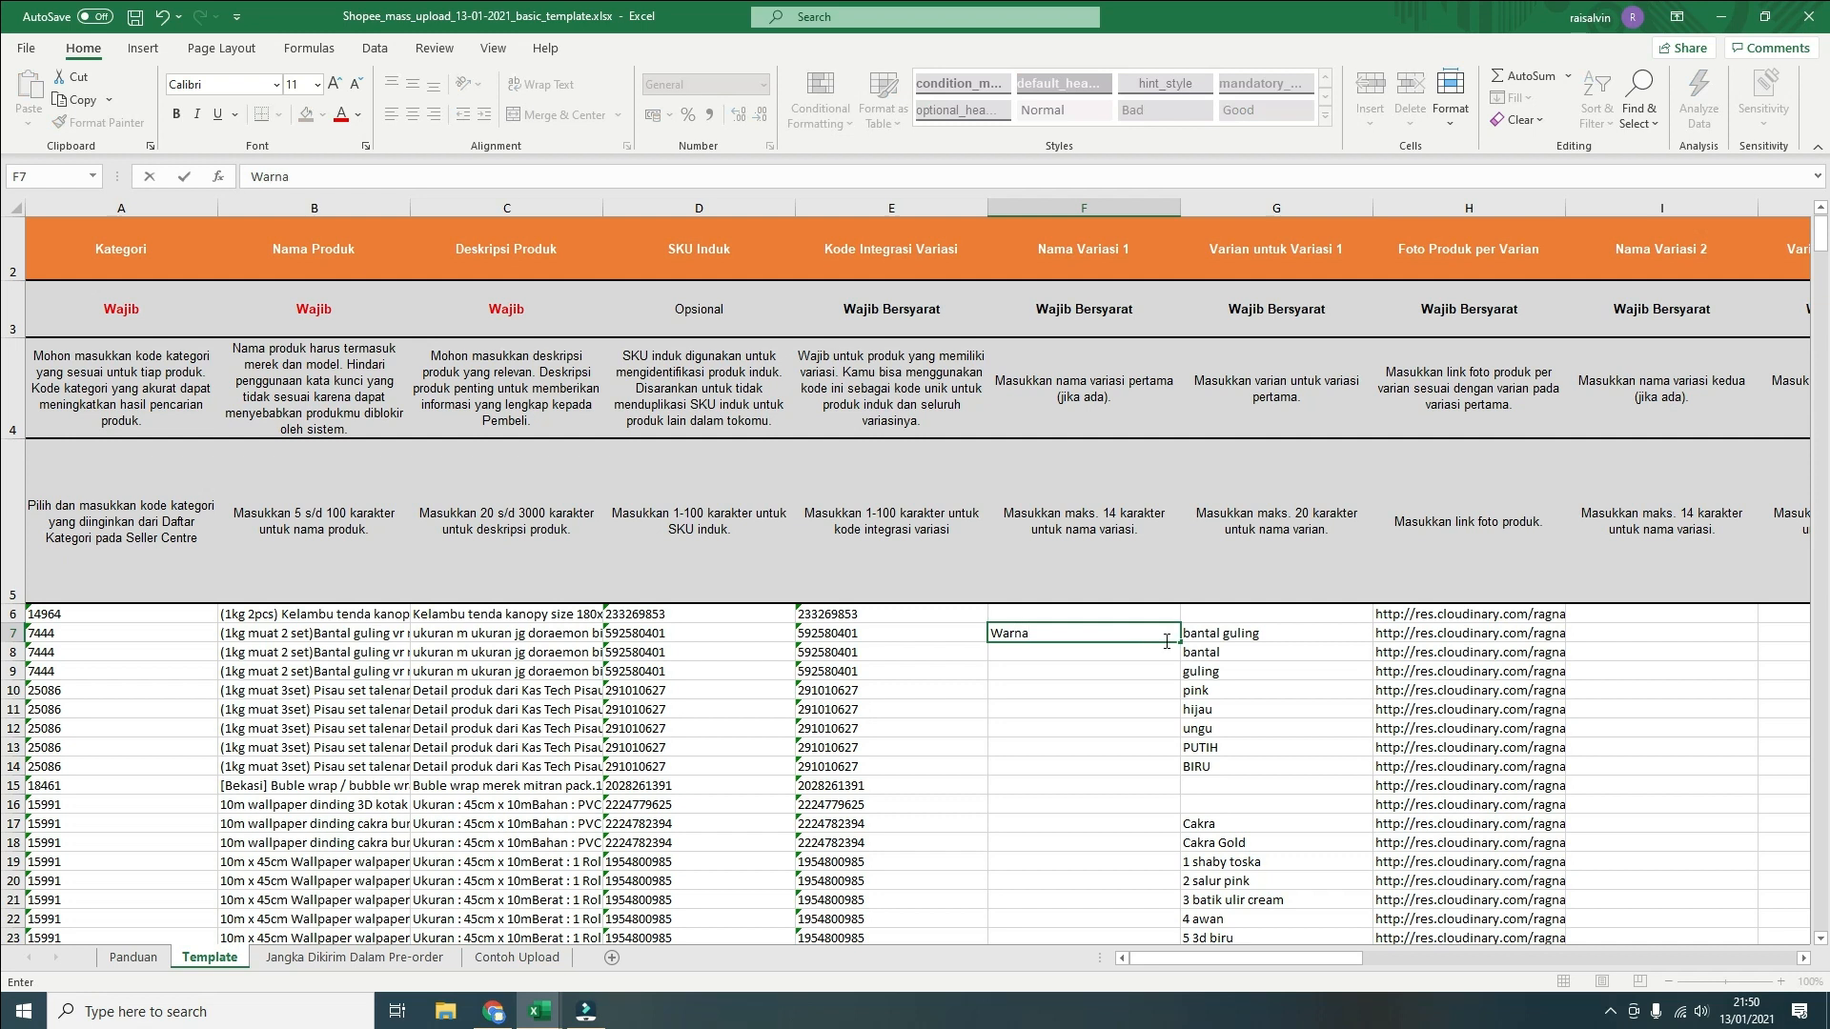
drag(1180, 644, 1177, 778)
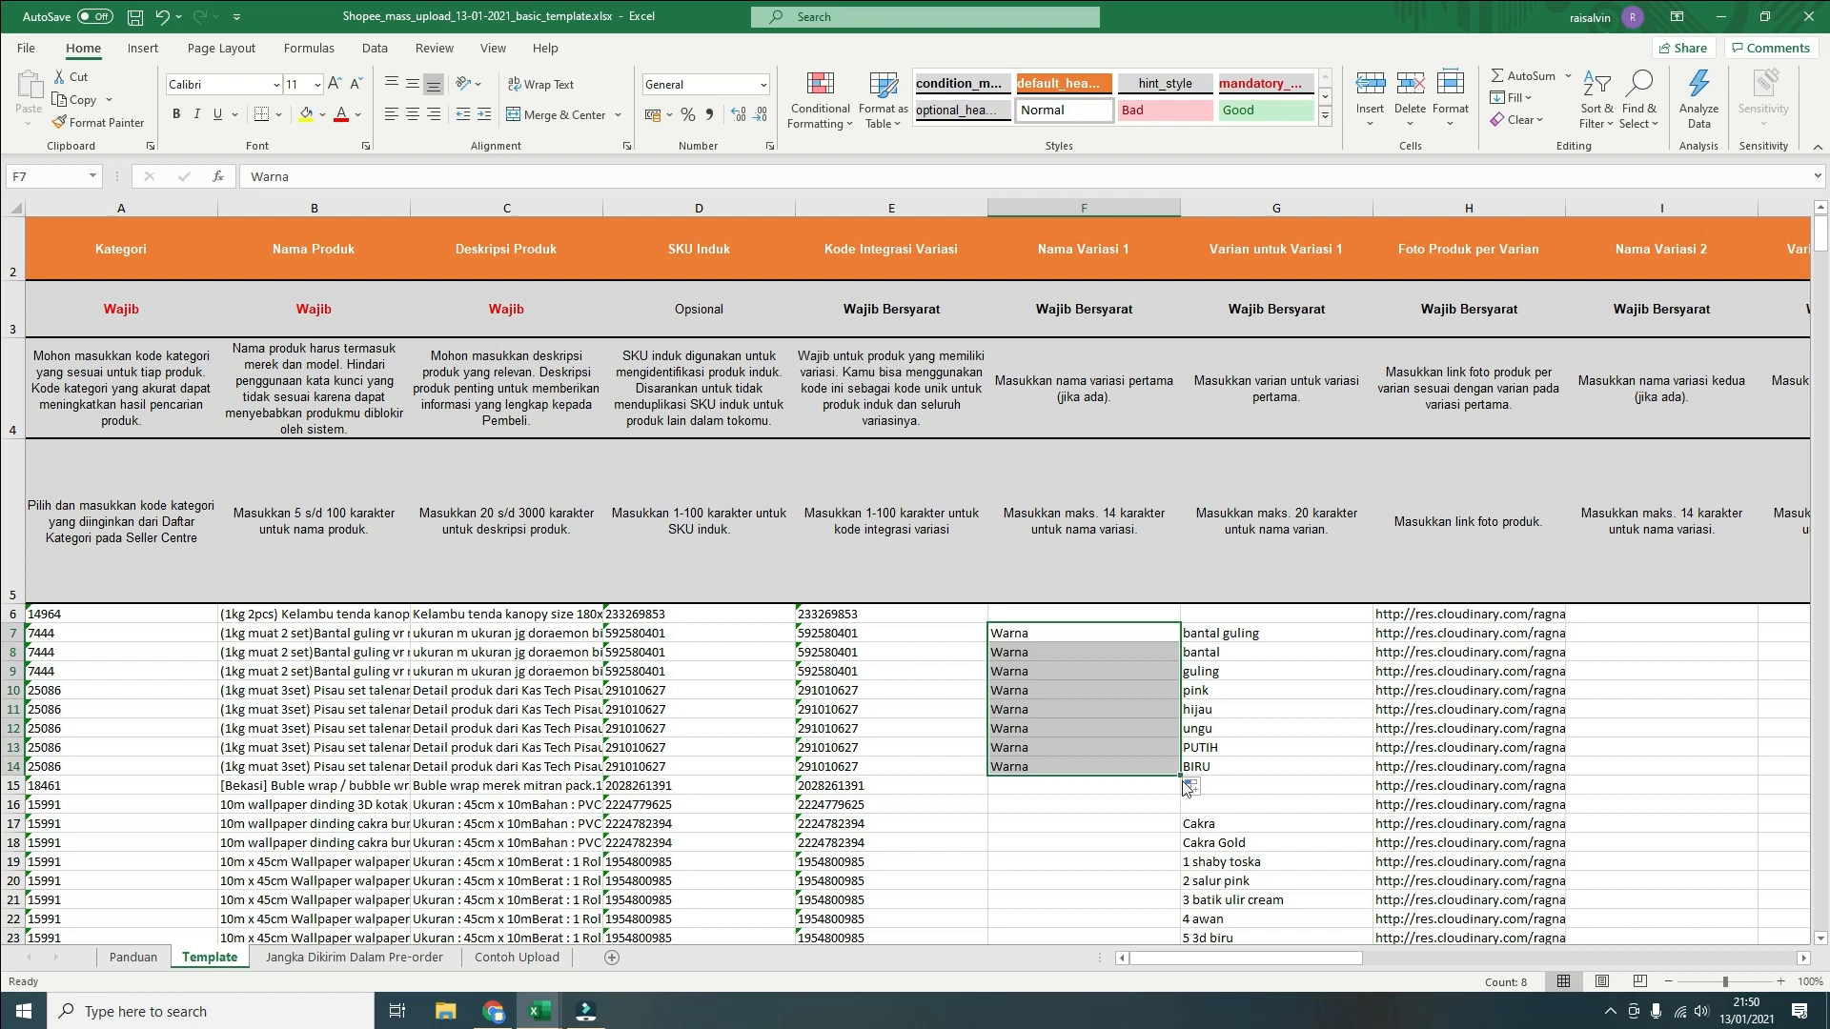
click(1256, 791)
click(1249, 805)
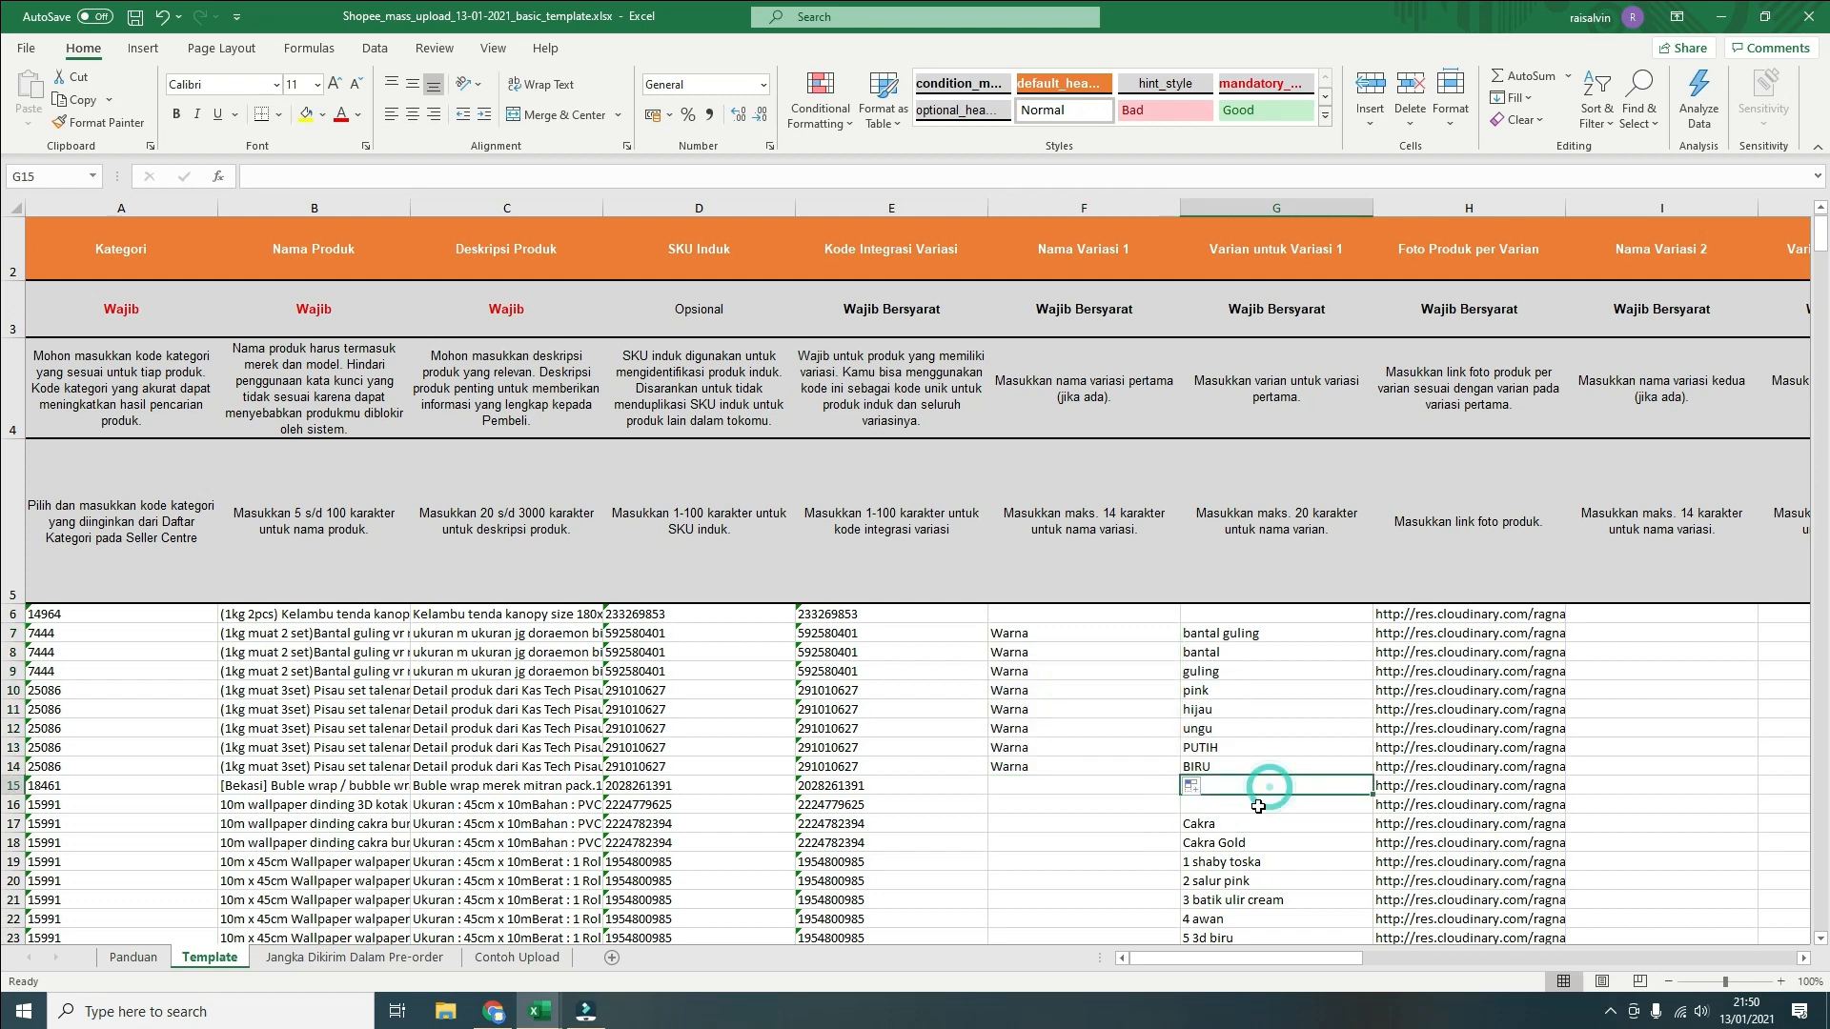
click(1155, 812)
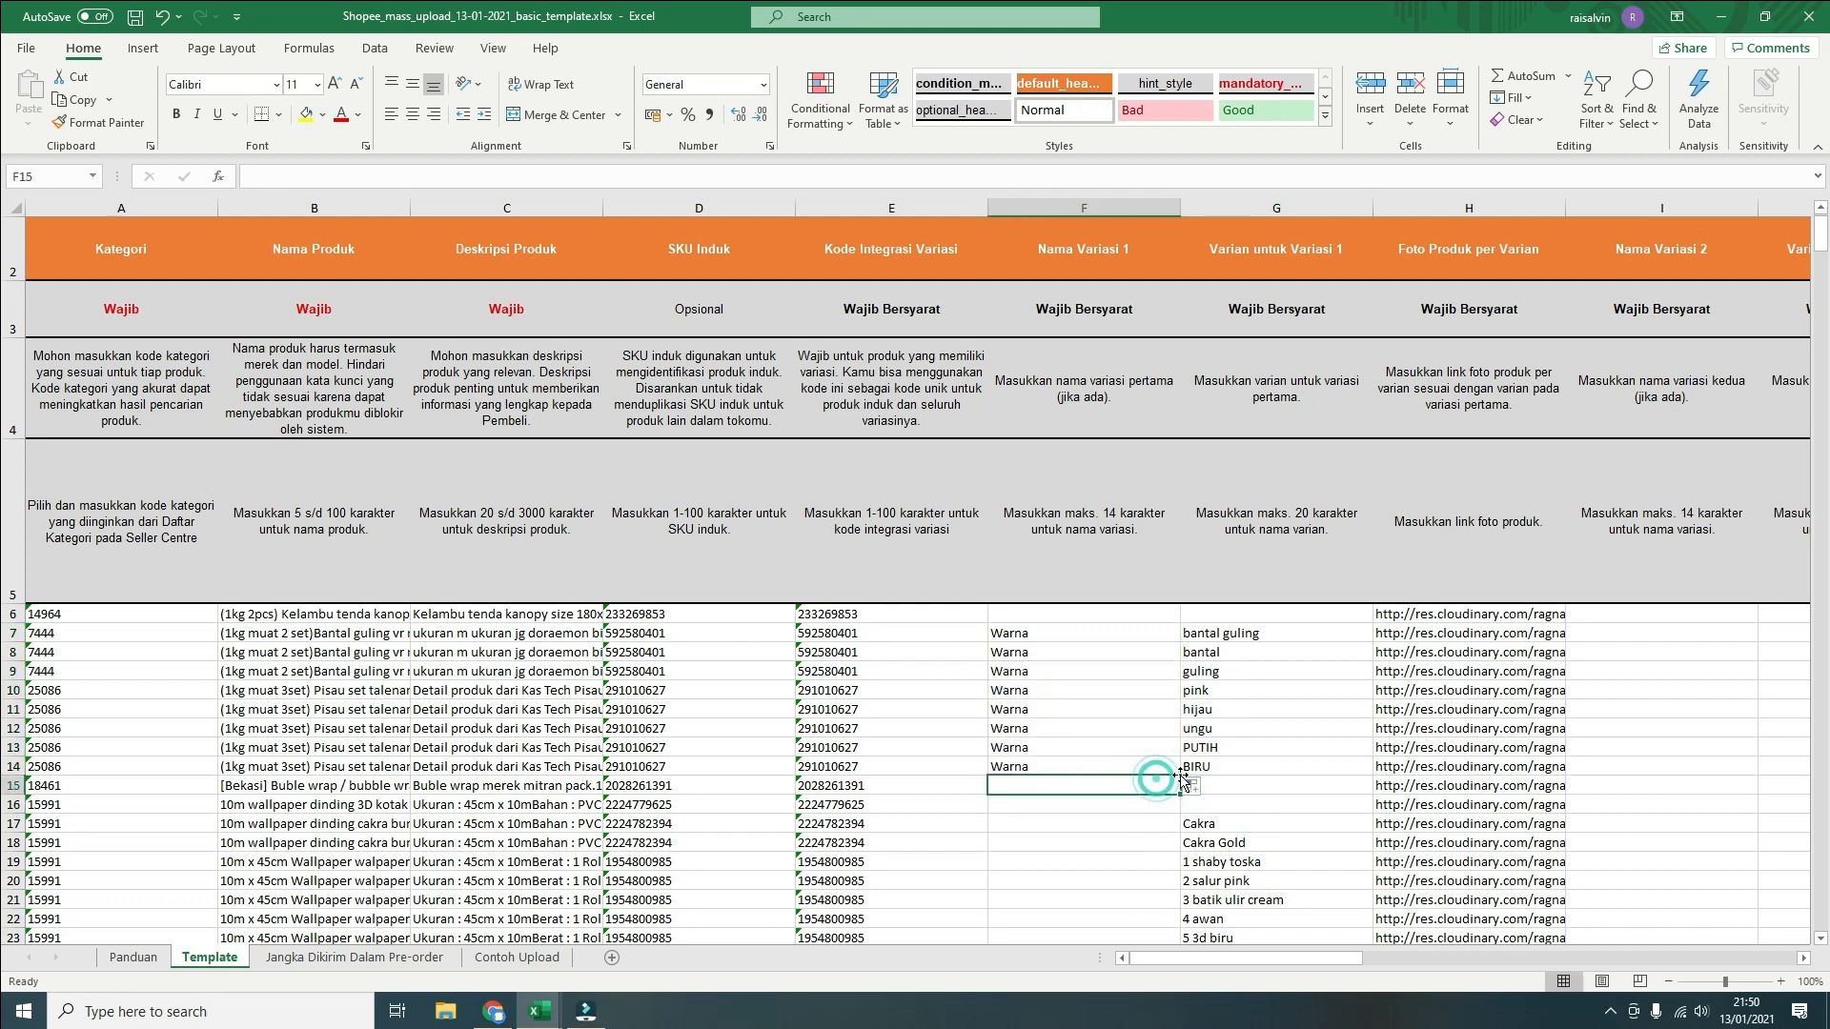
click(1151, 787)
scroll(1222, 787, down, 2)
scroll(1222, 787, up, 2)
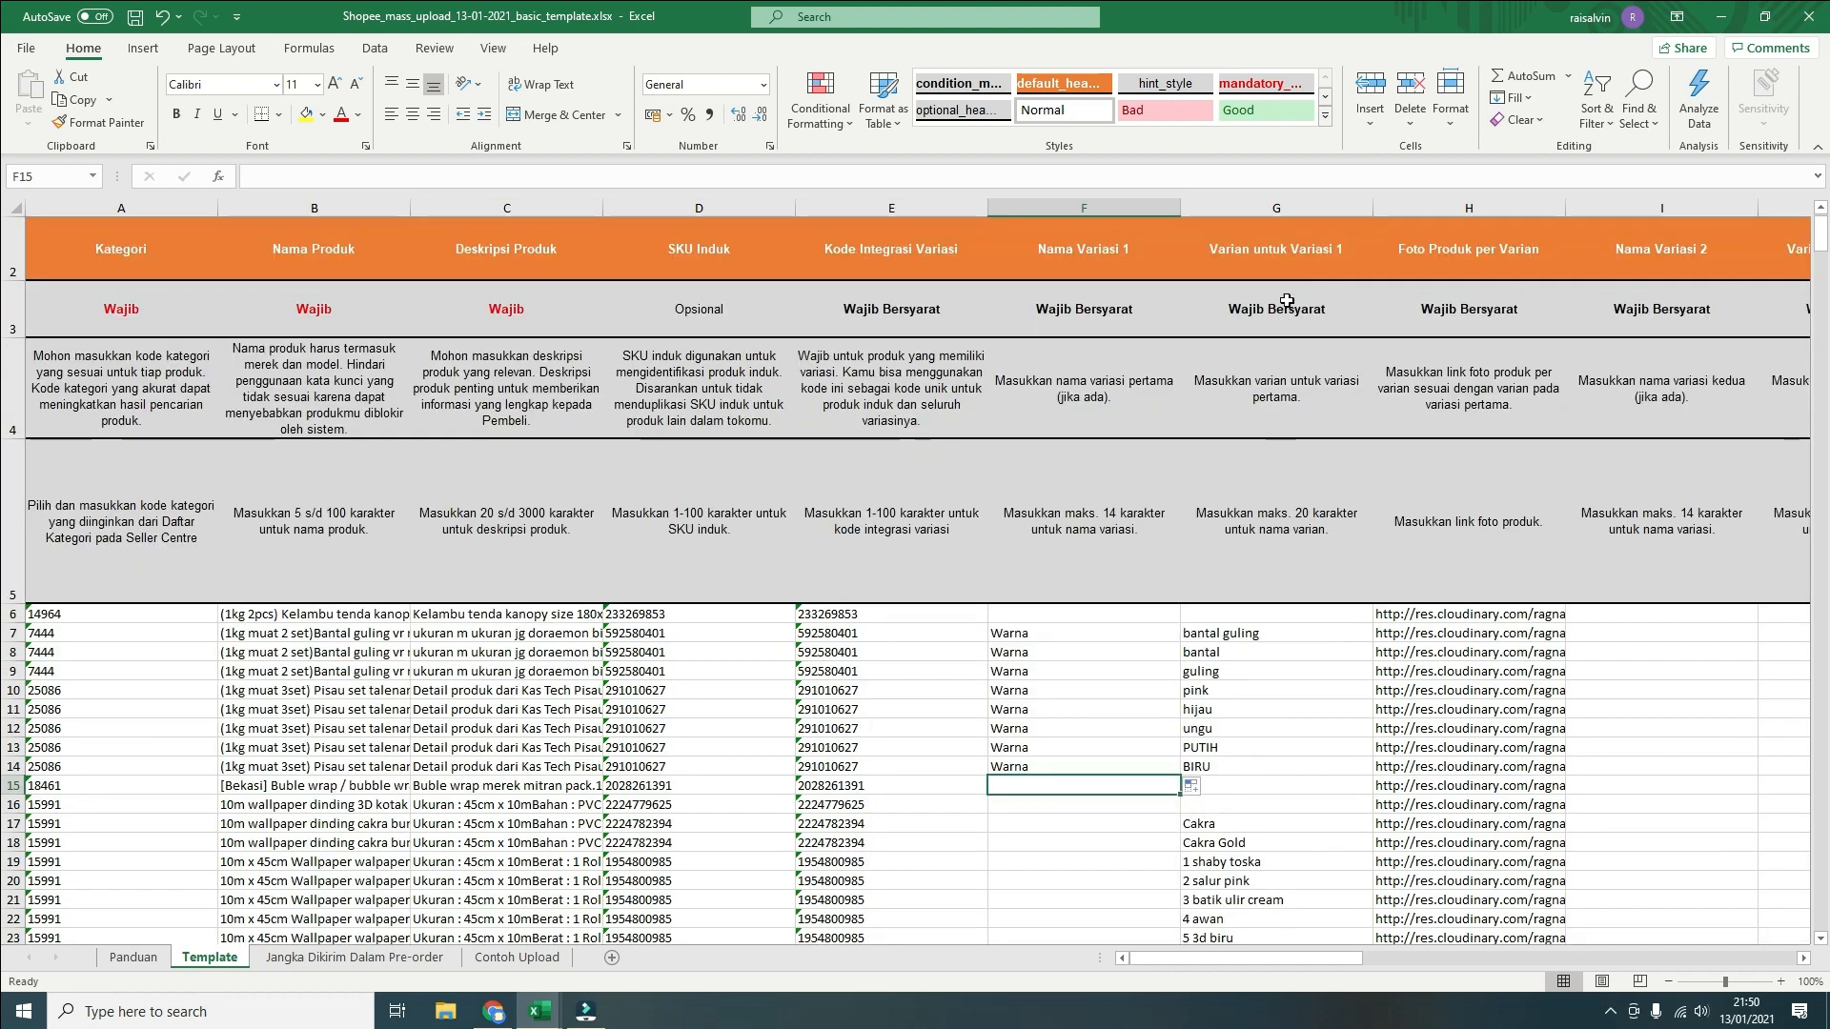
Enter Warna as Nama Variasi 1 for the wallpaper variants from Cakra to 20 serat kayu garis, rows 17 to 38
click(1295, 255)
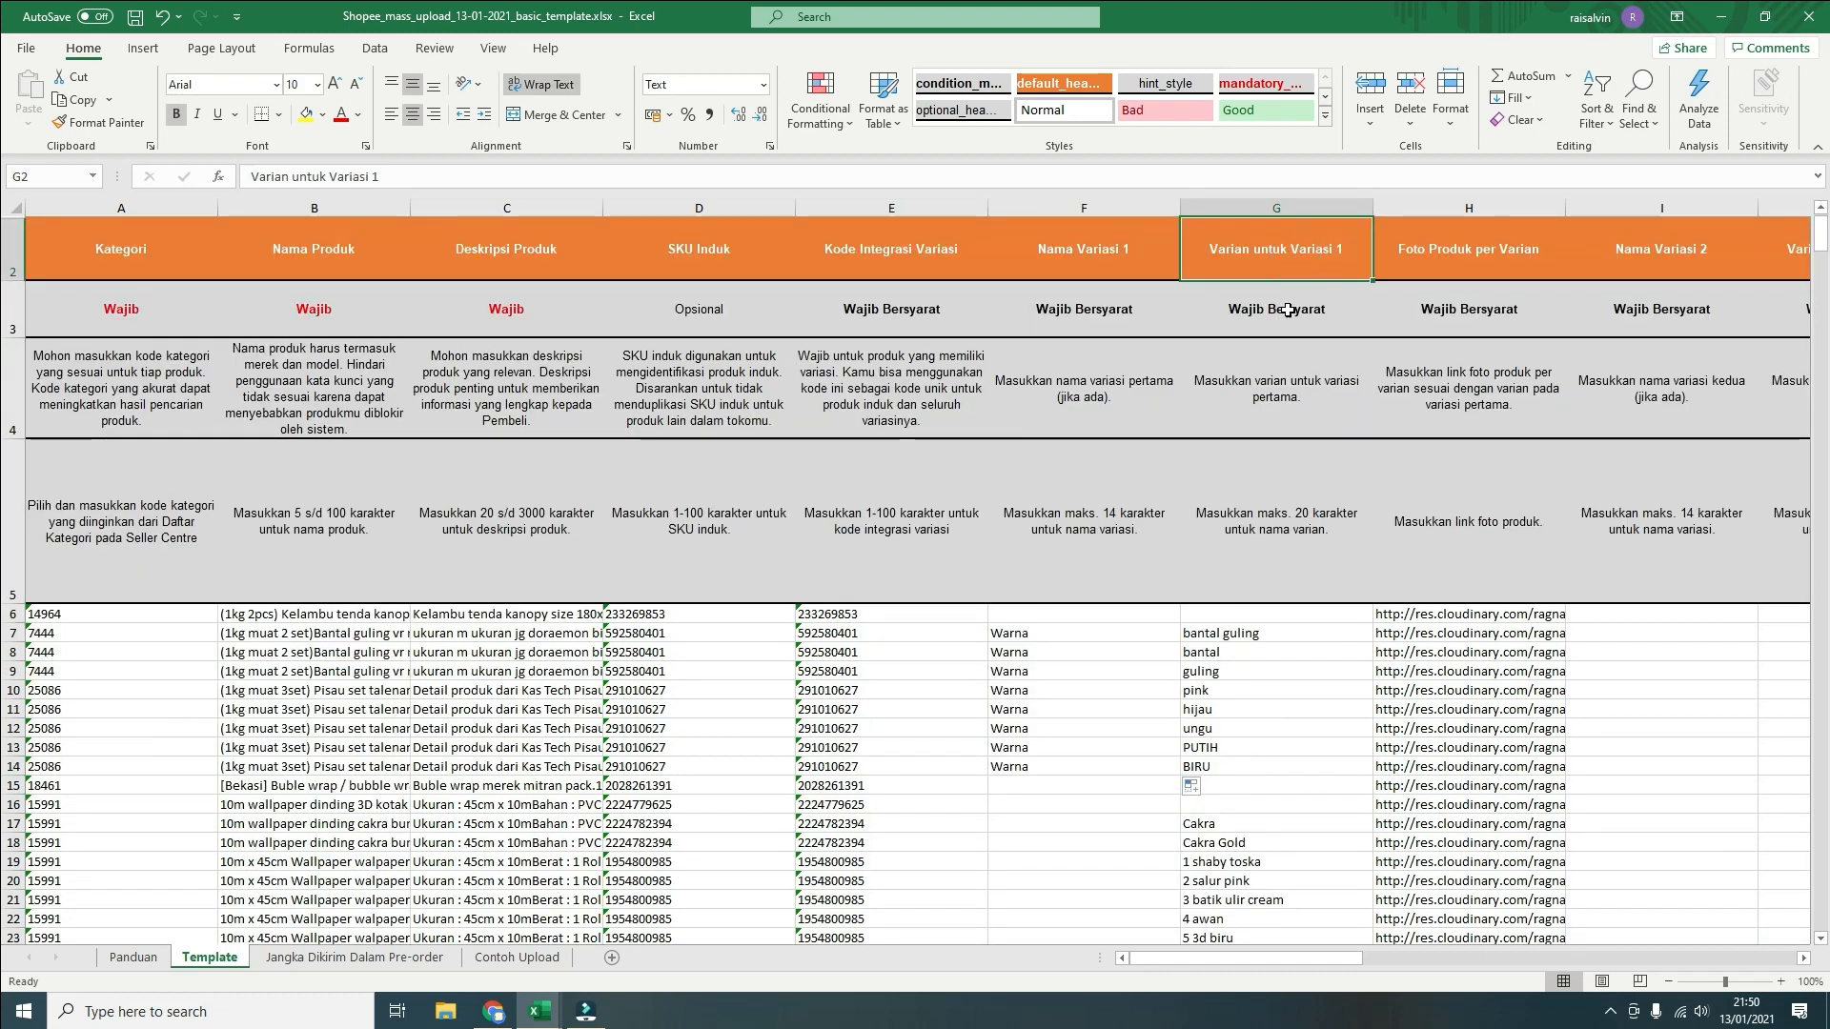
scroll(1255, 413, down, 1)
scroll(1256, 413, down, 3)
drag(1230, 284, 1238, 684)
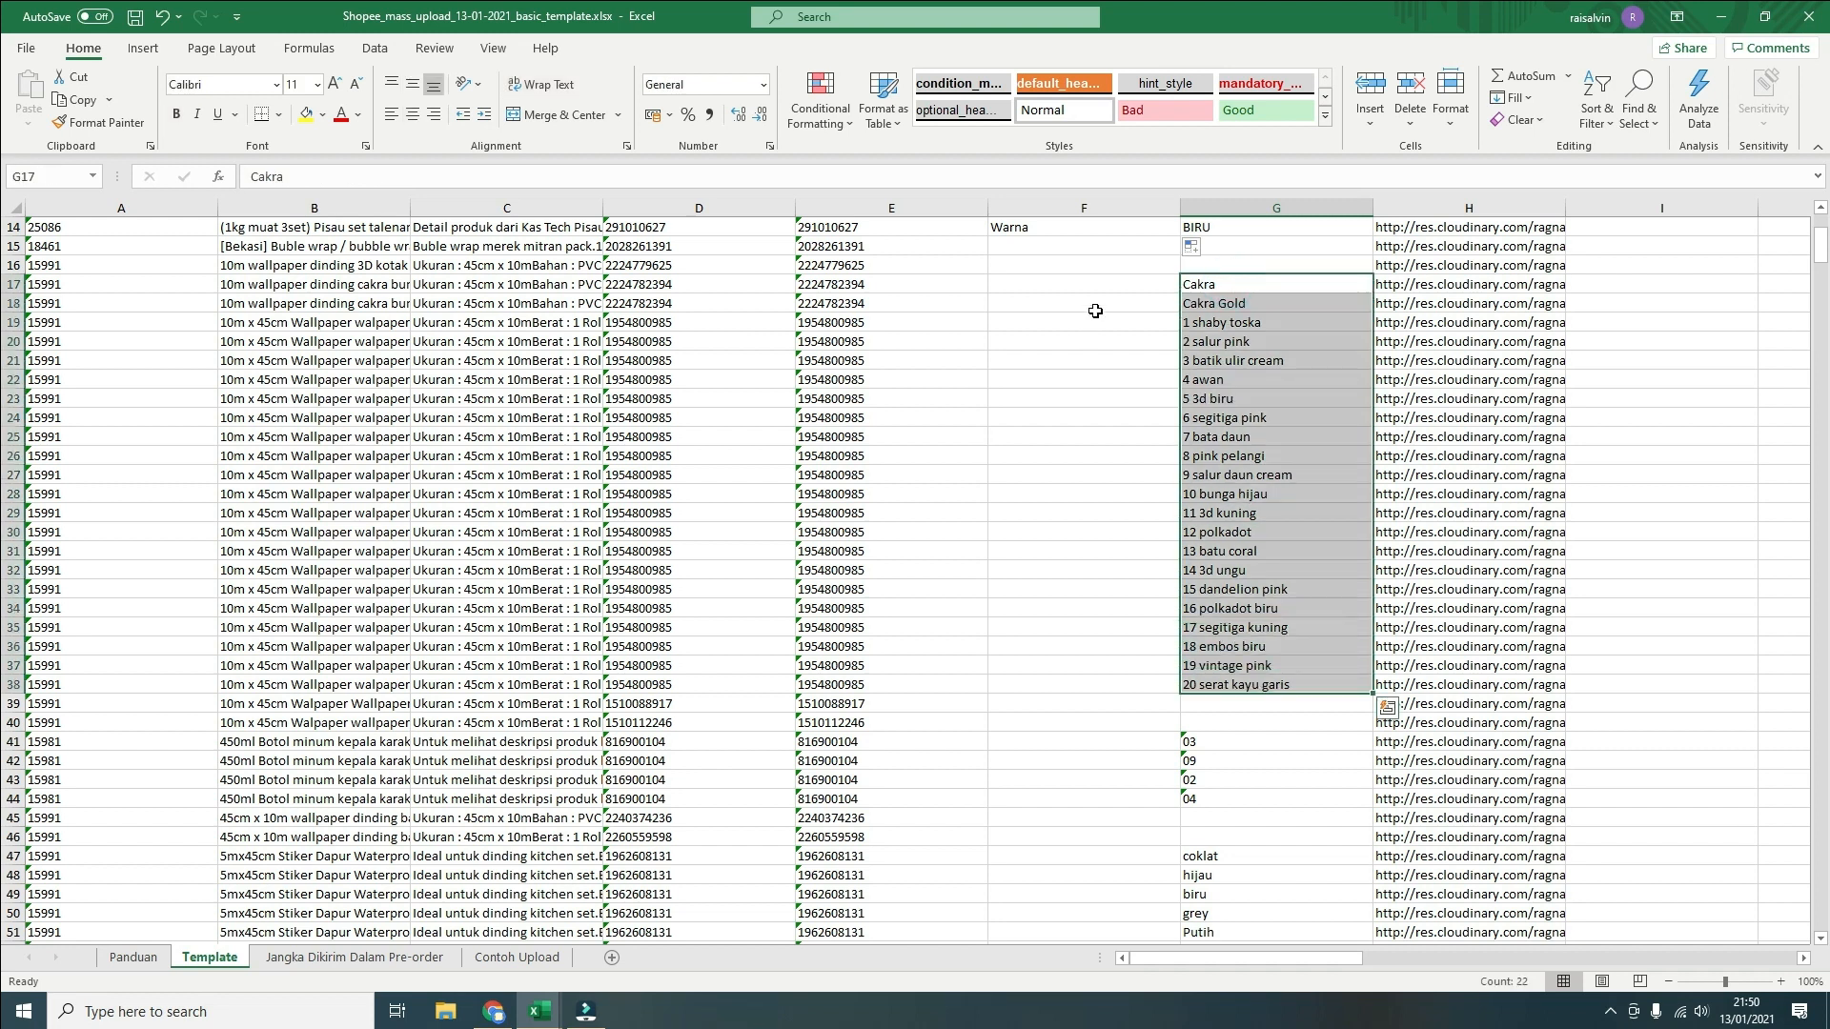
click(1114, 280)
text(Ware)
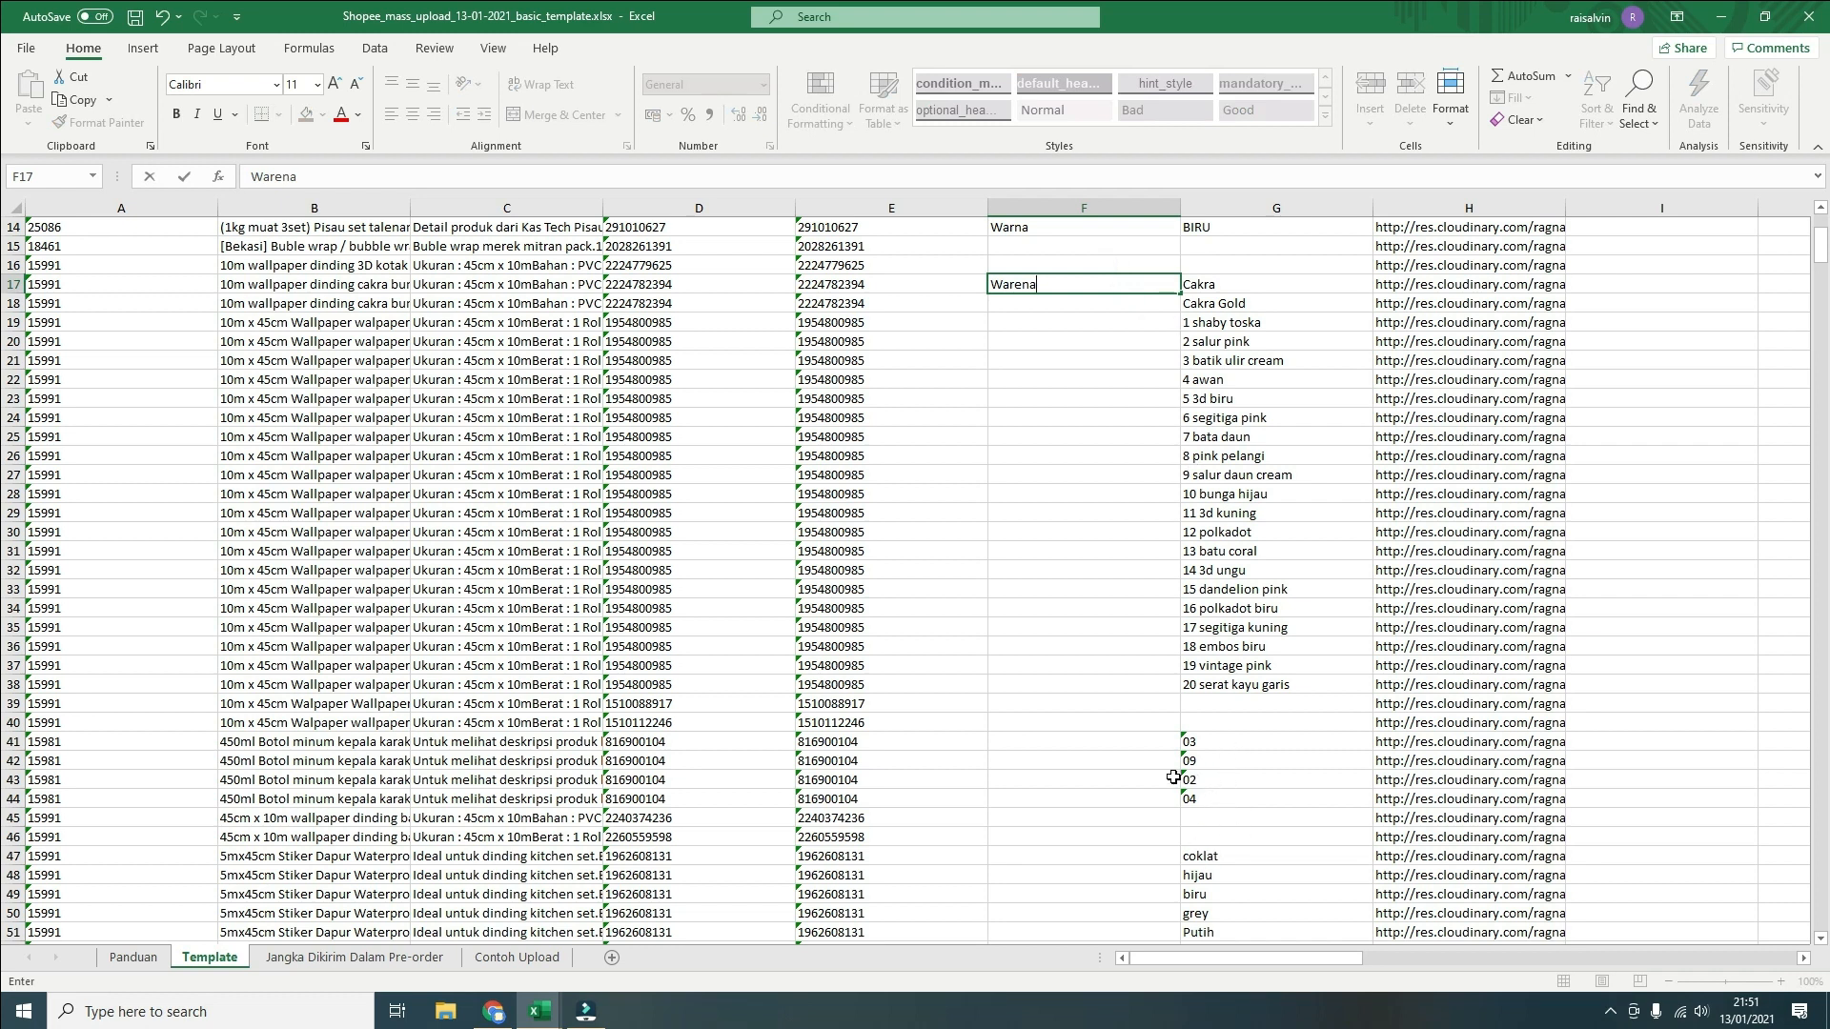
key(BackSpace)
drag(1179, 296, 1179, 685)
drag(1182, 690, 1182, 690)
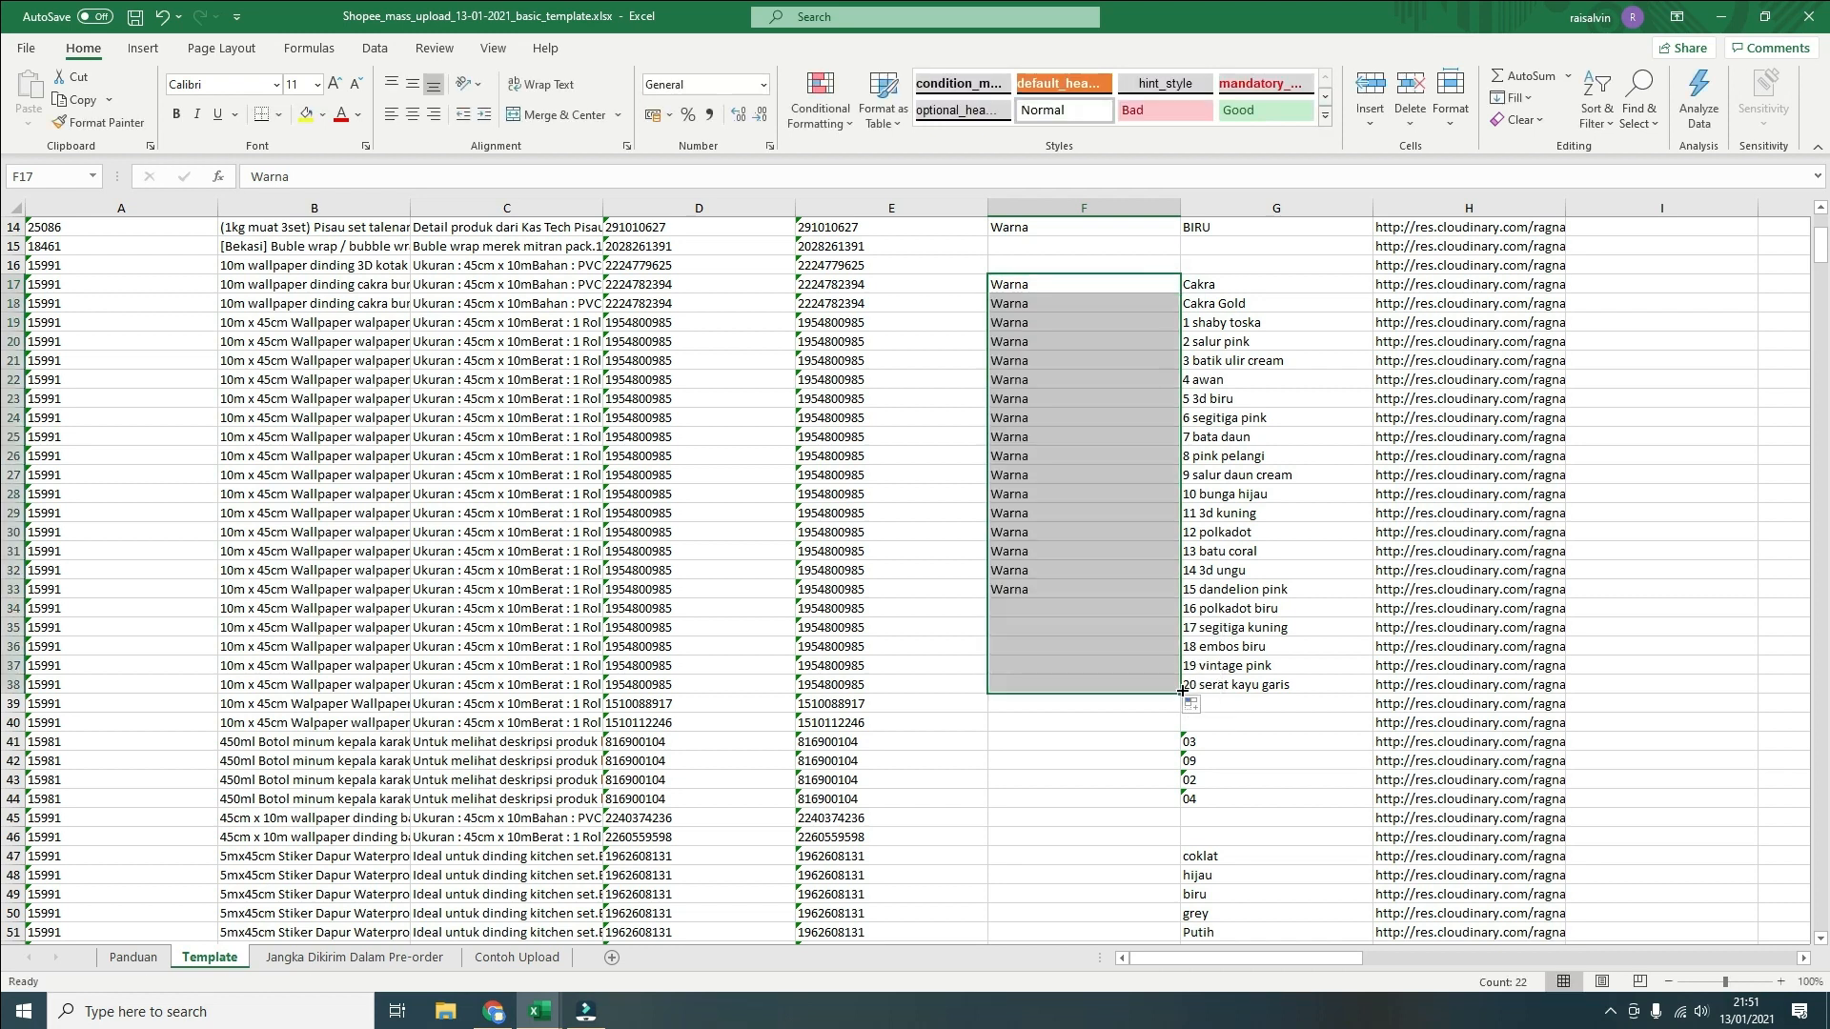
Enter Warna as Nama Variasi 1 for the drinking bottle variants in rows 41 to 44
click(1139, 738)
text(Warna)
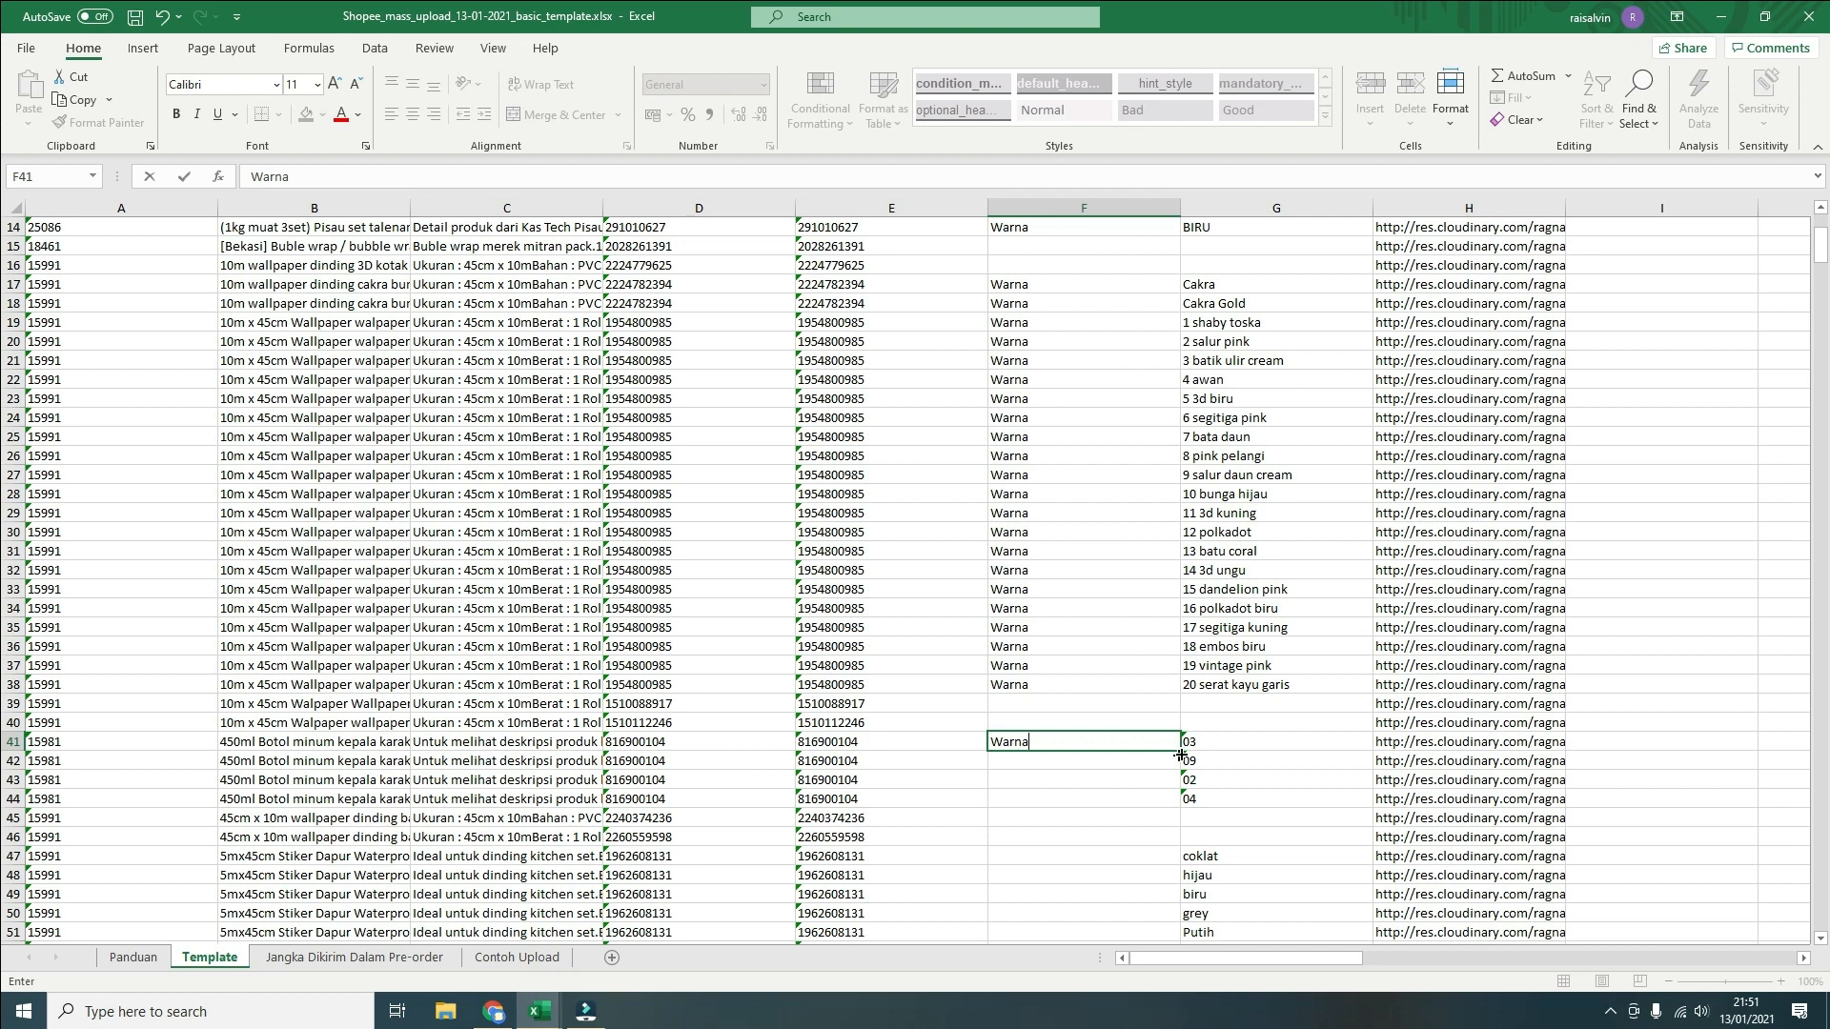
drag(1179, 753, 1183, 808)
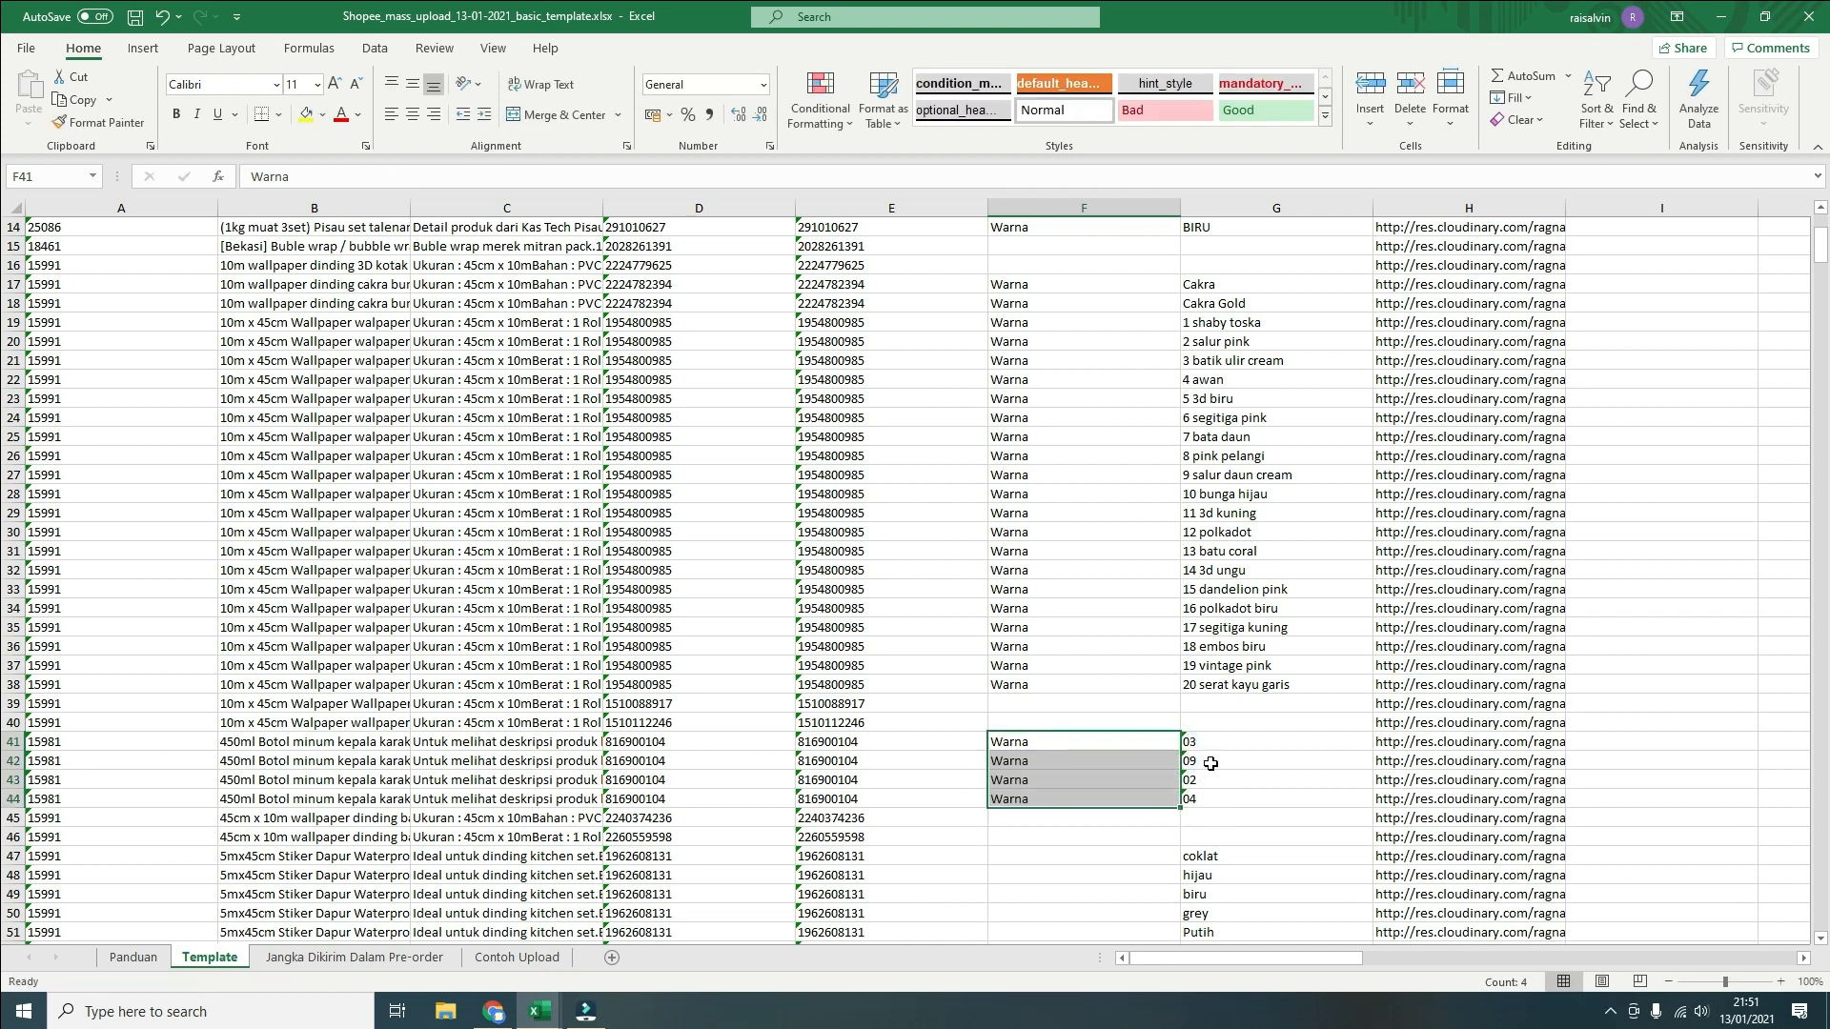
Enter Warna as Nama Variasi 1 for the kitchen sticker variants from coklat to Coklat bunga, rows 47 to 56
scroll(1202, 760, down, 1)
scroll(1214, 745, down, 1)
click(1229, 705)
click(1132, 755)
click(1132, 743)
text(W)
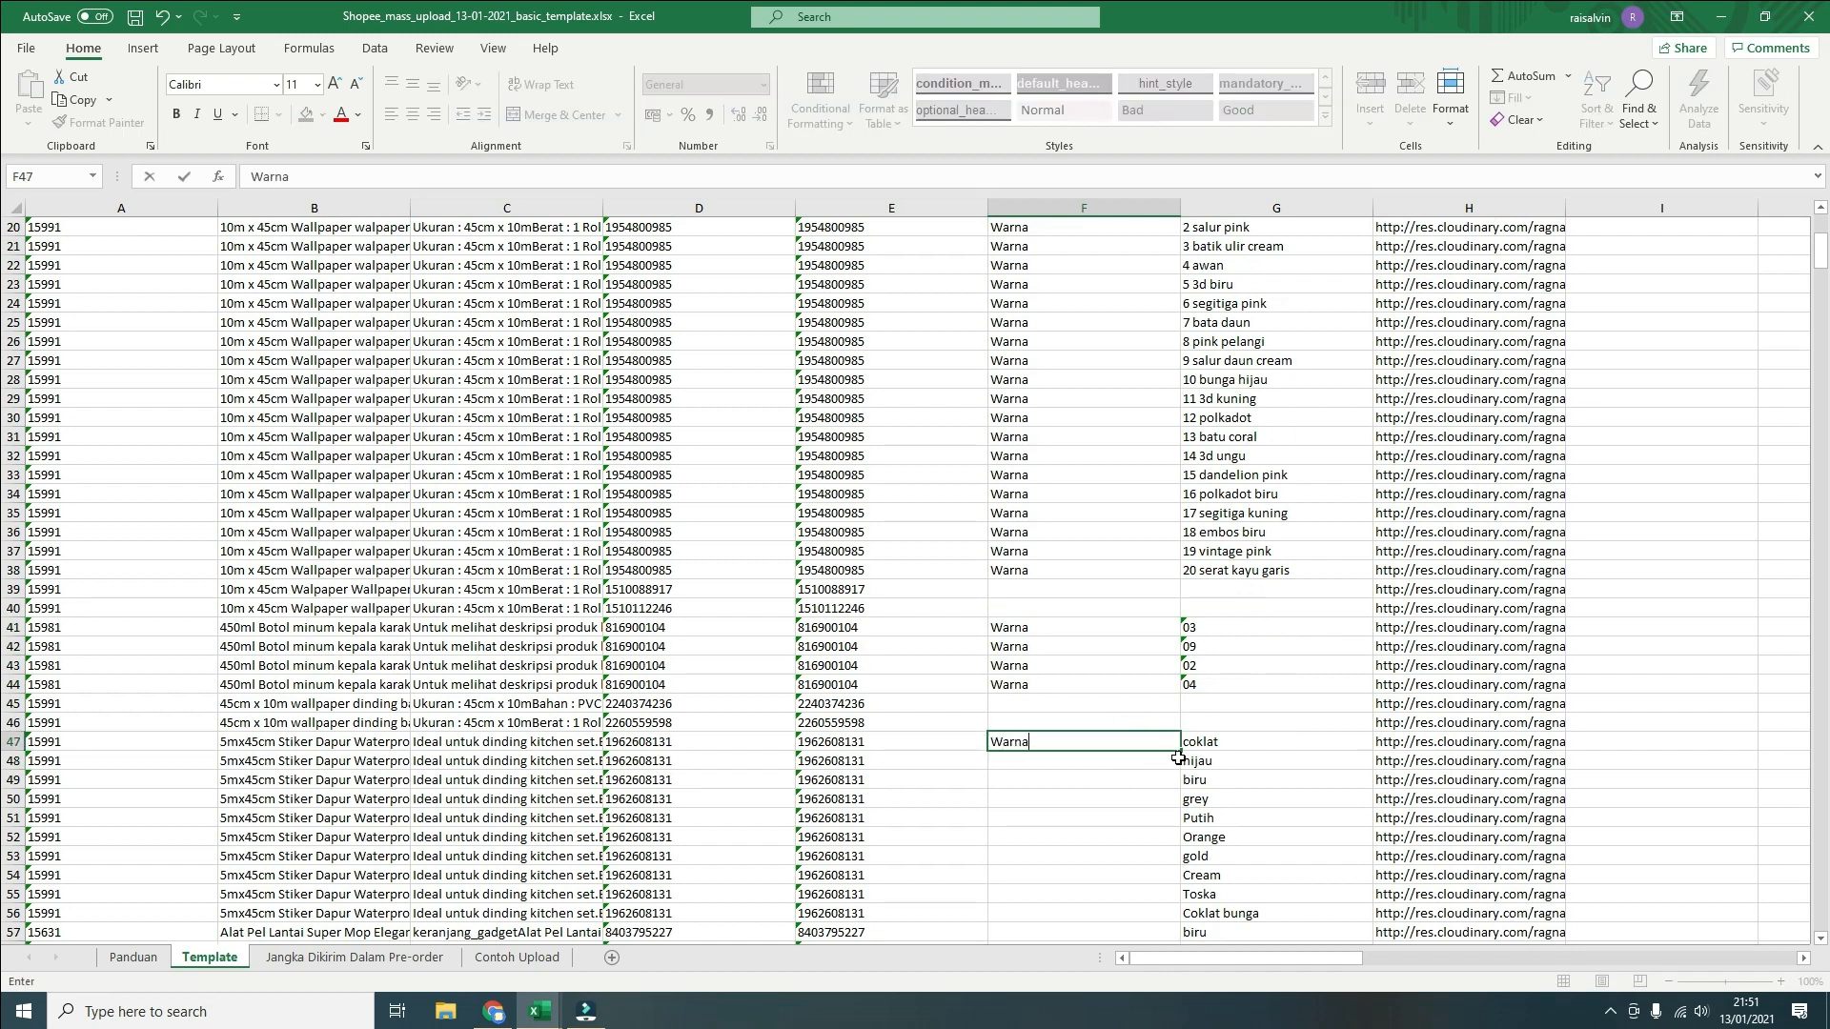
text(arna)
scroll(1172, 768, down, 2)
drag(1182, 634, 1181, 837)
Copy Warna from F56 into the Nama Variasi 1 cells of rows 57, 58, 60 and 61
click(1140, 801)
key(ctrl+c)
click(1103, 870)
key(ctrl+v)
click(1101, 895)
key(ctrl+v)
click(1213, 917)
Enter ukuran as Nama Variasi 1 for the Kotak and Bulat variants in rows 64 and 65
scroll(1083, 656, down, 3)
click(1048, 780)
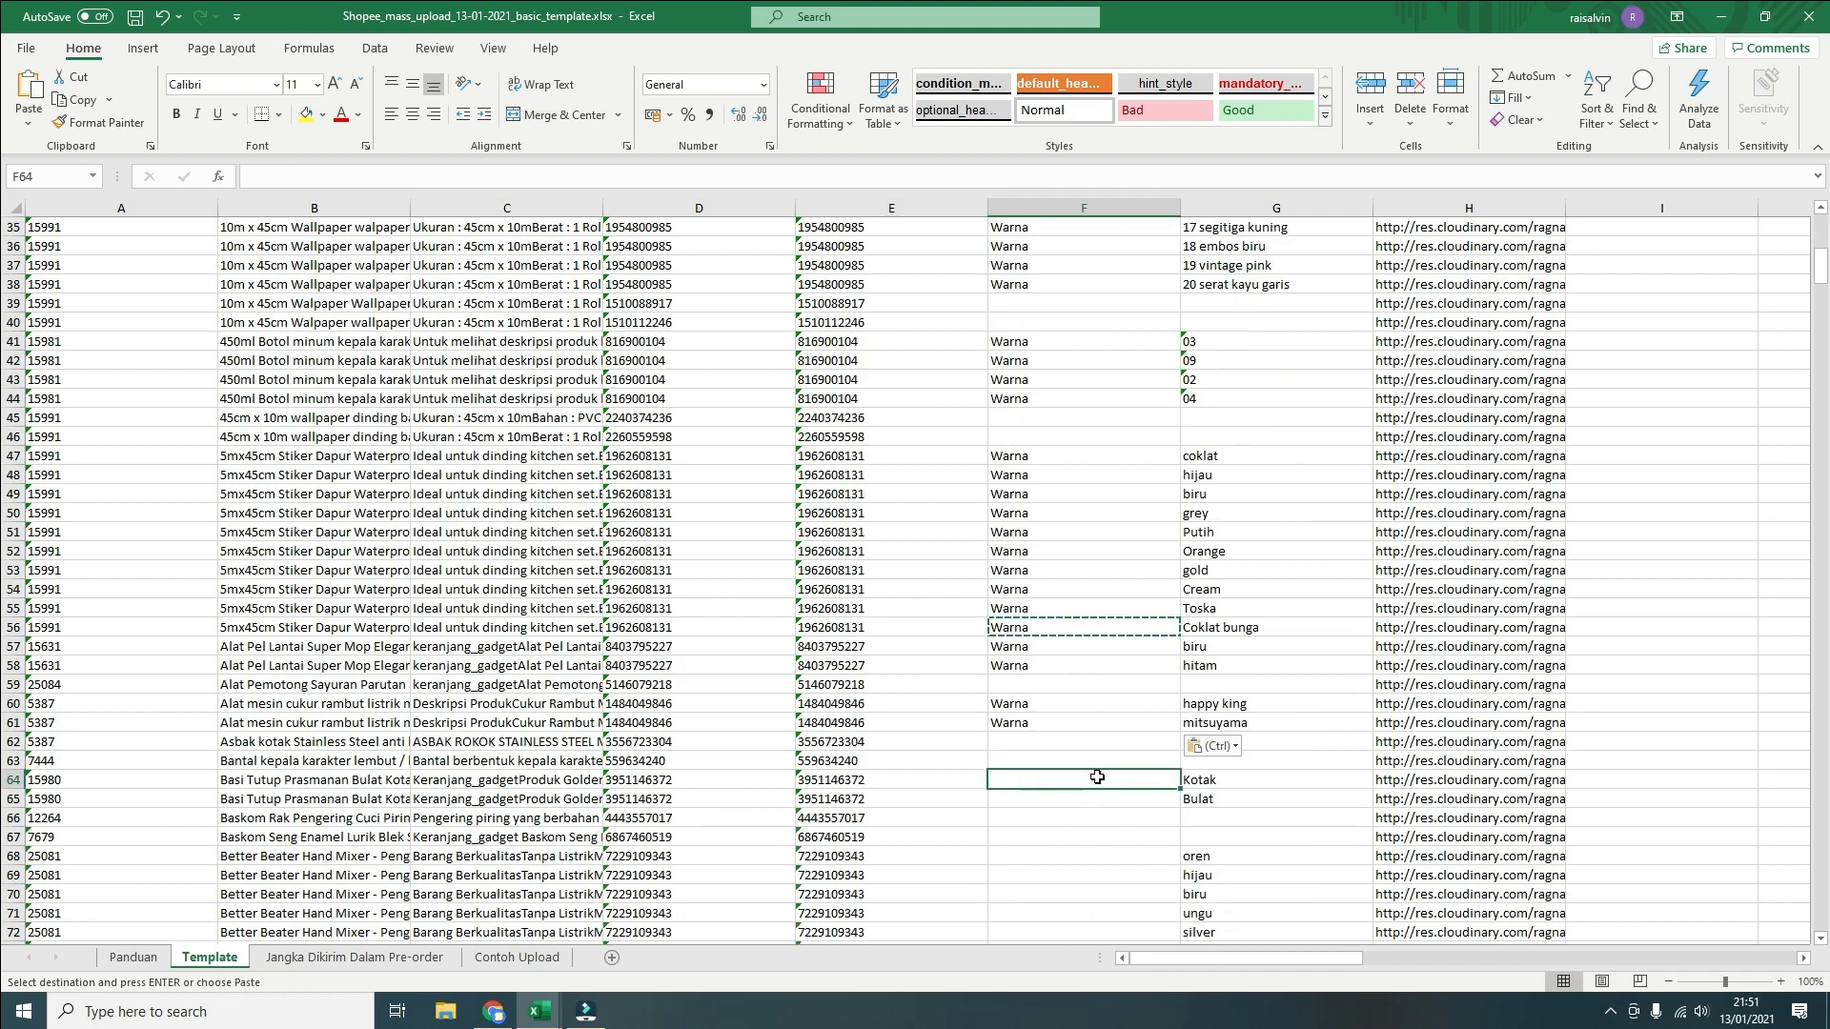
scroll(1097, 767, down, 1)
click(1097, 730)
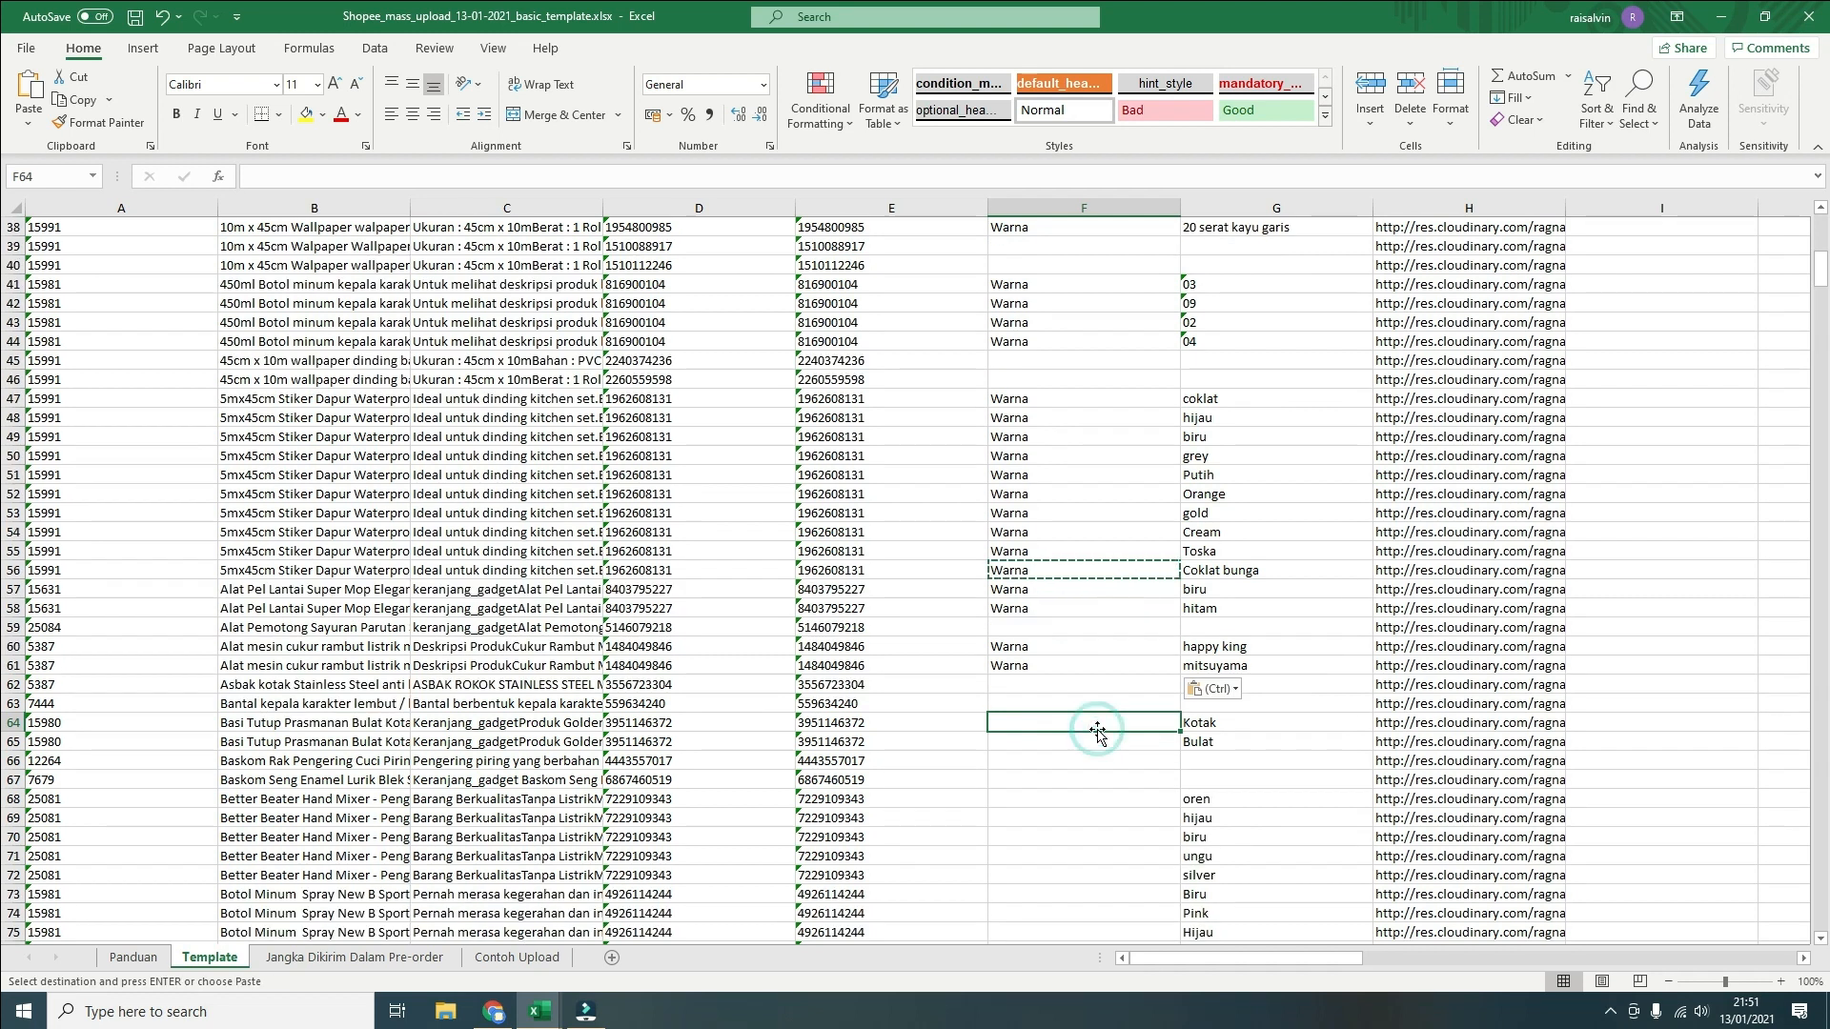
text(ukuran)
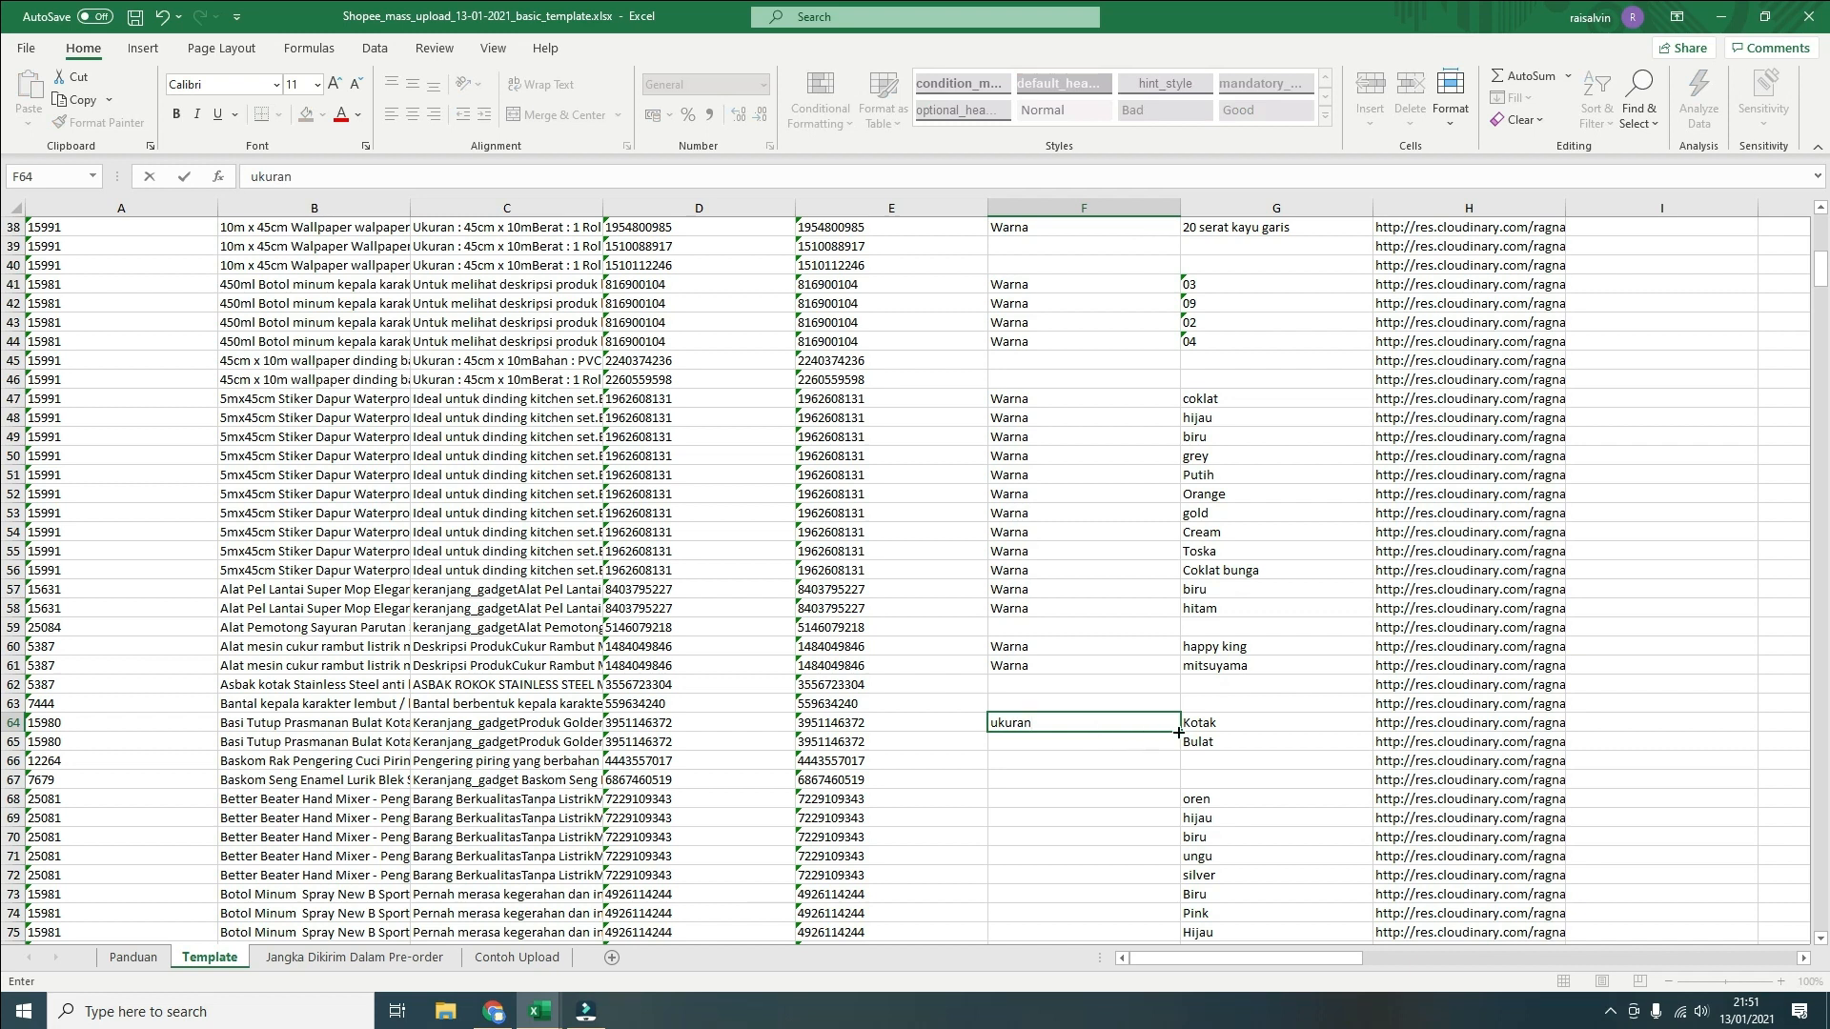
drag(1180, 731, 1160, 773)
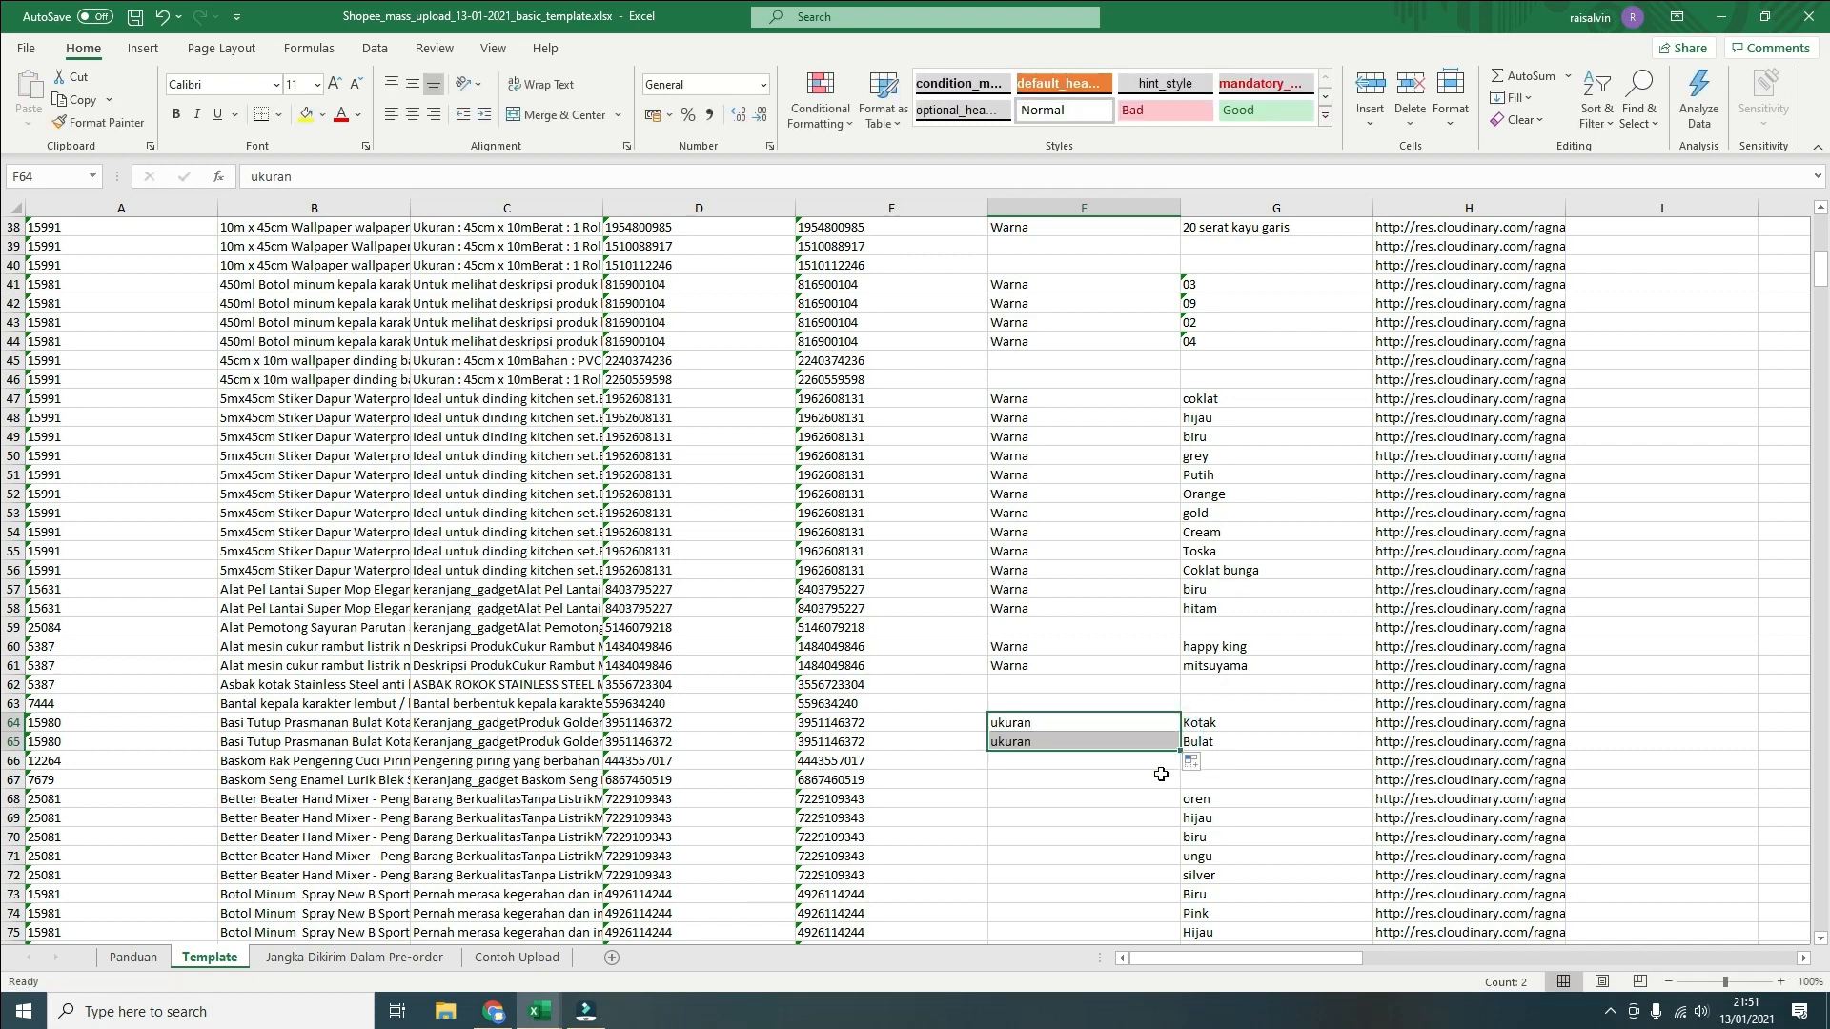
Enter warna as Nama Variasi 1 for the color variants from oren to Hitam, rows 68 to 76
click(1145, 803)
text(warna)
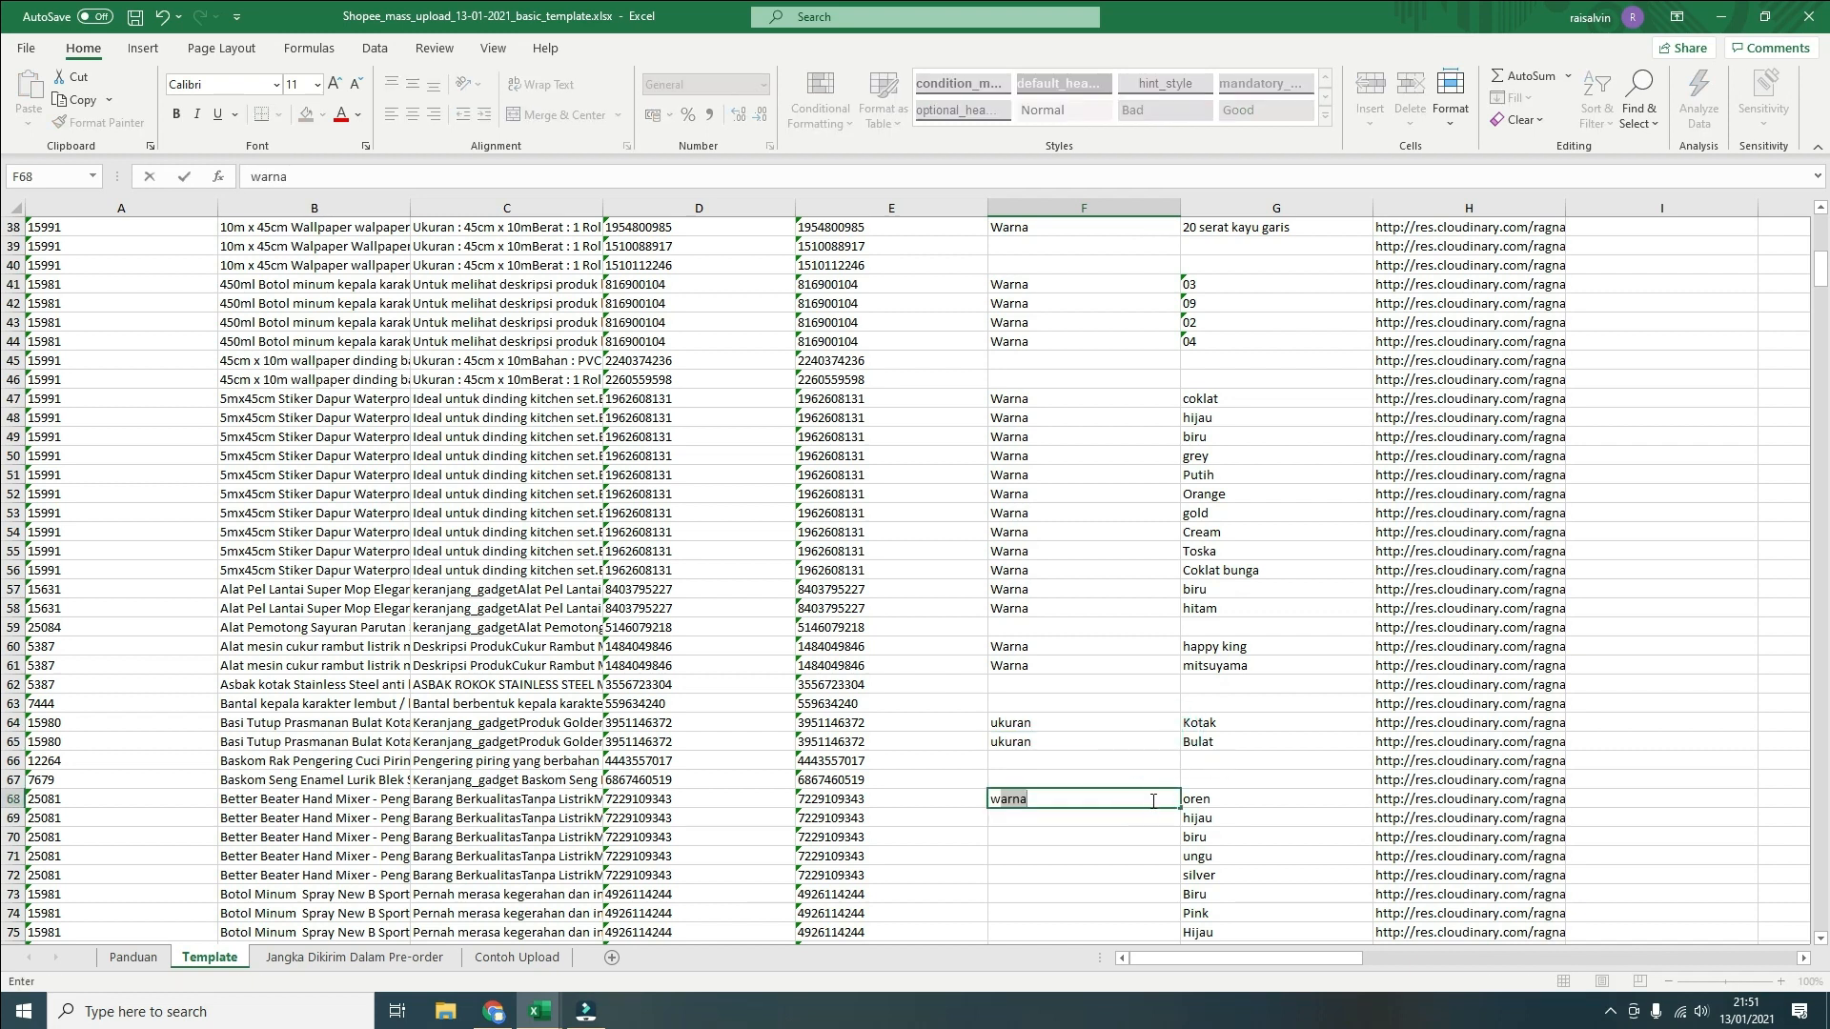
click(1164, 801)
drag(1179, 810, 1167, 646)
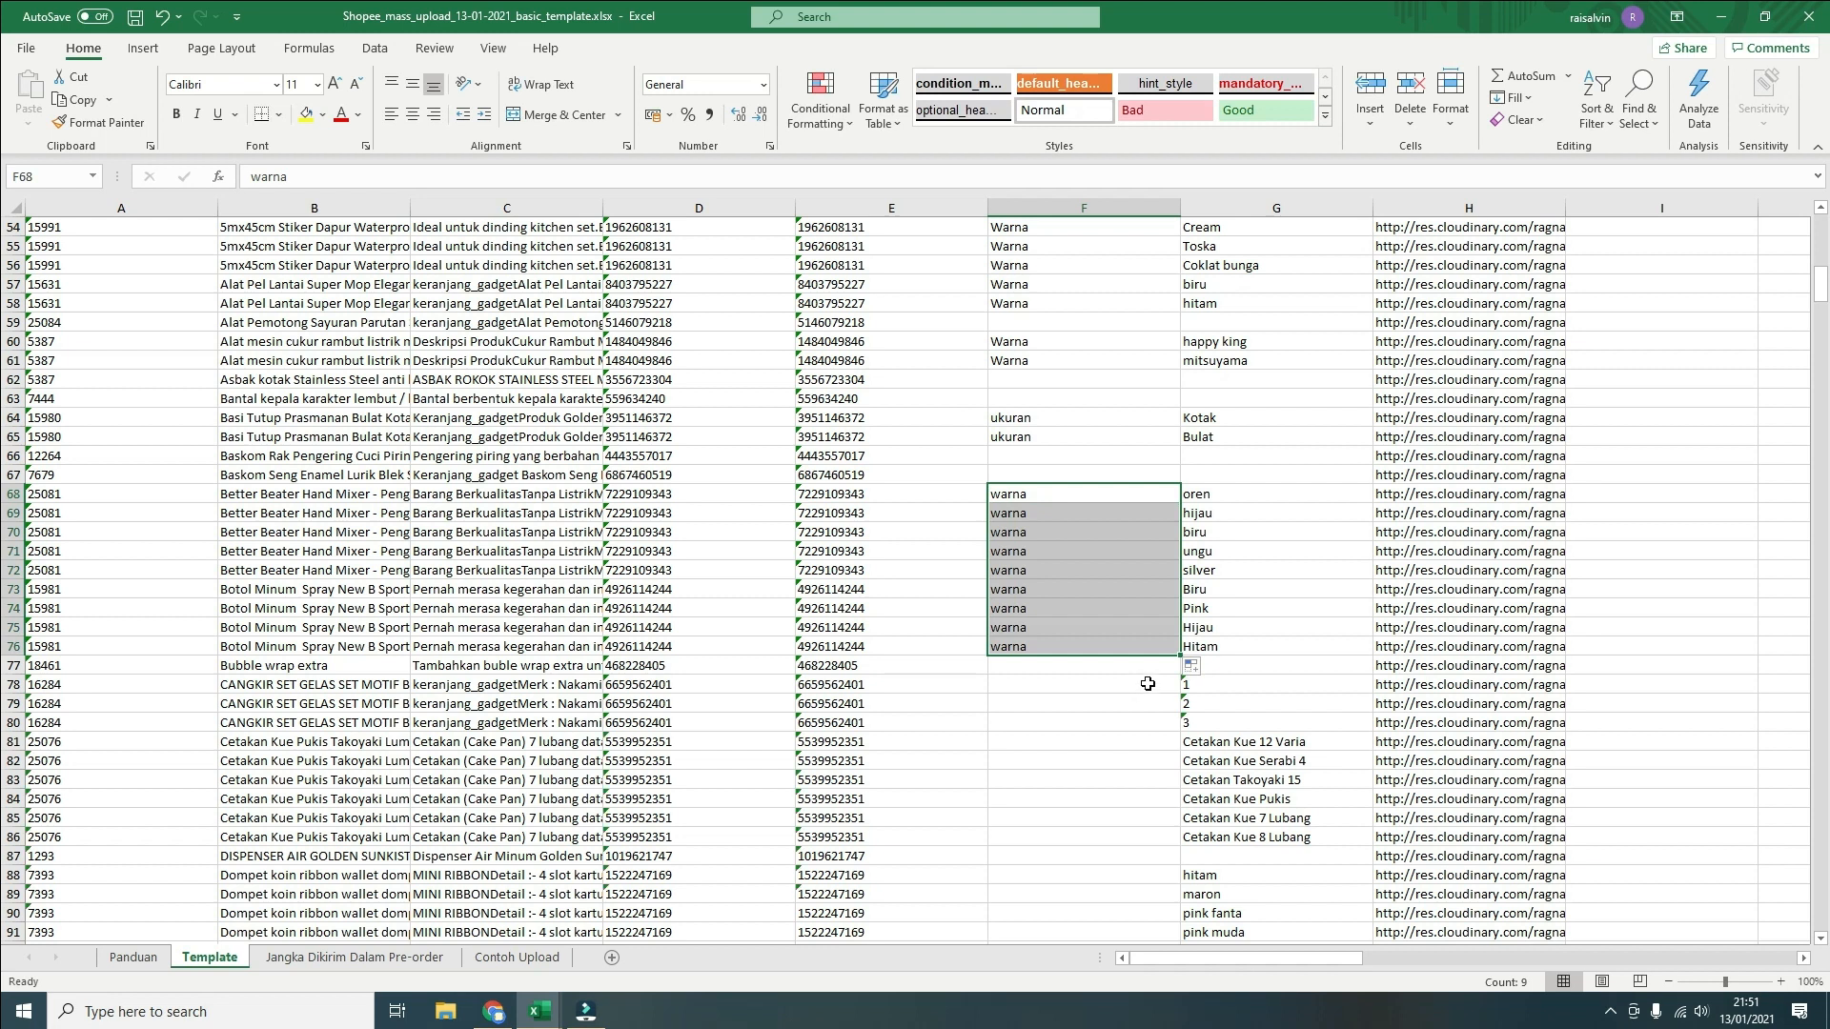
Enter Jenis as Nama Variasi 1 for the cup set and cake mould variants in rows 78 to 86
click(1147, 684)
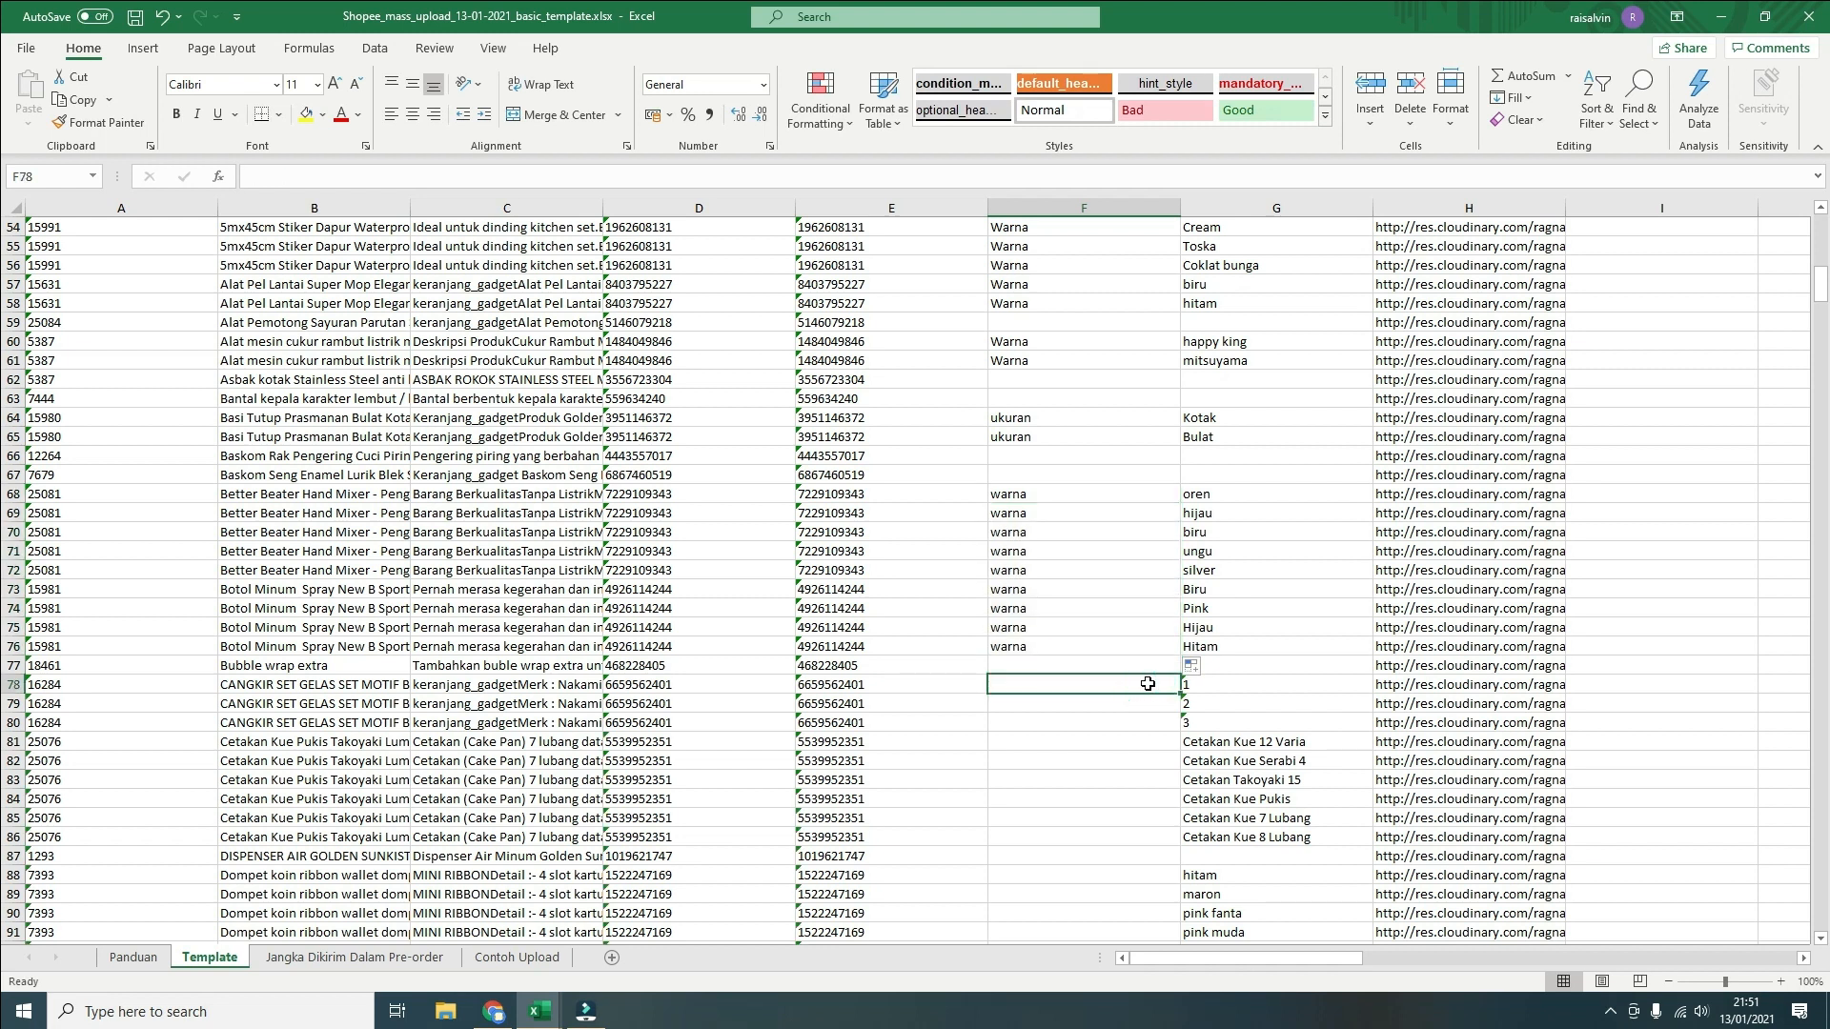
text(Jenis)
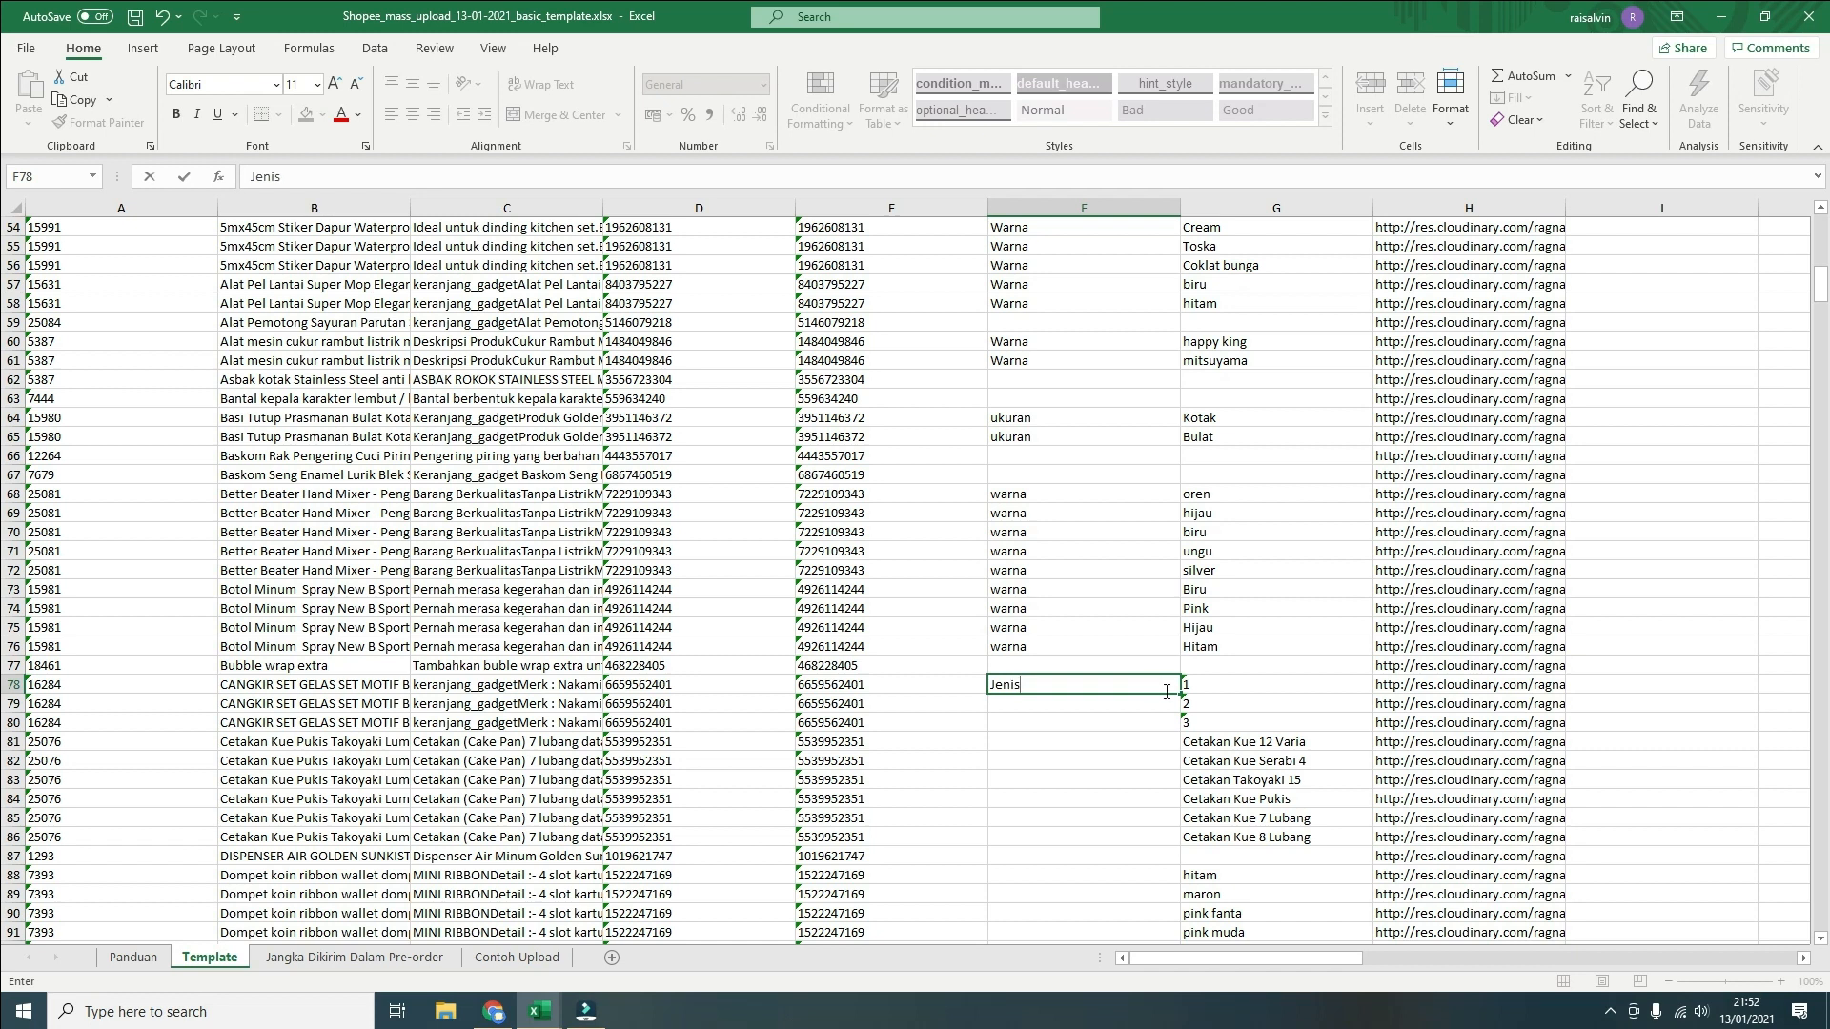
drag(1181, 696, 1174, 842)
scroll(1158, 762, down, 3)
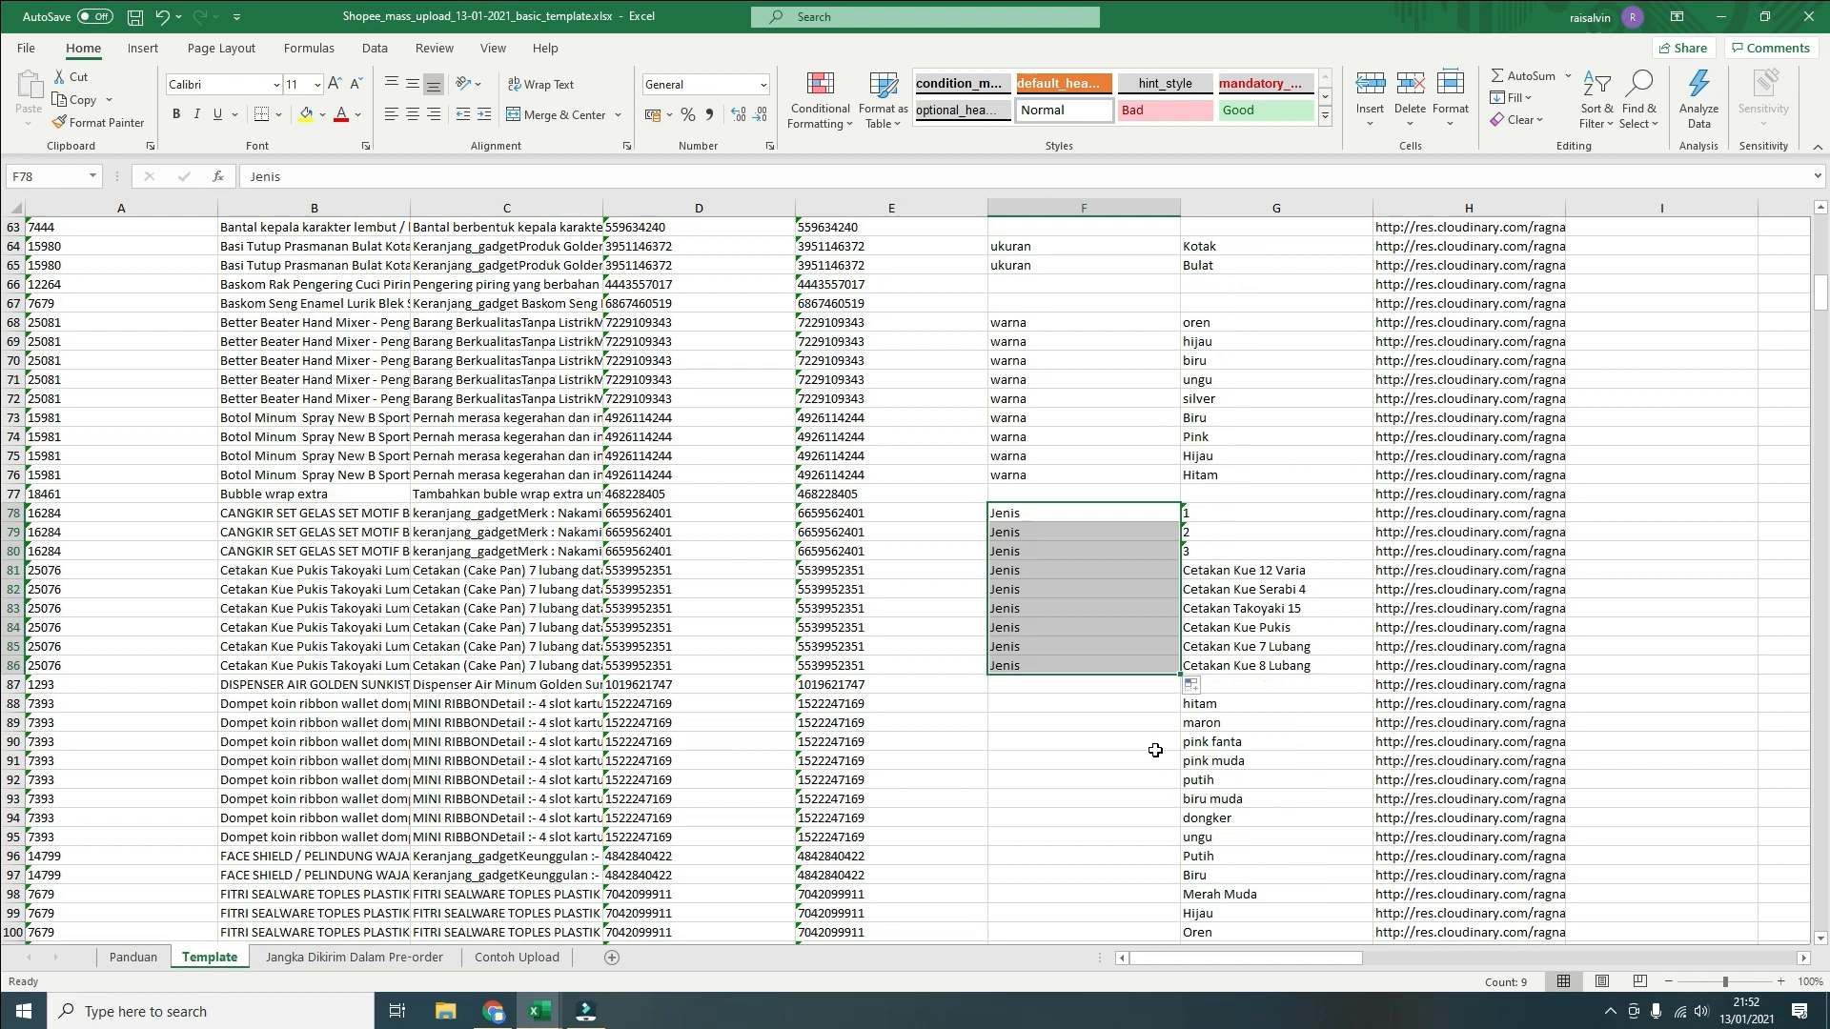
Enter Warna as Nama Variasi 1 for the variants from hitam to Merah, rows 88 to 103
click(1147, 704)
text(Warna)
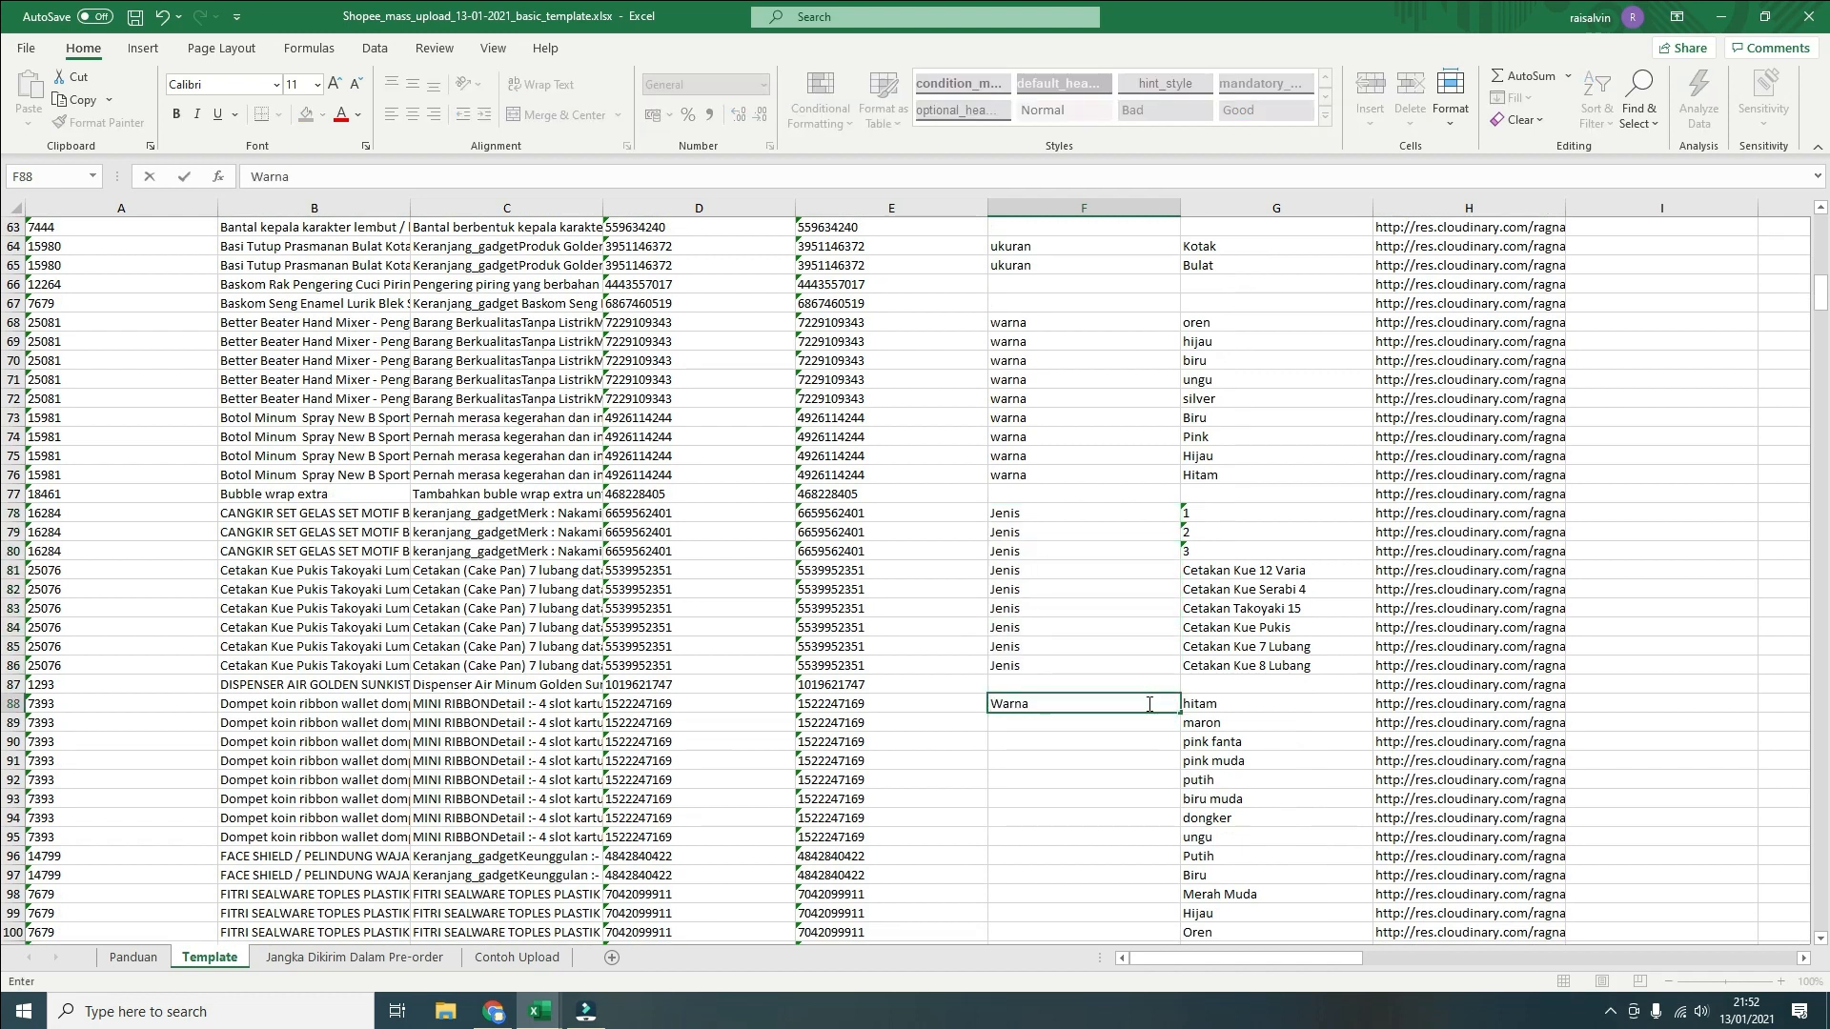
scroll(1171, 680, down, 2)
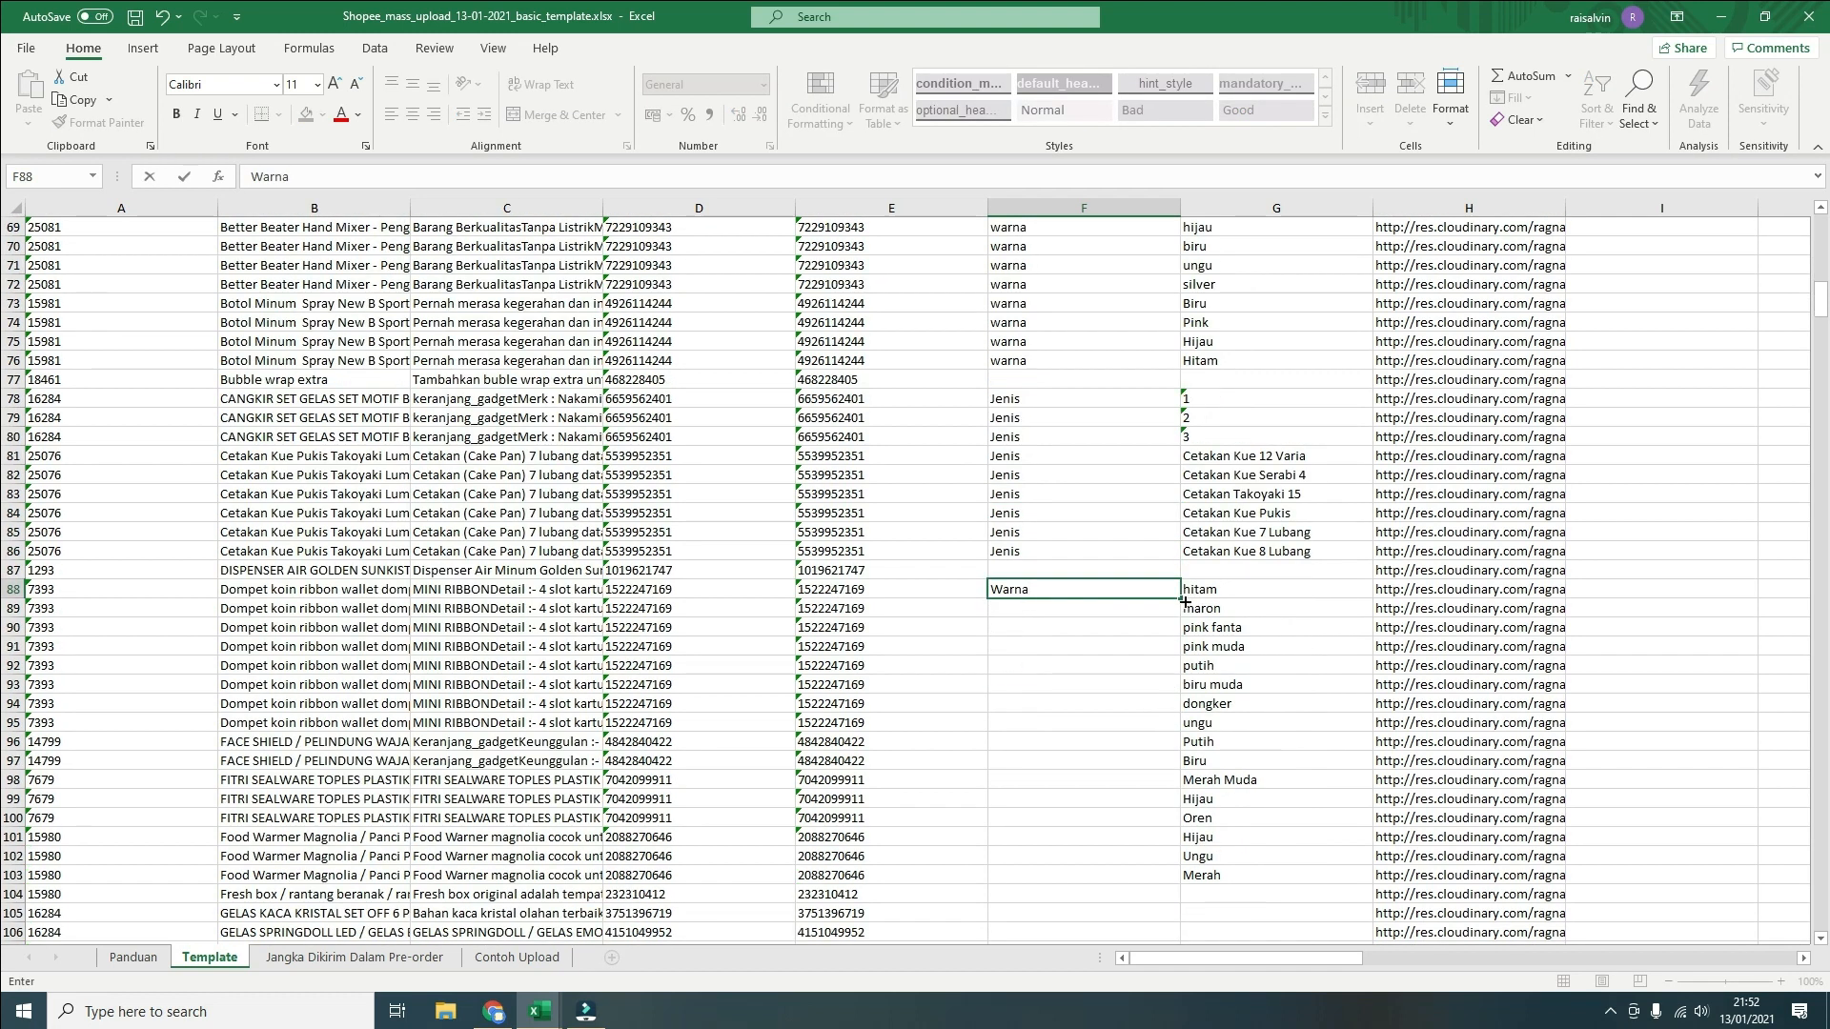
drag(1179, 612, 1176, 877)
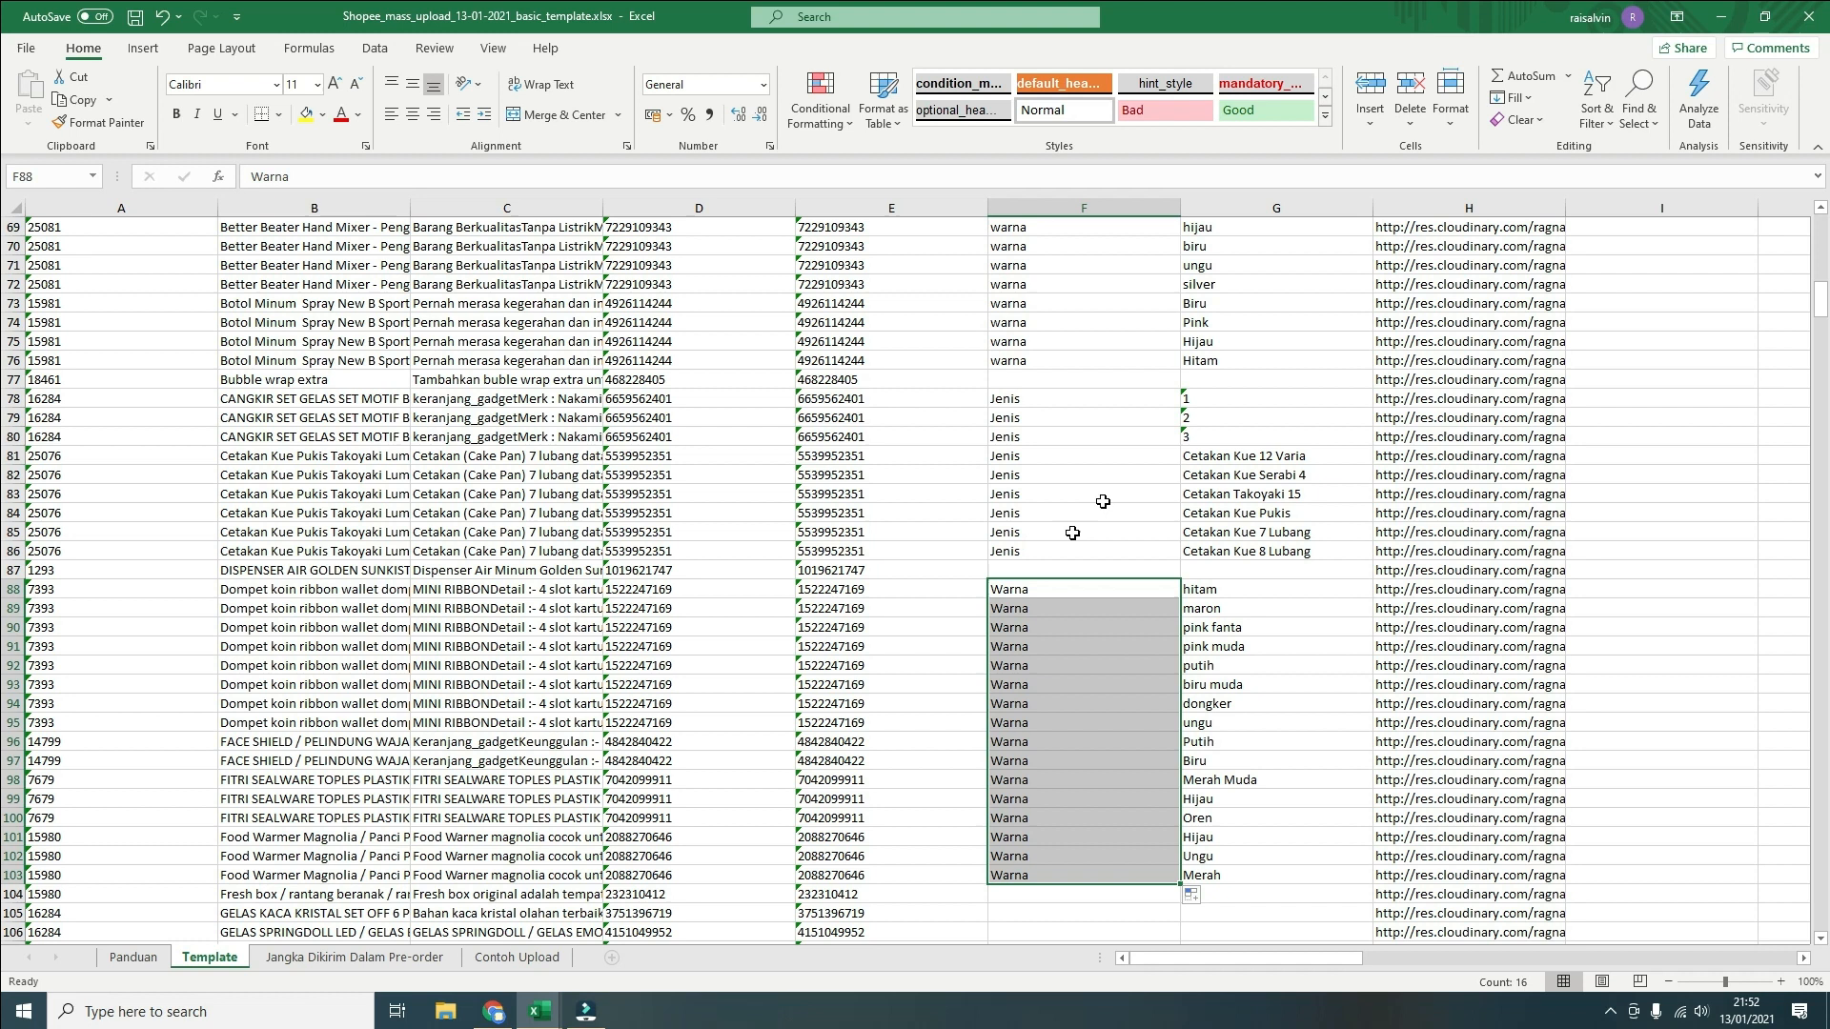
Enter Warna as Nama Variasi 1 for the gantungan baju and gantungan kunci variants in rows 108 to 121
scroll(1334, 721, down, 4)
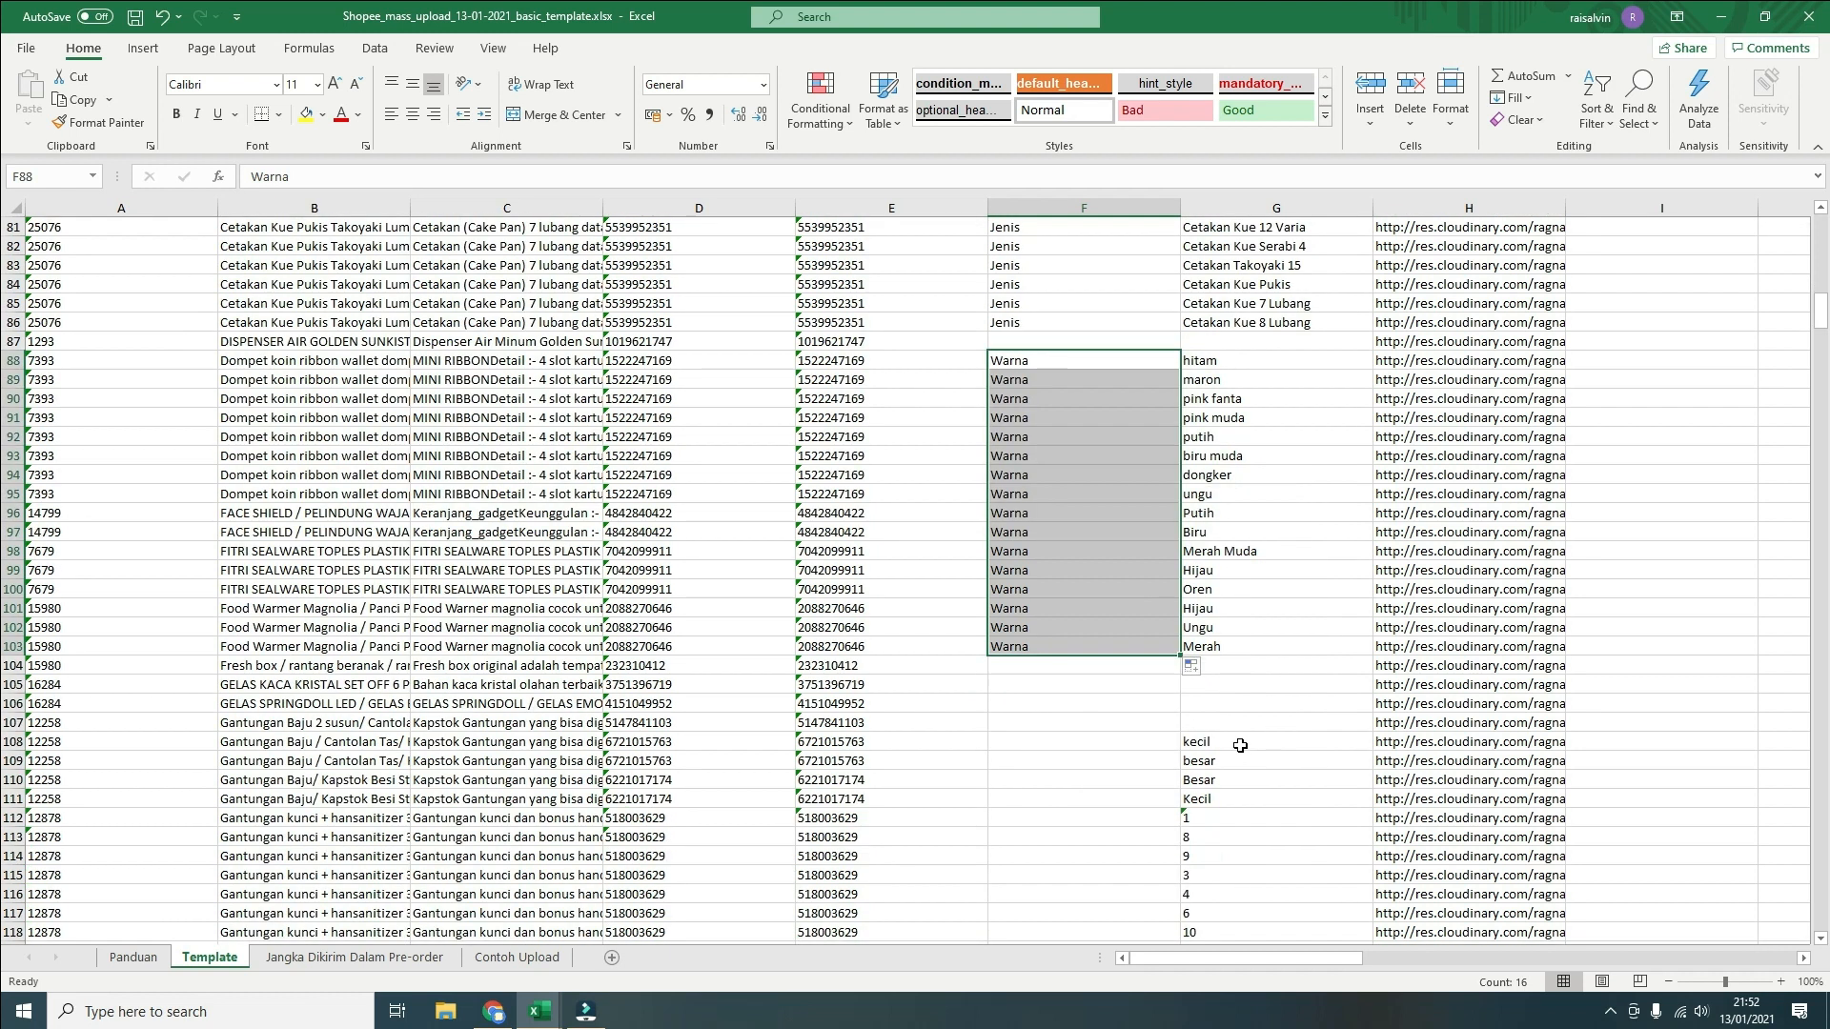
click(1230, 708)
scroll(1135, 727, down, 3)
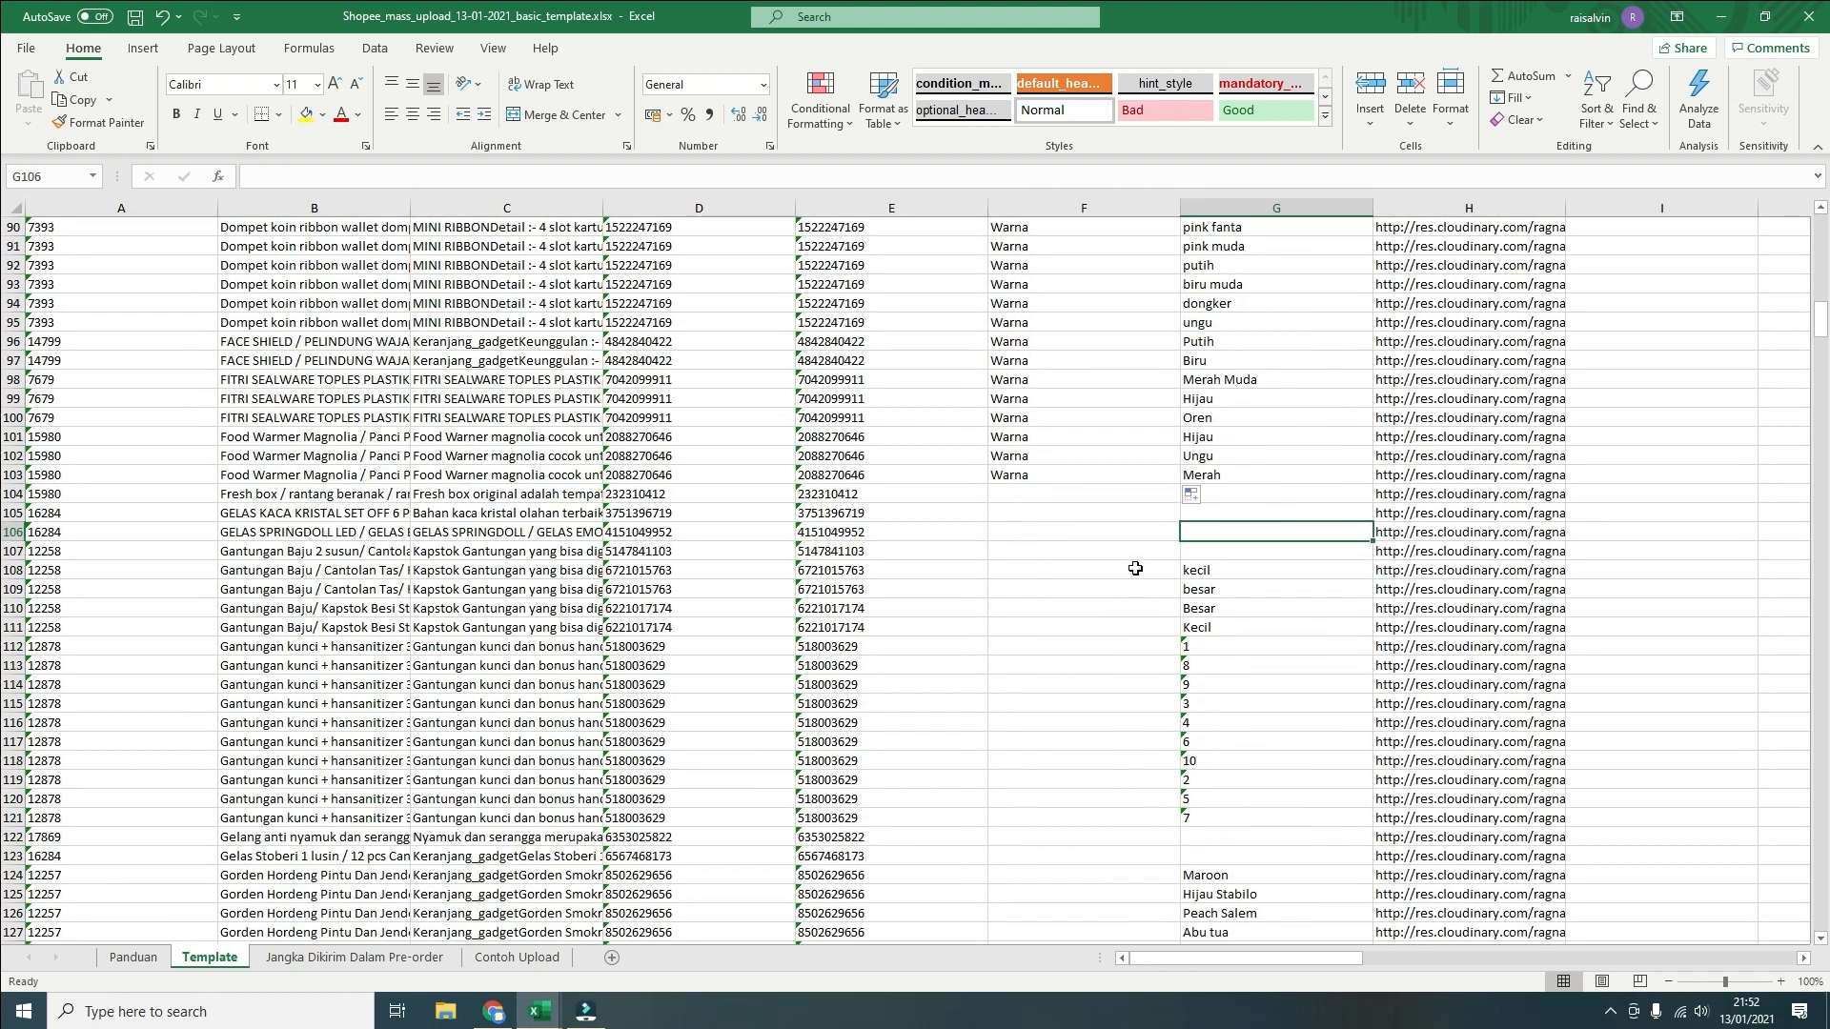
click(1134, 569)
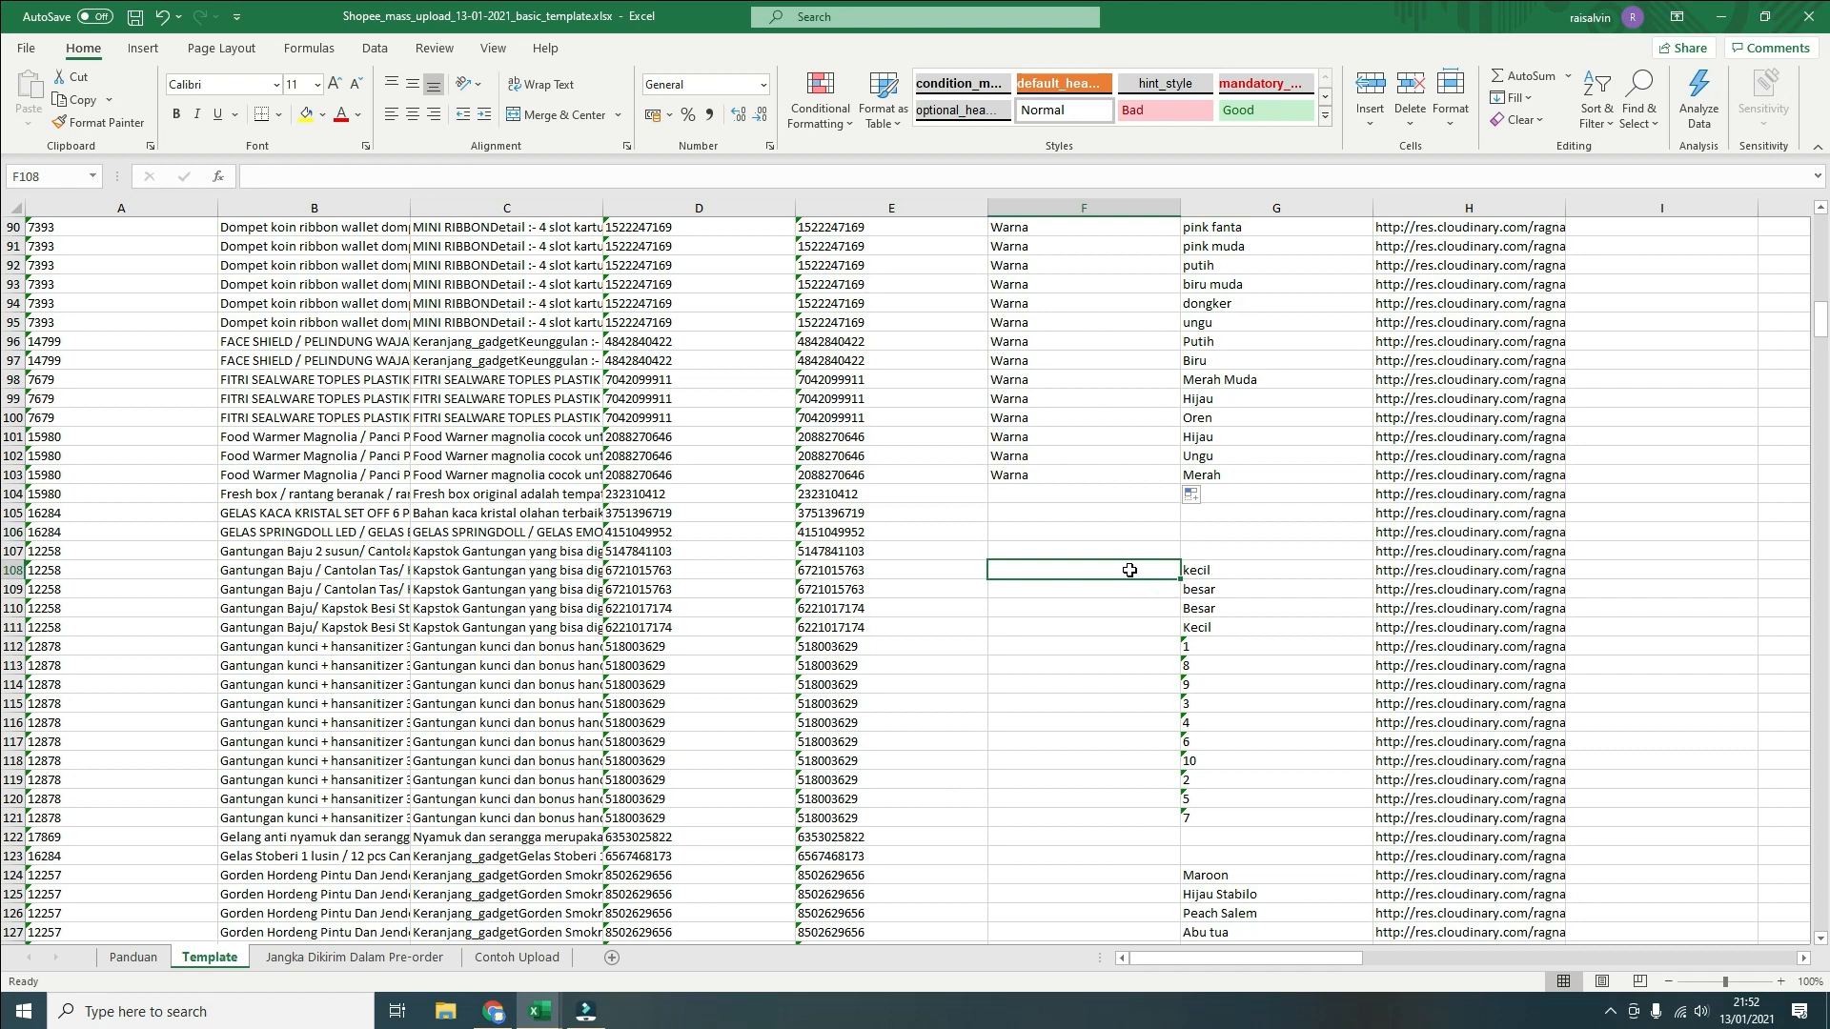
text(Warna)
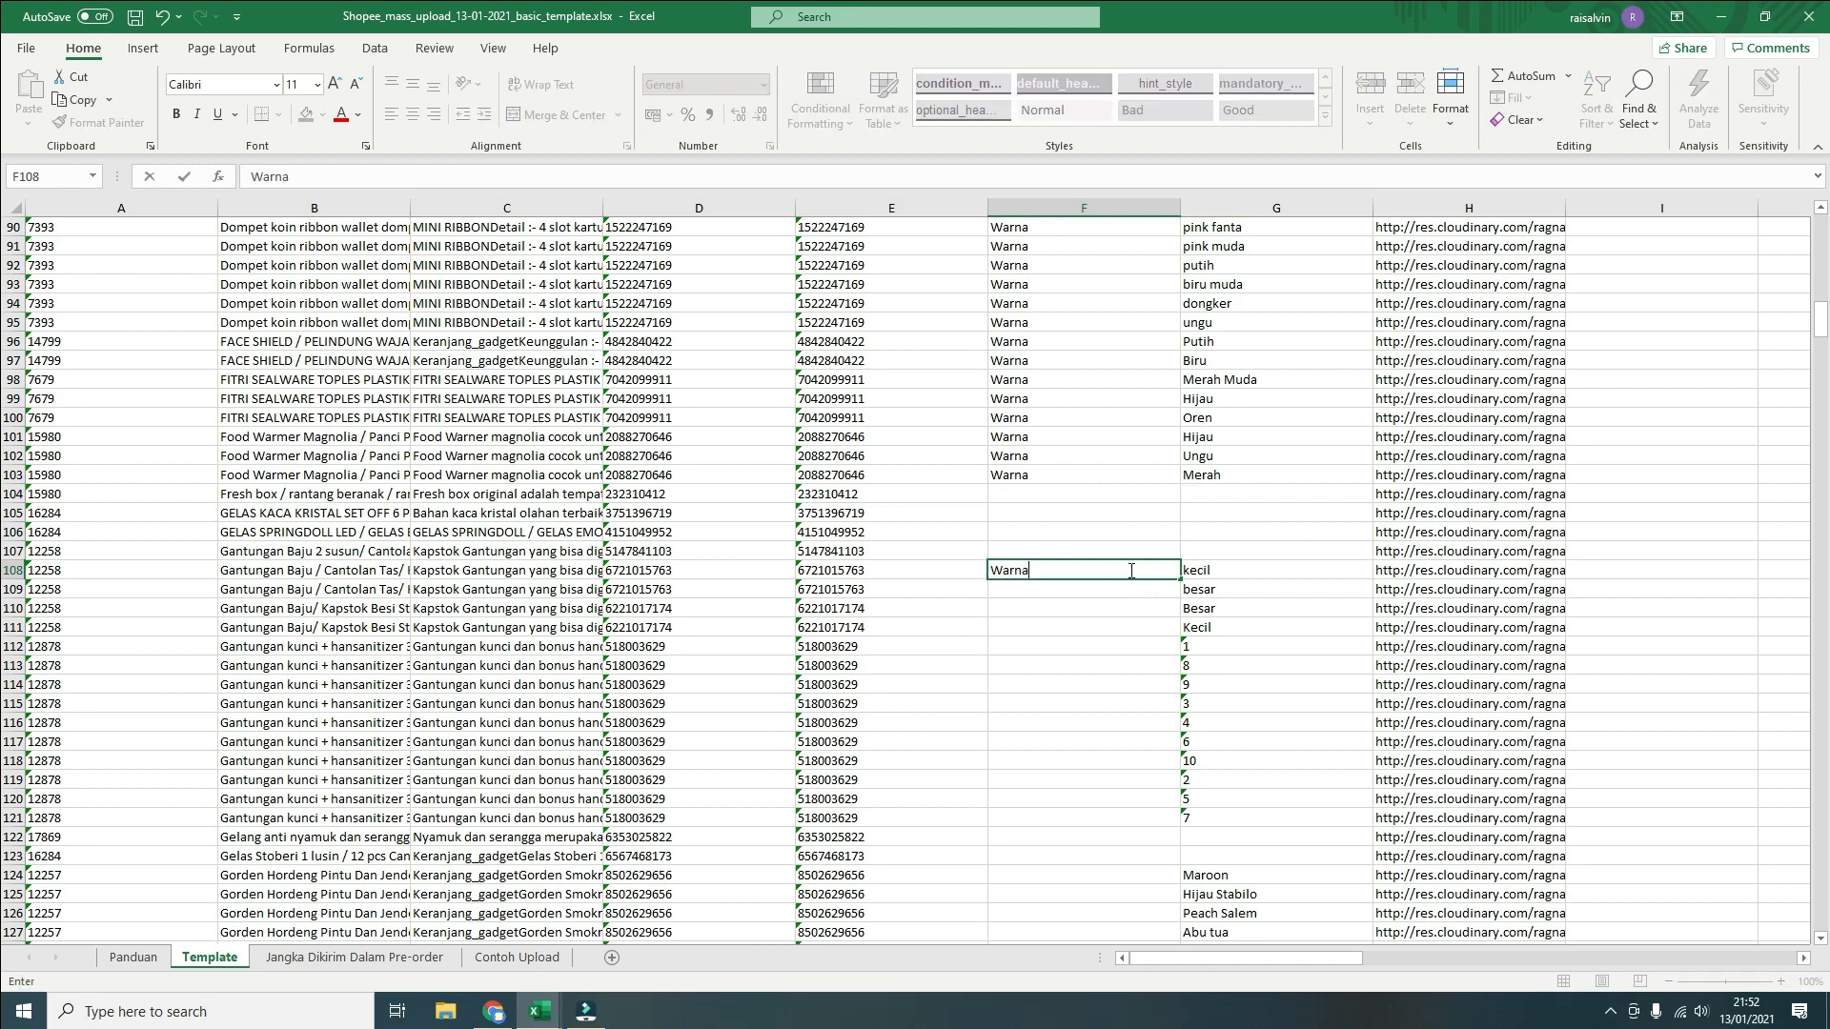
drag(1183, 579, 1191, 825)
Enter Warna as Nama Variasi 1 for the gorden and handuk variants in rows 124 to 163
scroll(1198, 734, down, 3)
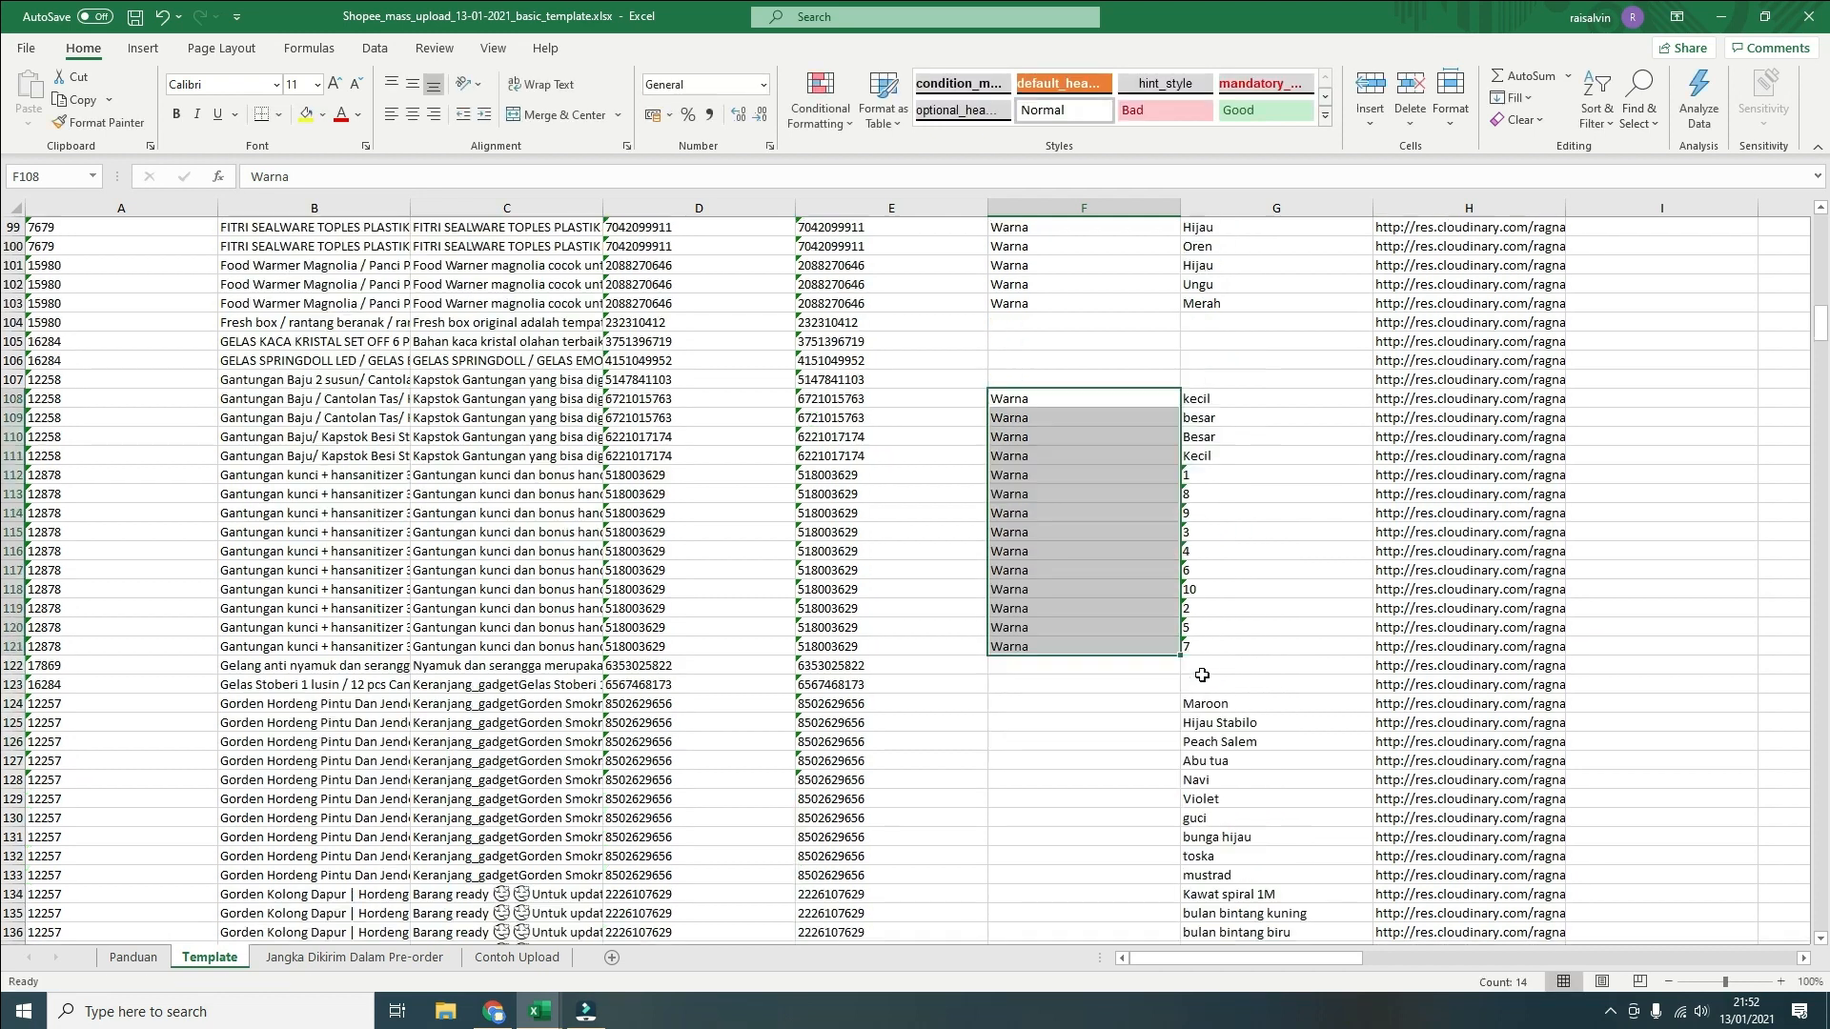
scroll(1205, 672, down, 1)
click(1119, 644)
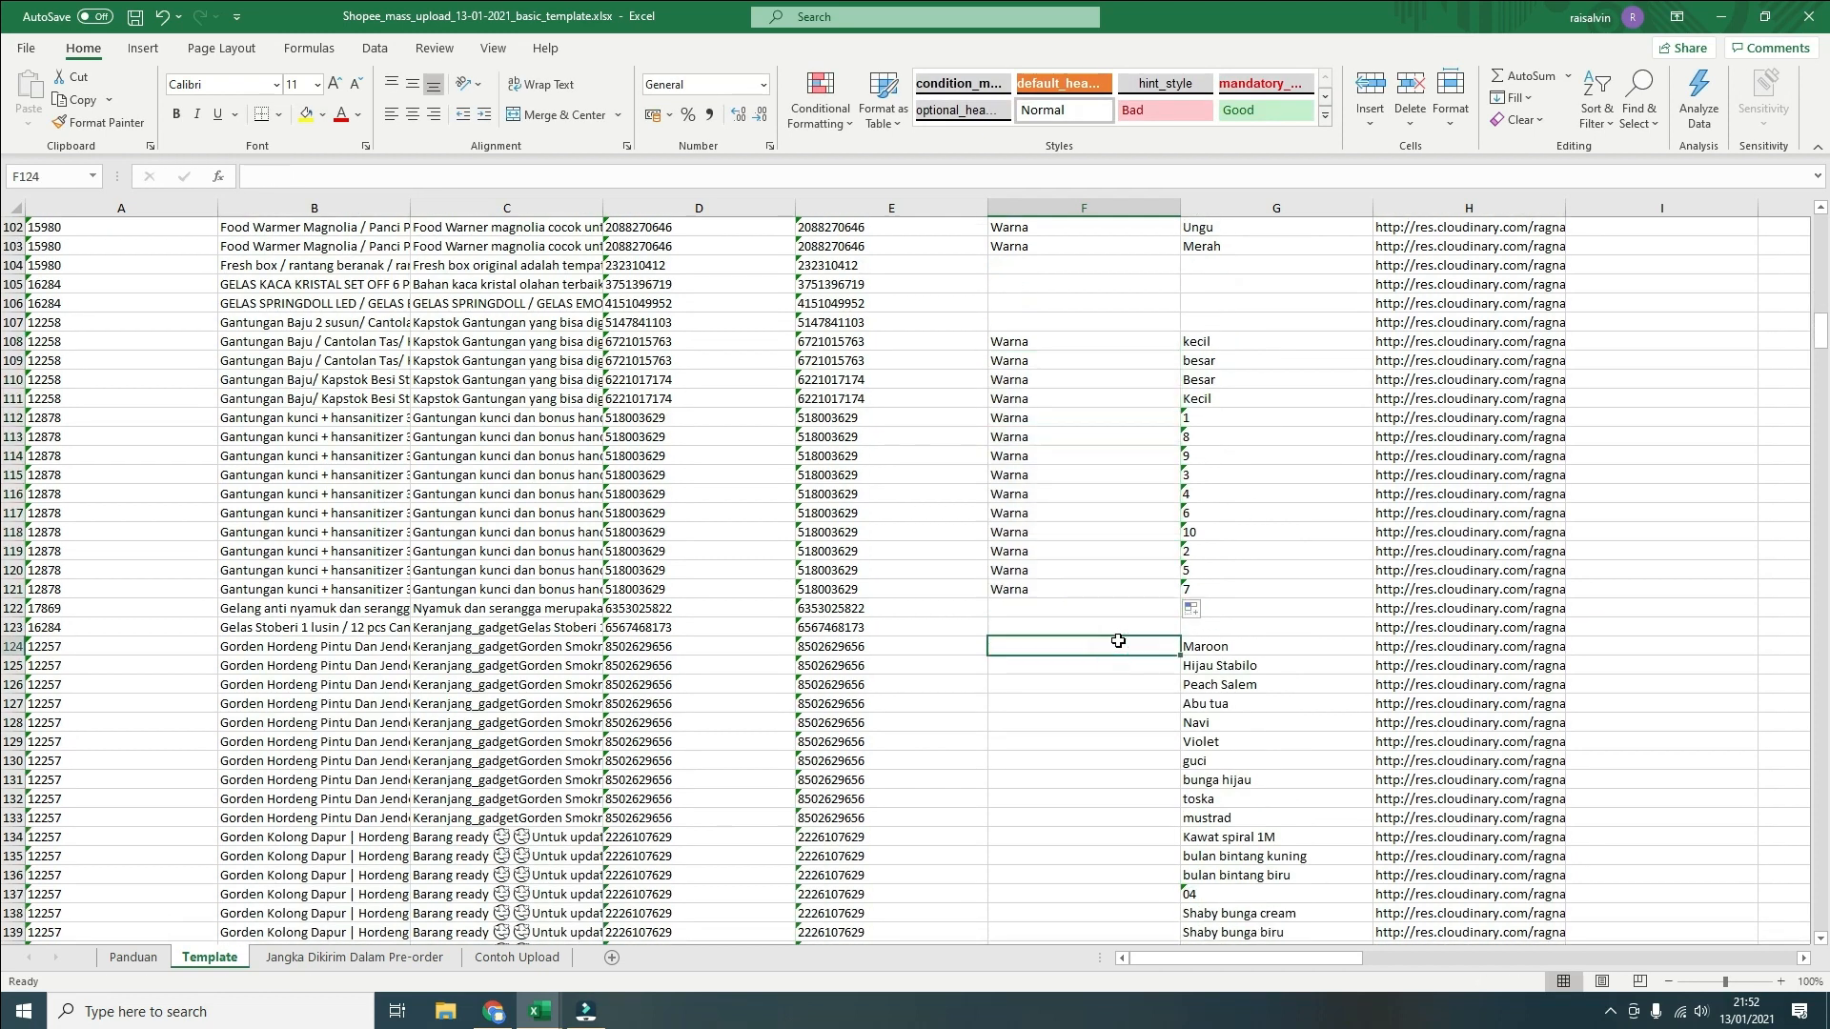
text(Warna)
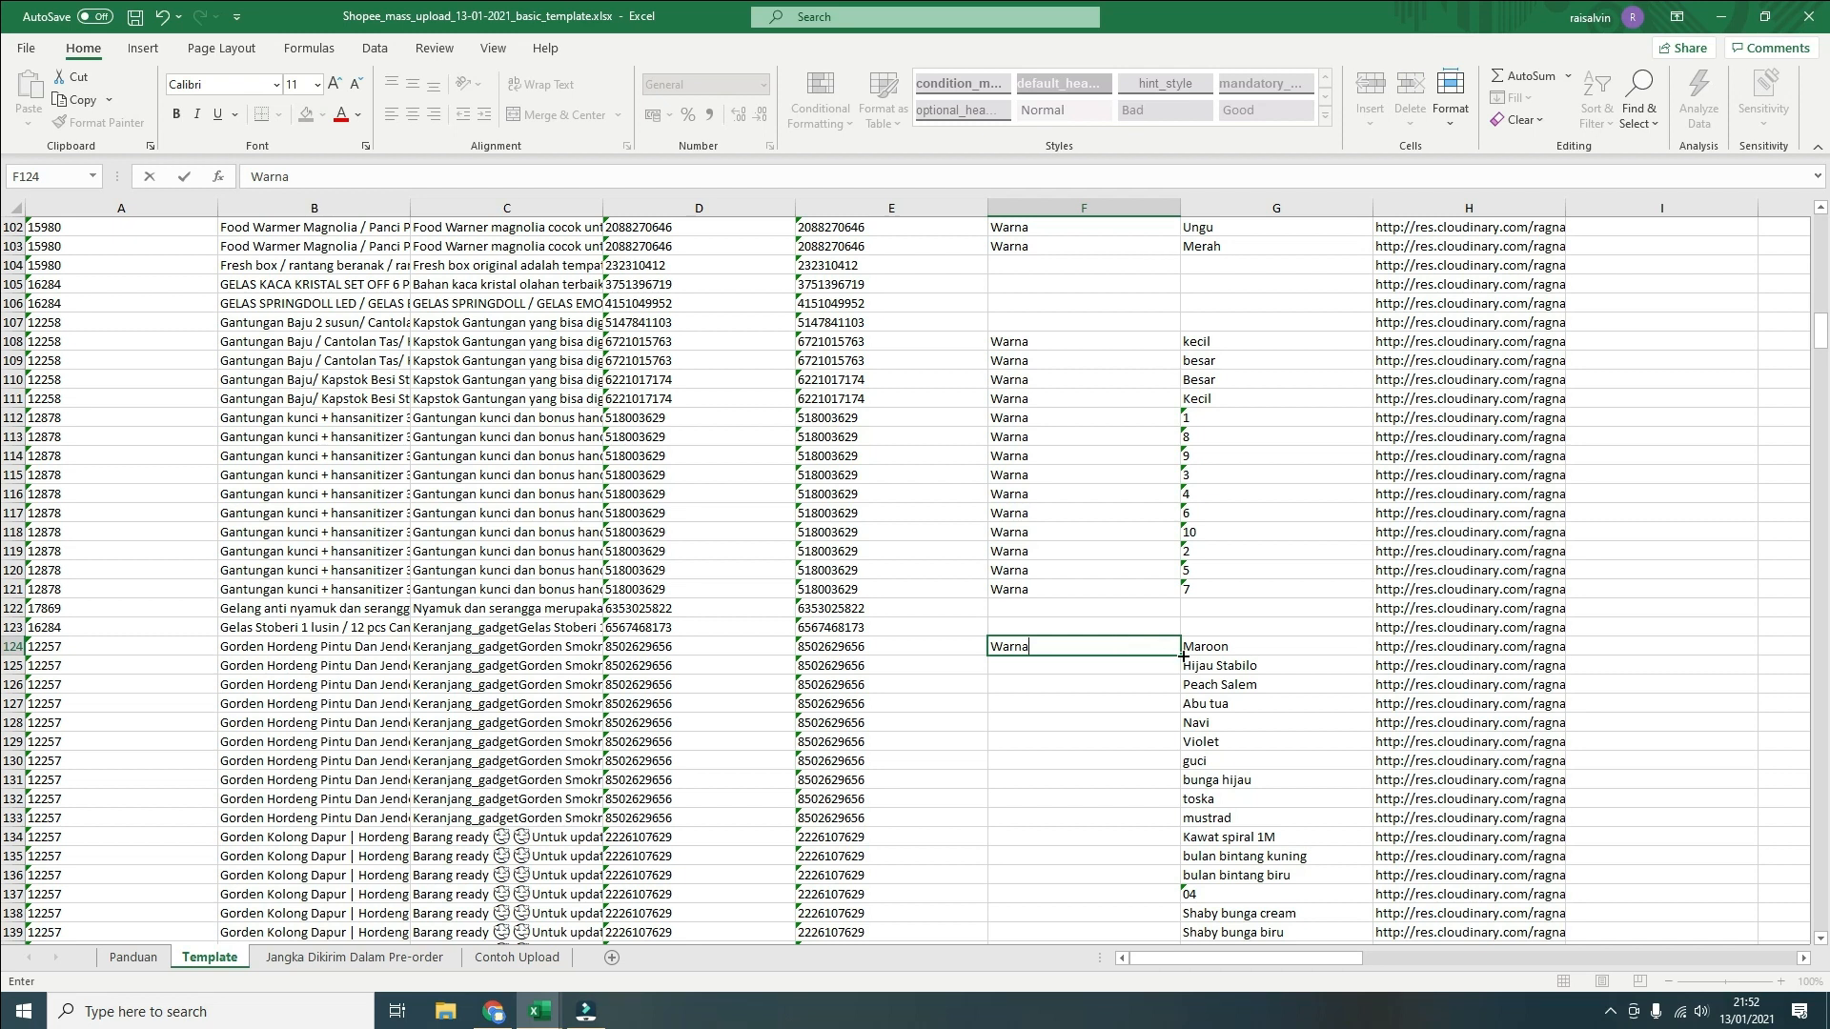
drag(1179, 654, 1170, 715)
Copy Warna from F163 into F165 and fill it down through row 199
click(1125, 702)
key(ctrl+c)
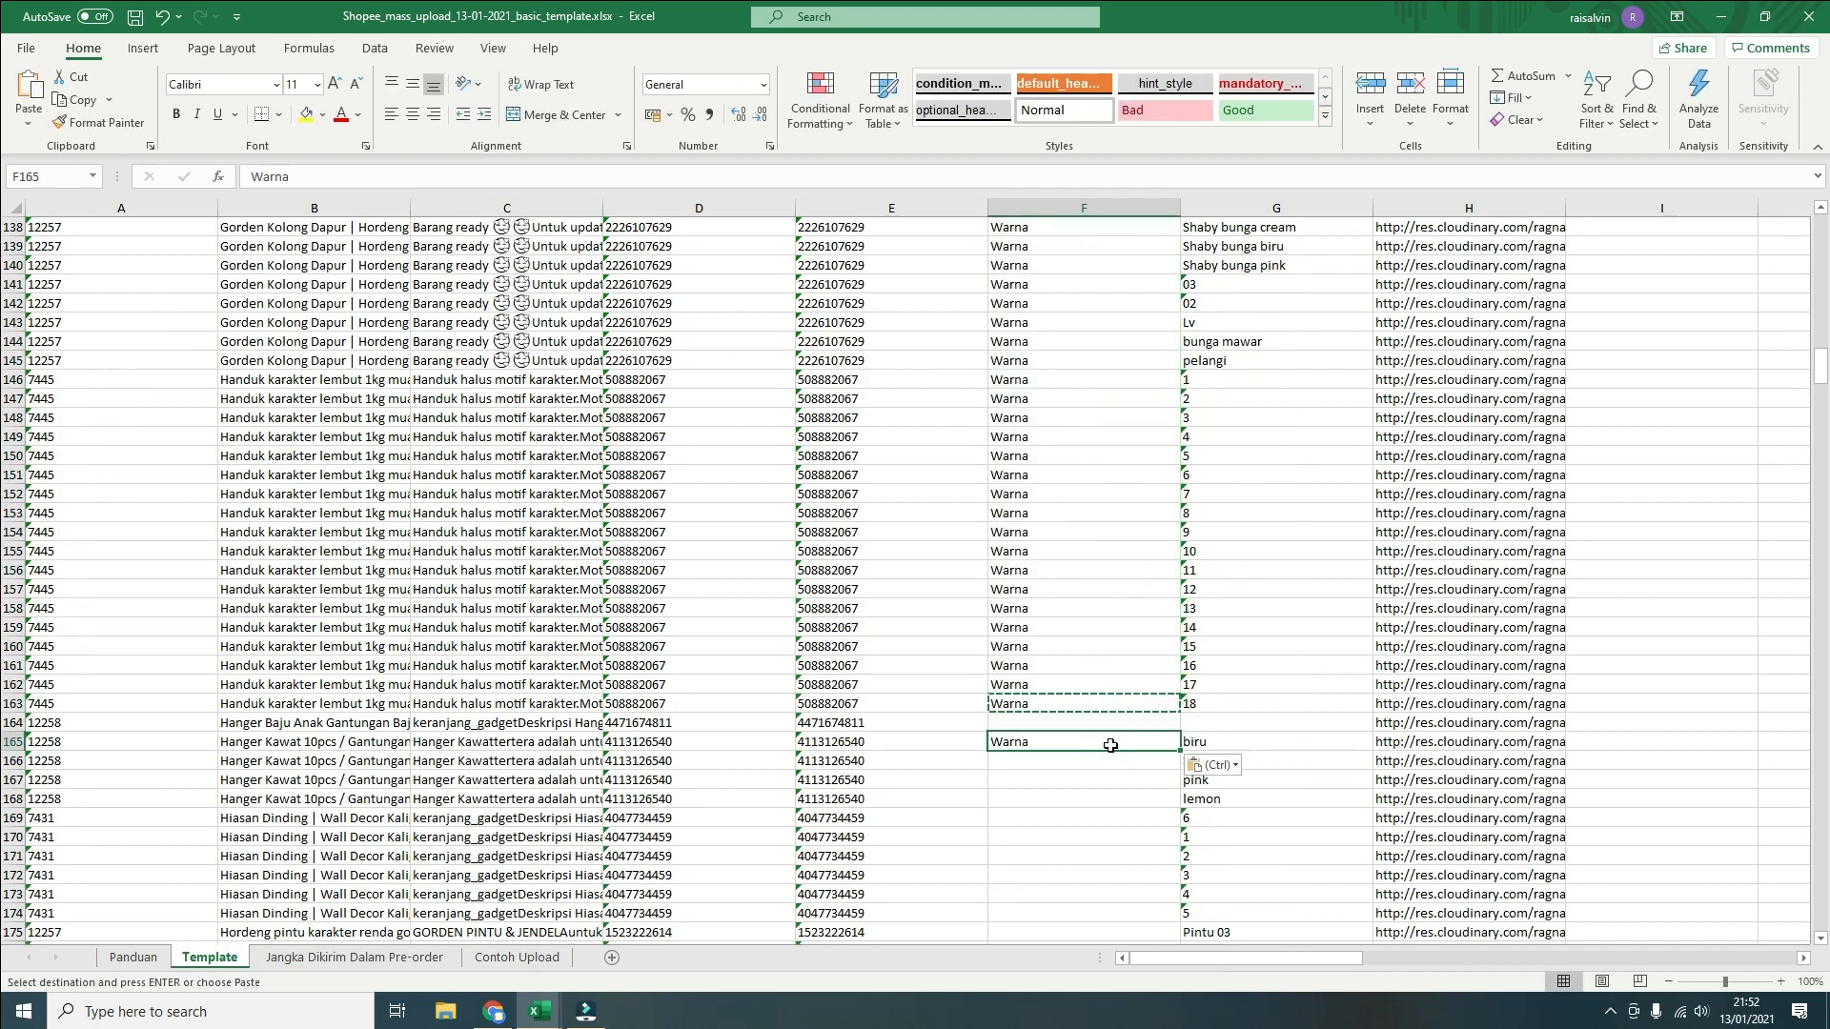
mouse_move(1178, 752)
mouse_down()
mouse_move(1198, 986)
mouse_move(1155, 749)
mouse_up()
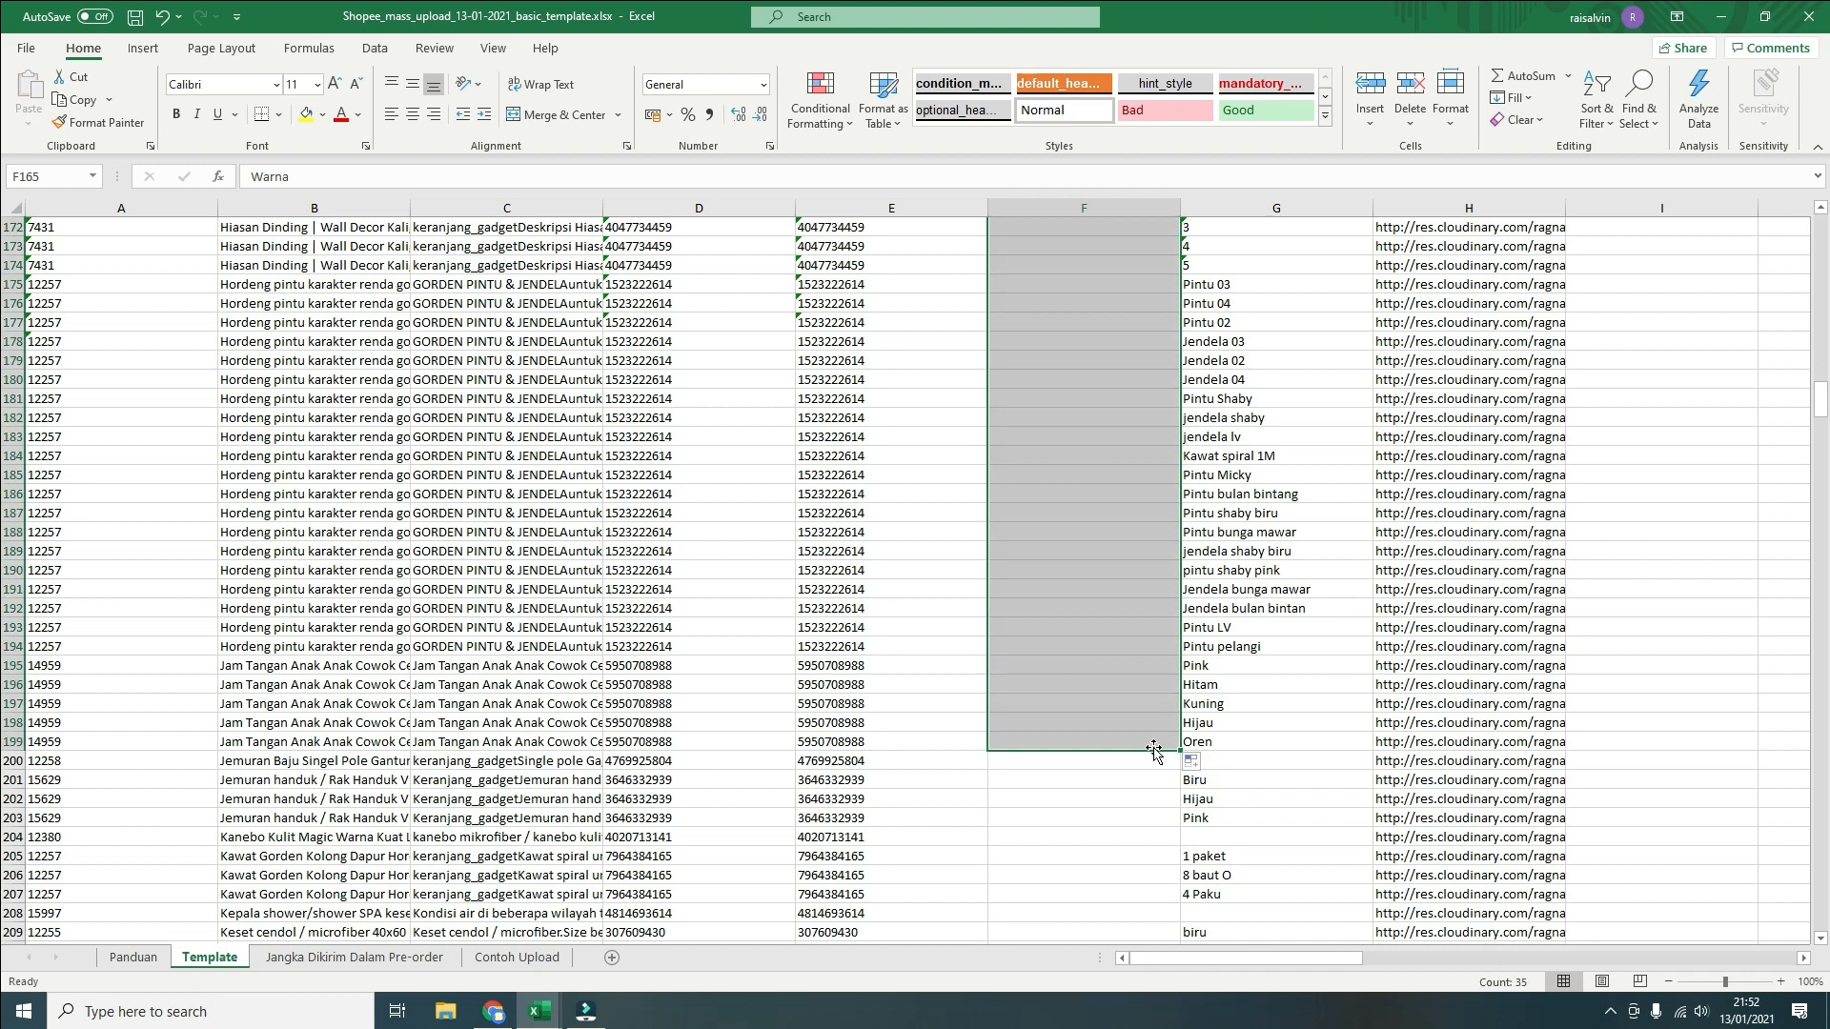
Copy Warna from F199 into F201 and fill it down through row 203 for the jemuran handuk variants
click(1141, 780)
click(1132, 740)
key(ctrl+c)
click(1129, 782)
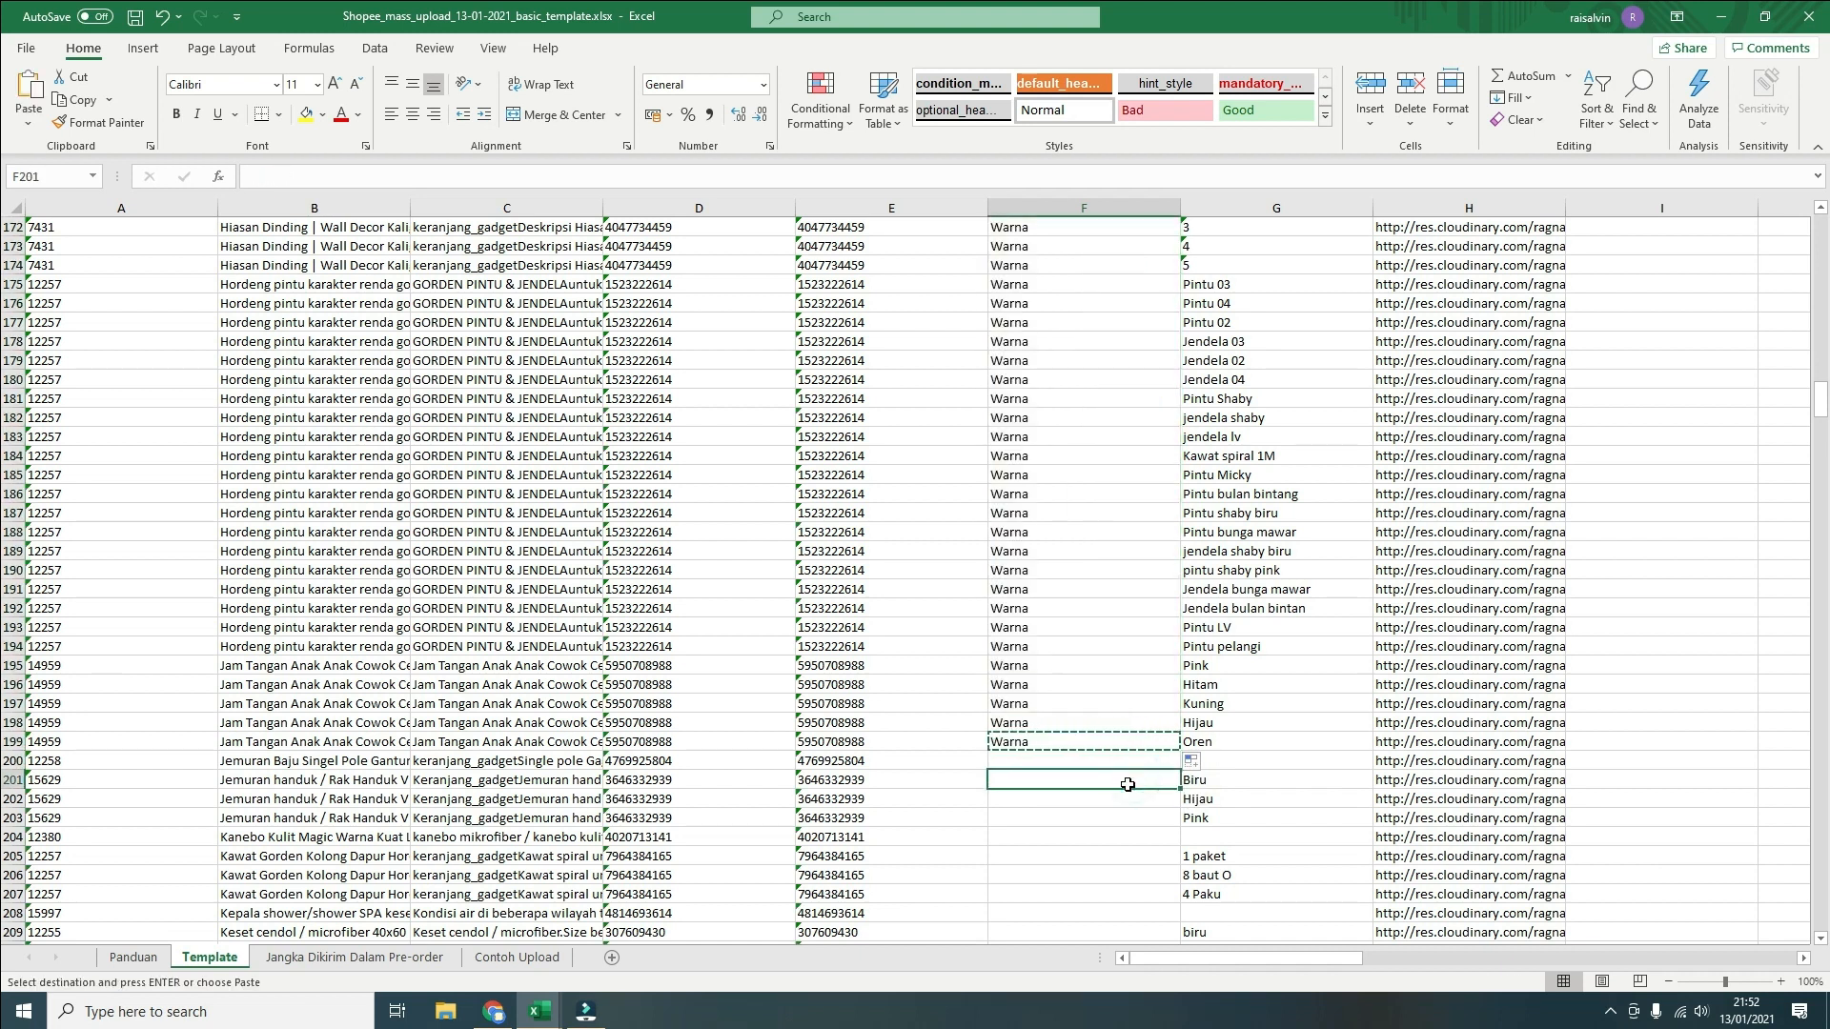
key(ctrl+v)
drag(1182, 790, 1180, 821)
Copy Warna from F202 into F209, the first keset cendol variant
scroll(1199, 802, down, 4)
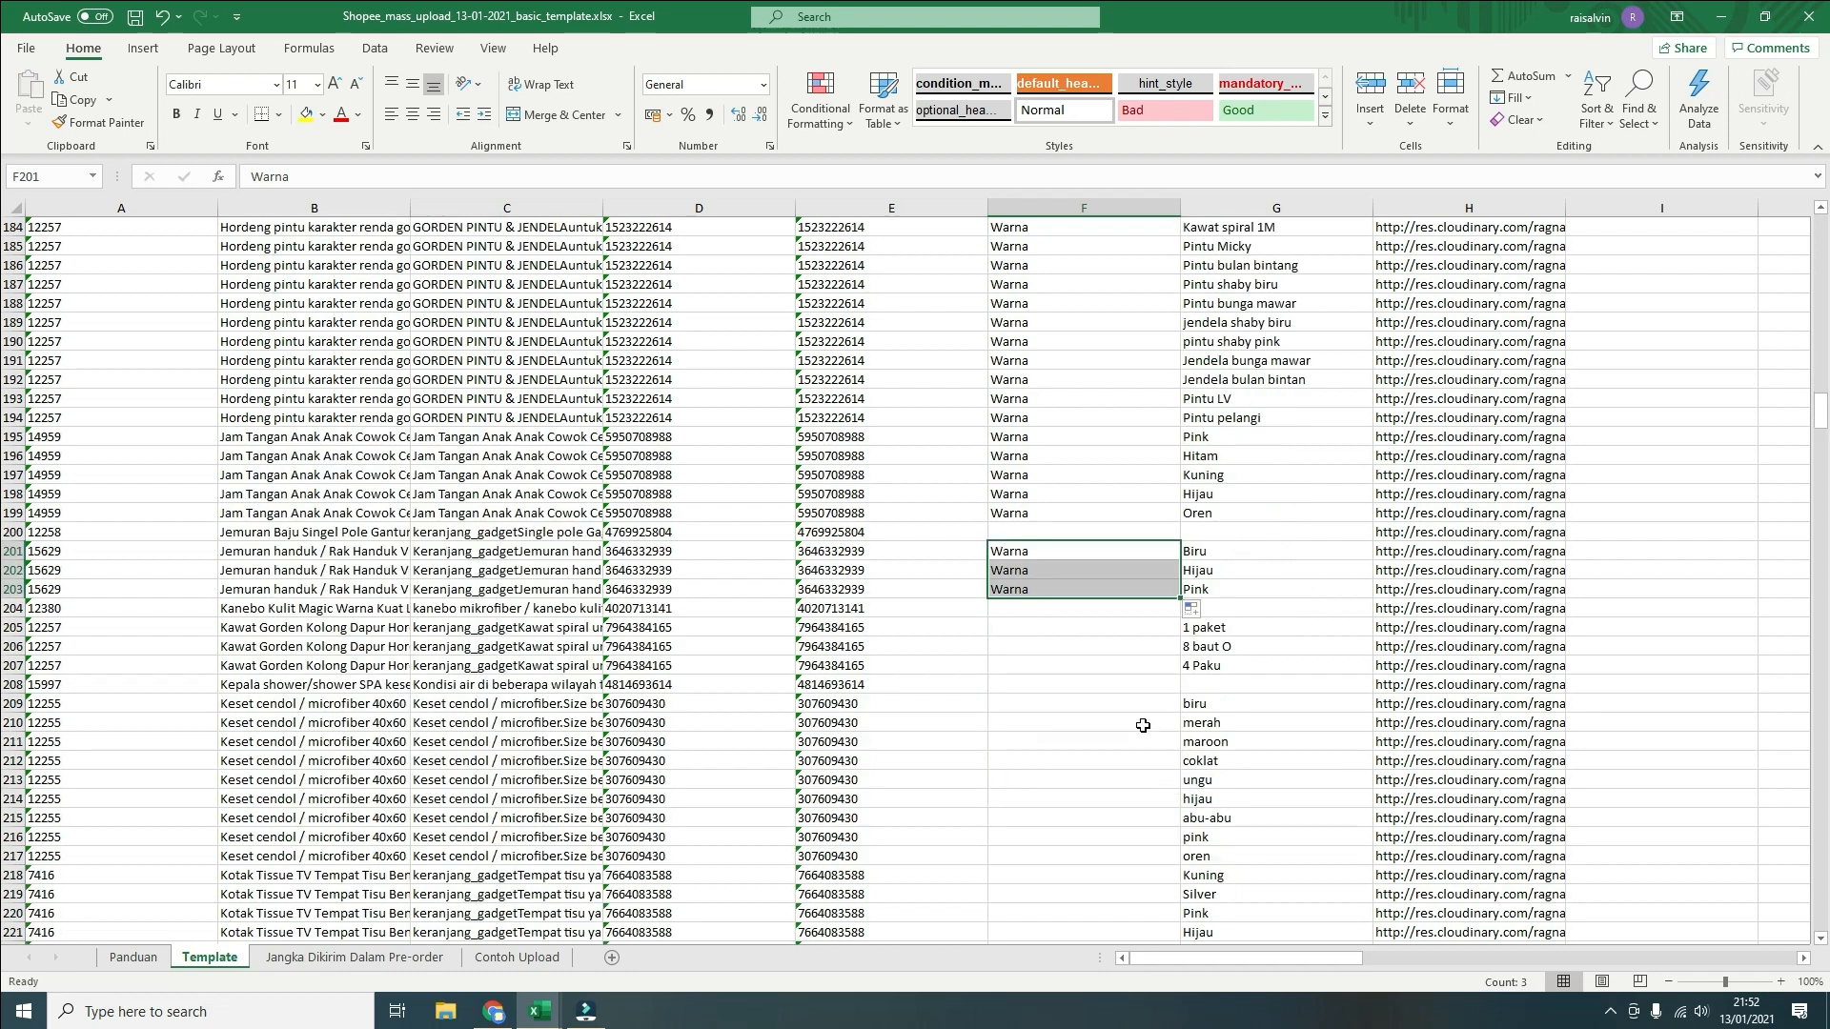
click(1142, 725)
click(1141, 698)
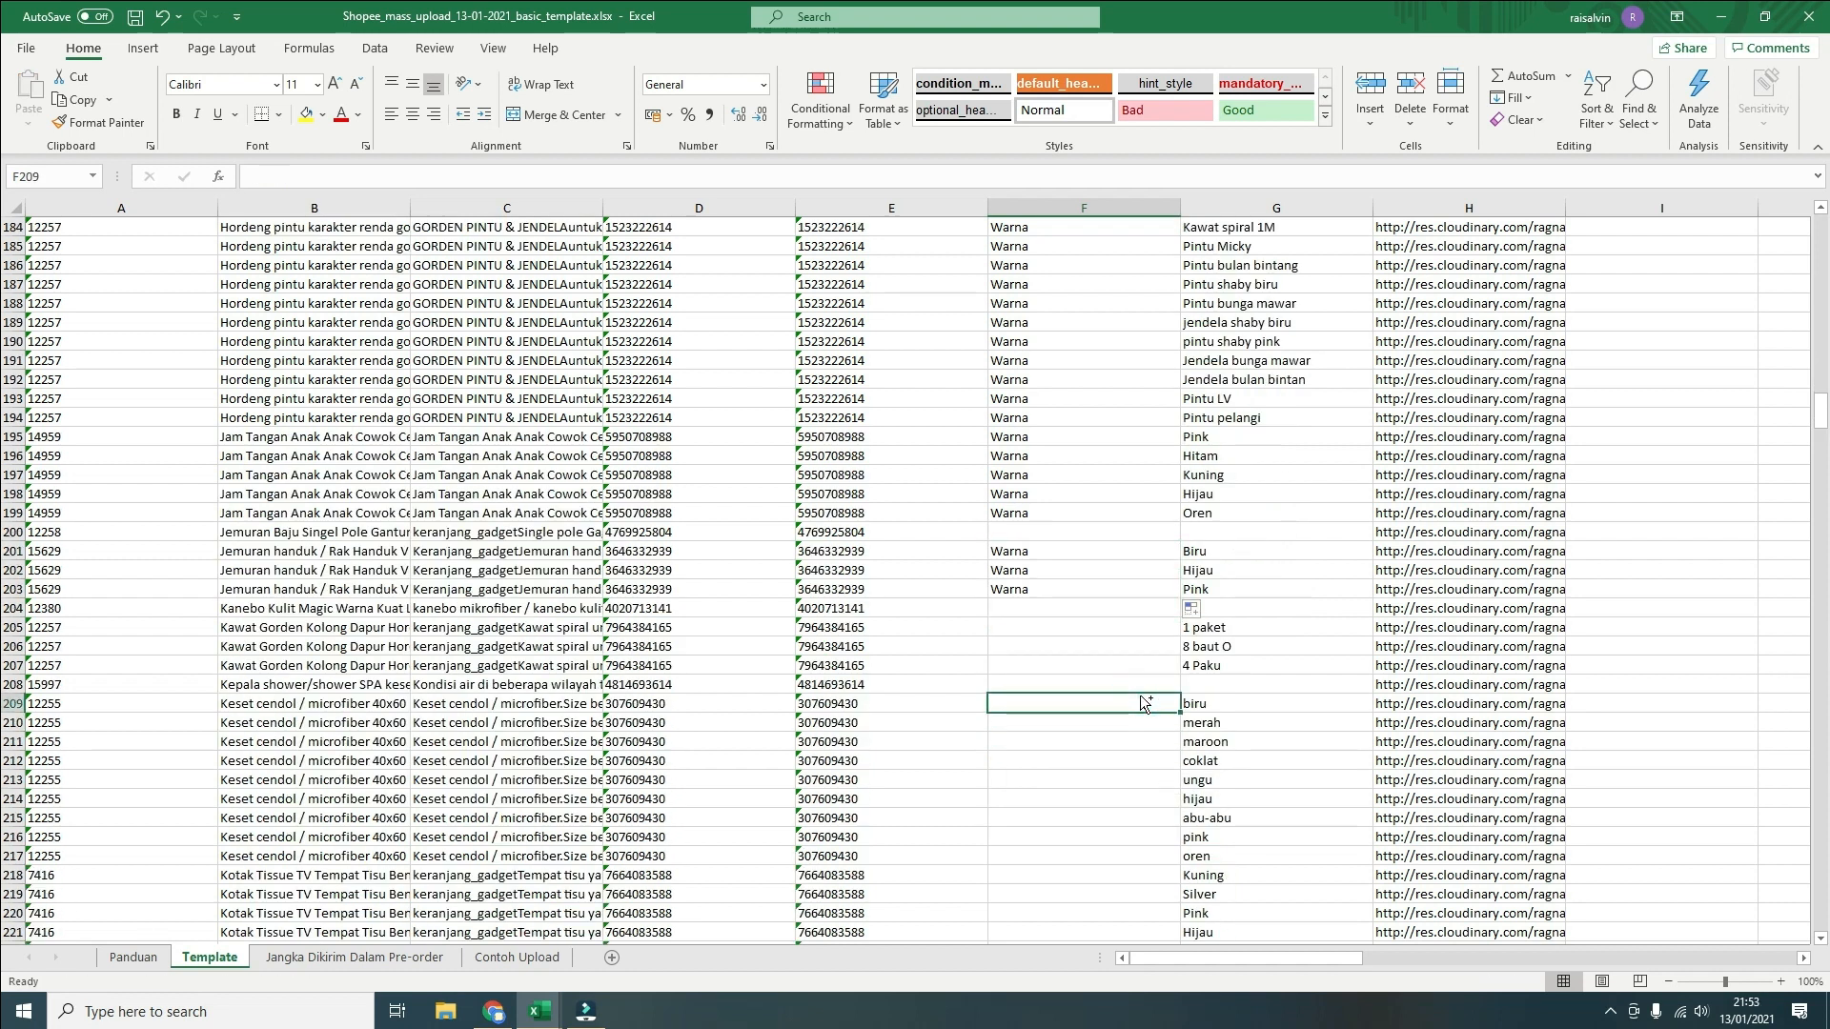
click(1089, 578)
key(ctrl+c)
click(1116, 707)
key(ctrl+v)
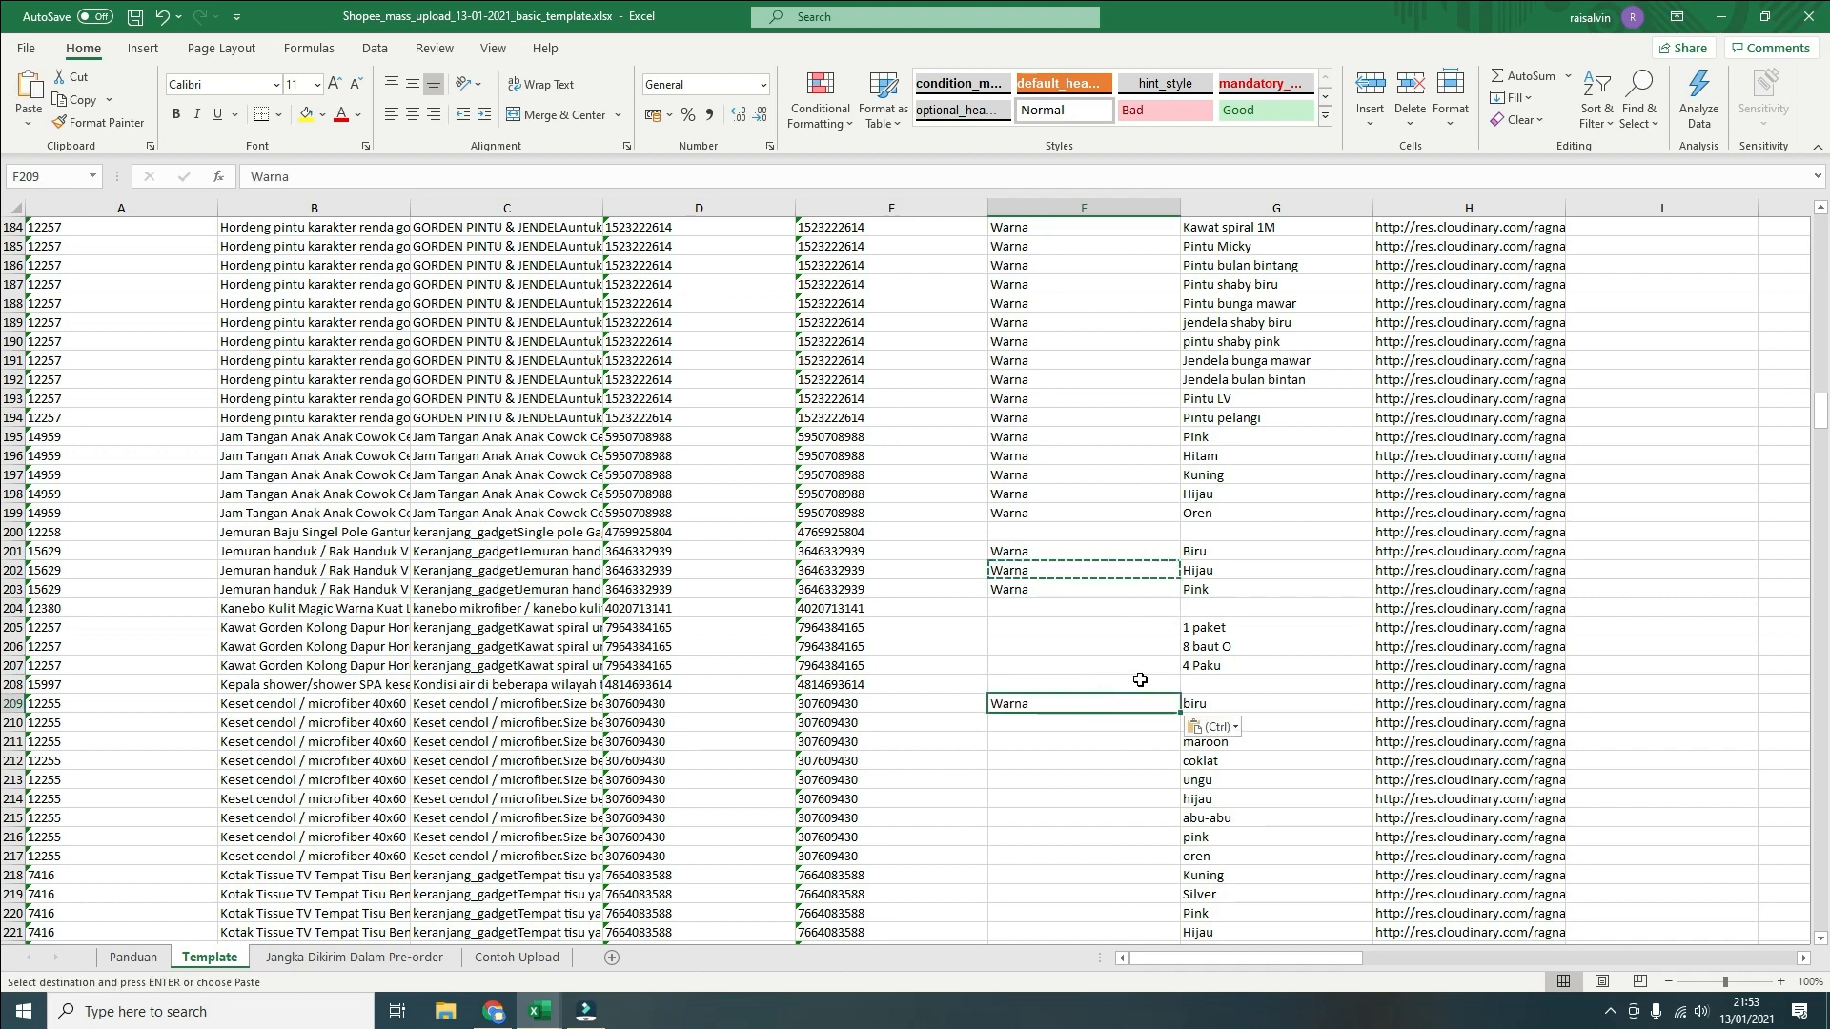
Paste Warna into F205 and fill it through row 207, and fill F209 down through row 221
click(1150, 621)
key(ctrl+v)
drag(1180, 638, 1168, 504)
click(1164, 698)
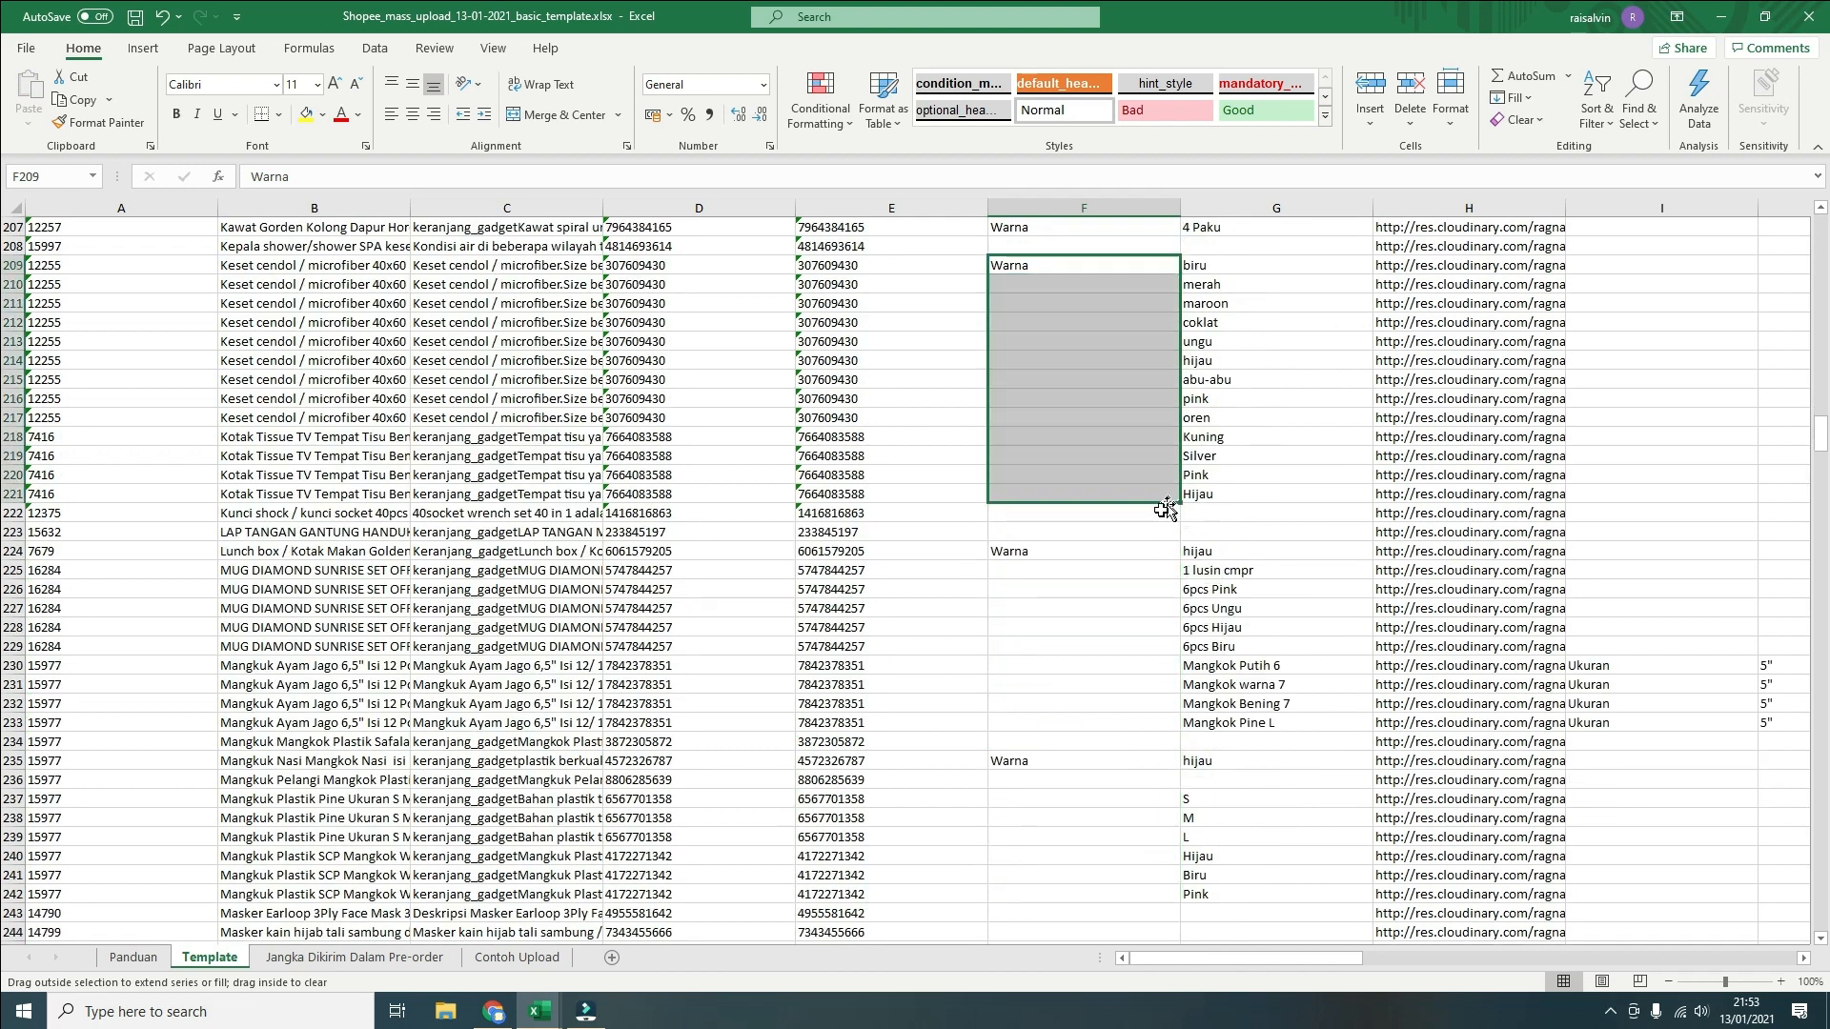
Fill Warna from F224 down through row 233 and enter Ukuran for the S, M and L variants in rows 237 to 239
click(1102, 555)
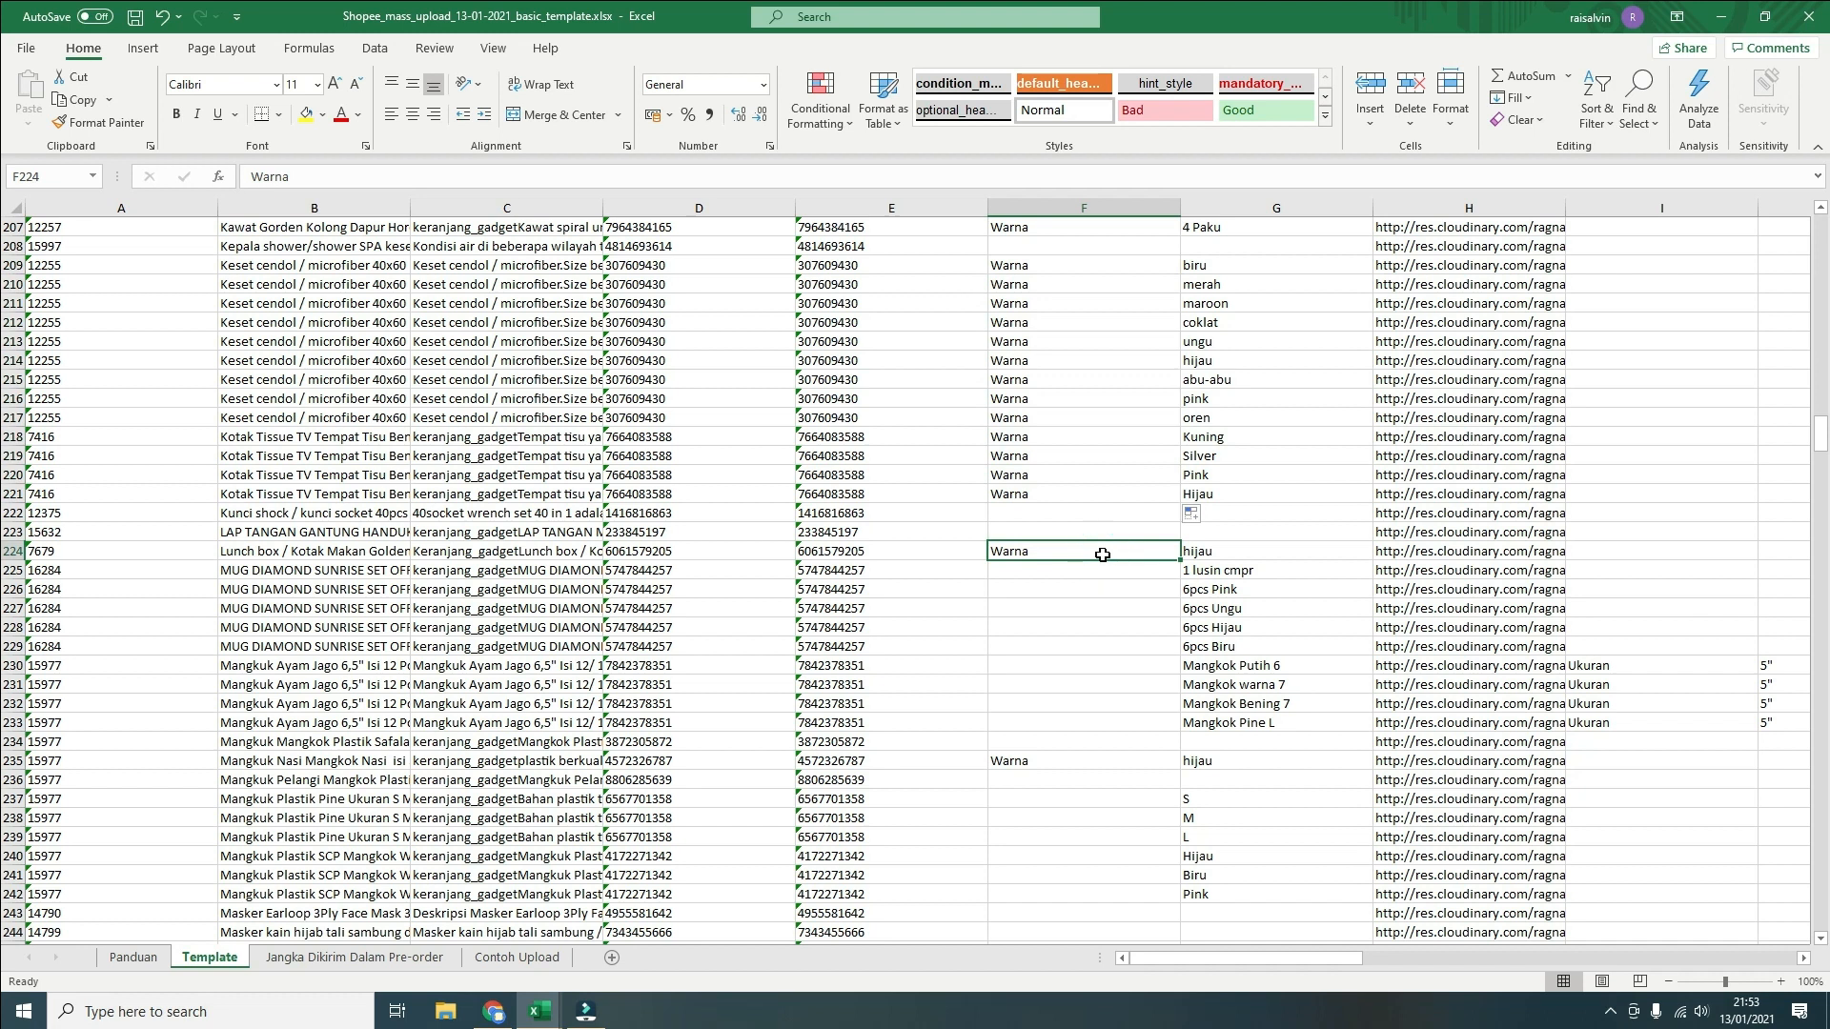
drag(1181, 561, 1179, 733)
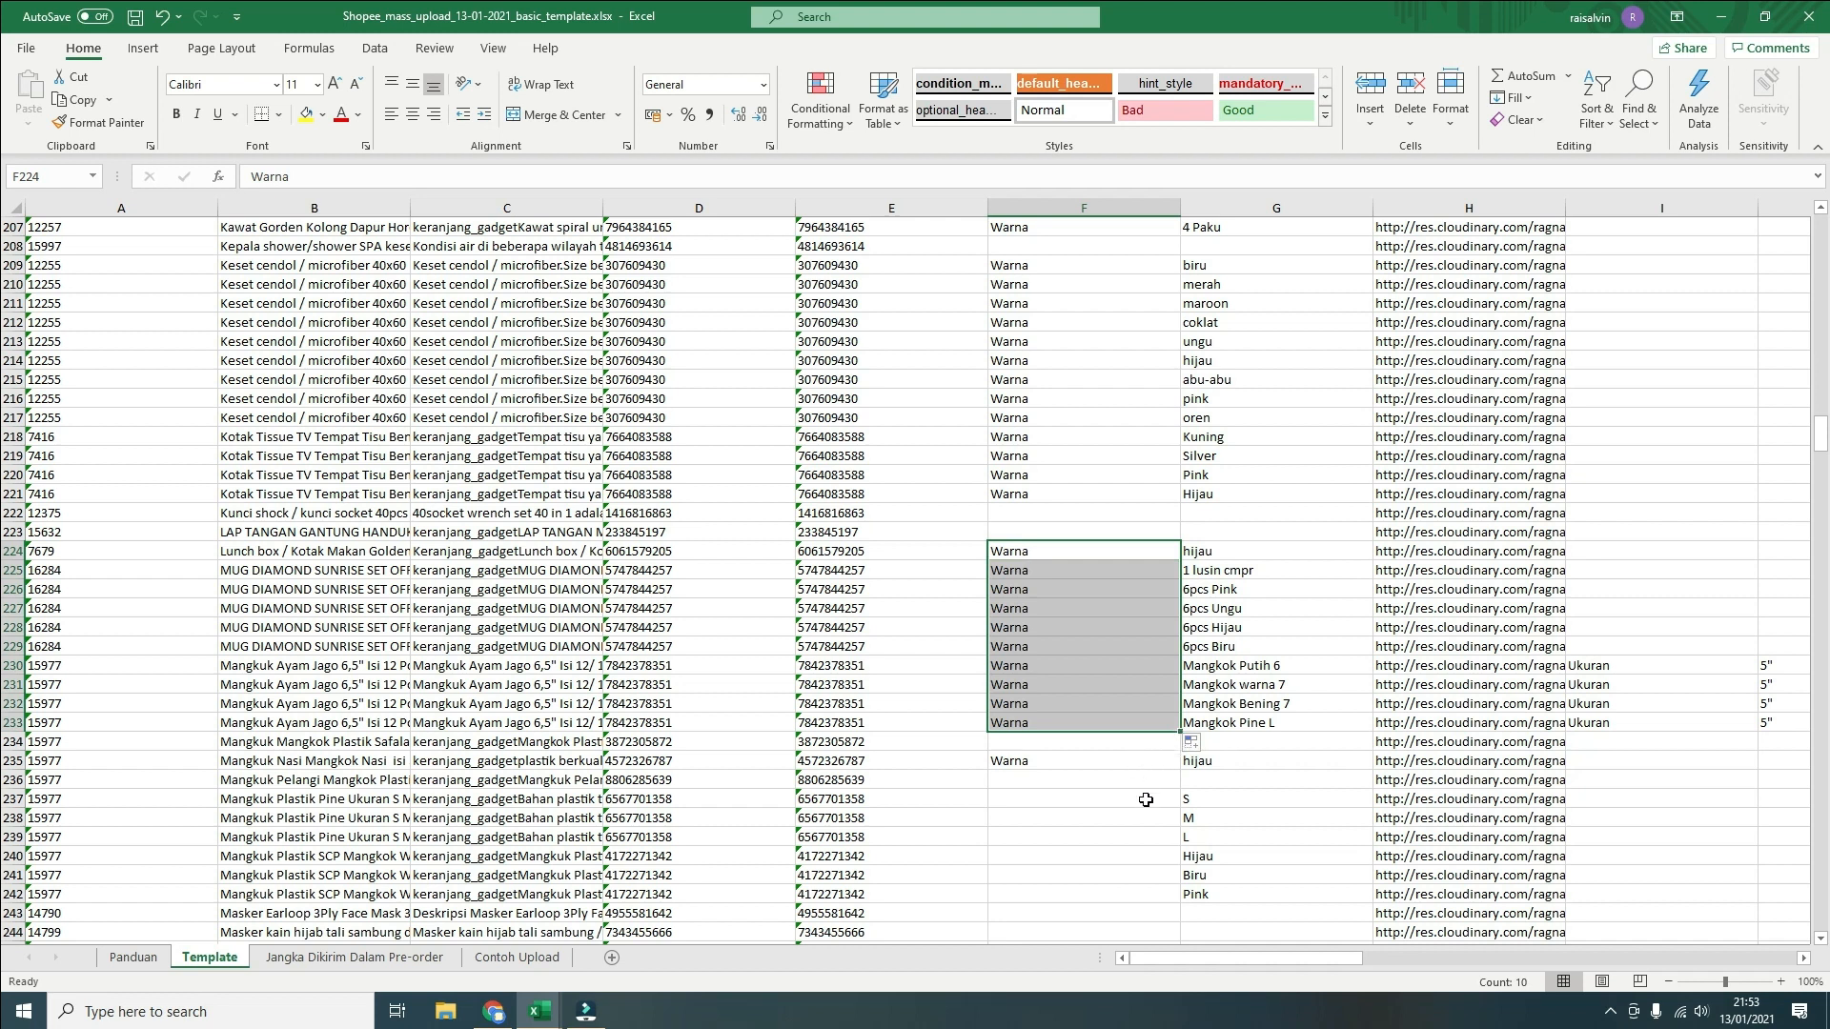
click(1146, 800)
text(Ukuran)
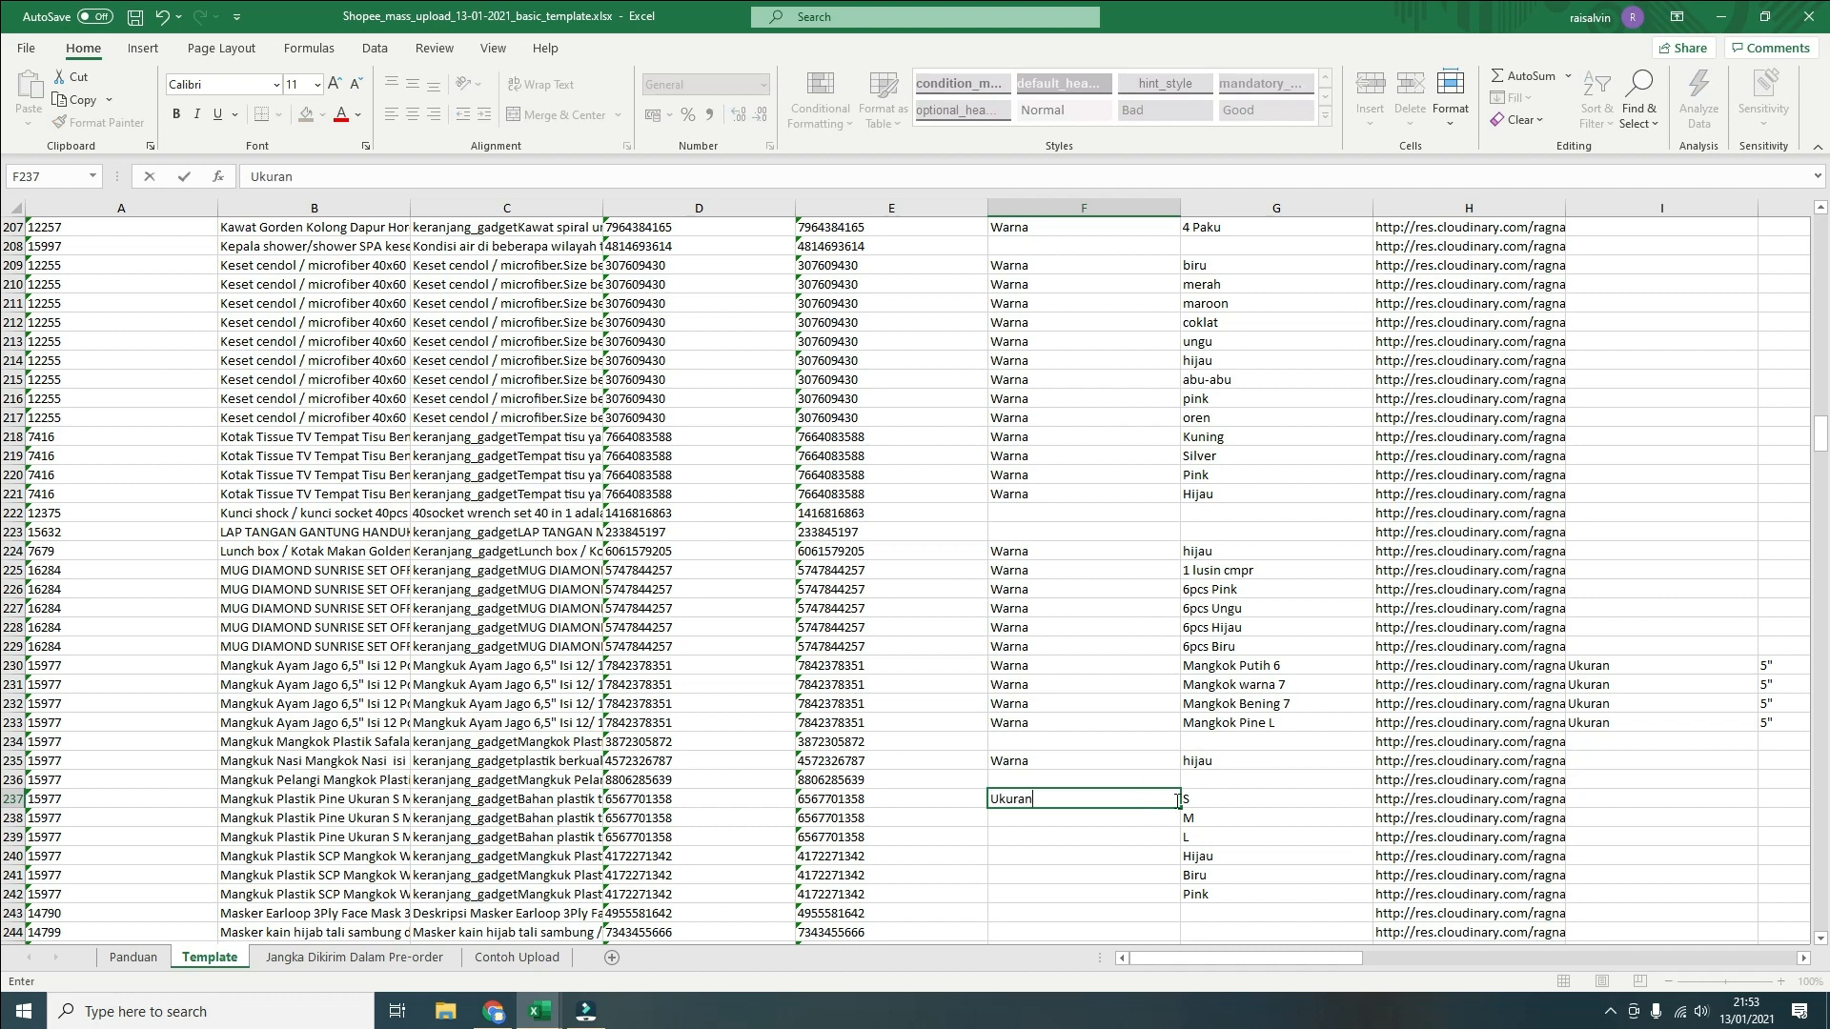
drag(1180, 808, 1180, 843)
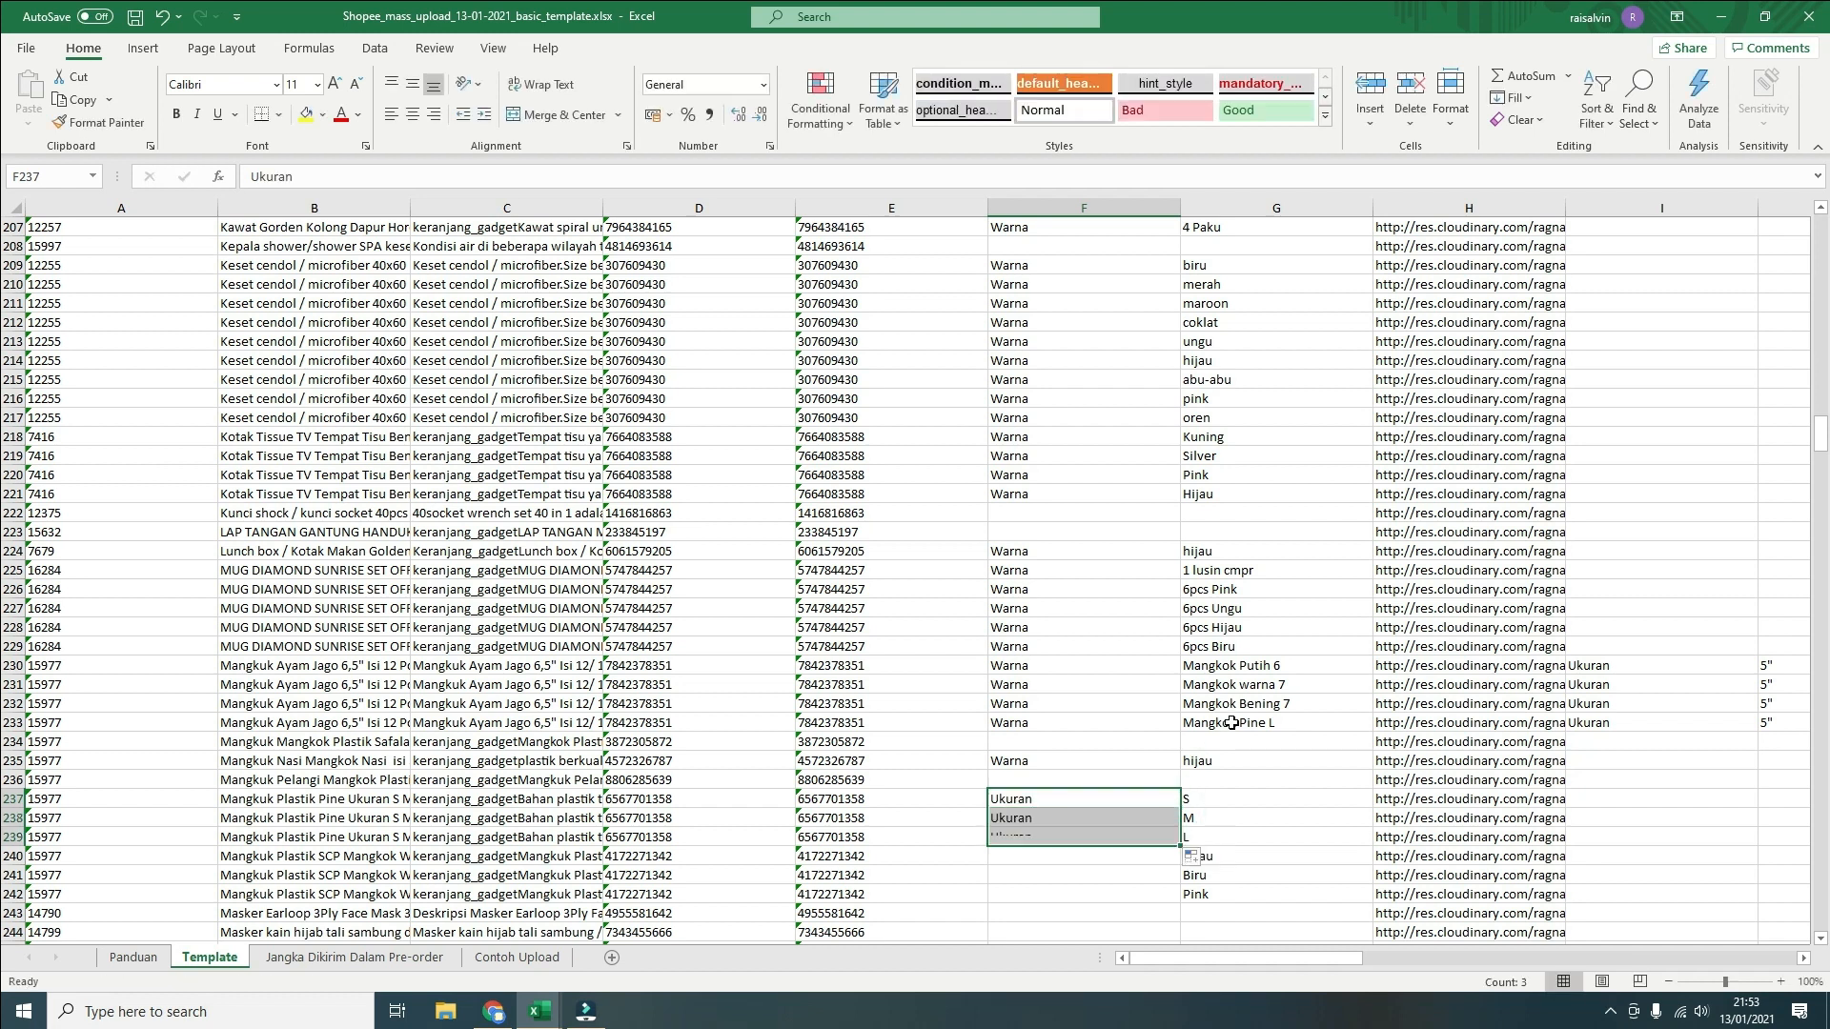
Copy Warna from F235 into F240 and fill it down through row 242 for the Hijau, Biru and Pink variants
scroll(1232, 722, down, 1)
click(1095, 796)
click(1094, 703)
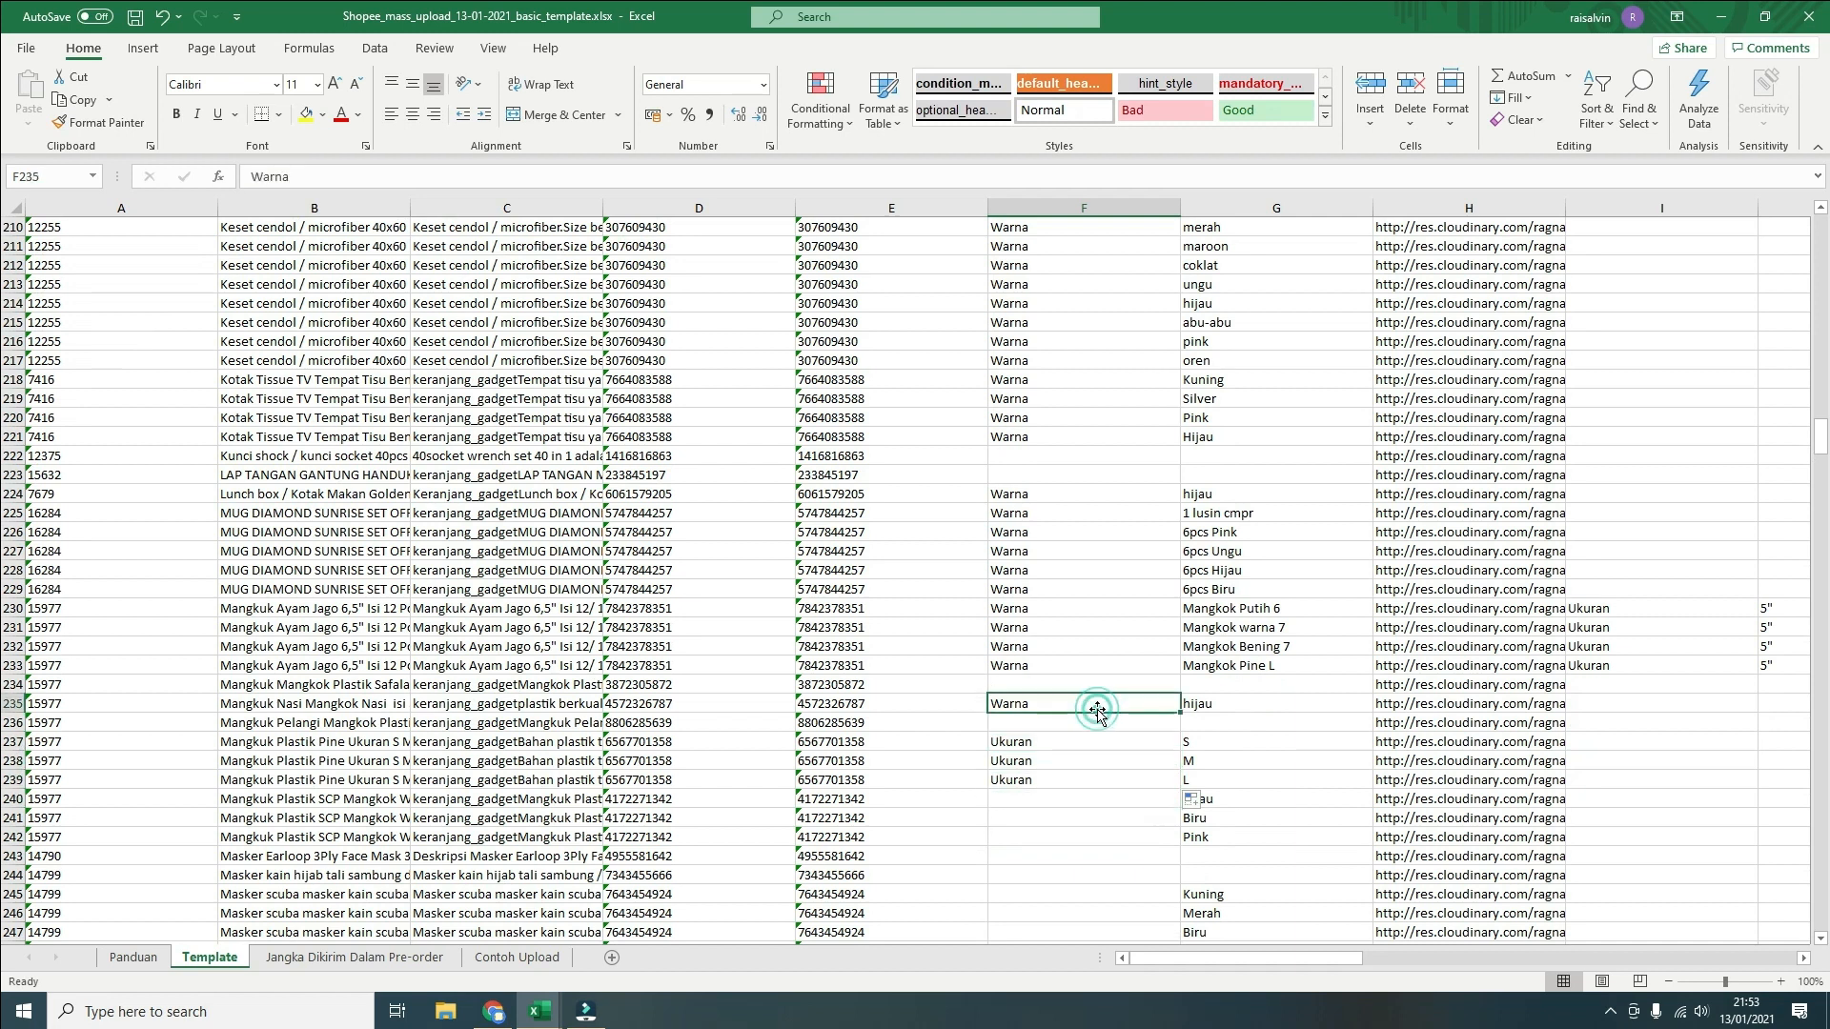
key(ctrl+c)
click(1098, 800)
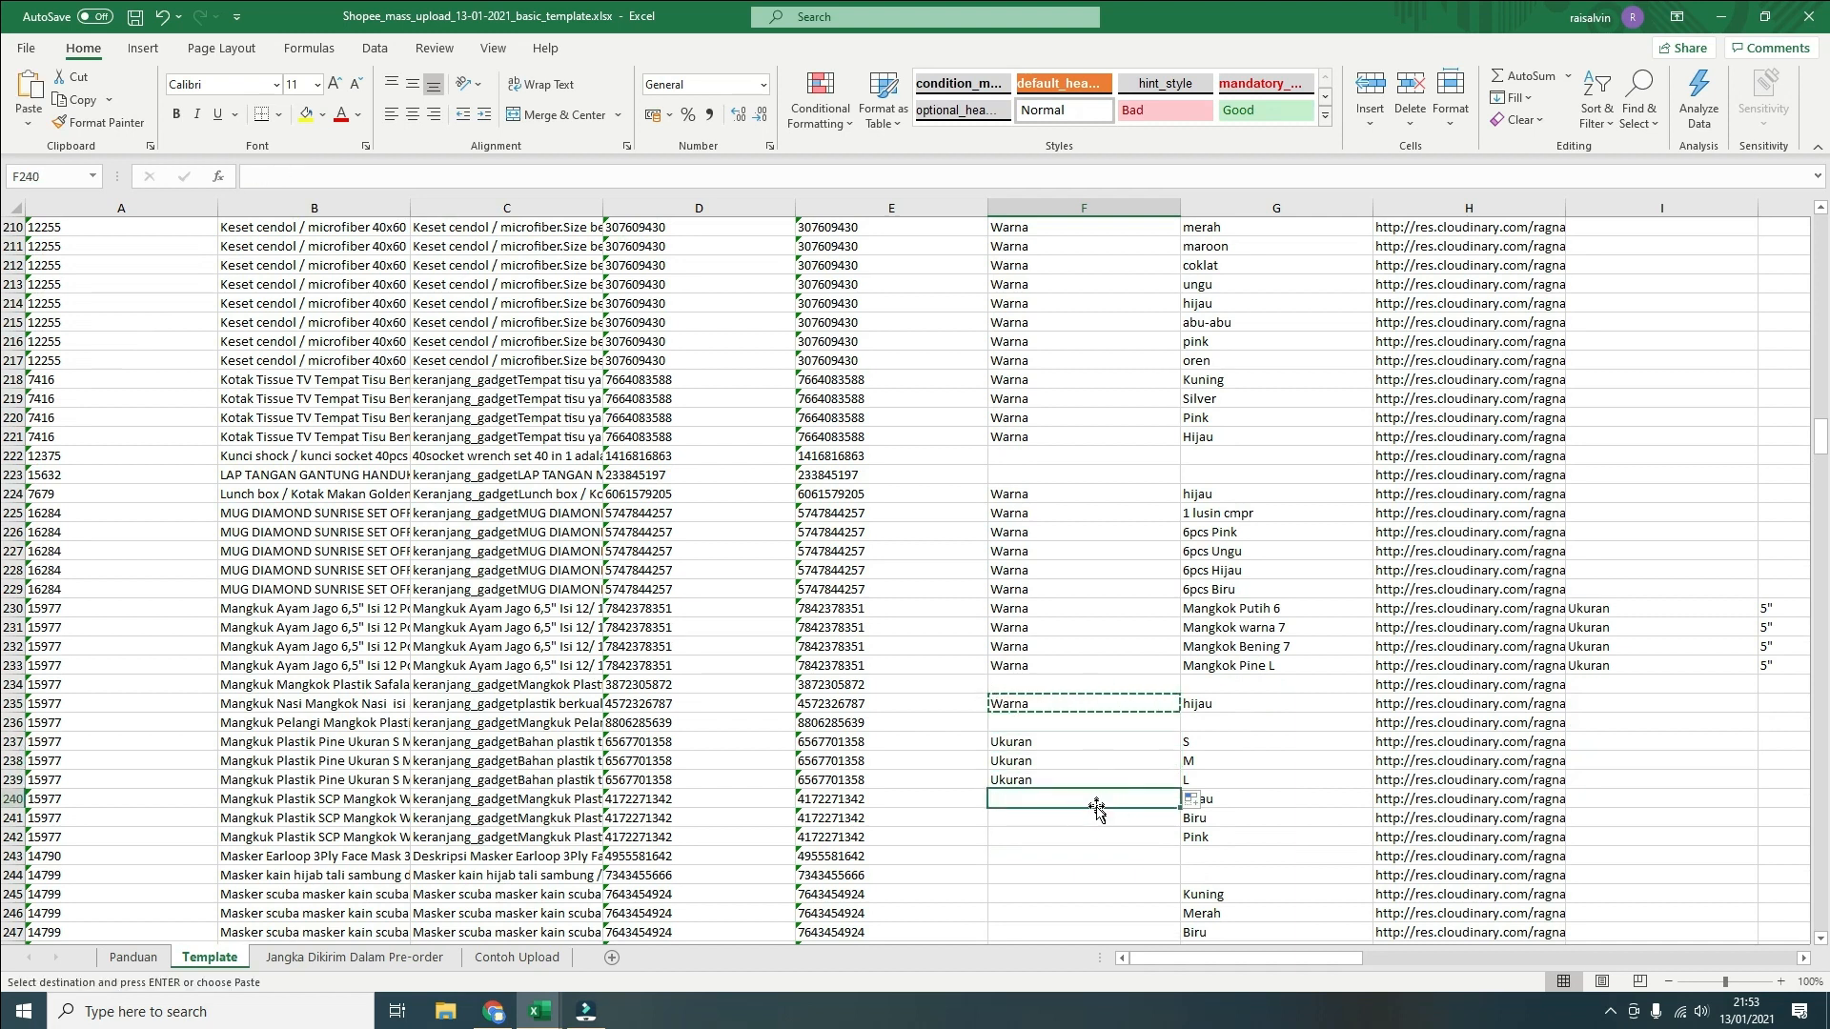
key(ctrl+v)
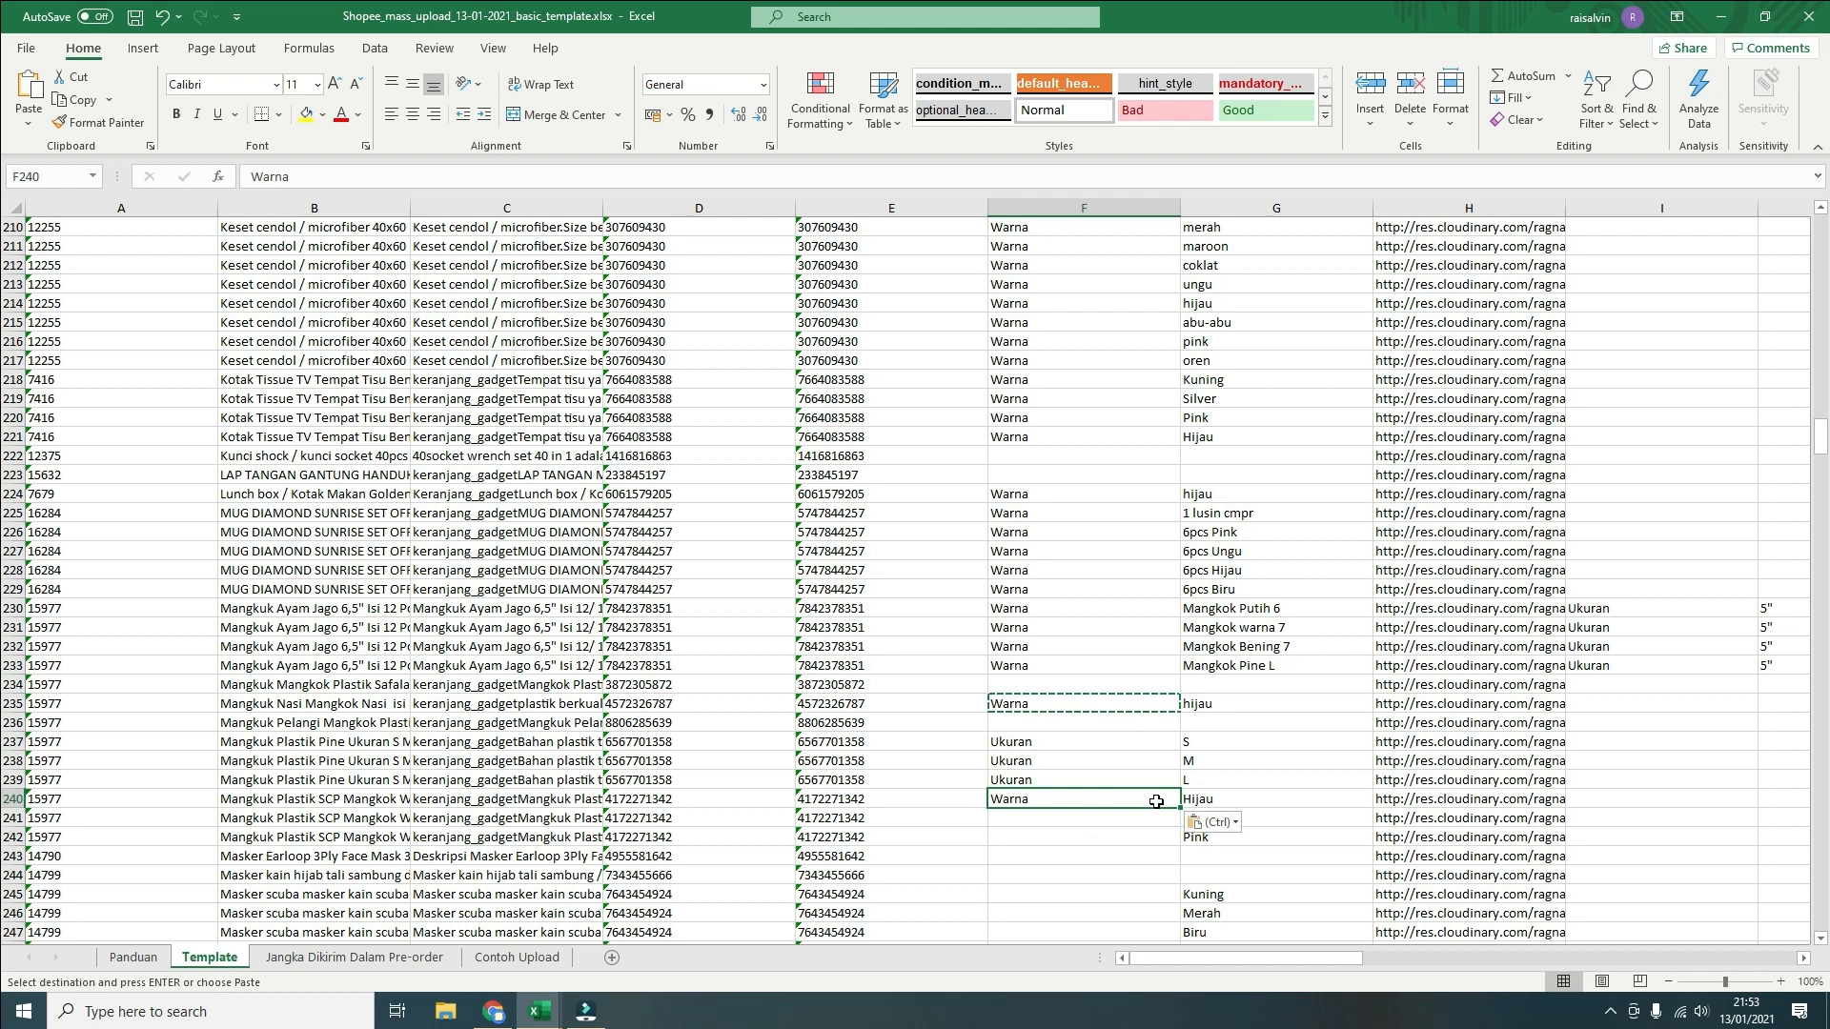
drag(1180, 810, 1182, 843)
Copy Warna from F242 into F245 and fill it down through row 247 for the masker scuba variants
scroll(1153, 810, down, 2)
scroll(1153, 811, down, 2)
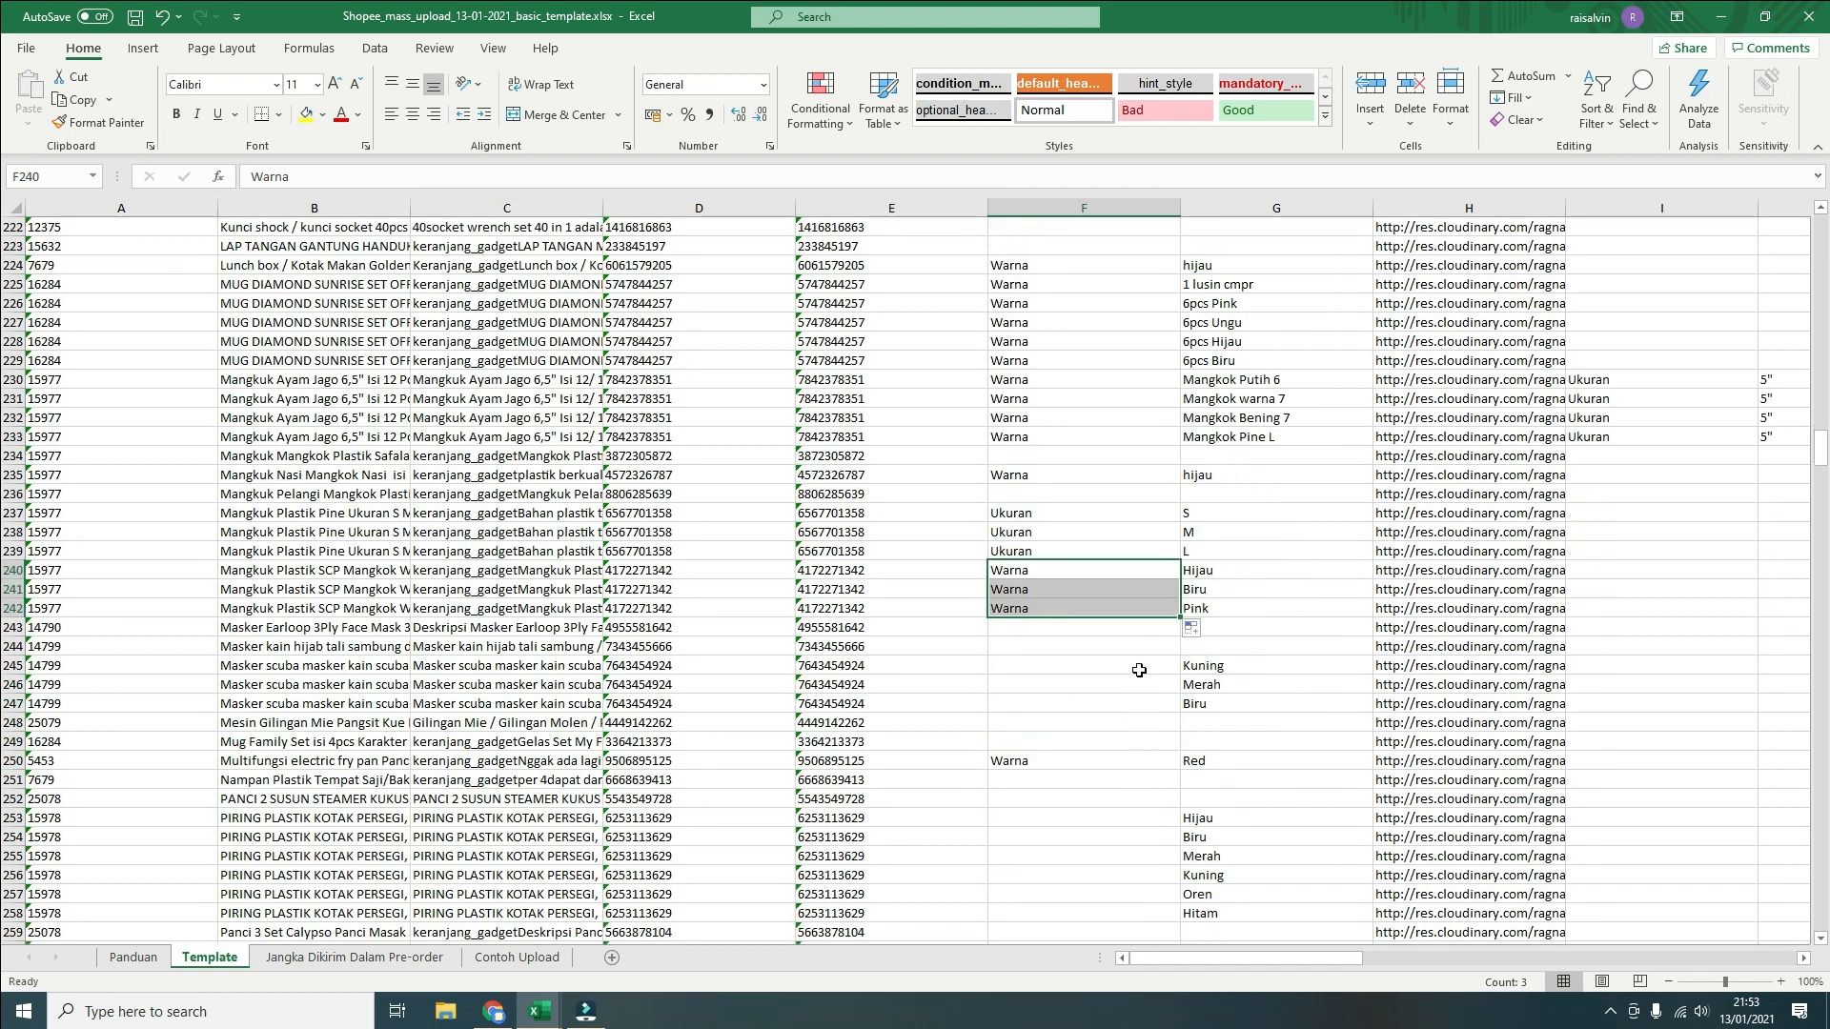
click(1139, 609)
key(ctrl+c)
click(1132, 667)
key(ctrl+v)
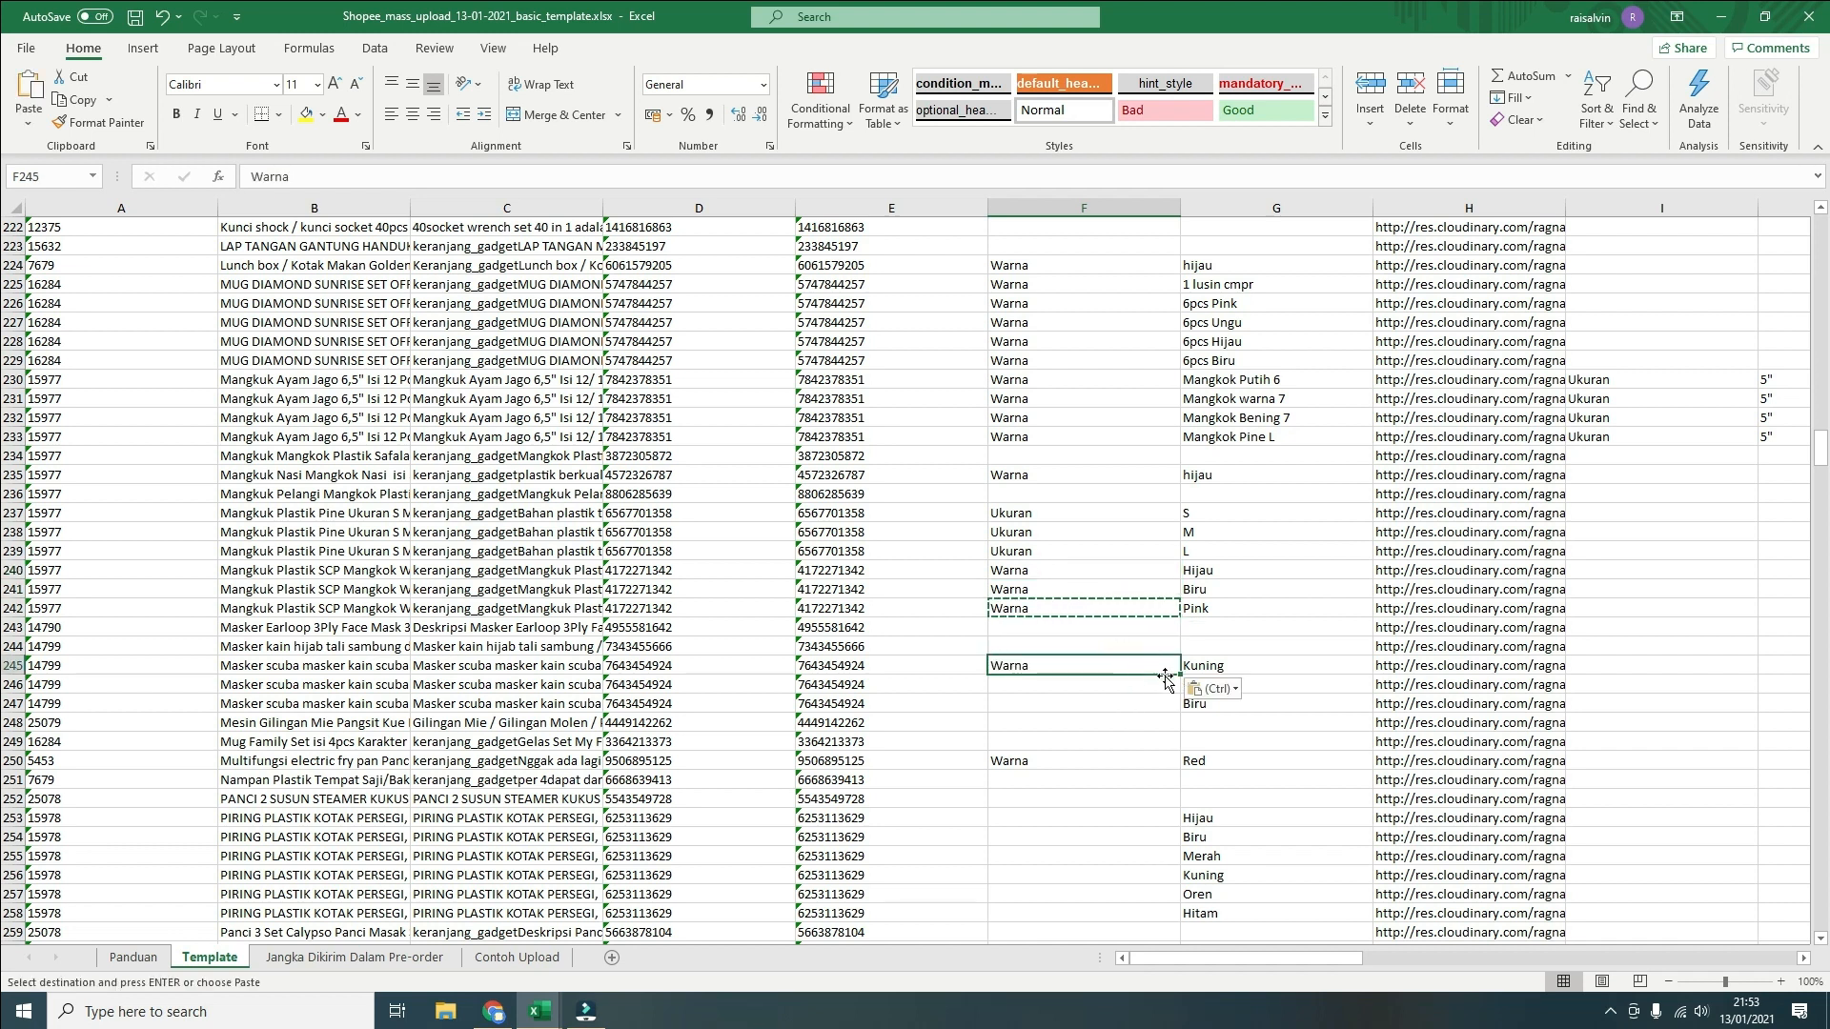
drag(1179, 677, 1179, 711)
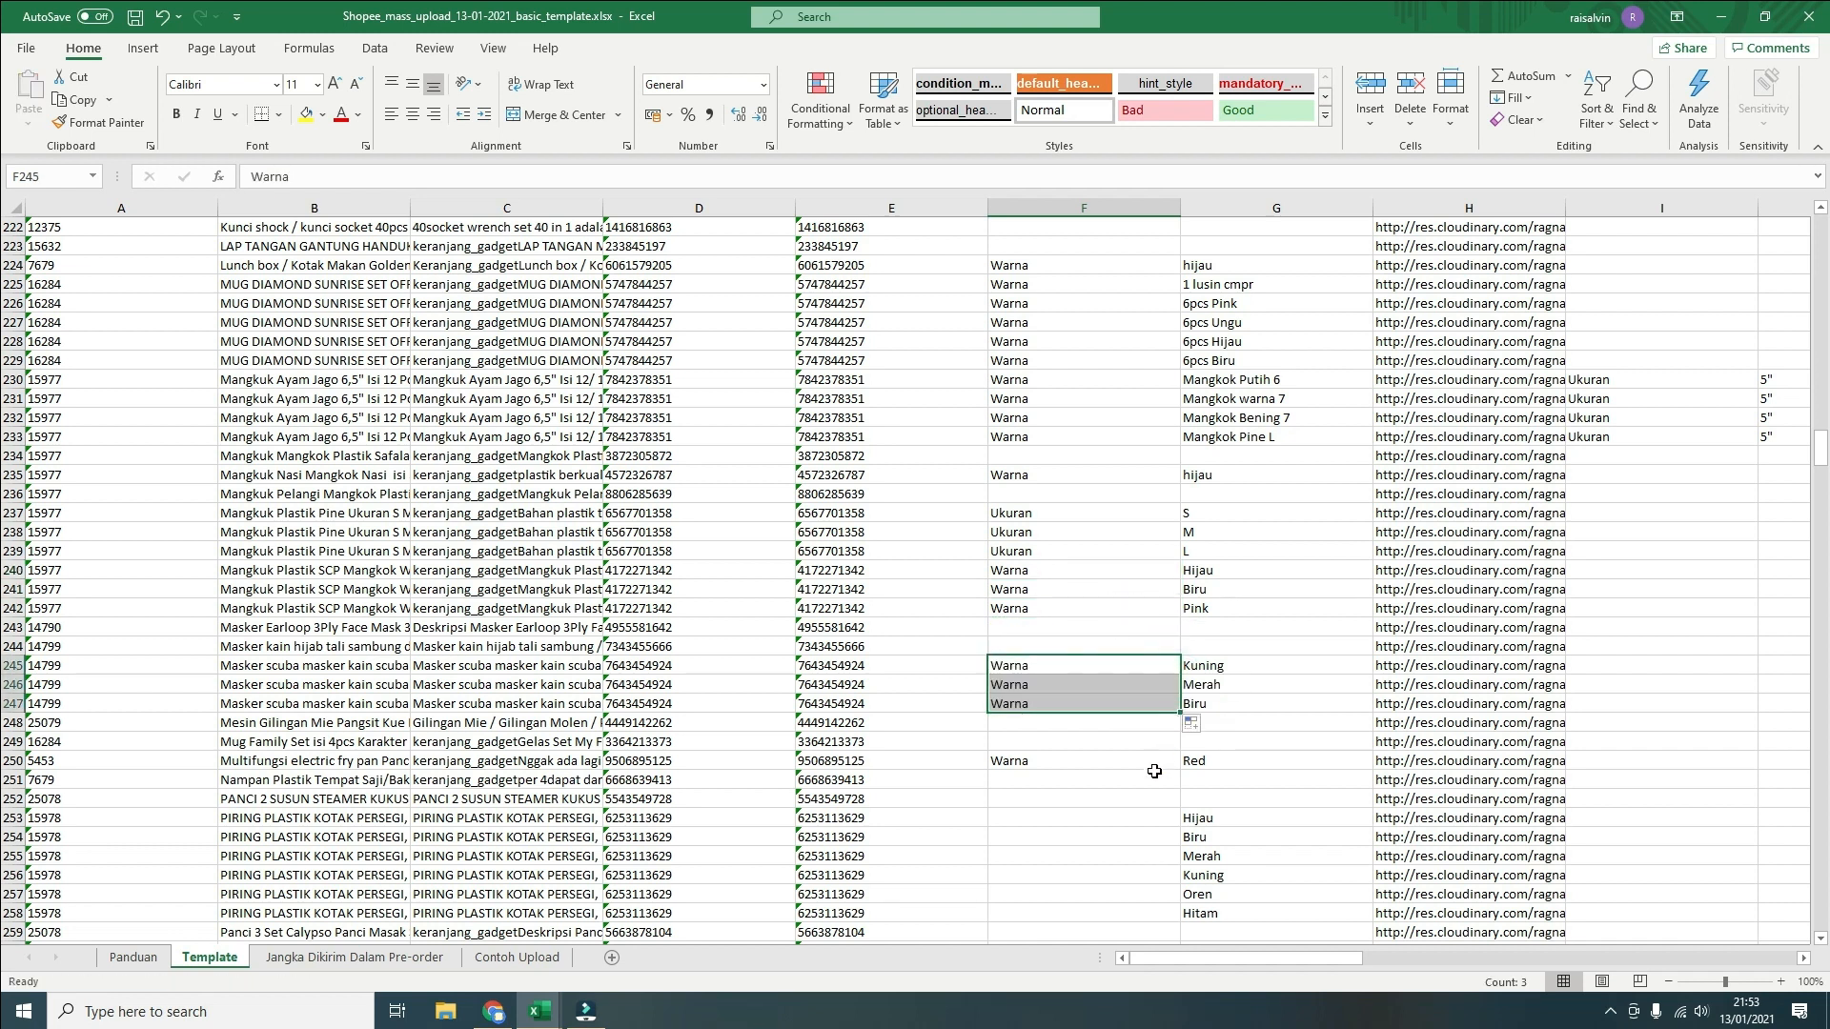
Copy Warna from F250 into F253 and fill it down through row 258 for the piring plastik variants
click(1147, 819)
click(1107, 759)
key(ctrl+c)
click(1127, 818)
key(ctrl+v)
drag(1180, 827, 1180, 915)
Enter Warna as Nama Variasi 1 for the wallpaper variants near the end of the data, rows 712 to 731
scroll(1164, 757, down, 1)
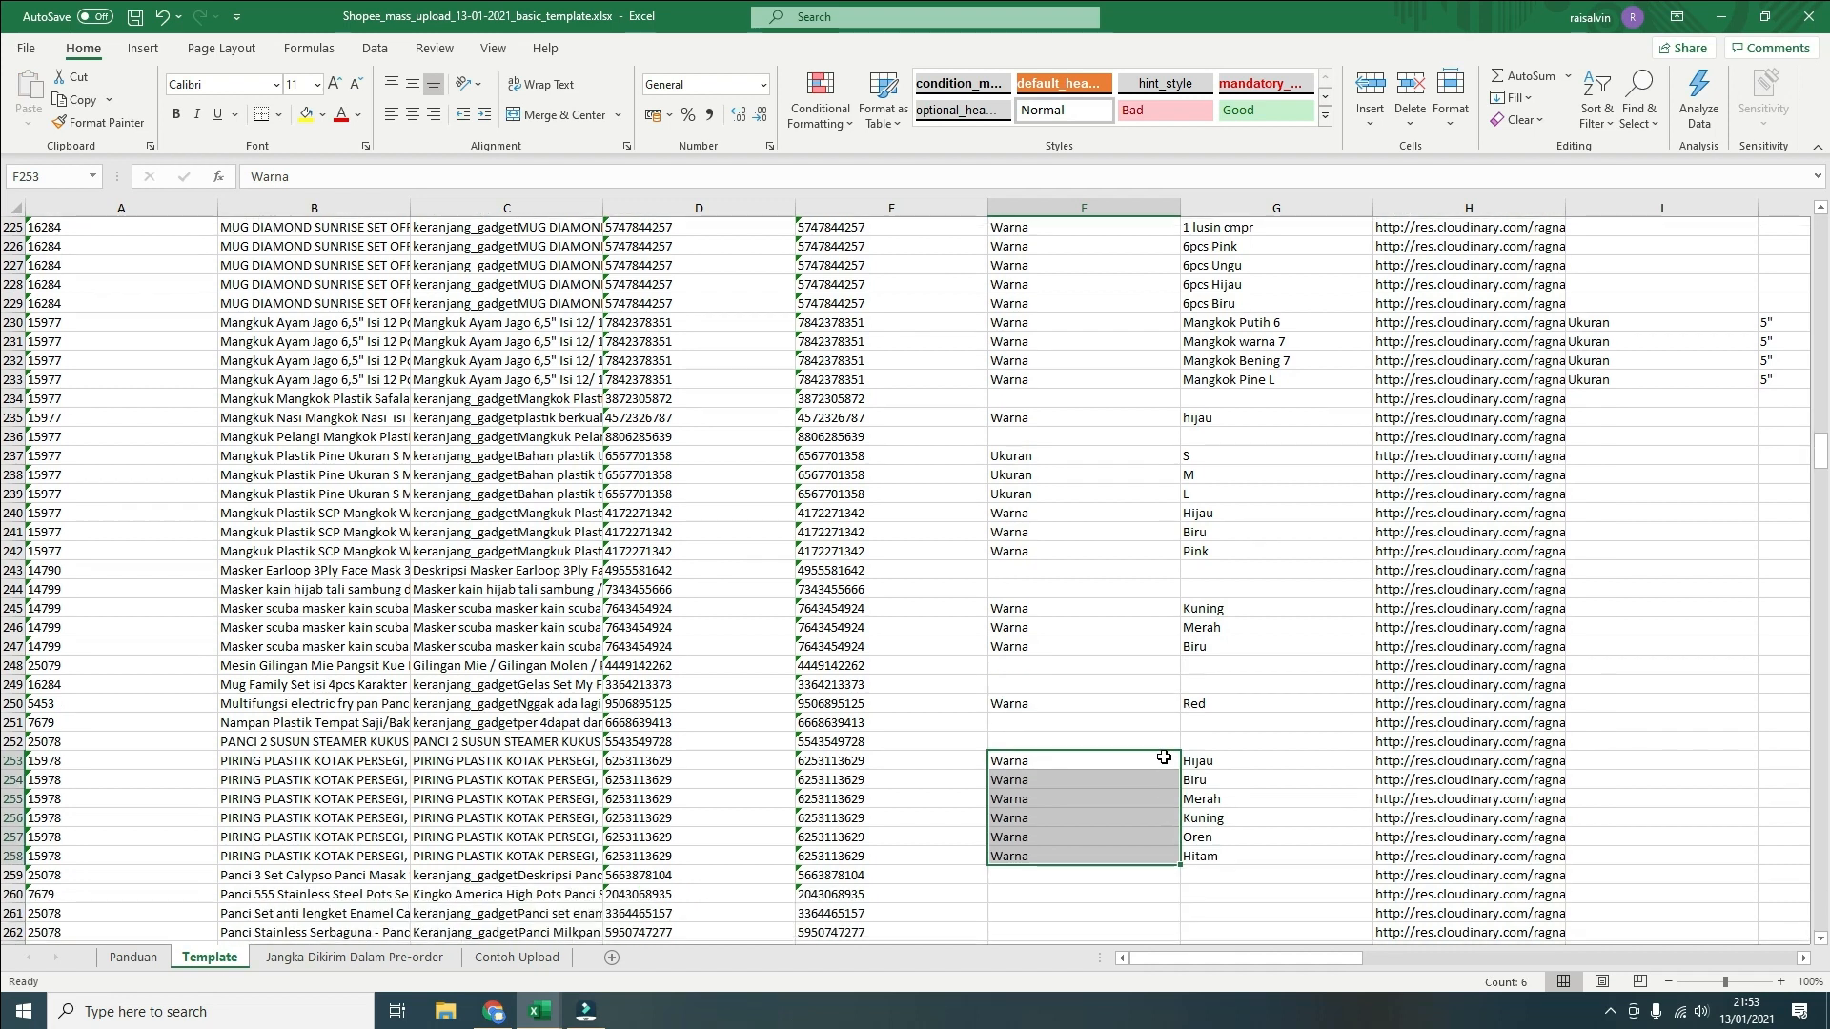
scroll(1108, 740, down, 2)
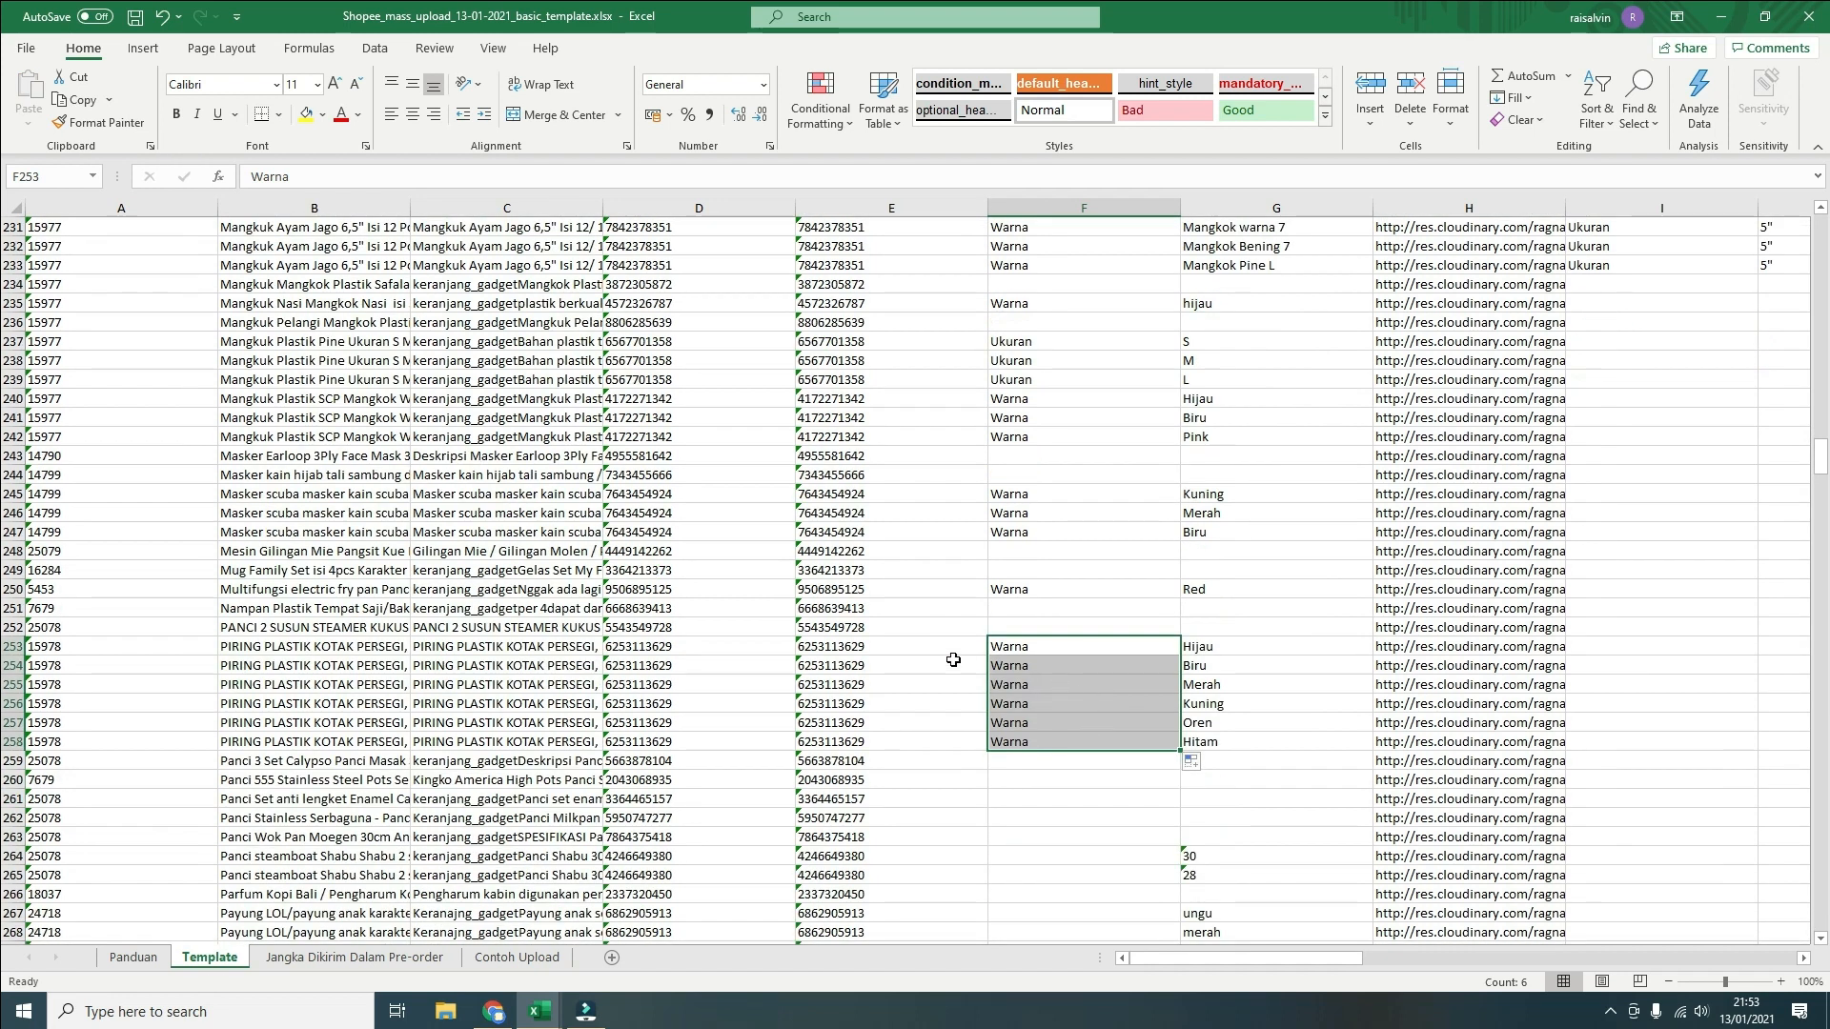
scroll(939, 658, up, 3)
scroll(912, 657, down, 5)
scroll(913, 656, down, 20)
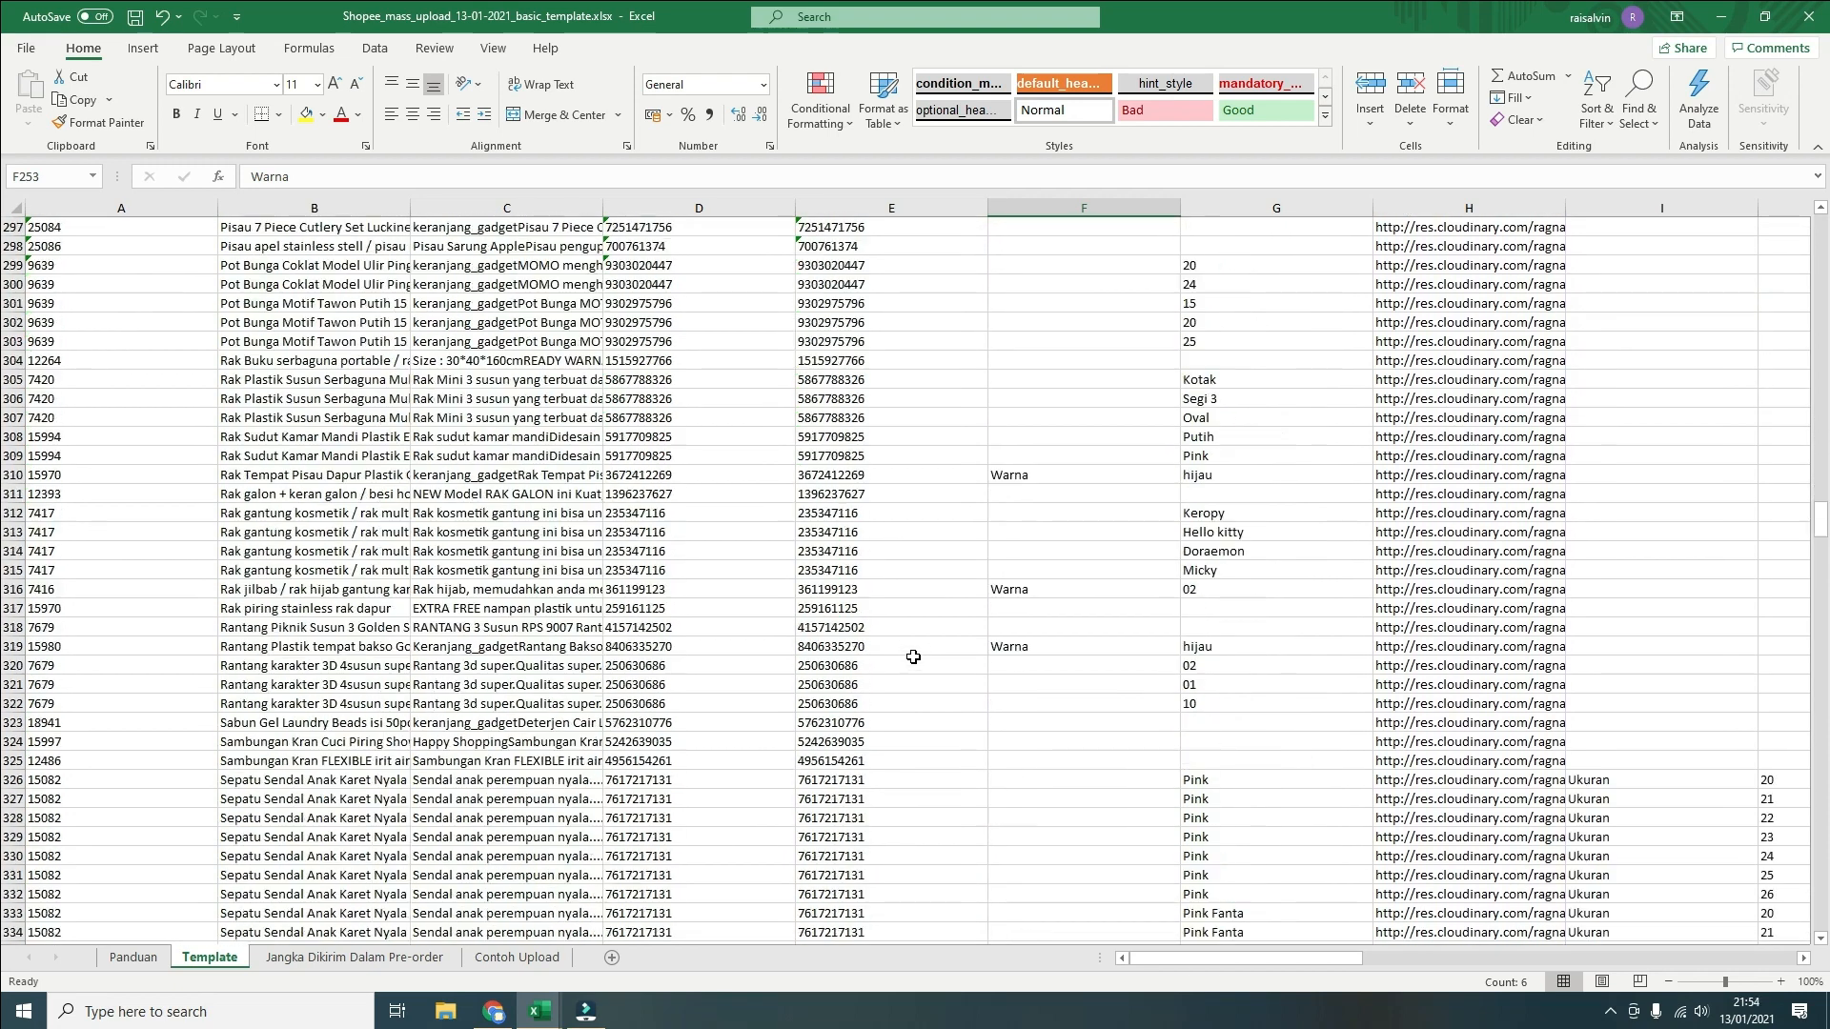
scroll(1058, 637, down, 20)
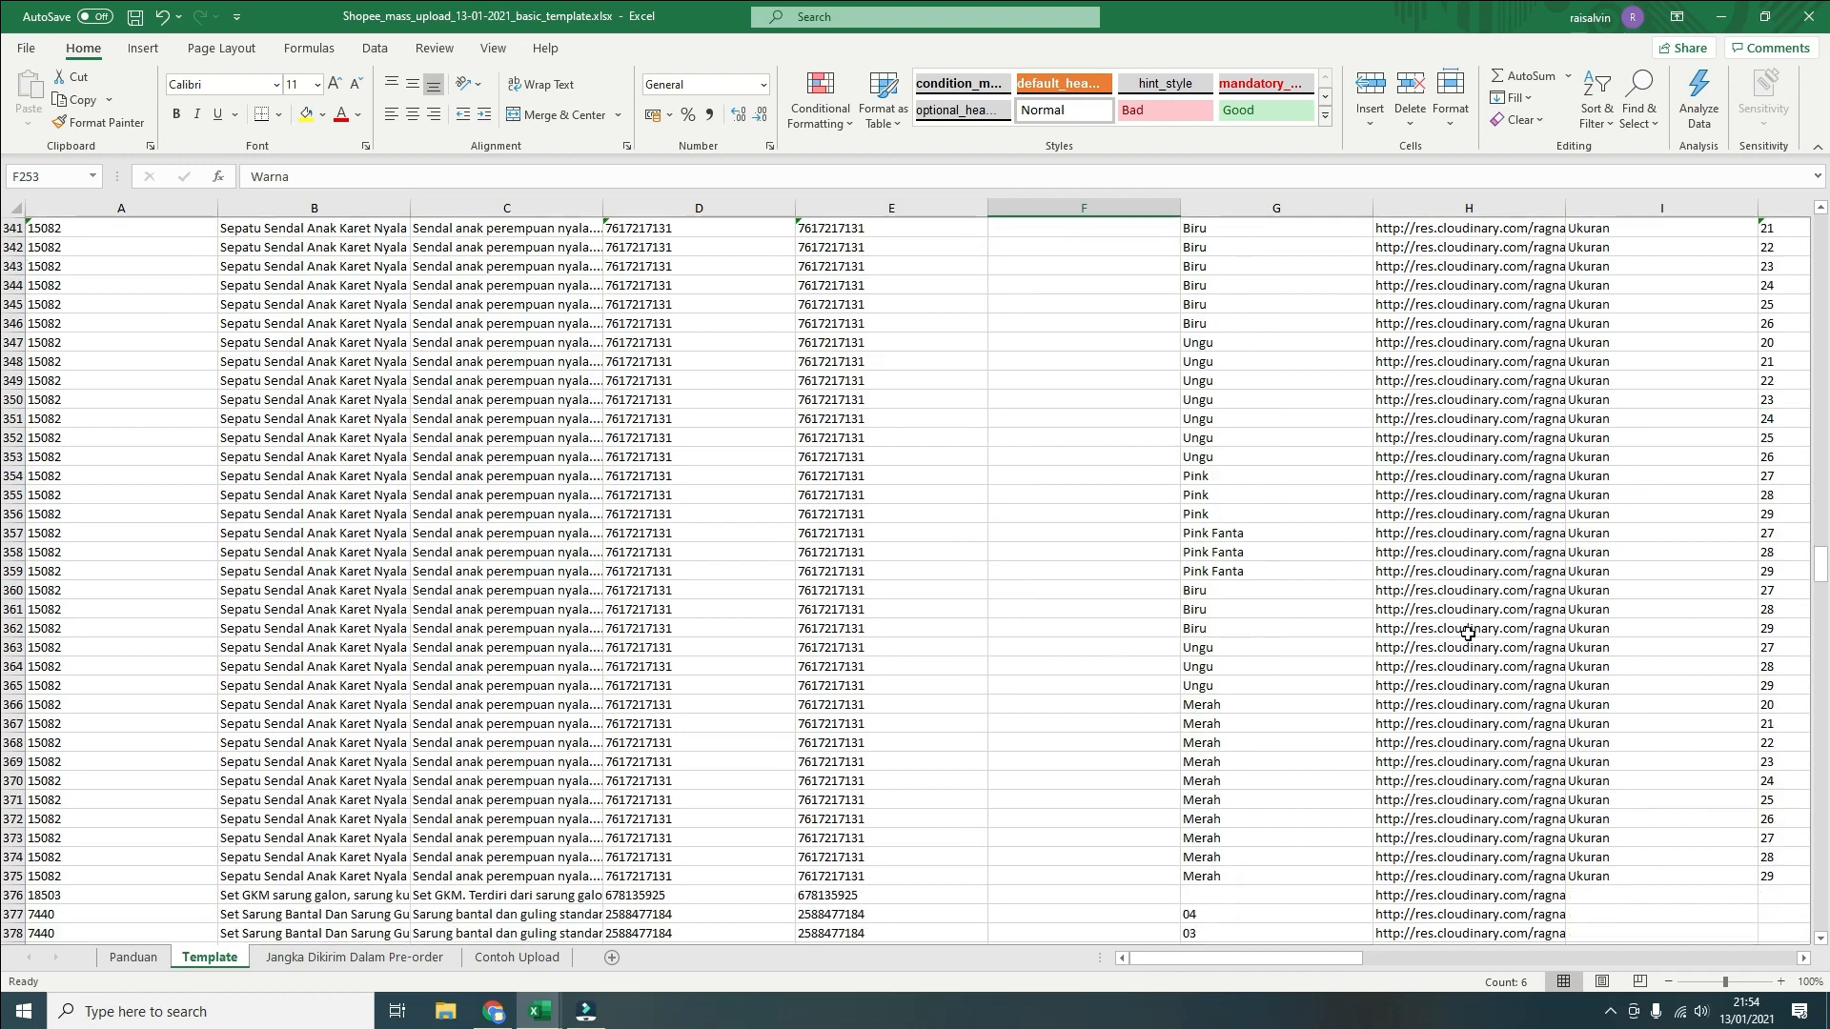
drag(1820, 622, 1822, 939)
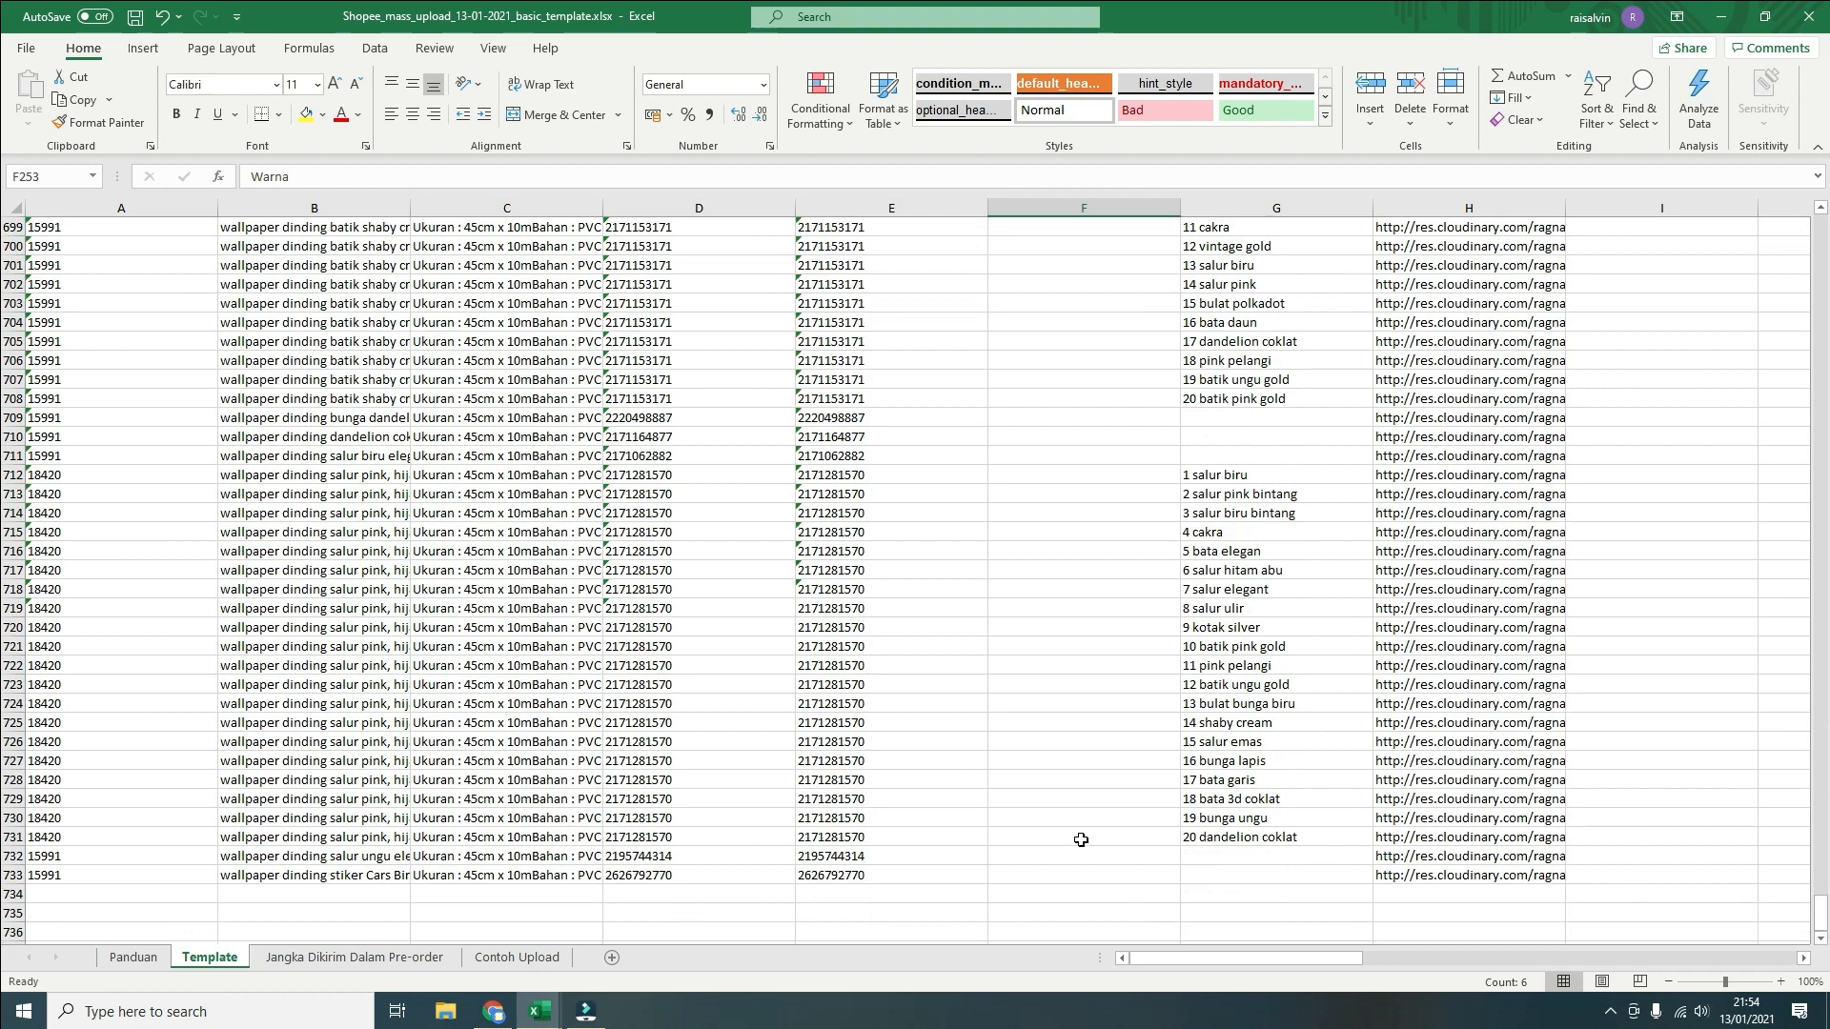
text(Warna)
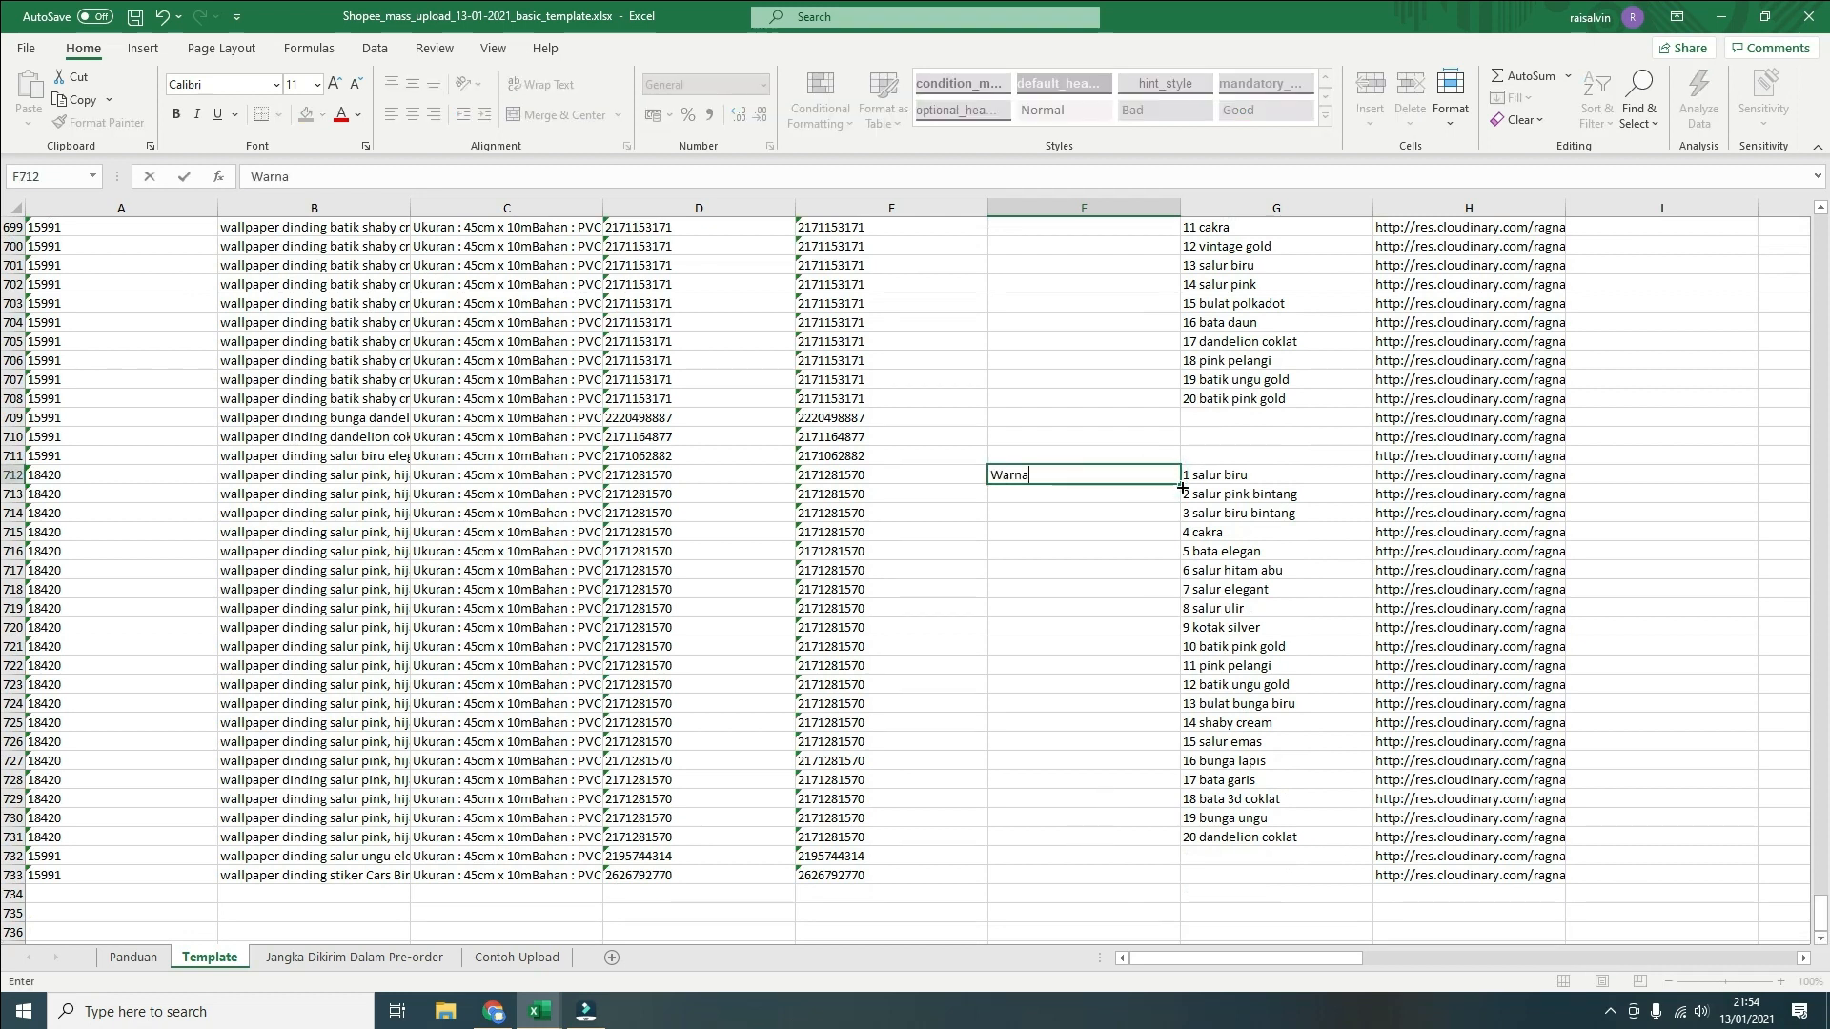
double_click(1179, 484)
Enter Warna as Nama Variasi 1 for the batik shaby wallpaper variants ending at row 708
scroll(1140, 636, up, 6)
click(1138, 380)
text(Warna)
double_click(1180, 389)
Enter Warna as Nama Variasi 1 for the wallpaper variant groups above the batik shaby block, up to 1. Batu coral in row 655
scroll(1119, 605, up, 3)
scroll(1120, 605, up, 3)
click(1134, 570)
text(Warna)
drag(1179, 579, 1179, 633)
click(1134, 398)
text(Warna)
drag(1180, 408, 1178, 537)
drag(1181, 649, 1182, 649)
Enter Warna as Nama Variasi 1 for the wallpaper variants in rows 648 to 649 and the segitiga variants in rows 640 to 644
scroll(1152, 572, up, 6)
click(1134, 570)
text(Warna)
drag(1180, 579, 1179, 598)
click(1147, 418)
text(Bentu)
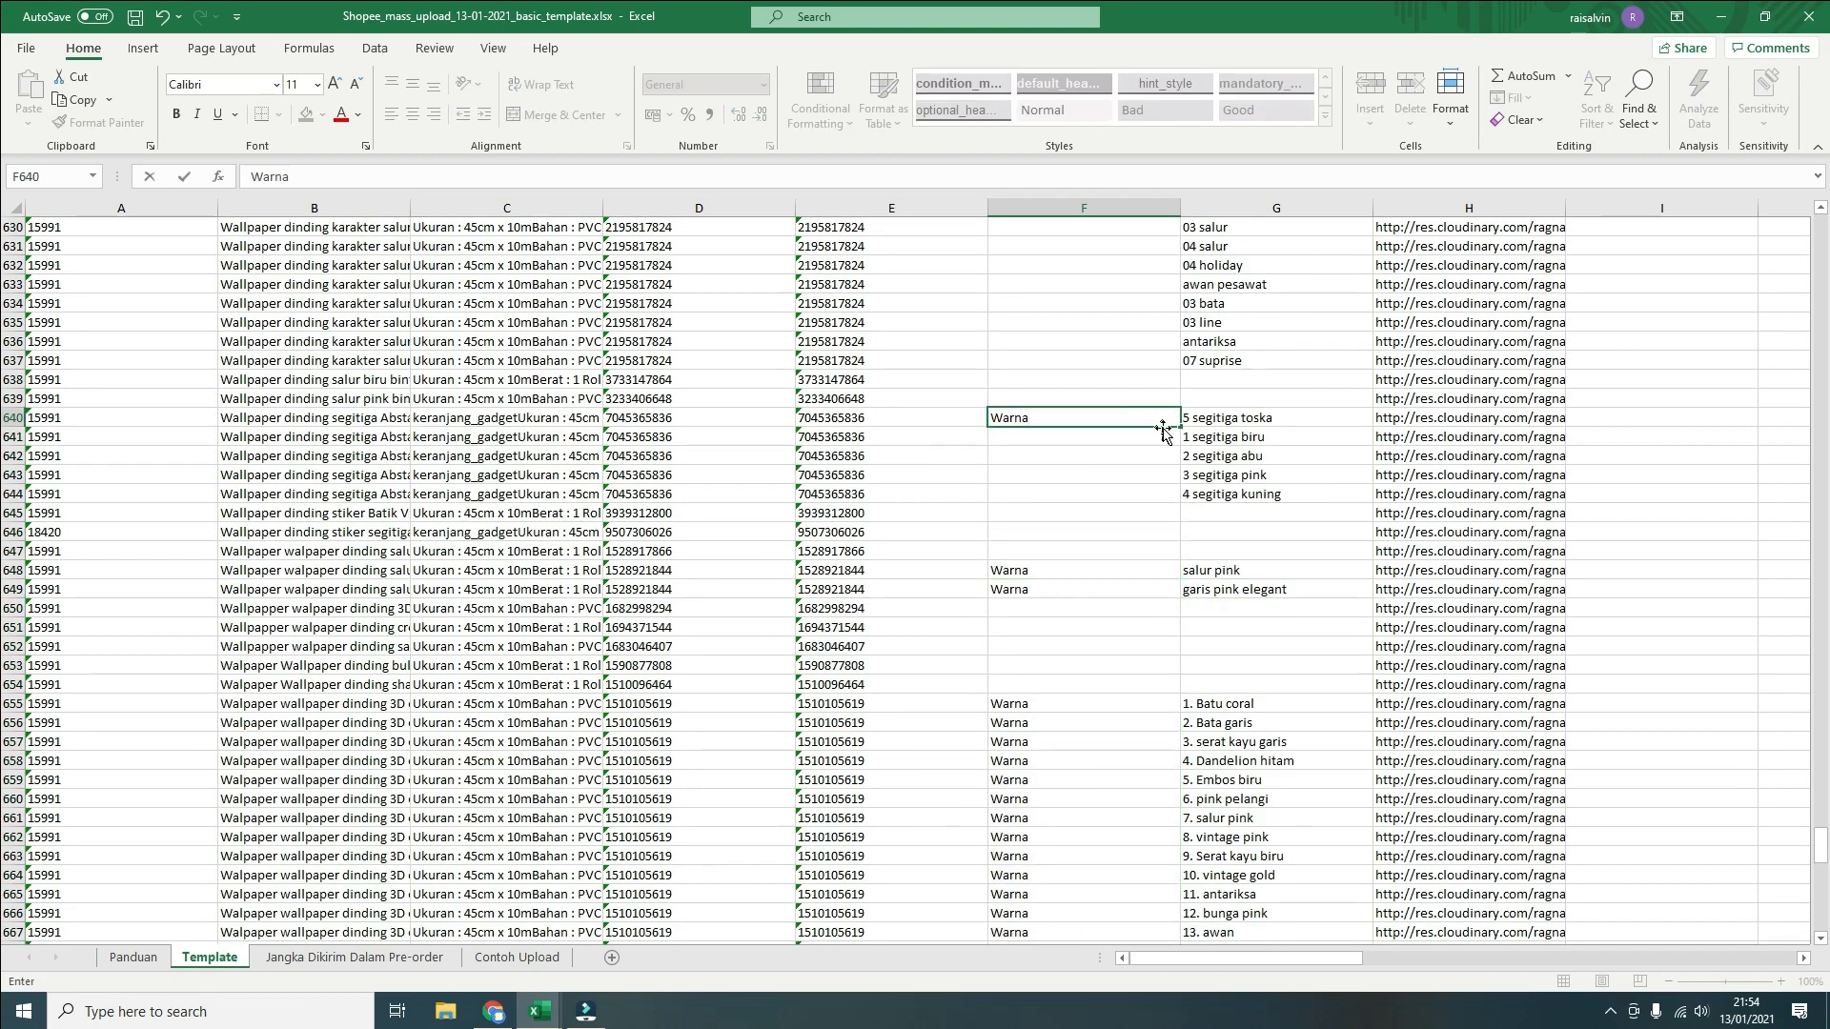
drag(1180, 427, 1179, 497)
Enter Warna as Nama Variasi 1 in F604 and fill it down through row 637 for the character wallpaper variants
scroll(1099, 457, up, 11)
click(1106, 361)
text(Warna)
drag(1180, 370, 1178, 821)
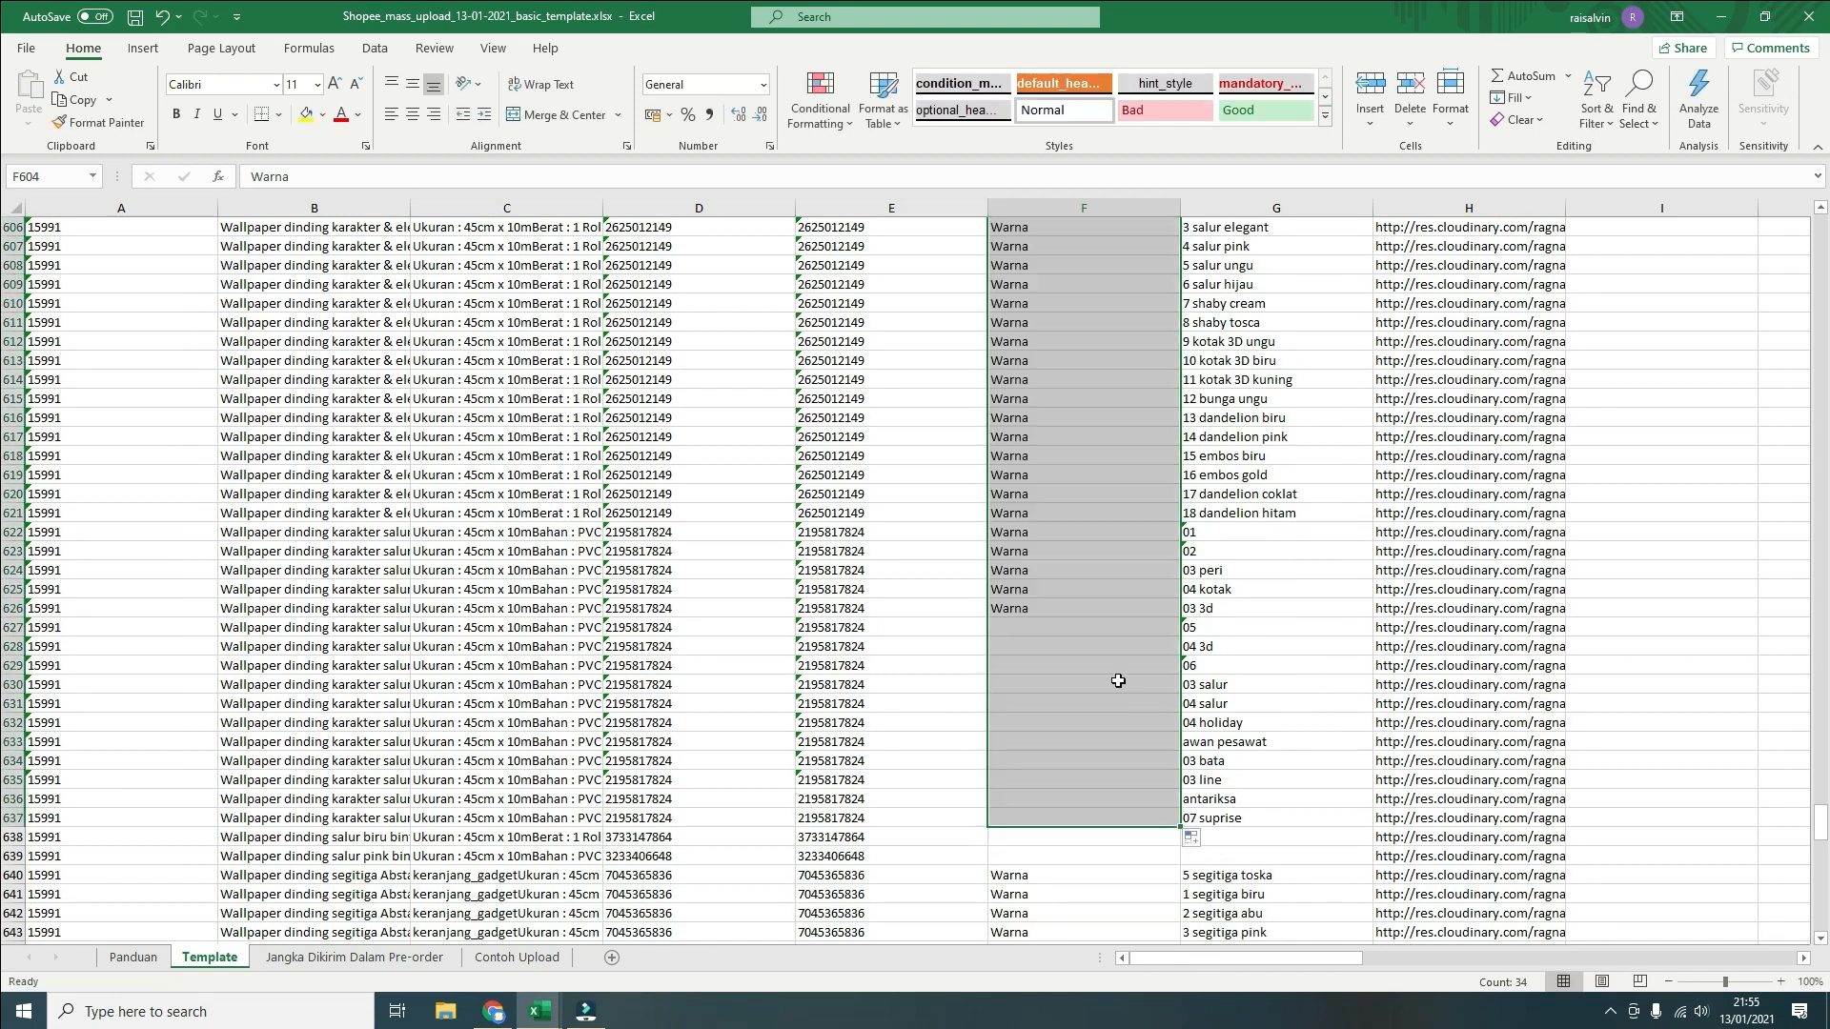
Enter Warna as Nama Variasi 1 for the 3D wallpaper variants from F576 down and the serat kayu variants in rows 567 to 573
scroll(1117, 667, up, 14)
click(1143, 456)
text(Warna)
drag(1180, 465, 1177, 820)
click(1149, 398)
text(Warna)
drag(1180, 408, 1178, 516)
Enter Warna as Nama Variasi 1 for the Garis wallpaper sticker variants ending at 20 salur elegant in row 562
scroll(1156, 443, up, 2)
click(1134, 326)
text(Warna)
drag(1180, 332, 1178, 701)
Enter Warna as Nama Variasi 1 in F464 and fill it down the wallpaper sticker kaca variants and the rows below
scroll(1111, 621, up, 20)
click(1125, 551)
text(Warna)
drag(1179, 560, 1135, 654)
Enter Warna as Nama Variasi 1 for the pengharum, Piring Ayam Jago and Piring Makan variants in rows 274 to 292
scroll(1135, 648, up, 20)
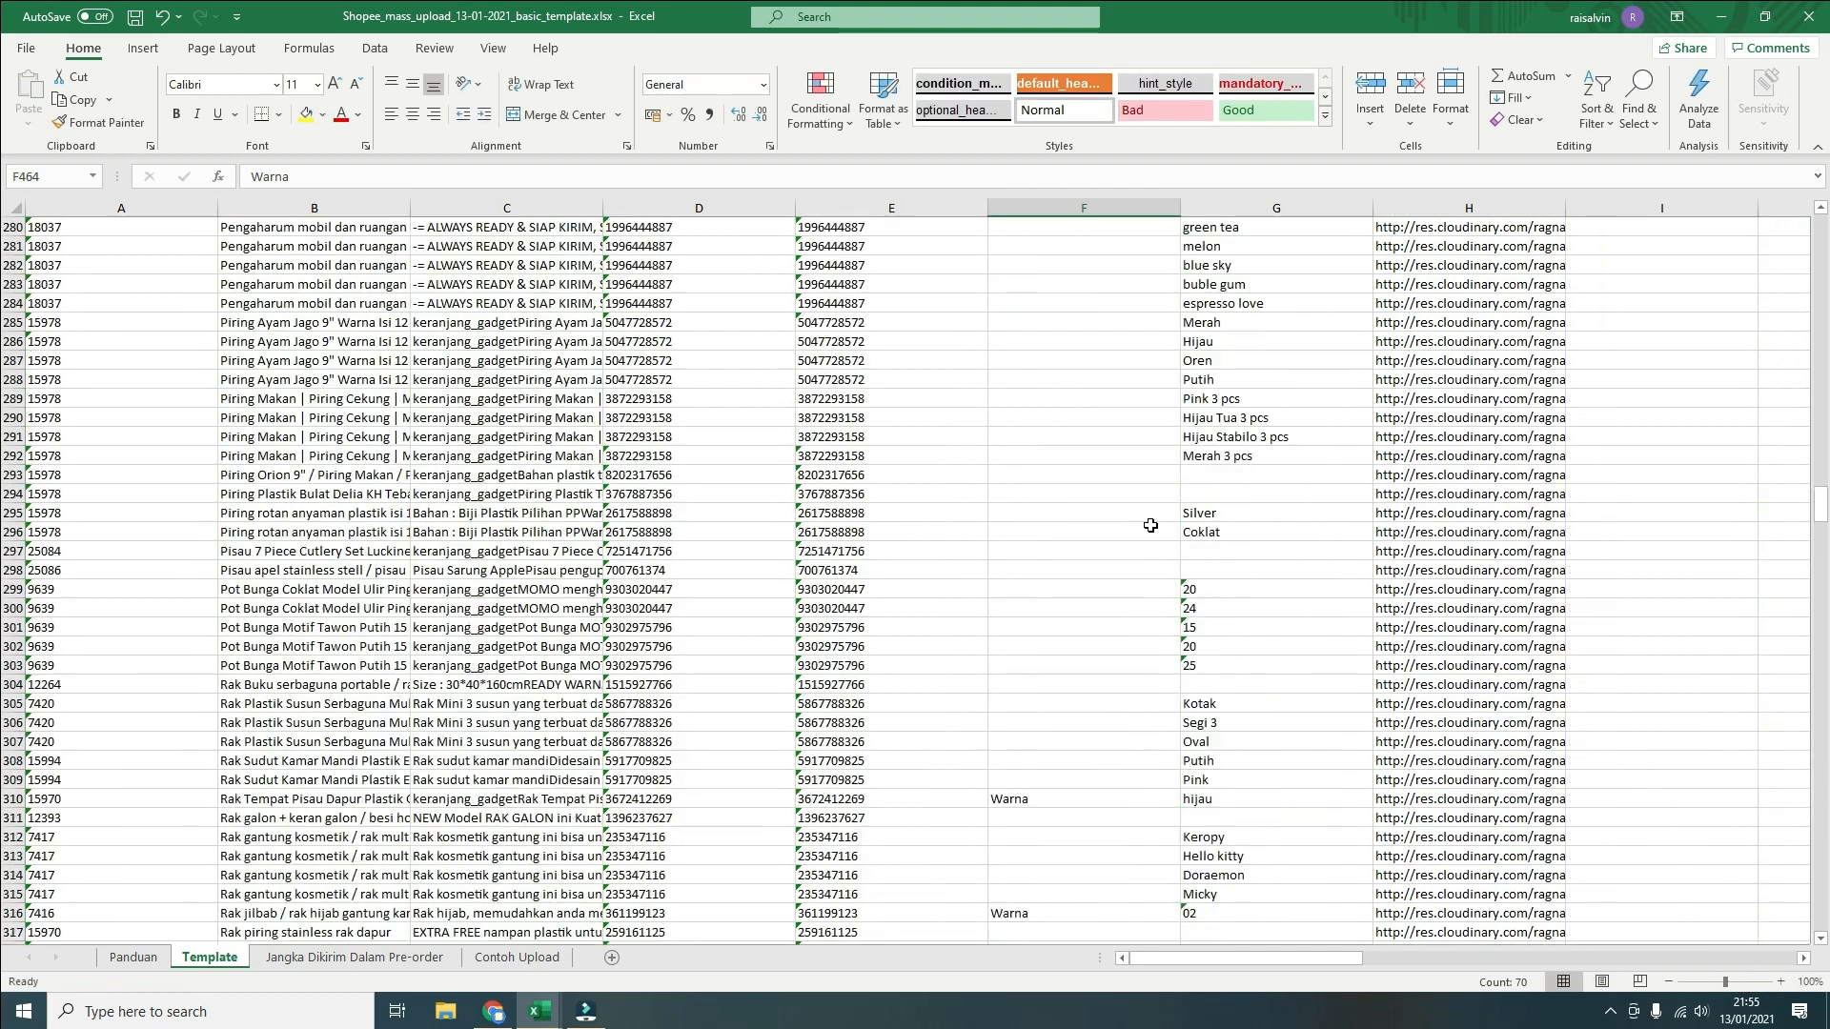
scroll(1150, 525, up, 7)
click(1139, 534)
text(Warna)
drag(1180, 542, 1176, 883)
Enter Warna as Nama Variasi 1 for the piring rotan variants in rows 295 to 296 and the Pot Bunga variants in rows 299 to 303
scroll(1144, 667, down, 4)
click(1114, 701)
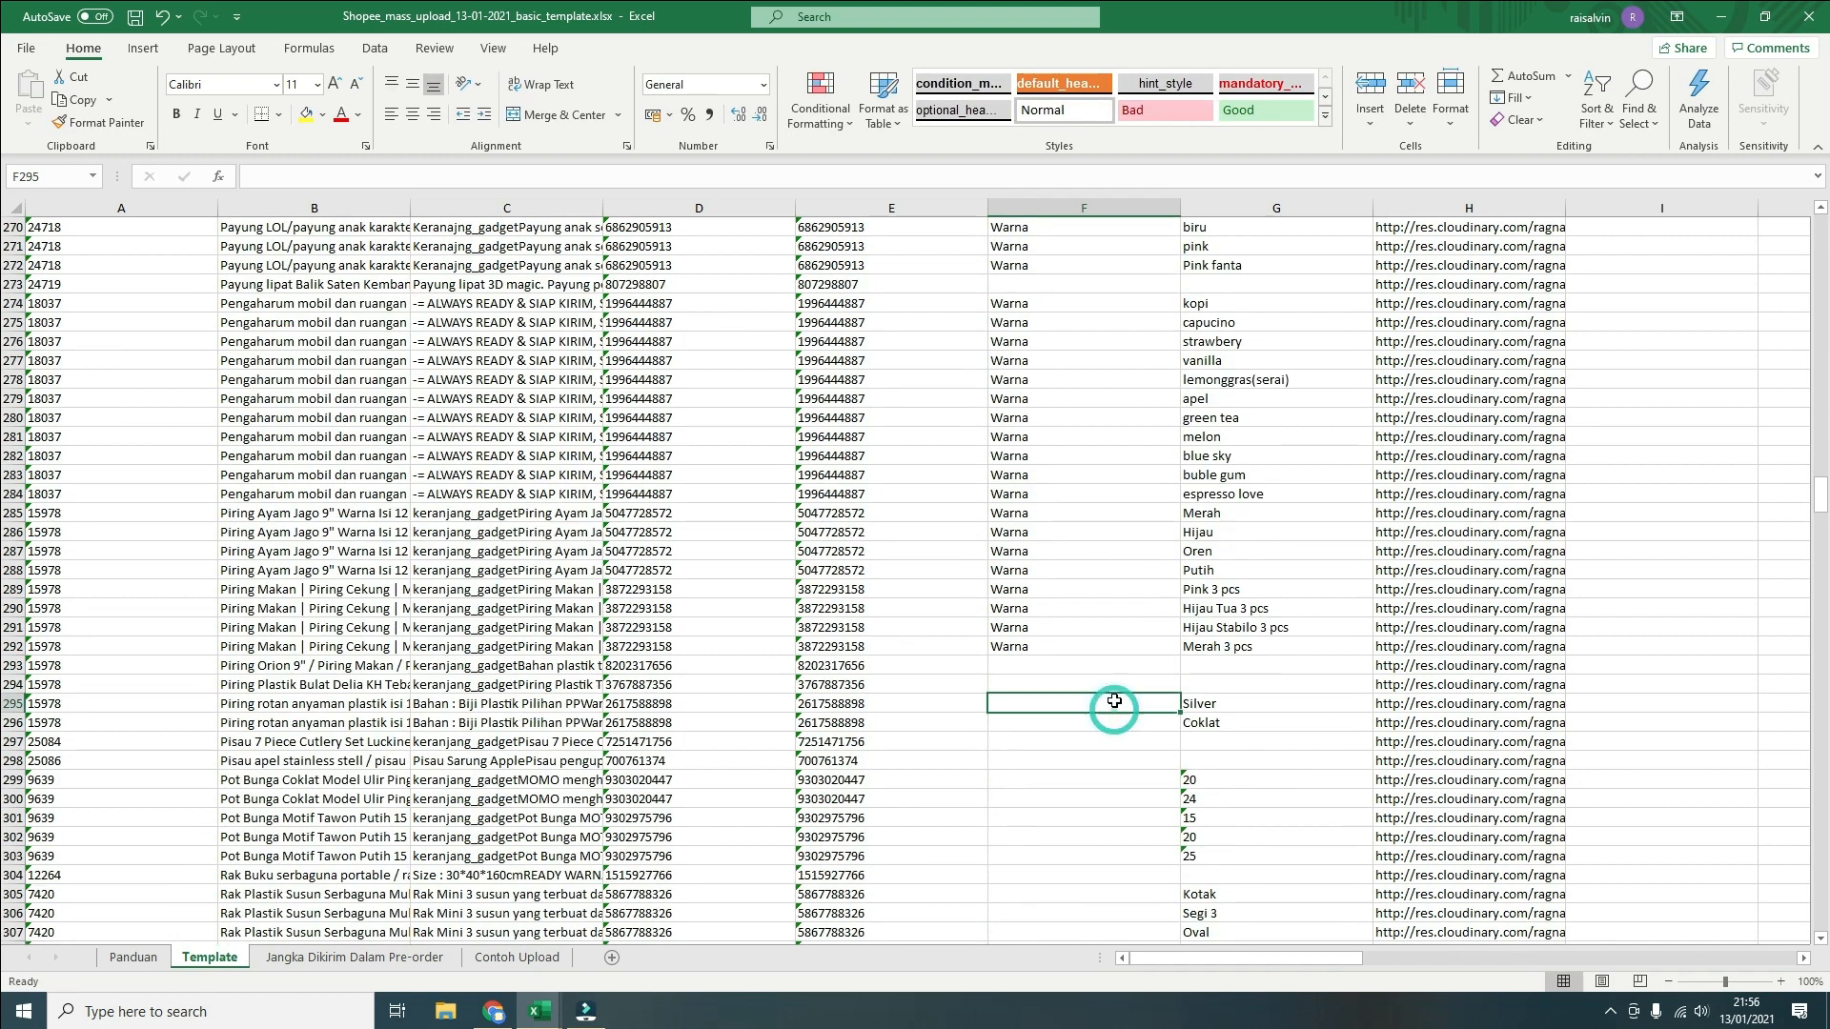
text(Warna)
drag(1180, 713, 1180, 729)
scroll(1136, 678, down, 2)
click(1096, 666)
text(Warna)
drag(1180, 545, 1179, 770)
Enter Warna as Nama Variasi 1 for the rak variants in rows 305 to 309 and the rak gantung kosmetik variants in rows 312 to 315
click(1148, 670)
text(Bentuk)
key(Return)
scroll(1161, 667, down, 3)
click(1082, 759)
text(Warna)
scroll(1143, 667, down, 3)
drag(1180, 579, 1179, 656)
Paste Warna as Nama Variasi 1 into the empty variant rows between the Rantang products at row 319 and the Talenan variants ending at row 396
click(1172, 705)
key(ctrl+v)
drag(1180, 731, 1179, 685)
click(1124, 651)
key(ctrl+v)
click(1083, 741)
key(ctrl+v)
mouse_move(1180, 751)
mouse_down()
mouse_move(1180, 655)
mouse_move(1178, 779)
mouse_up()
click(1084, 741)
key(ctrl+v)
Enter ukuran as Nama Variasi 1 for the Teflon/wajan Calypso variants in rows 398 to 437
scroll(1178, 779, down, 3)
click(1083, 646)
text(ukuran)
key(ctrl+Return)
drag(1180, 656, 1180, 826)
Paste Warna as Nama Variasi 1 for the variants below the Teflon block, filling the Toples variants in rows 456 to 460
click(1084, 742)
scroll(1180, 845, down, 3)
key(ctrl+v)
click(1180, 744)
scroll(1182, 744, down, 3)
click(1084, 741)
key(ctrl+v)
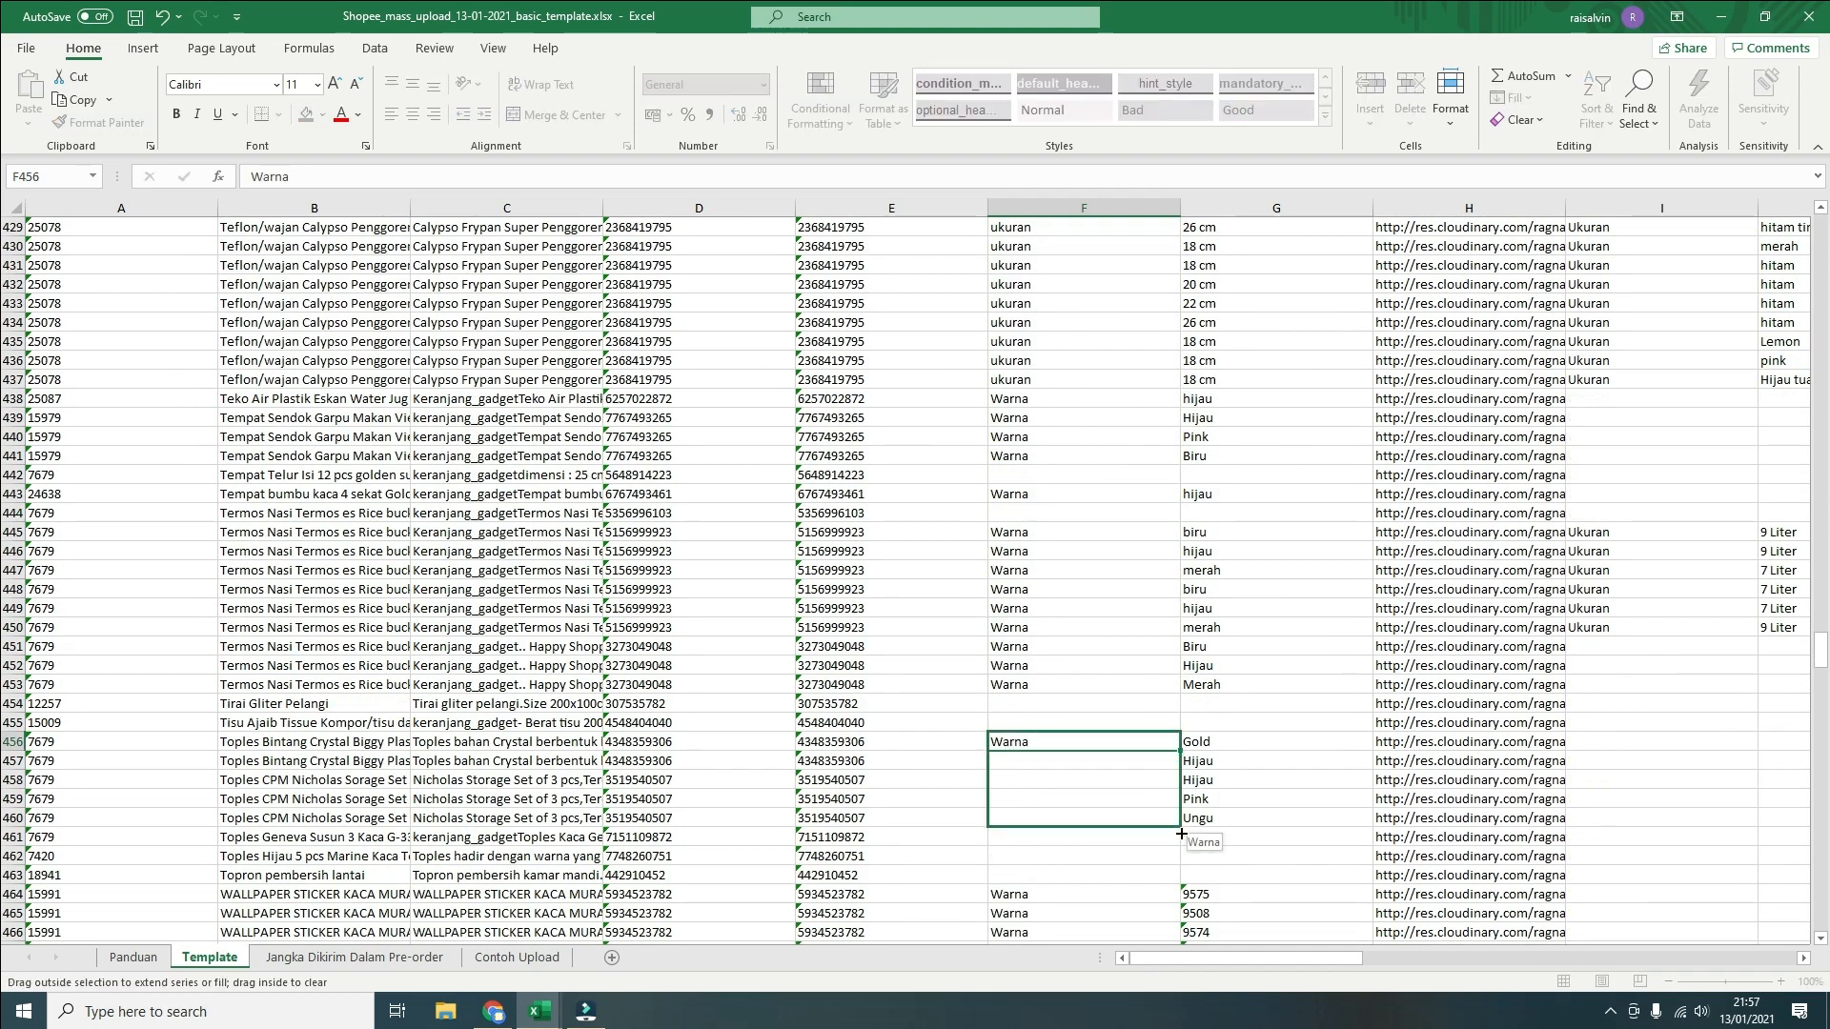
Review the Nama Variasi 1 column across all product rows, from the first product to row 733, for missing variation names
scroll(1564, 751, down, 20)
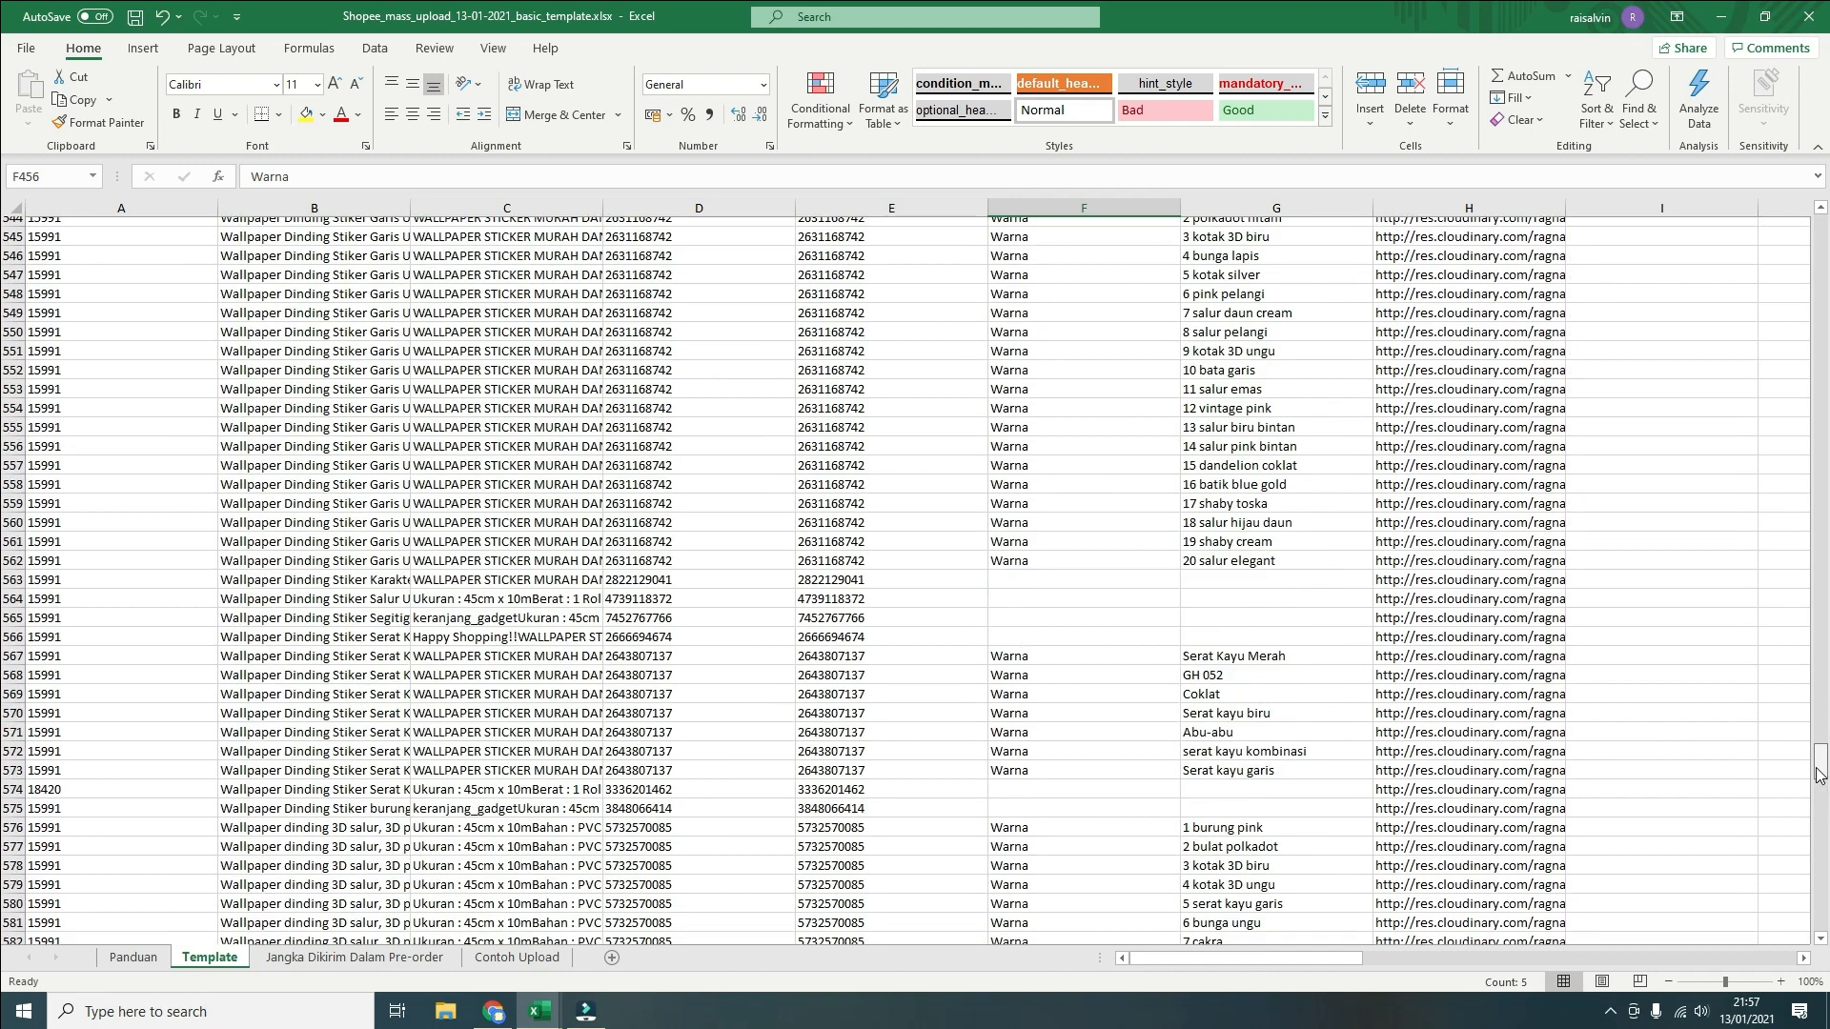
drag(1820, 777, 1824, 905)
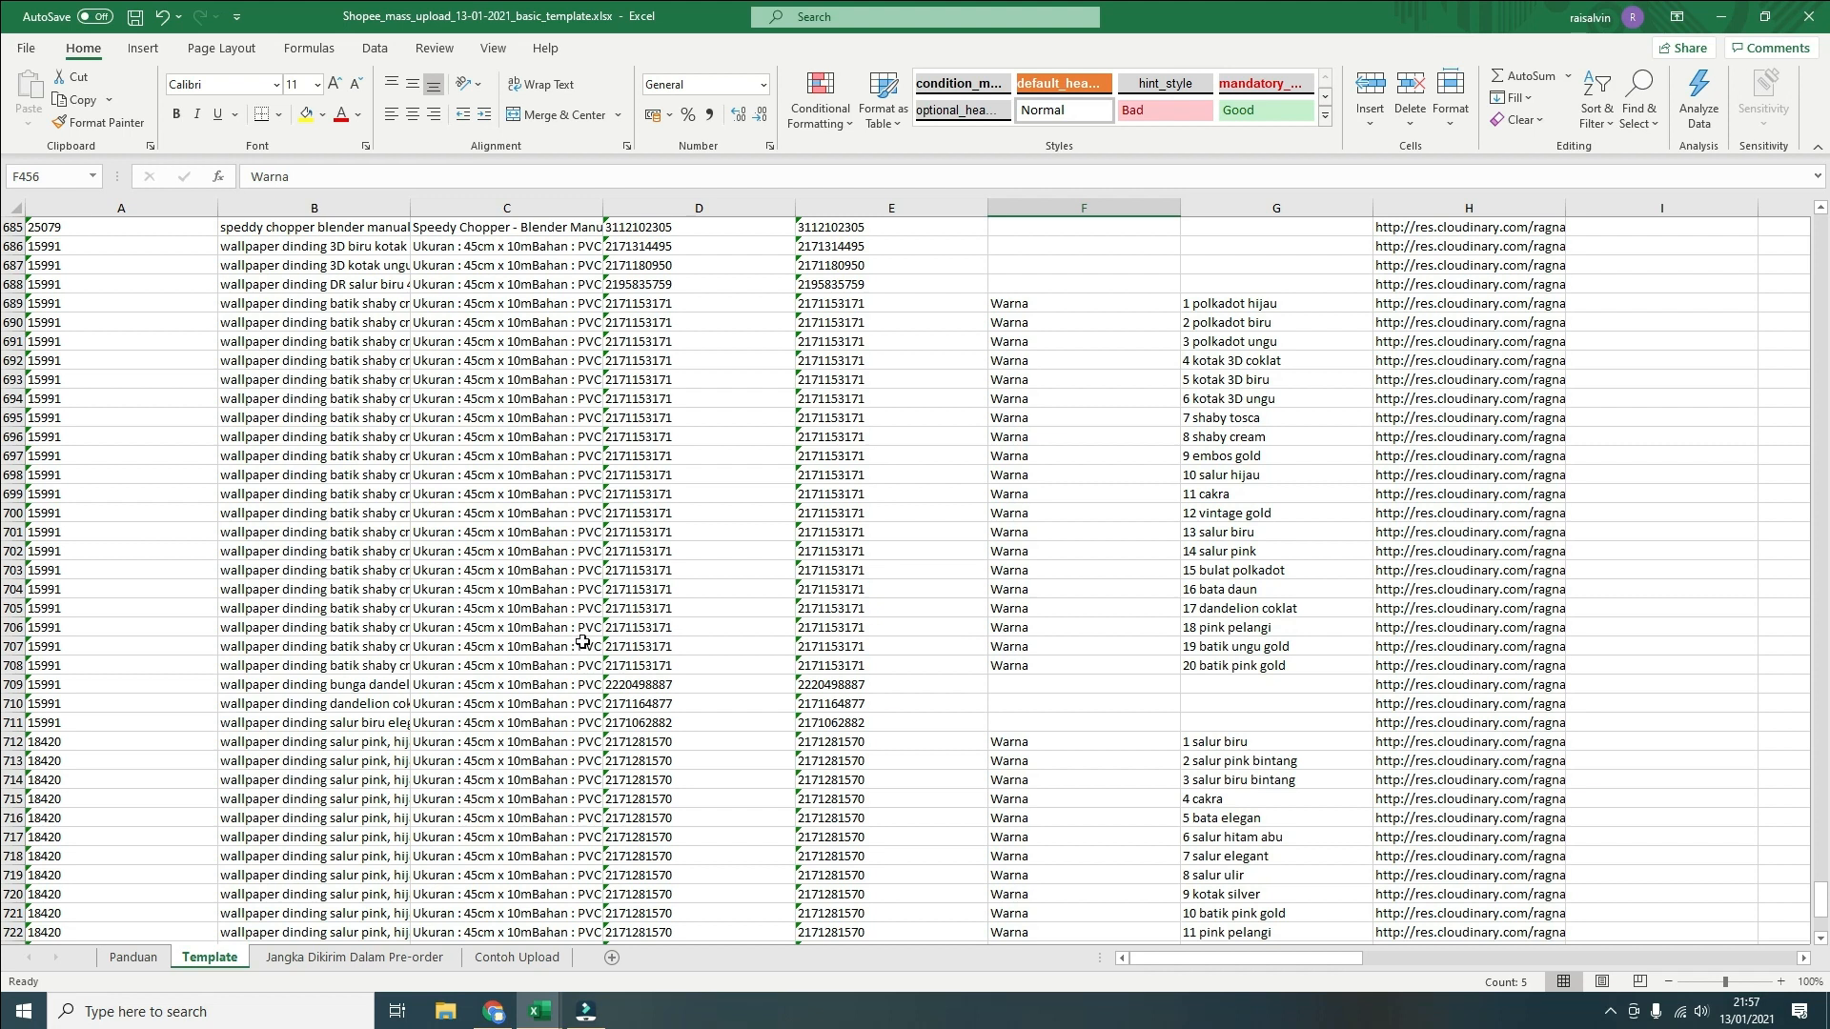
scroll(583, 641, down, 11)
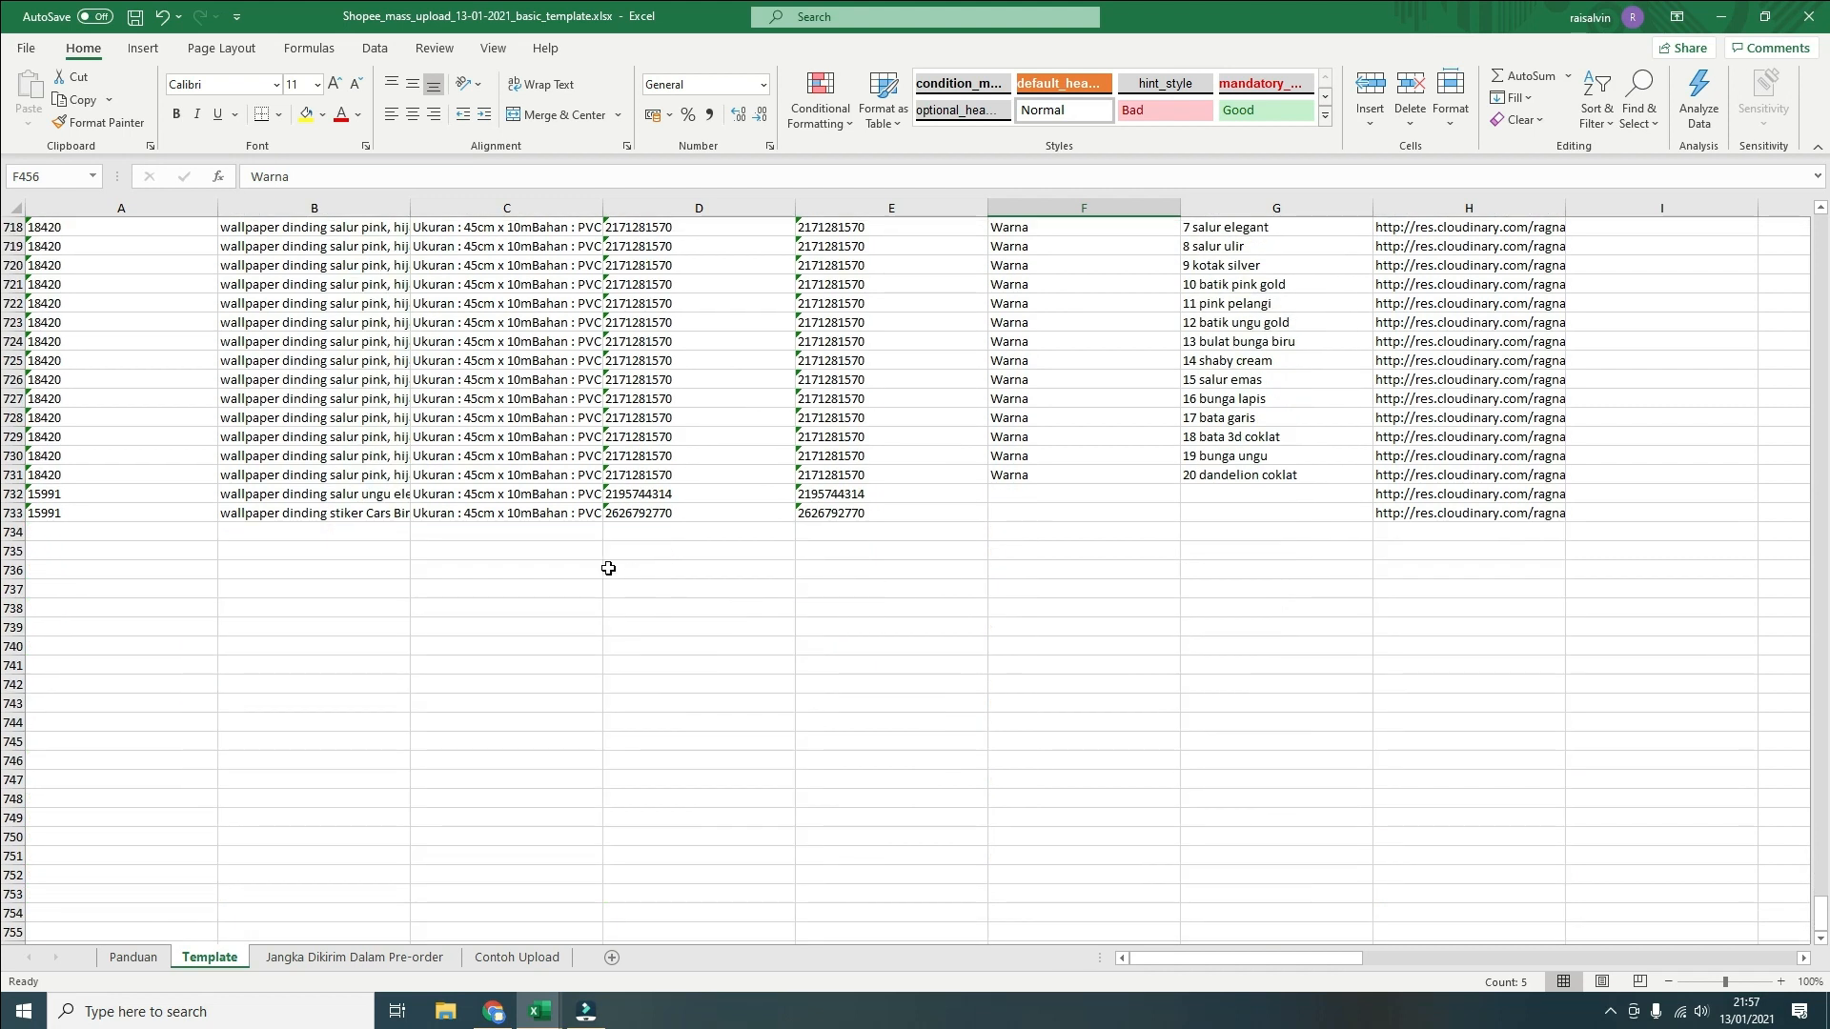
scroll(421, 565, up, 5)
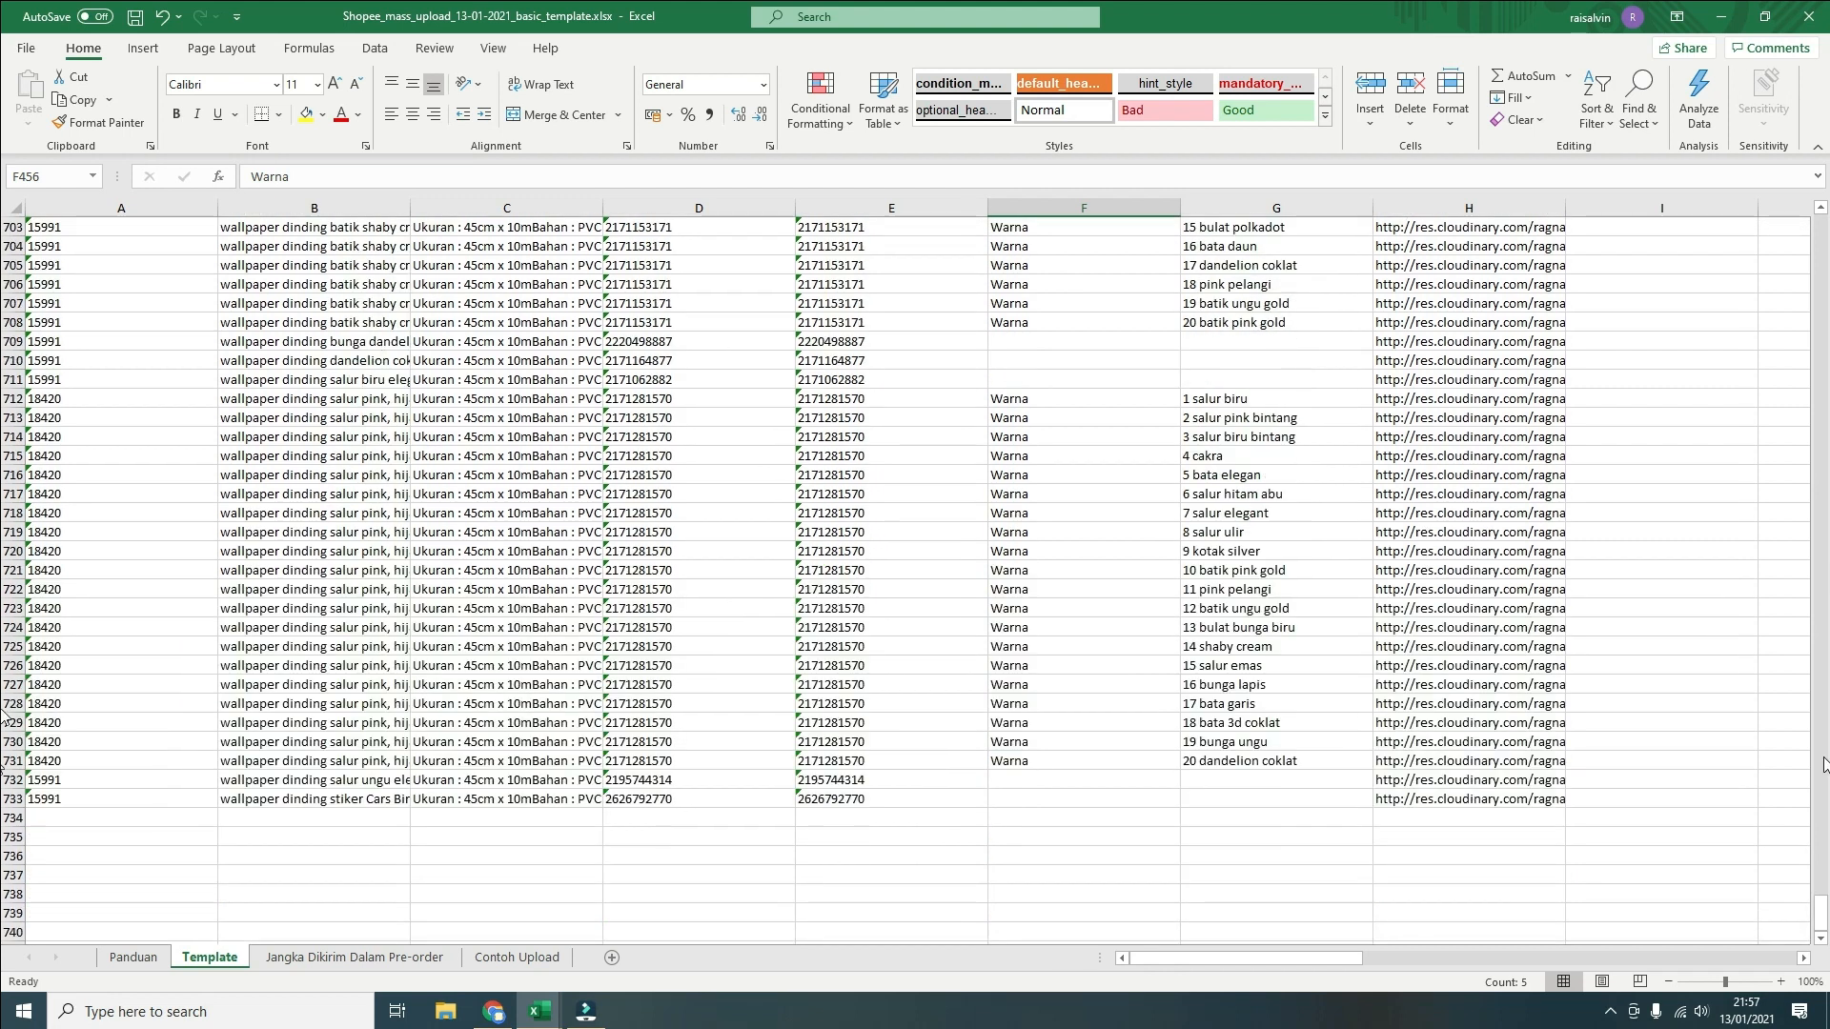
drag(1821, 909, 5, 234)
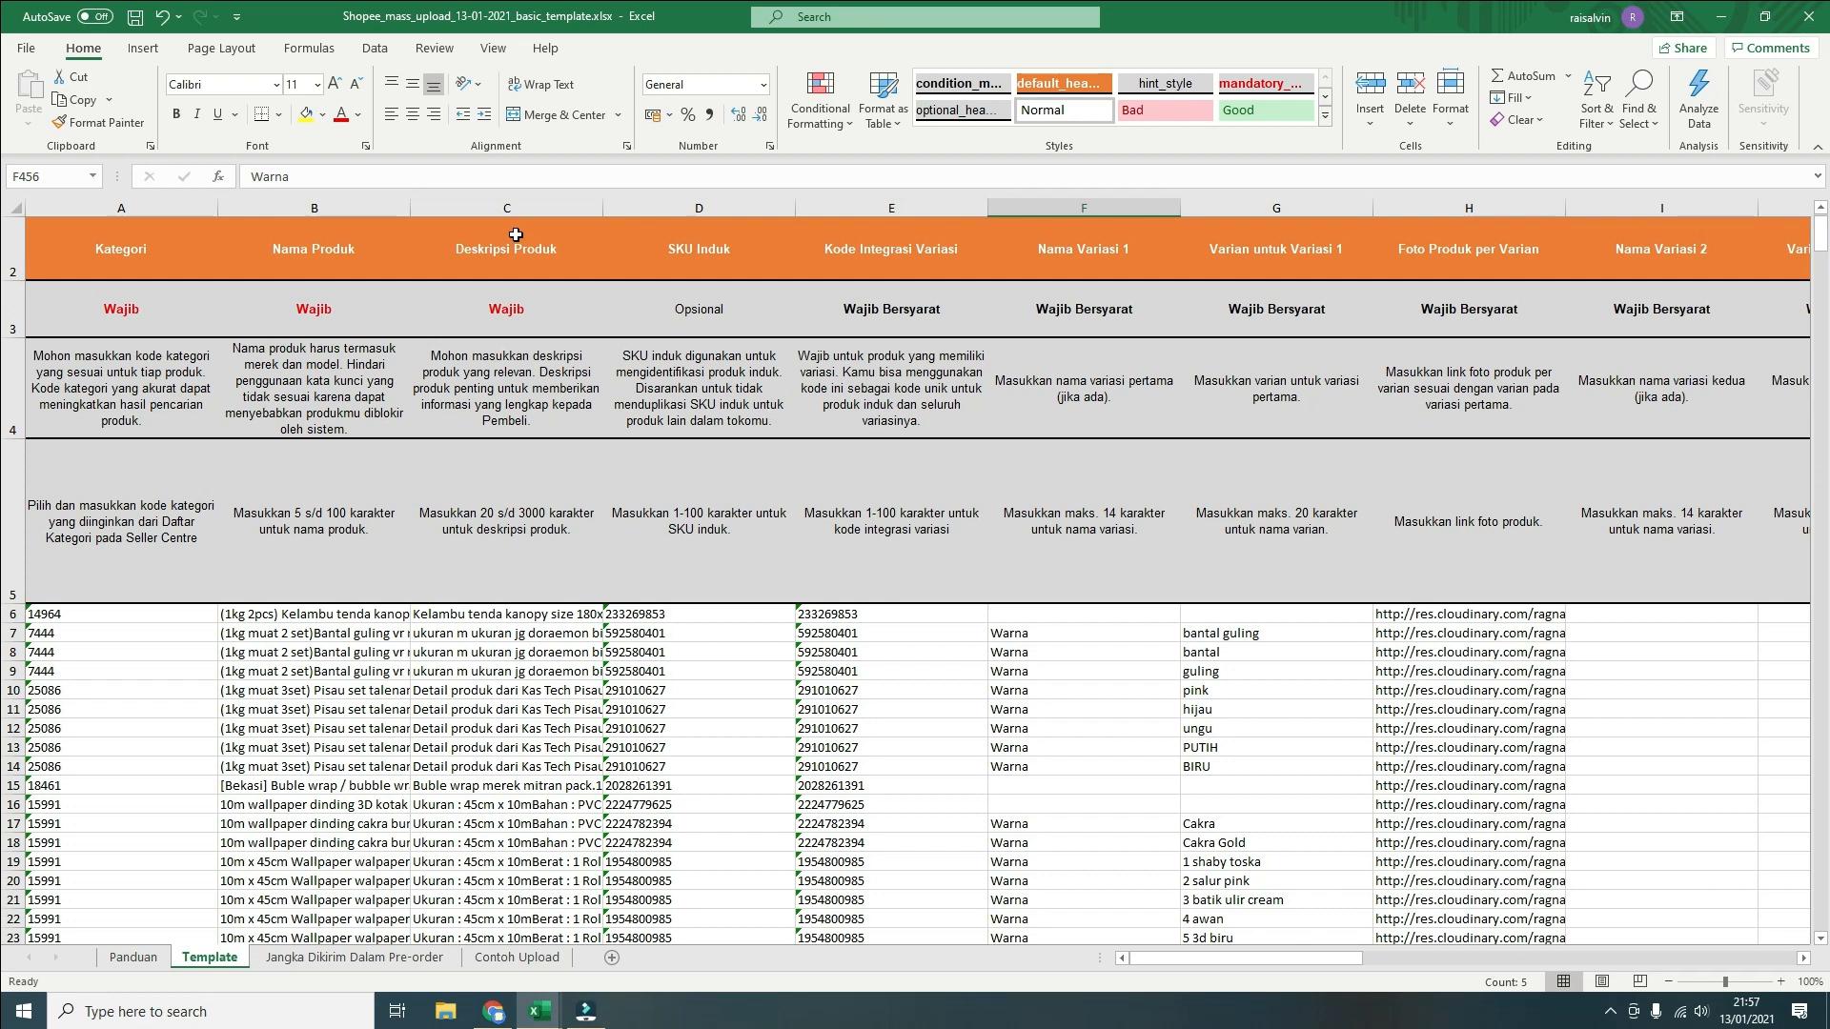
scroll(535, 594, down, 2)
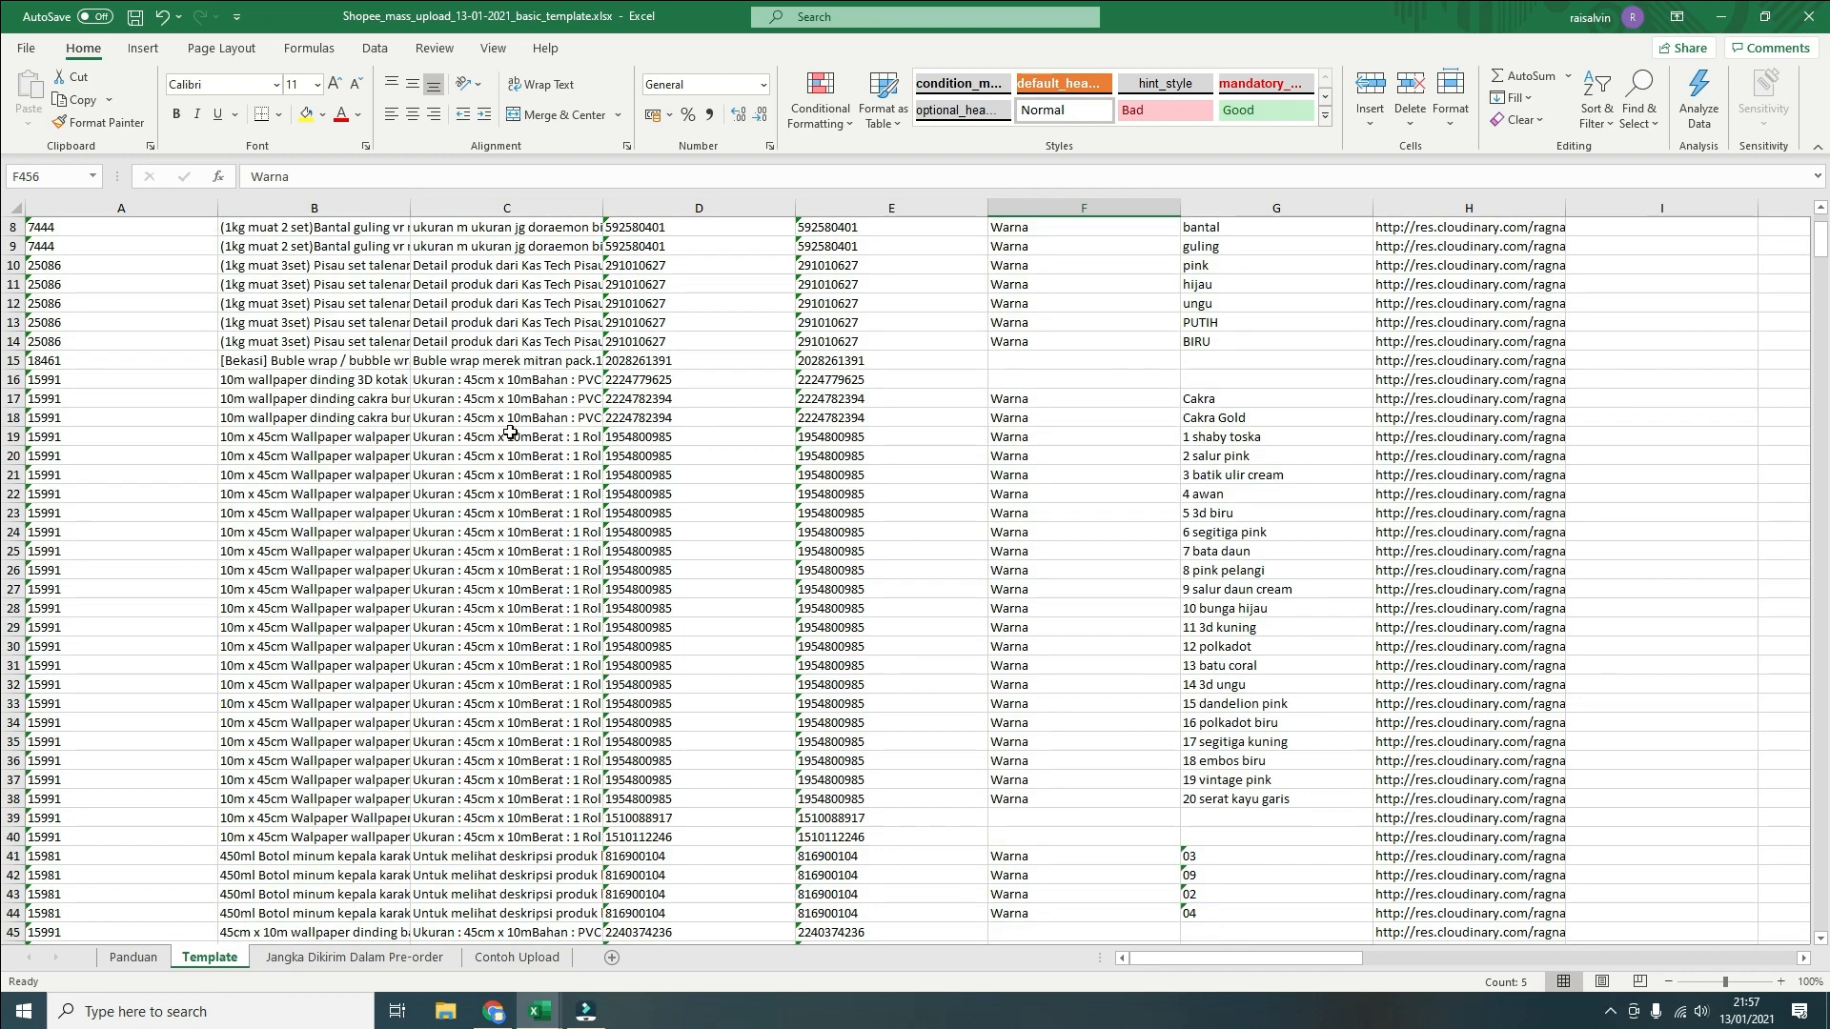
scroll(2, 244, down, 2)
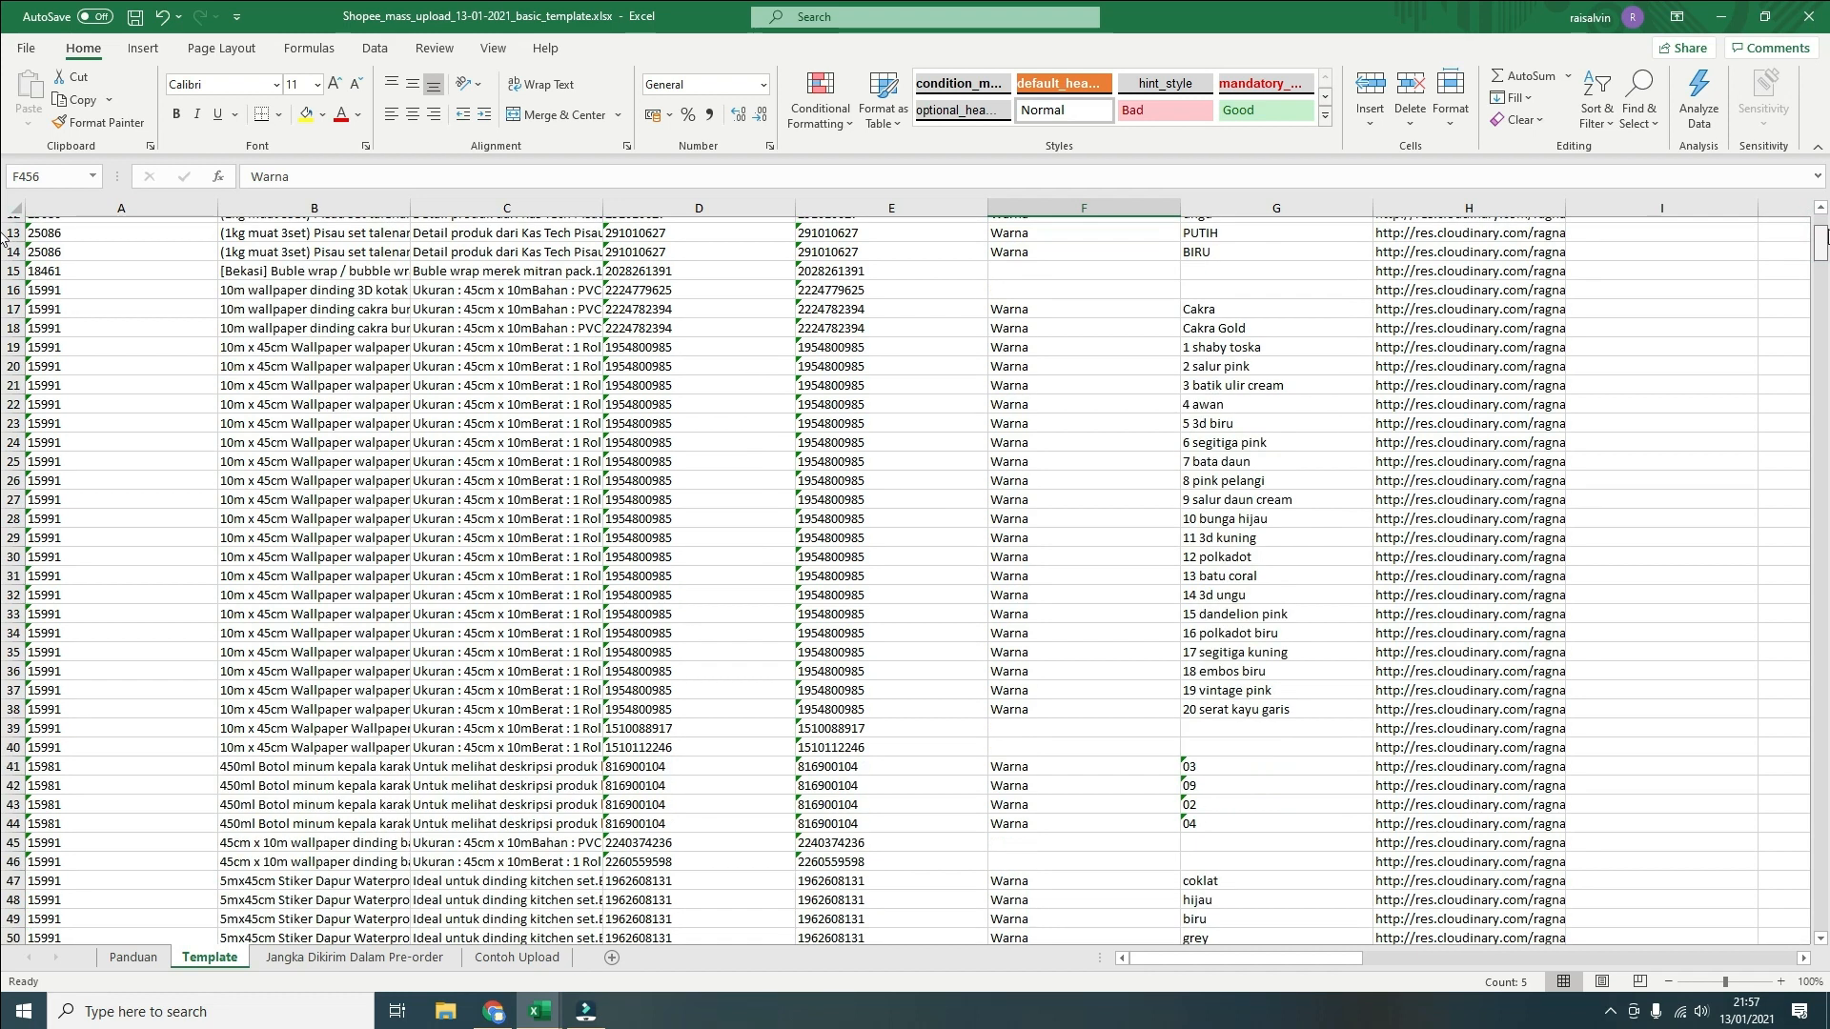
scroll(3, 248, up, 4)
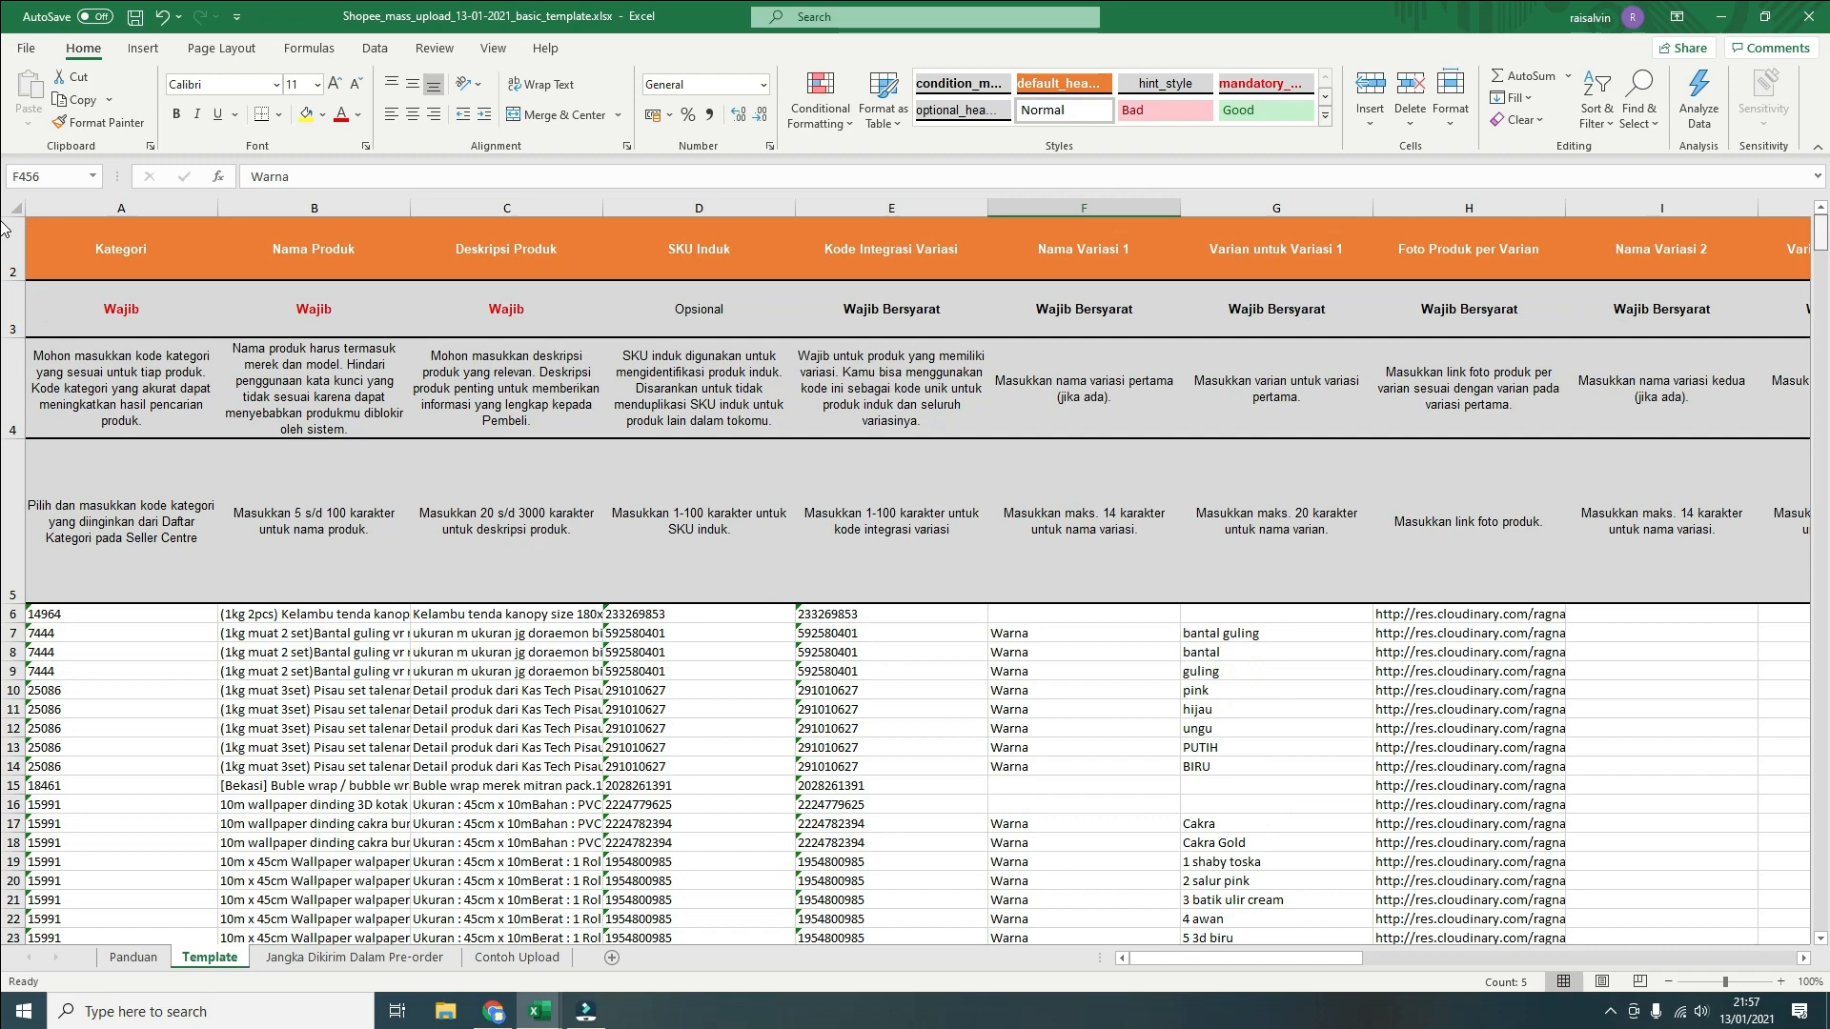
scroll(2, 244, down, 20)
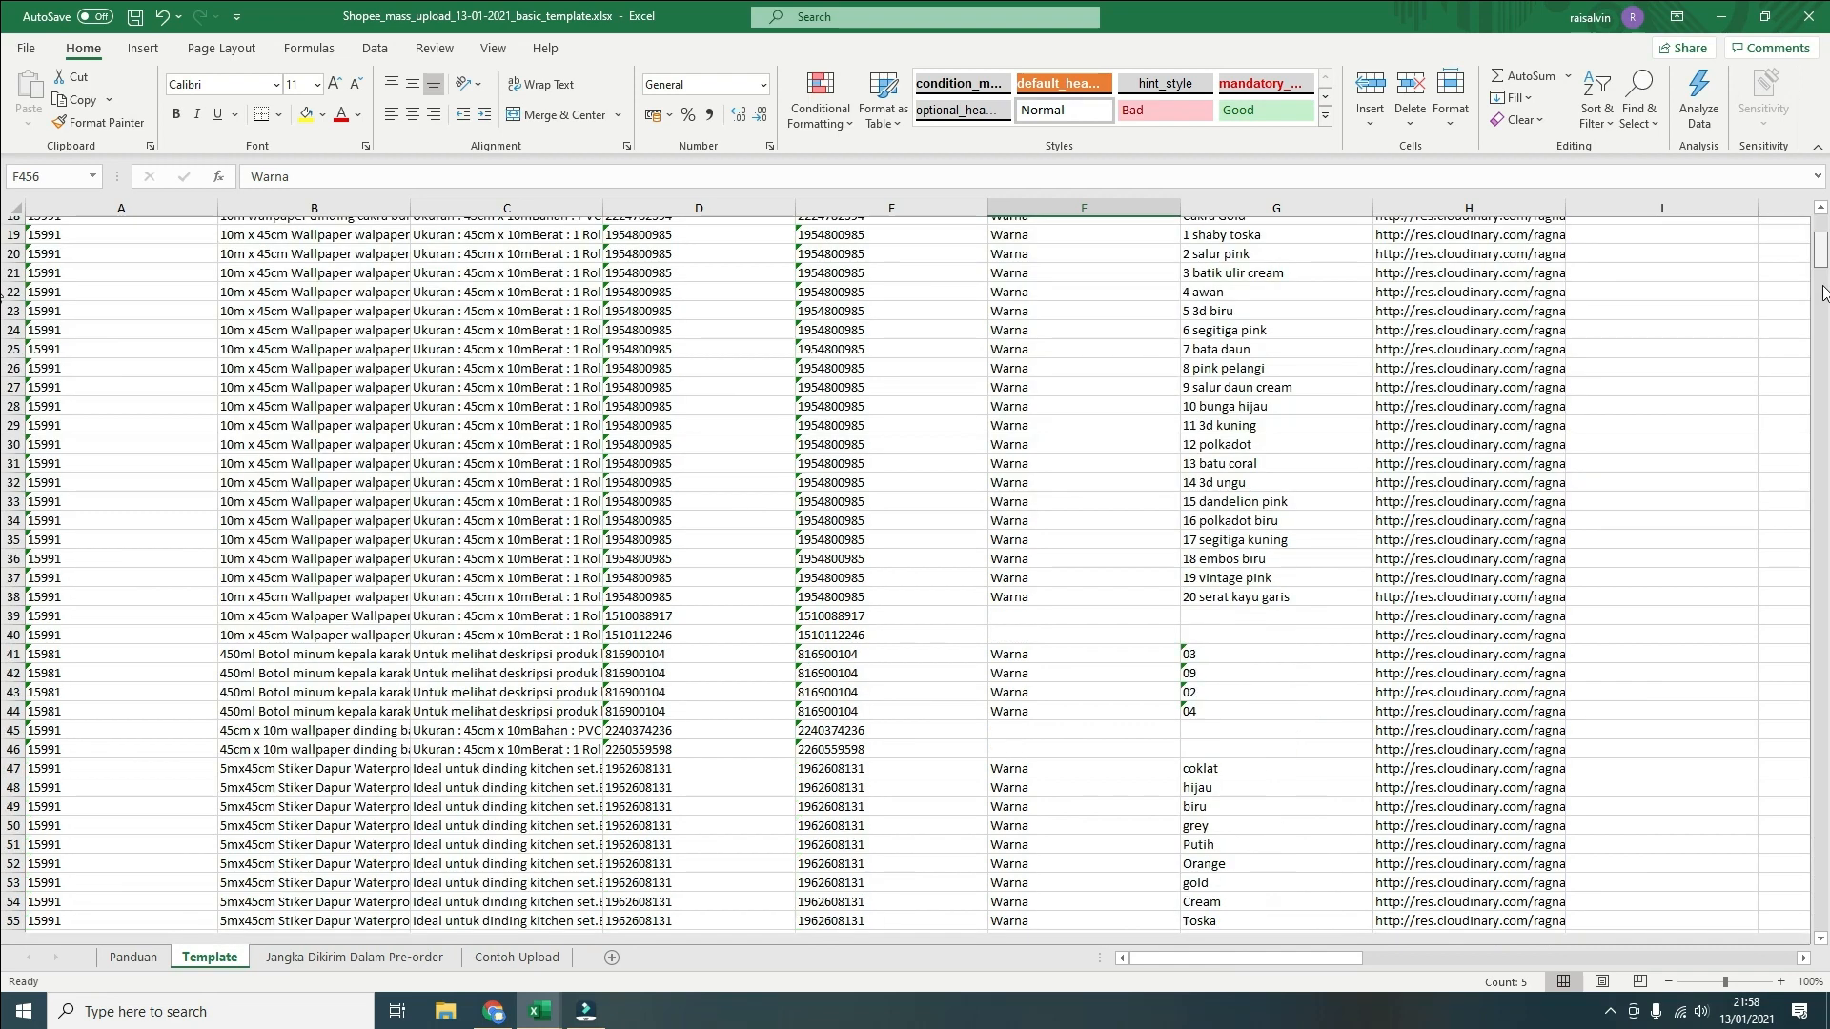
scroll(3, 295, up, 4)
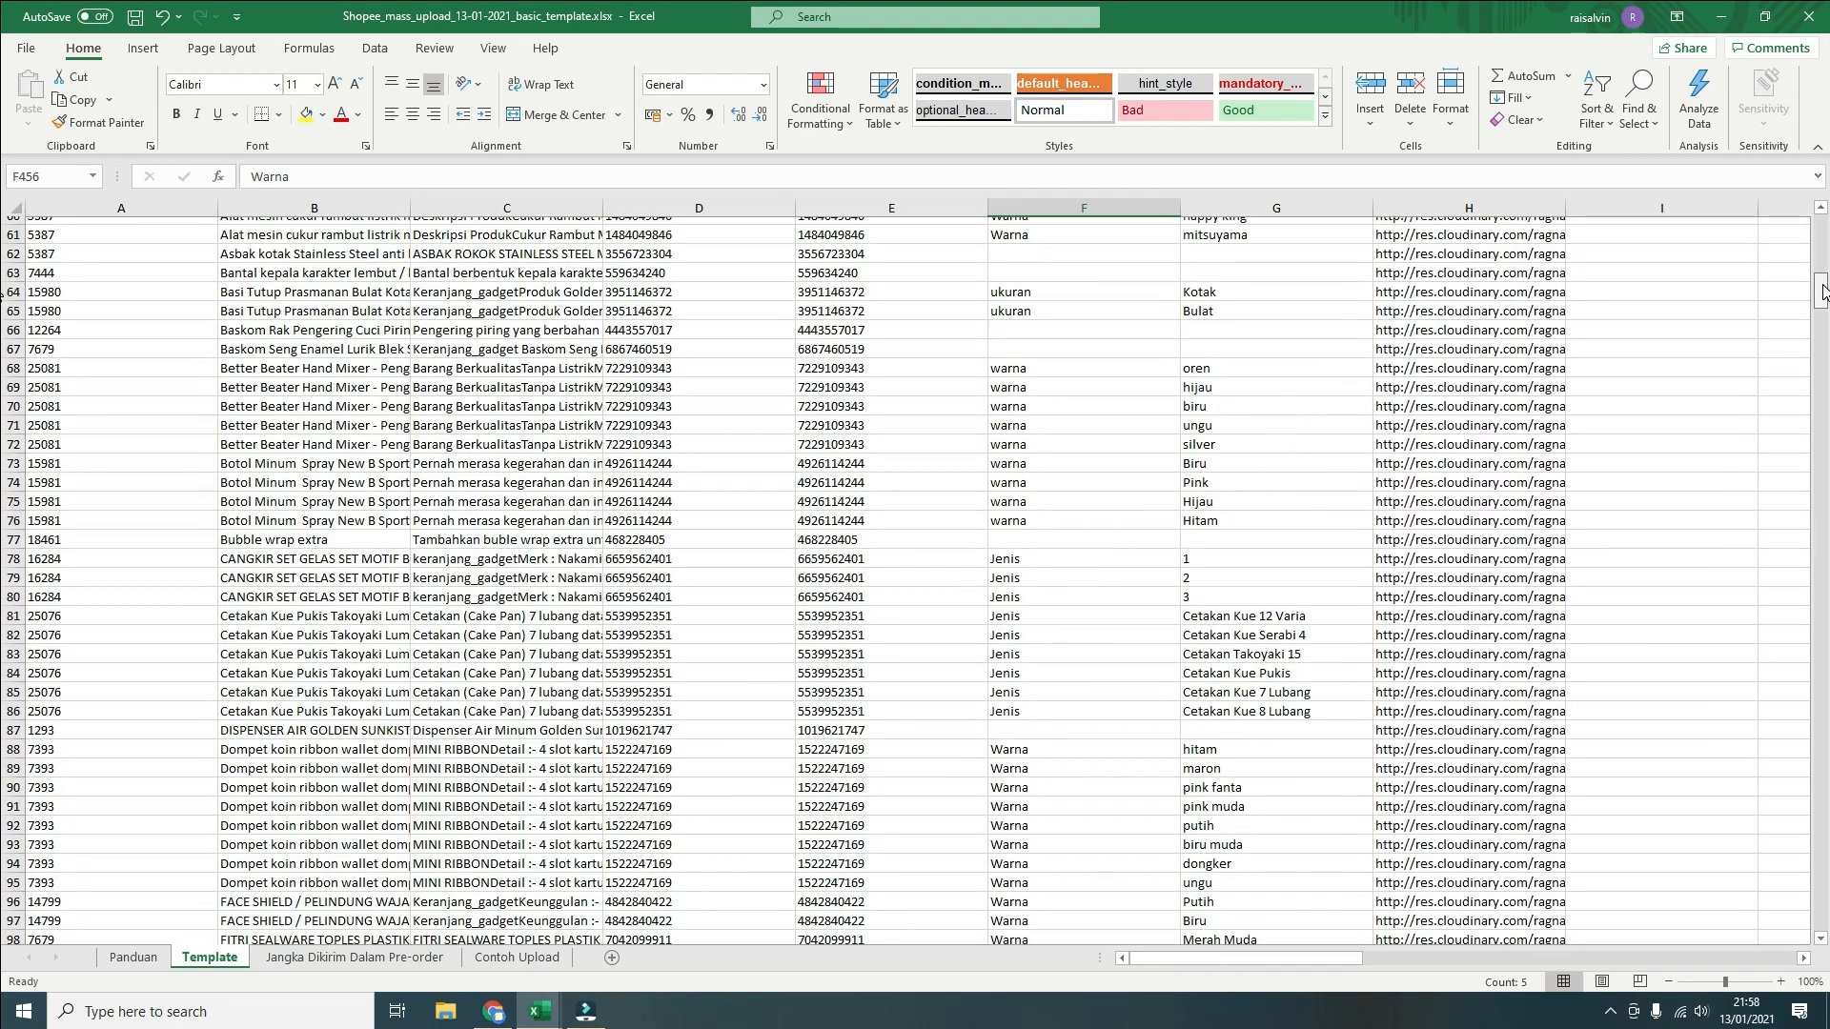
scroll(3, 352, down, 20)
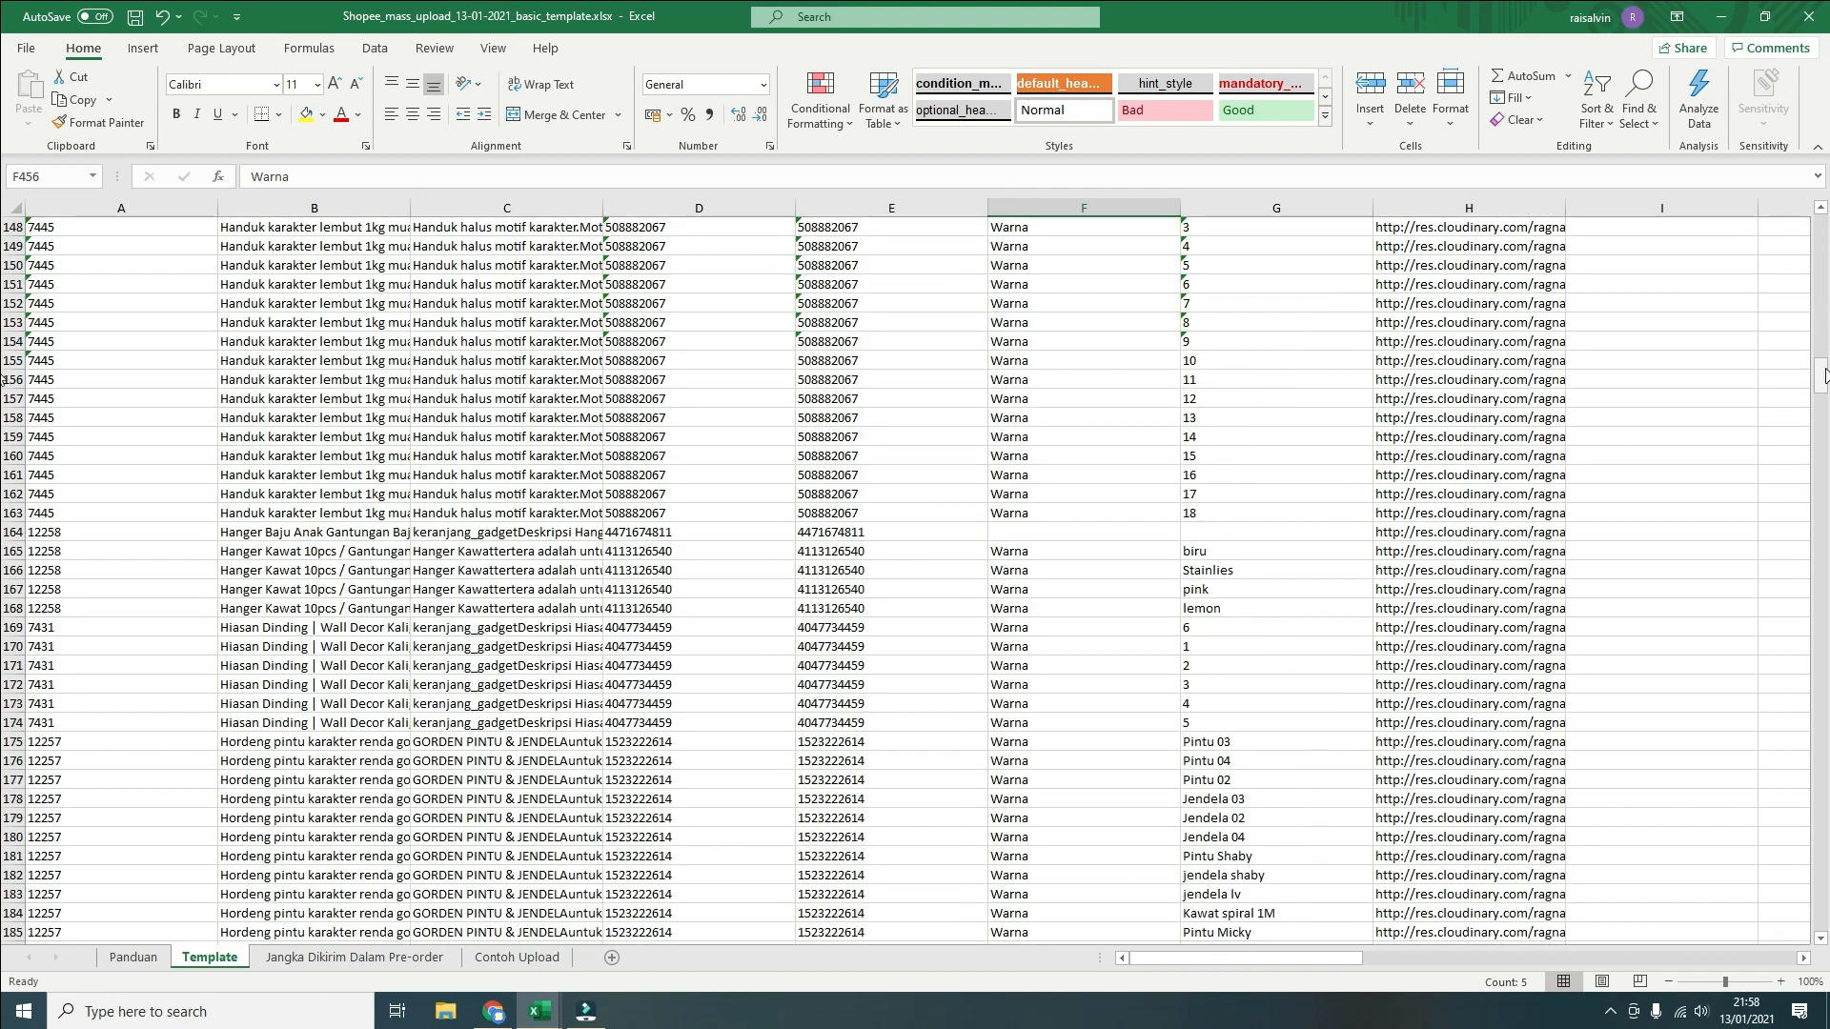
scroll(1816, 451, down, 20)
scroll(1813, 451, down, 20)
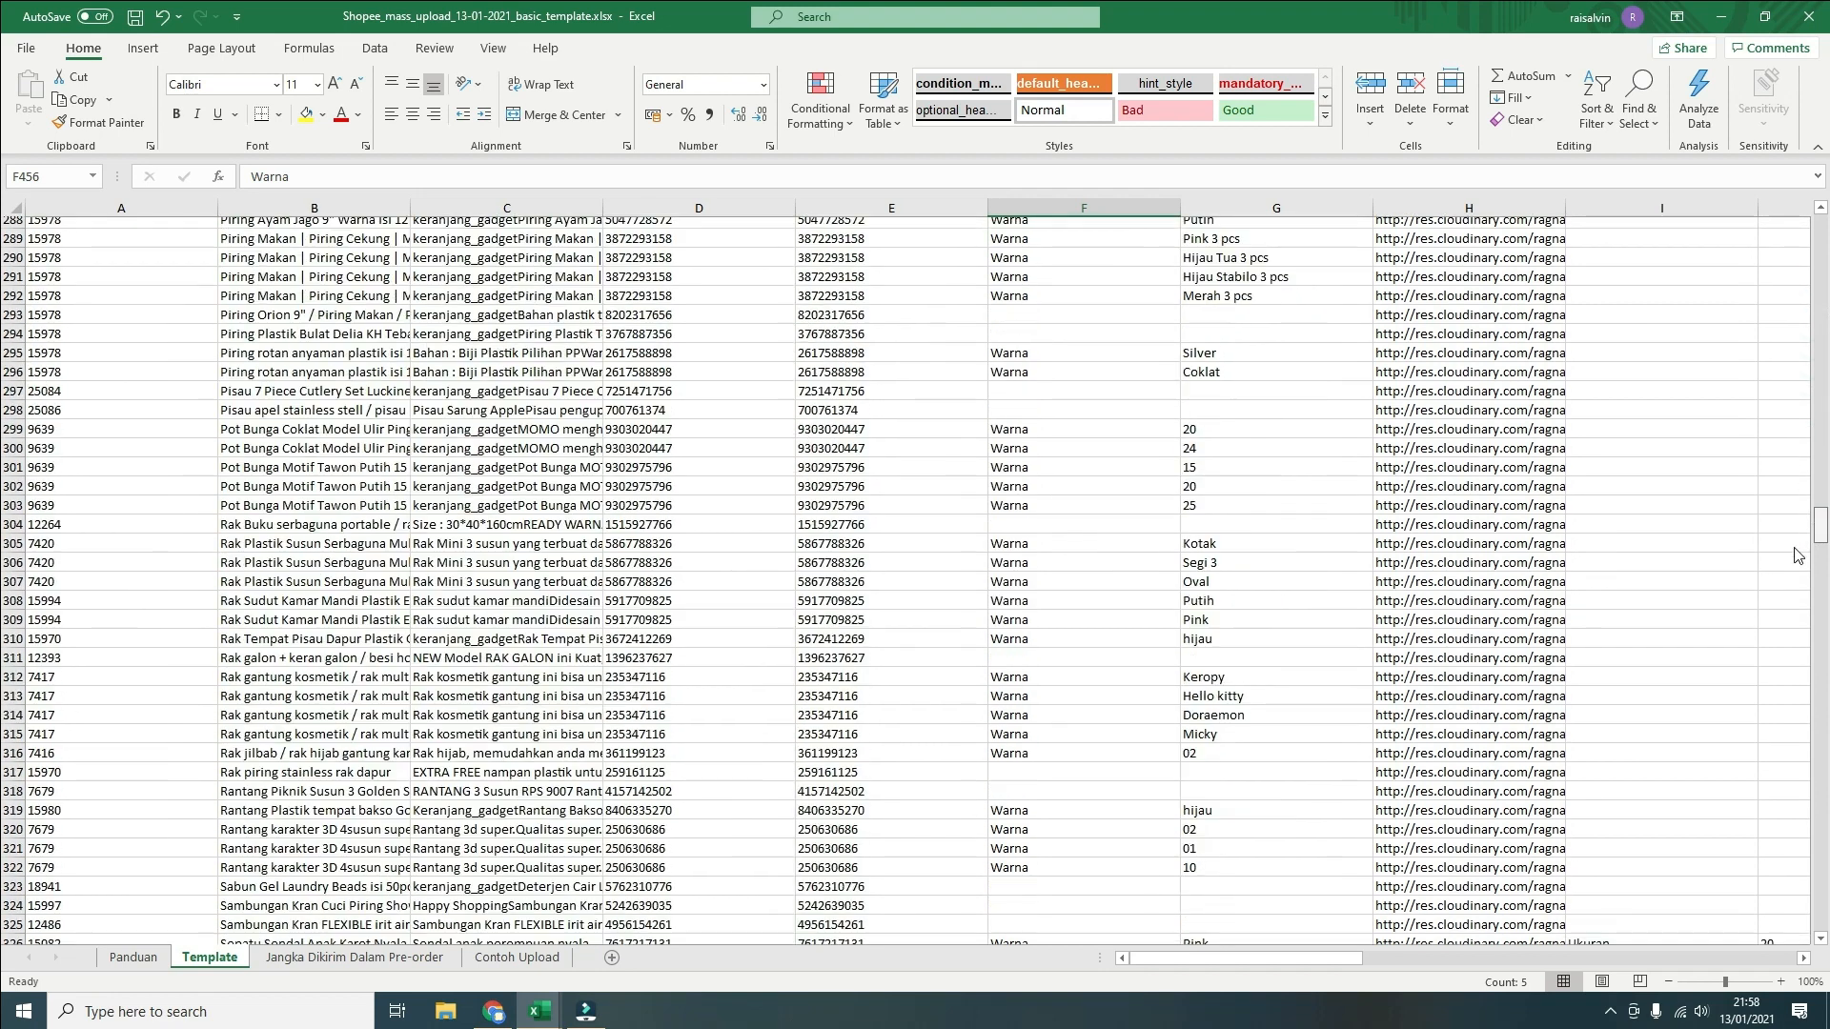
scroll(1792, 657, down, 15)
scroll(1800, 629, up, 20)
scroll(1804, 620, down, 20)
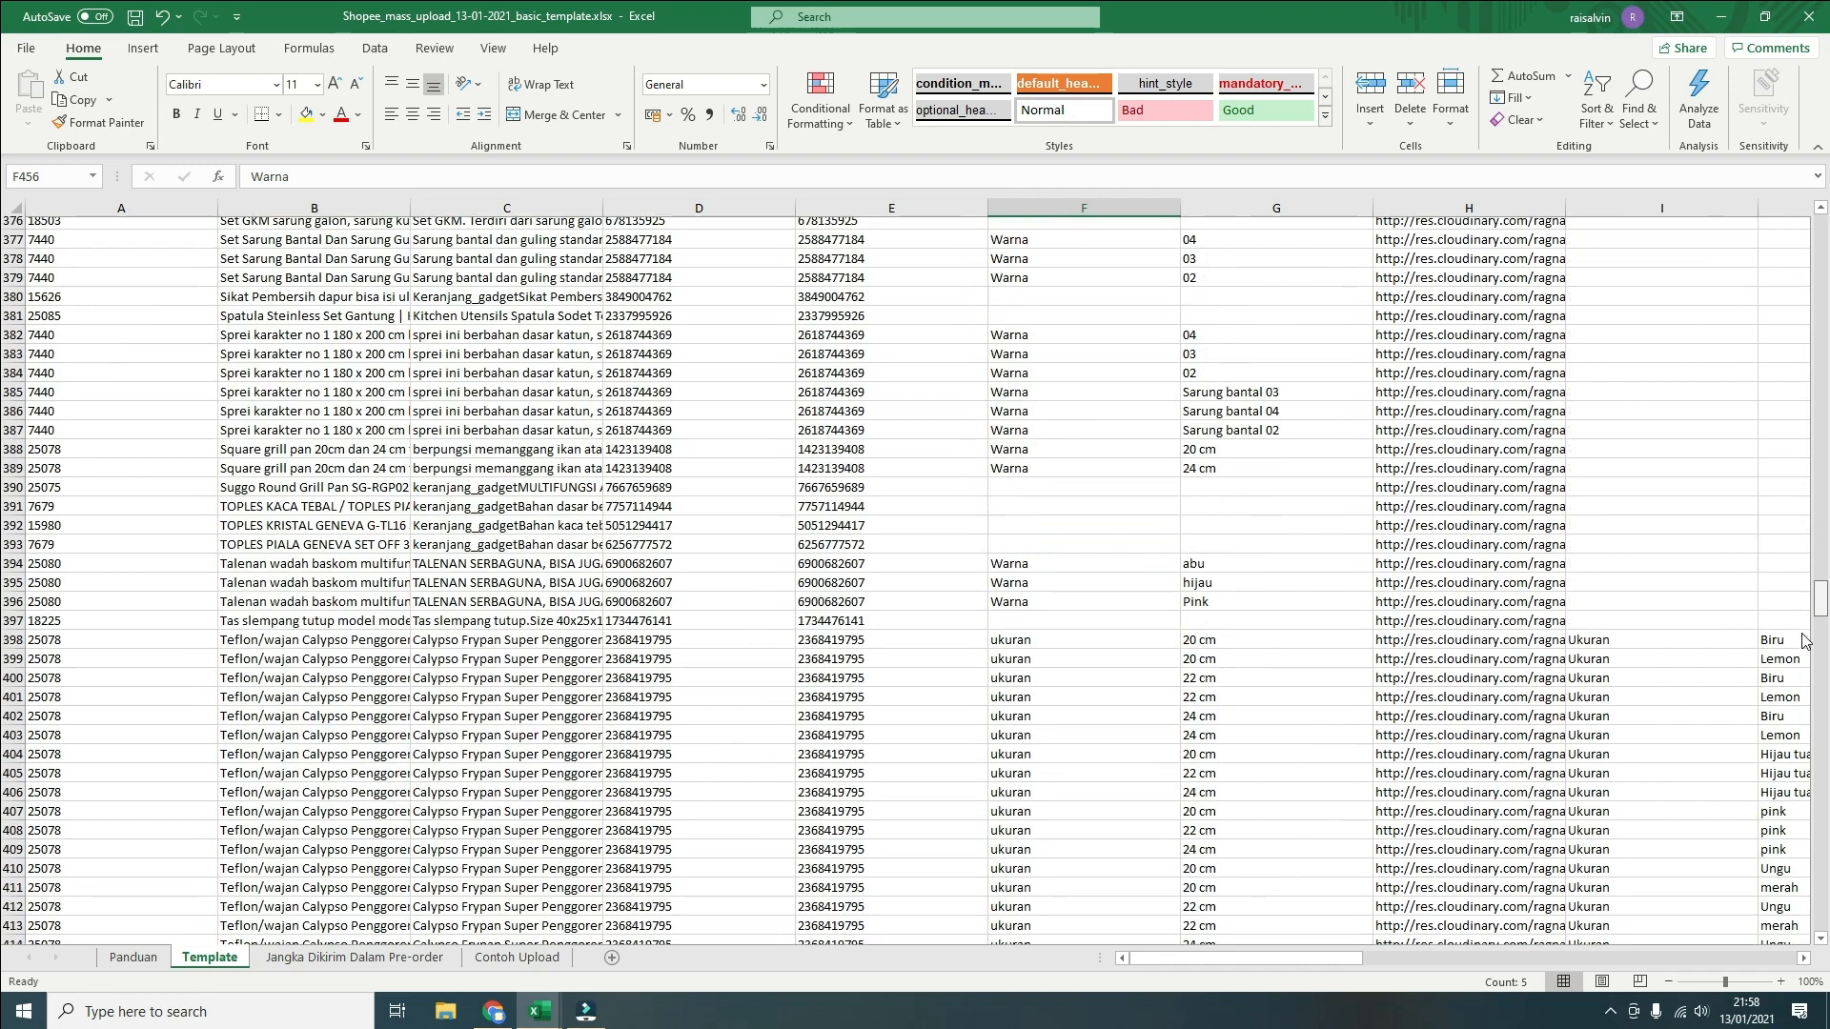
scroll(1813, 726, down, 20)
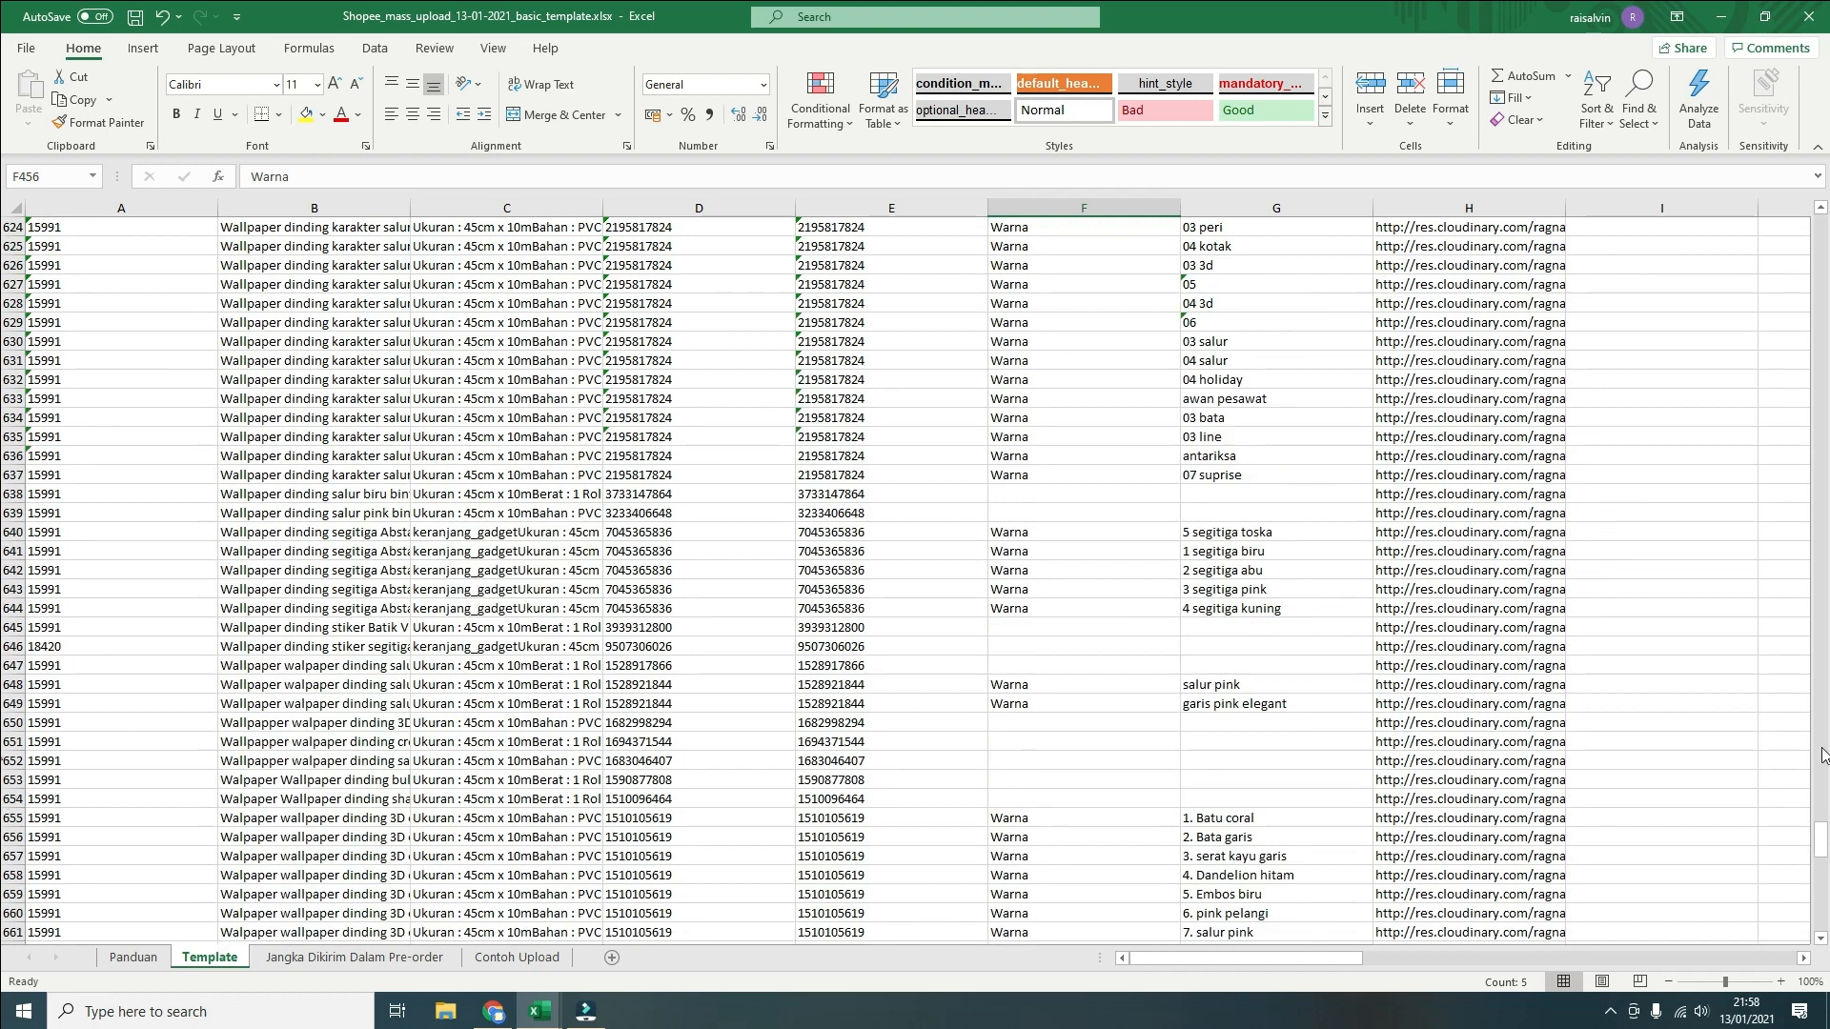
drag(1821, 840, 1817, 920)
Check the photo, weight, dimension and courier columns, and save the template workbook
drag(1344, 956, 1620, 959)
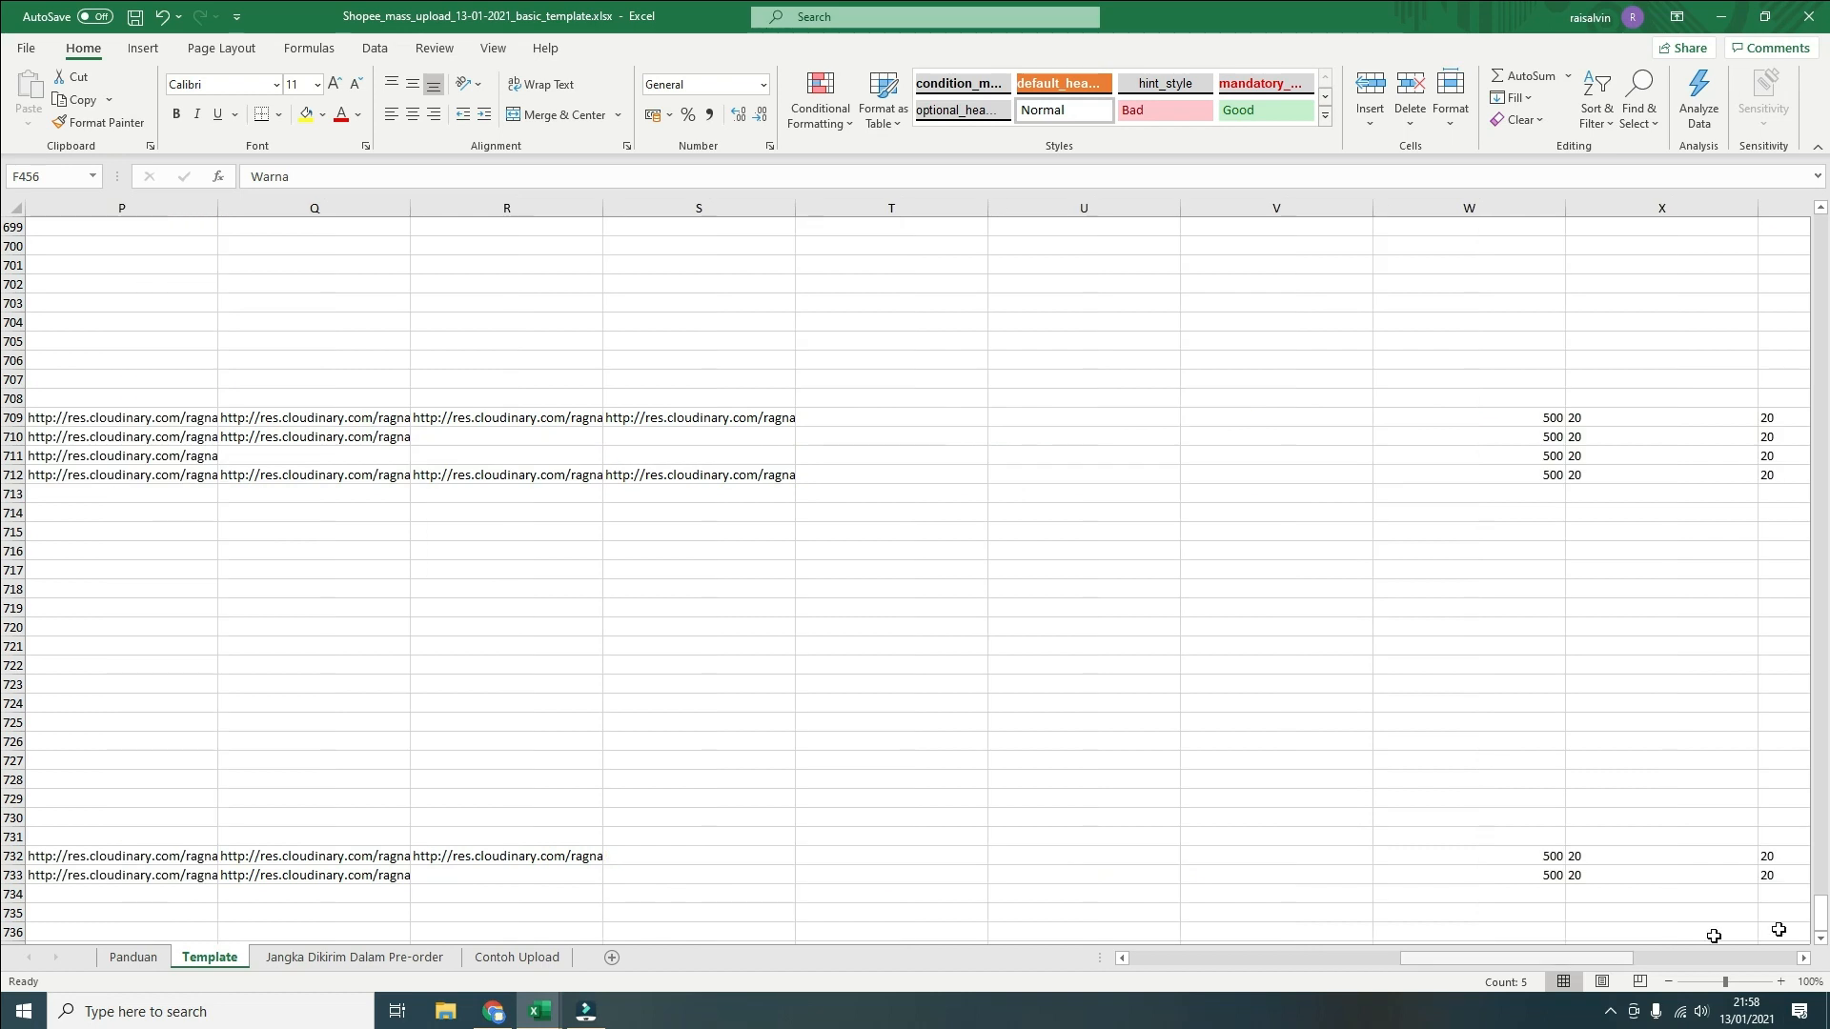
drag(1818, 915, 1822, 221)
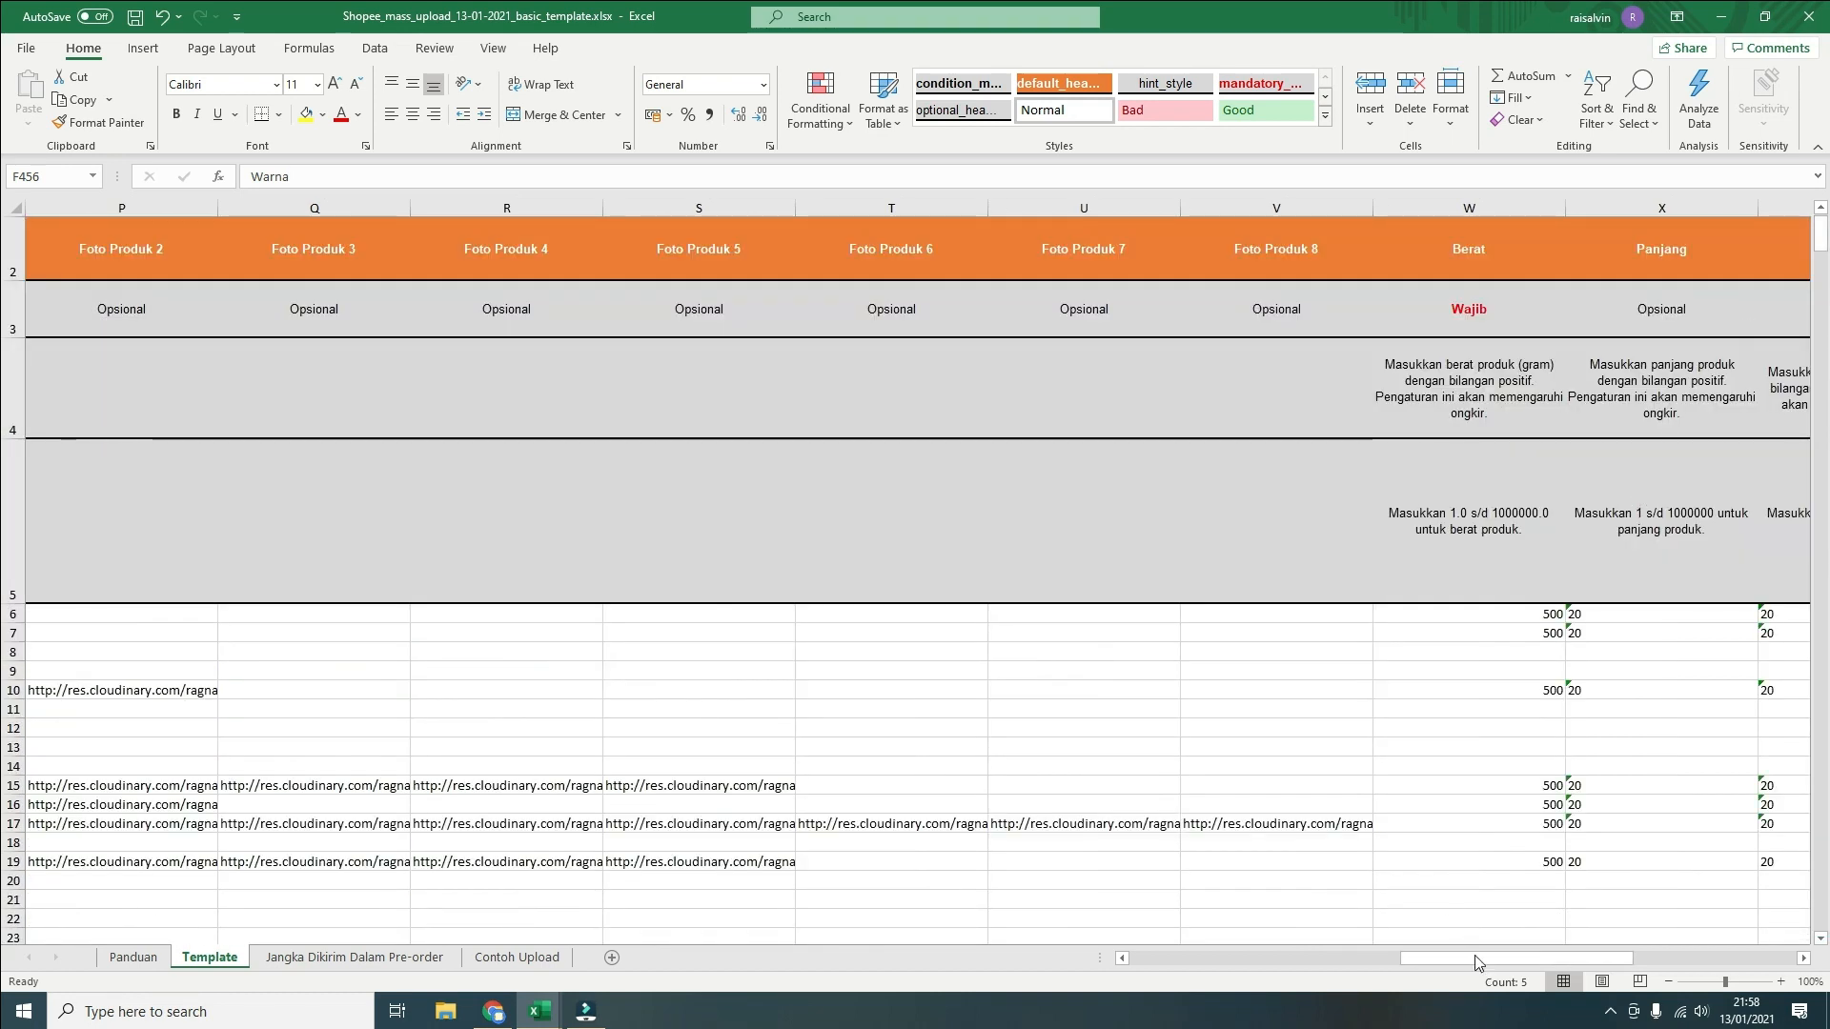
drag(1534, 956, 1584, 967)
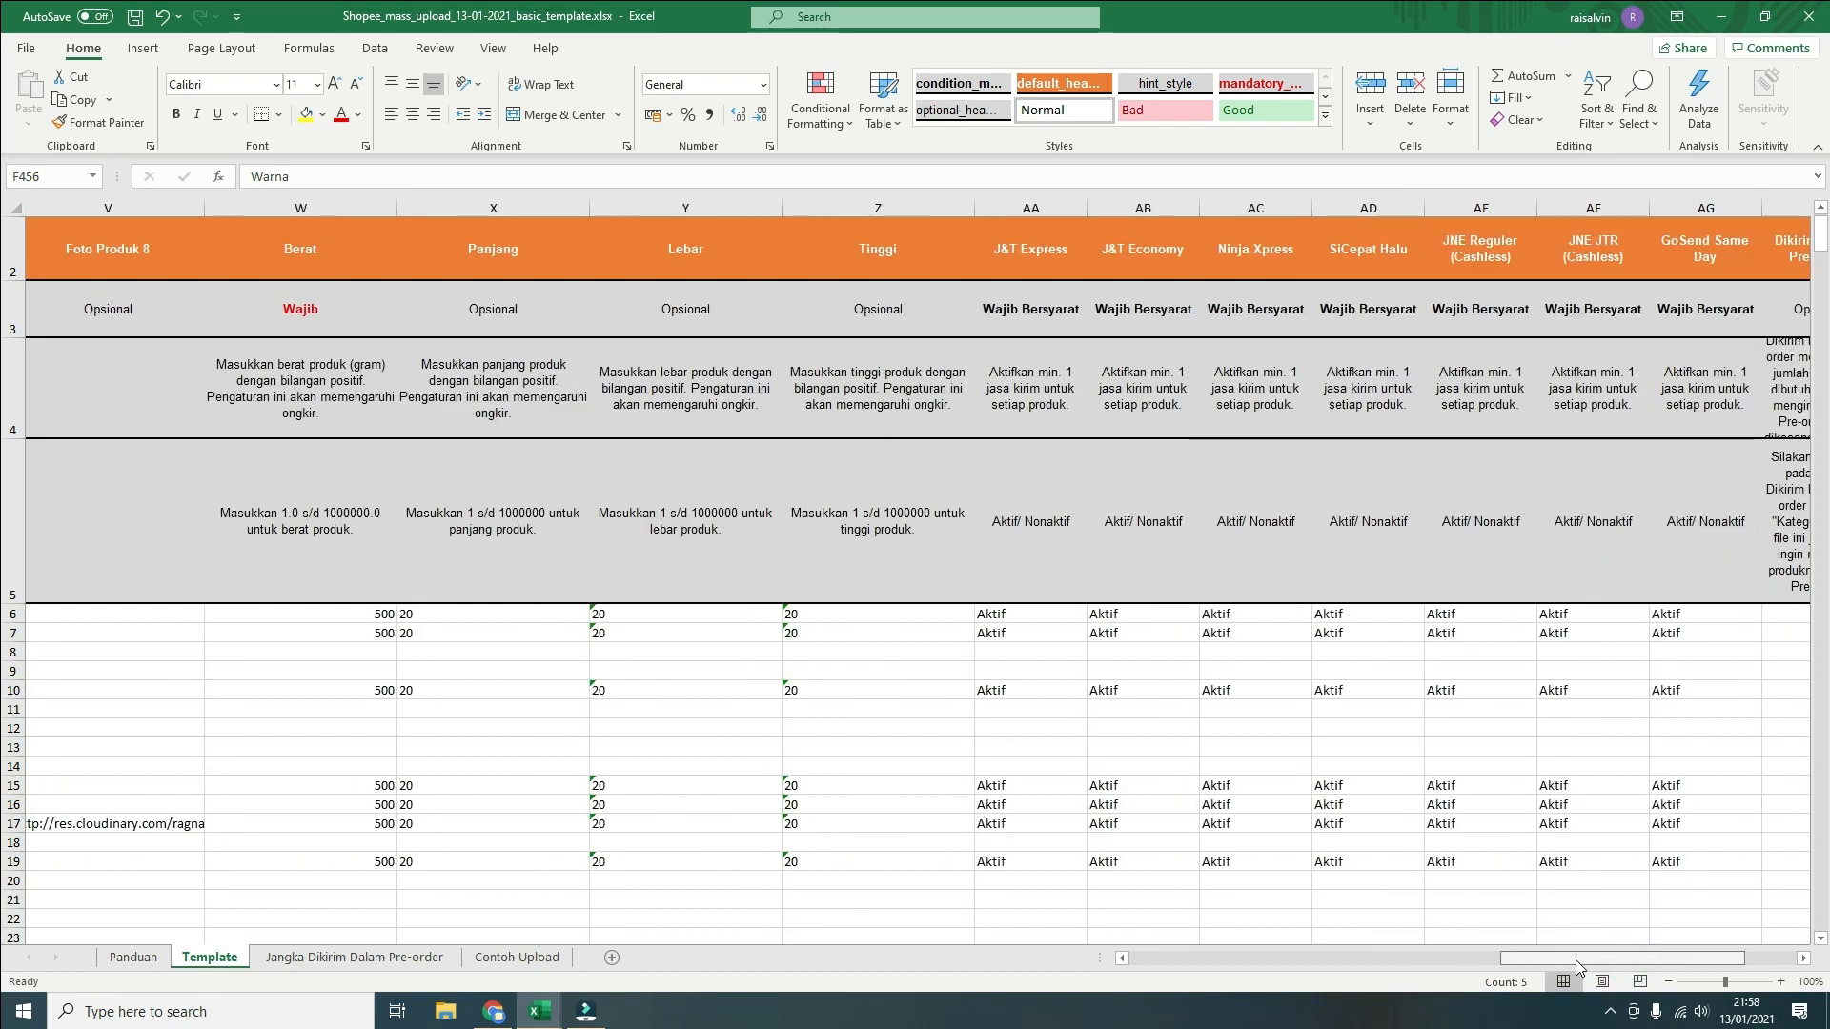
click(134, 15)
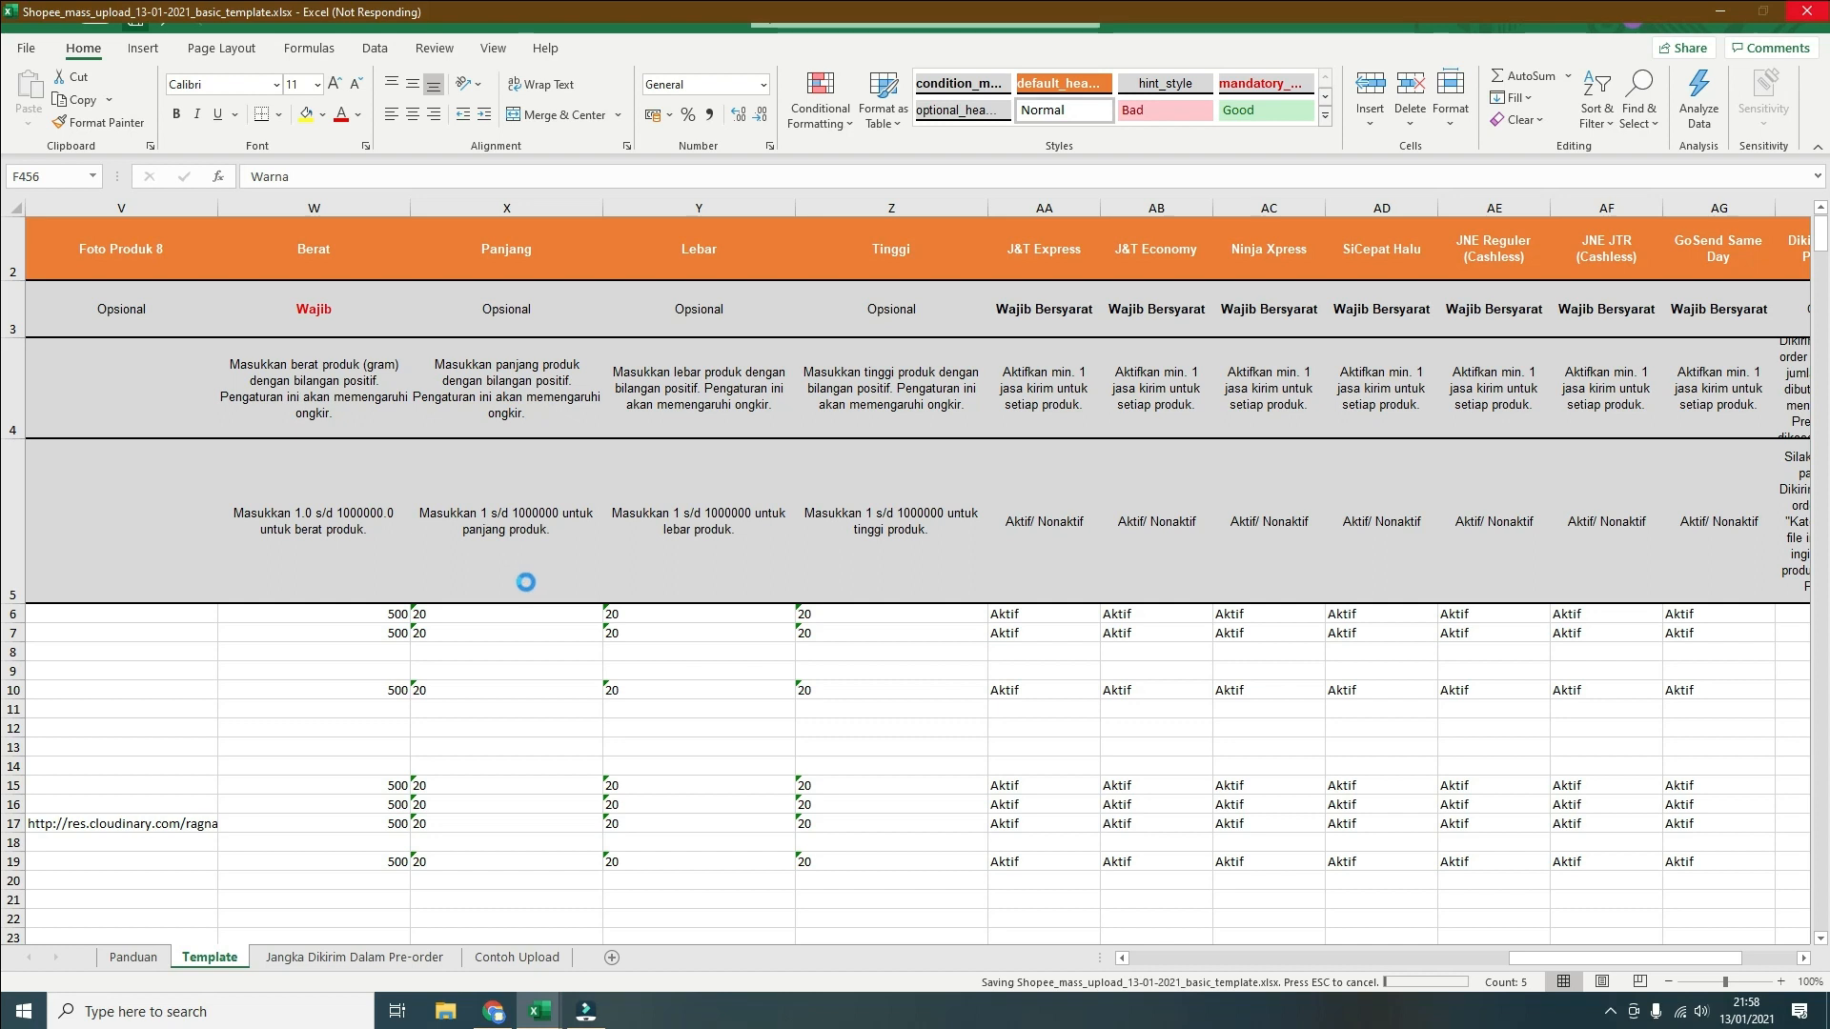
key(ctrl+s)
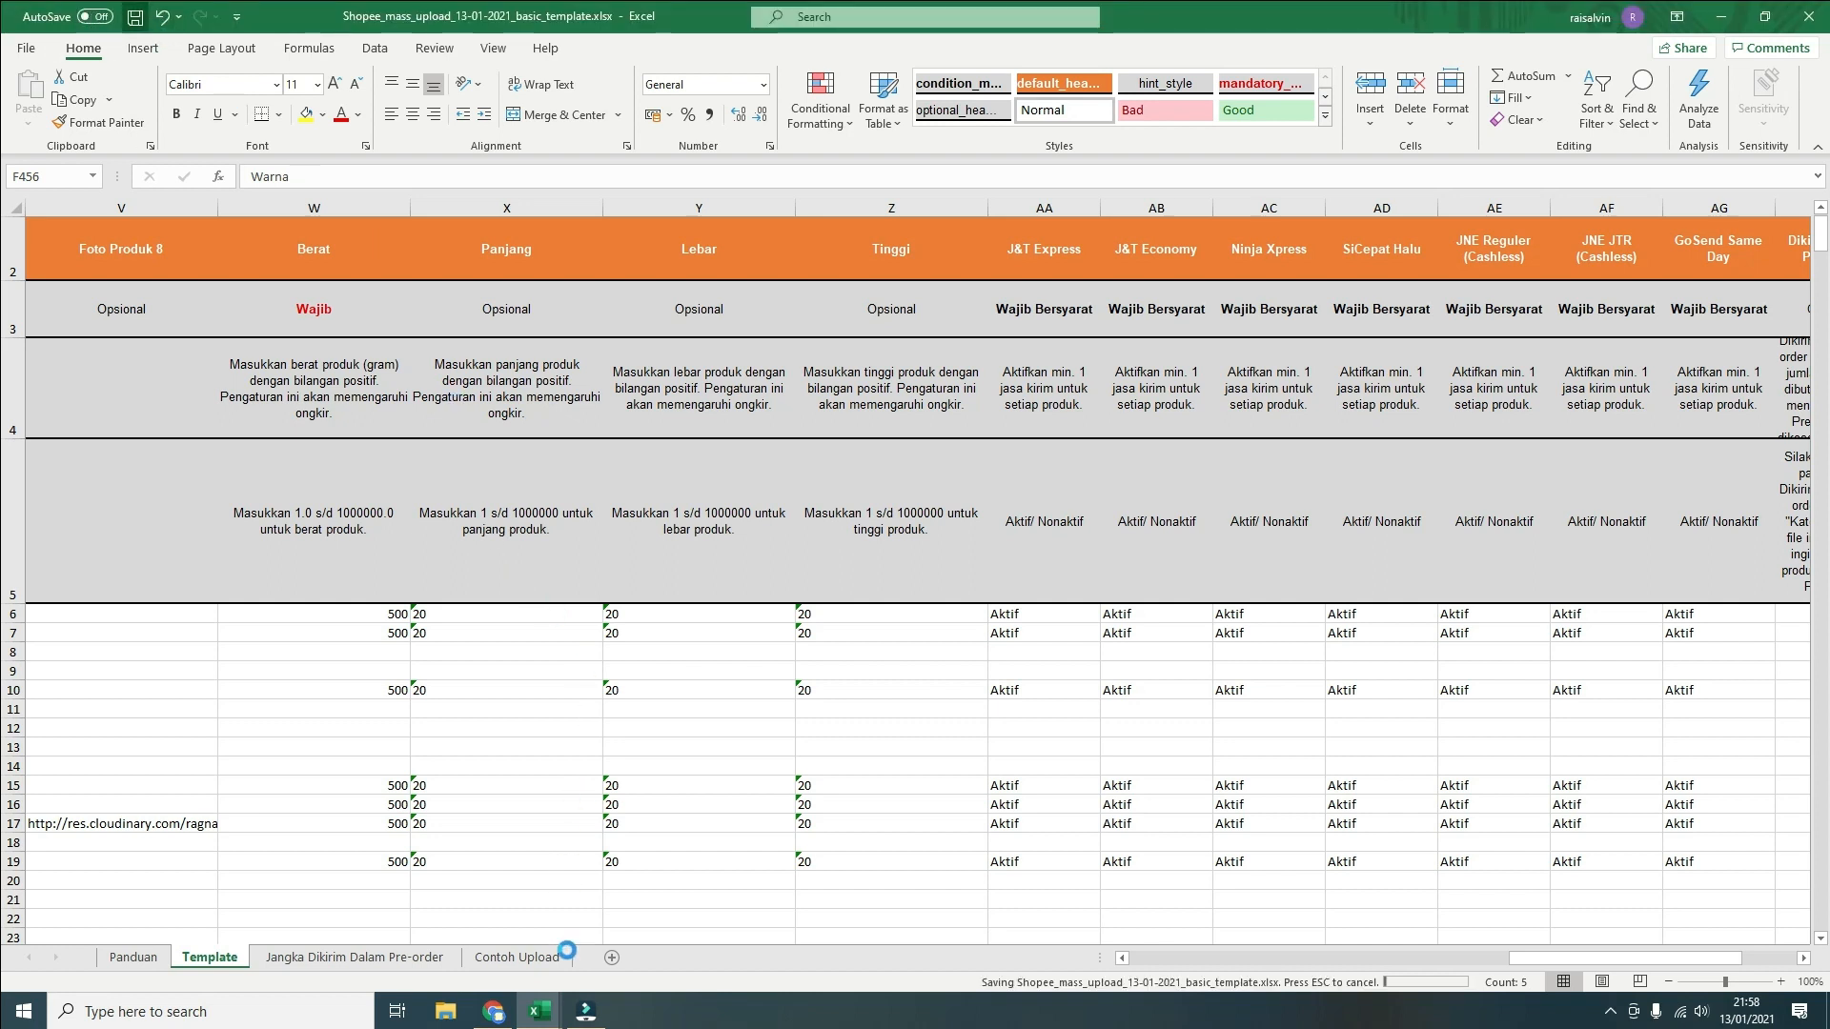
Switch to Shopee Seller Centre in the browser, upload Shopee_mass_upload_13-01-2021_basic_template.xlsx through Mass Upload, and highlight its product count
click(500, 1016)
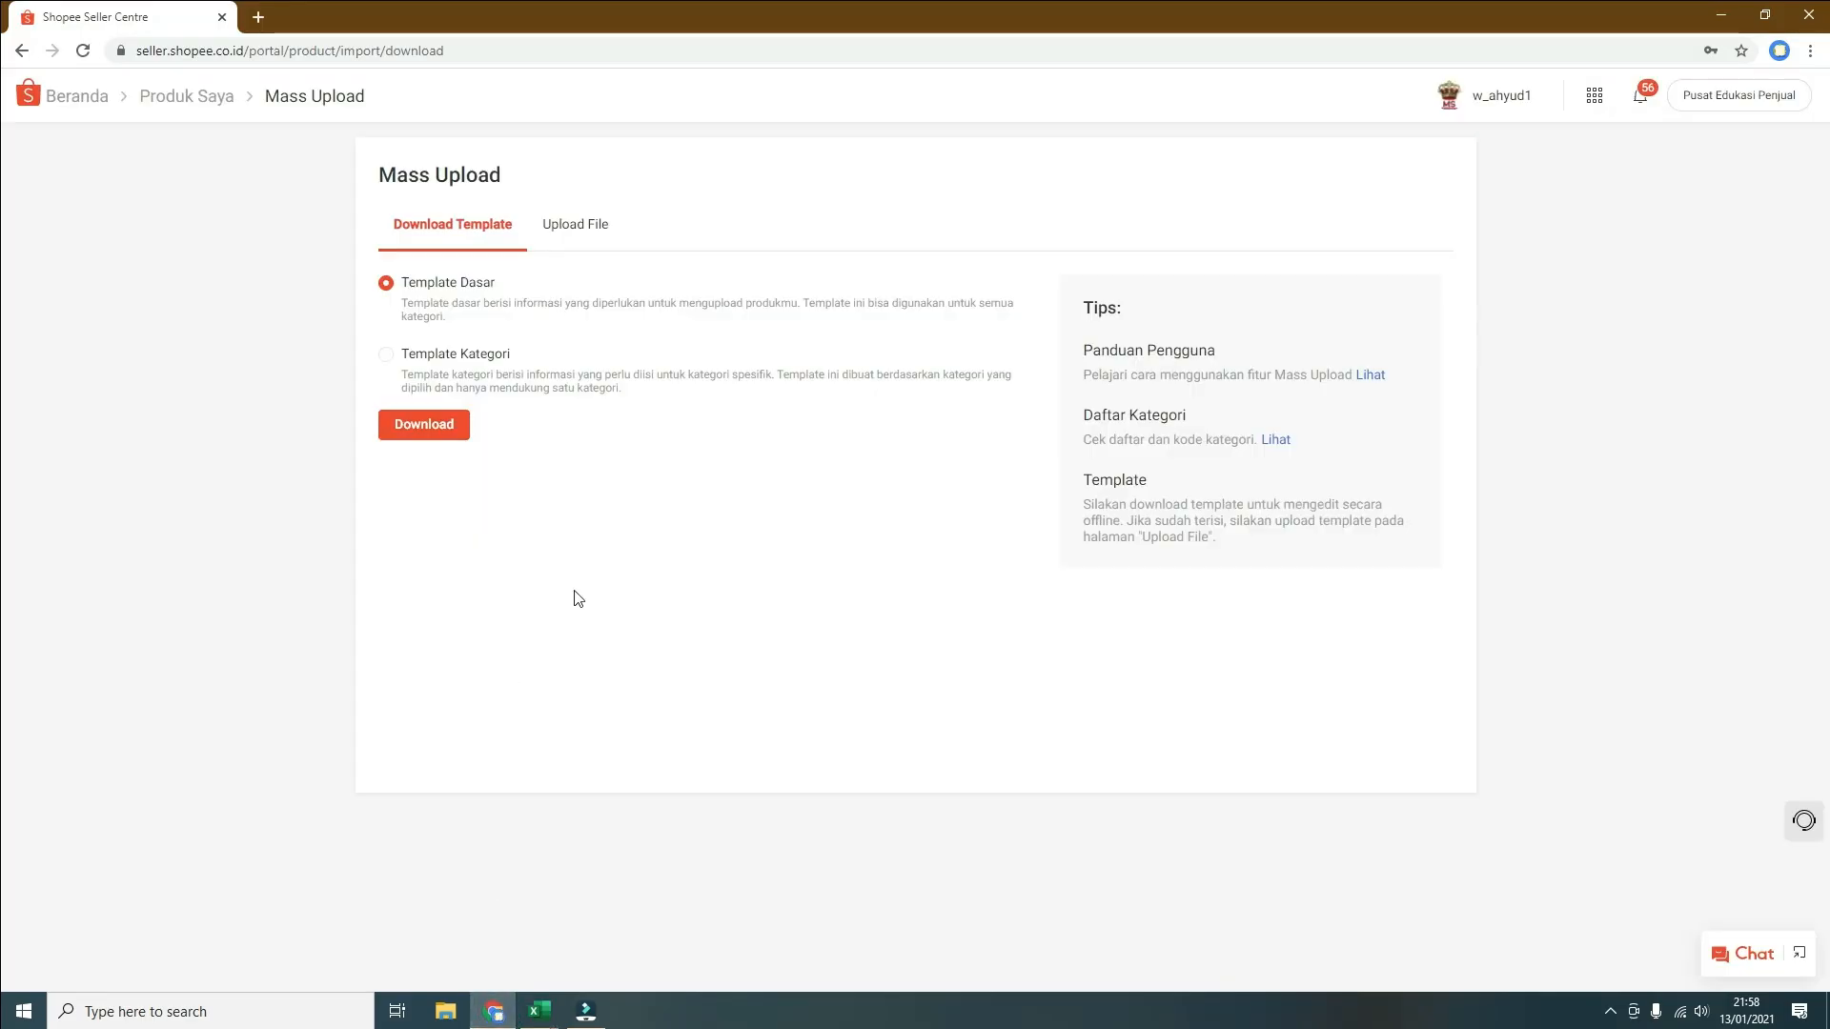
click(580, 231)
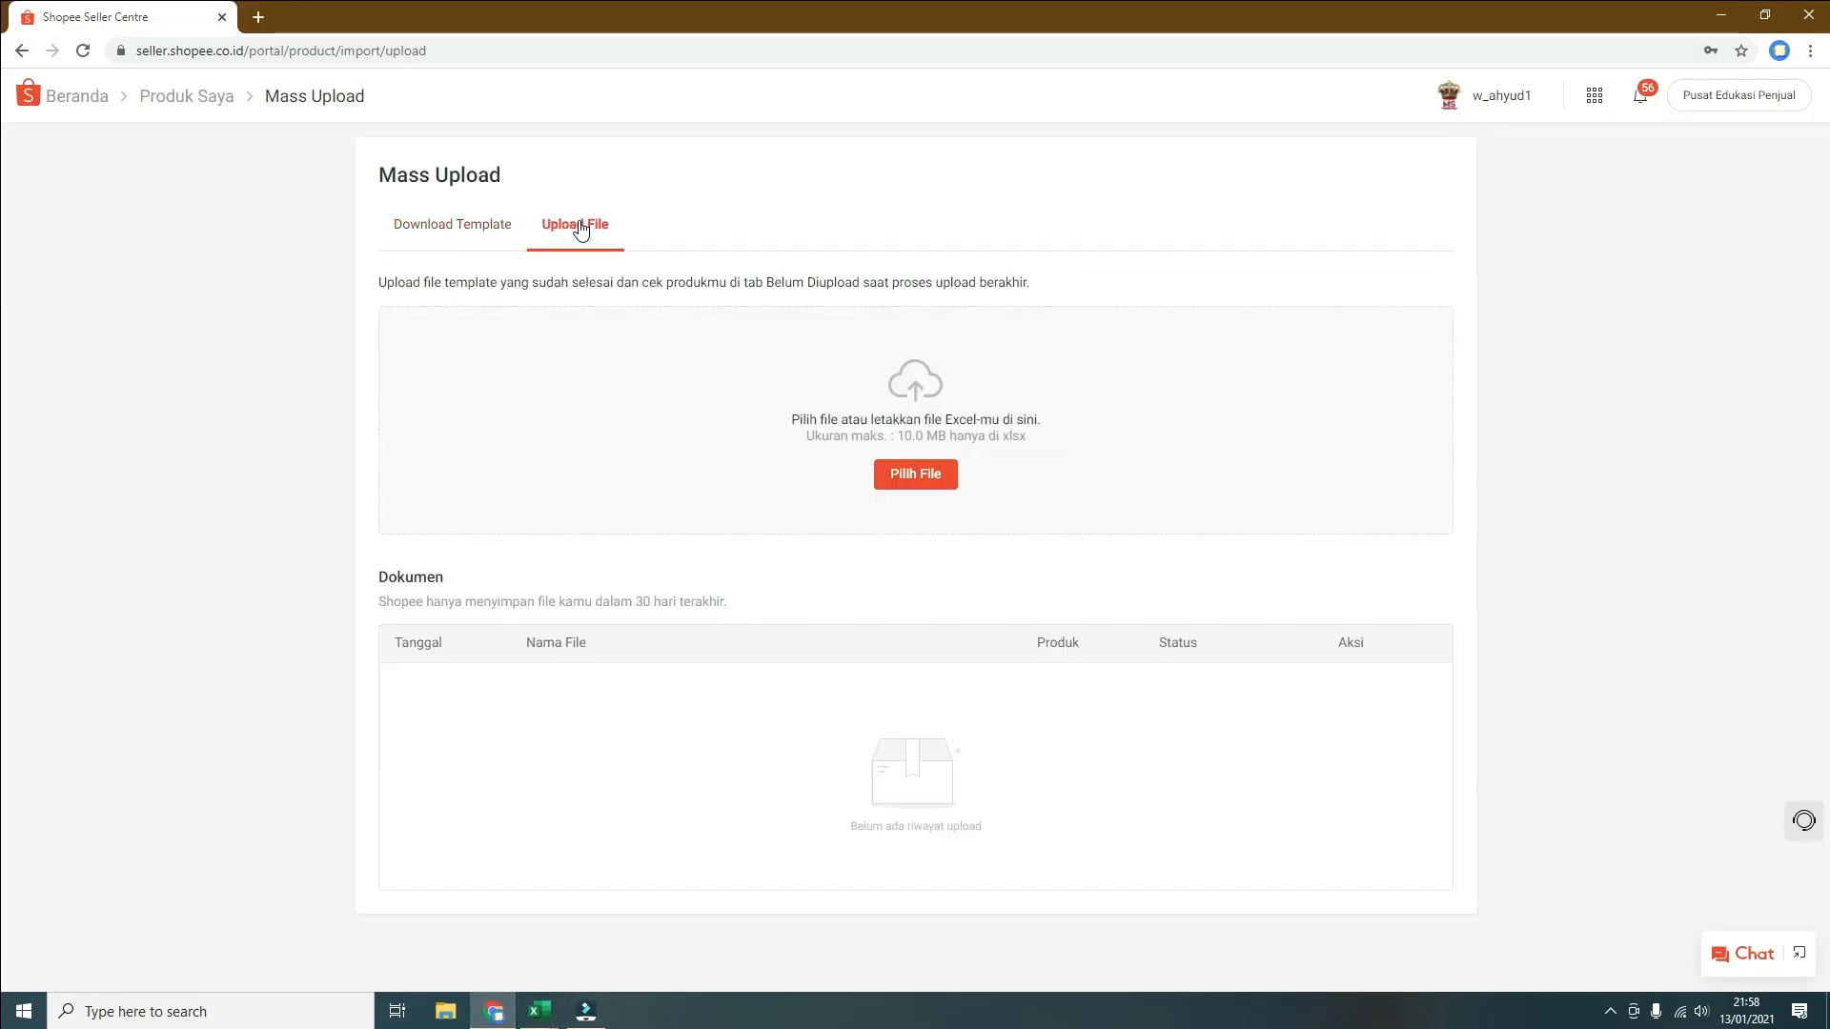
click(938, 473)
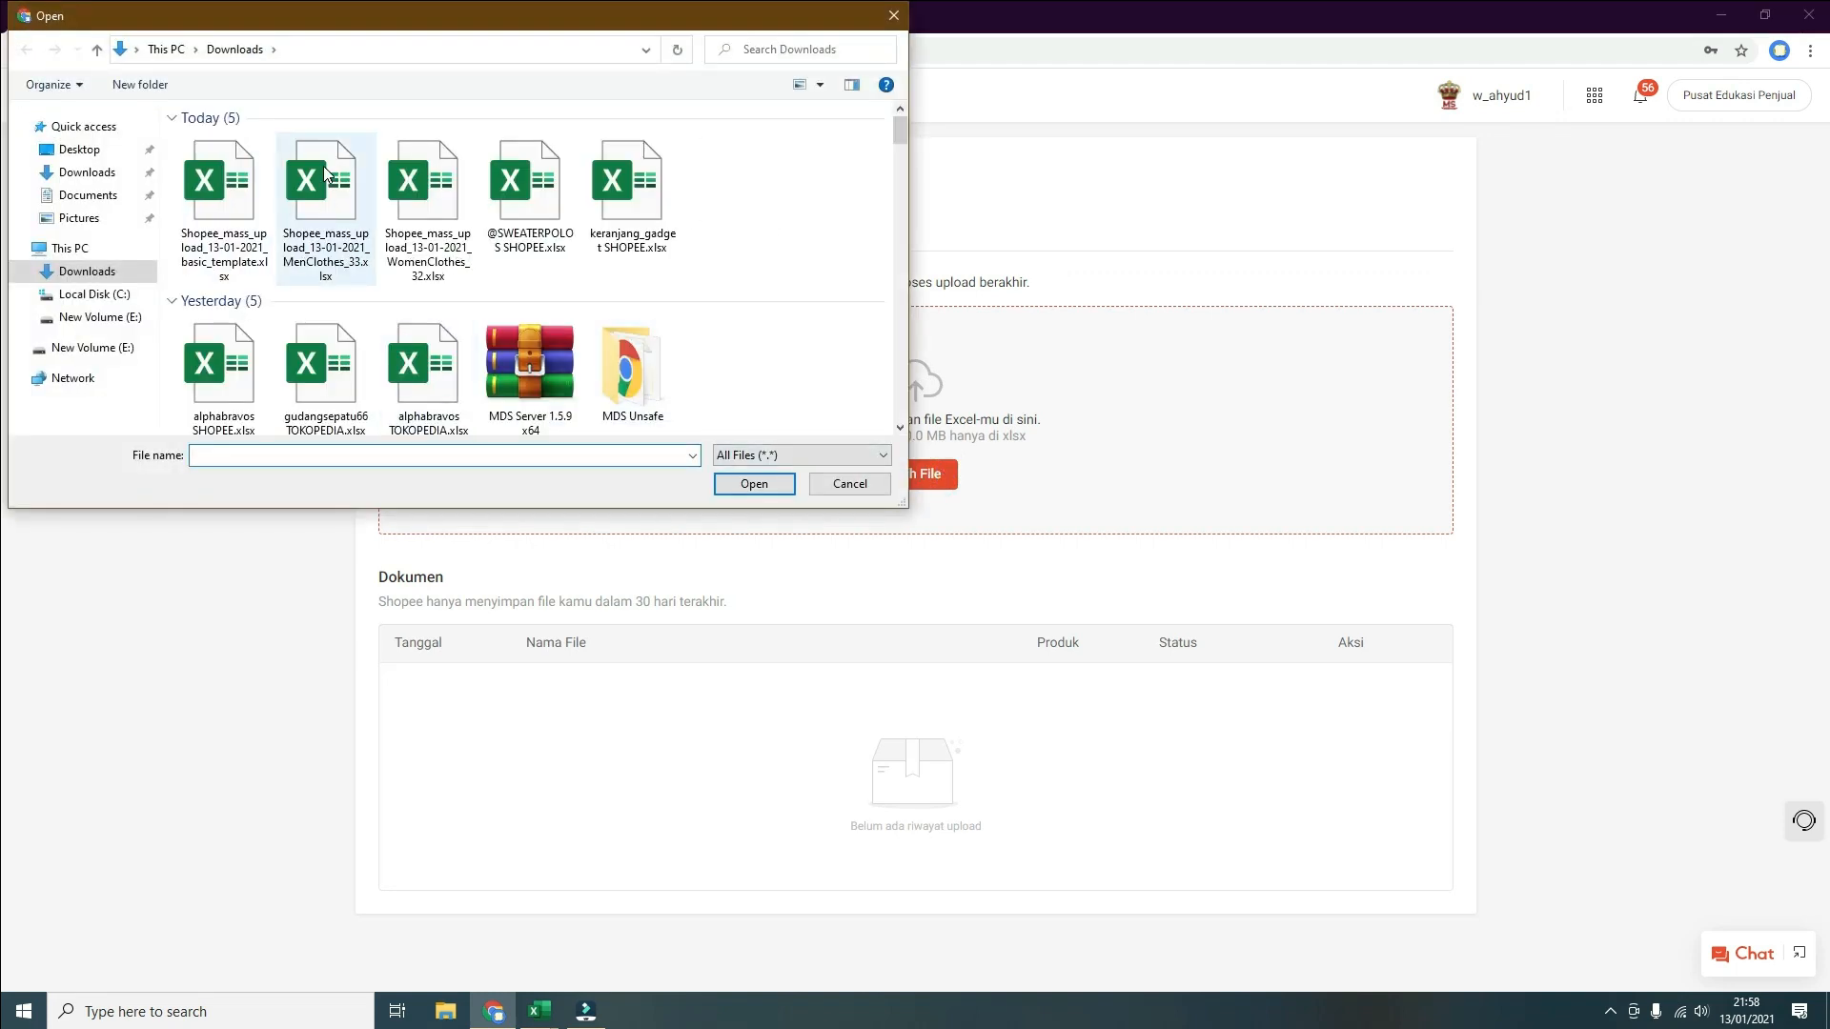
double_click(213, 209)
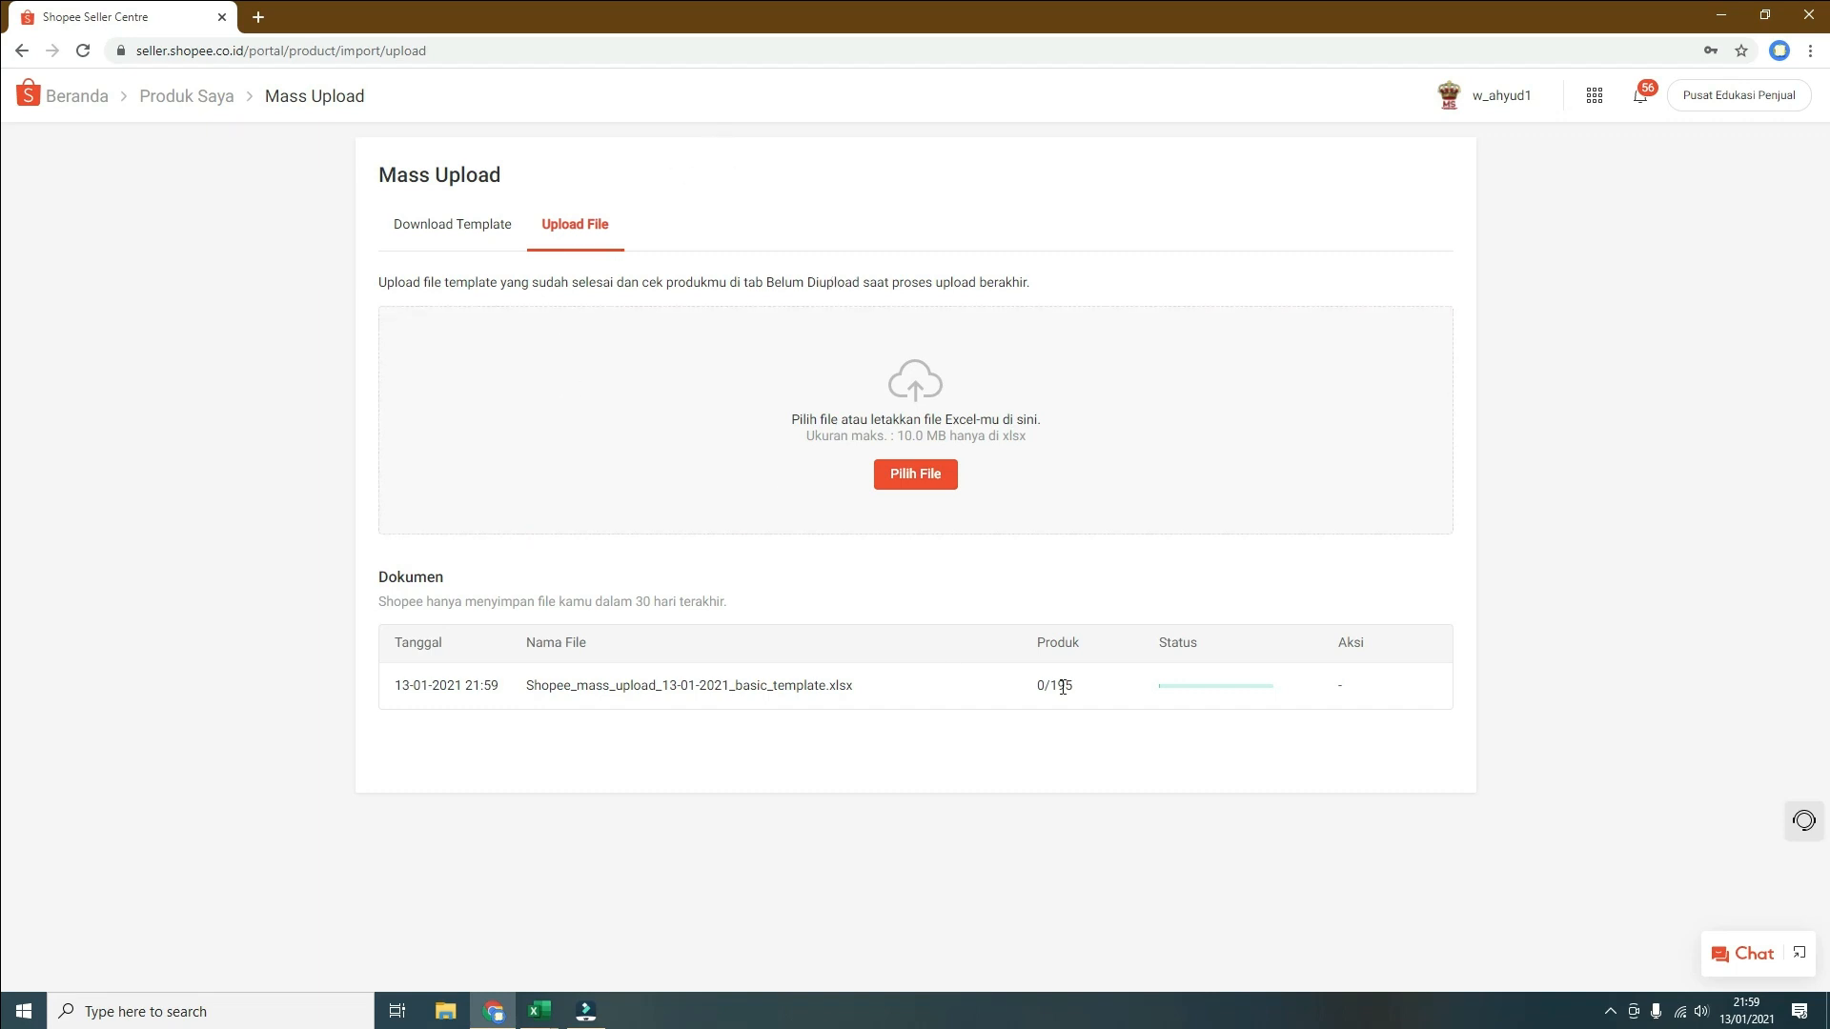
drag(1092, 699, 1039, 692)
Return to the template workbook in Excel and select rows 712 to 731, the variants of the salur pink wallpaper product
mouse_move(538, 1008)
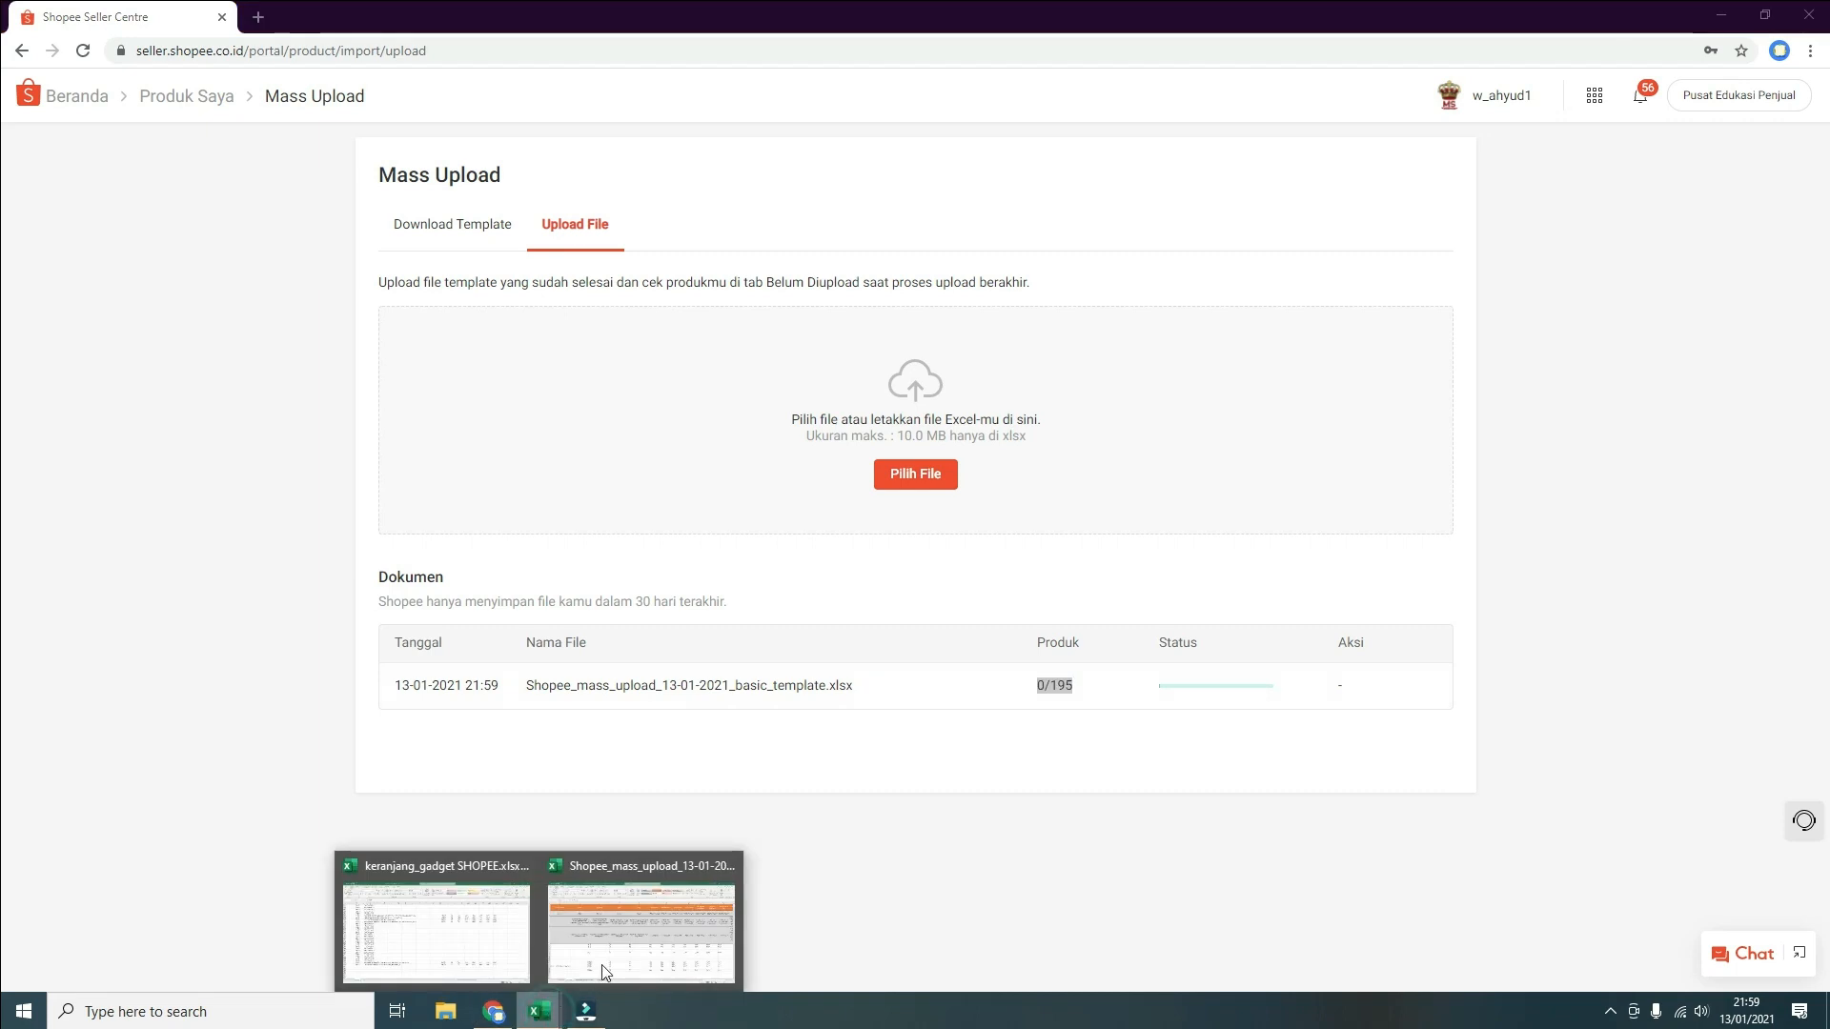
click(629, 958)
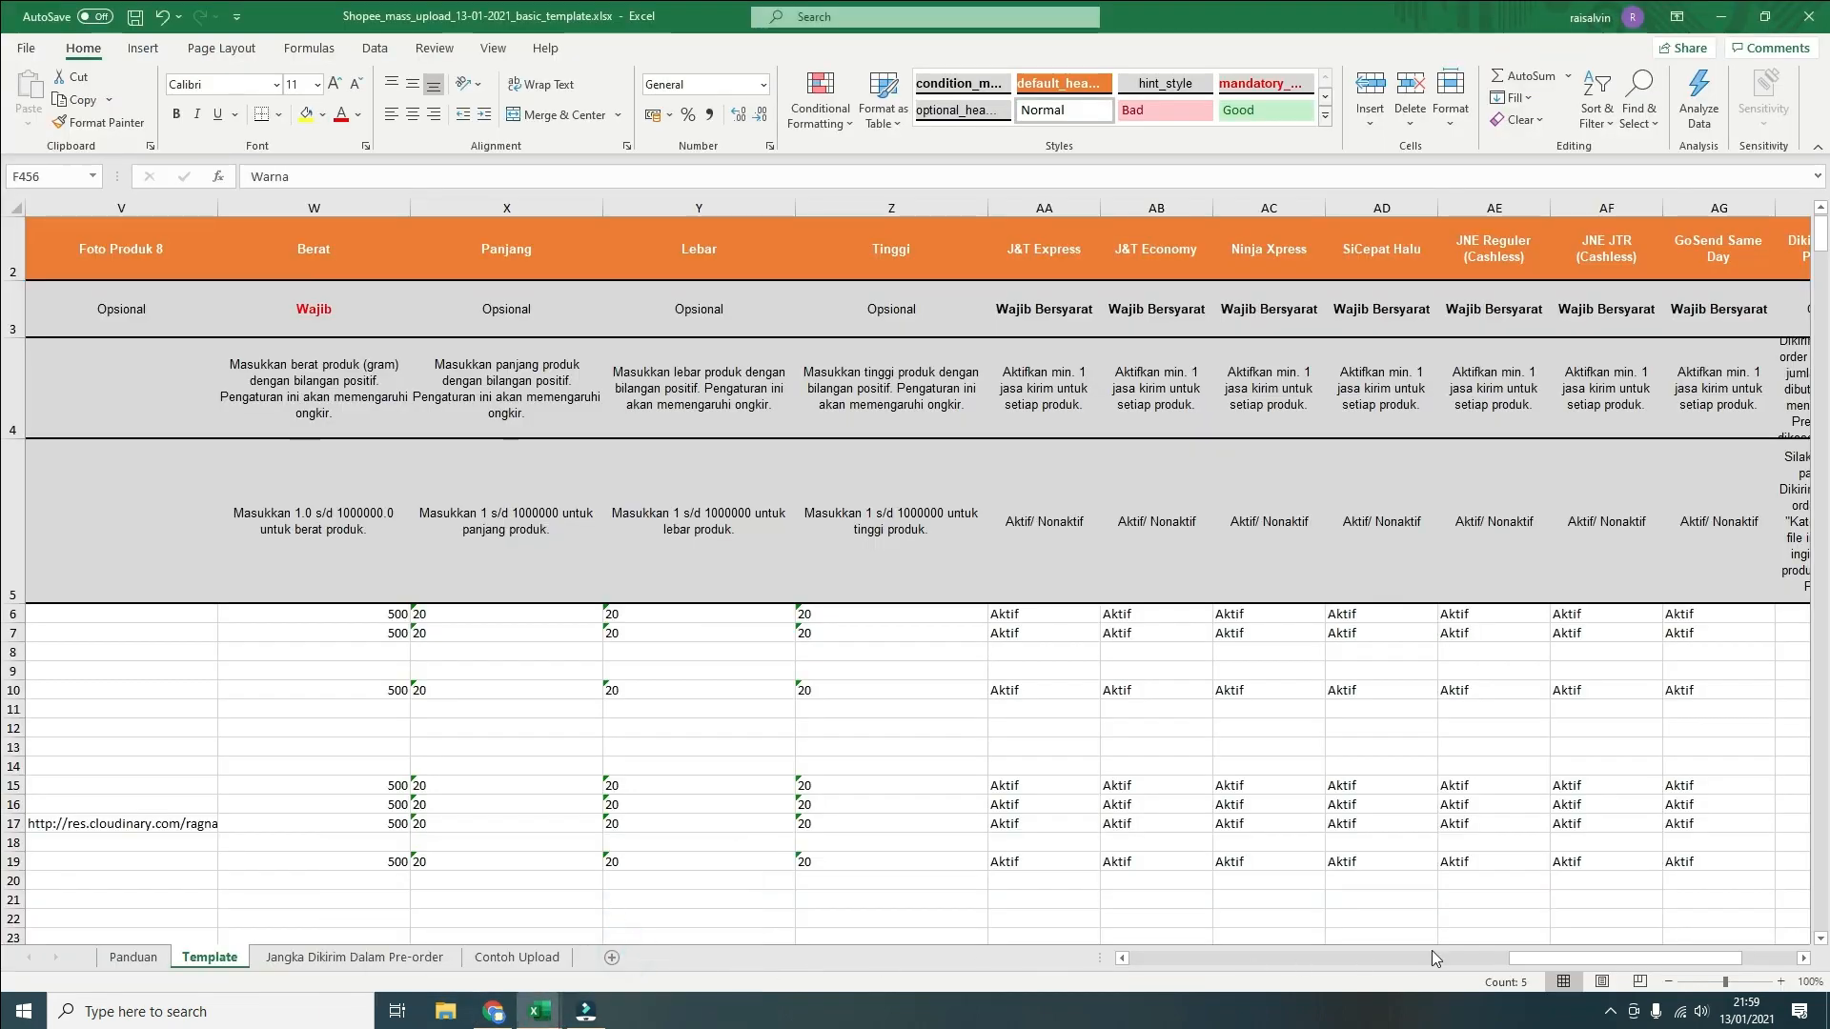
drag(1551, 958, 1172, 958)
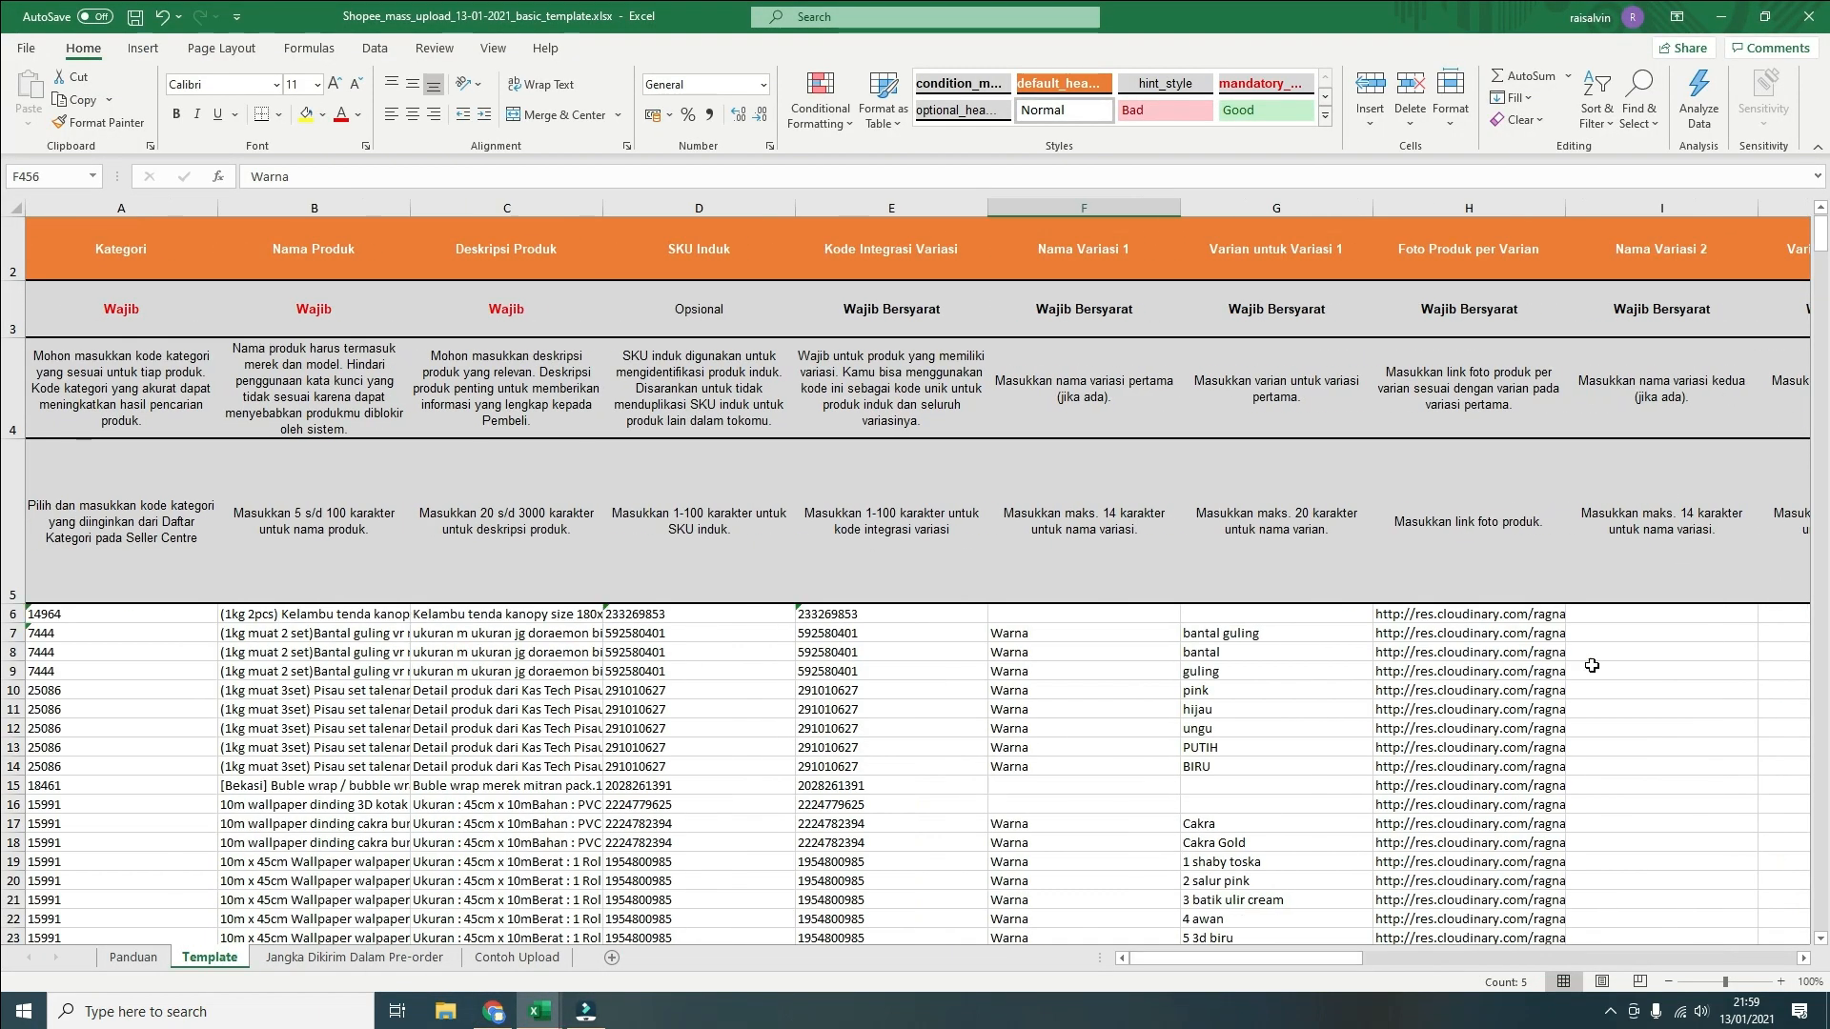
drag(1821, 257, 1807, 923)
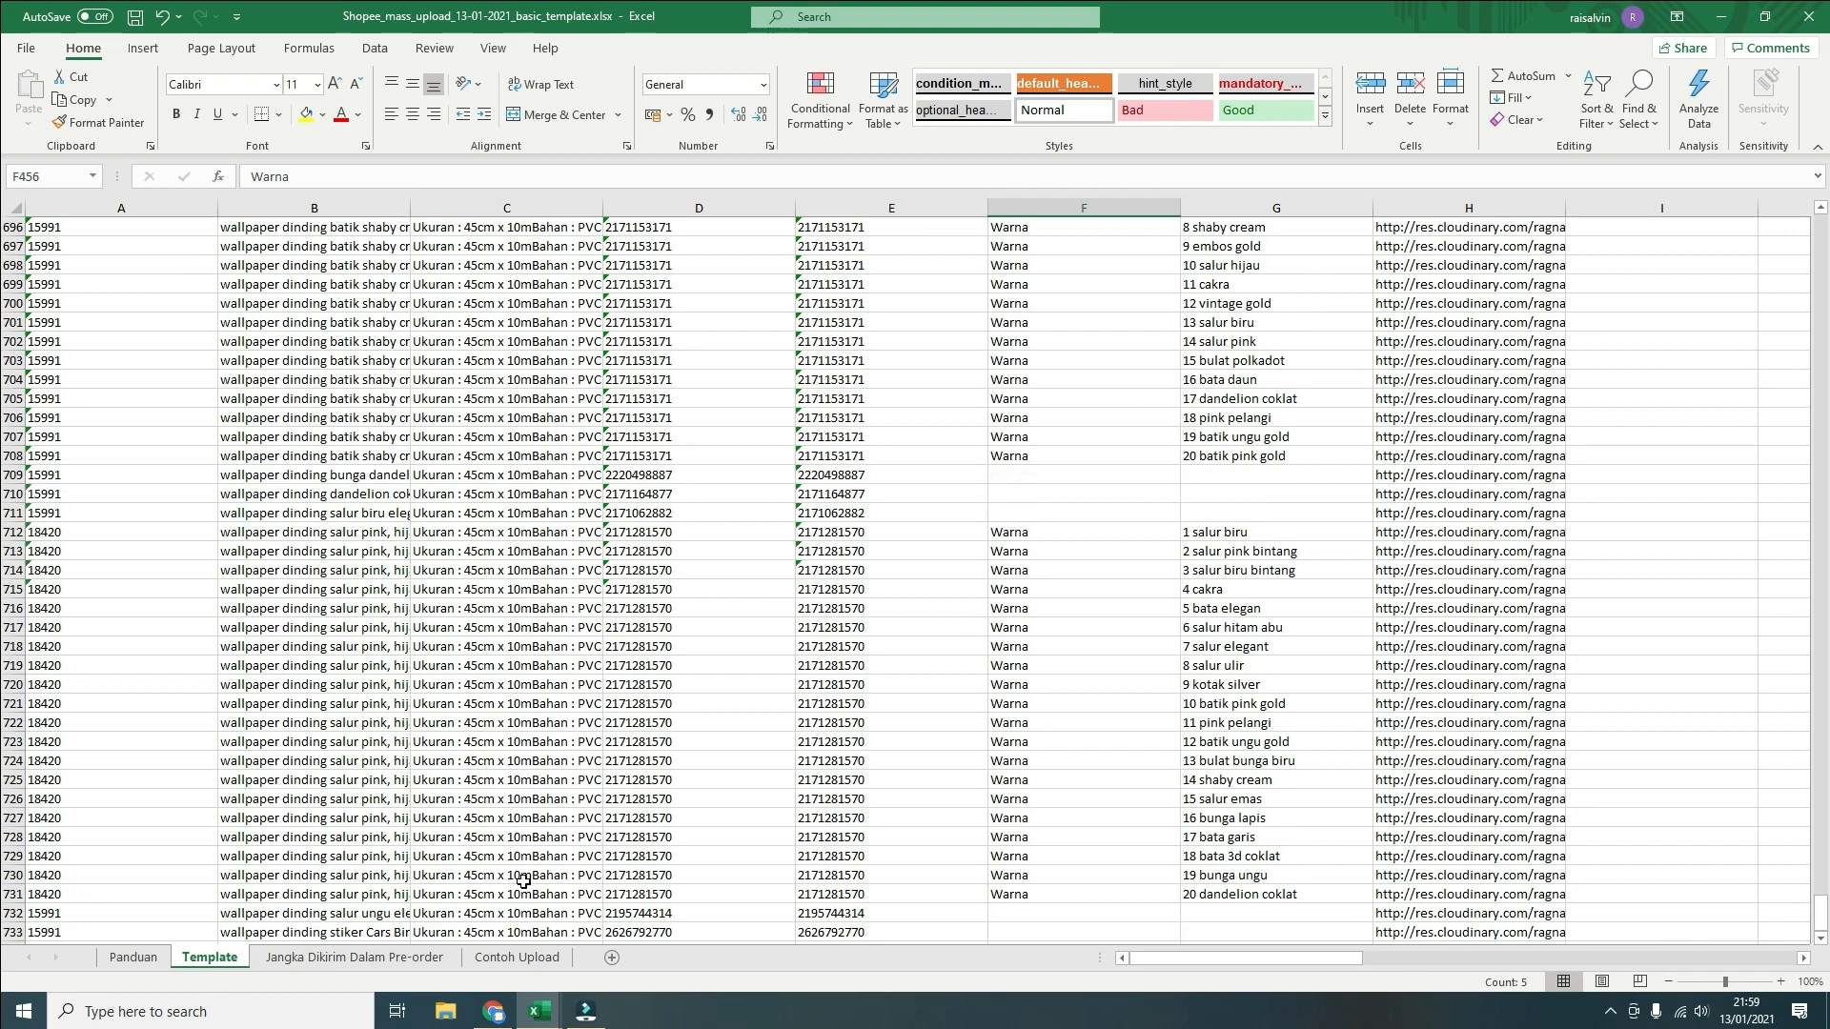
scroll(26, 930, down, 2)
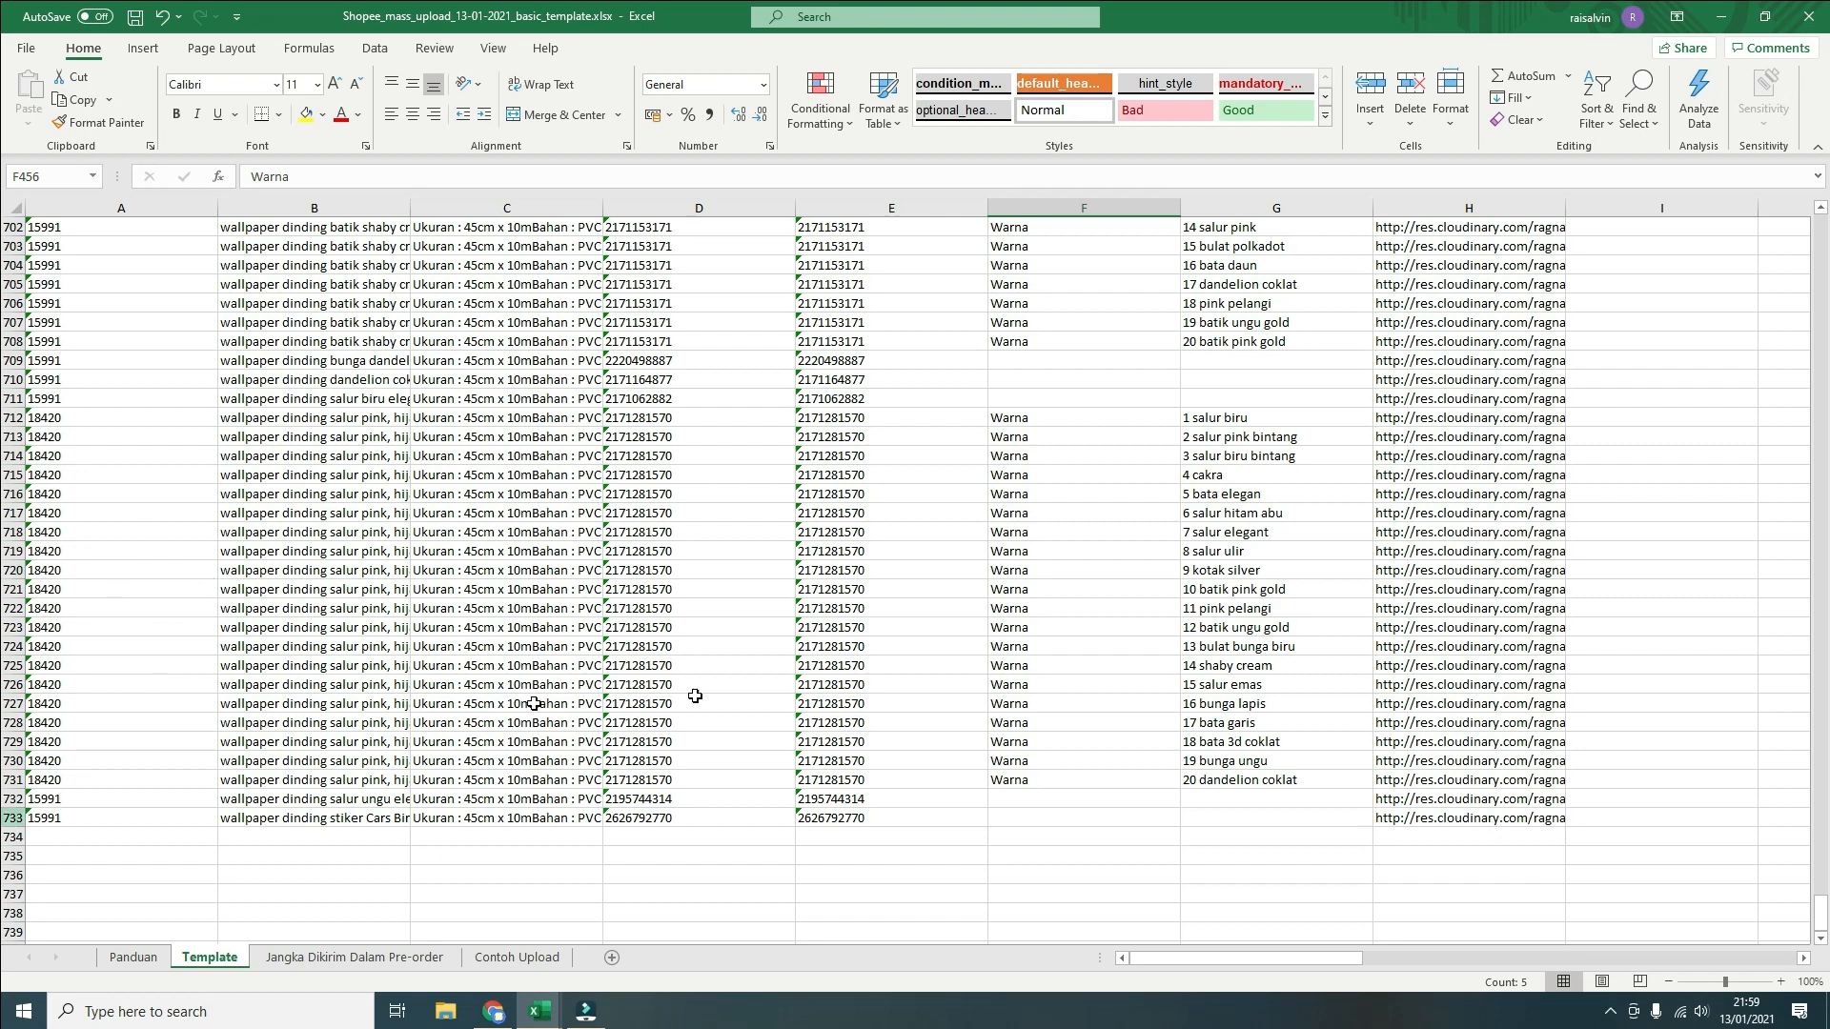
drag(1178, 957, 1169, 957)
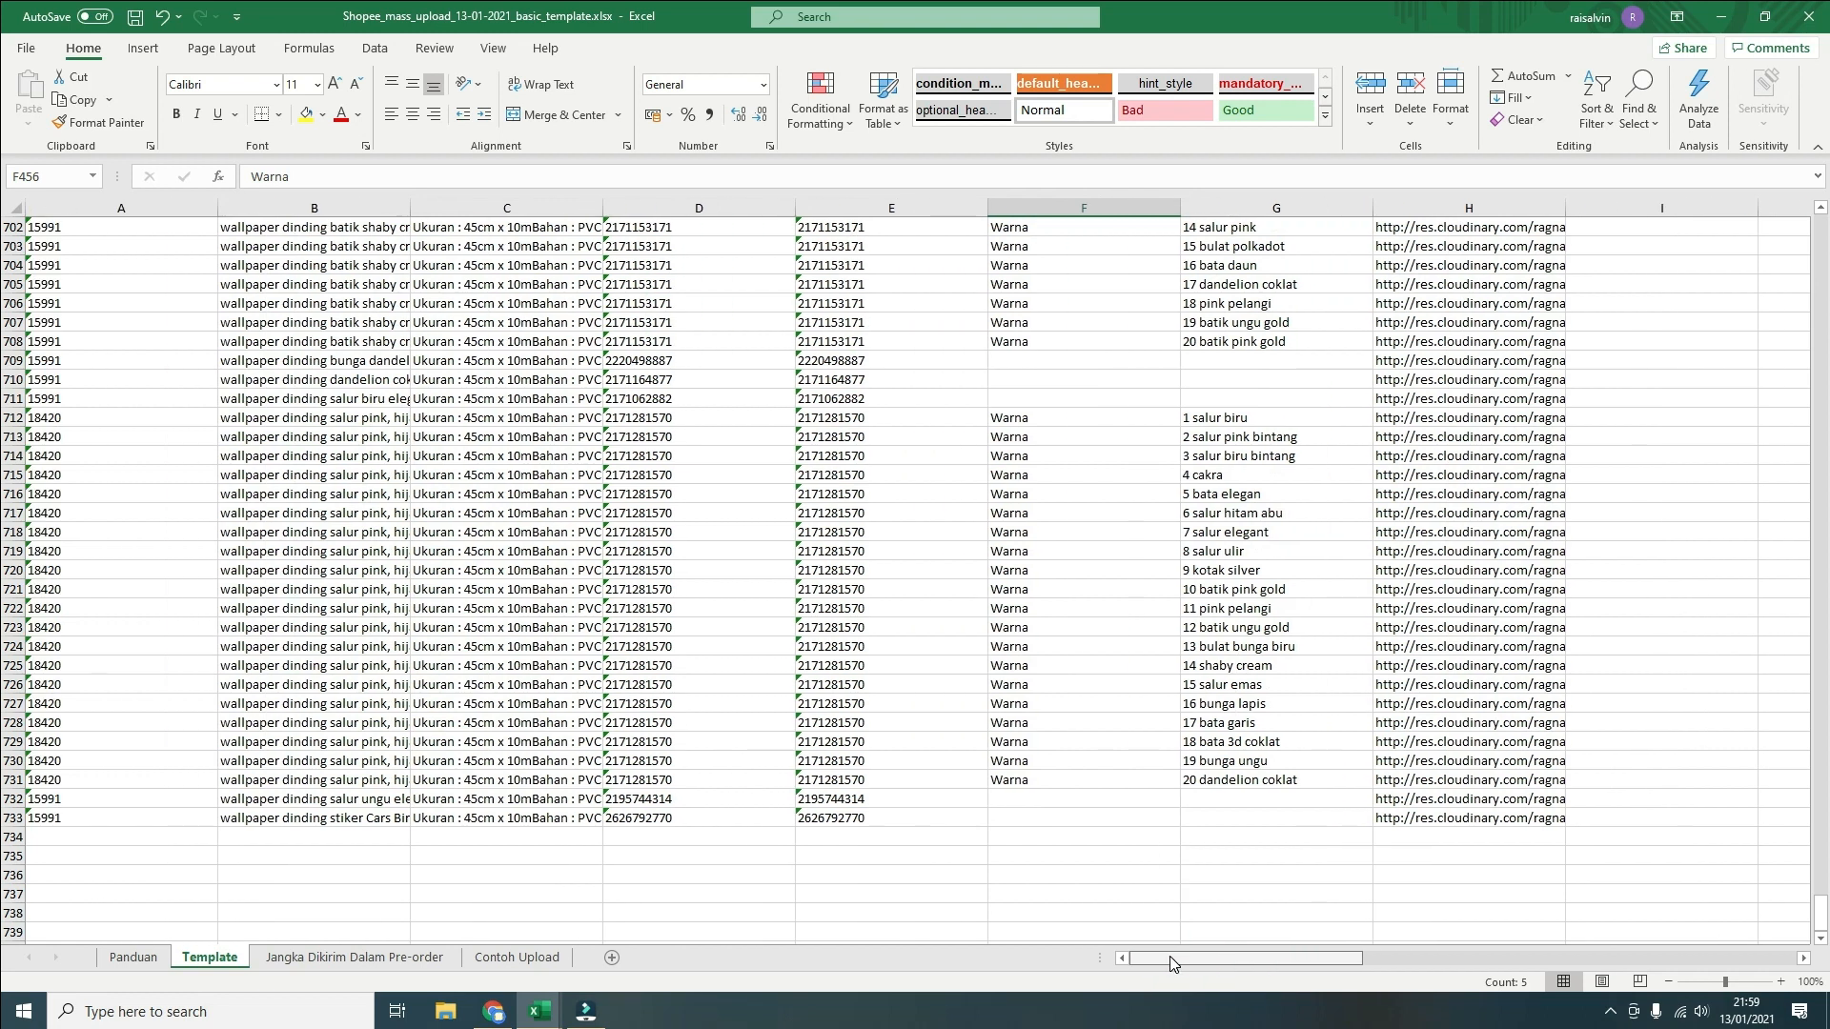
click(14, 437)
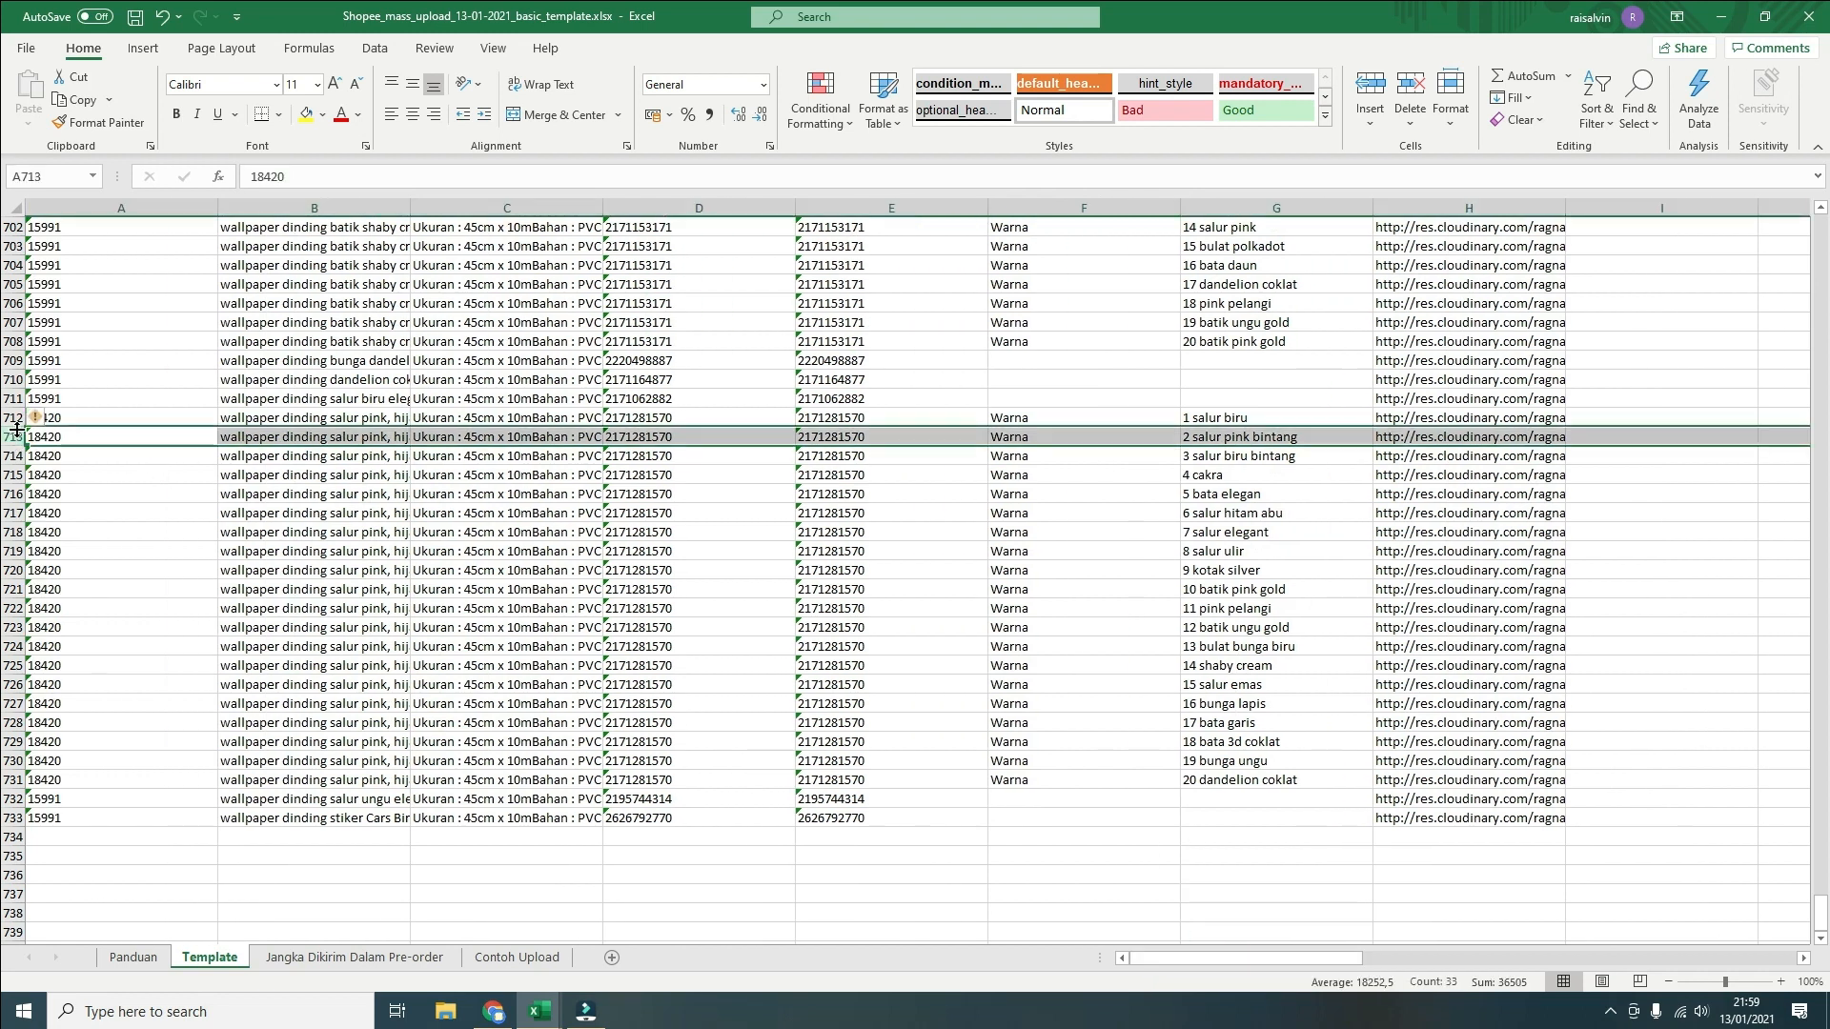
click(16, 417)
drag(17, 417, 15, 772)
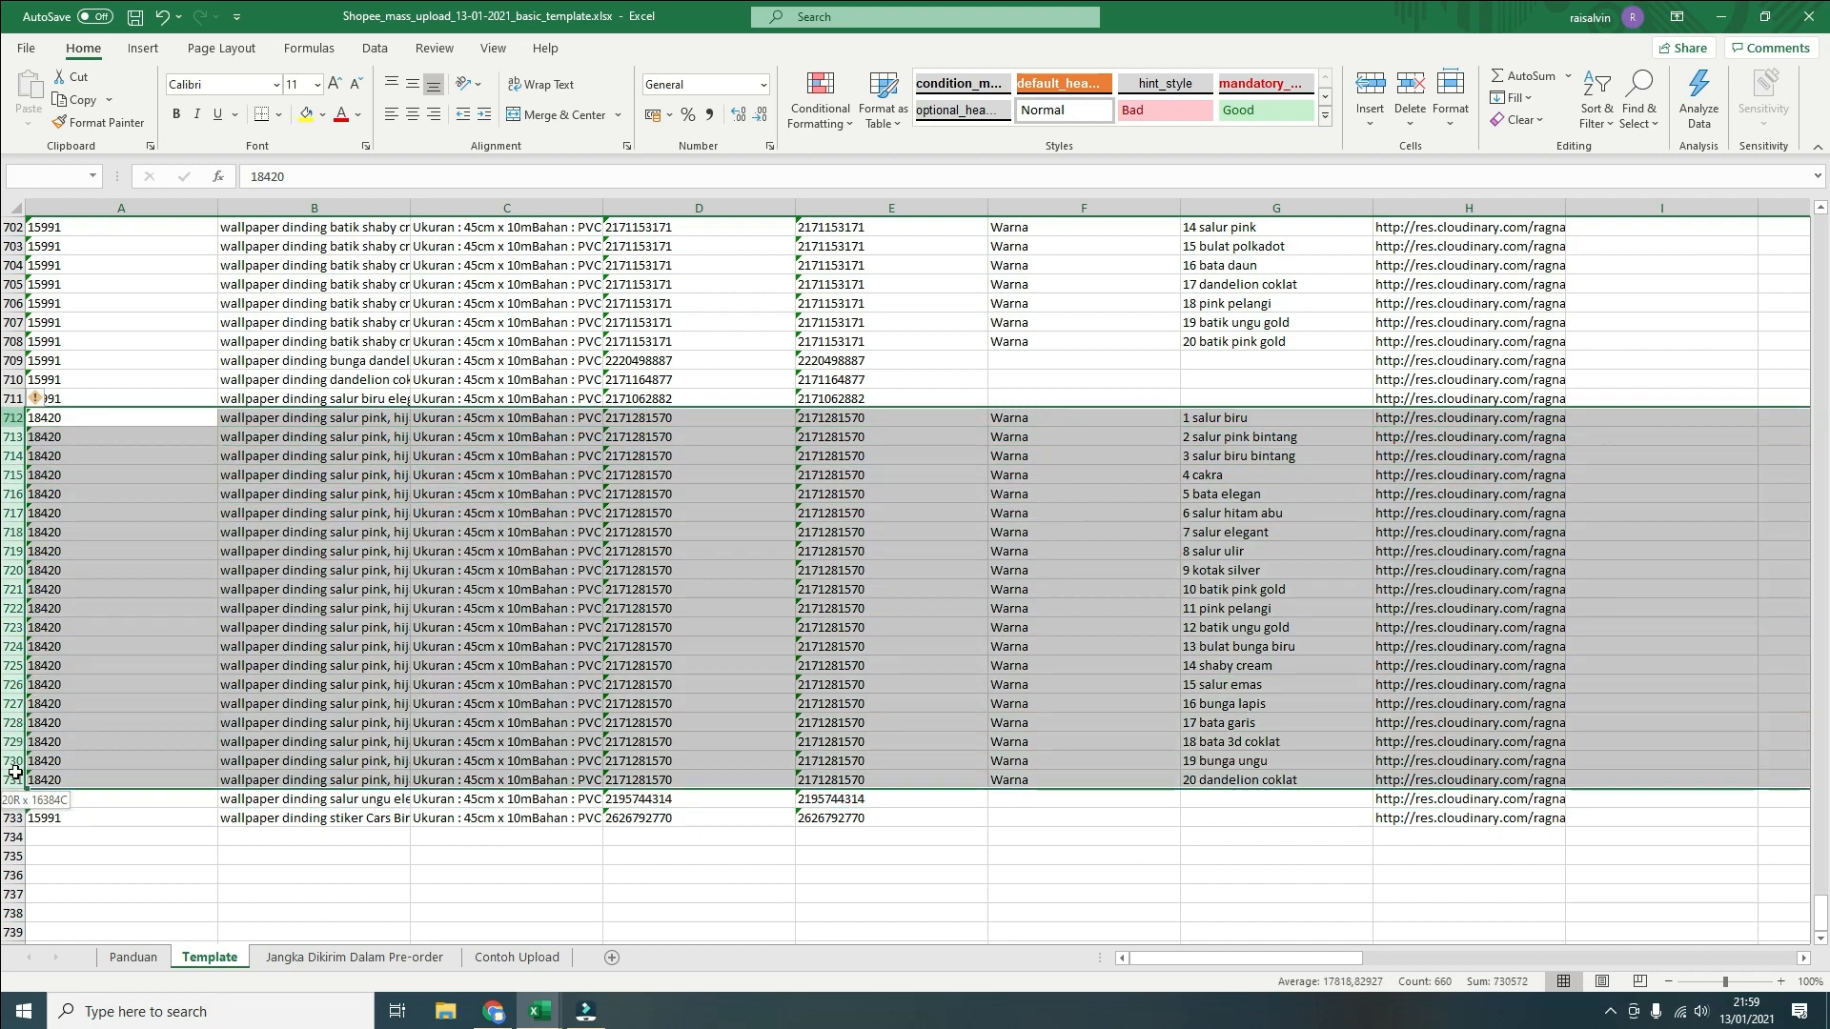
drag(15, 772, 16, 777)
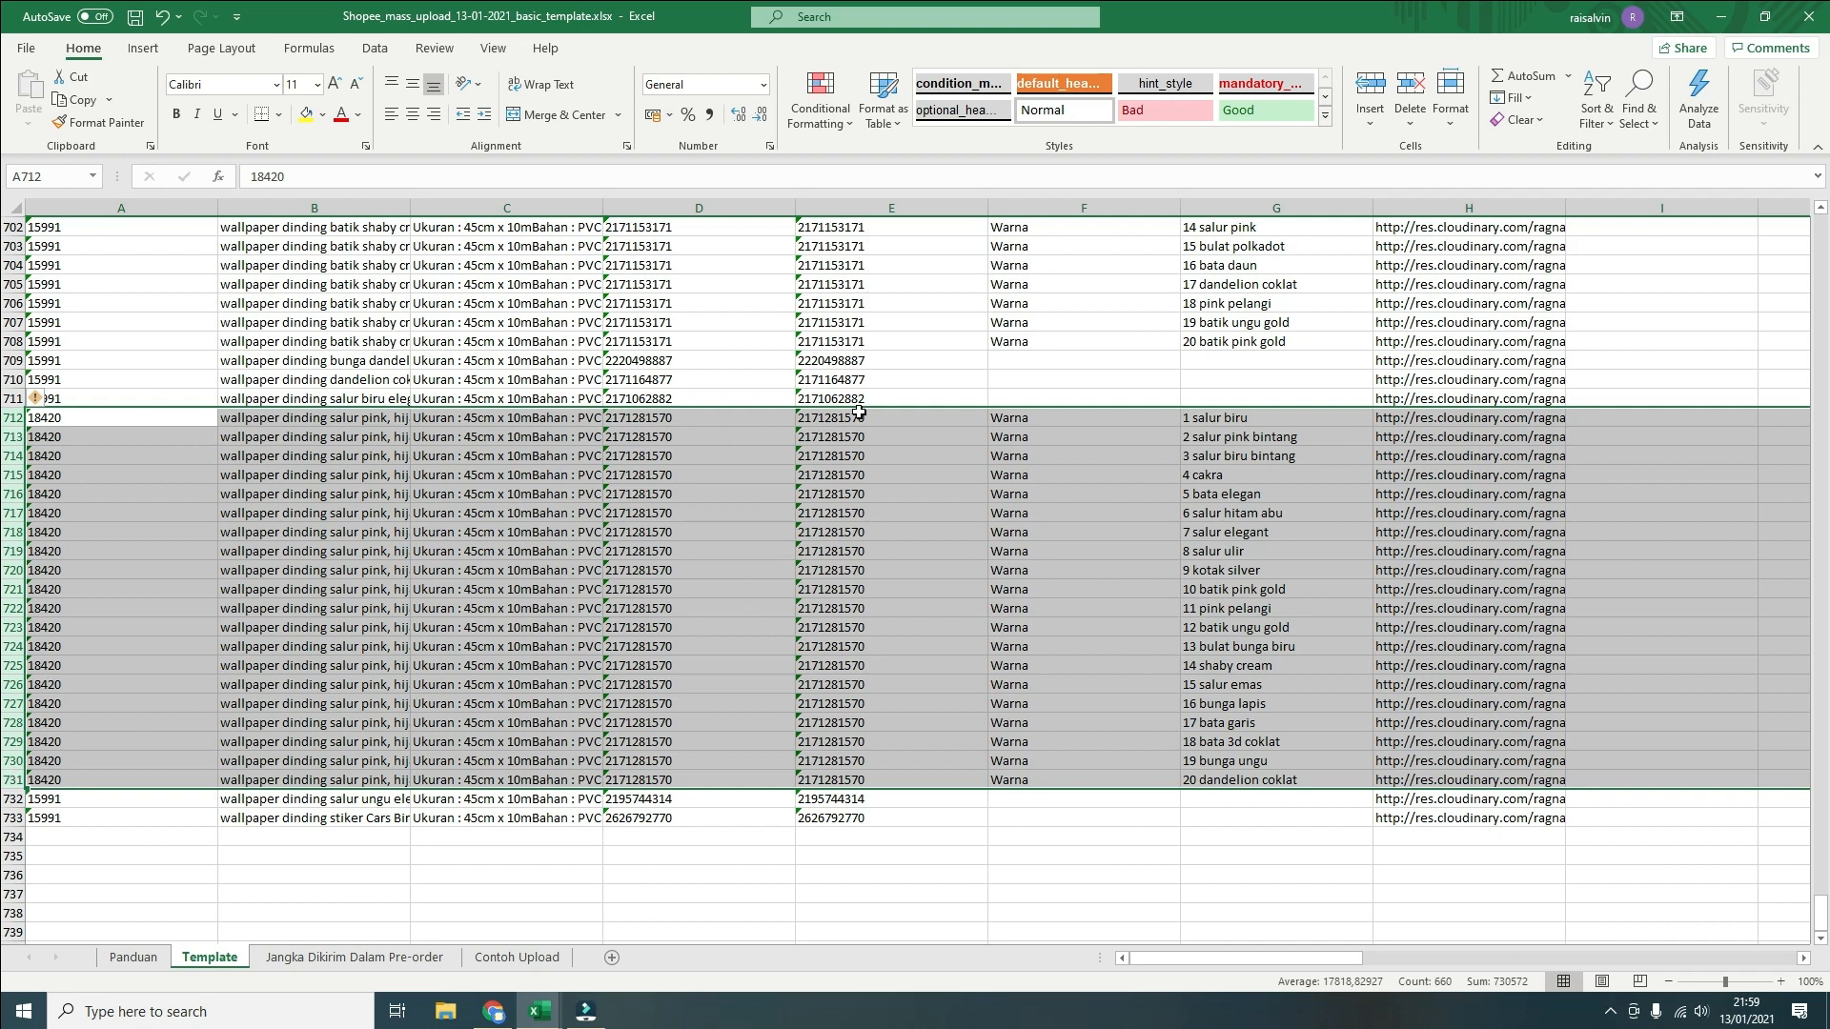
Select the integration codes in rows 712 to 731, then switch to Shopee Seller Centre to download and open the mass-upload result workbook
drag(863, 417, 900, 781)
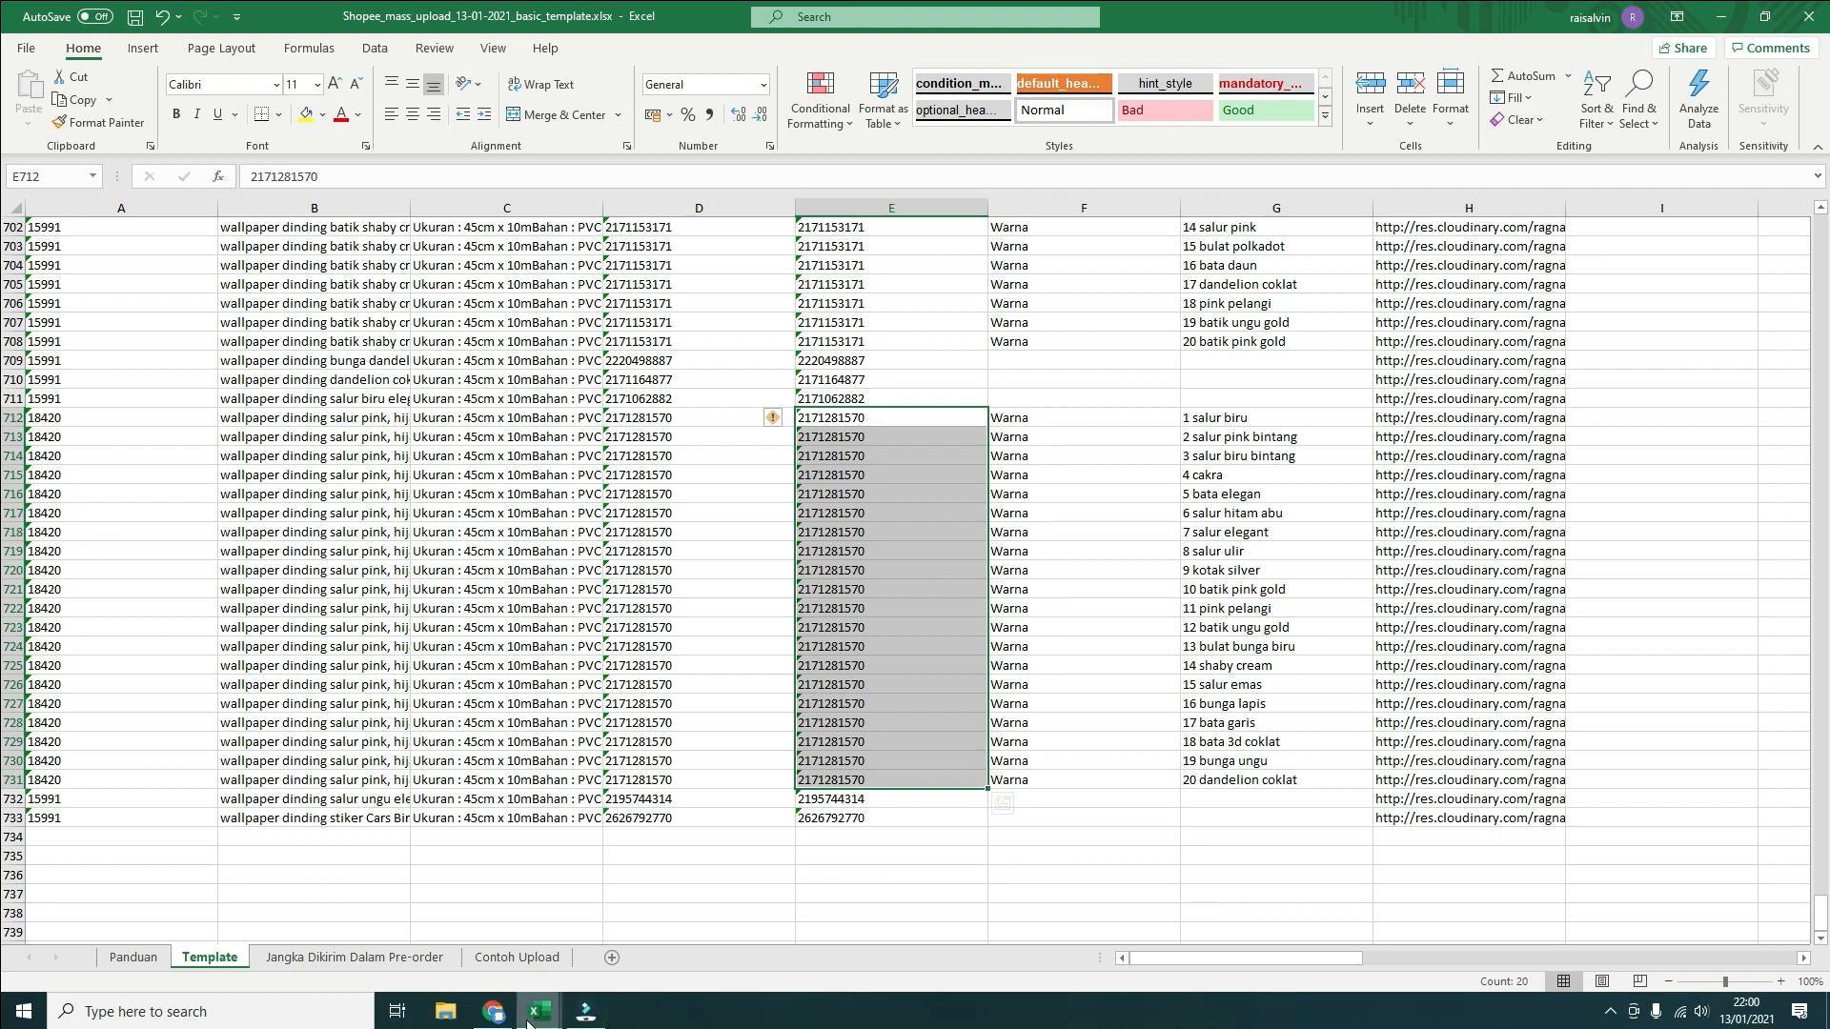
click(497, 1010)
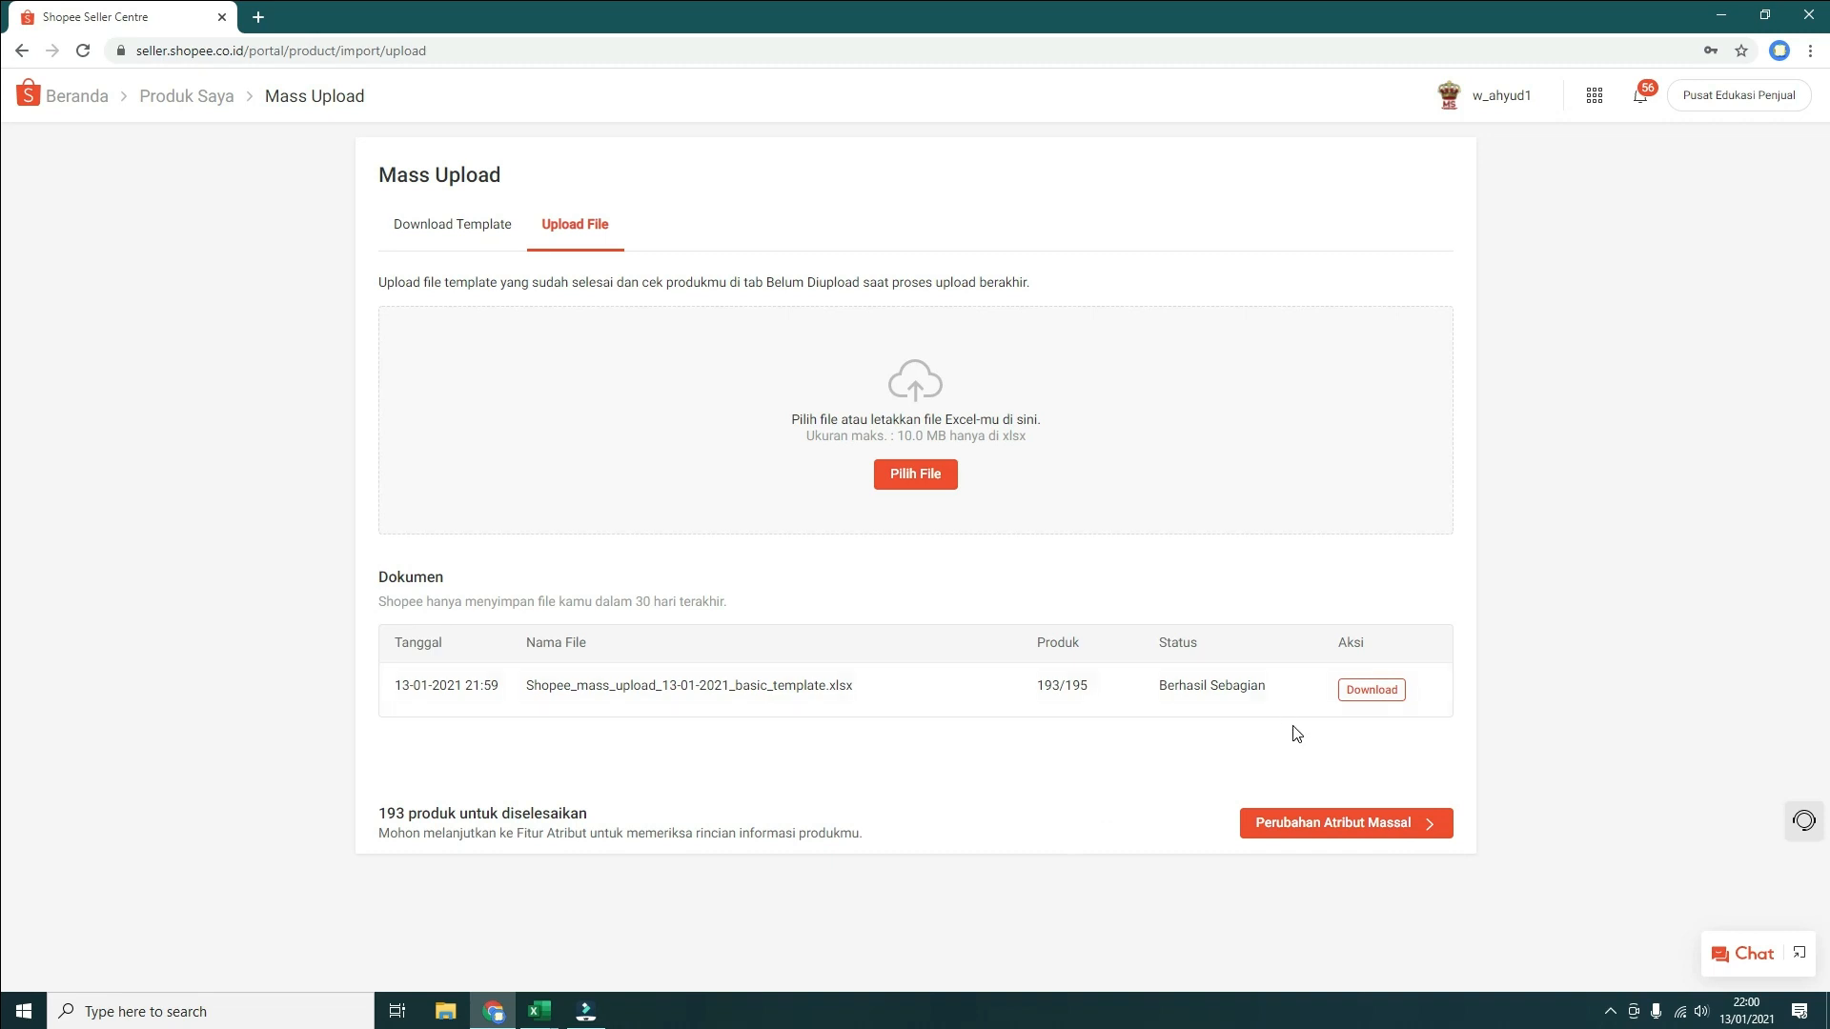
click(1369, 691)
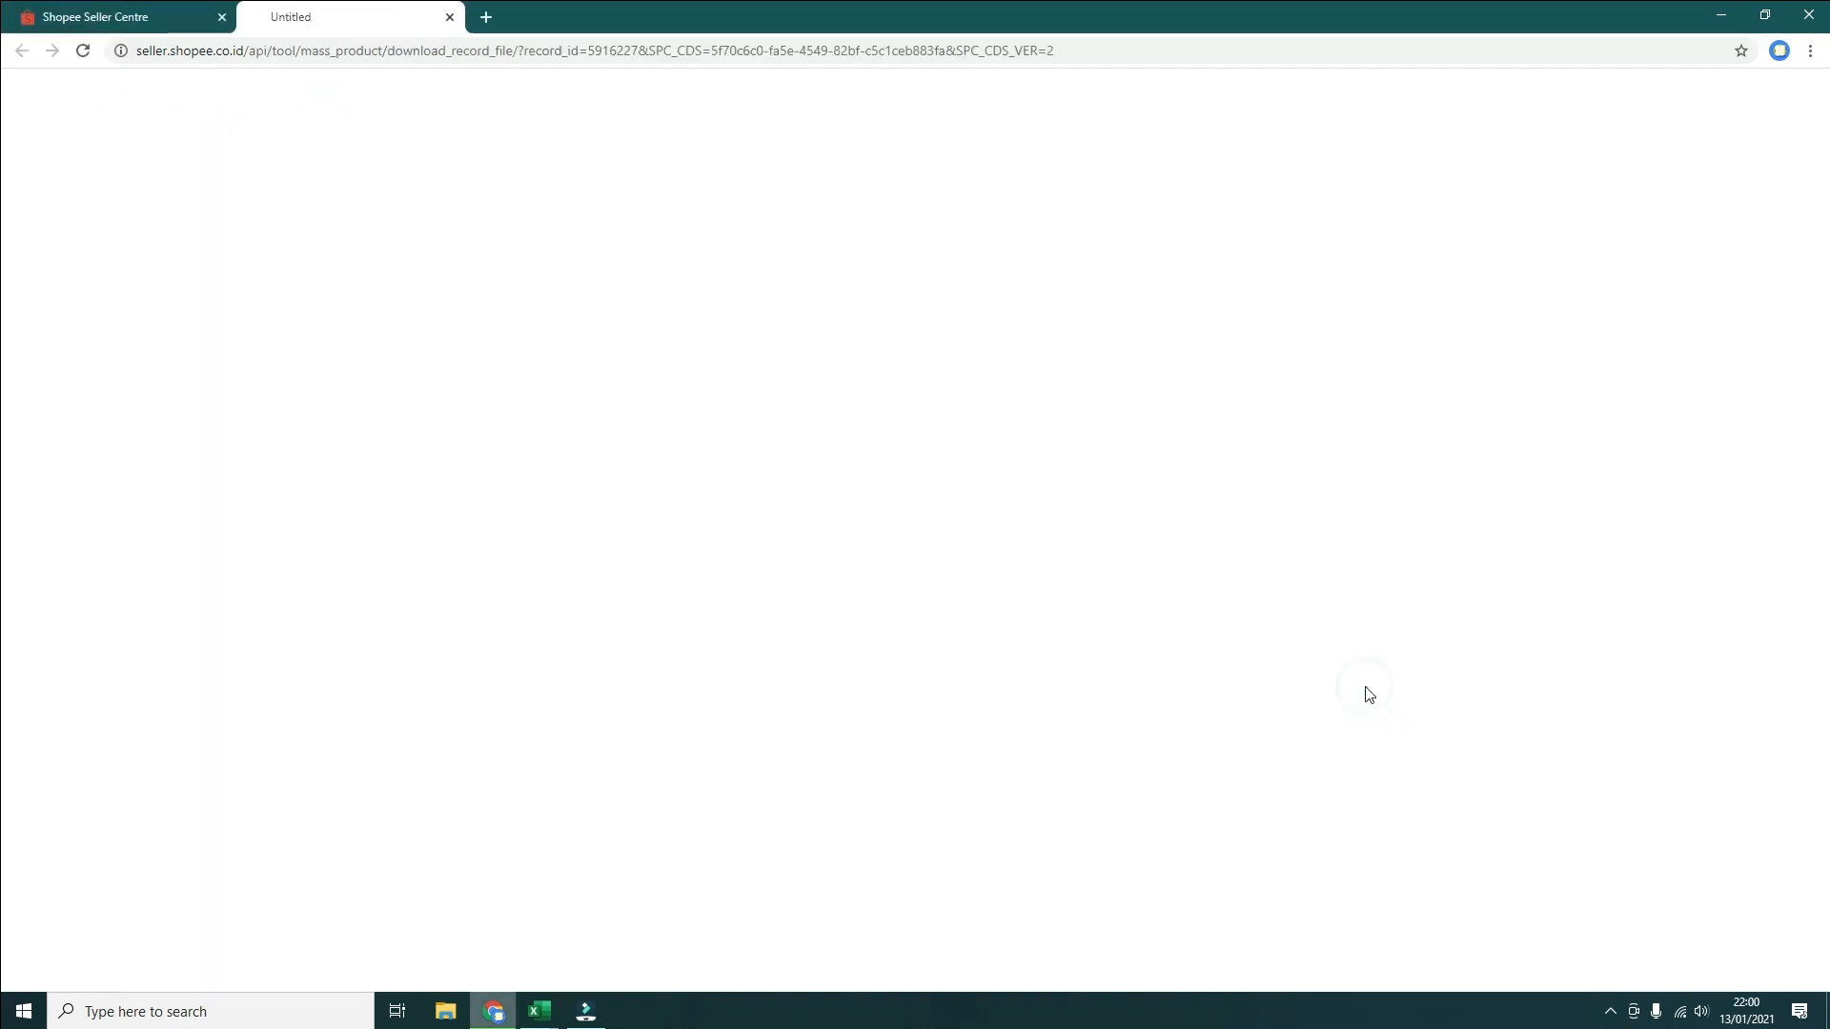
click(129, 962)
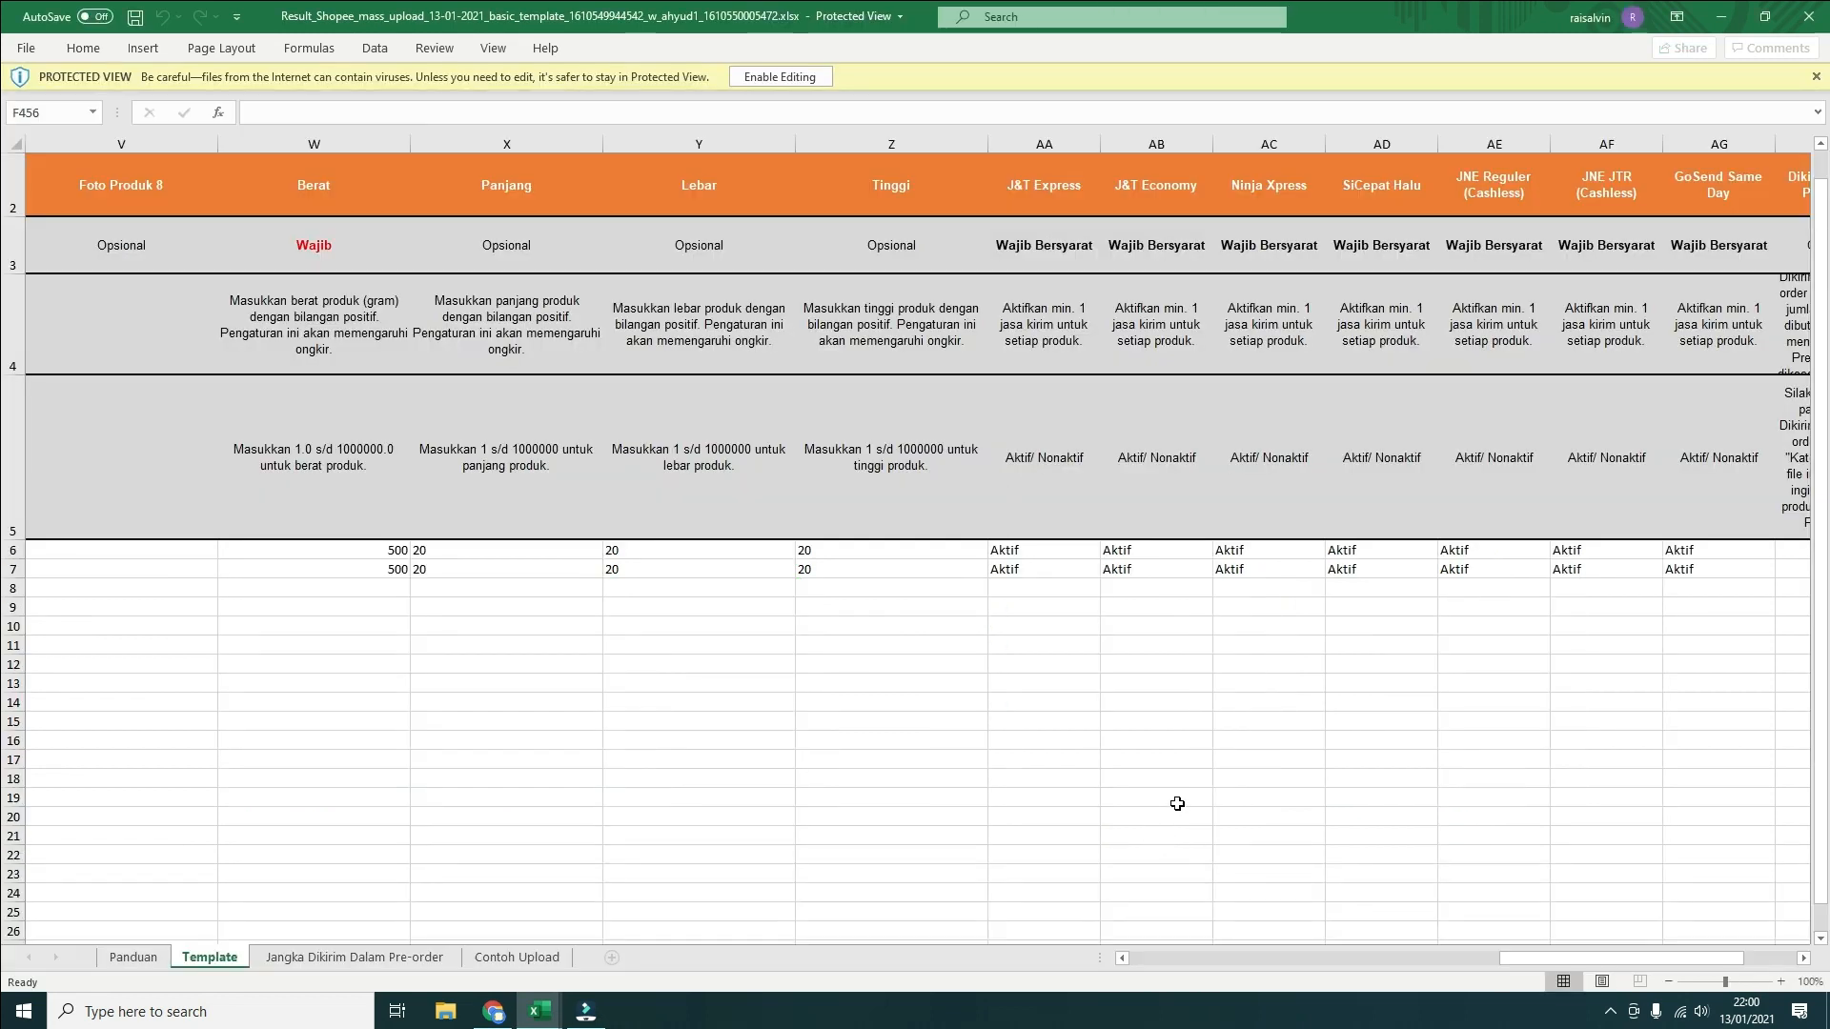
Check the Alasan Gagal column for the rejected products and the dispenser product's category code in A6
drag(1518, 958, 1570, 953)
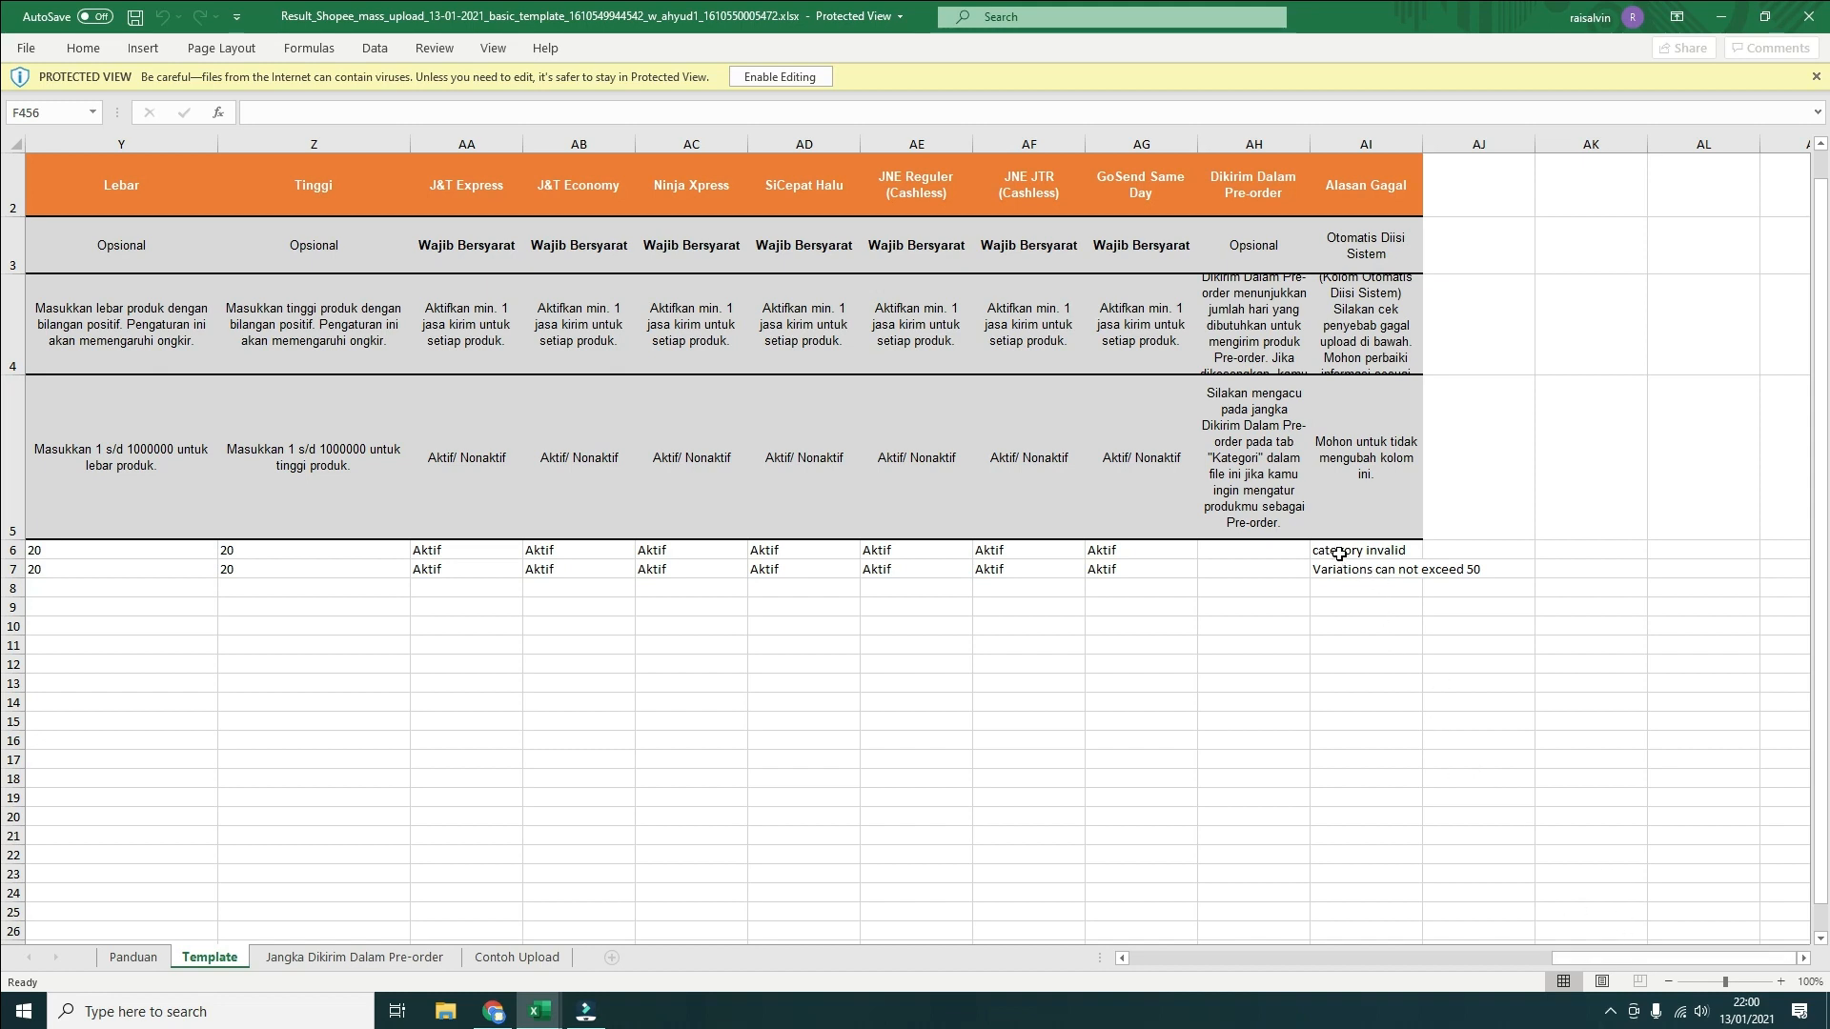
drag(1618, 957, 1161, 957)
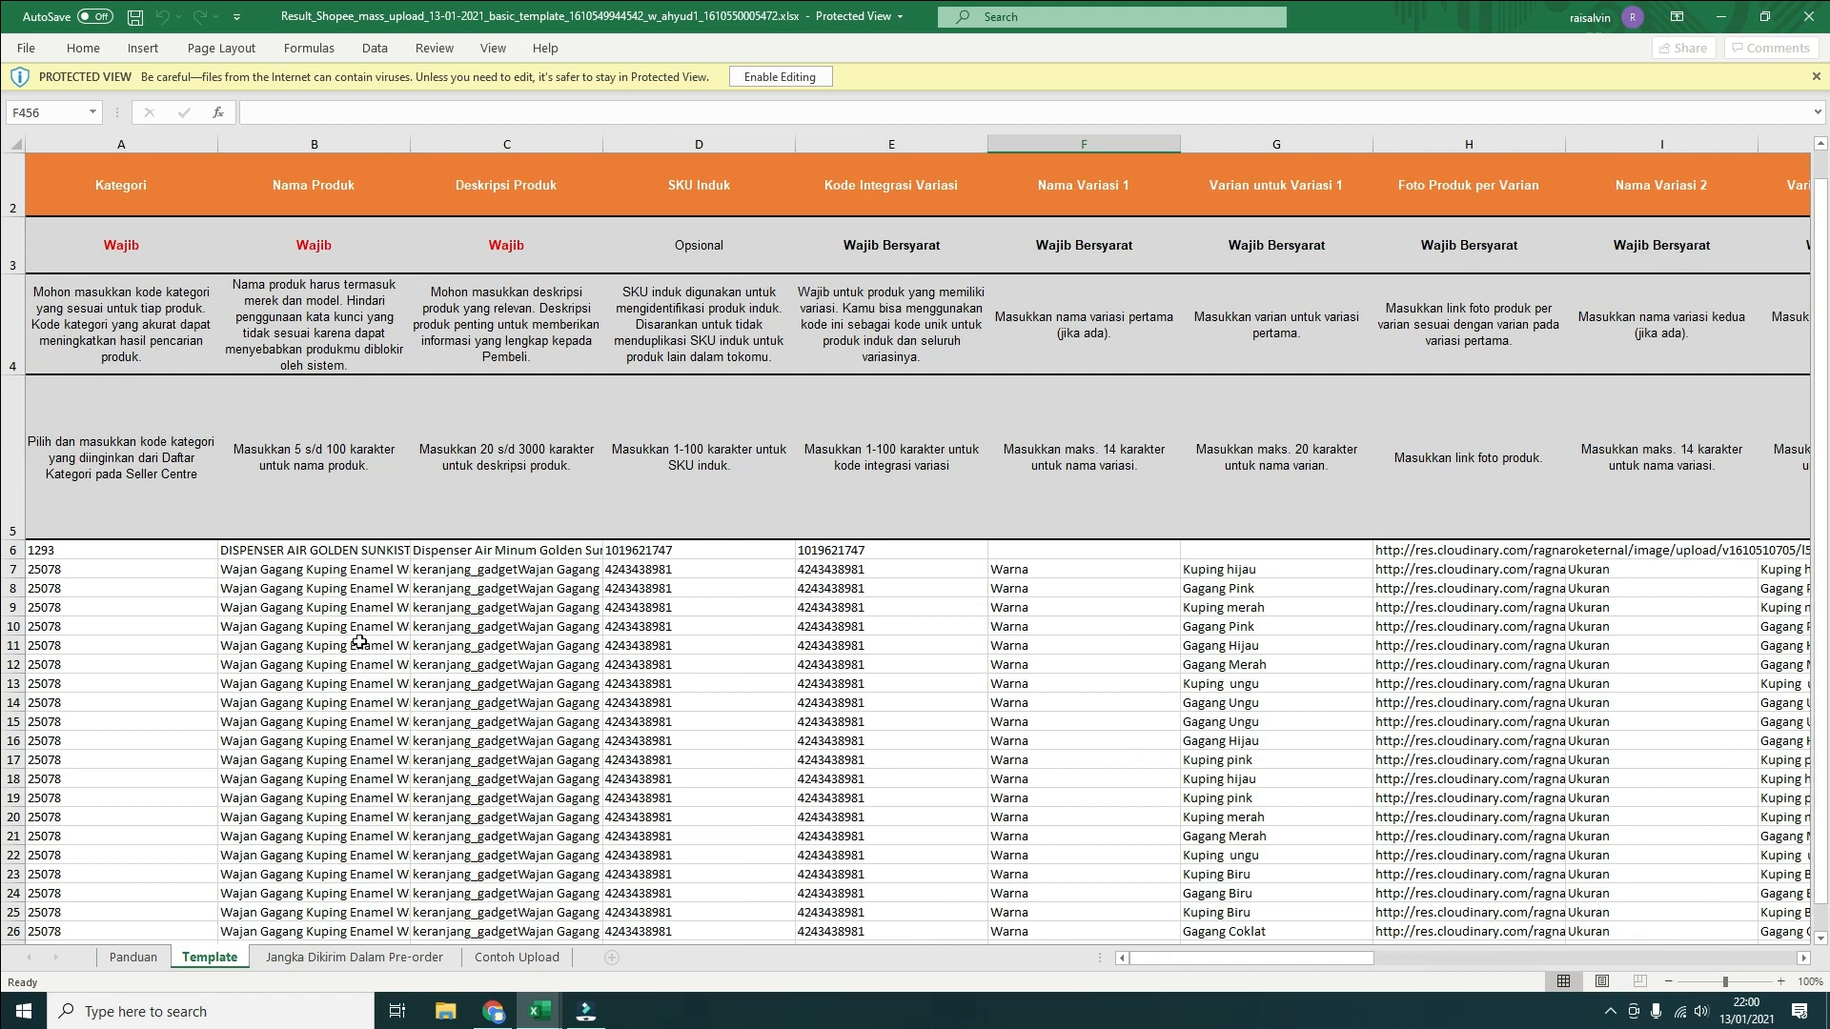
click(118, 550)
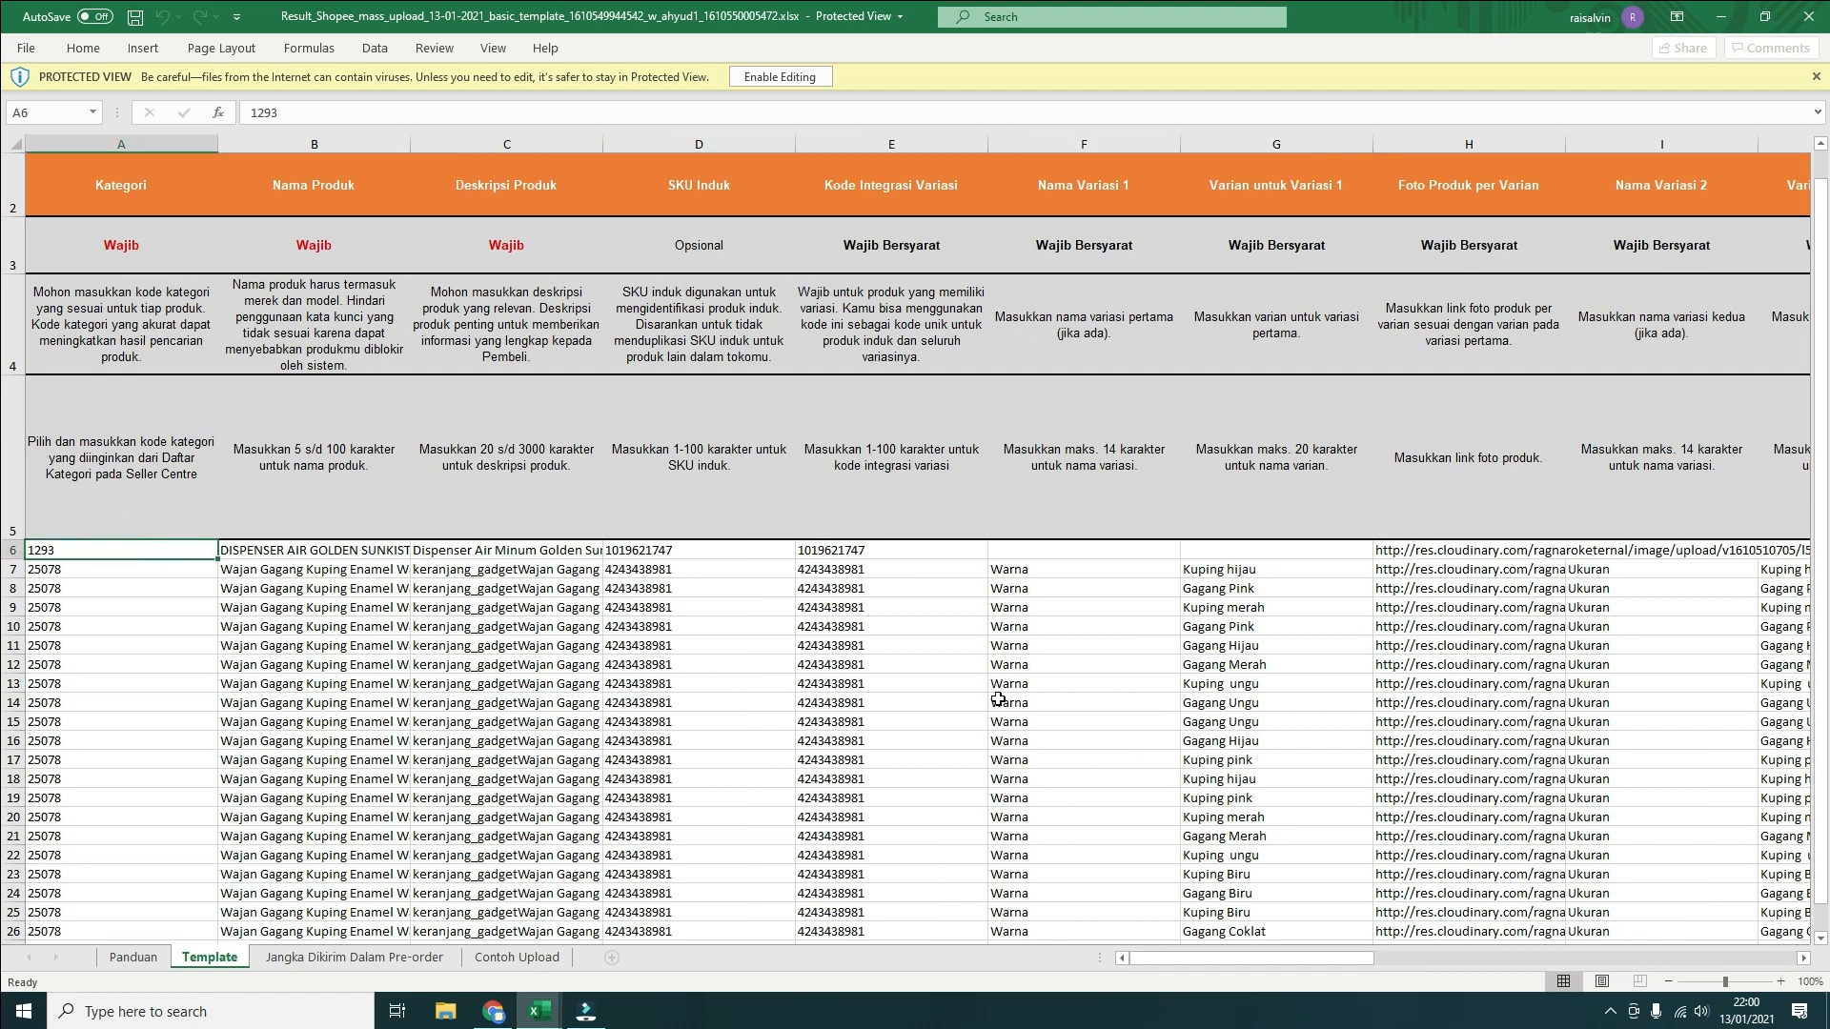
scroll(998, 700, down, 1)
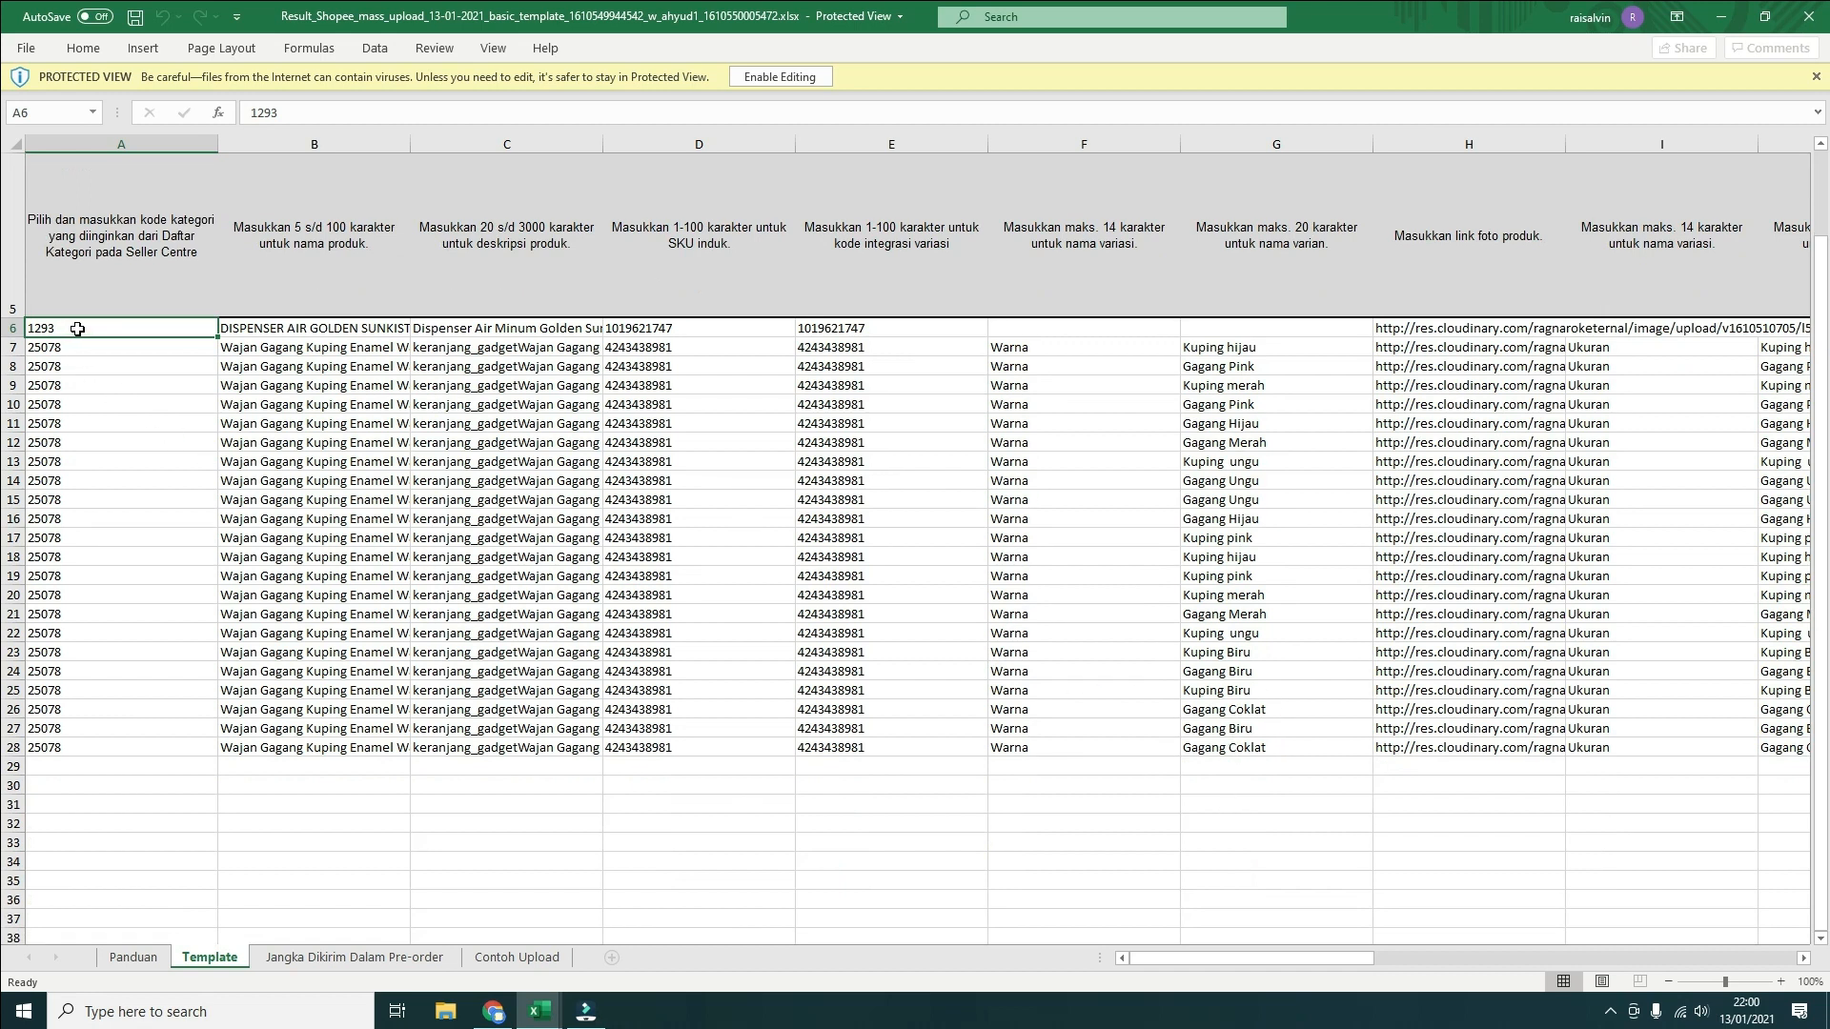
Examine the Varian untuk Variasi 1 entries of the rejected Wajan Gagang Kuping Enamel product in rows 7 to 28
drag(1236, 960, 1253, 963)
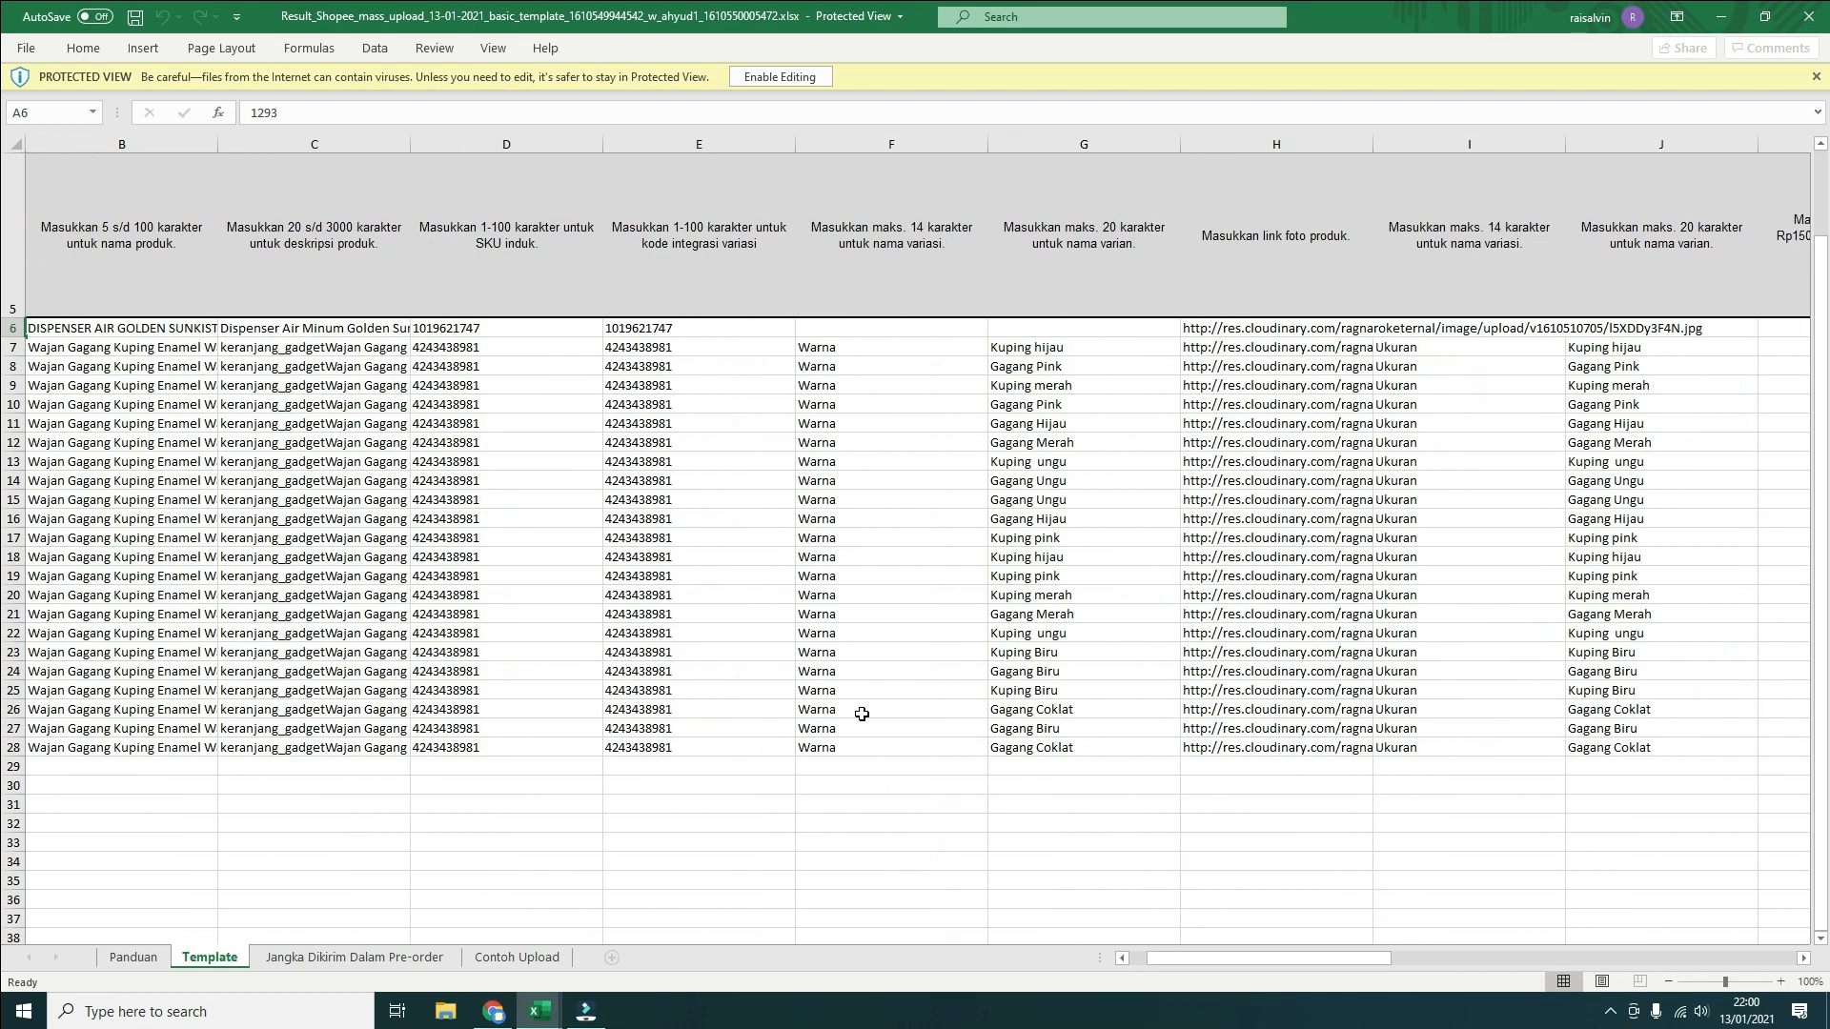
drag(635, 710, 1029, 709)
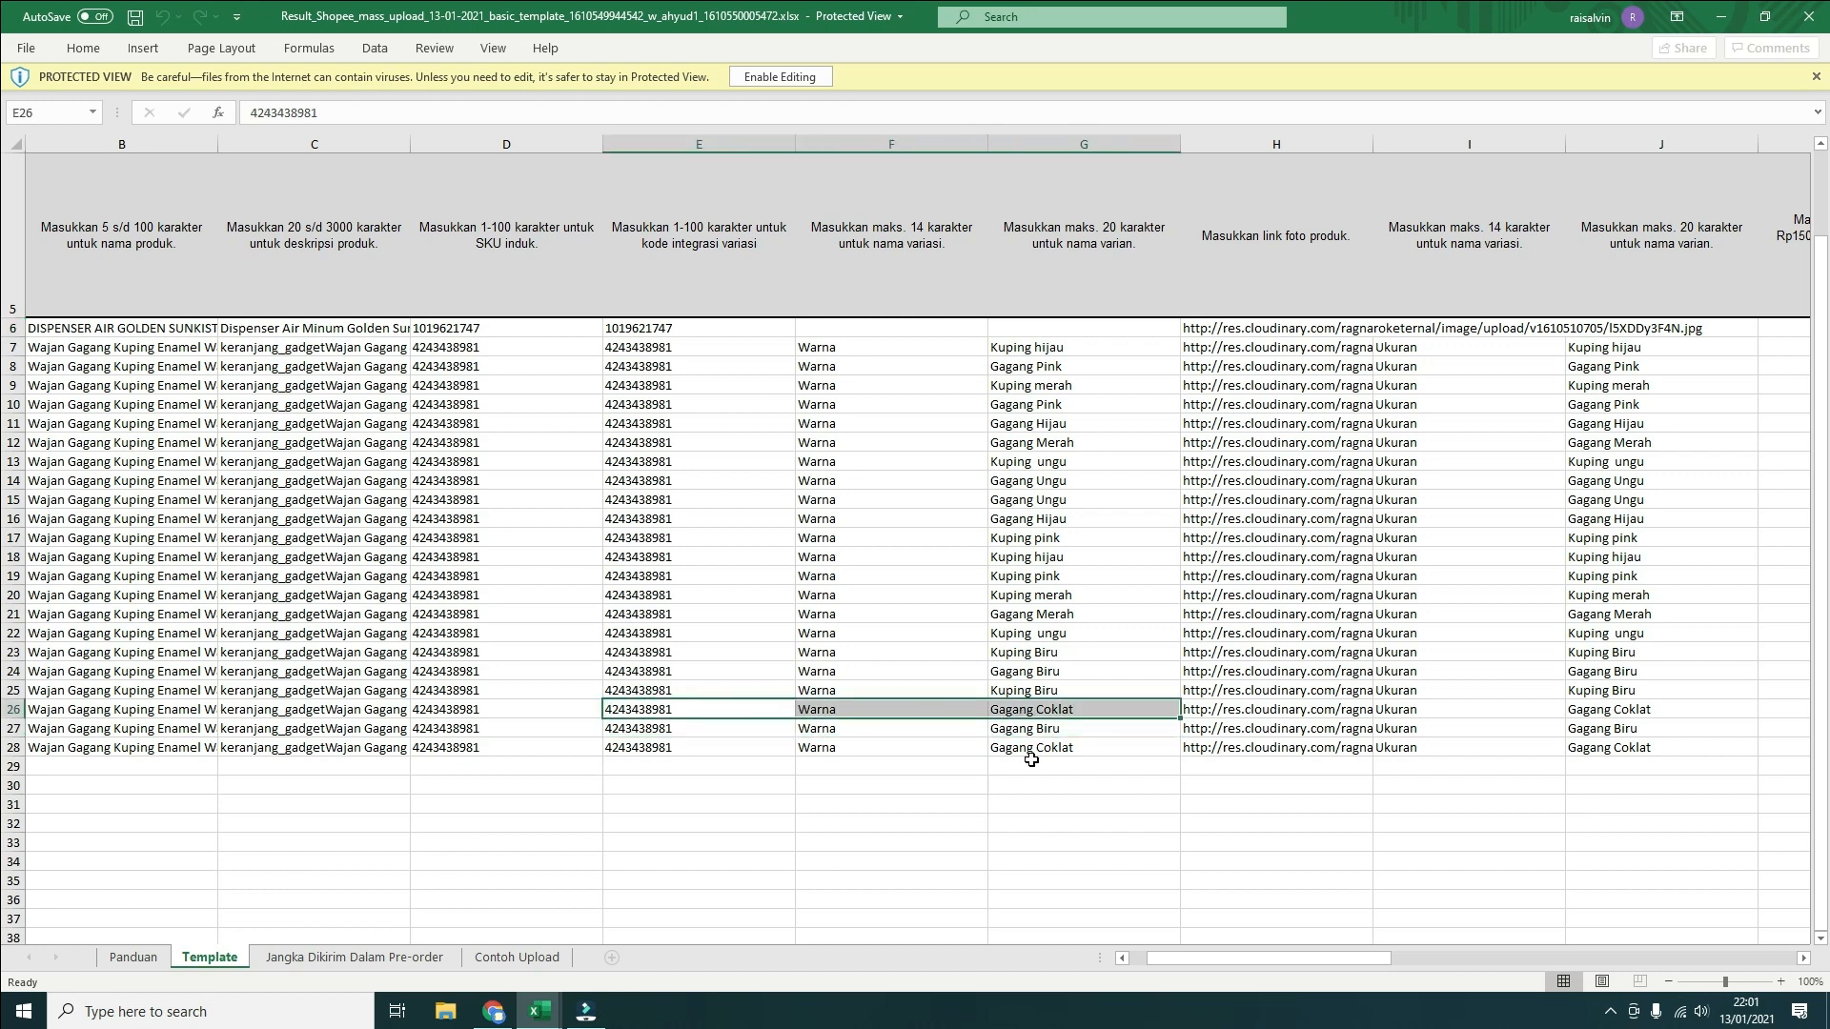
click(1033, 751)
click(1033, 711)
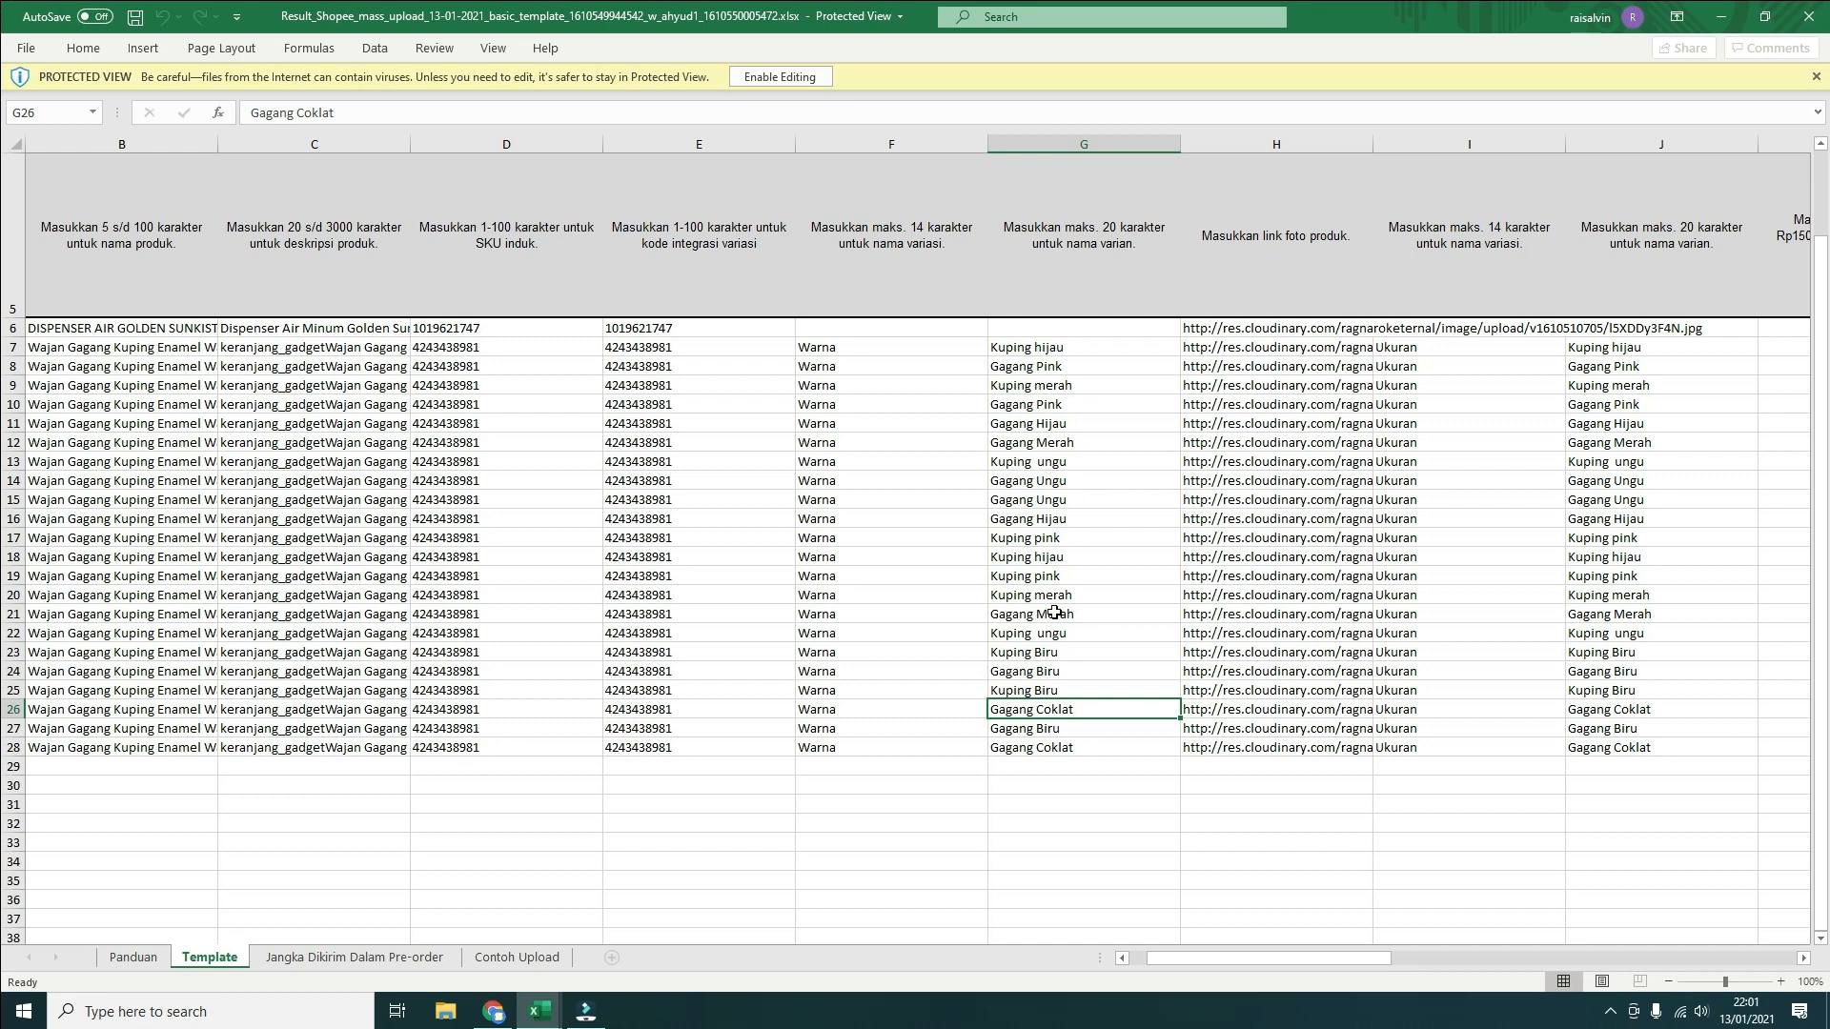
drag(1209, 957, 964, 941)
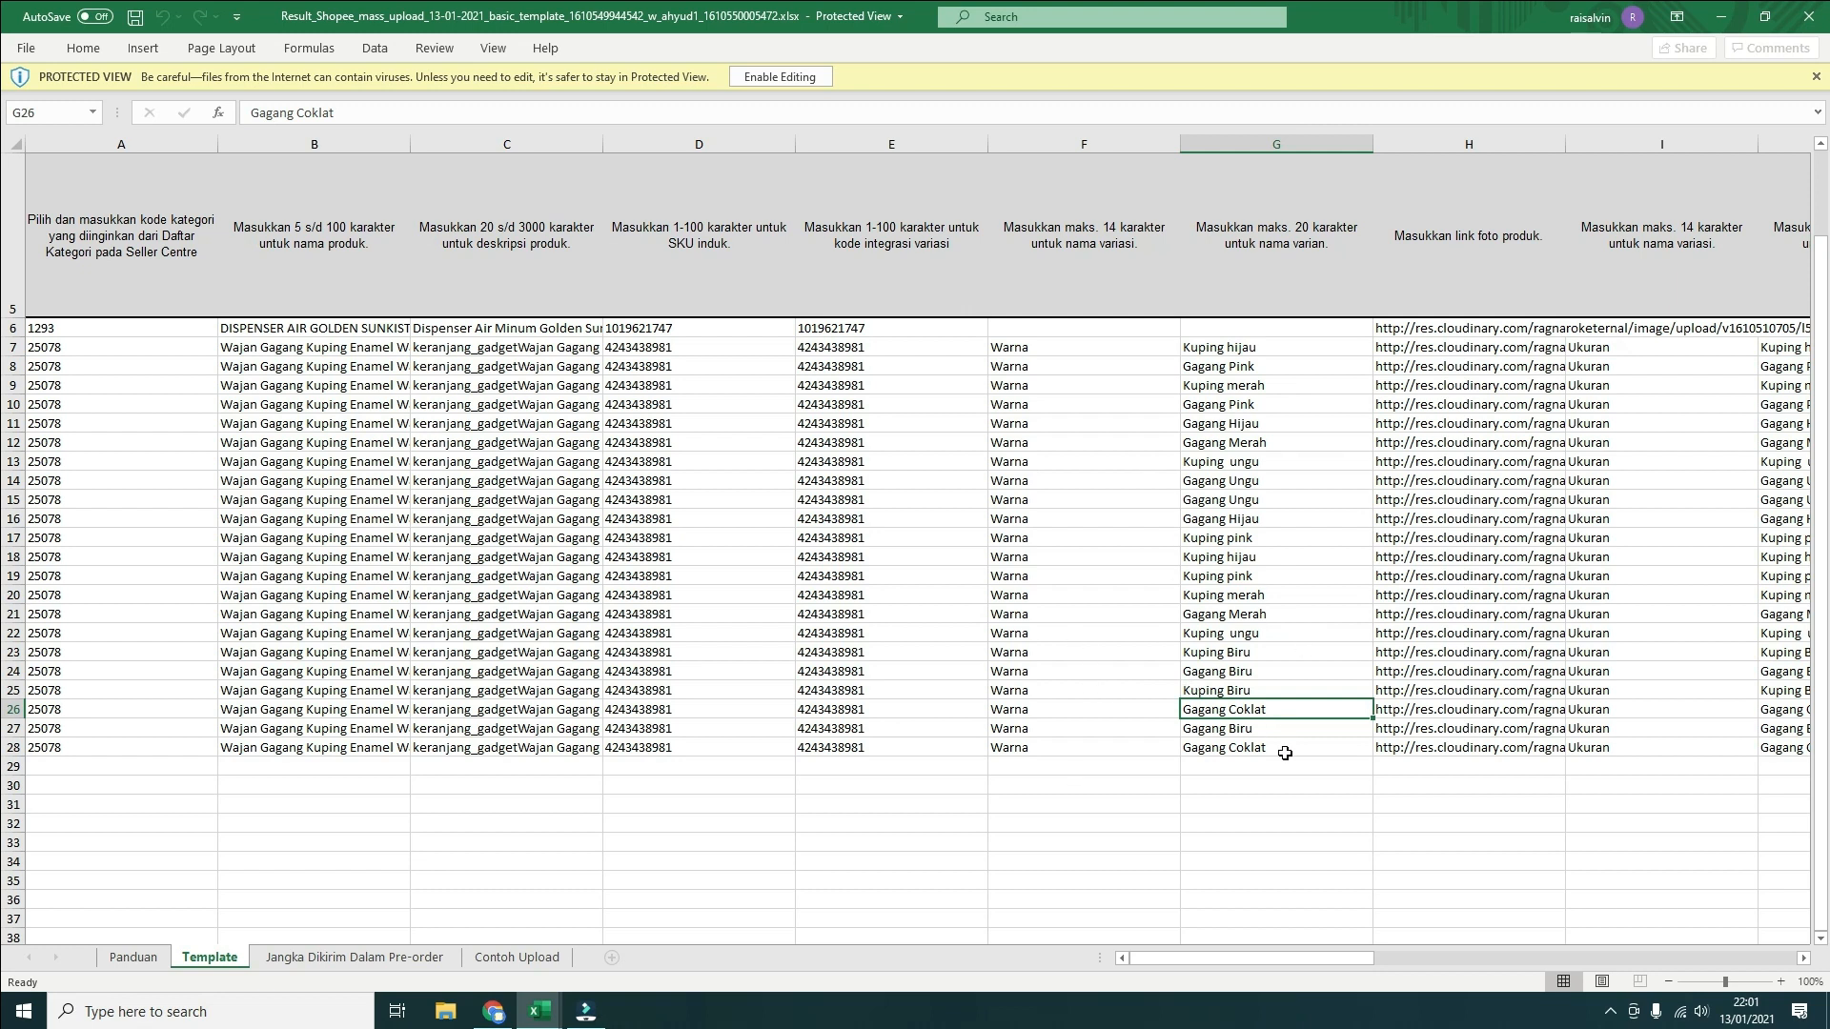
drag(1285, 752, 1280, 350)
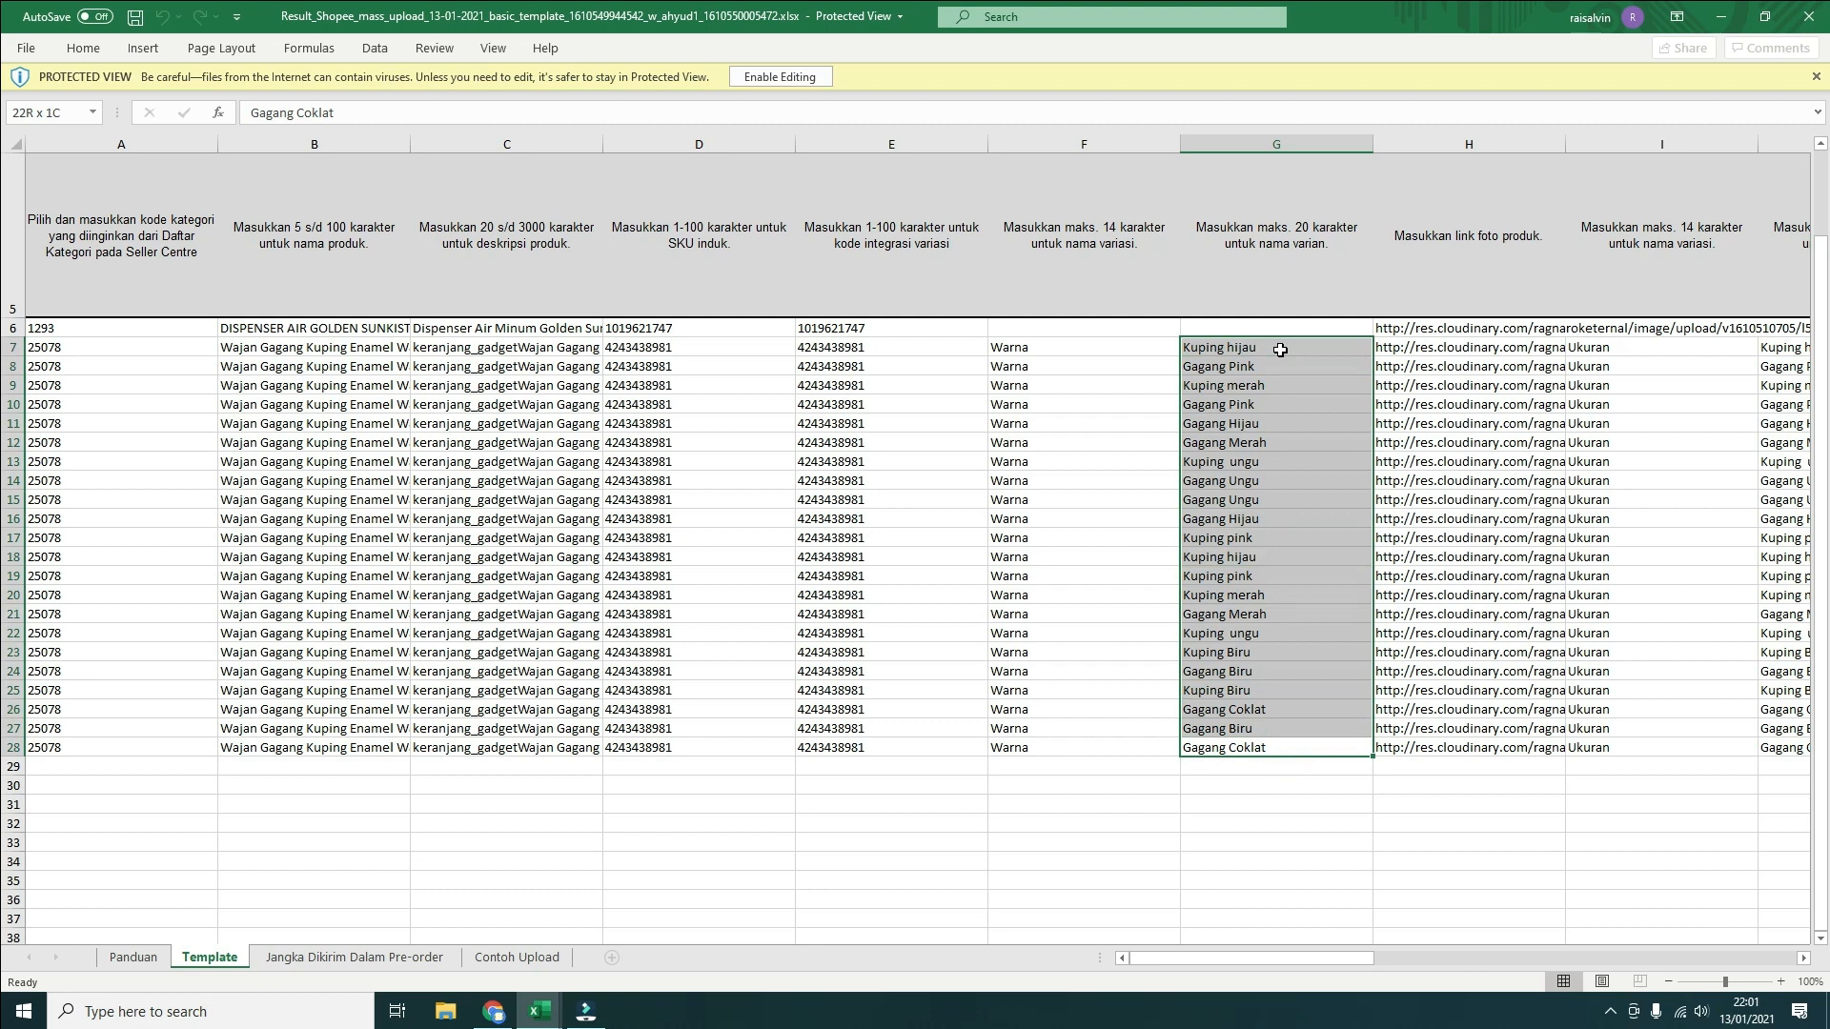
click(1266, 348)
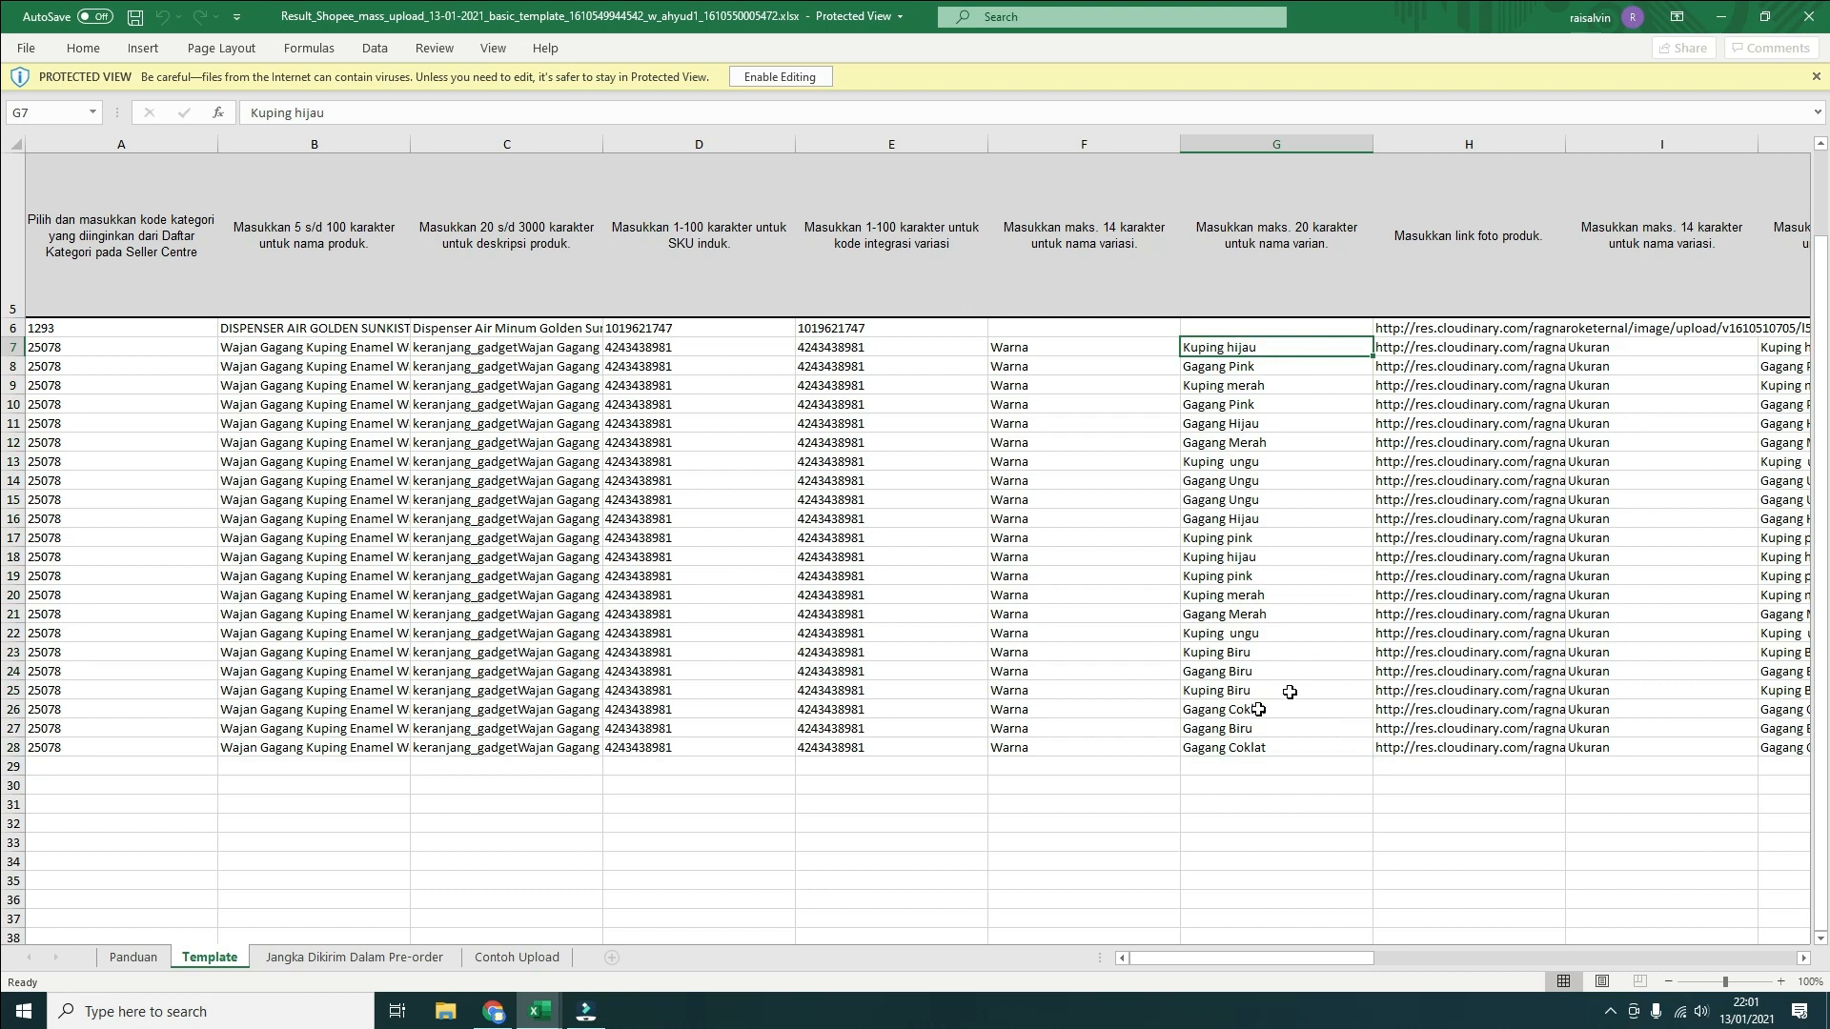
click(13, 747)
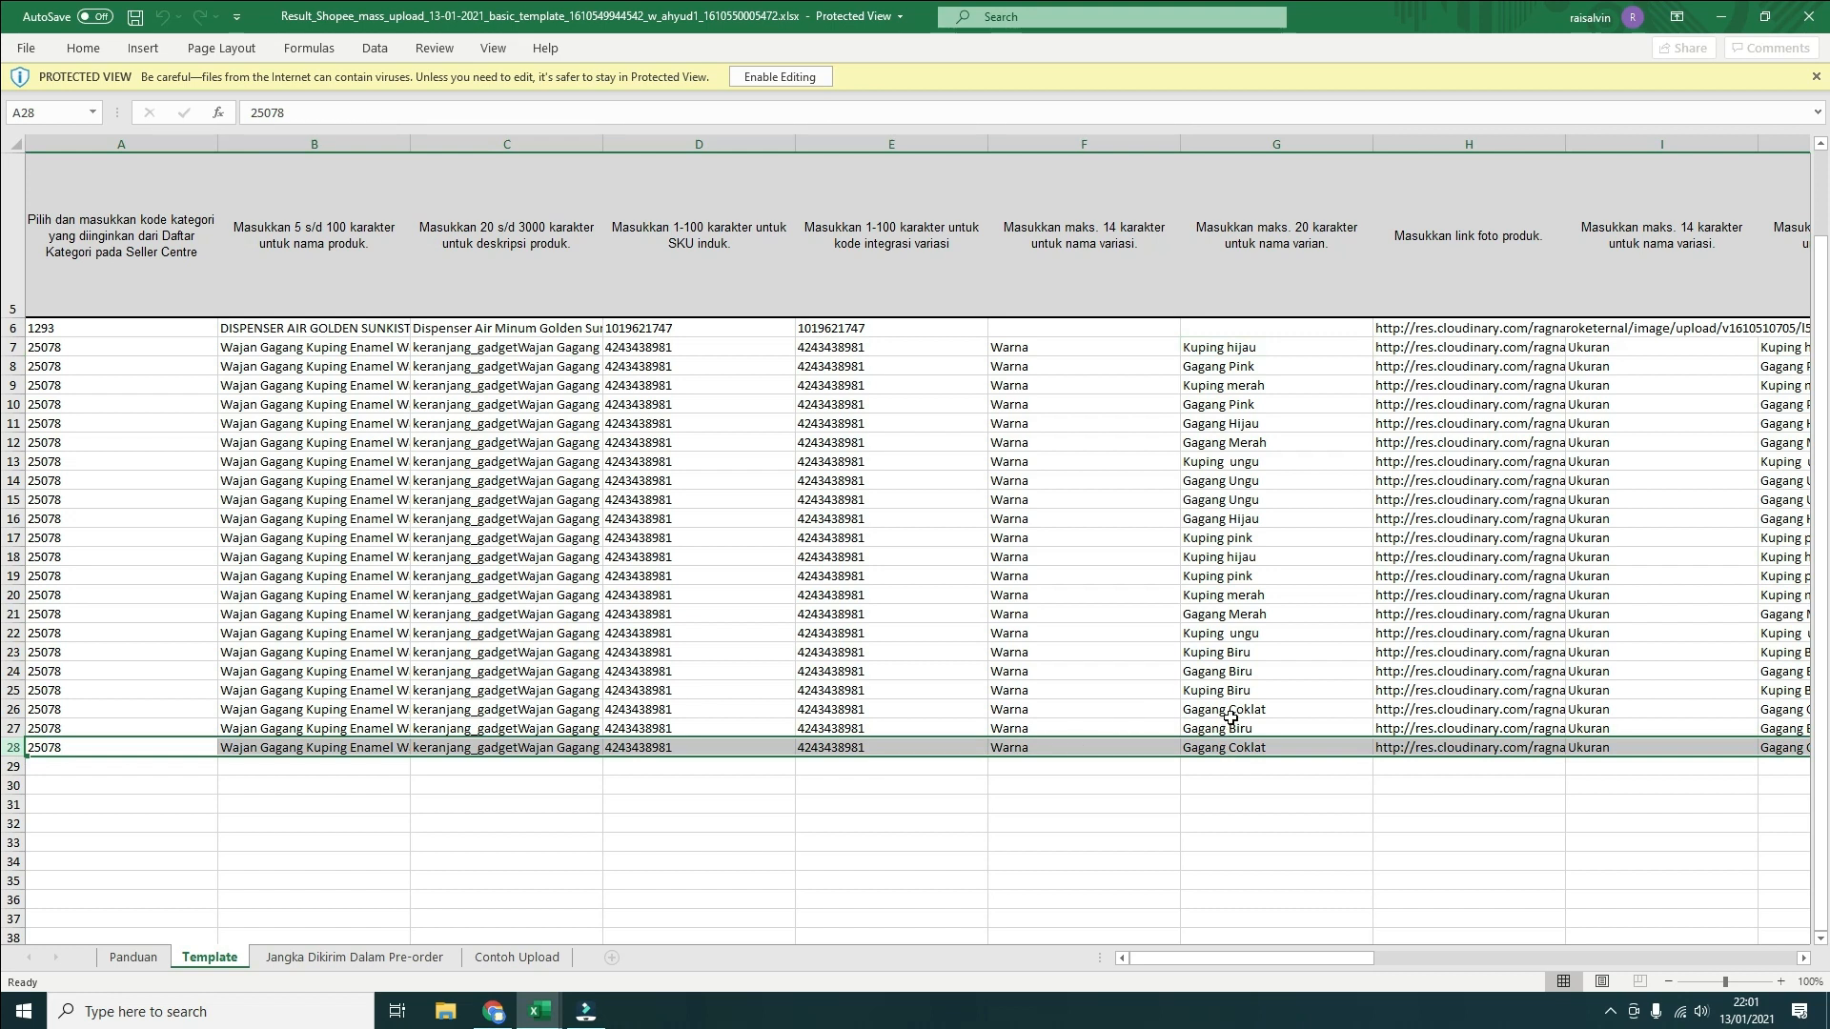
drag(1239, 728, 1251, 474)
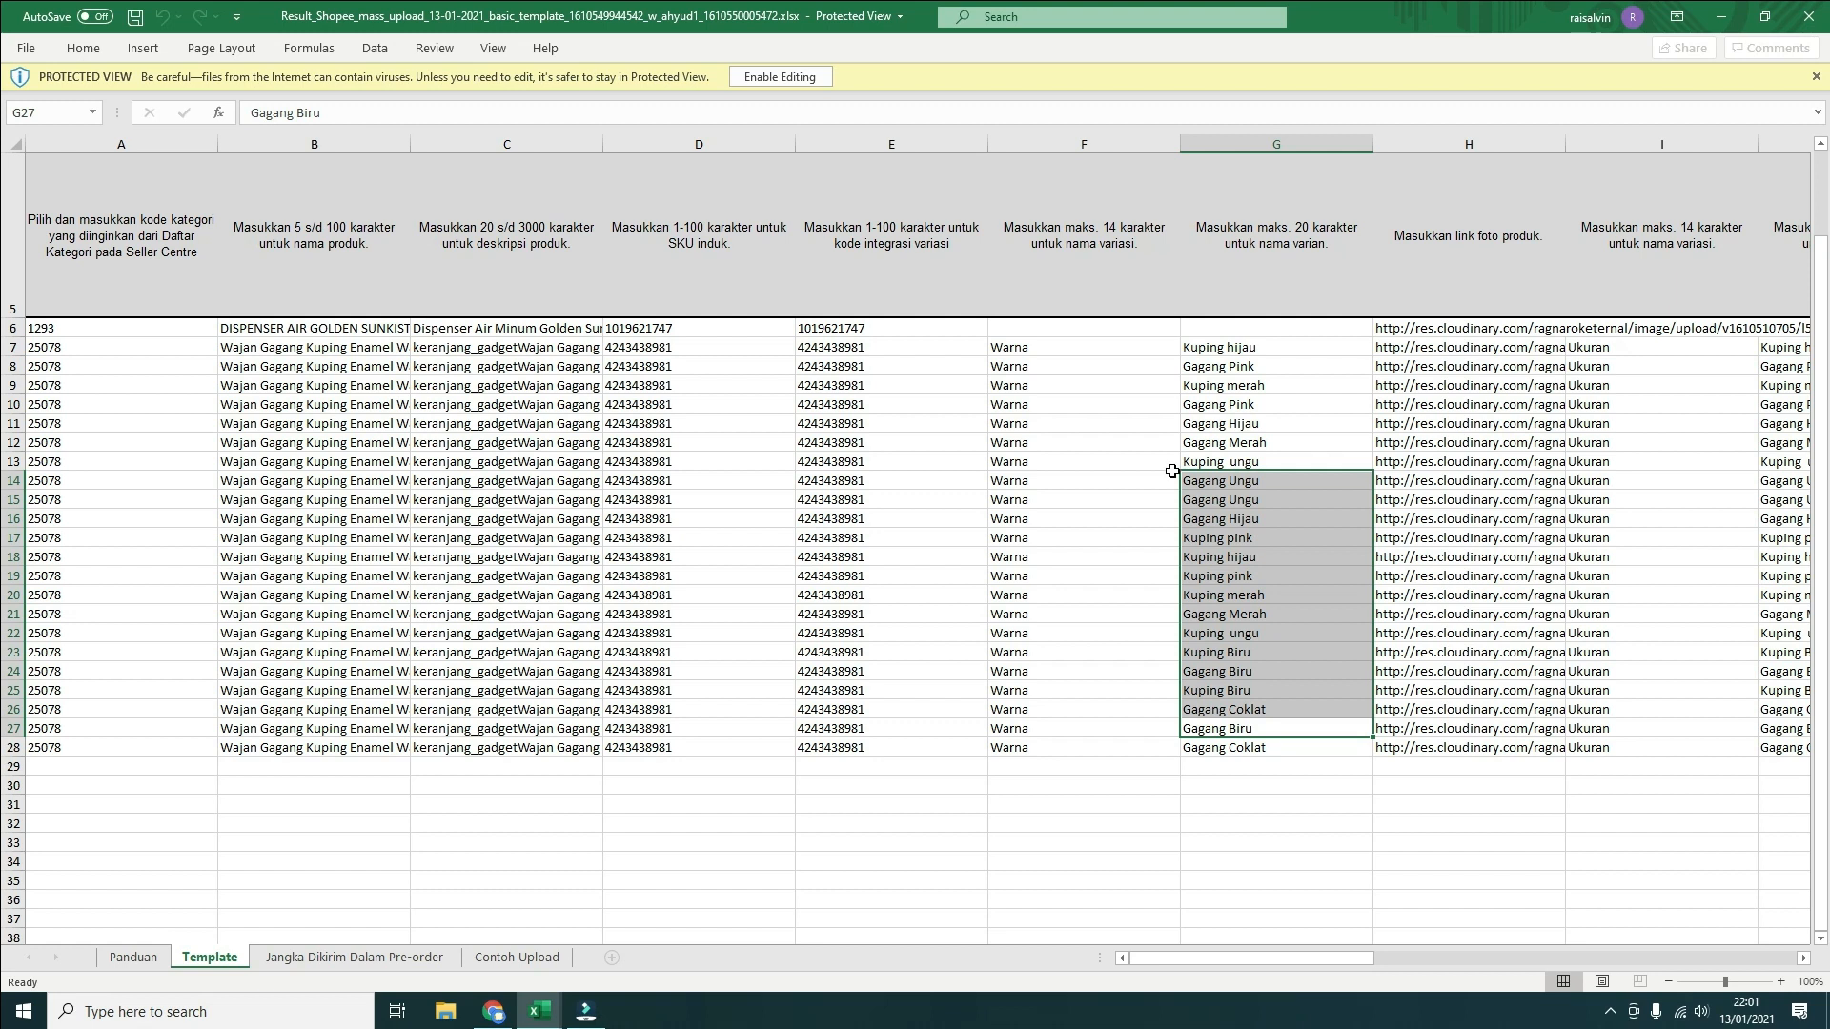
drag(1329, 962, 1226, 955)
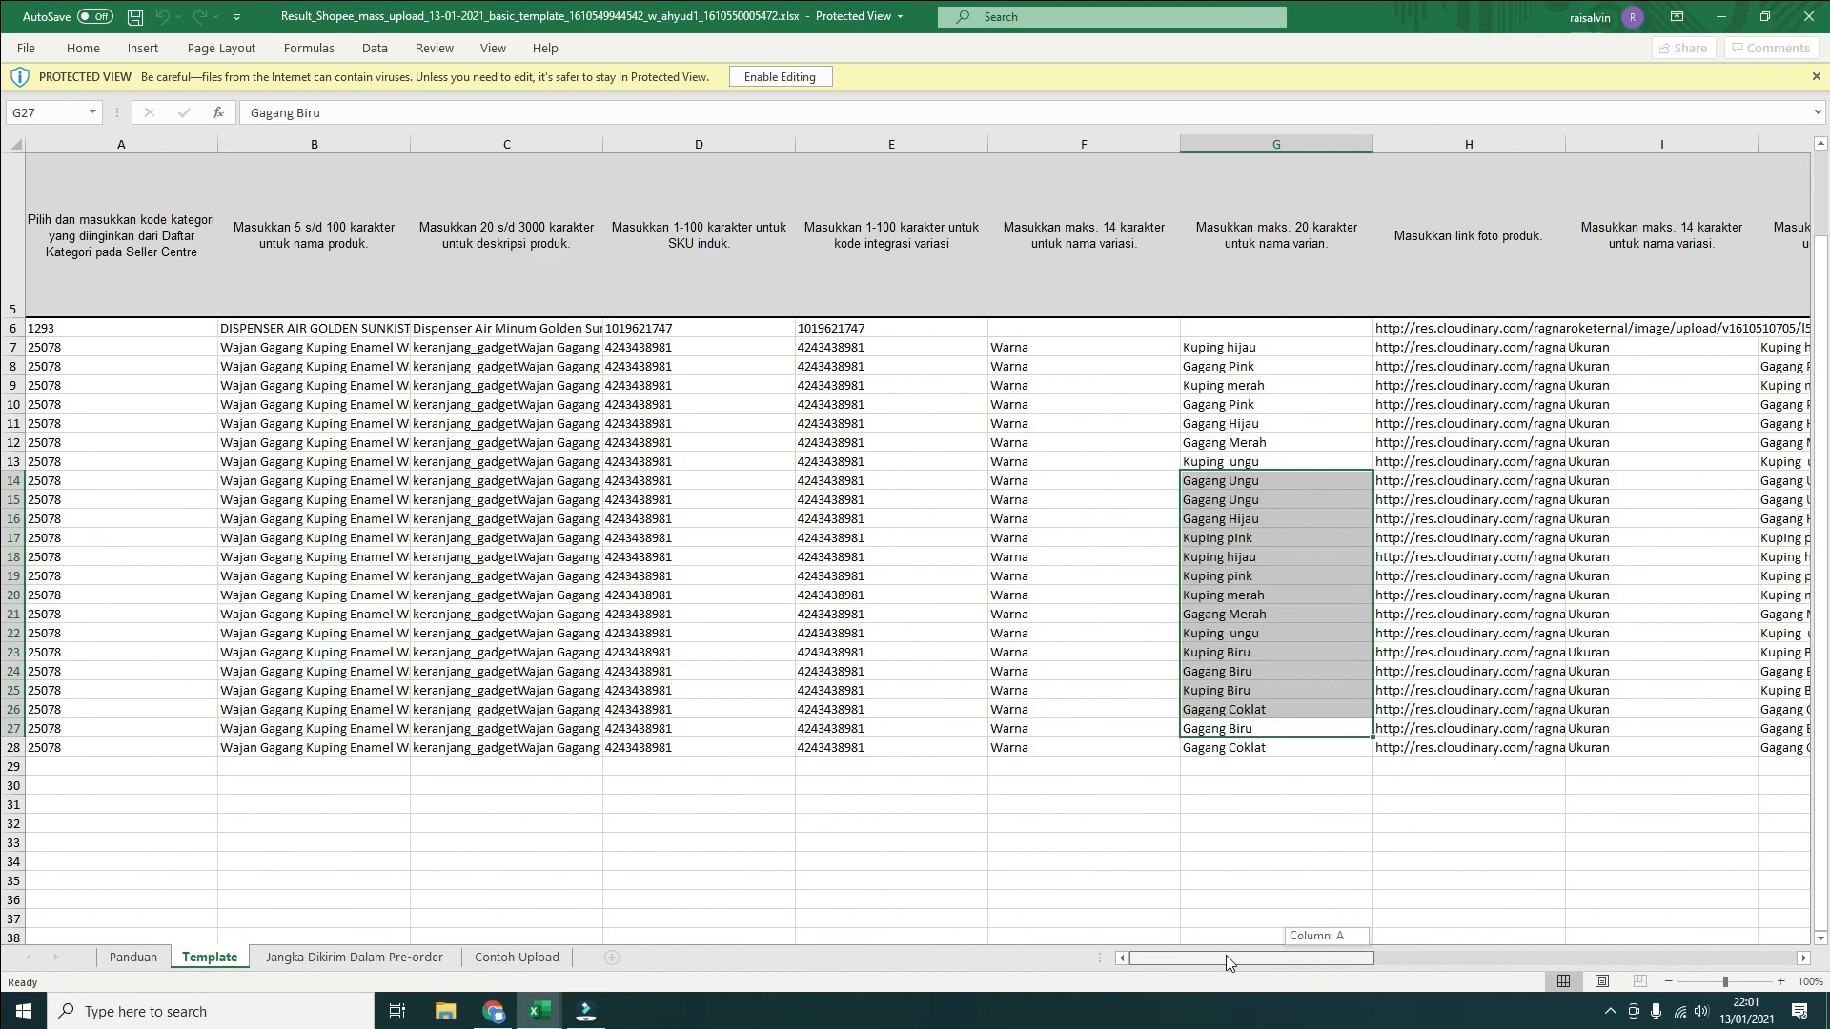
Select the dispenser product's category code in A6 and enable editing of the result workbook
click(117, 328)
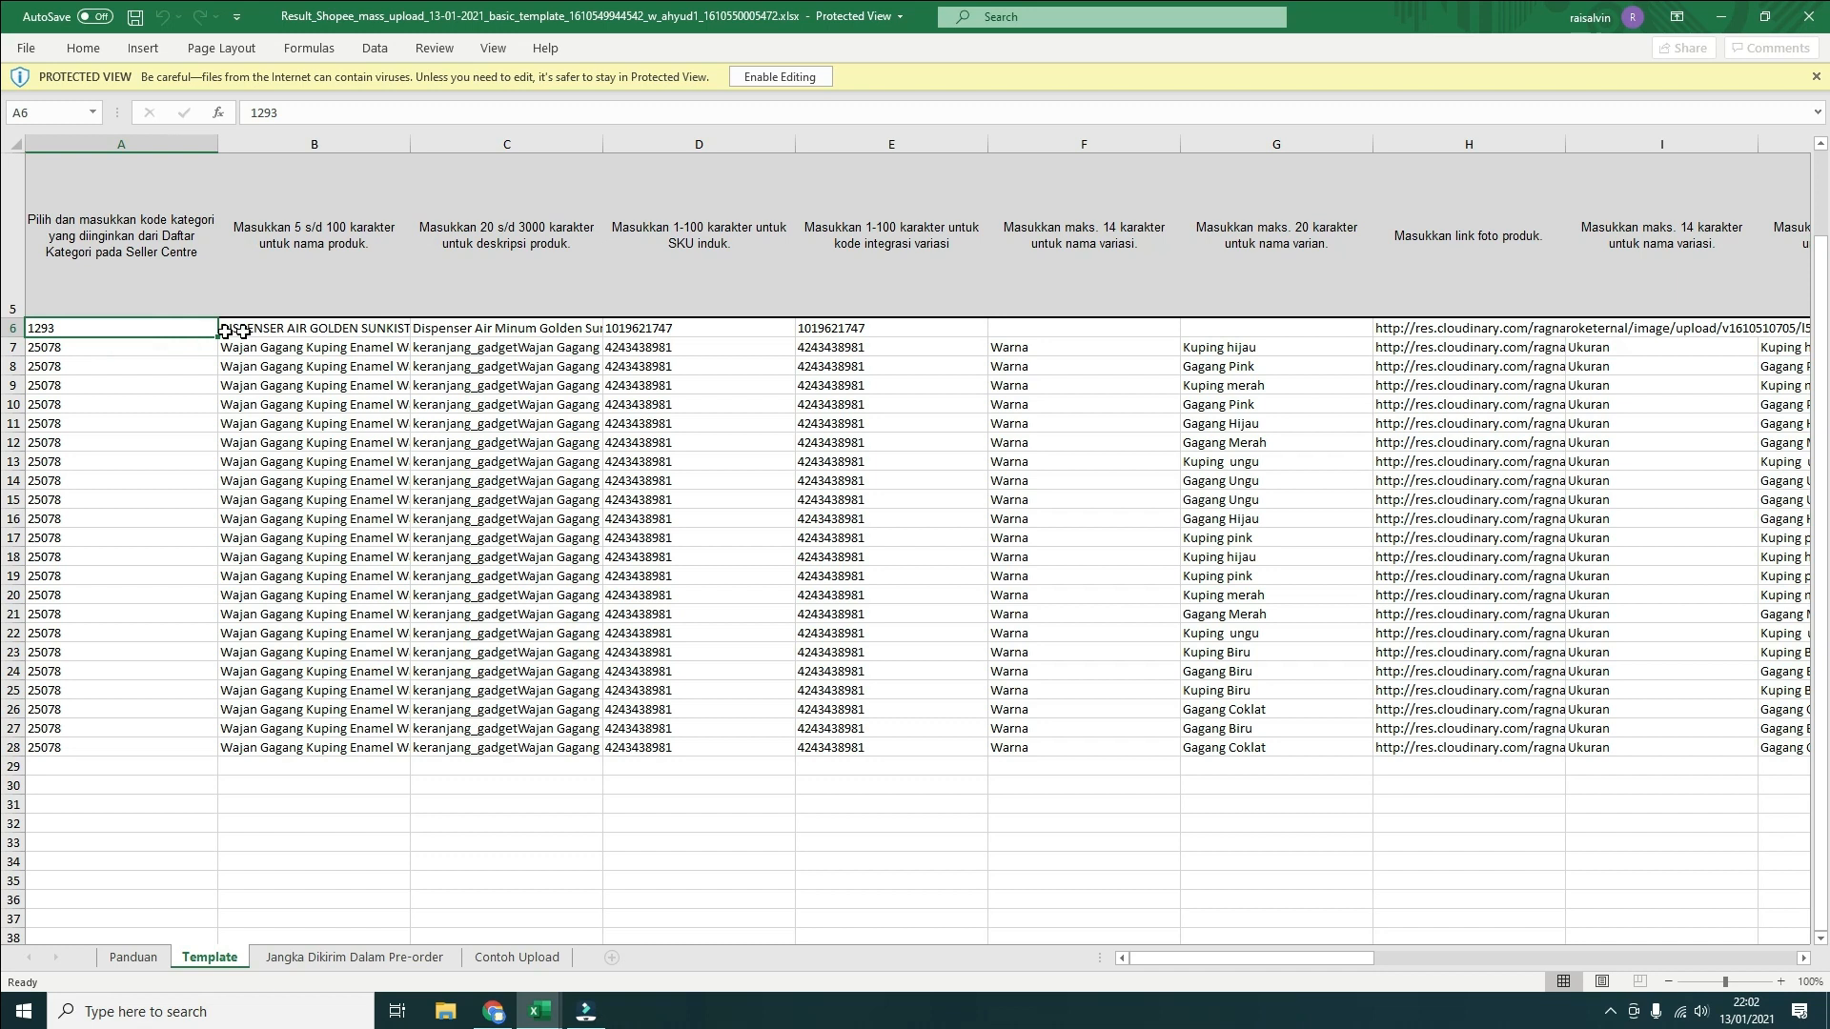
drag(1200, 957, 1155, 964)
drag(1212, 958, 1135, 959)
click(779, 76)
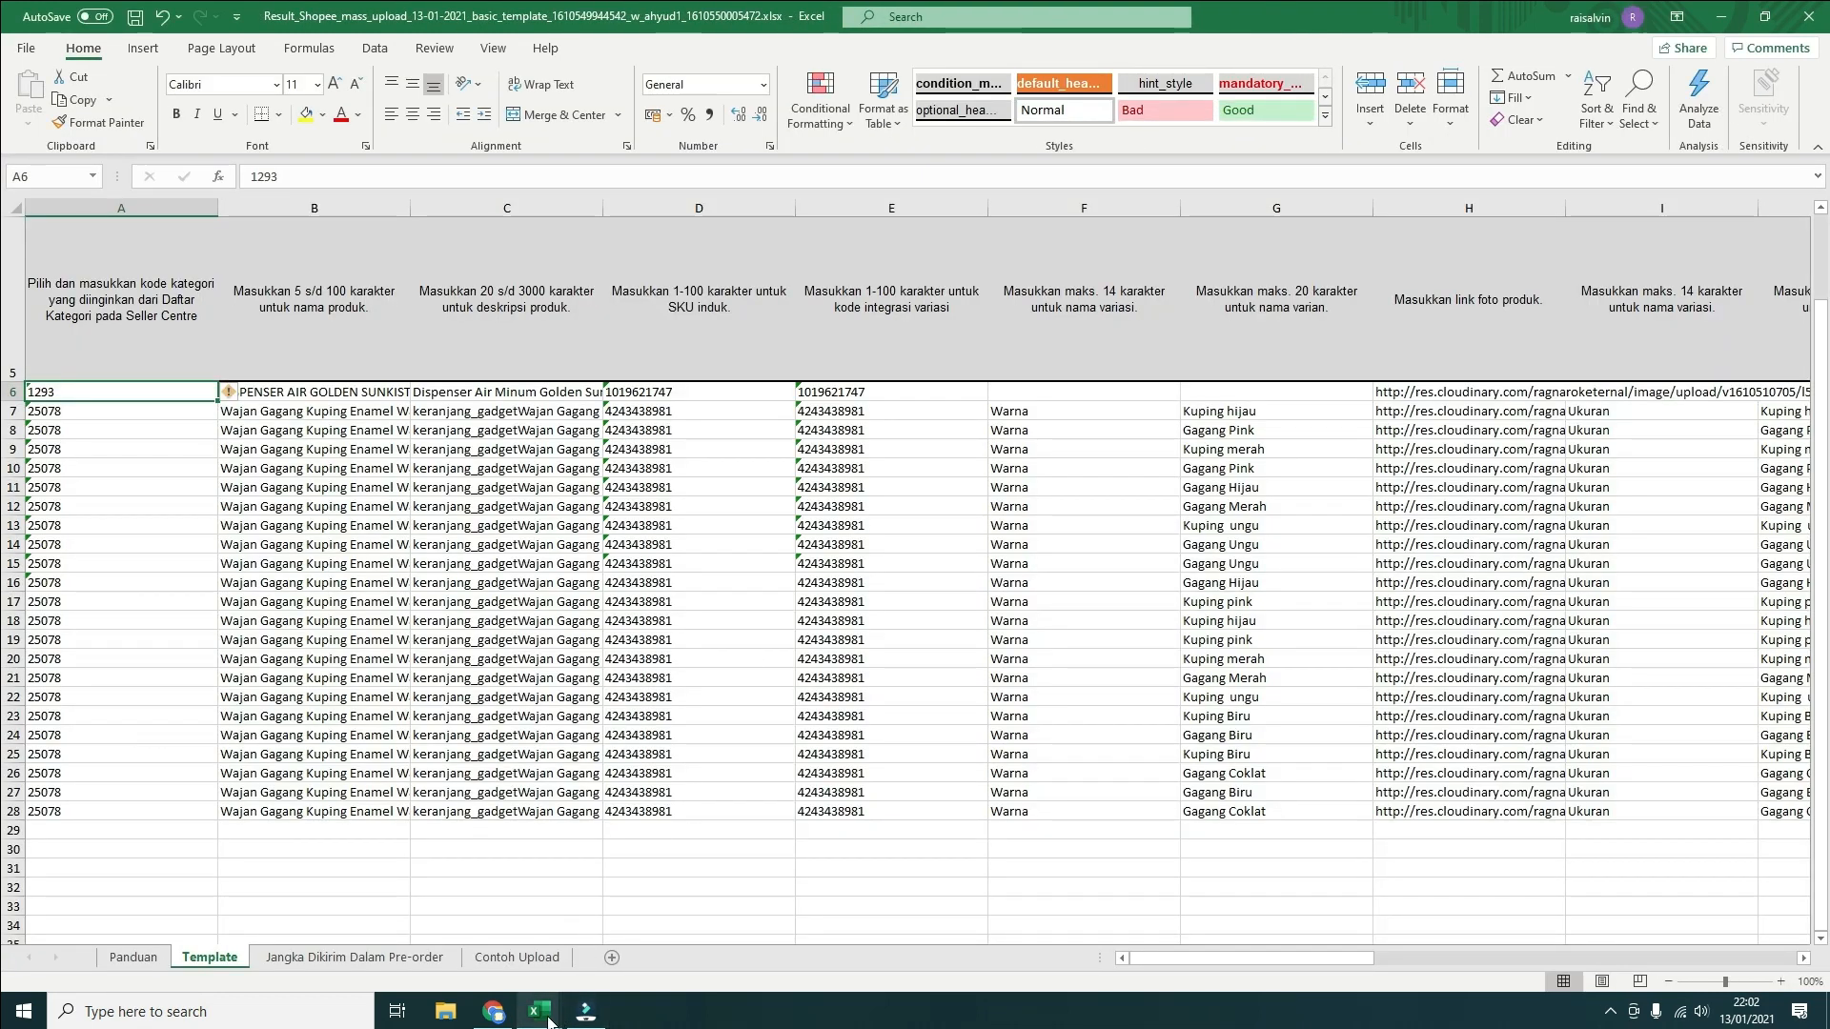
mouse_move(538, 1010)
click(538, 939)
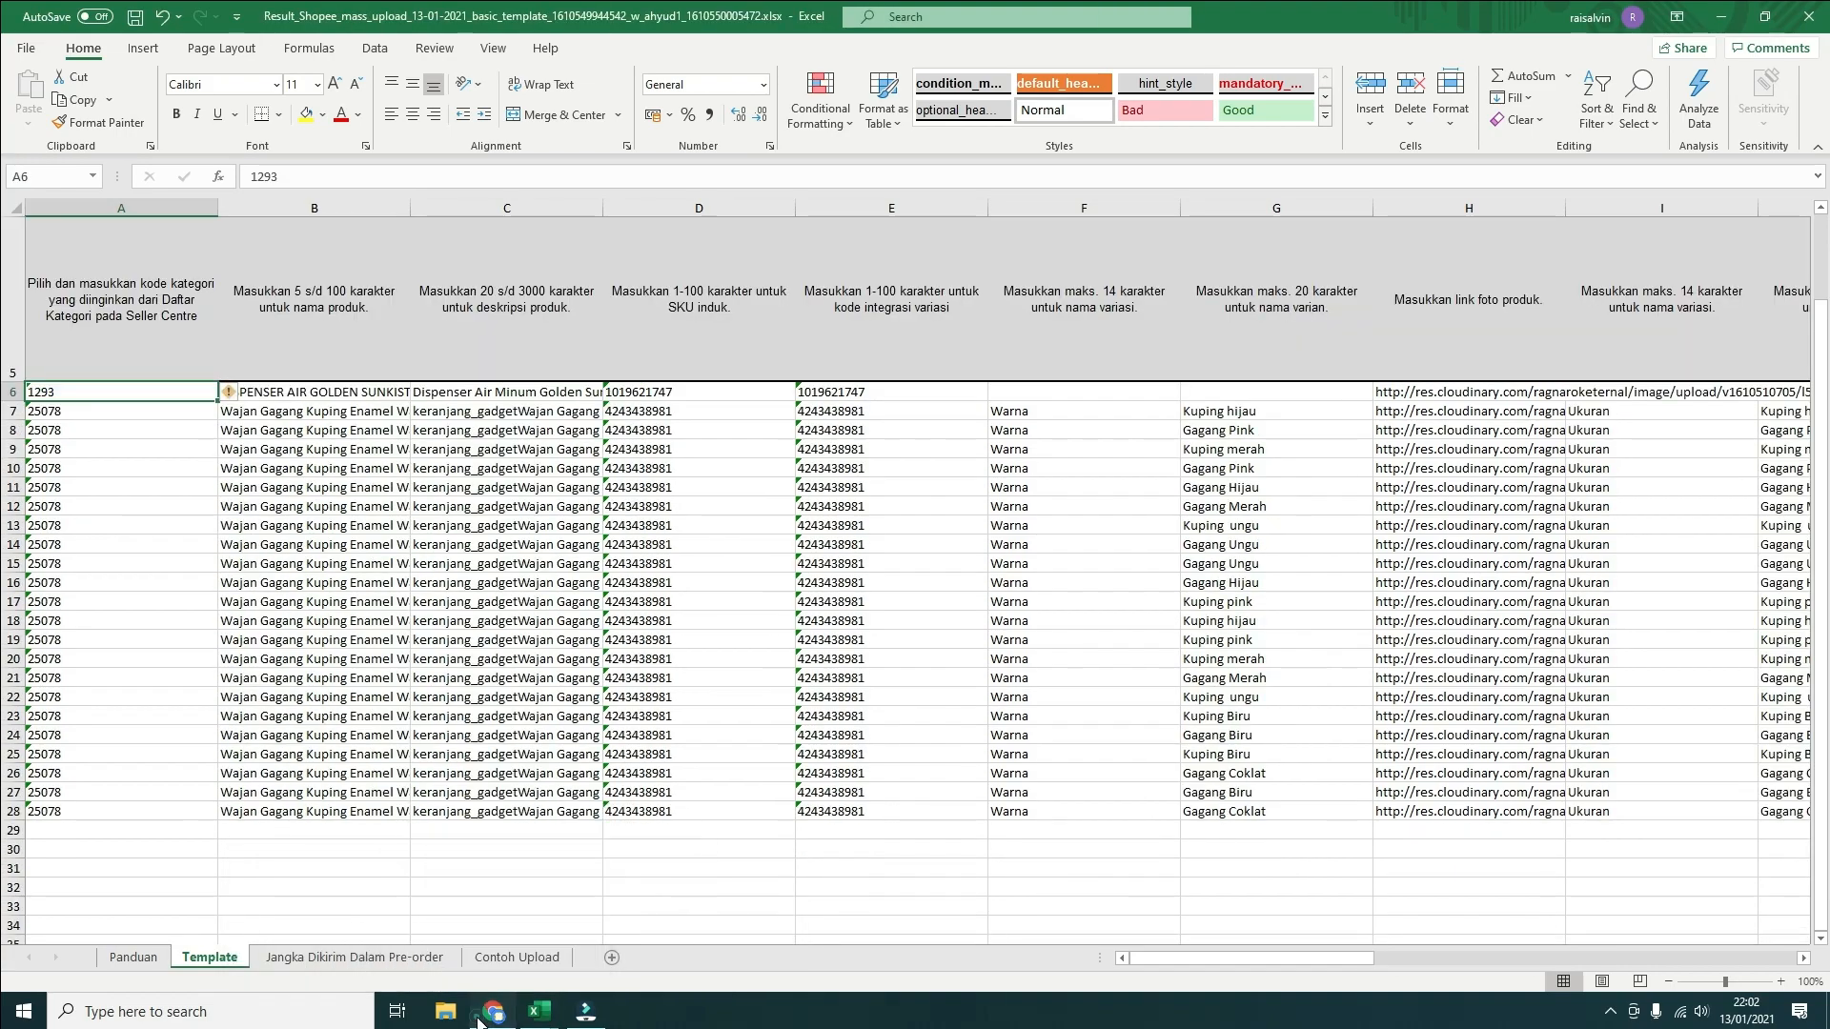
Switch to Shopee Seller Centre in the browser, open the mass attribute editor for the uploaded products, and skip its introduction tour
click(481, 1016)
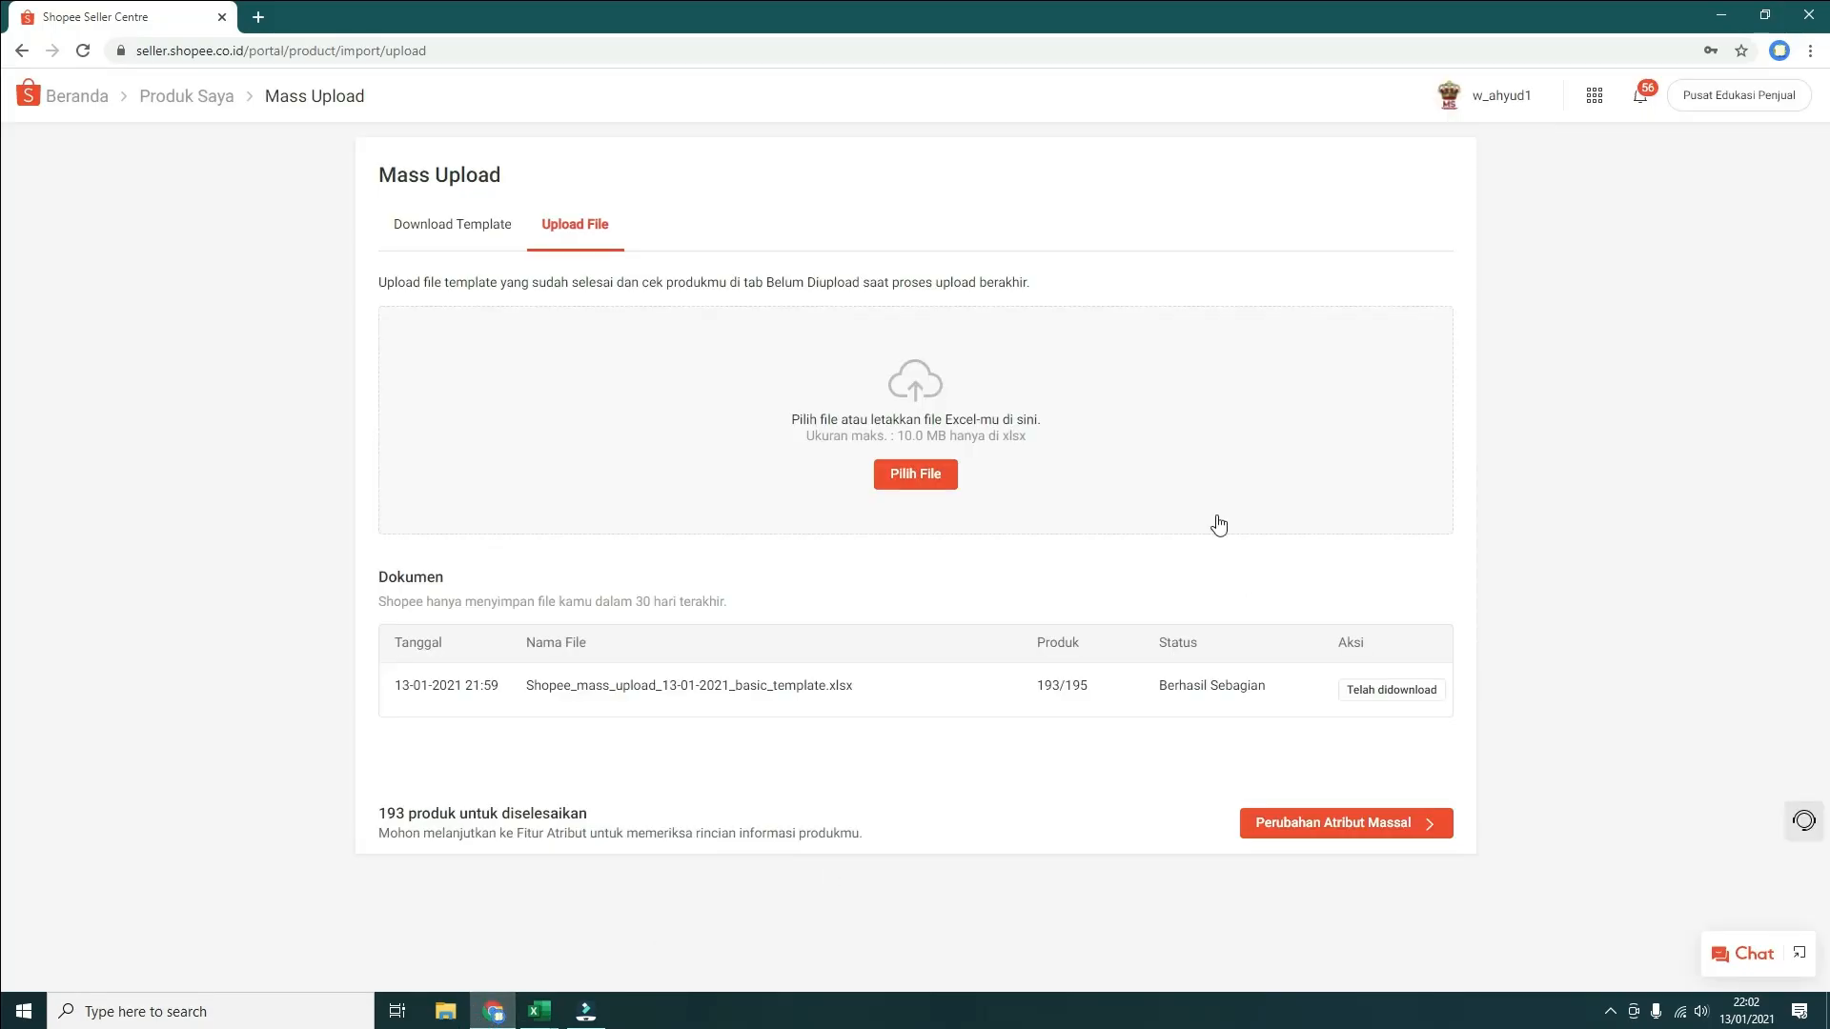
click(1395, 838)
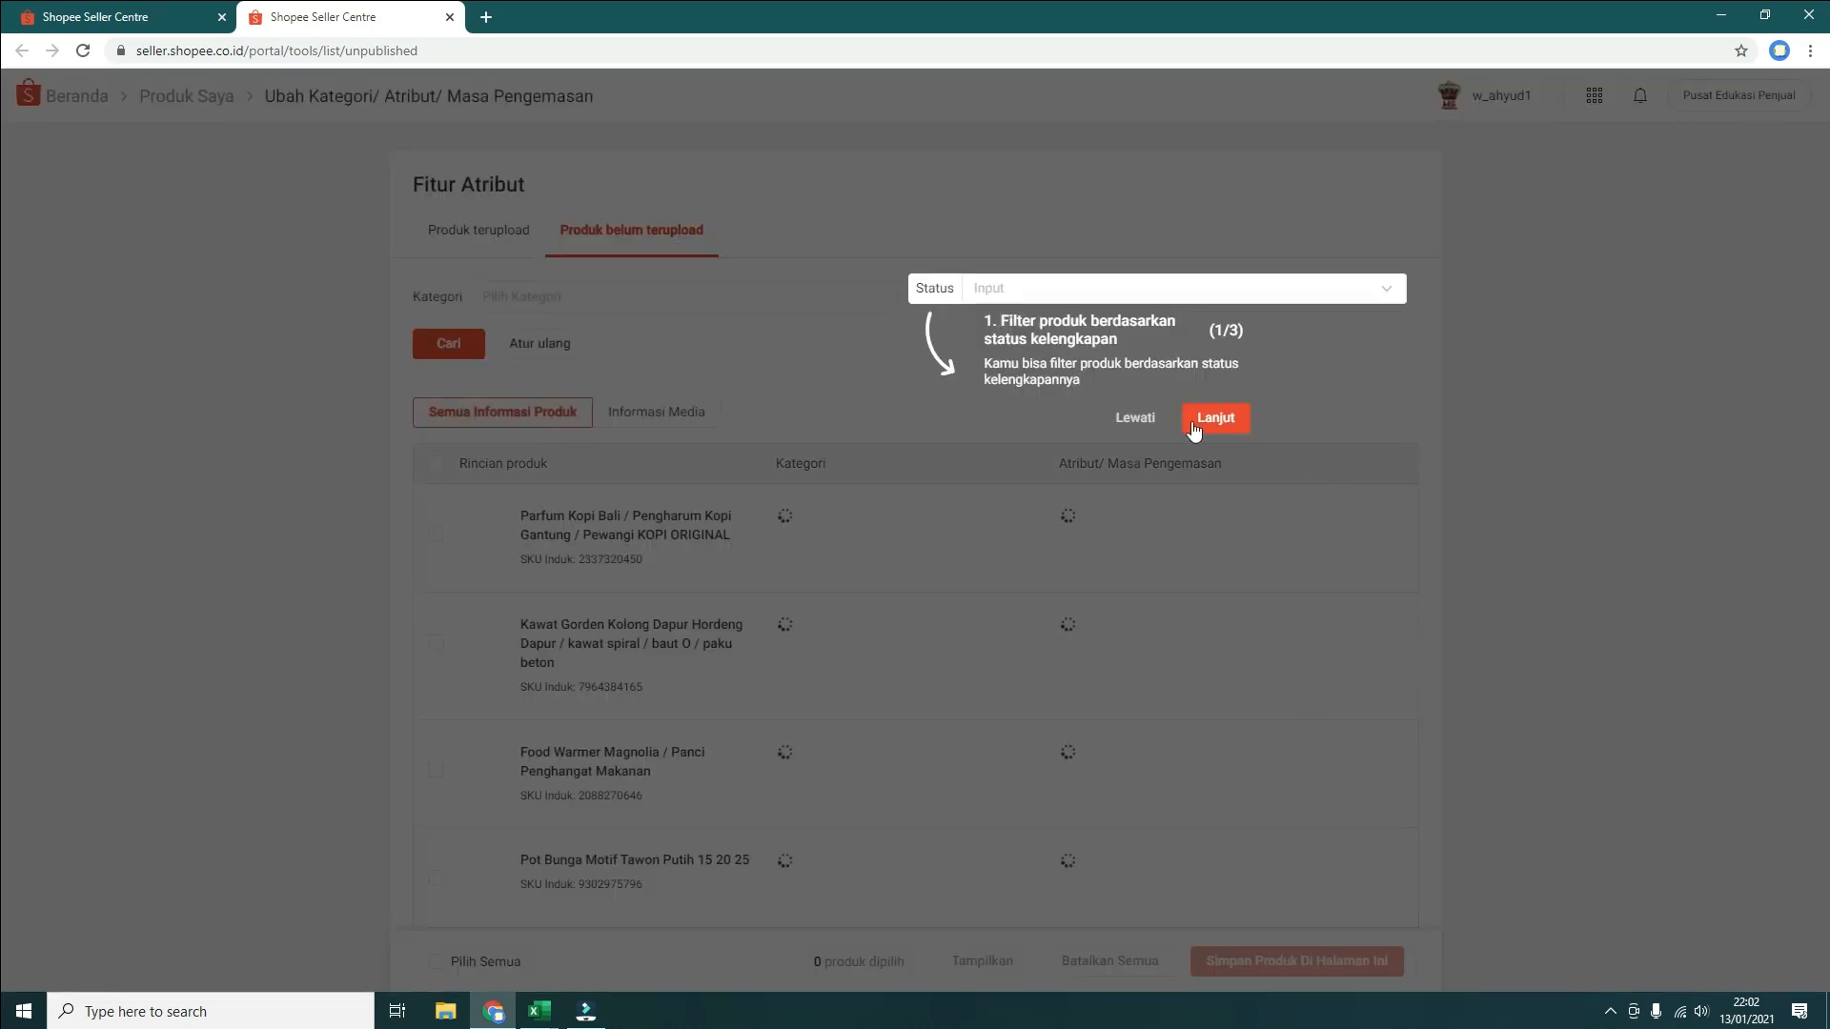
click(1132, 420)
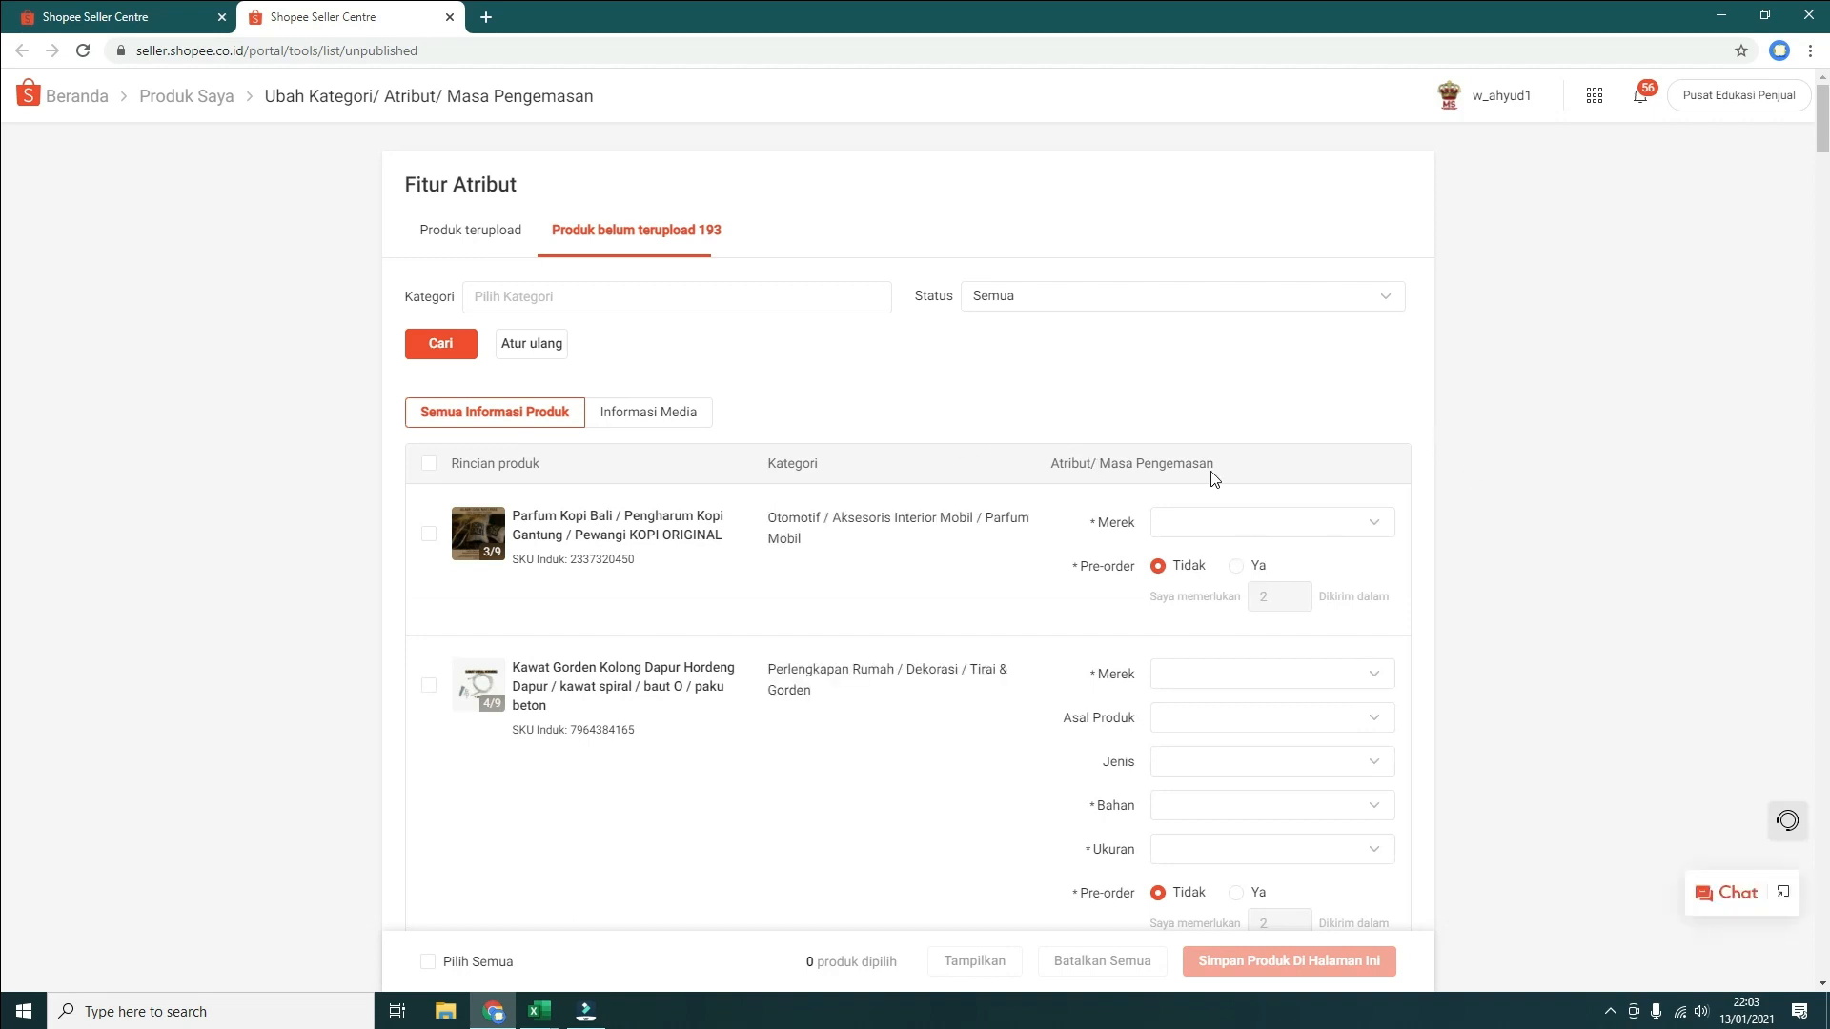
Set the brand of the Parfum Kopi Bali product to Tidak Ada Merek and apply it to all products in the same category
click(1237, 532)
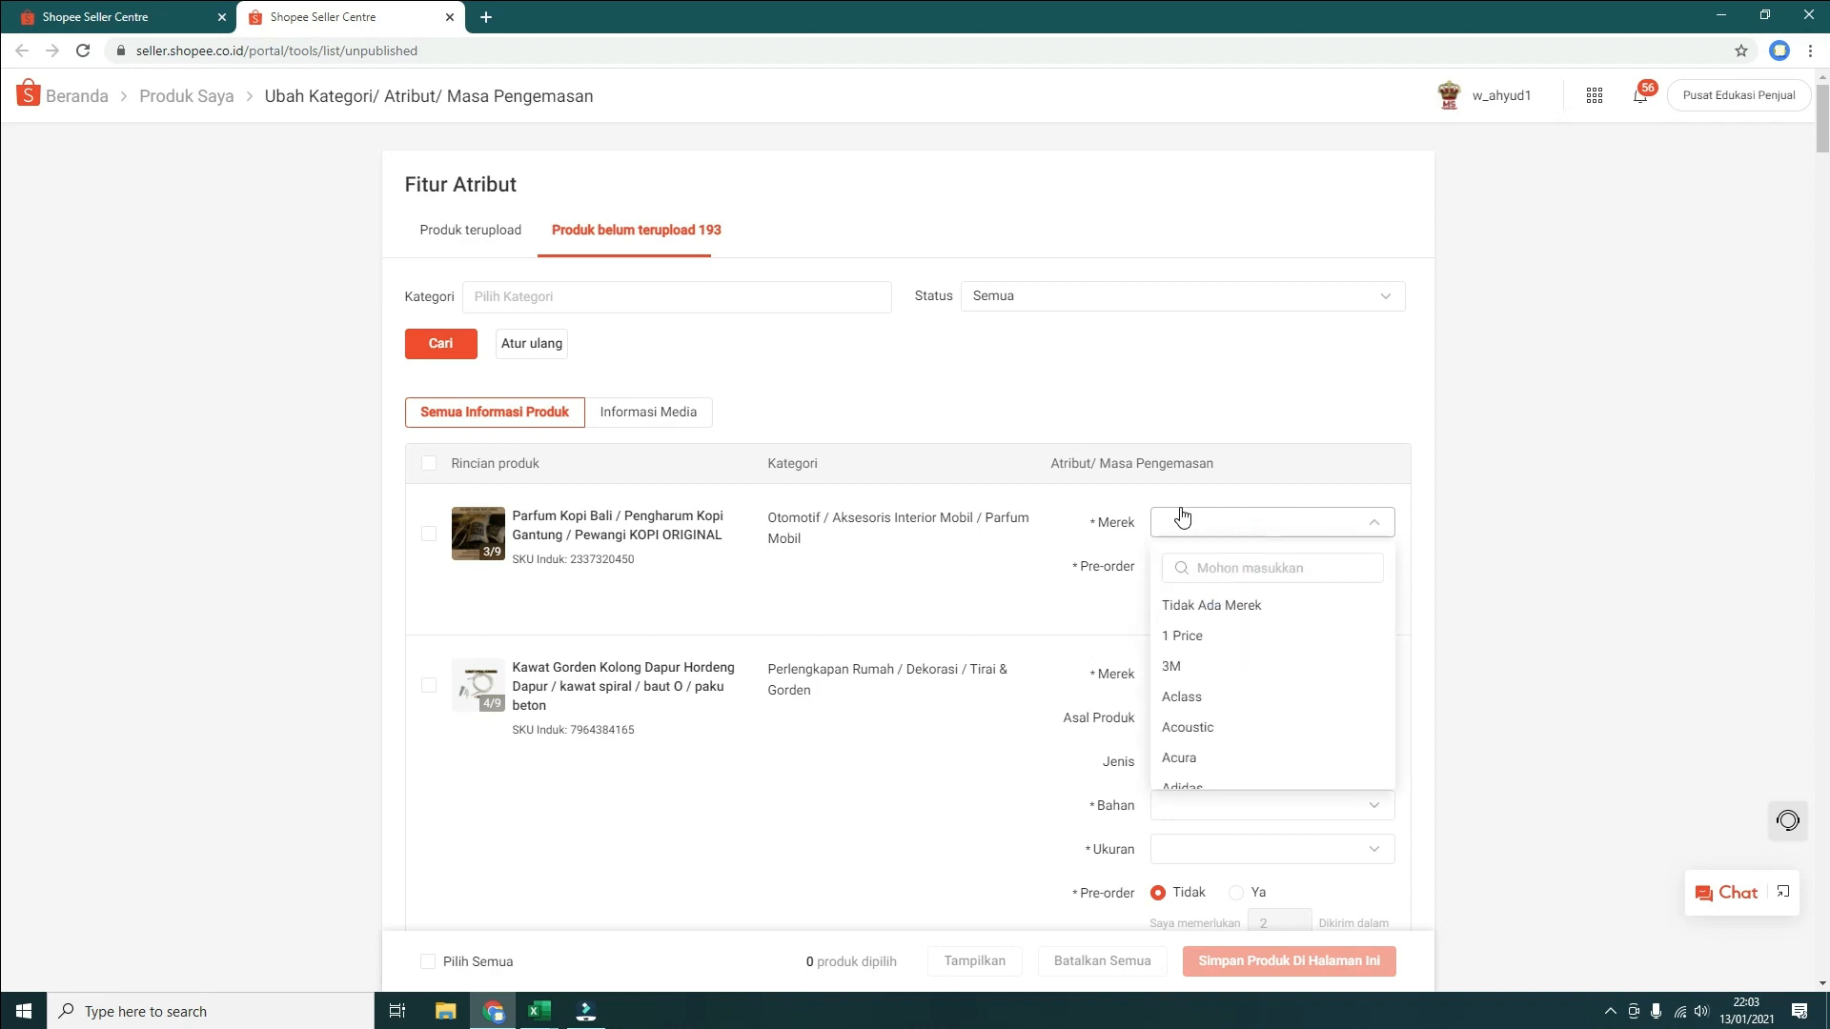
click(1264, 616)
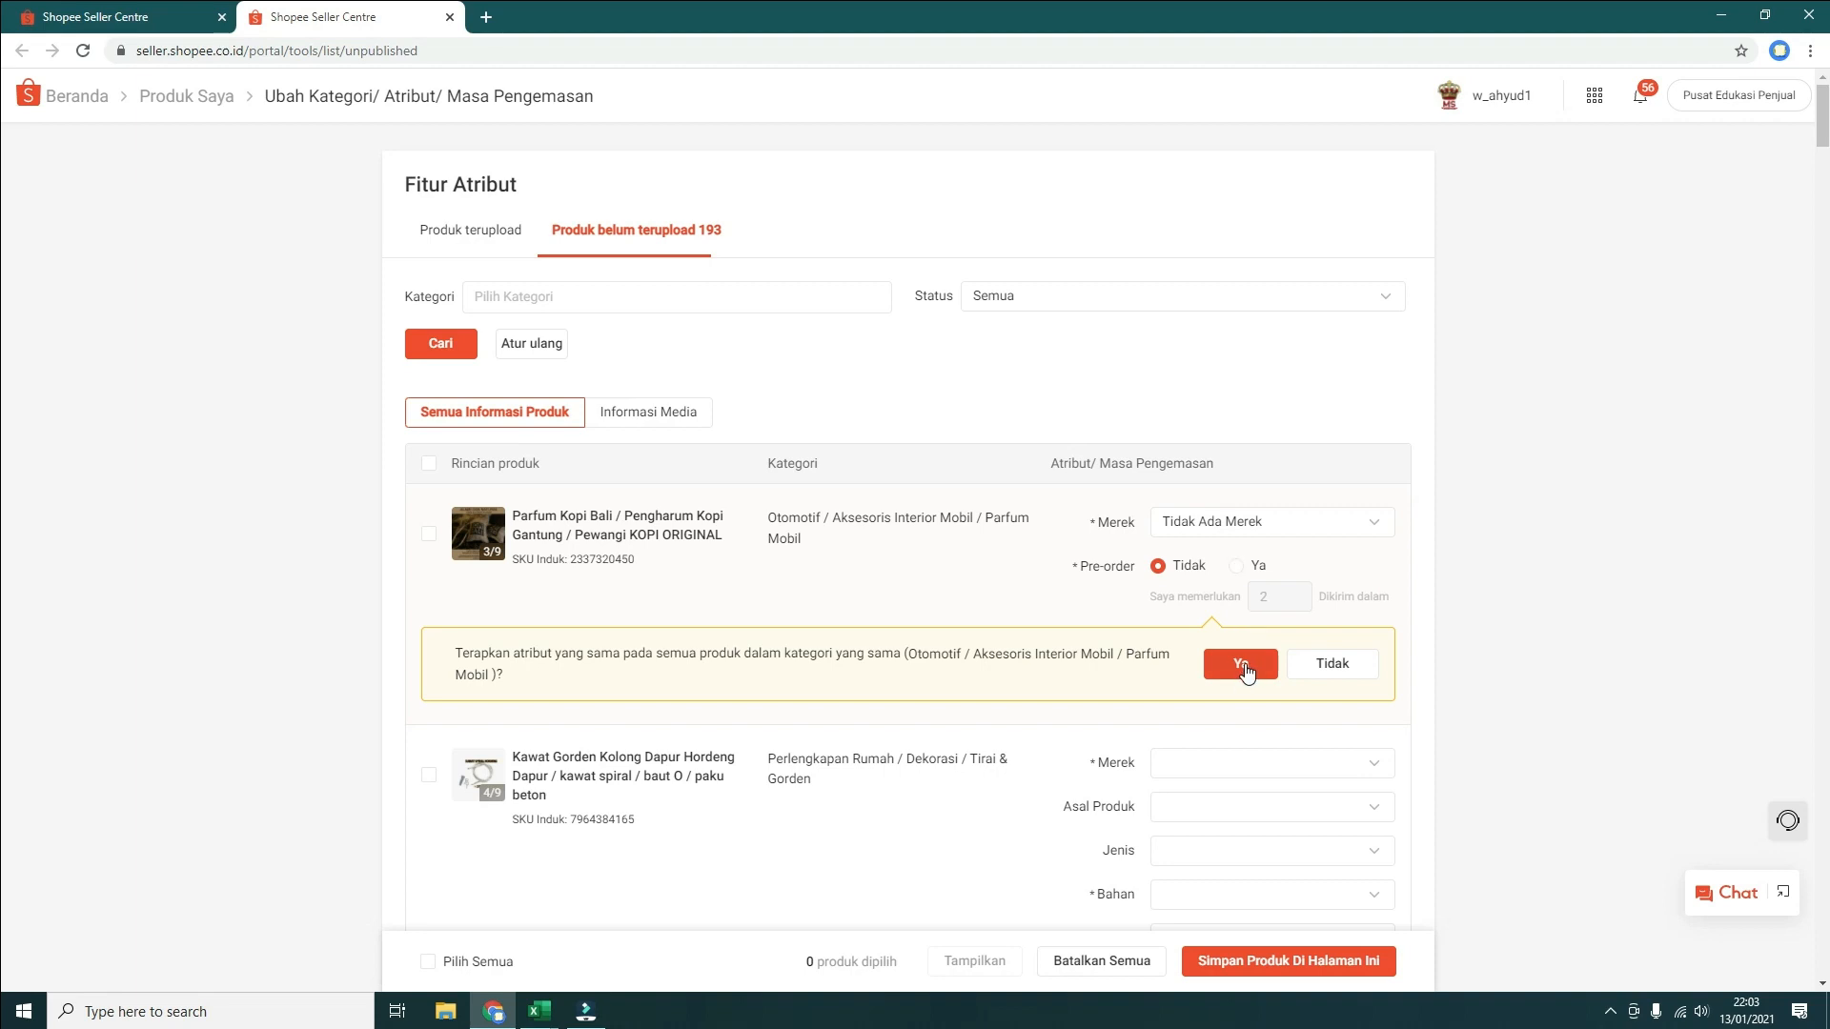
click(1243, 667)
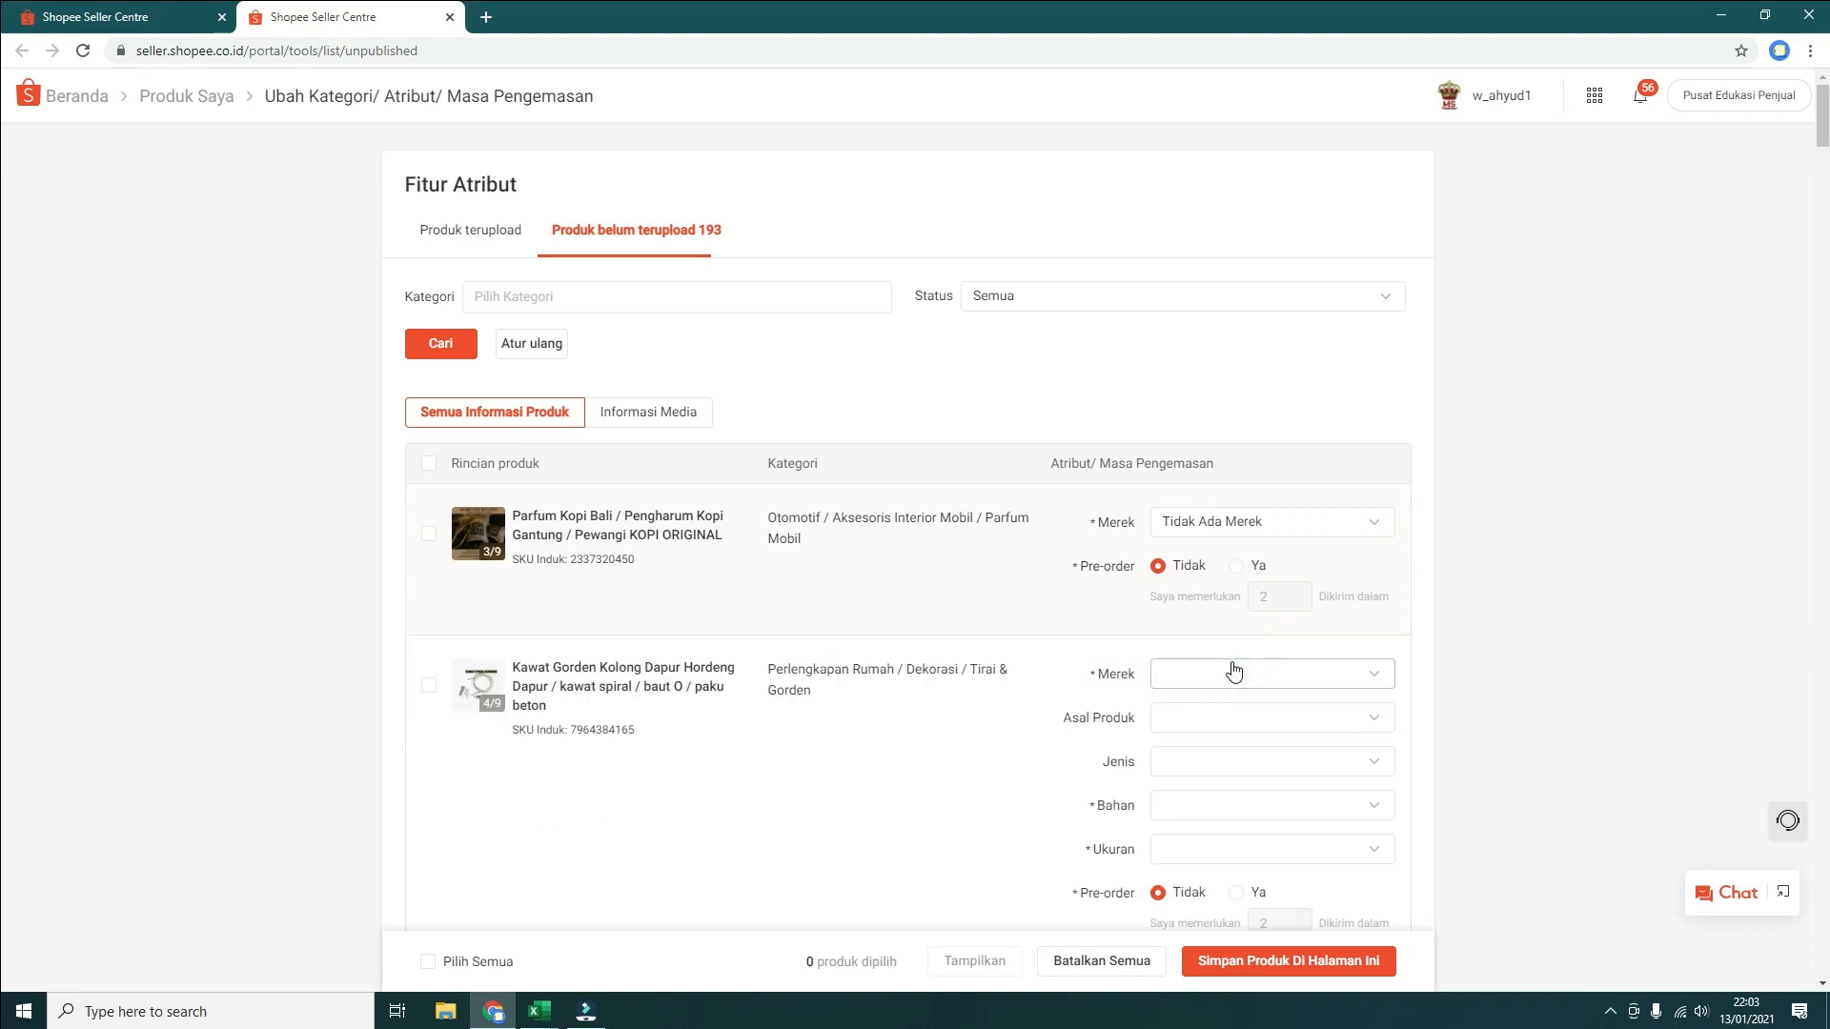
Set the brand of the Kawat Gorden product to Tidak Ada Merek and apply it to all products in the same category
scroll(1172, 662, down, 2)
click(1217, 480)
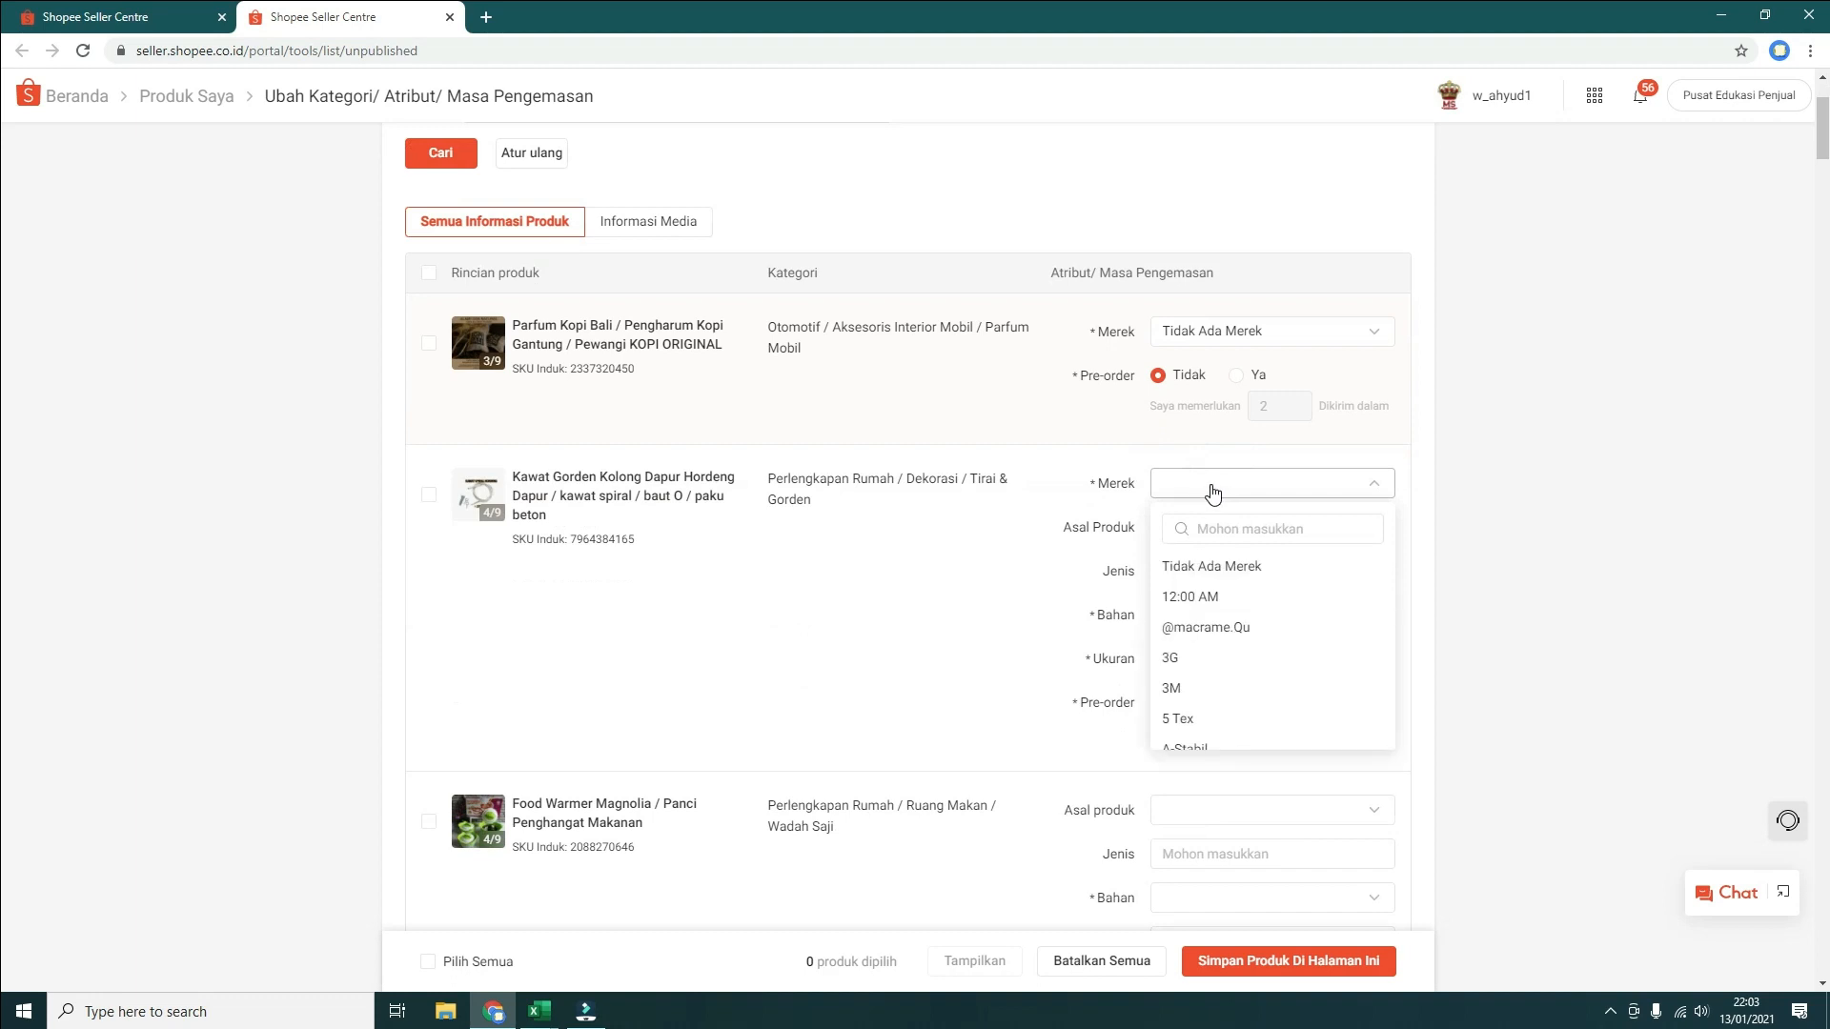
click(1203, 567)
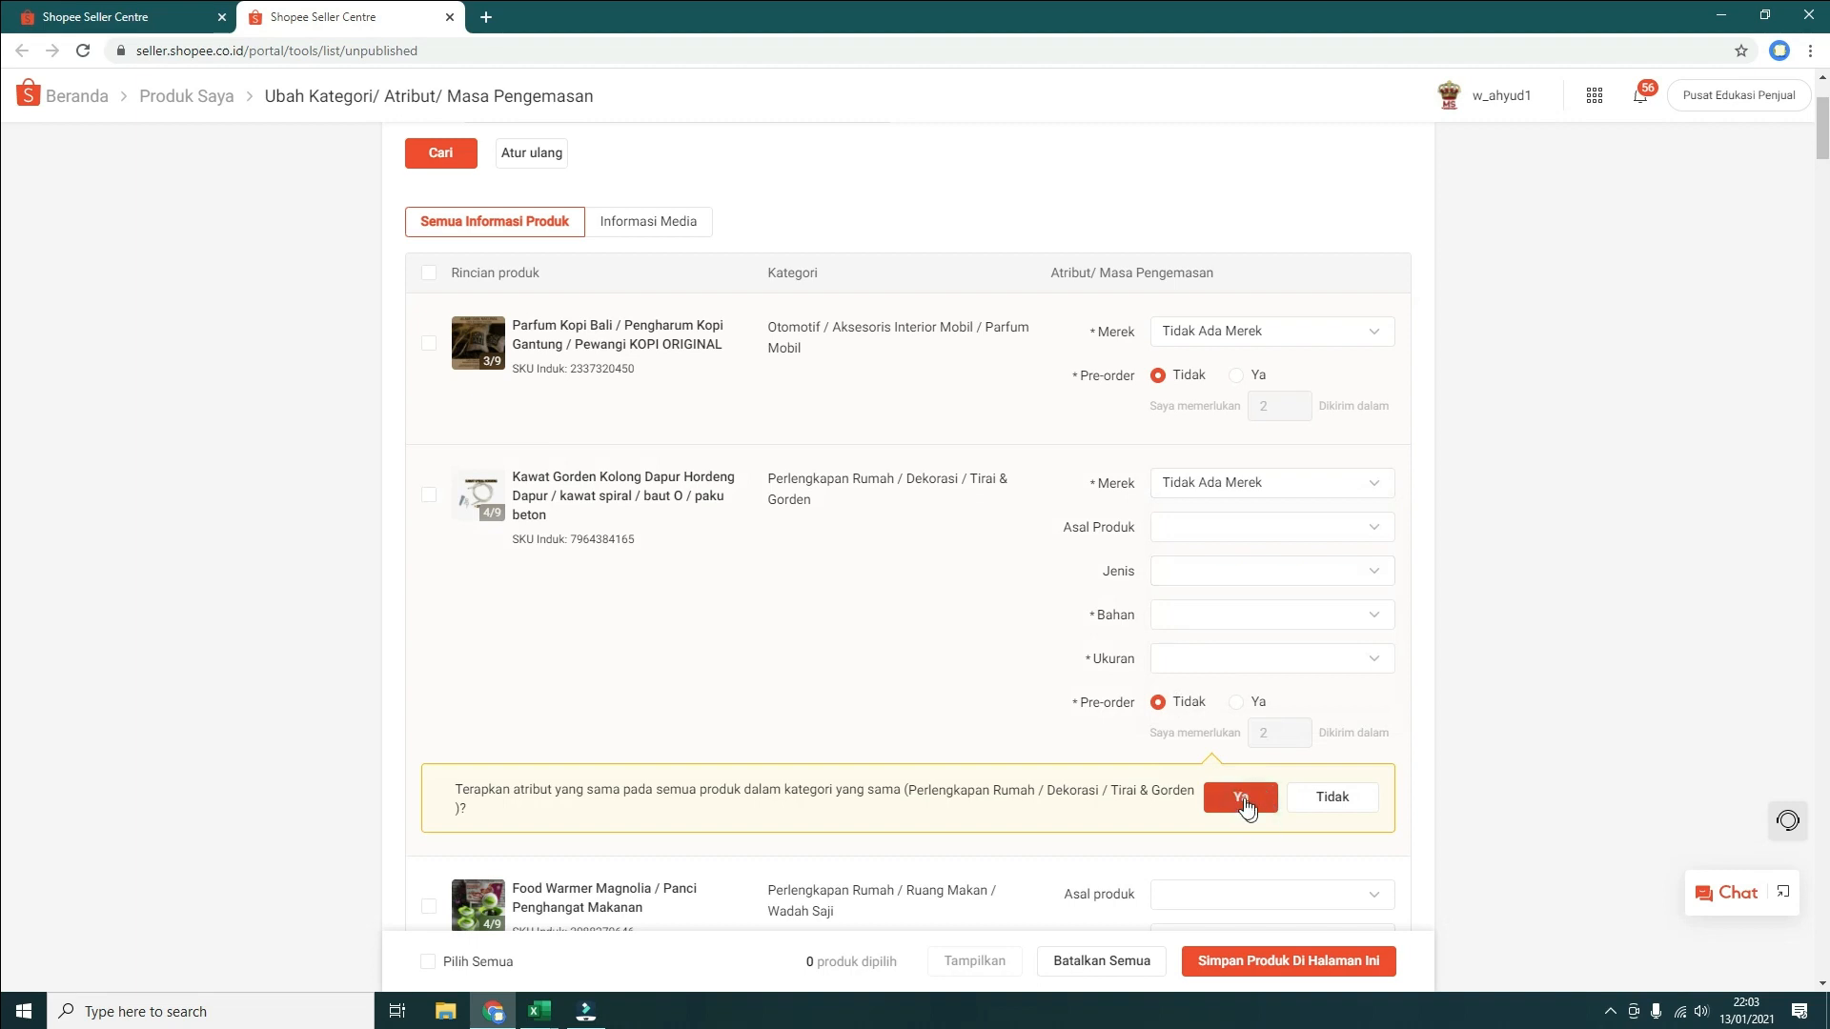
click(1244, 797)
Set the Kawat Gorden product's Bahan to Tille and Ukuran to Lainnya, applying both to all products in the same category
click(1209, 626)
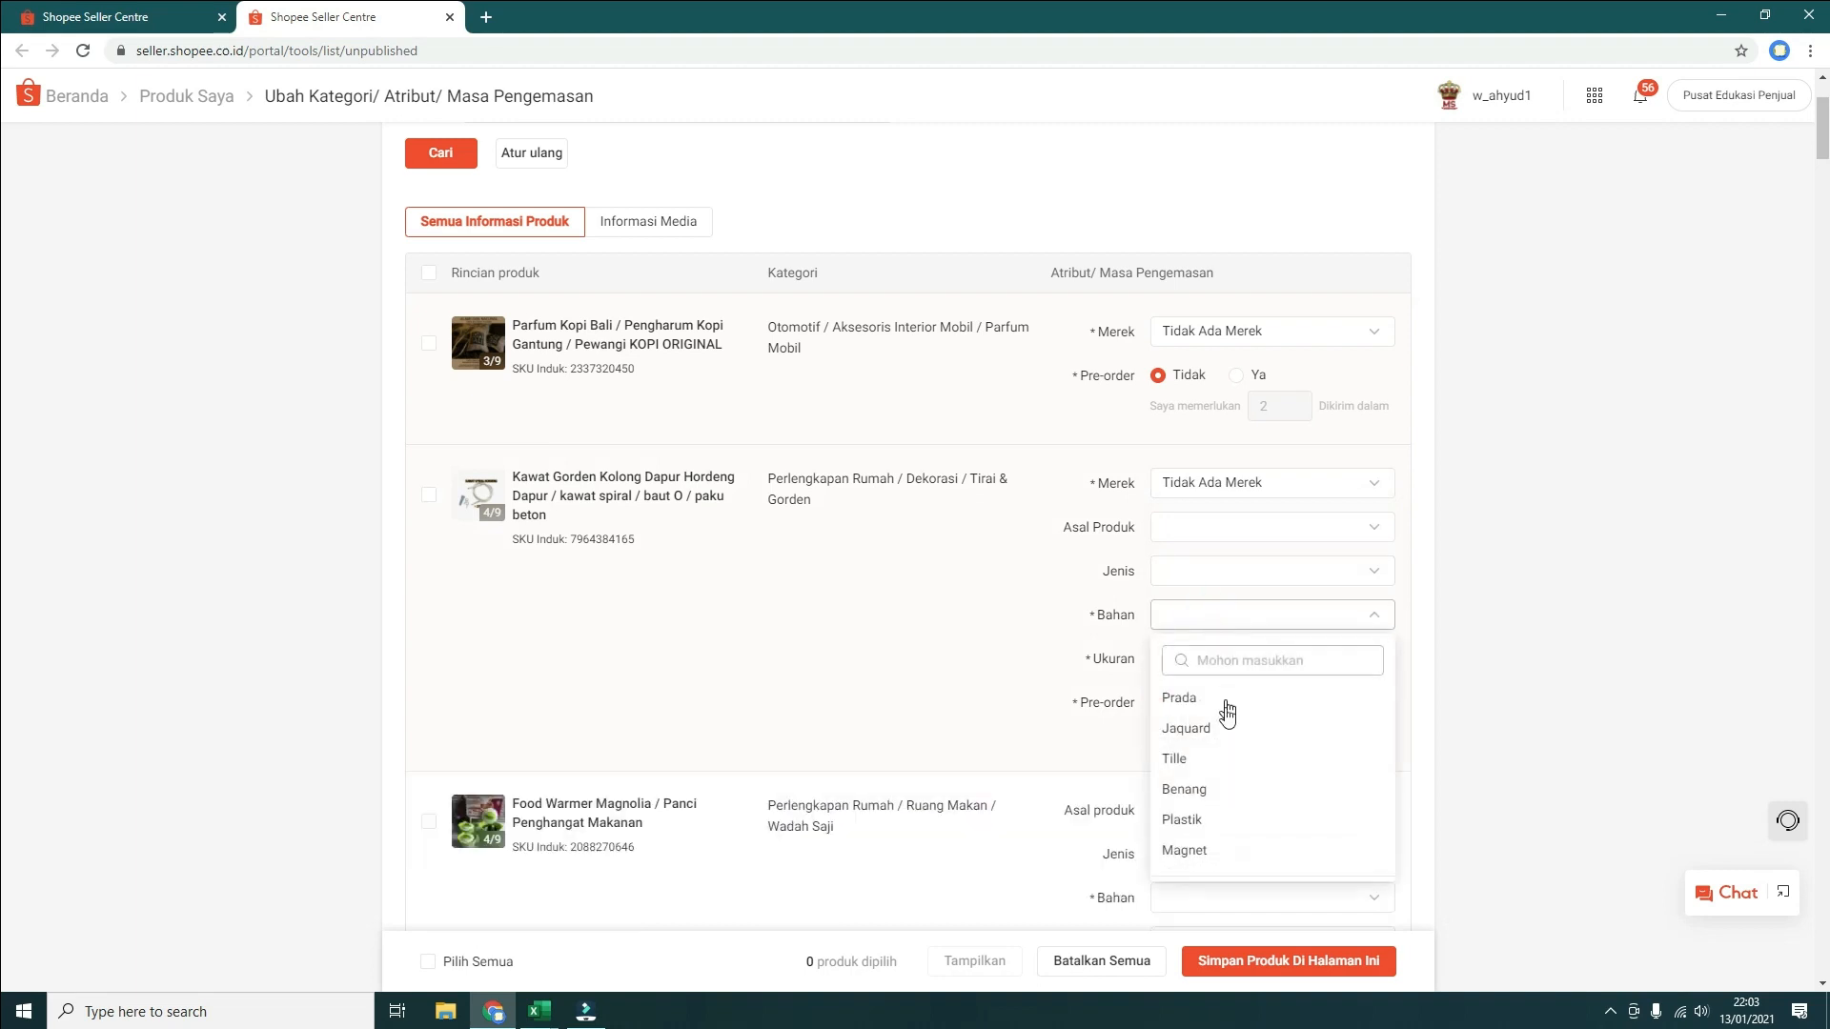
scroll(1223, 729, down, 1)
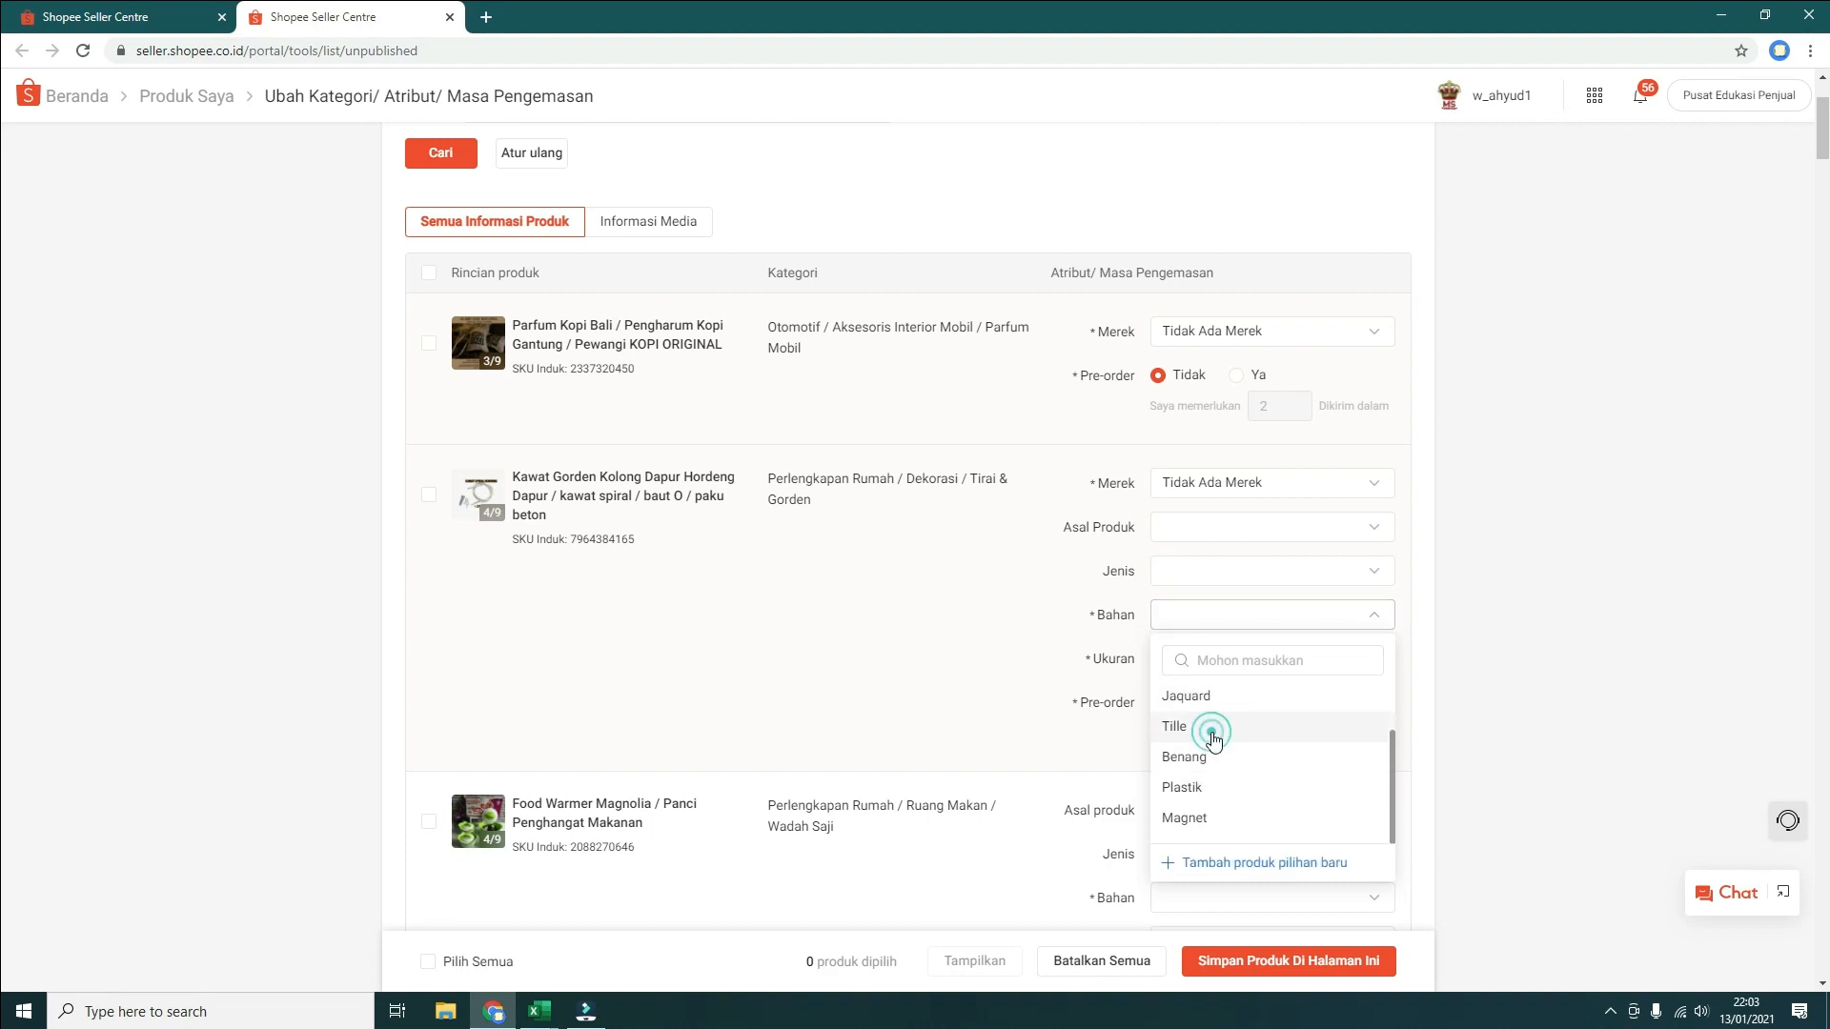
click(1199, 726)
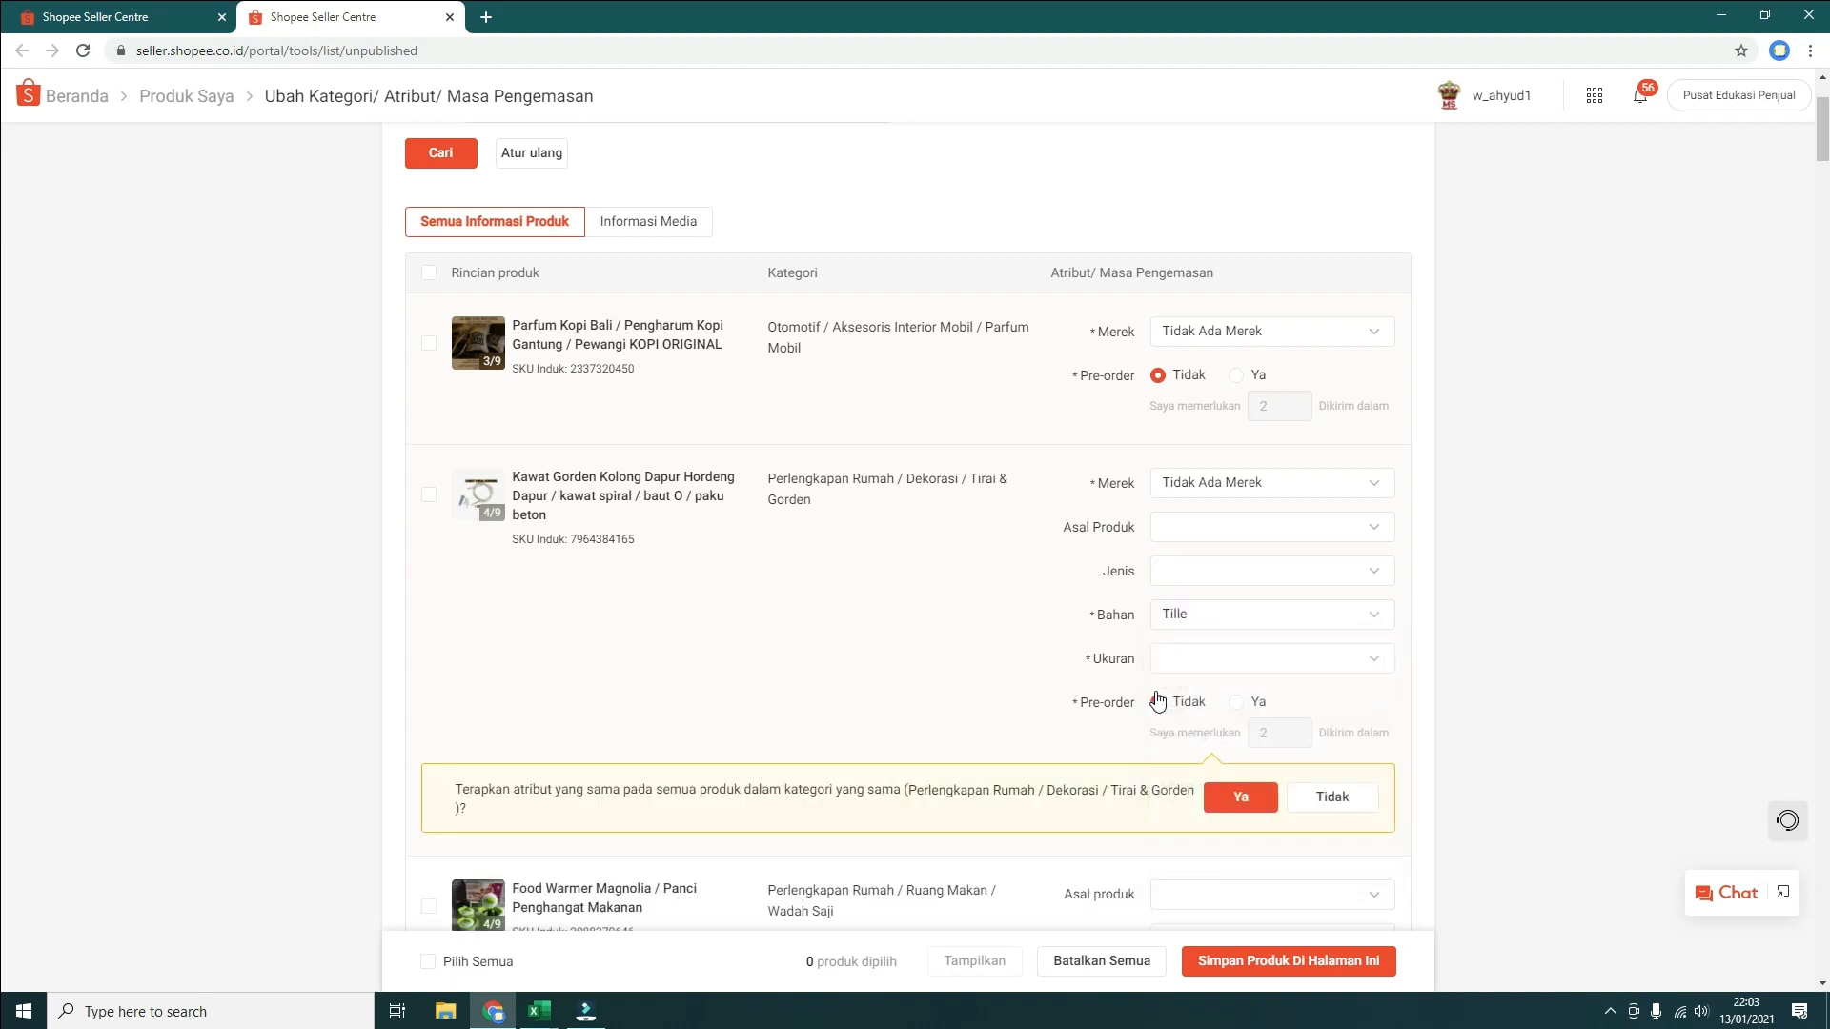
click(1245, 806)
click(1212, 669)
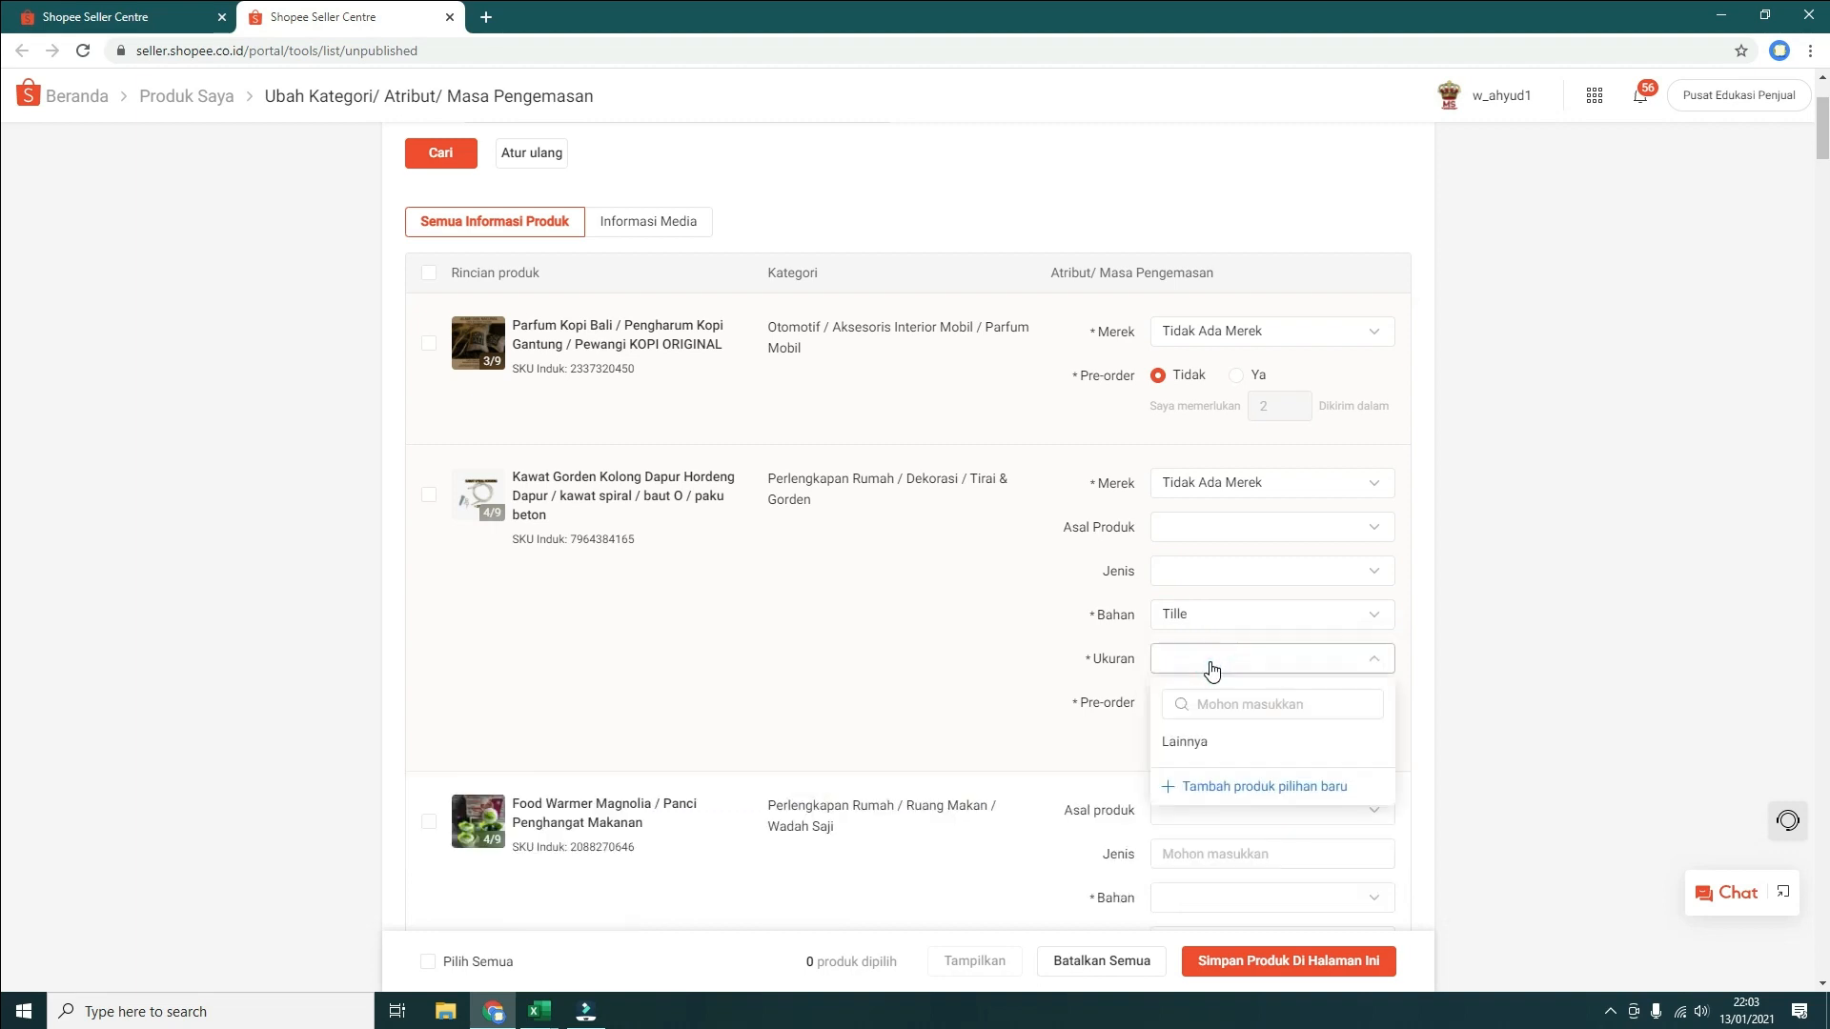
click(1186, 742)
click(1240, 806)
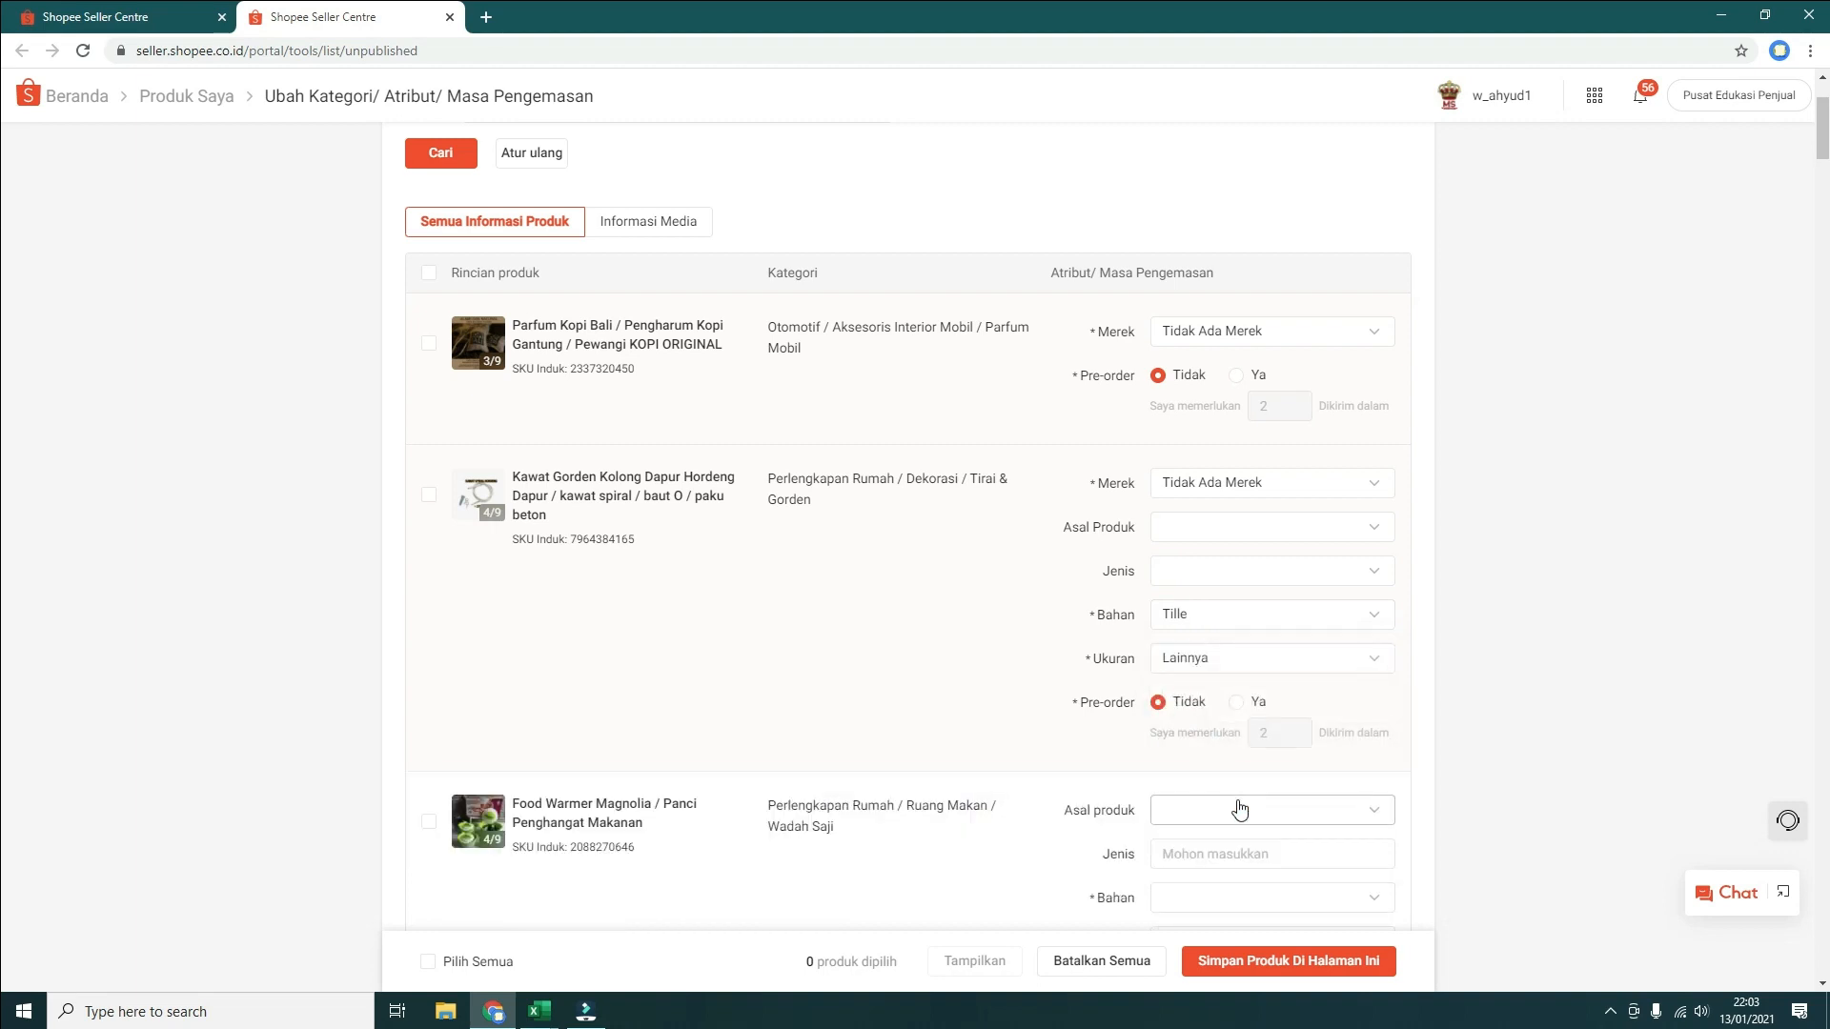
Set the Food Warmer Magnolia product's Bahan to Plastik and apply it to all products in the same category
scroll(1205, 787, down, 1)
click(1203, 722)
click(1584, 684)
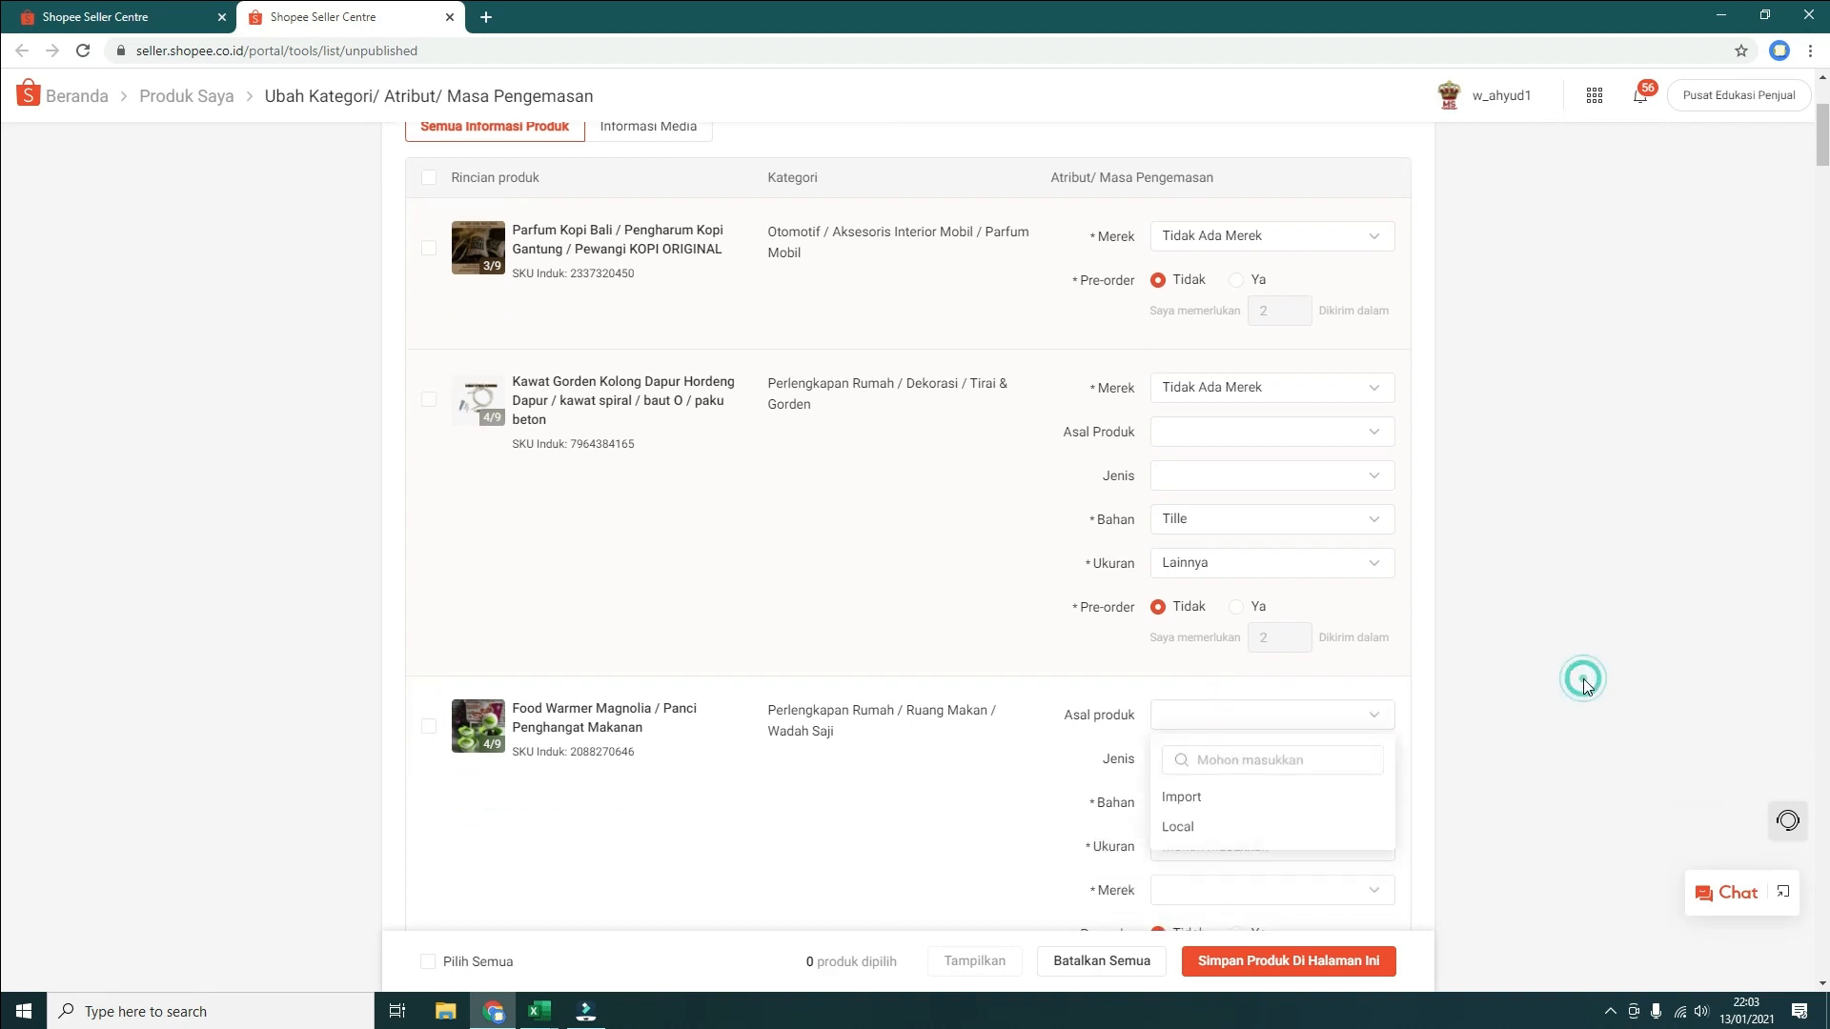
click(1249, 802)
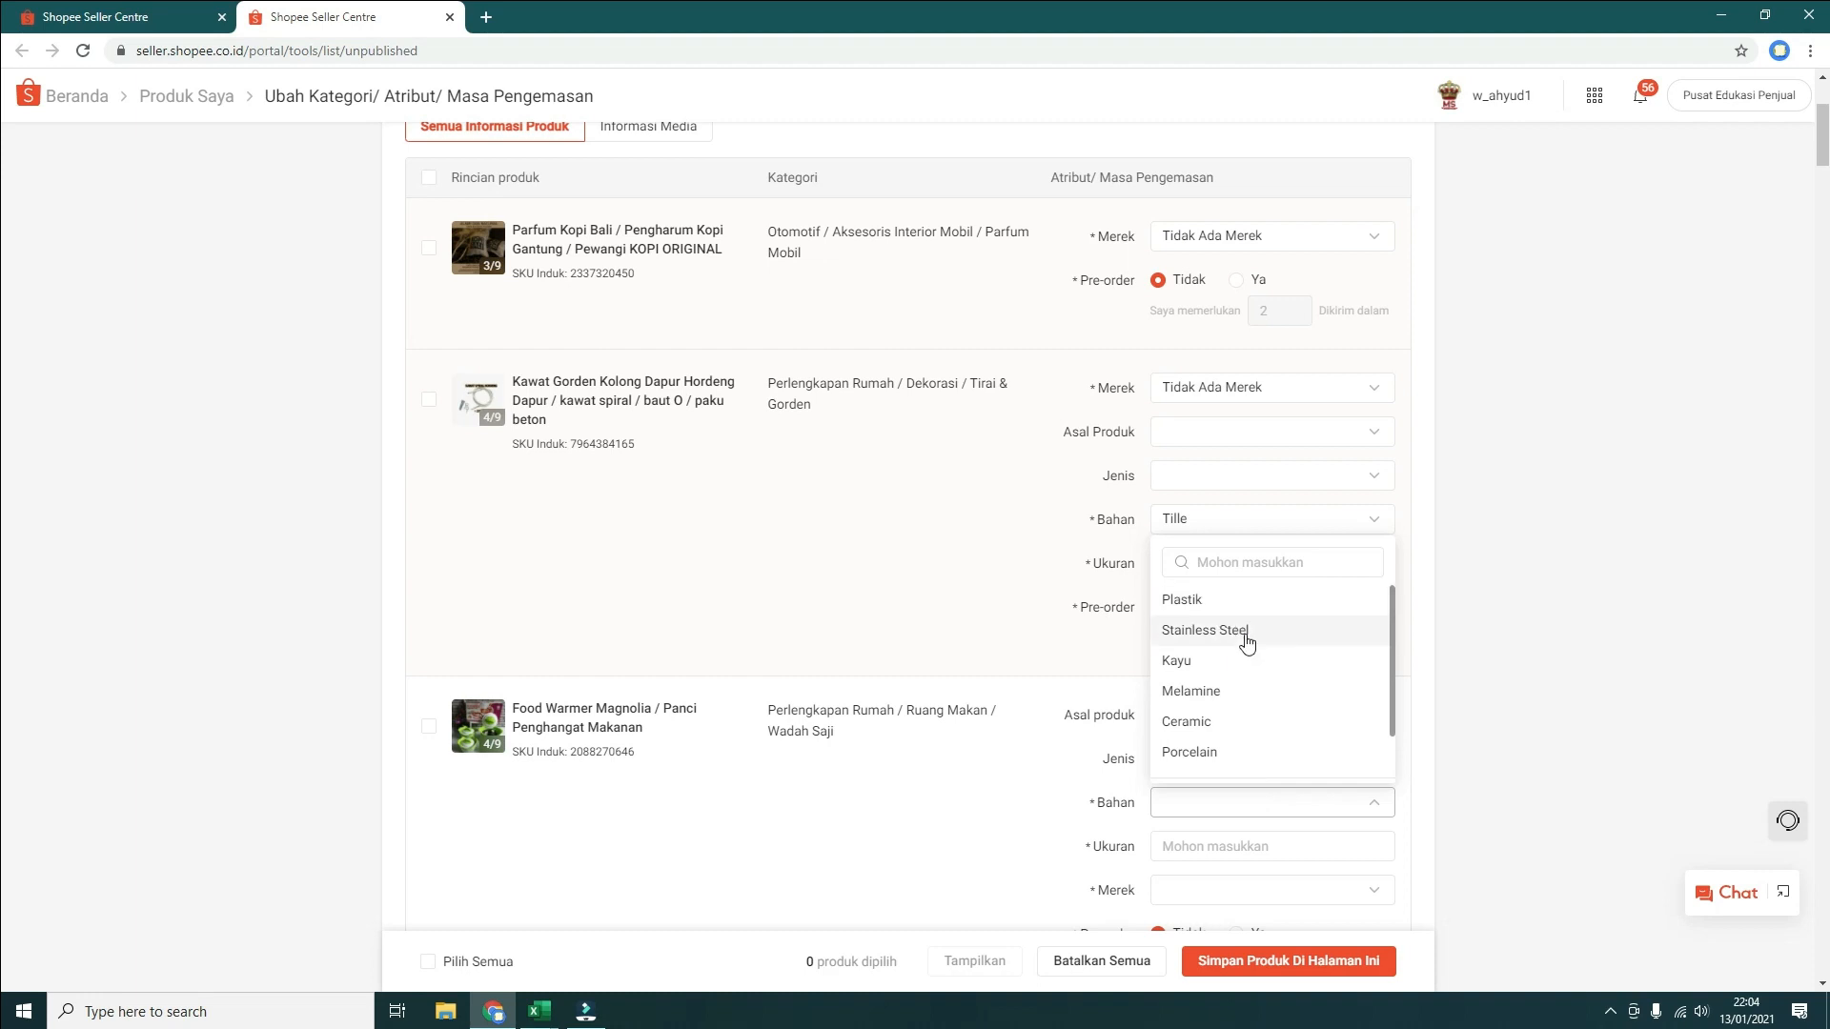
scroll(1244, 648, down, 1)
scroll(1238, 634, up, 1)
click(1234, 600)
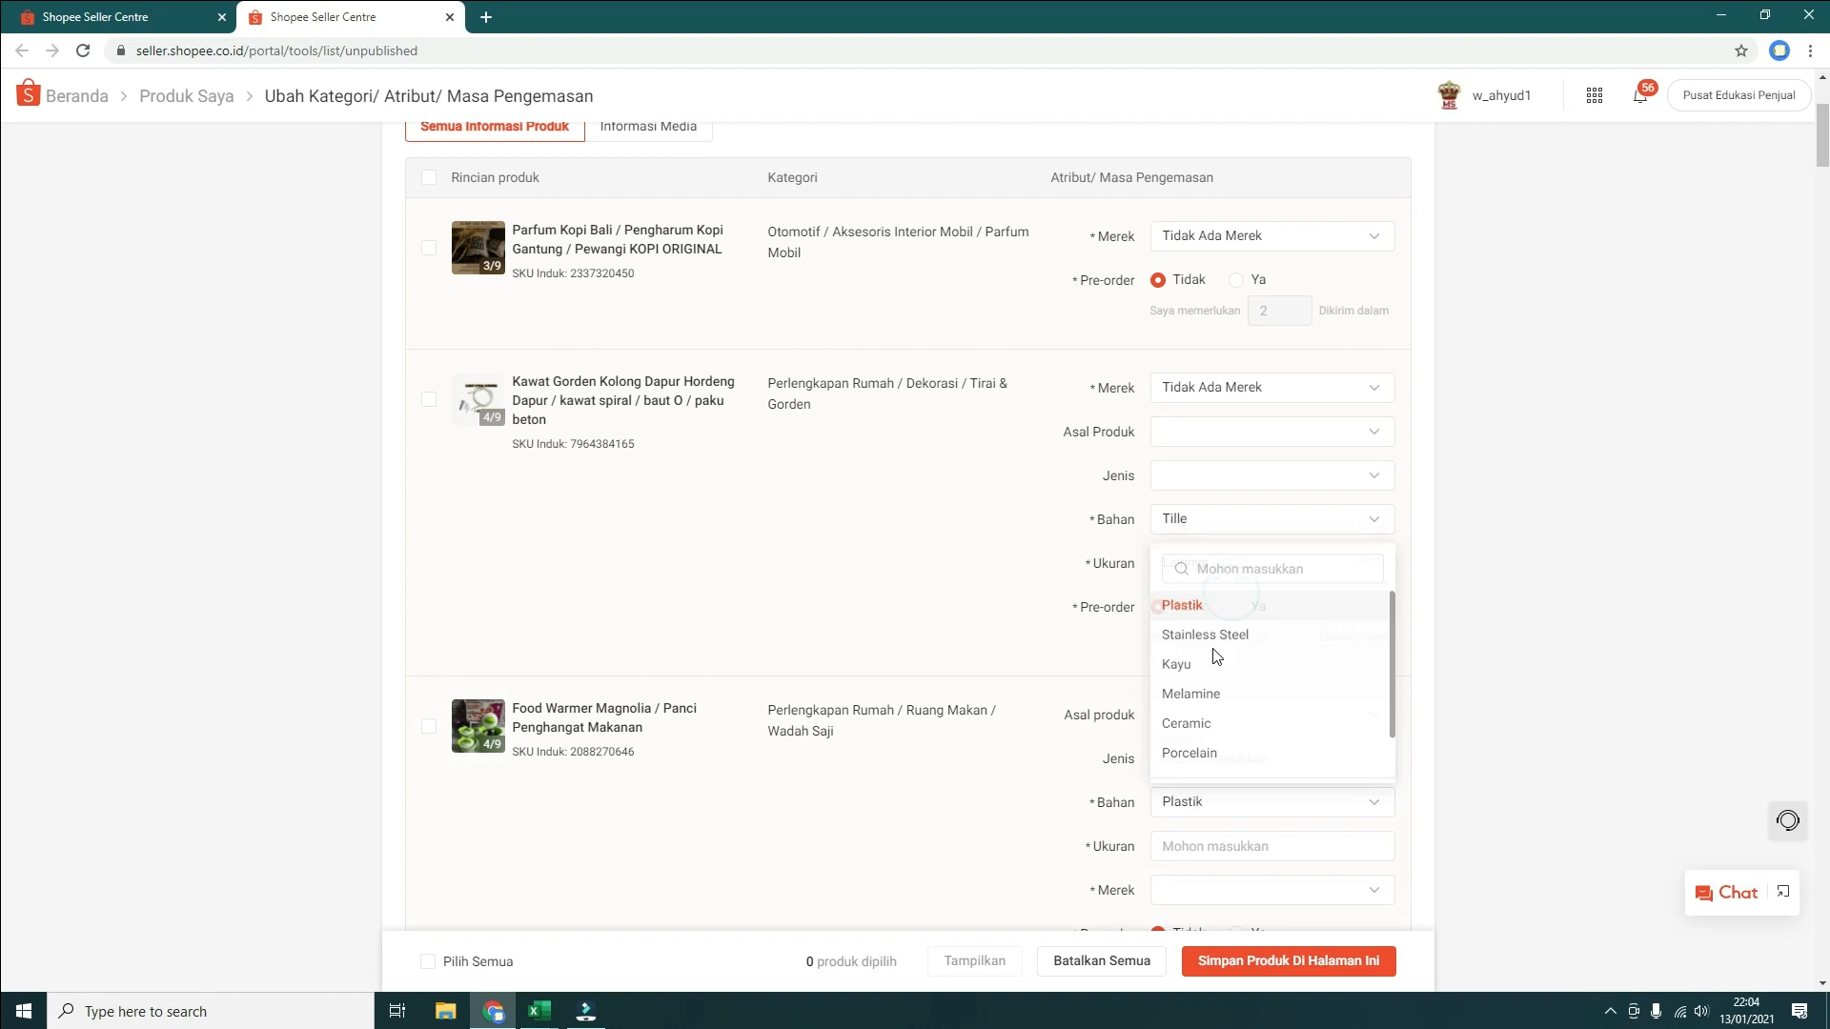
scroll(1249, 789, down, 2)
click(1238, 844)
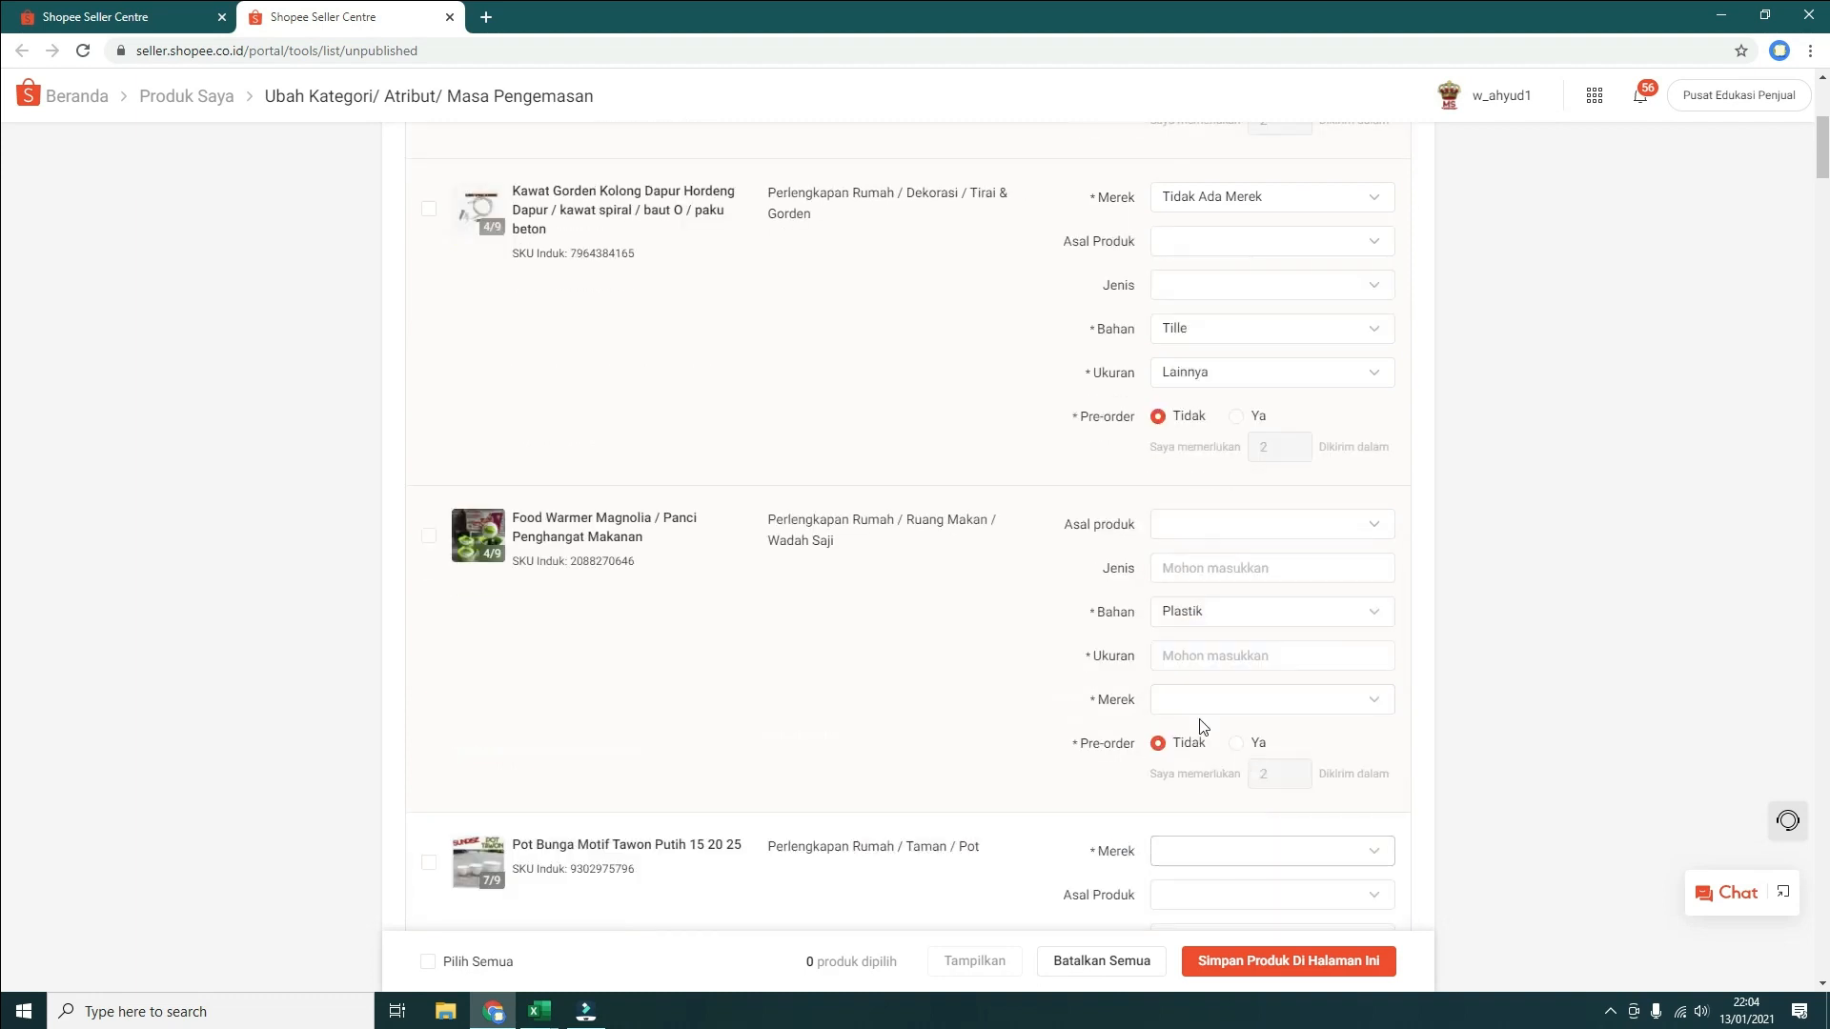
Set the Food Warmer Magnolia product's Merek to Tidak Ada Merek and apply it to all products in the same category
click(1200, 703)
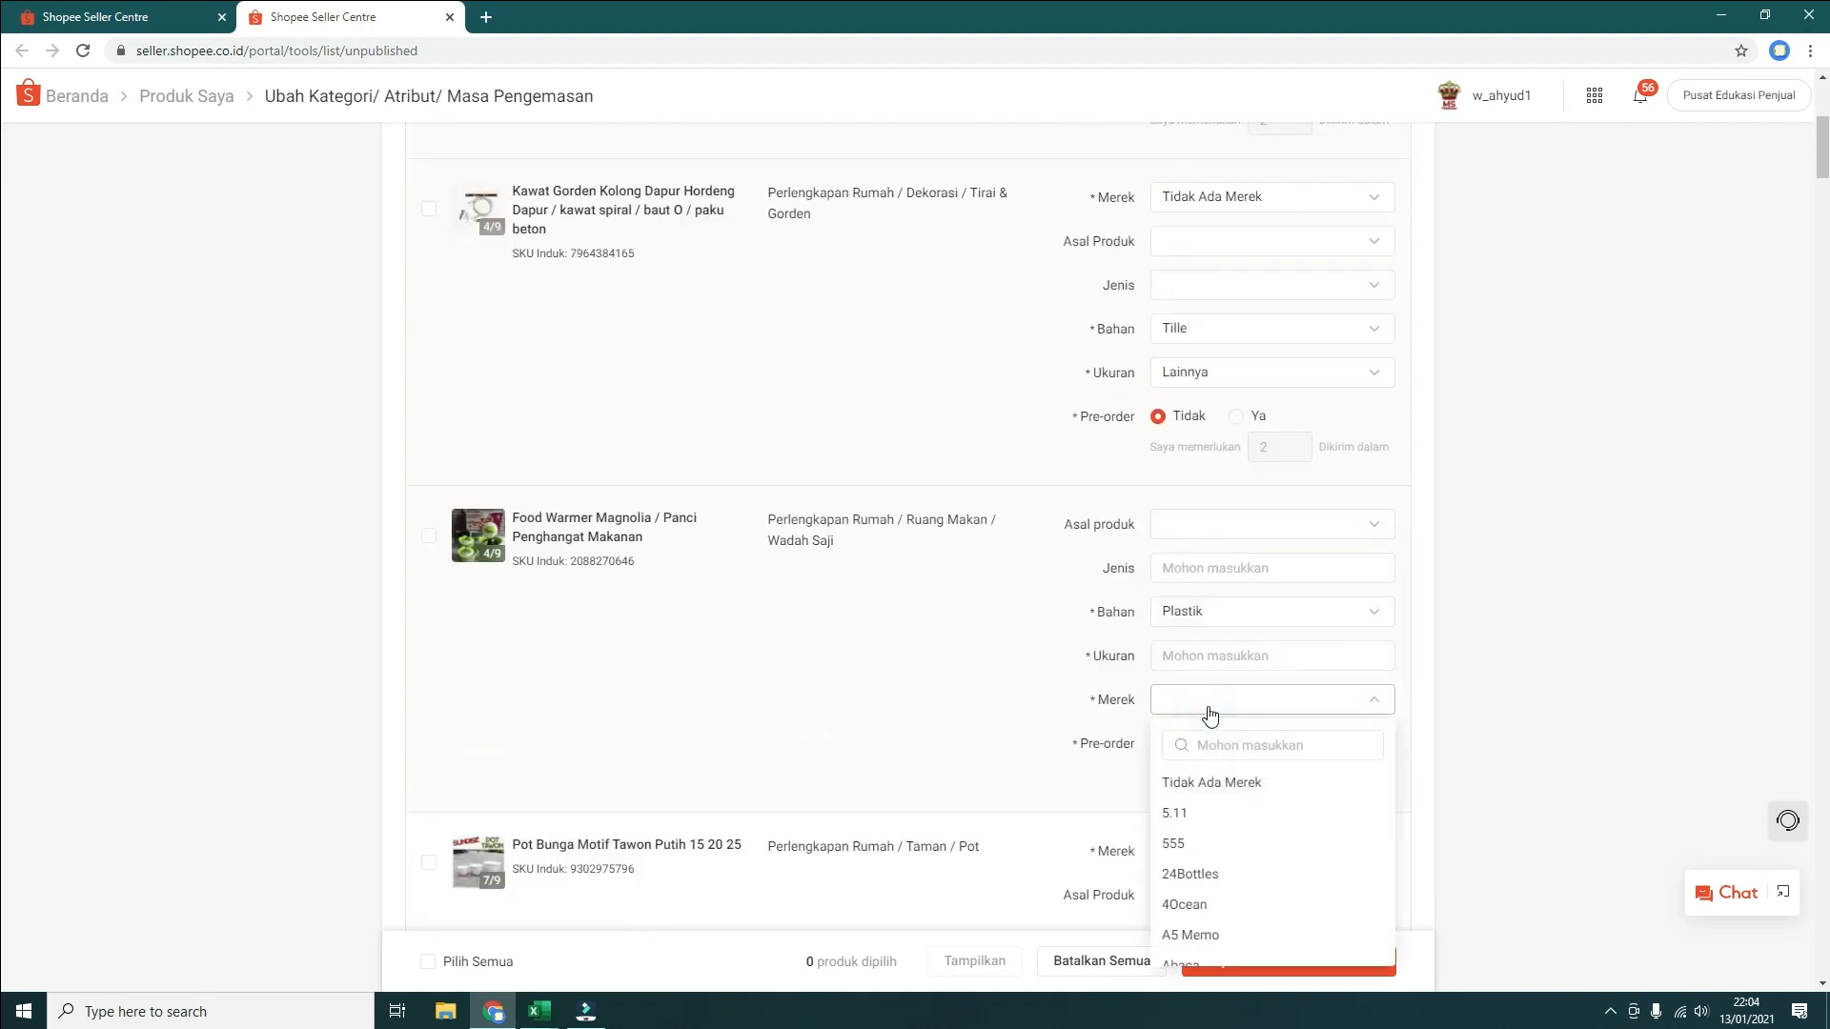
click(1239, 785)
click(1241, 844)
Set the Pot Bunga Motif Tawon product's Merek to Tidak Ada Merek and apply it to all products in the same category
scroll(1306, 762, down, 4)
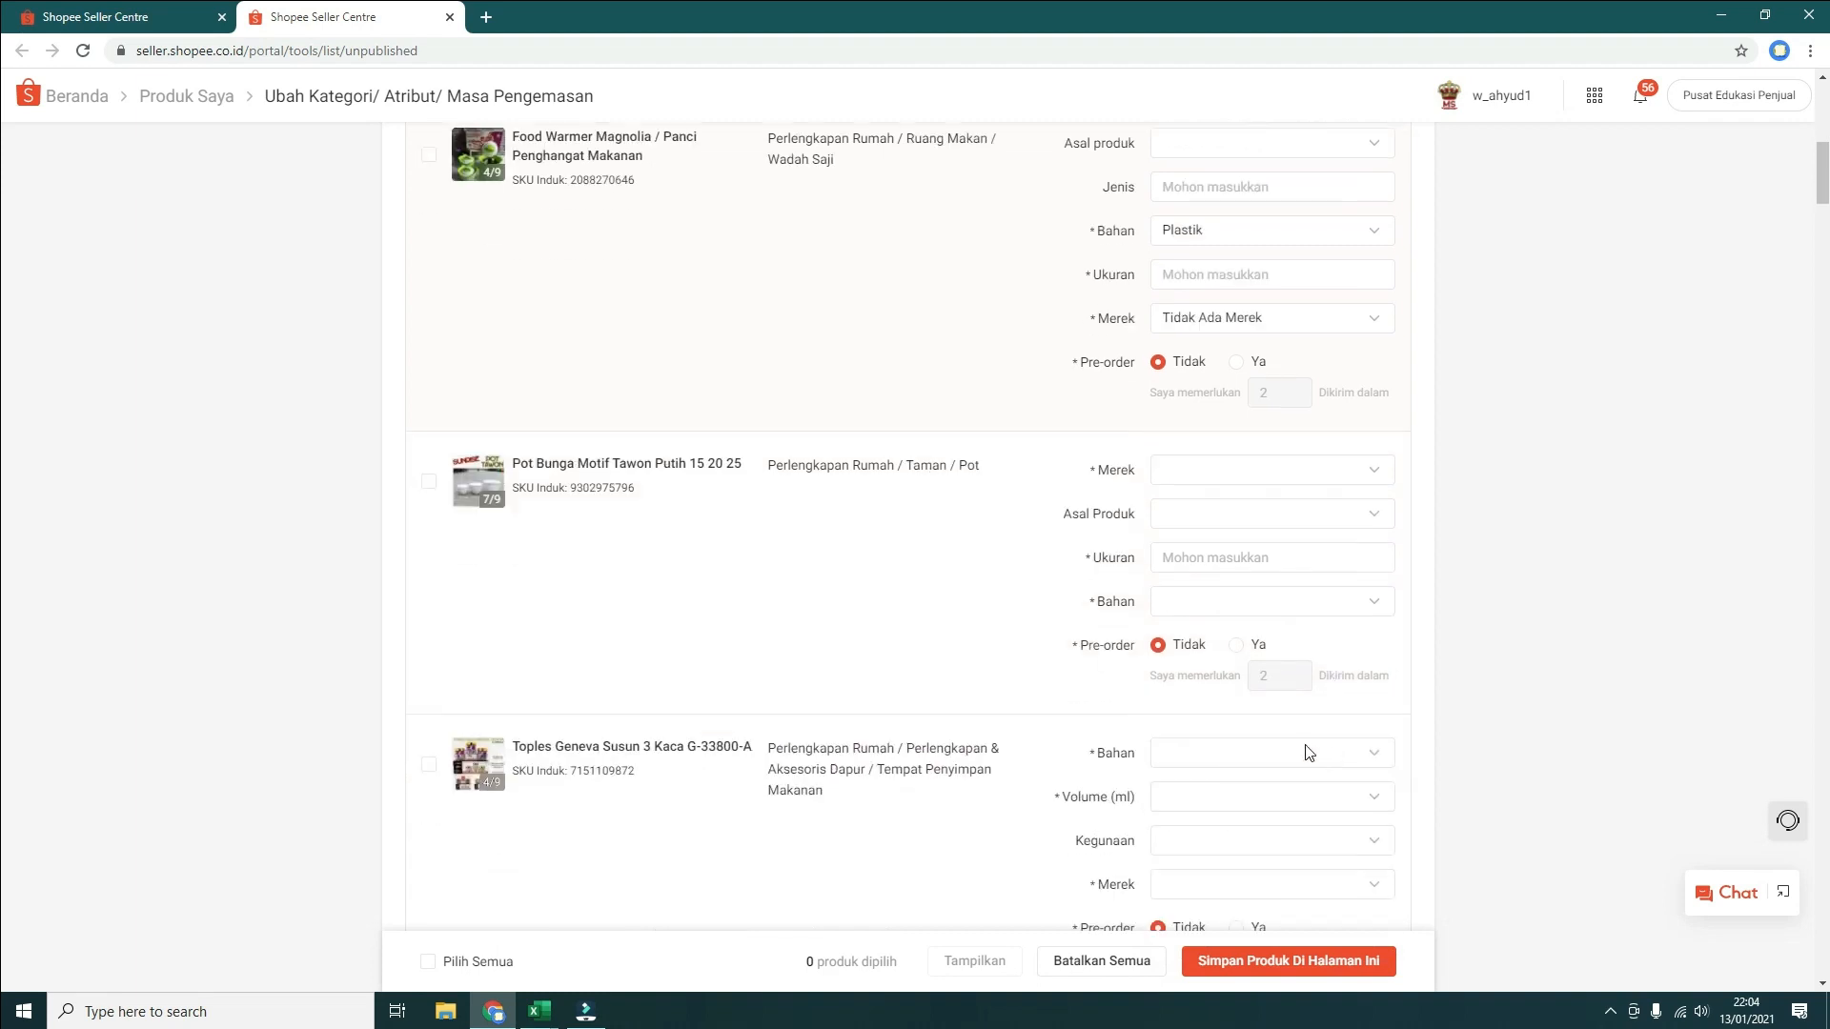
click(1234, 486)
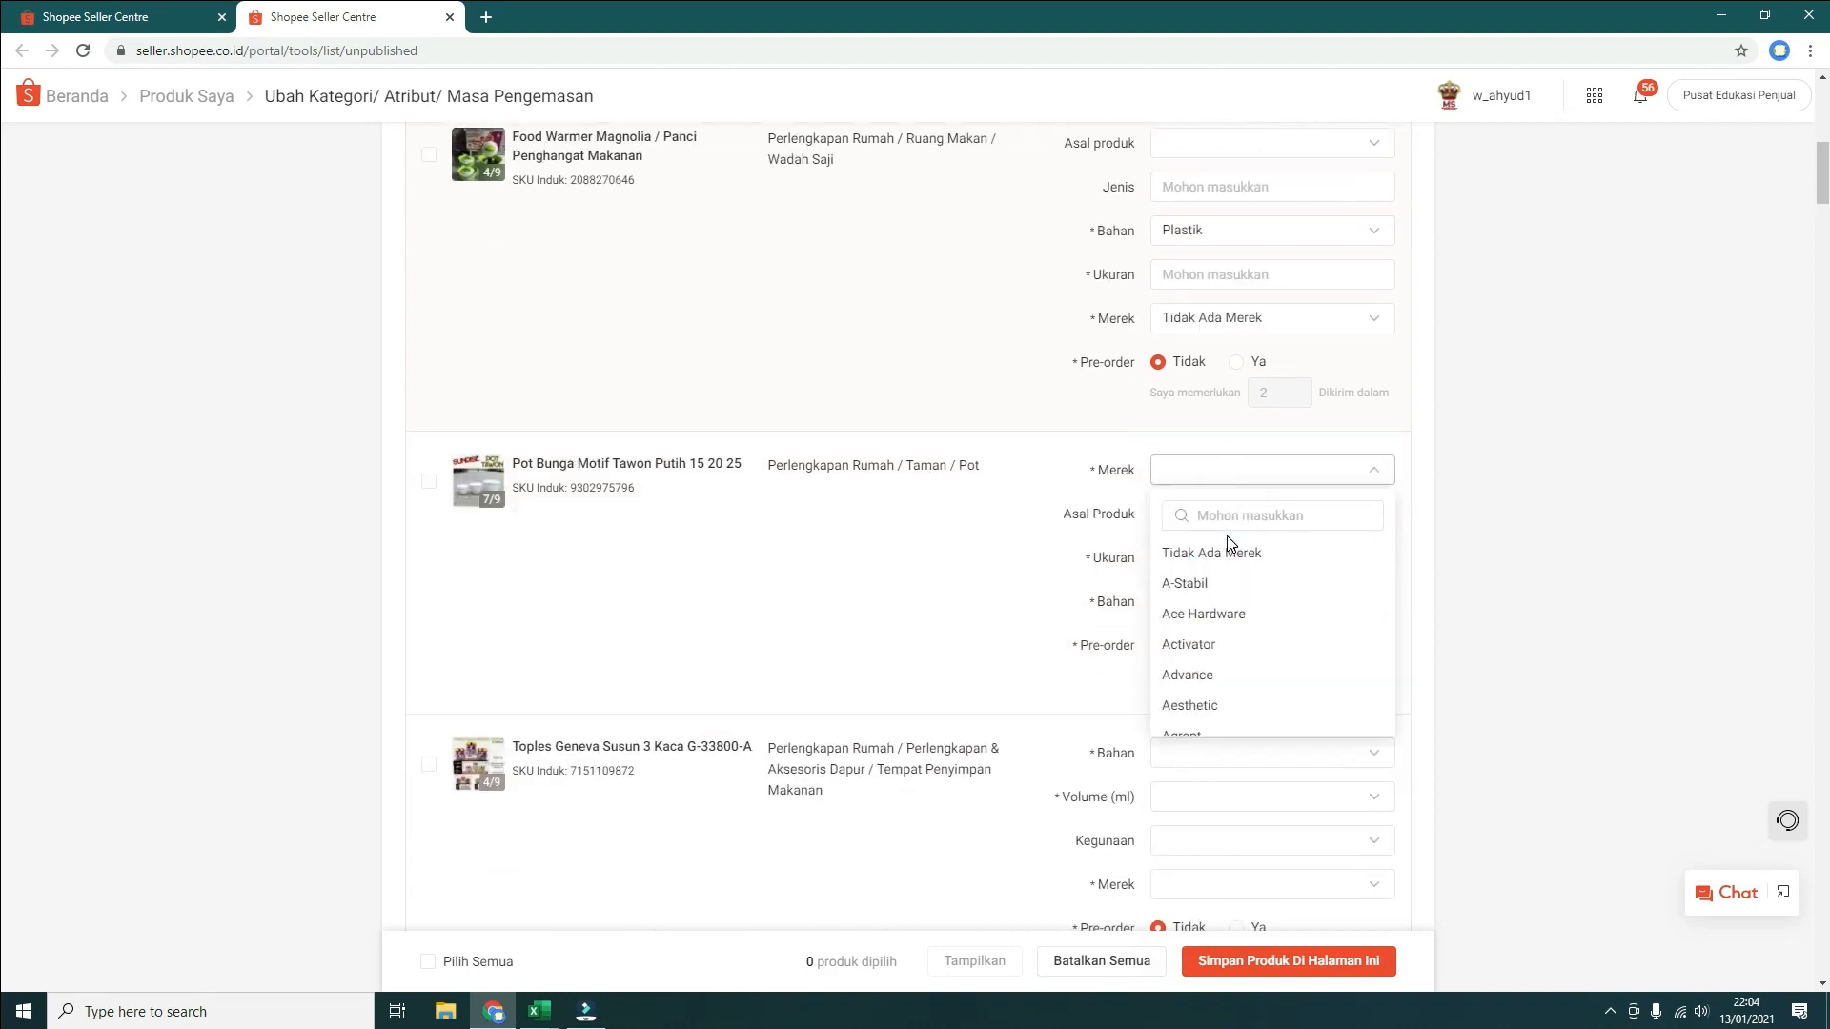
click(1226, 548)
click(1229, 734)
Set the Pot Bunga product's Ukuran to "sesuai deskripsi" and Bahan to Tanah Liat, applying both to all products in the same category
click(1213, 560)
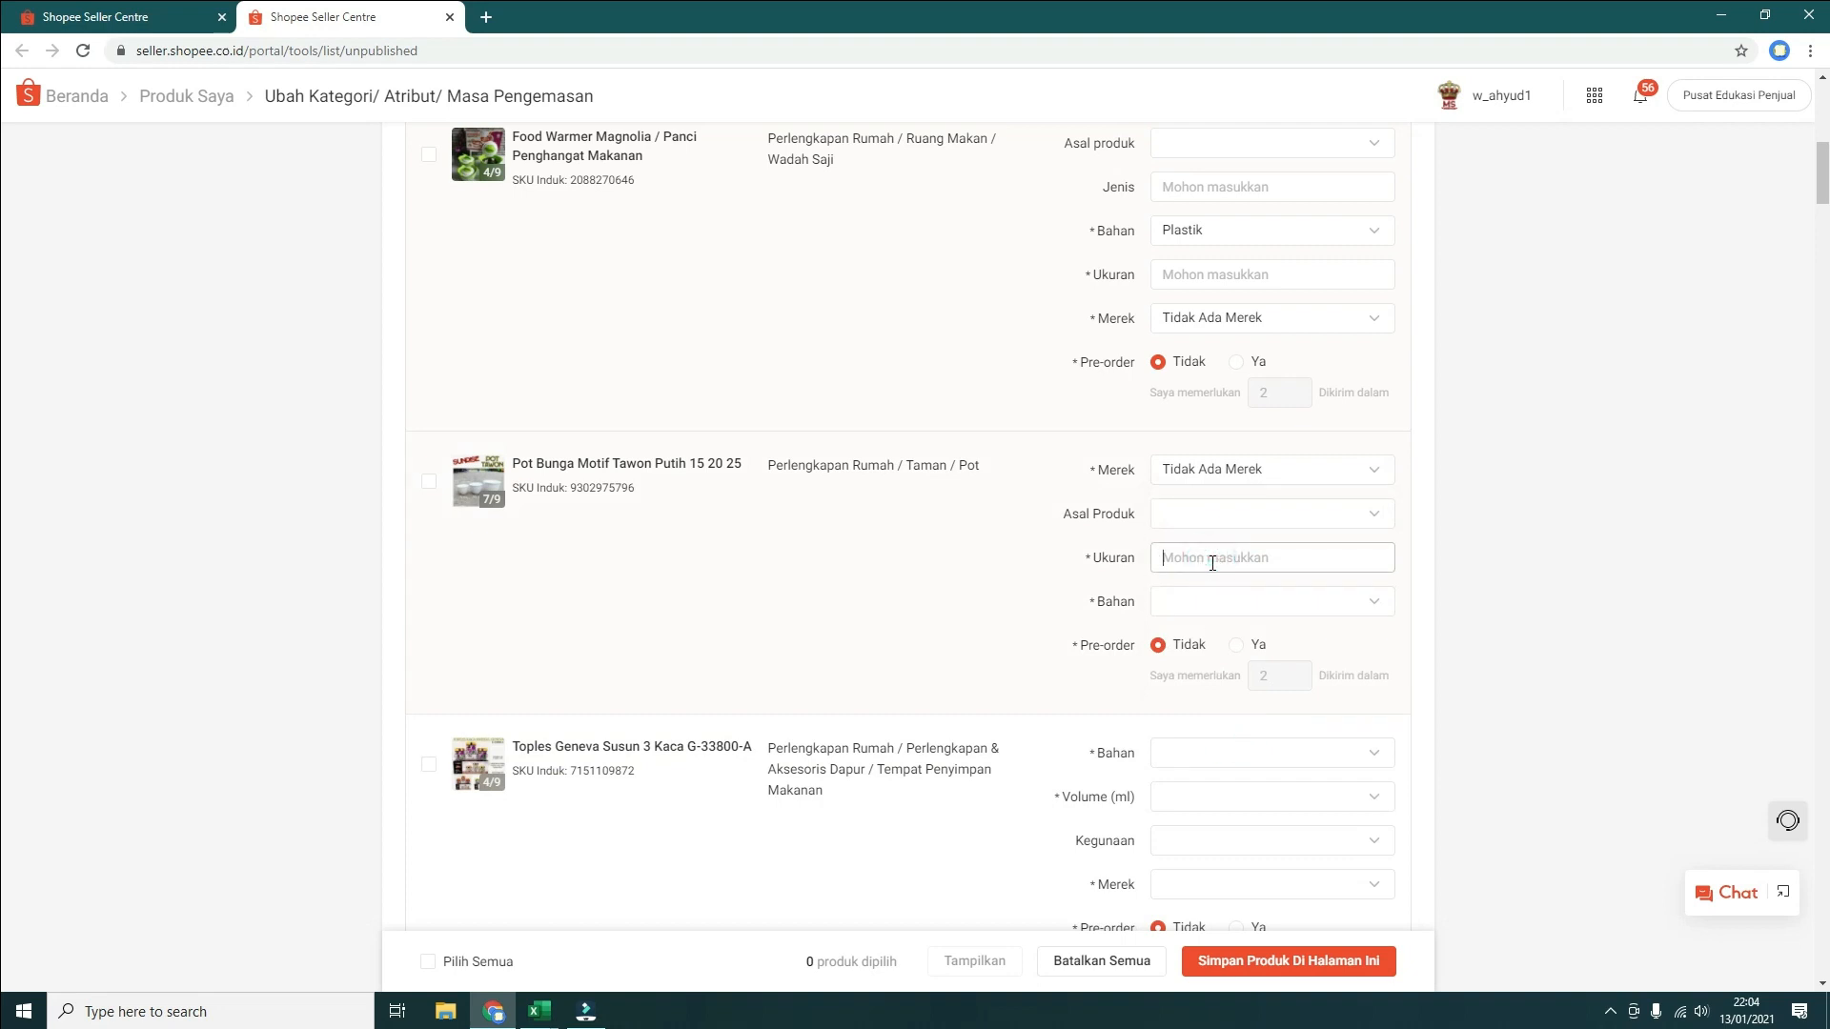
text(sesuai deskripsi)
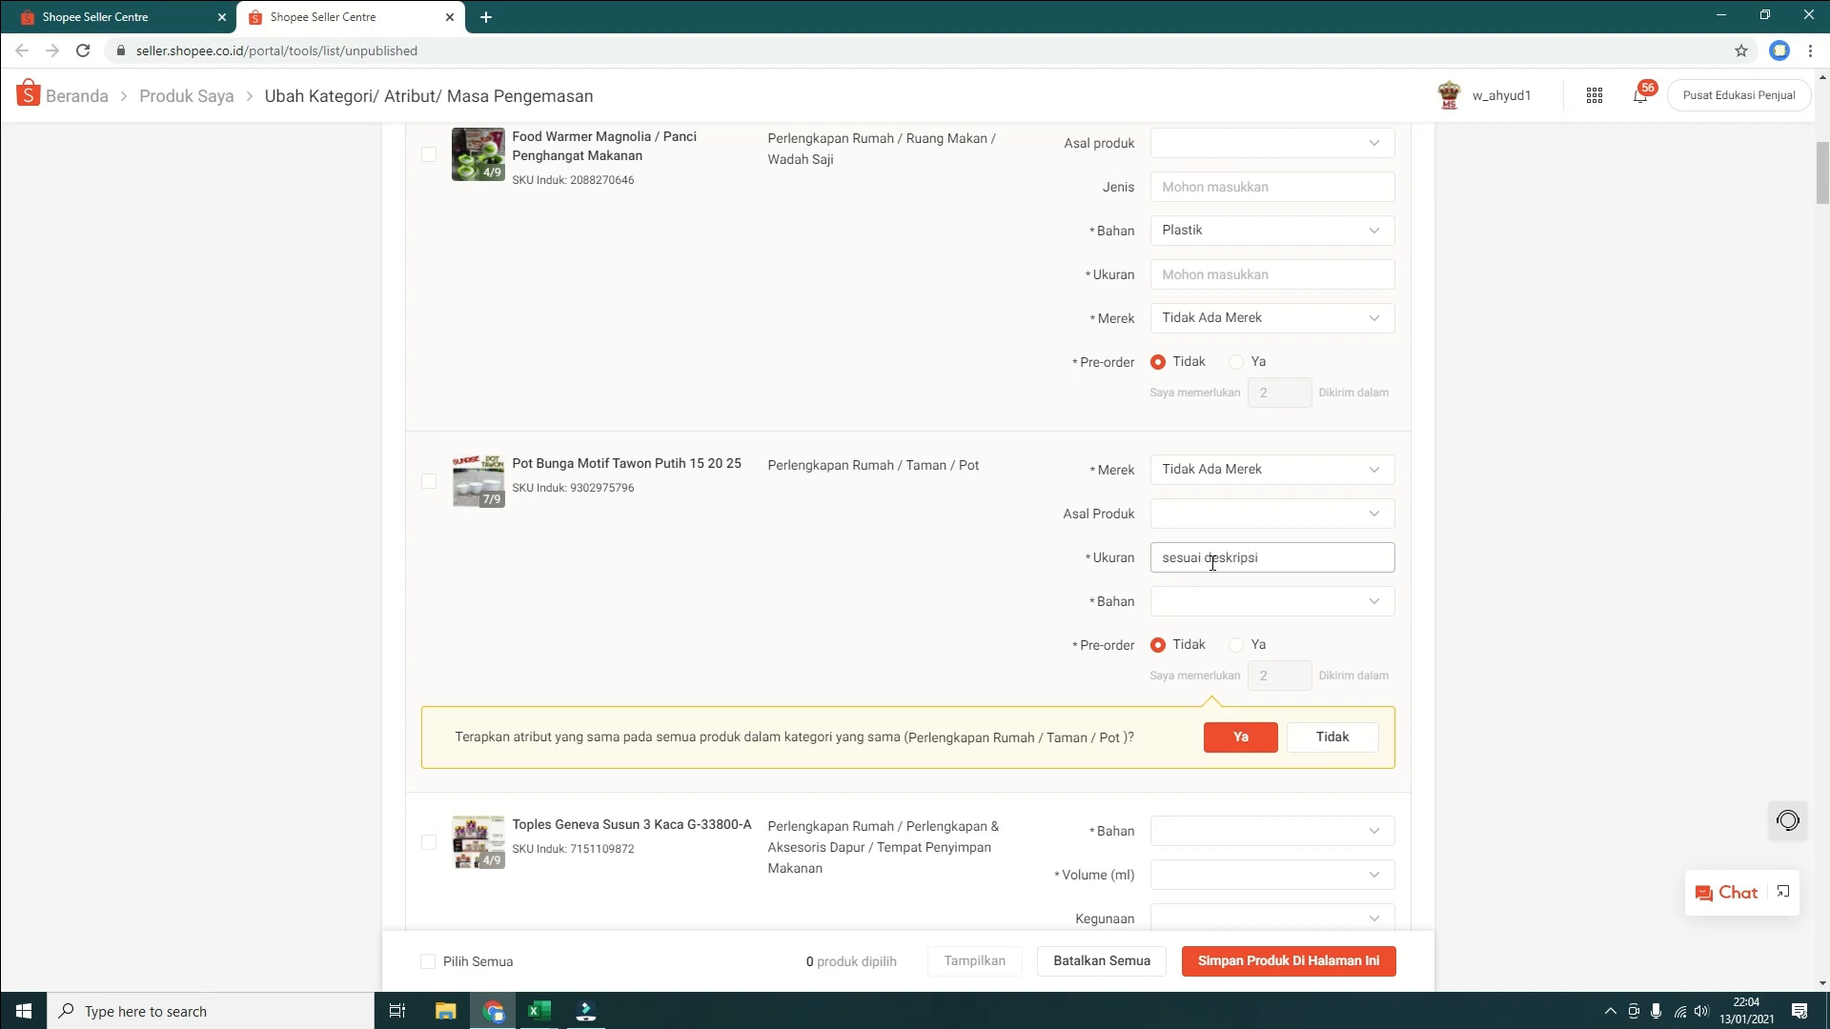
click(1199, 604)
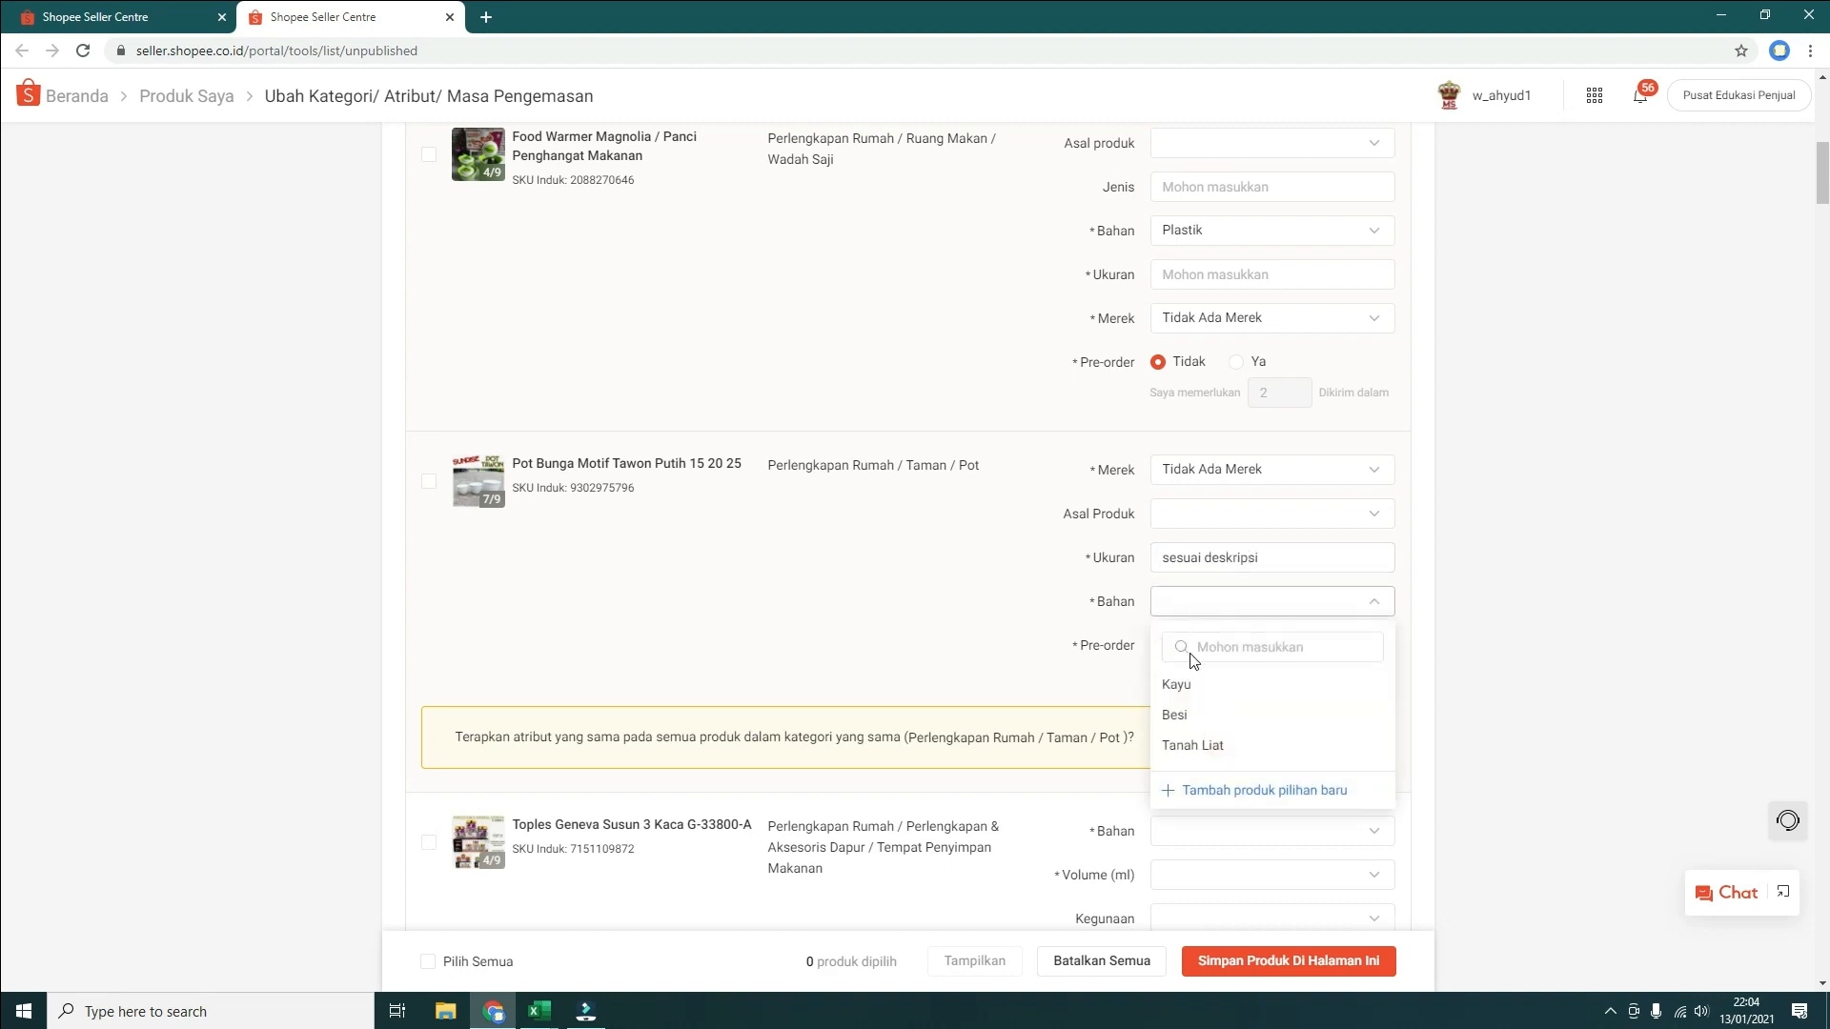
click(1231, 688)
click(1226, 612)
click(1229, 745)
click(1278, 560)
click(1254, 738)
Set the Toples Geneva Susun 3 product's Bahan to Plastik, Volume to 700 ml and Merek to Tidak Ada Merek
scroll(1244, 705, down, 2)
click(1215, 564)
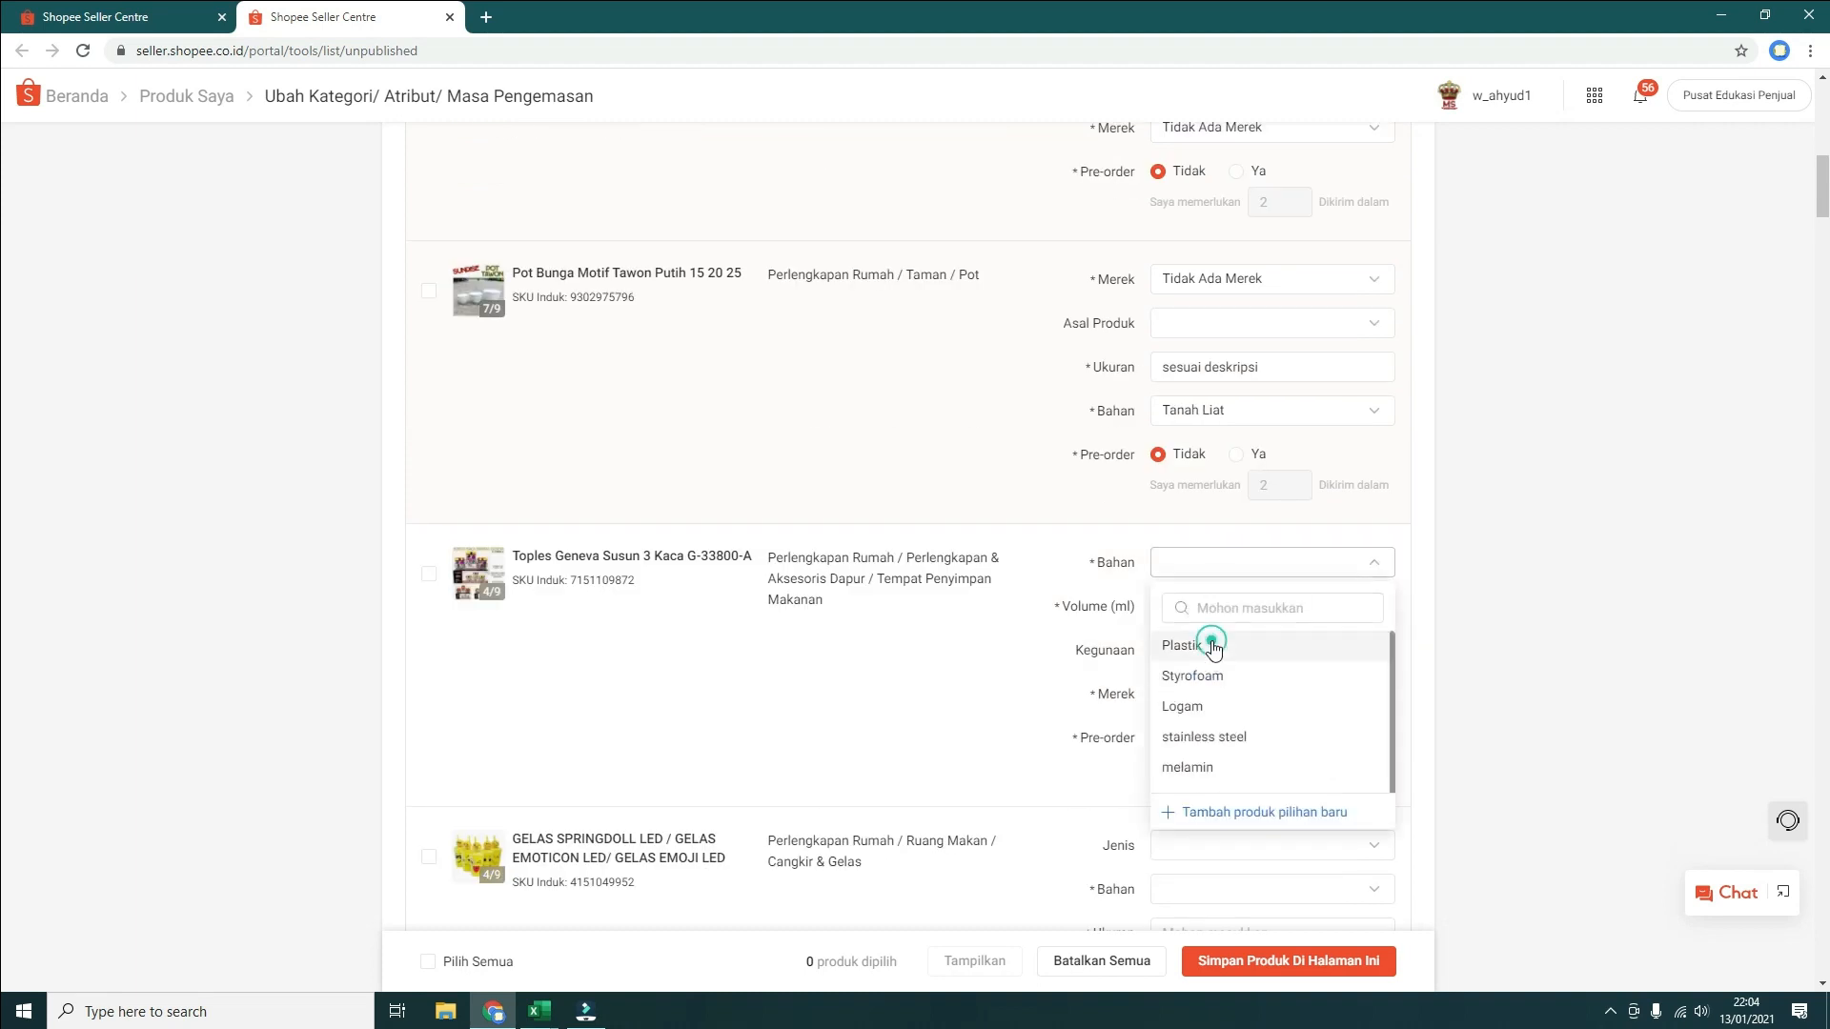
click(1213, 644)
click(1225, 607)
click(1227, 720)
click(1233, 833)
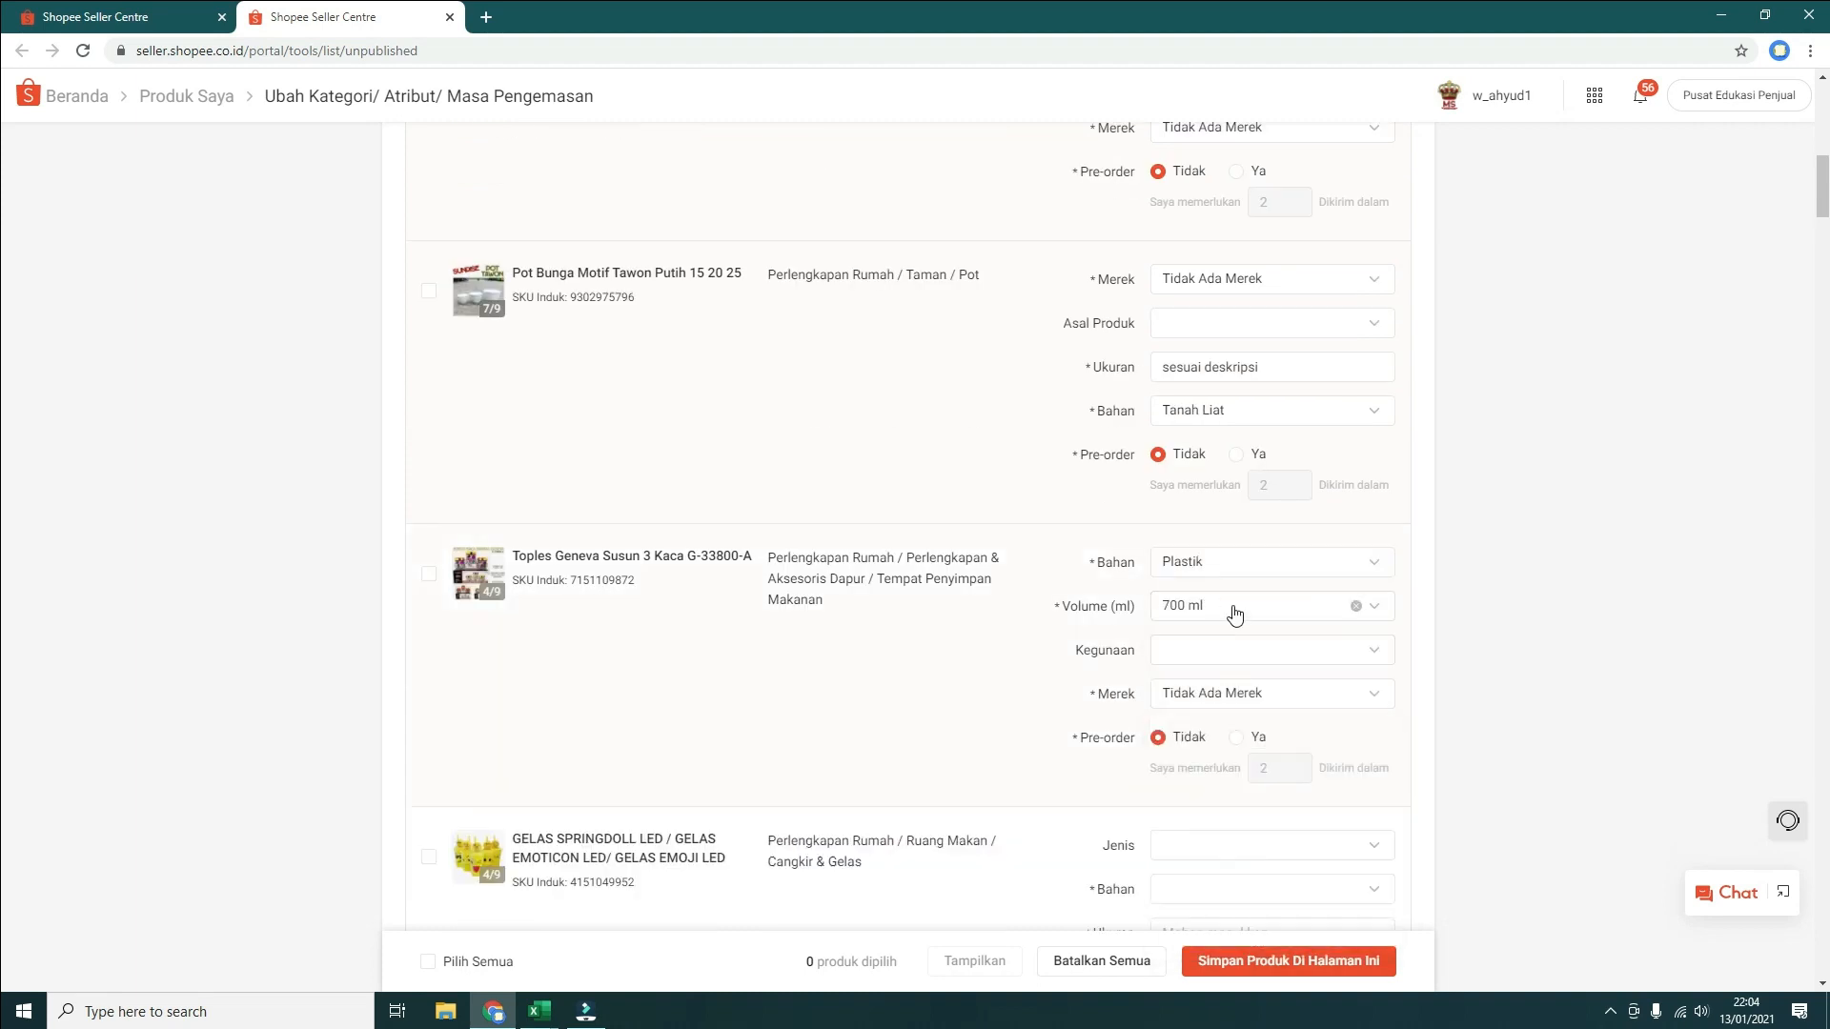
Change the Toples Geneva Susun 3 product's Volume to lainnya
click(1233, 613)
scroll(1235, 819, down, 1)
click(1235, 848)
text(lainnya)
click(1344, 856)
Set the Gelas Springdoll LED product's Bahan to Plastik and apply it to all products in the same category
scroll(1292, 751, down, 2)
click(1282, 699)
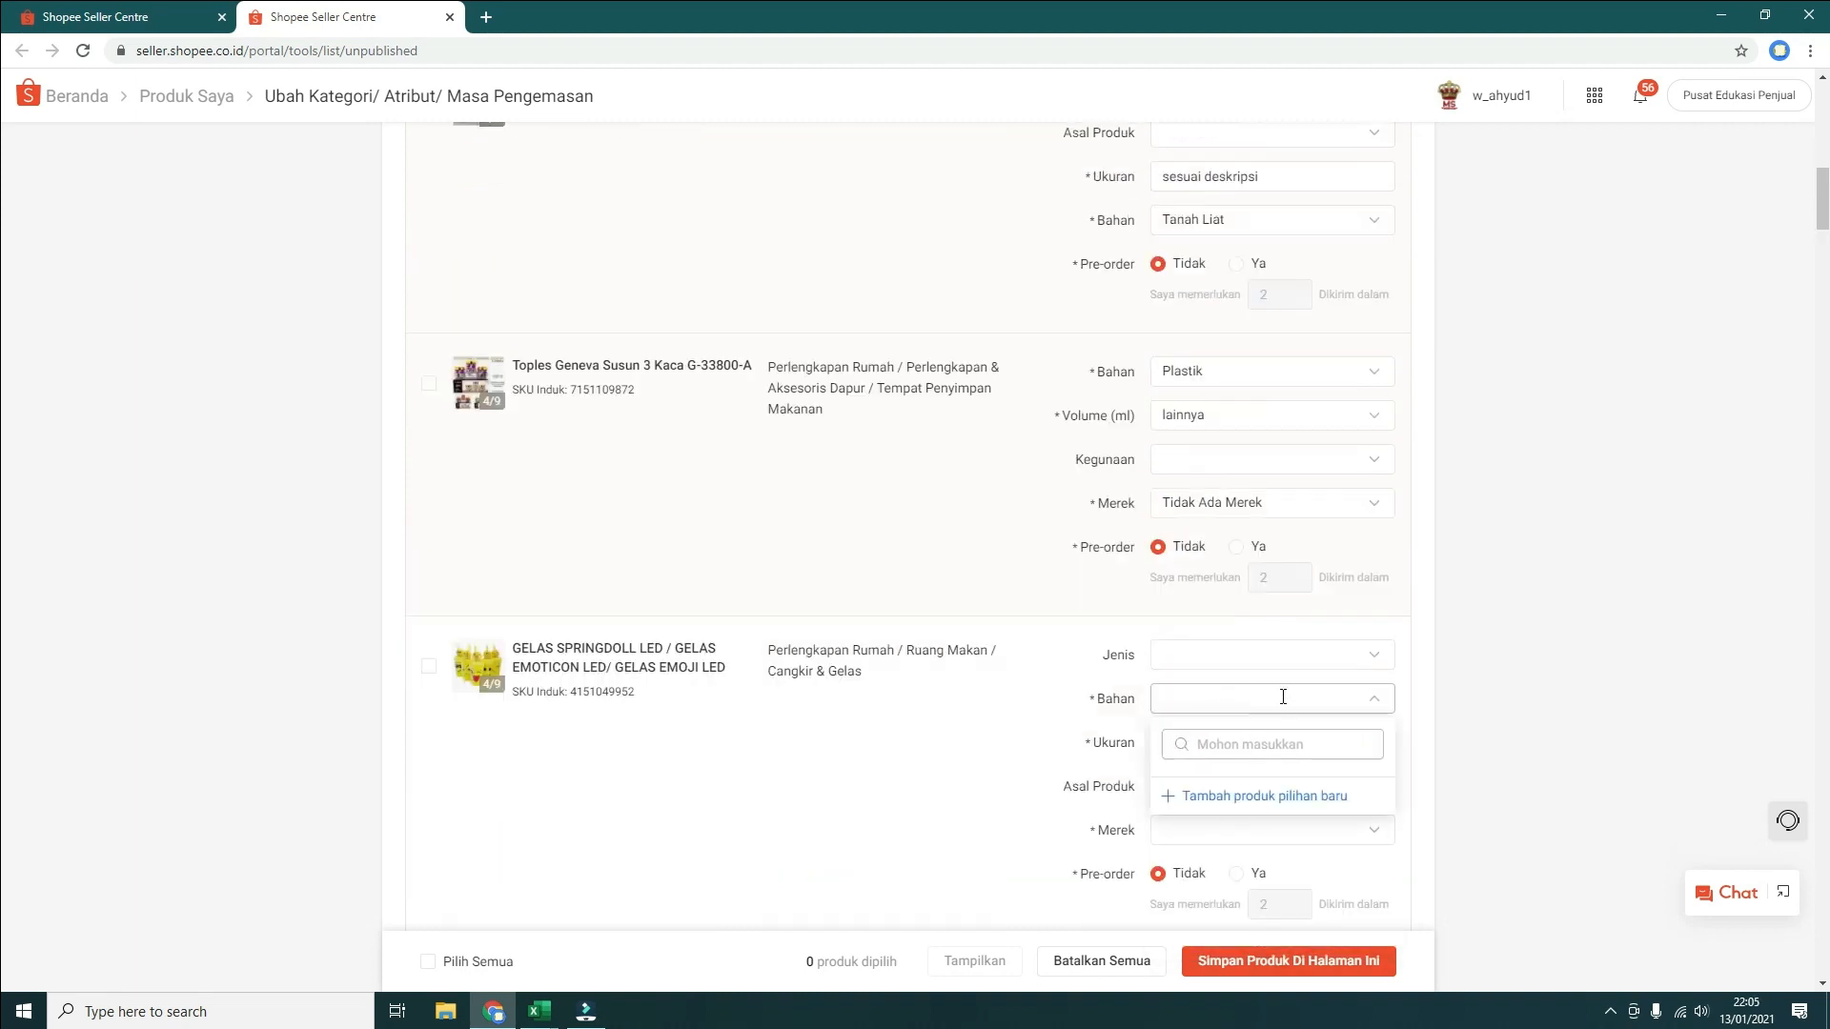
click(1241, 822)
scroll(1241, 763, down, 3)
click(1243, 679)
Set the Gelas Springdoll LED product's Ukuran to "sesuai deskripsi" and its Merek to Tidak Ada Merek
click(1216, 457)
text(sesuai deskripsi)
click(1239, 545)
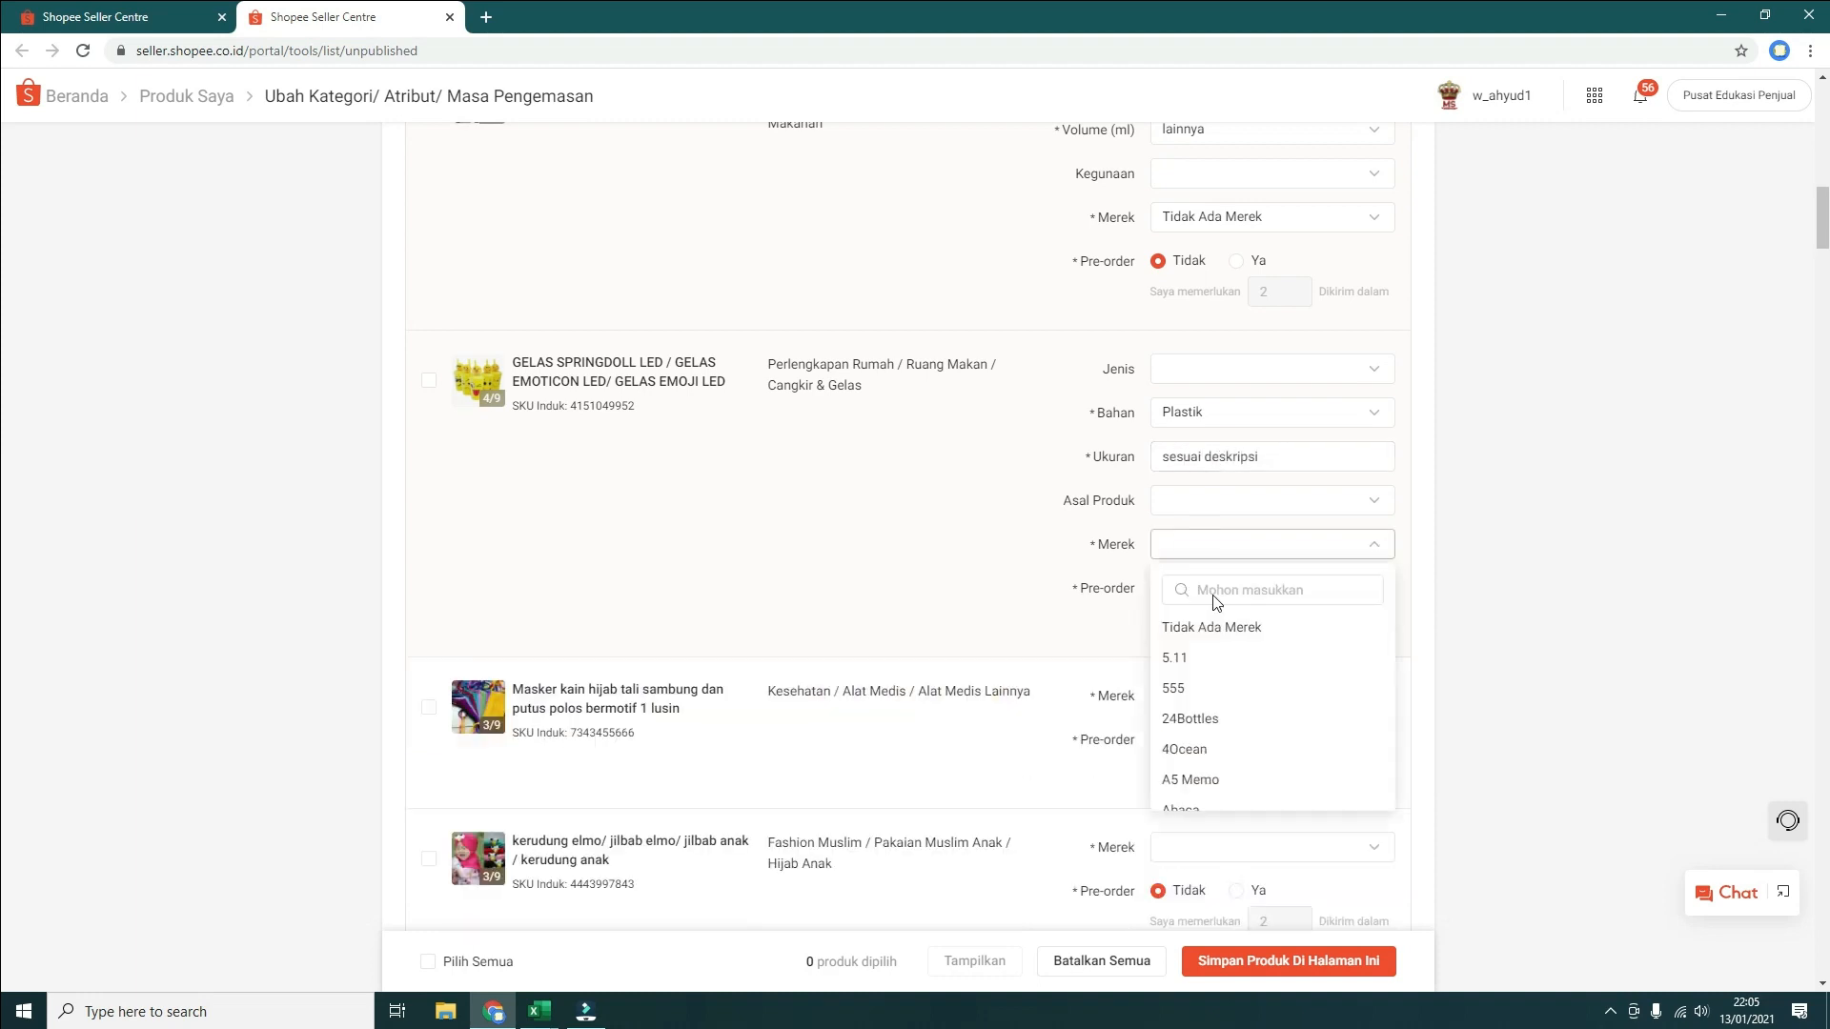
click(1210, 625)
Set the Merek of the Masker kain hijab and kerudung elmo products to Tidak Ada Merek
scroll(1215, 476, down, 3)
click(1213, 419)
click(1225, 491)
click(1223, 562)
click(1226, 642)
click(1239, 705)
Set the Wallpaper Dinding Stiker Segitiga Pink product's Merek to Tidak Ada Merek and Ukuran to Lainnya, applying both to the same category
scroll(1229, 657, down, 2)
click(1198, 524)
click(1214, 605)
click(1240, 800)
scroll(1237, 667, down, 3)
click(1218, 369)
click(1203, 450)
click(1235, 501)
Fill in a required attribute of the next incomplete product and set the Masker Earloop 3Ply product's Merek to Tidak Ada Merek
scroll(1148, 523, down, 8)
click(1244, 369)
click(1234, 524)
click(1239, 644)
scroll(1191, 433, down, 7)
click(1226, 310)
click(1238, 391)
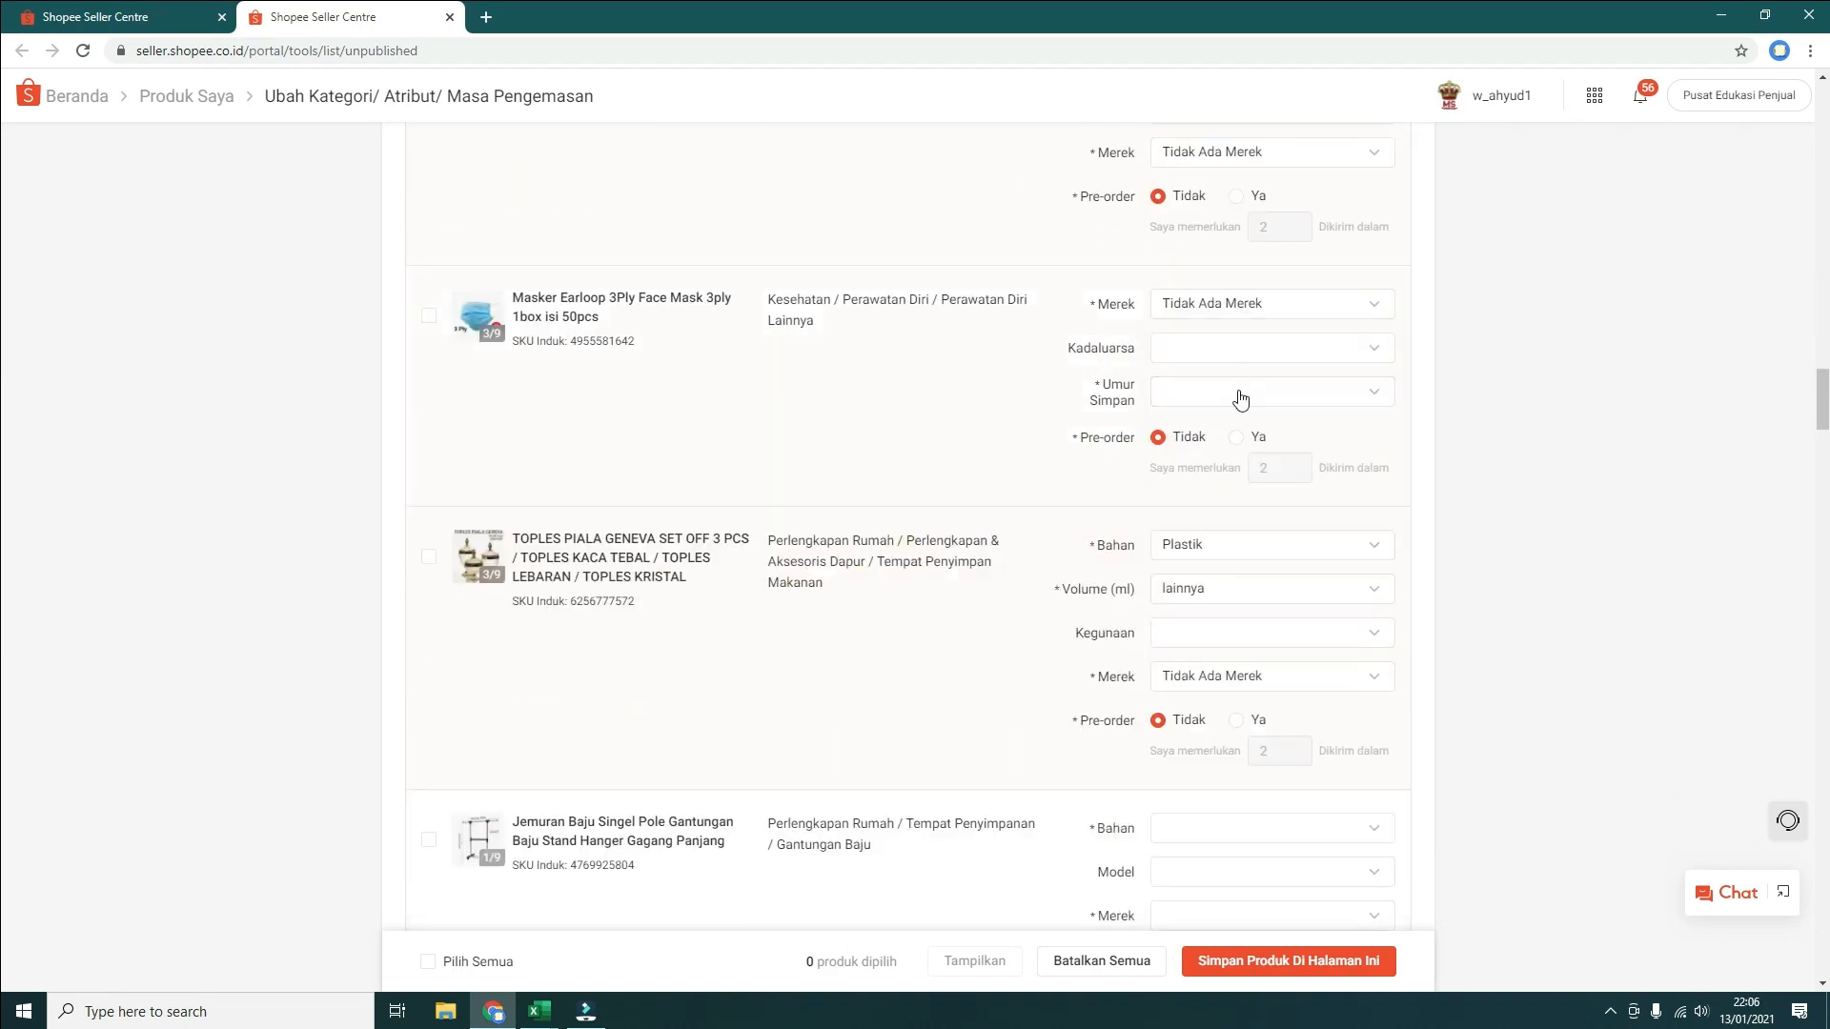
Set the Jemuran Baju Singel Pole product's Bahan to Plastik and Merek to Tidak Ada Merek, applying both to the same category
scroll(1200, 448, down, 4)
click(1207, 458)
click(1206, 531)
click(1241, 678)
click(1225, 544)
click(1223, 617)
click(1240, 677)
Fill in the required attributes of the next incomplete product, entering "sesuai deskripsi" as its free-text value
scroll(1196, 583, down, 12)
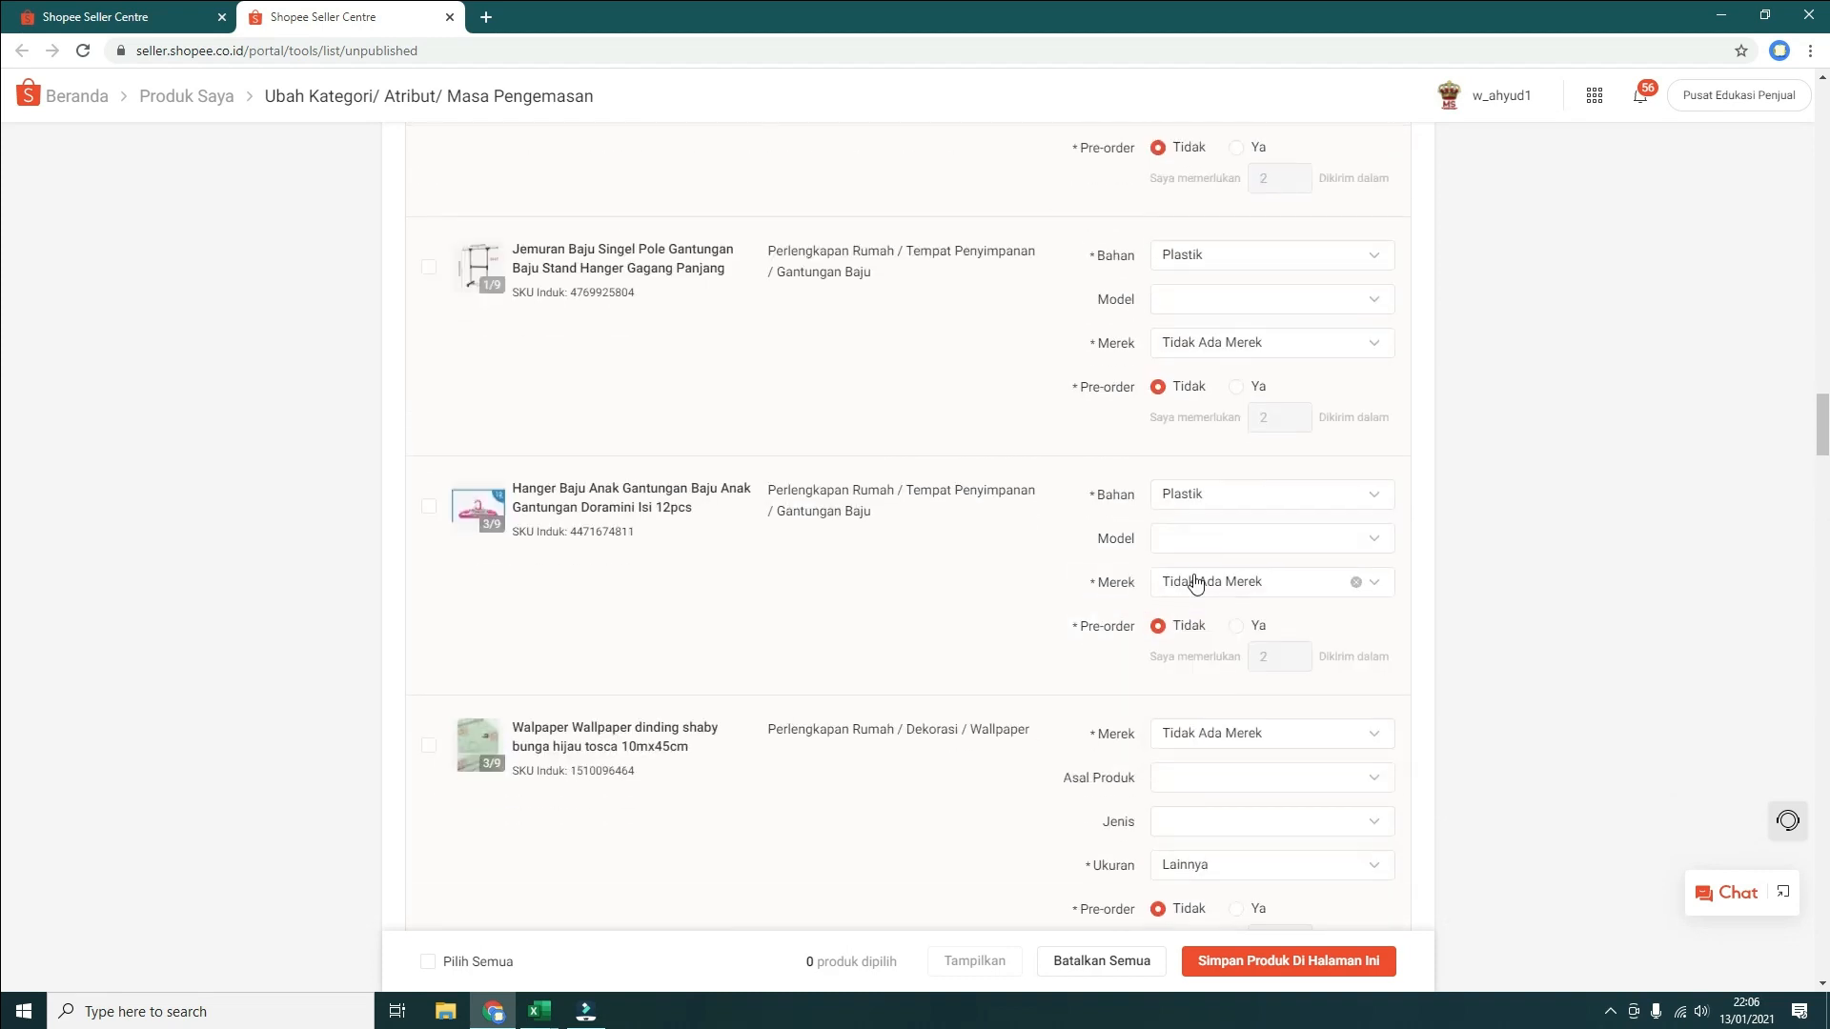
click(1210, 393)
click(1192, 480)
click(1203, 593)
click(1240, 703)
click(1200, 523)
text(sesuai deskripso)
key(BackSpace)
key(BackSpace)
text(si)
click(1221, 567)
click(1211, 645)
Choose values for the missing required attributes of the following incomplete products in the list and apply them to the same categories
scroll(1229, 653, down, 2)
scroll(1228, 610, down, 4)
click(1226, 568)
click(1268, 713)
scroll(1227, 572, down, 12)
click(1213, 349)
click(1215, 423)
click(1237, 612)
scroll(1225, 476, down, 5)
click(1228, 438)
click(1215, 512)
scroll(1303, 539, down, 3)
click(1268, 580)
click(1220, 657)
click(1238, 670)
click(1181, 784)
Set the Set Sarung Bantal Dan Sarung Guling product's Bahan to Katun and apply it to all products in the same category
scroll(1143, 648, down, 12)
click(1205, 701)
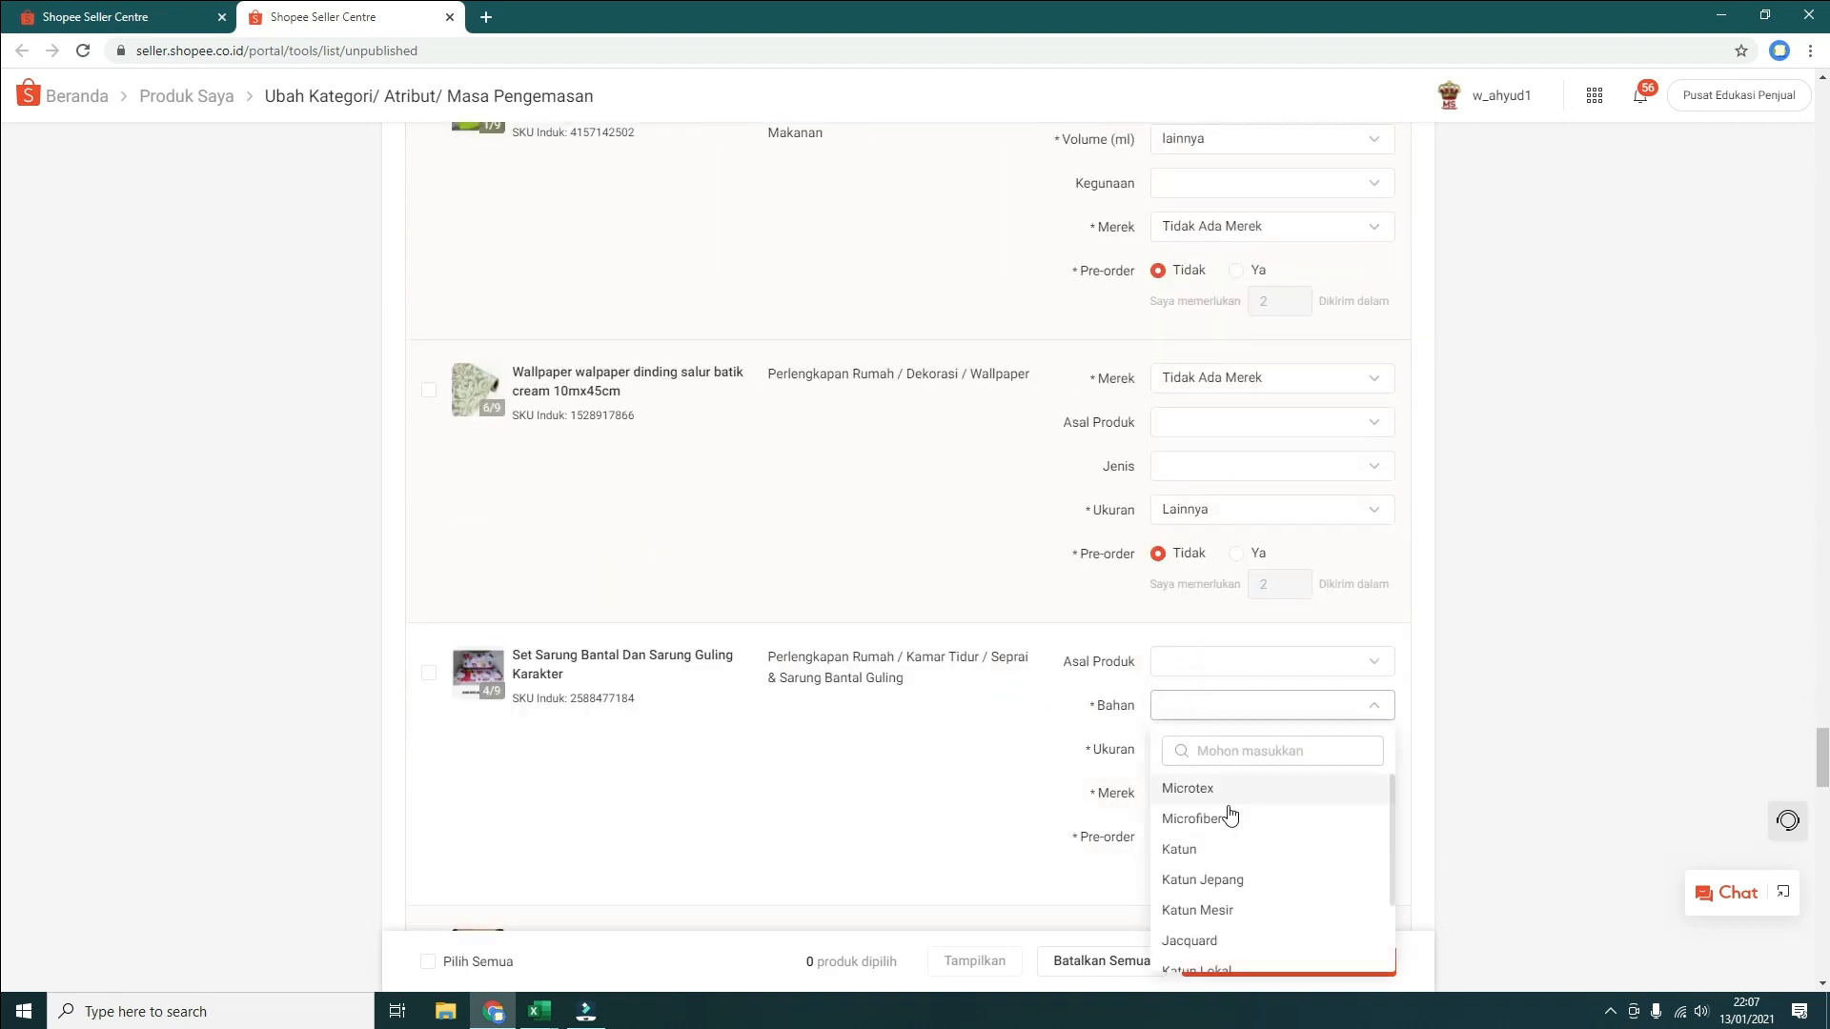
click(1229, 845)
scroll(1236, 759, down, 2)
click(1238, 745)
Set the Topron pembersih lantai product's Merek to Tidak Ada Merek and Umur Simpan to 20 Hari, applying them to the same category
scroll(1226, 572, down, 15)
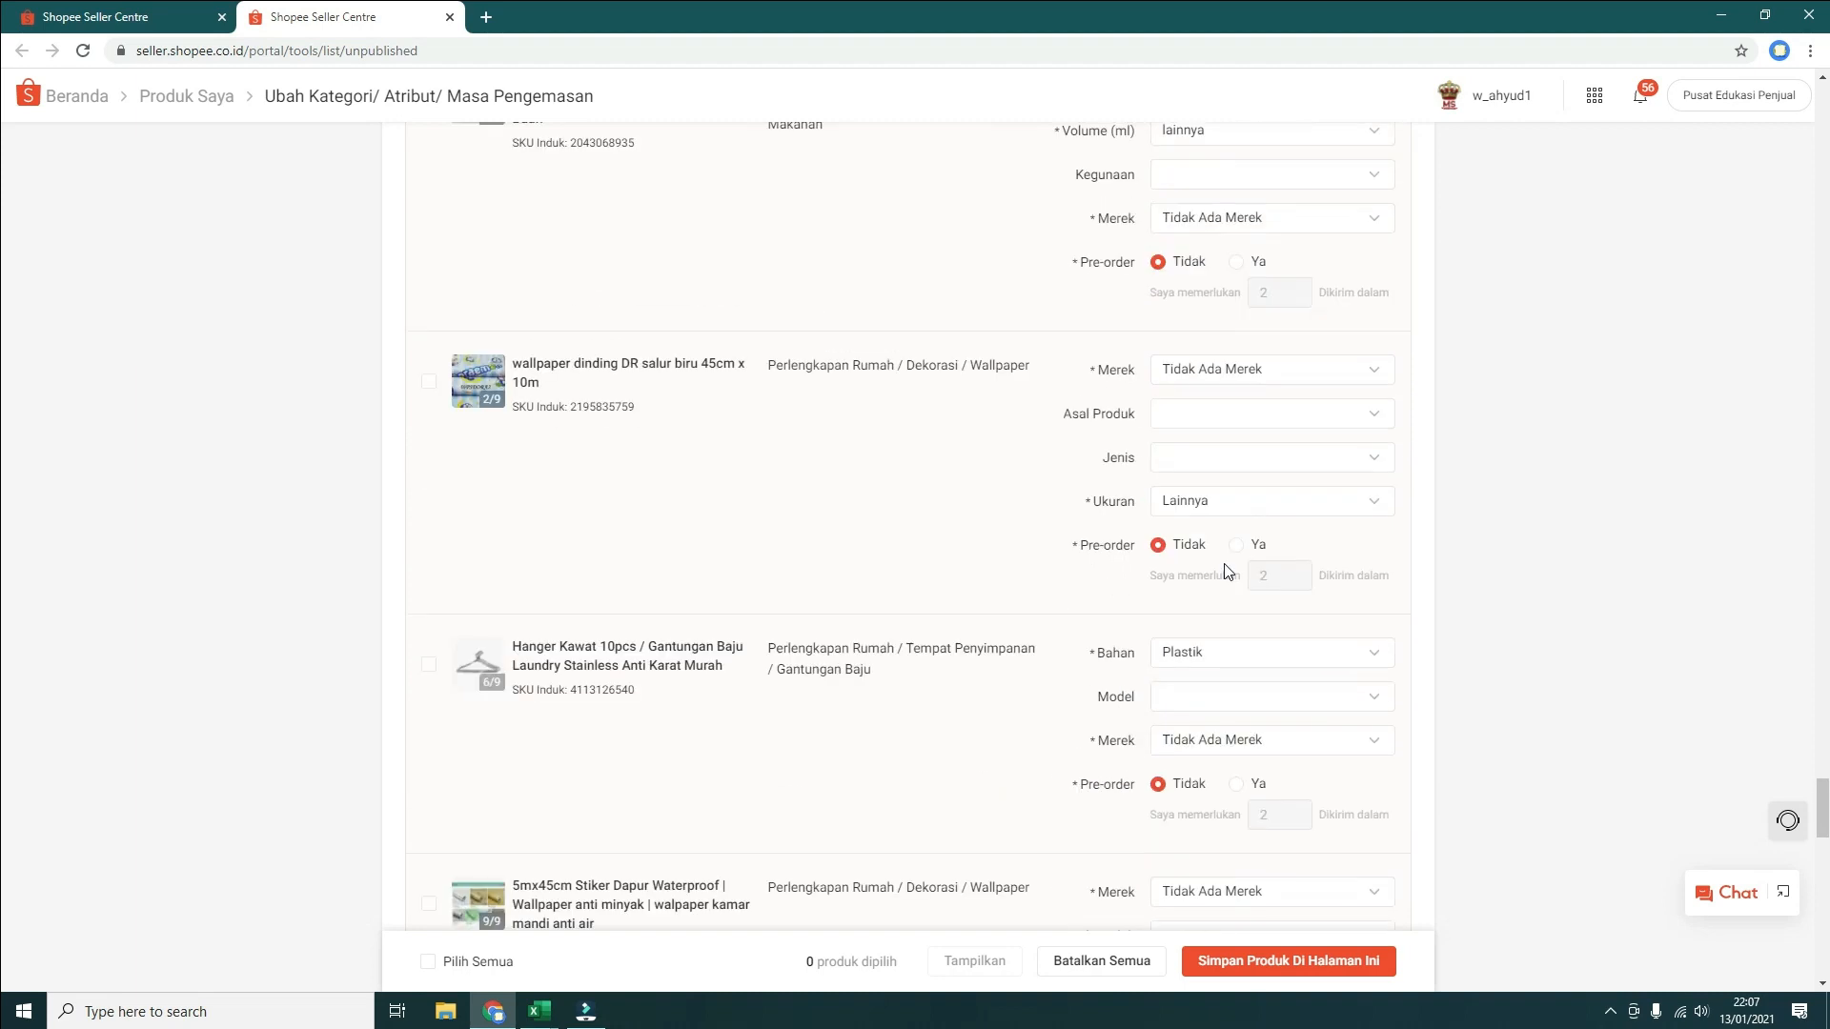
scroll(1200, 501, down, 3)
click(1224, 494)
click(1250, 573)
click(1215, 581)
click(1195, 665)
scroll(1208, 610, up, 3)
click(1218, 577)
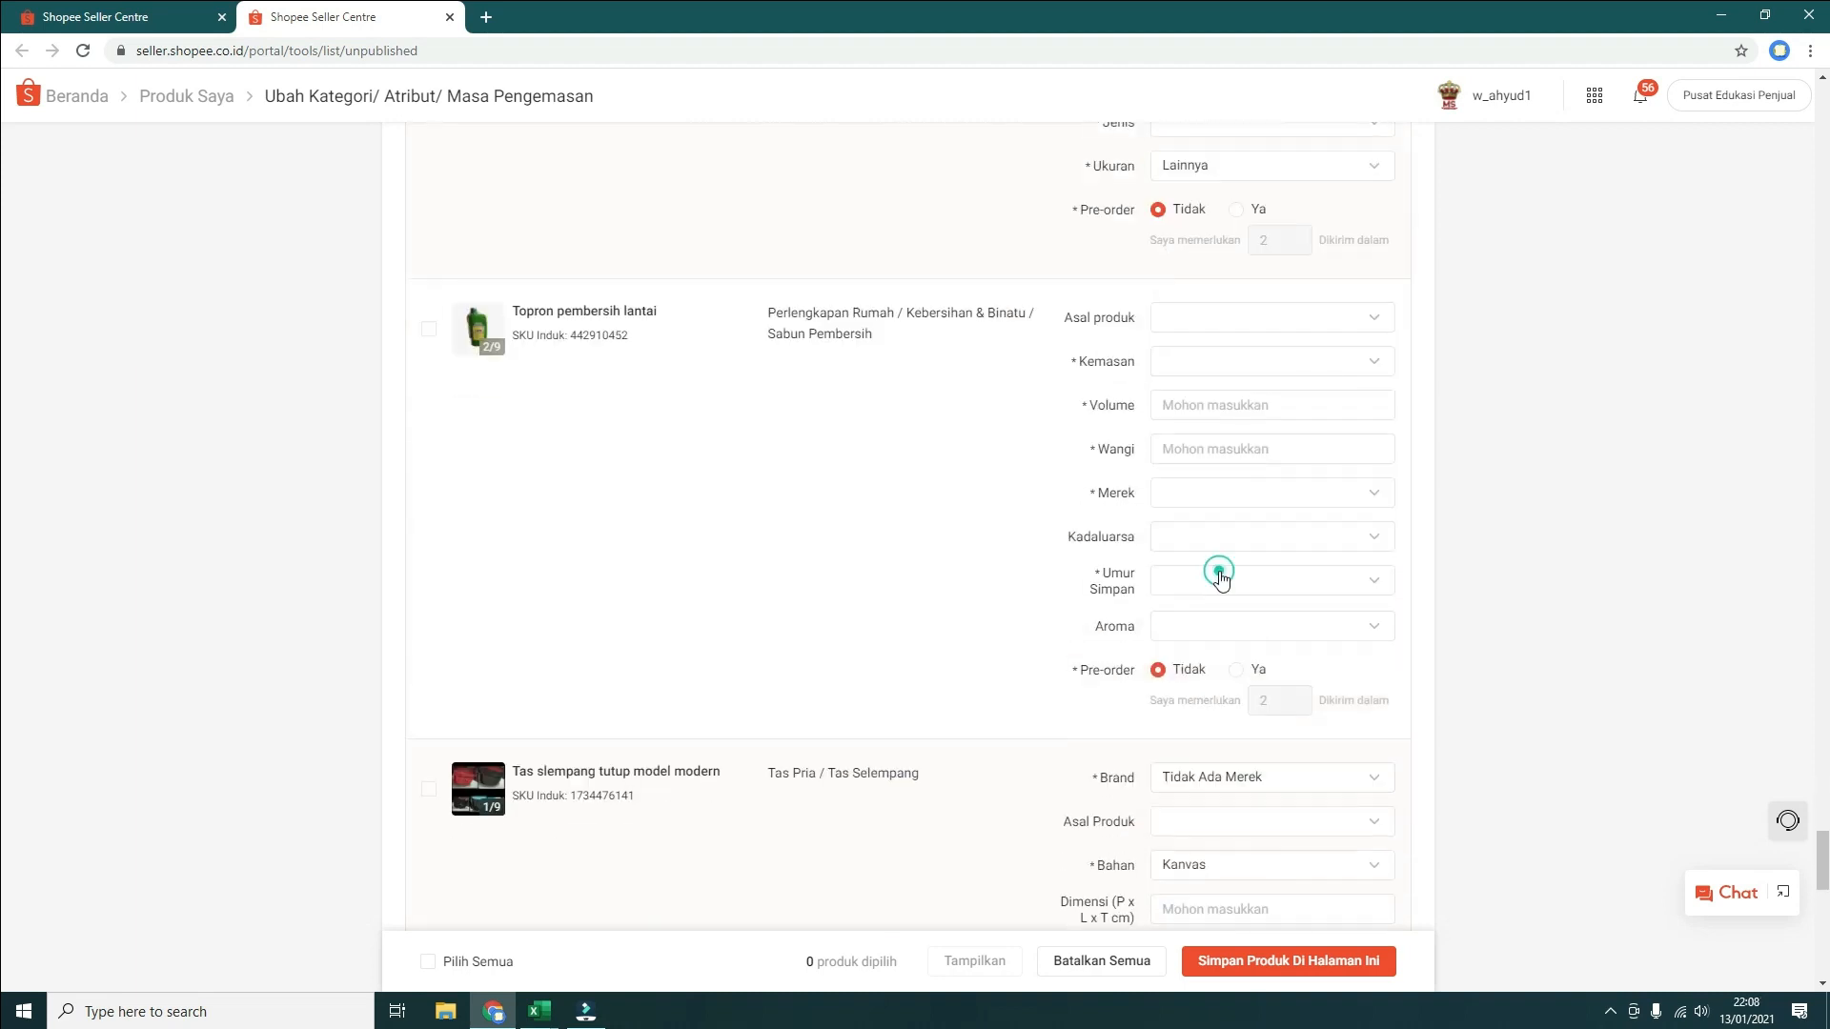
scroll(1212, 548, down, 1)
click(1245, 666)
click(1241, 672)
Set the Topron pembersih lantai product's Wangi and Volume to "sesuai" and Kemasan to Zipper, applying them to the same category
click(1261, 351)
text(sesea)
click(1240, 672)
click(1233, 312)
text(sesea)
click(1185, 273)
click(1203, 350)
click(1233, 674)
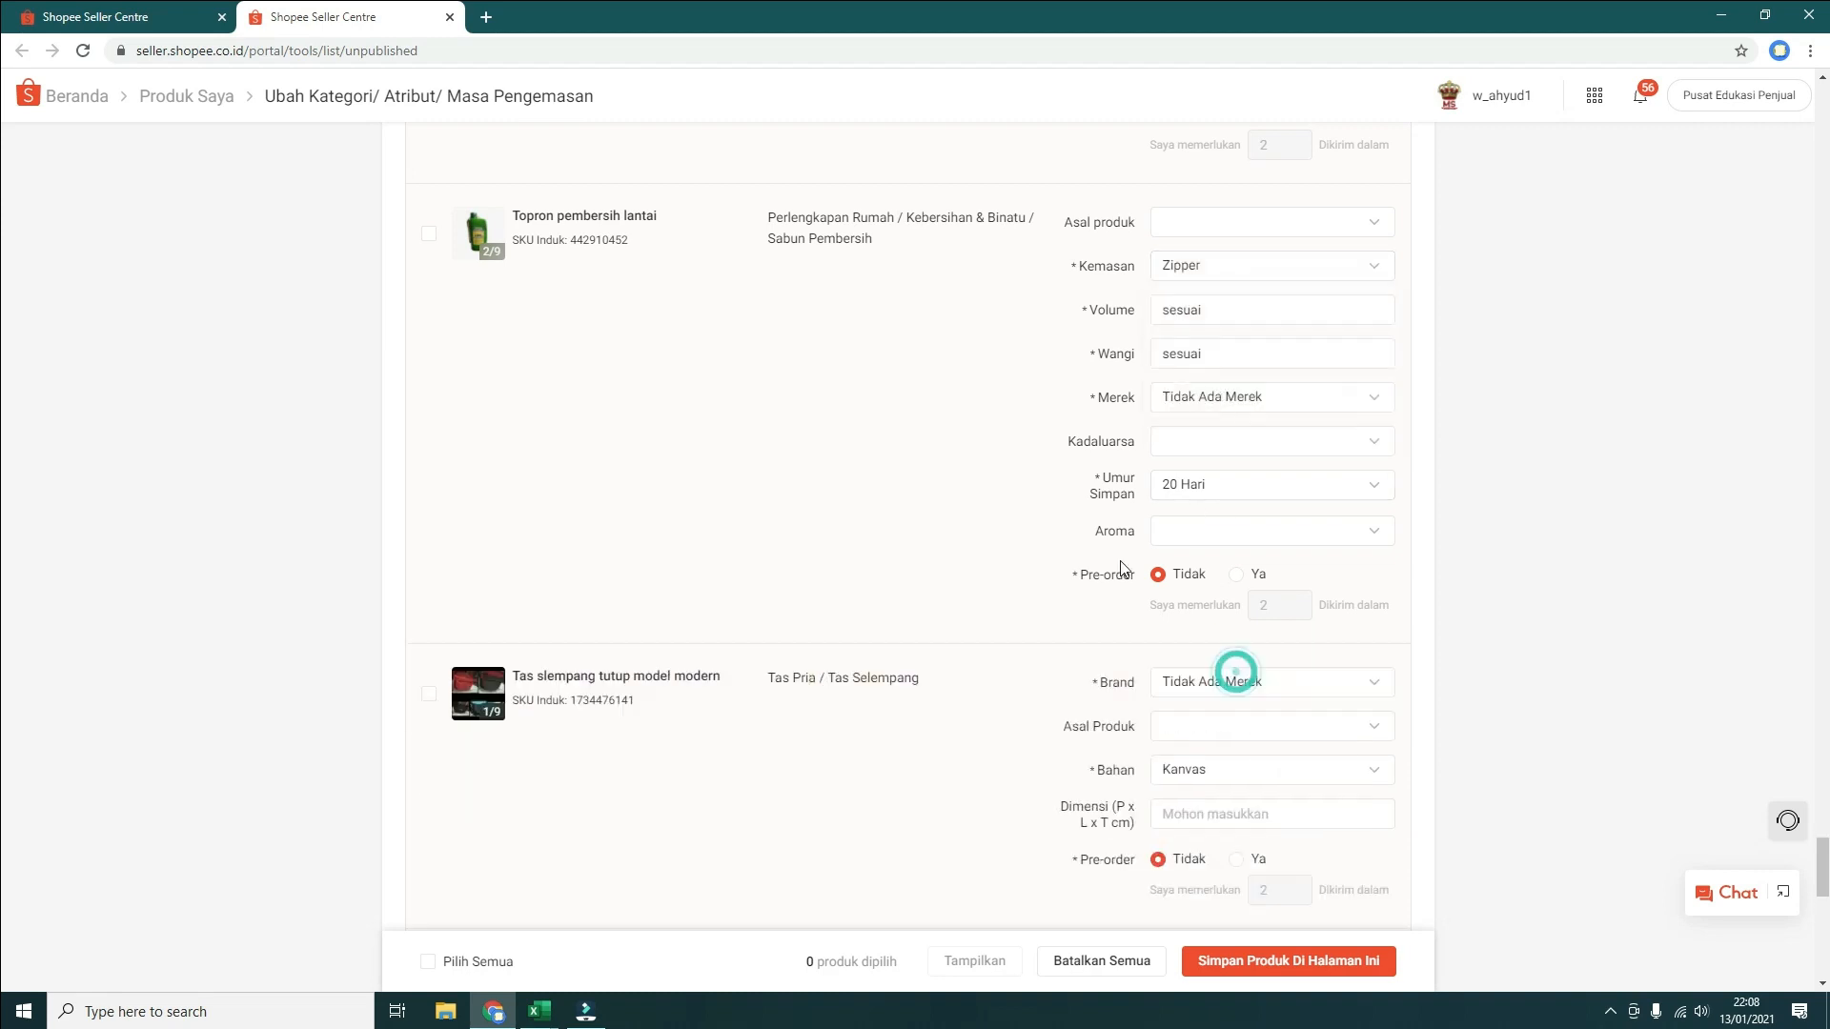
Set the Merek of the Gantungan kunci + hansanitizer and Panci Stainless Serbaguna products to Tidak Ada Merek
scroll(1229, 657, down, 9)
click(1224, 641)
scroll(1219, 713, down, 1)
click(1205, 624)
click(1205, 739)
click(1212, 822)
scroll(1215, 826, down, 2)
click(1237, 864)
Set the Panci Stainless Serbaguna product's Bahan to Stainless Steel and Ukuran to "sesuai", applying both to the same category
click(1215, 682)
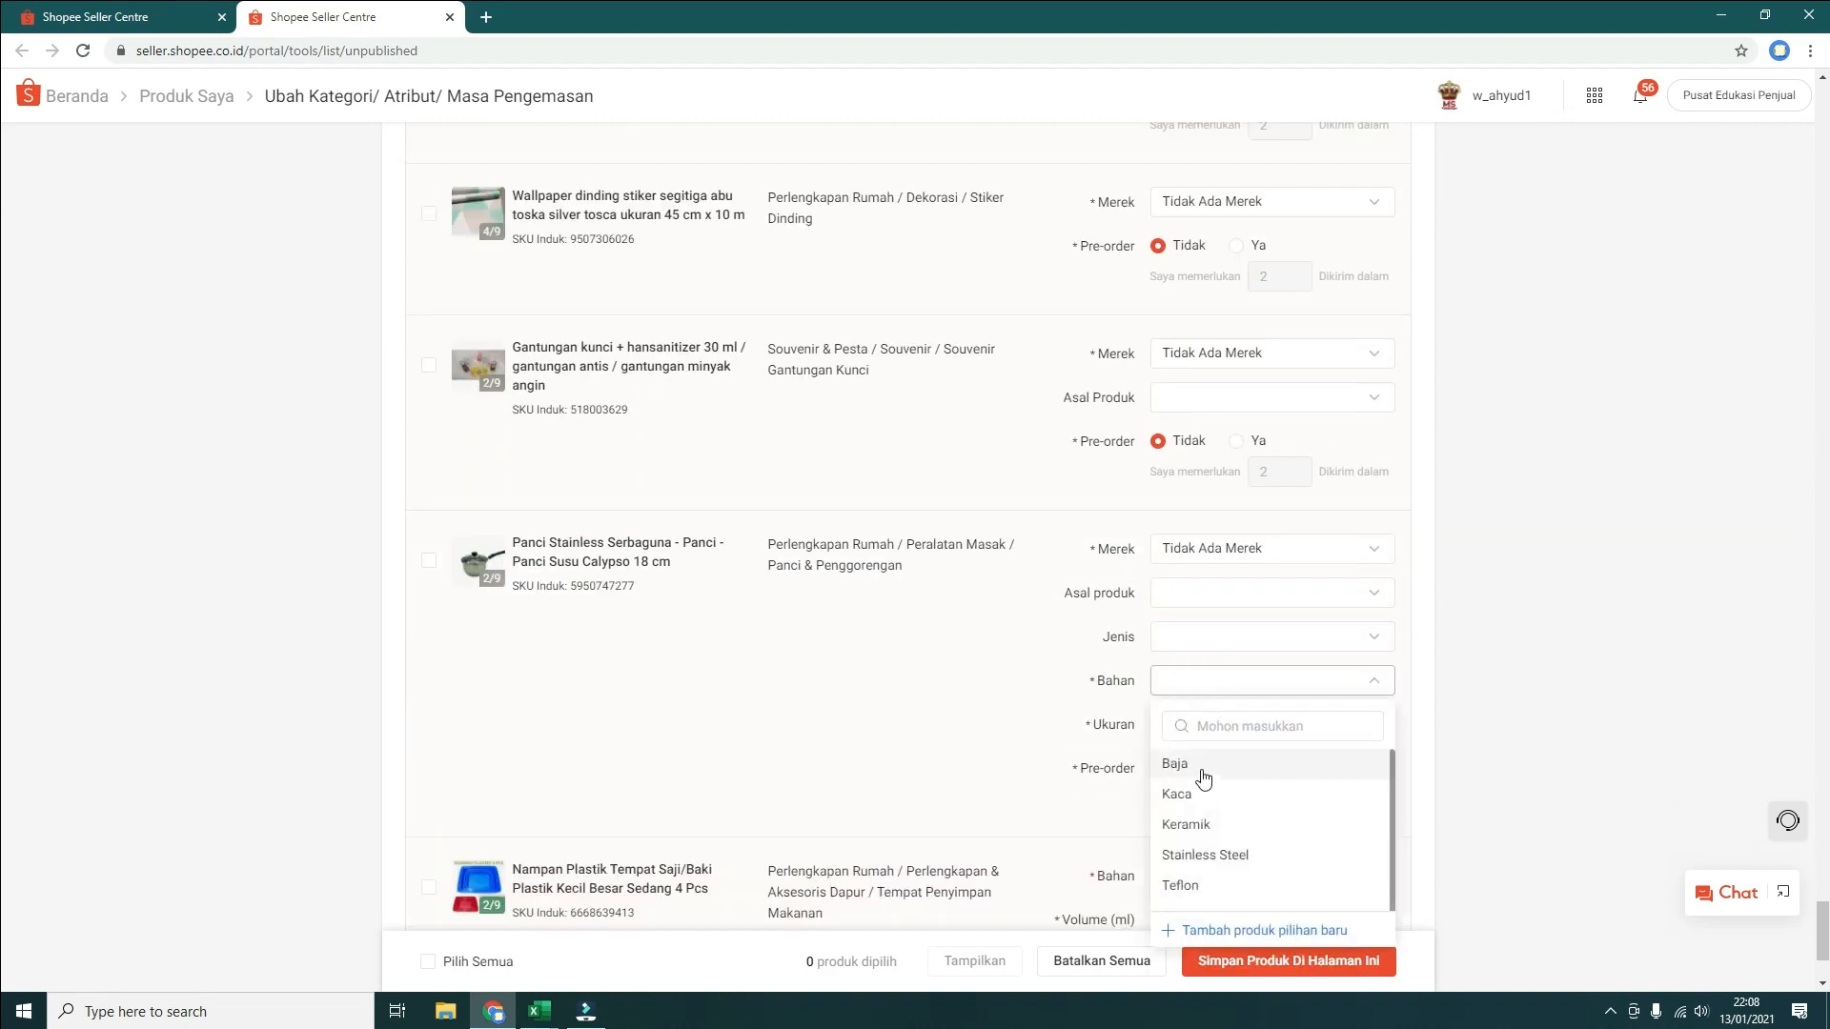
click(1226, 855)
click(1233, 864)
click(1188, 724)
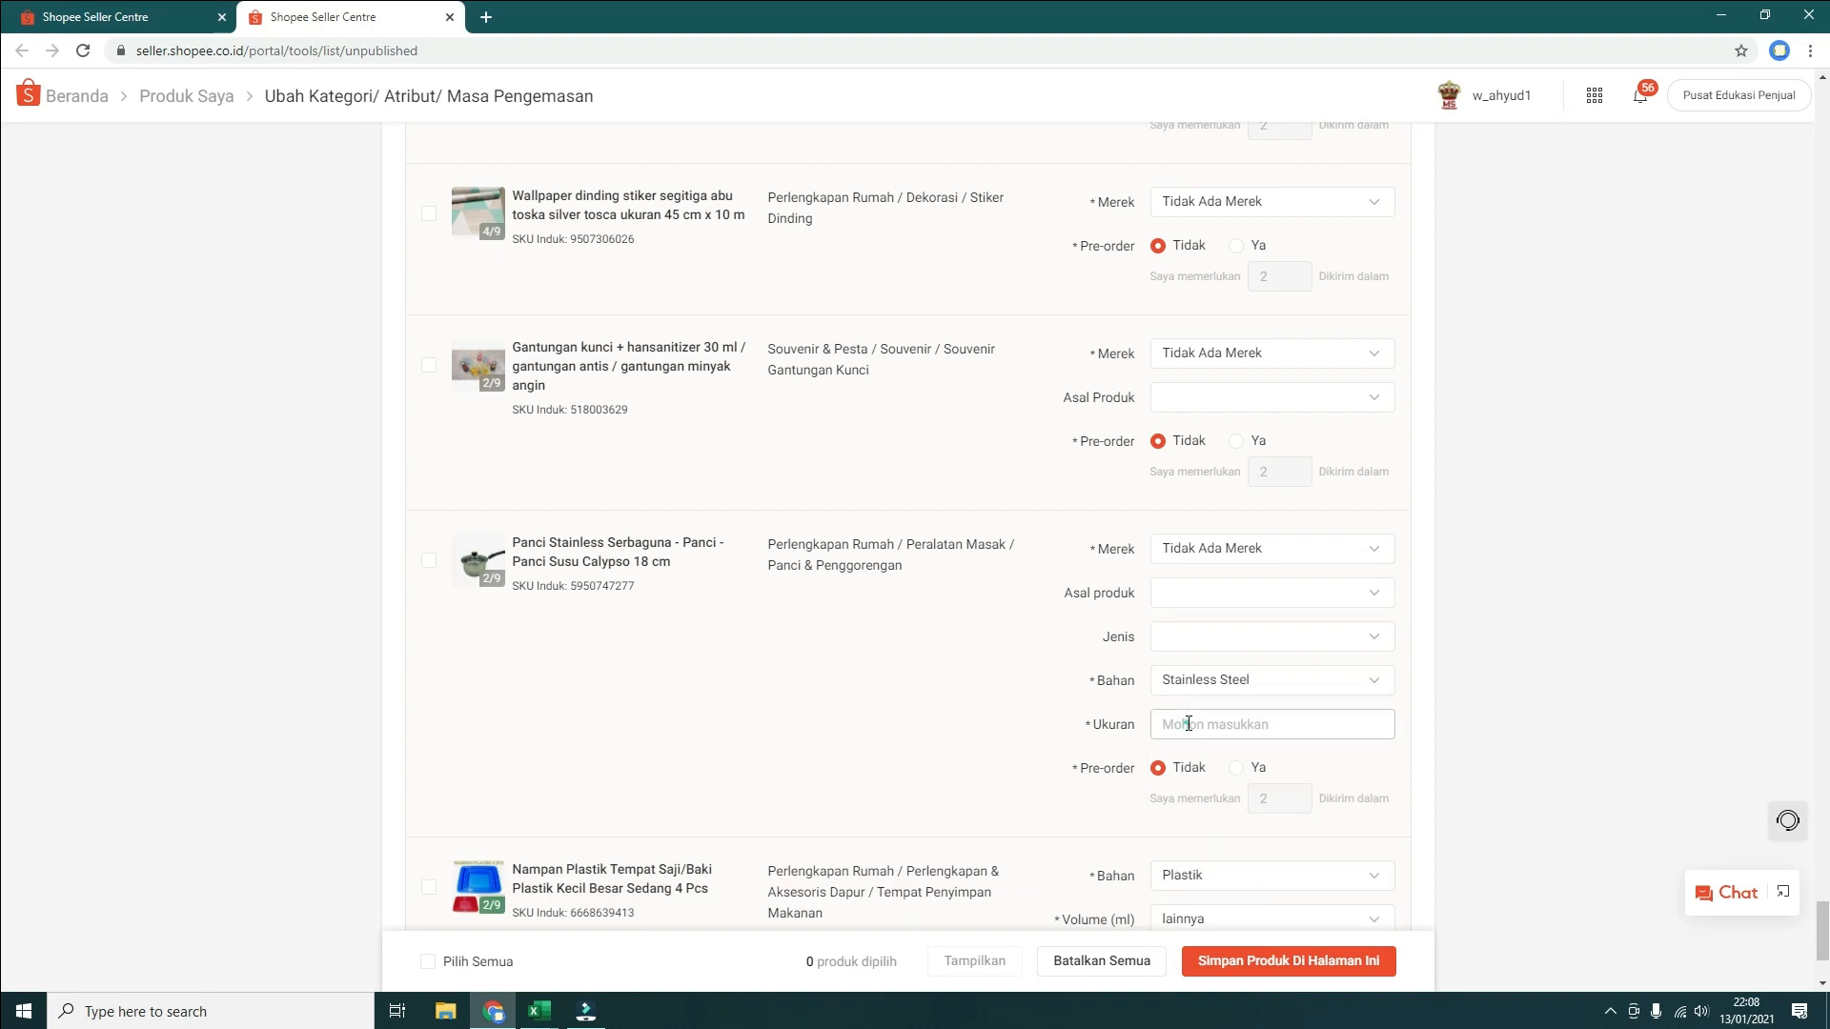
text(sesuai)
click(1242, 865)
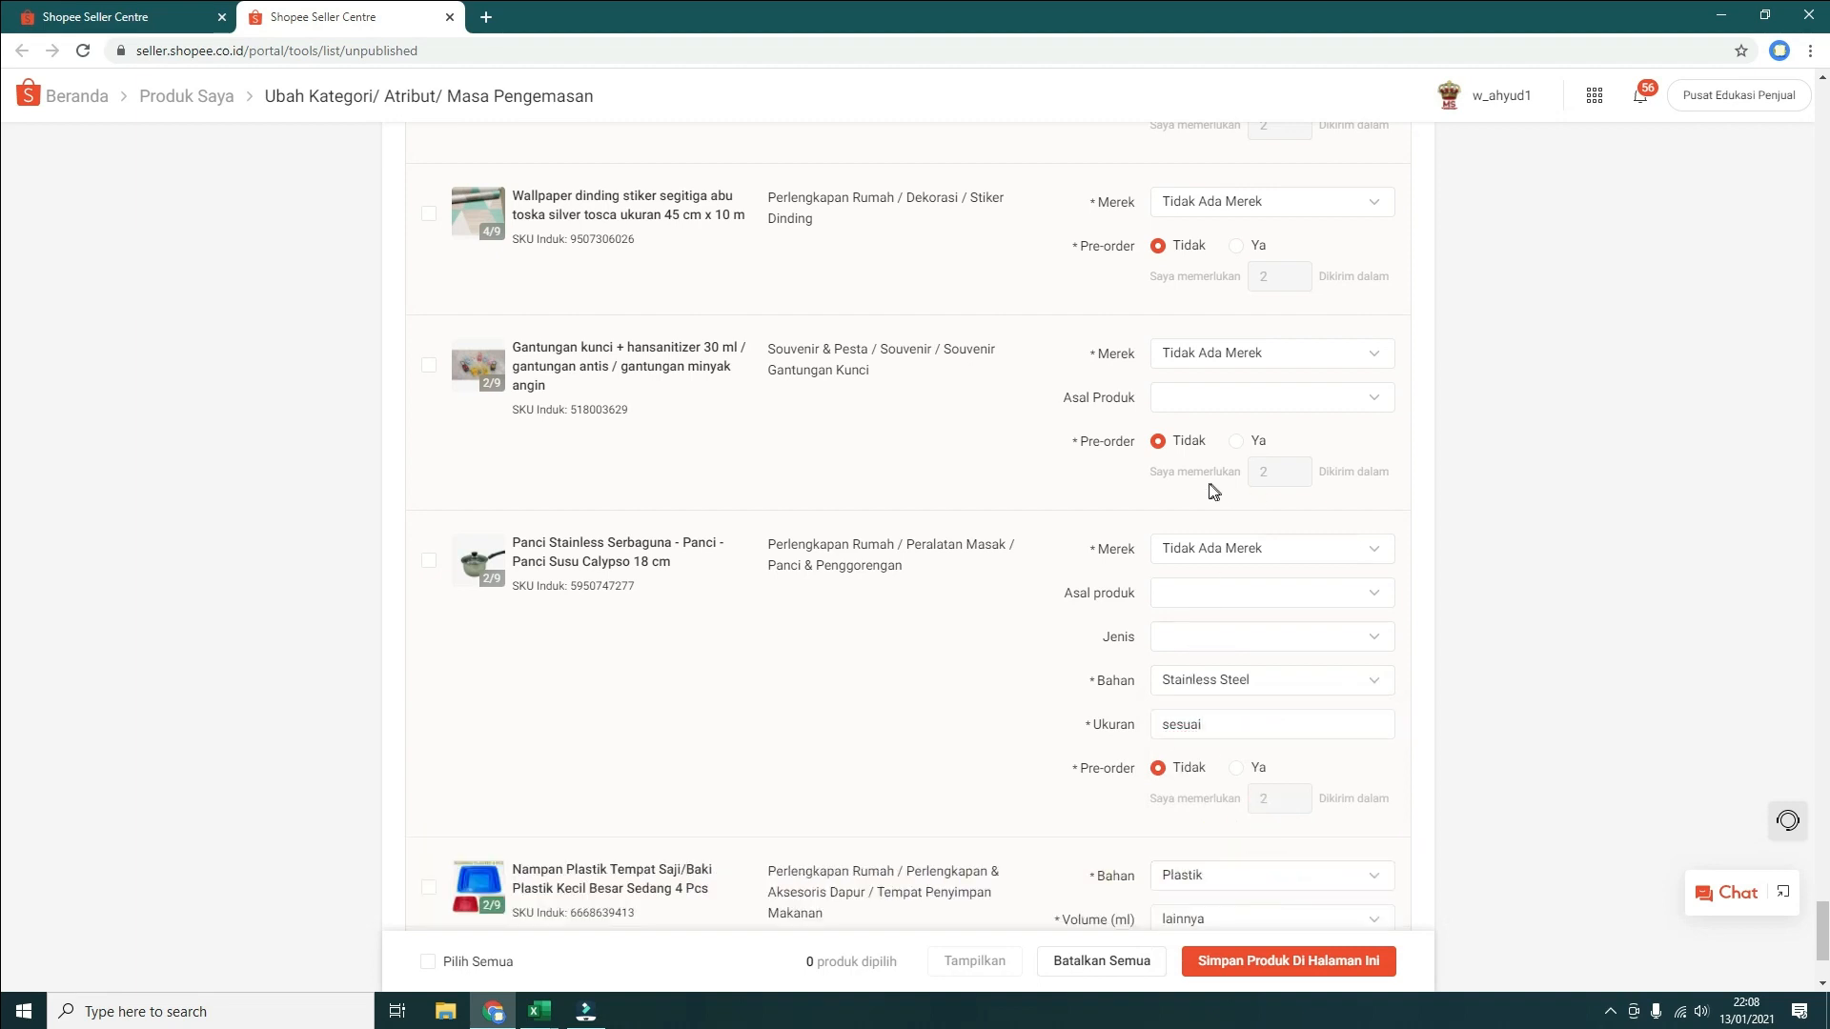
Check the product list for remaining empty attributes and select all products on the page
scroll(1219, 505, down, 3)
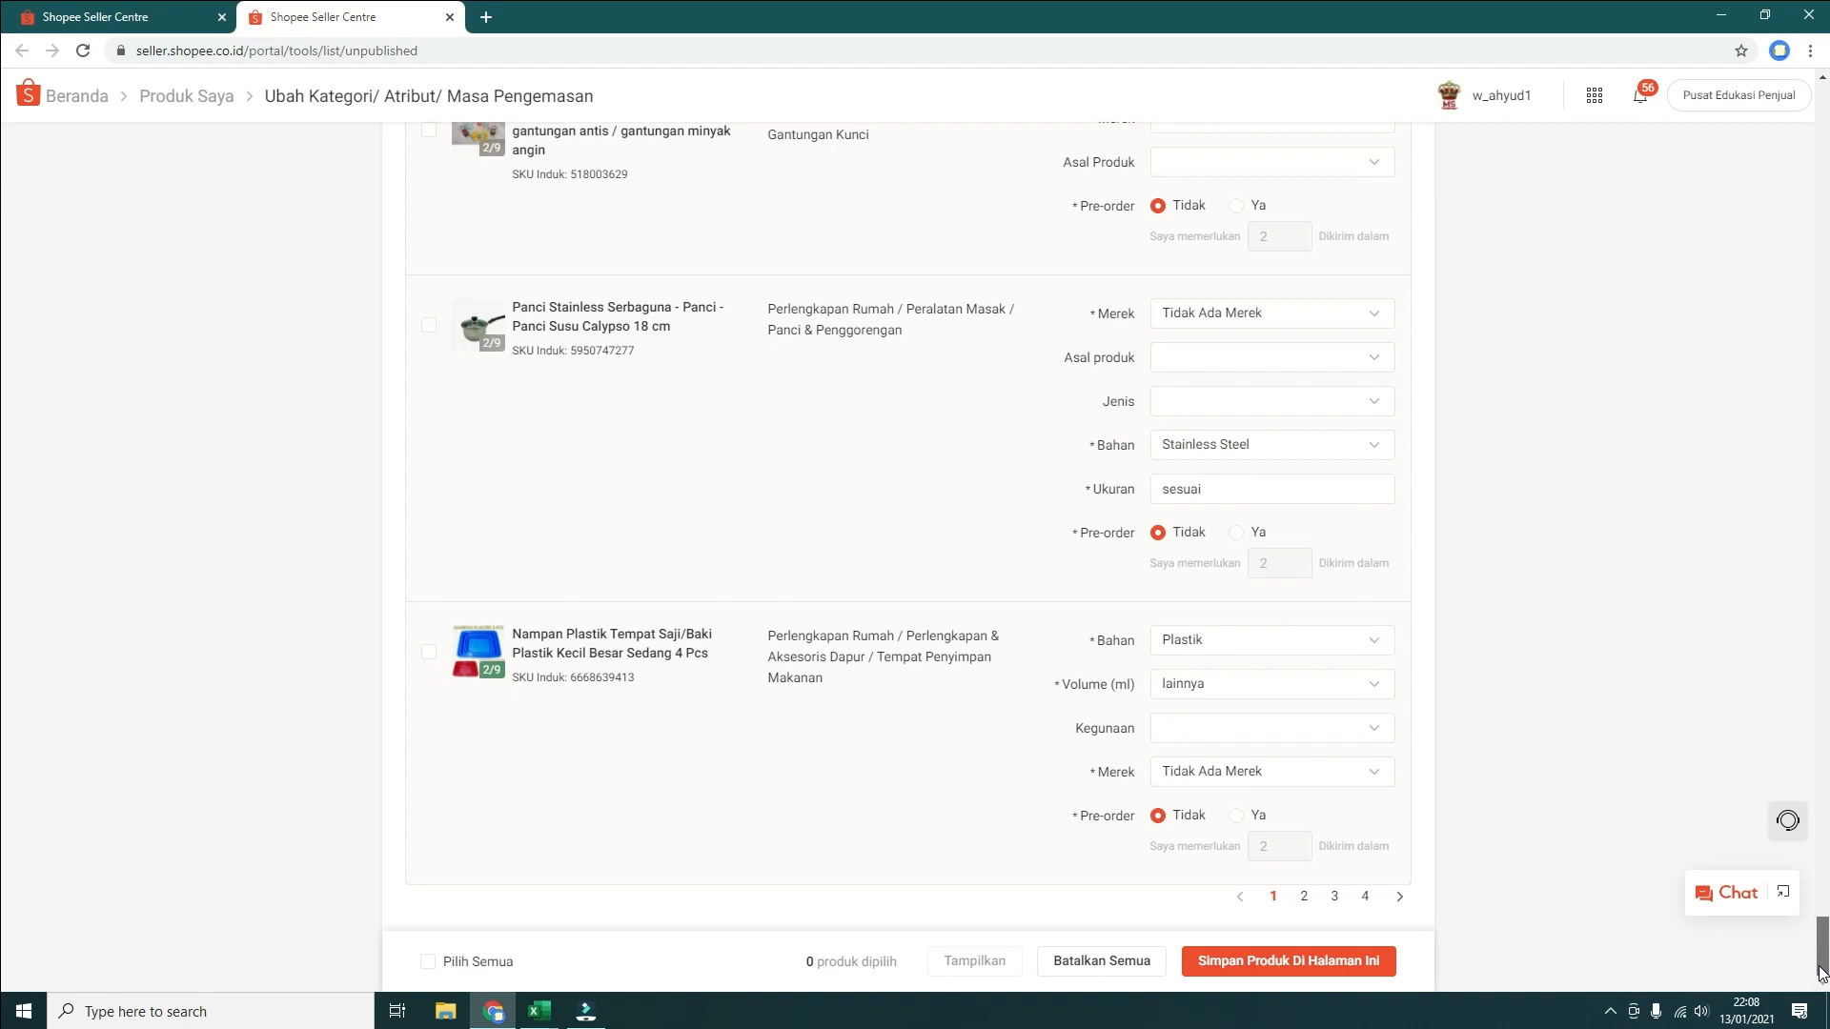
drag(1820, 972, 1823, 260)
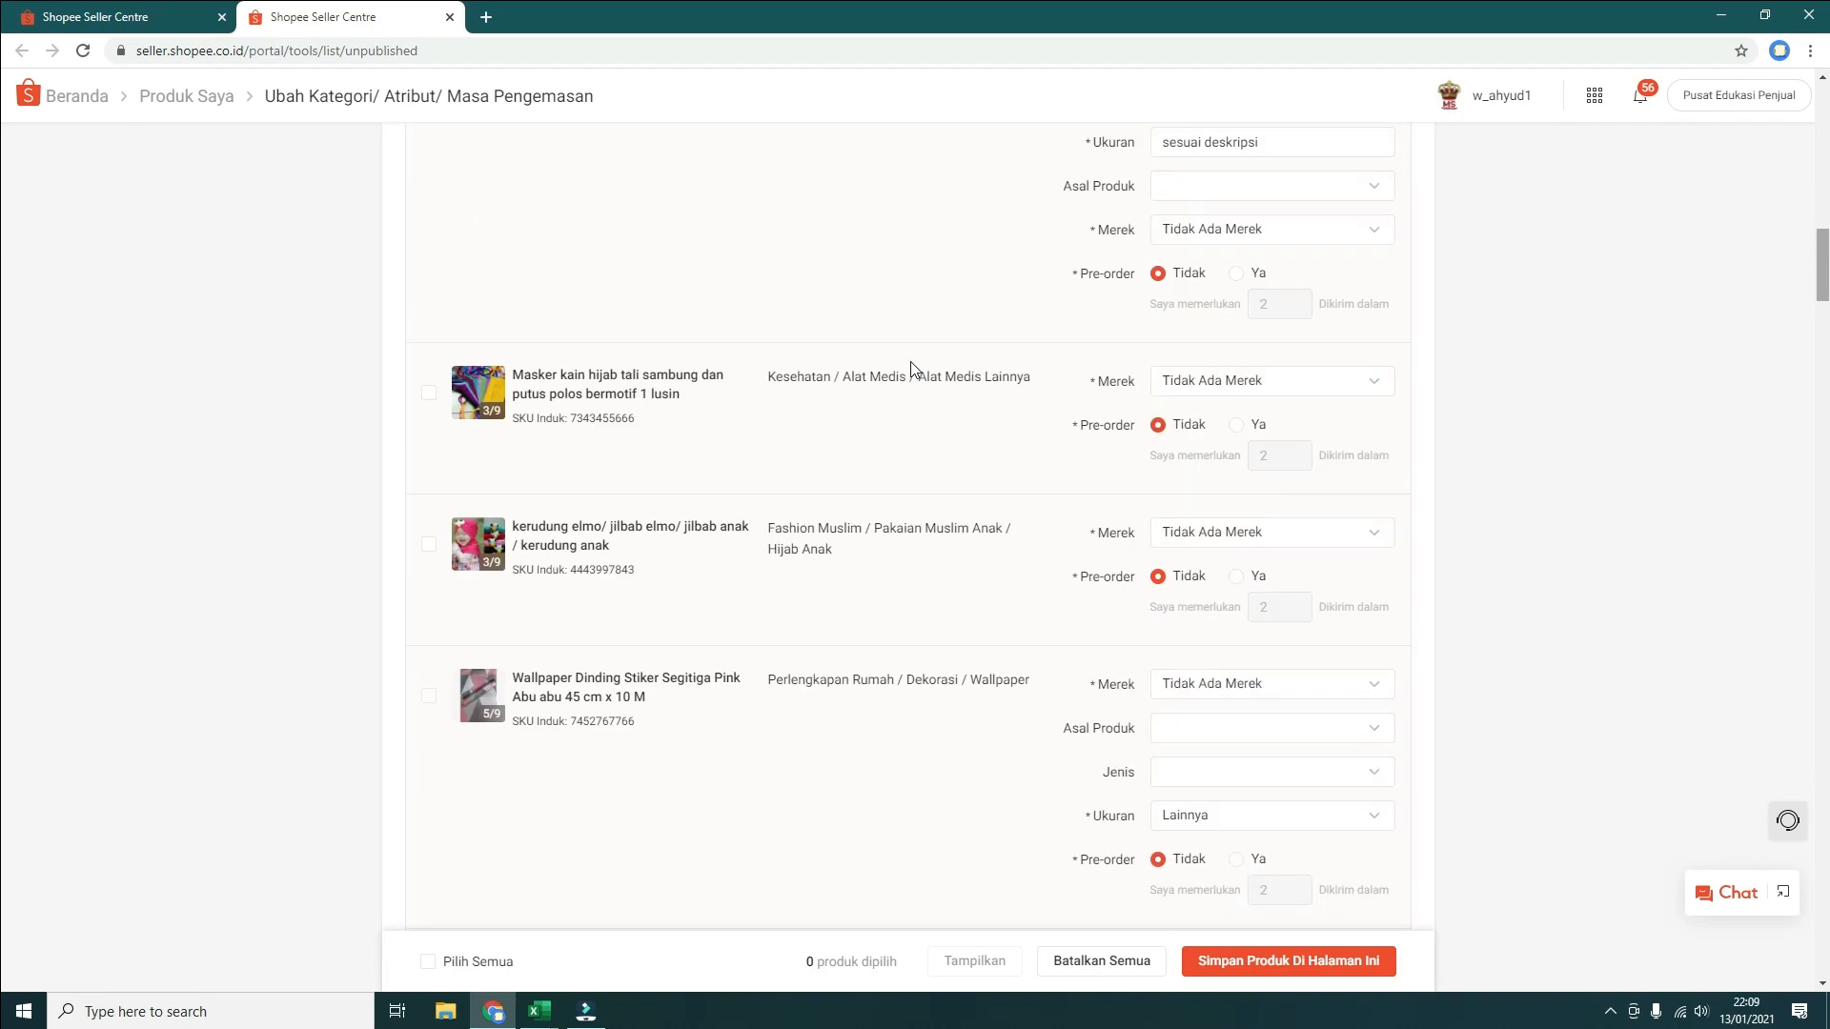
scroll(914, 369, down, 10)
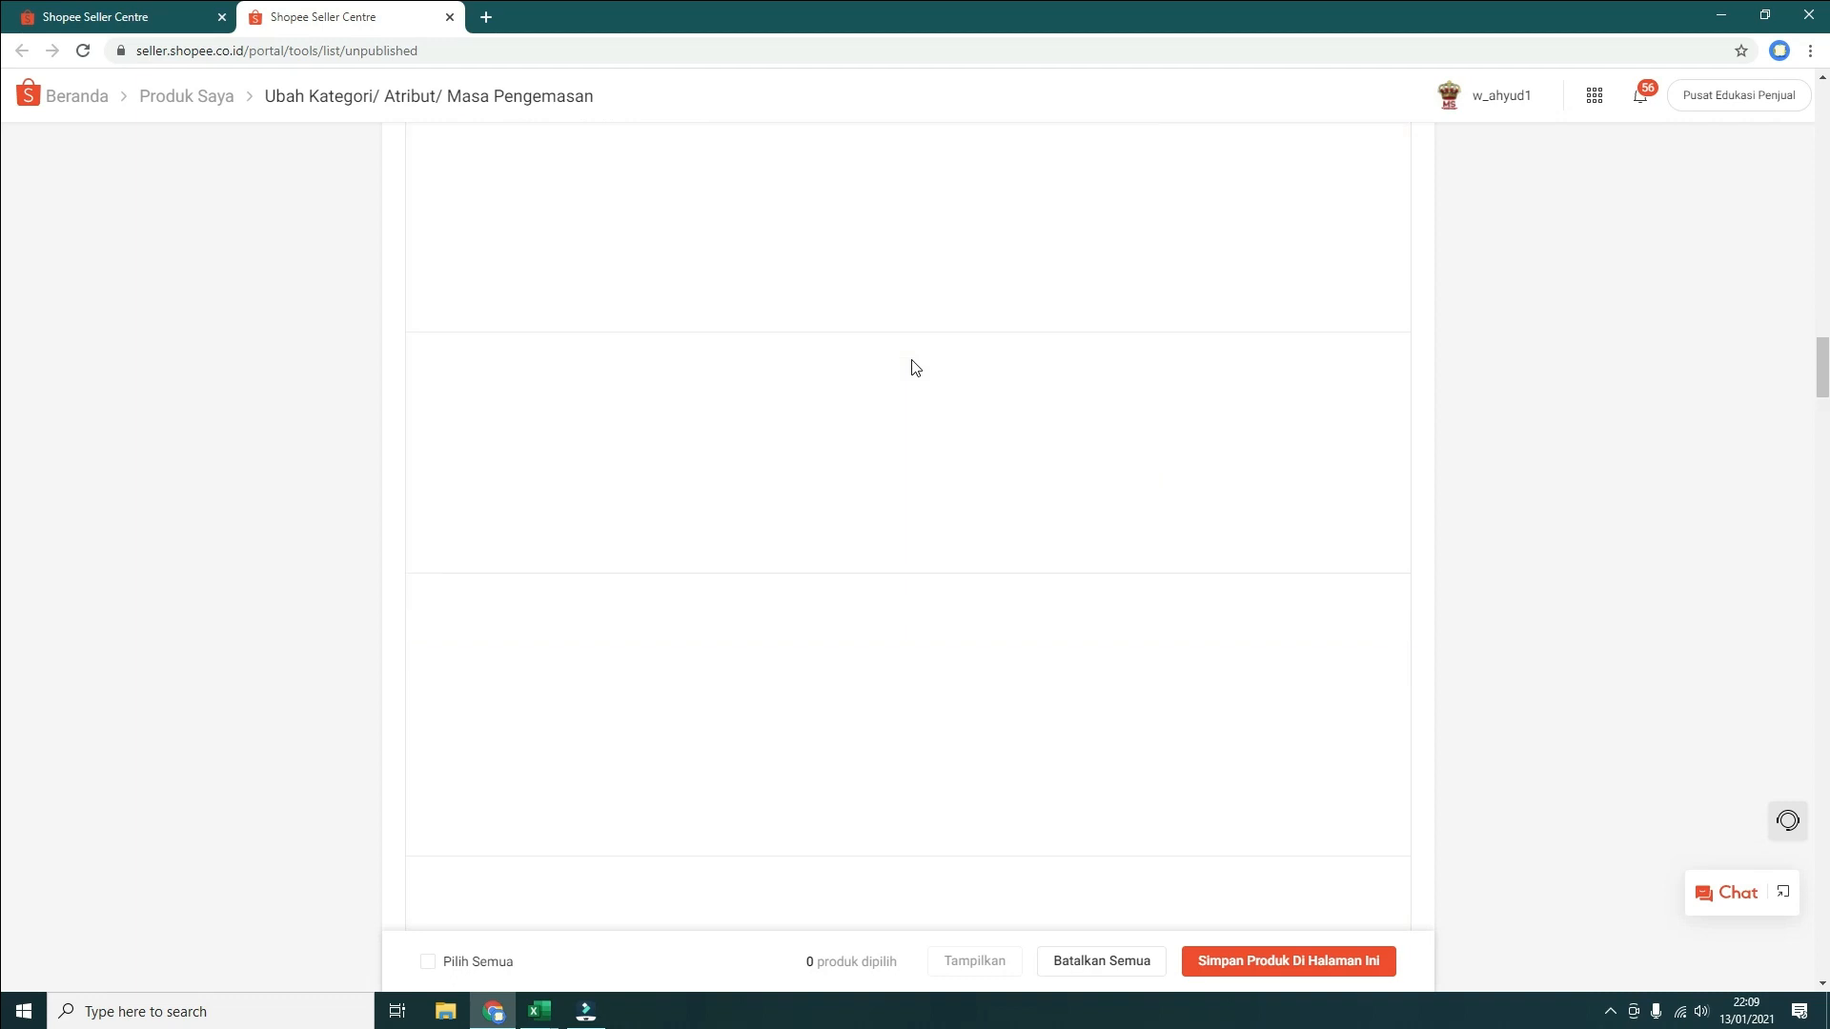
scroll(915, 369, down, 15)
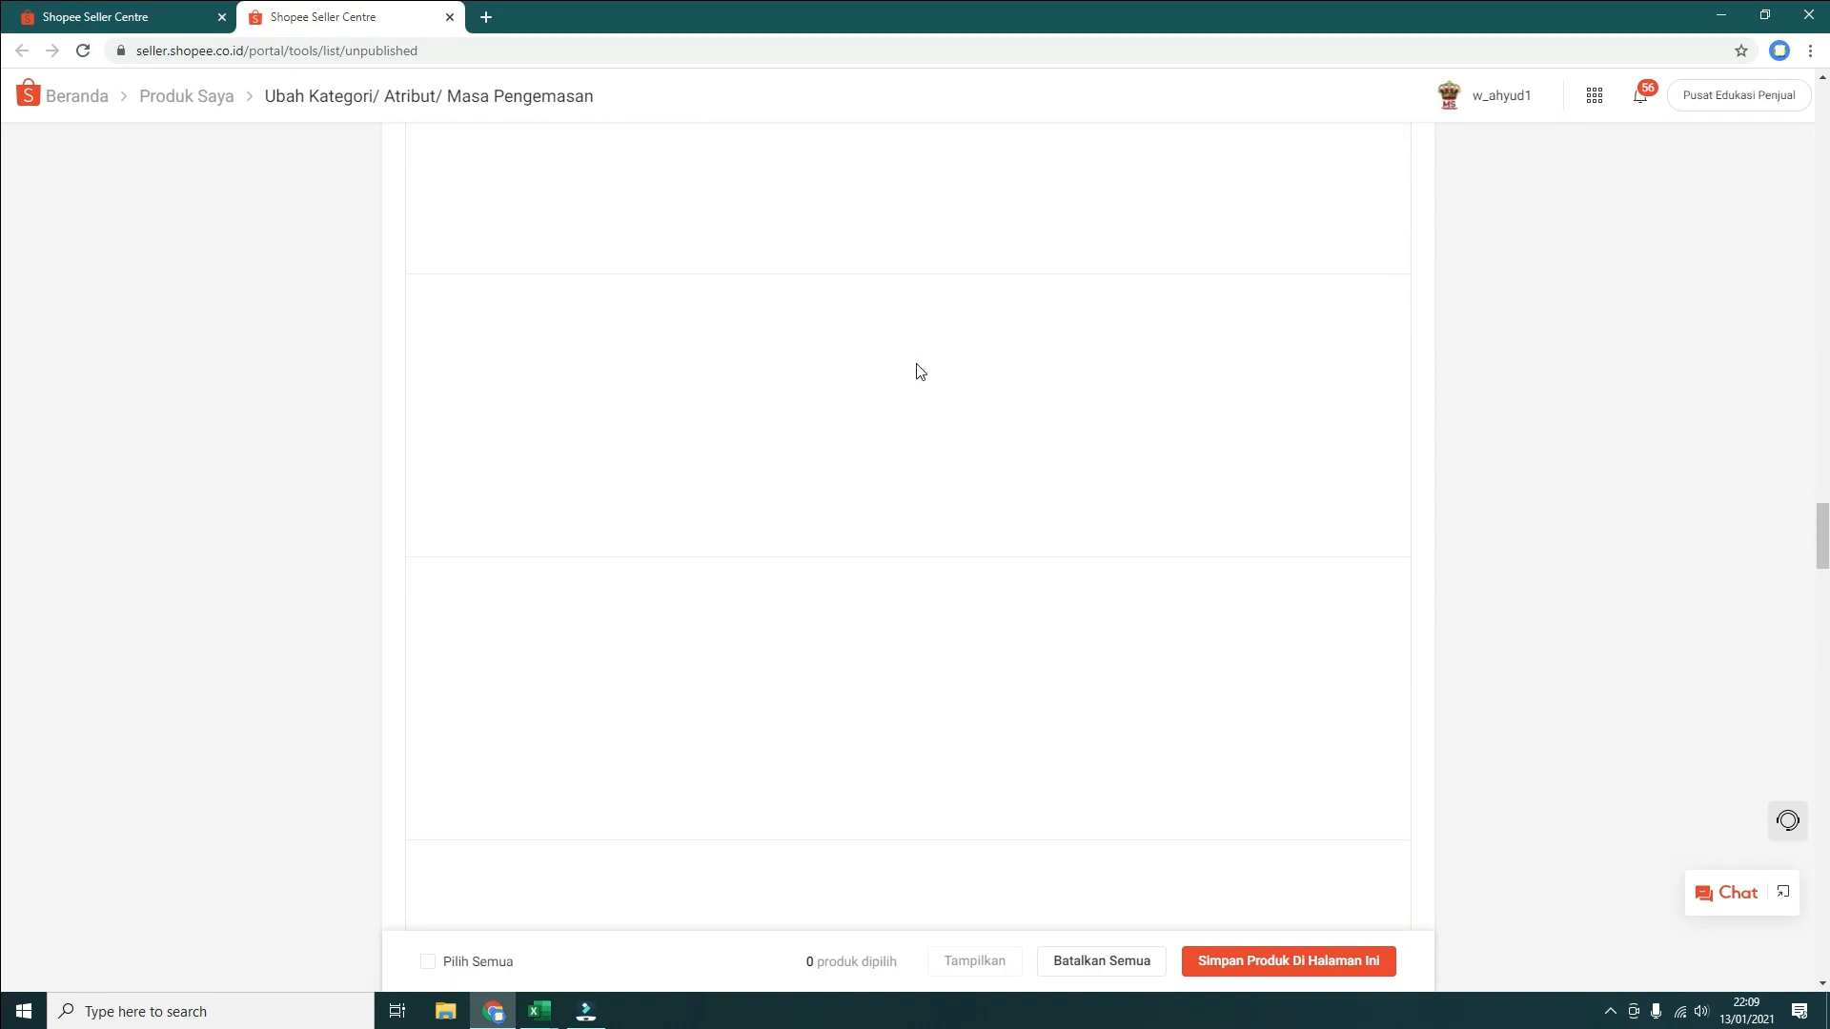
scroll(919, 371, down, 15)
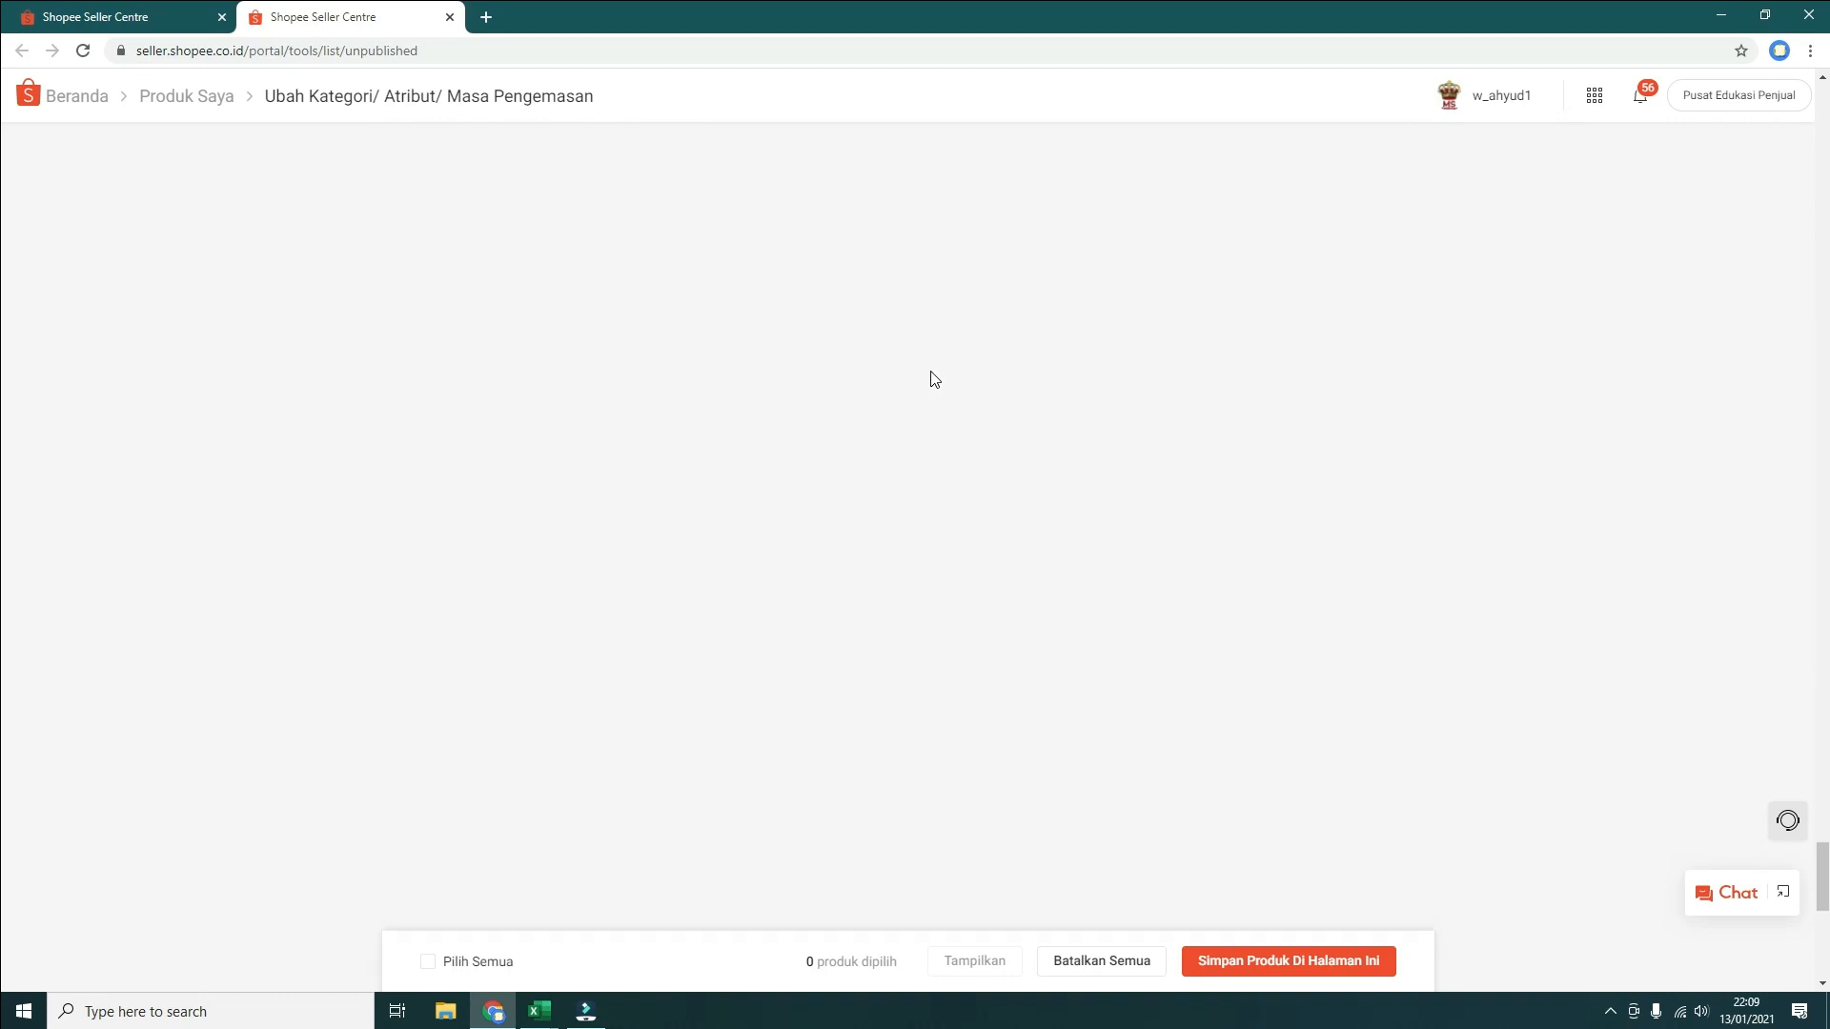
click(429, 960)
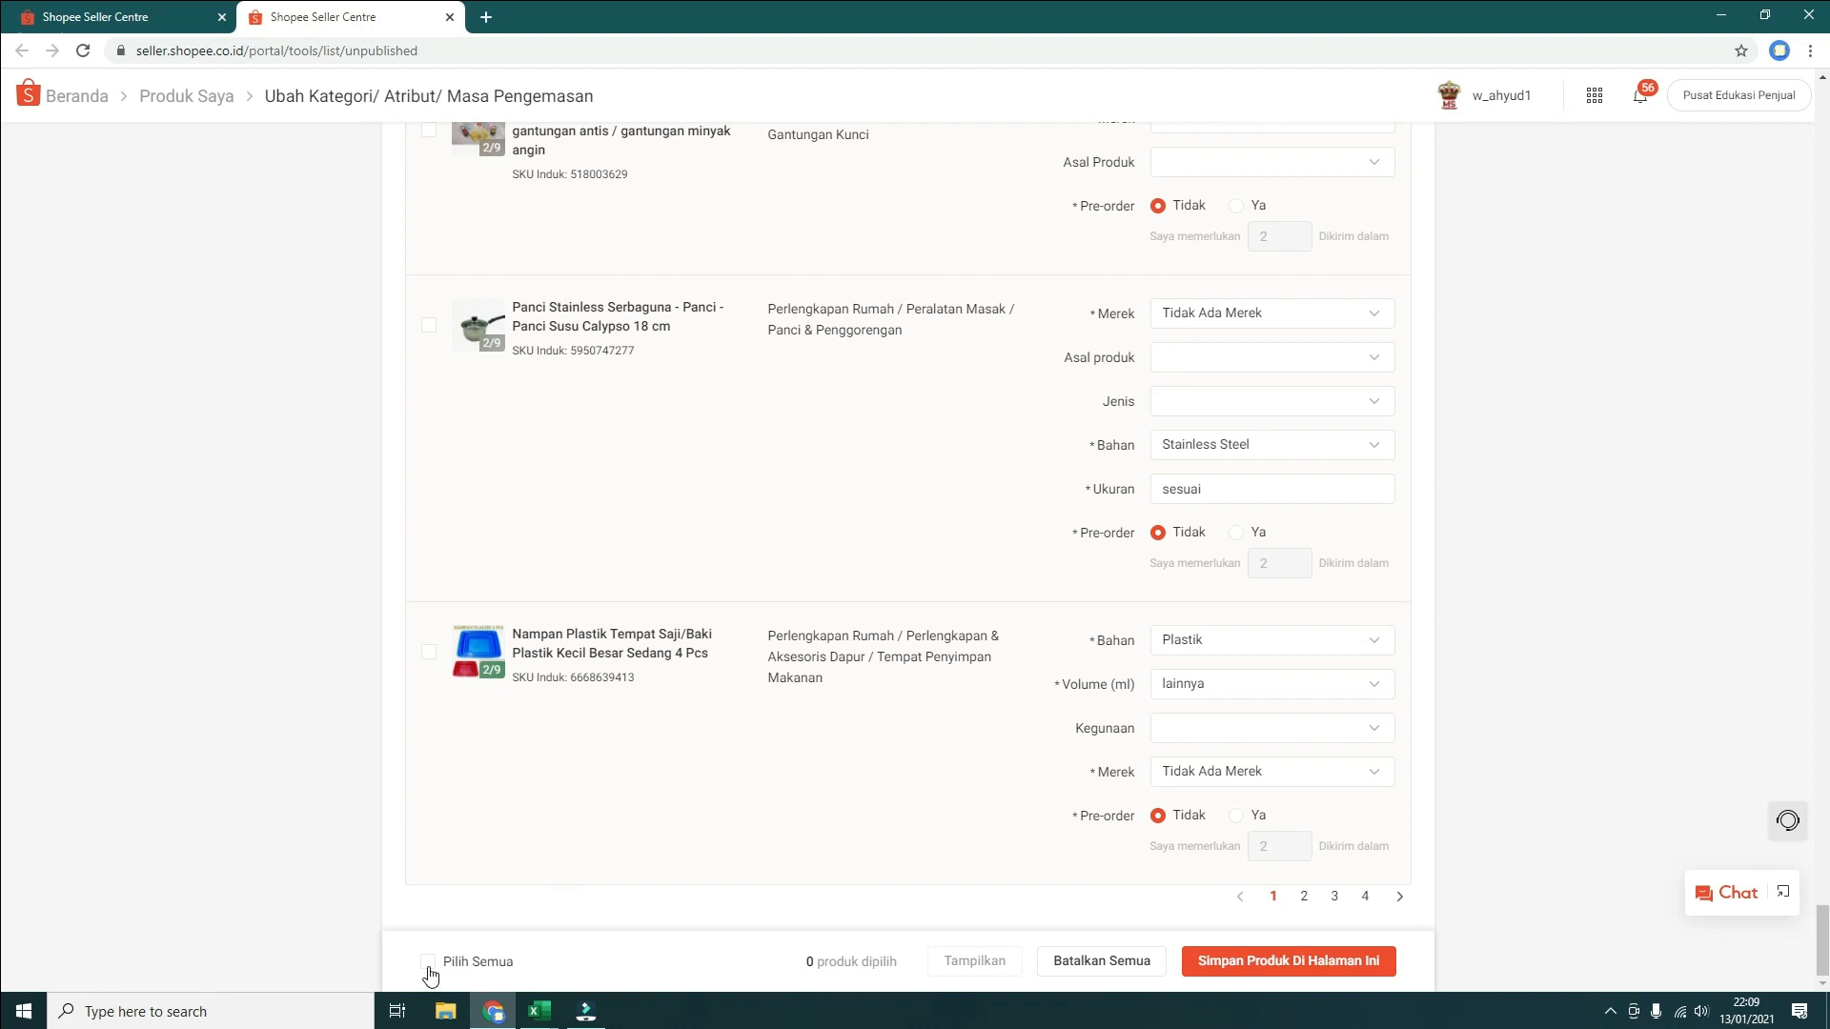
click(426, 968)
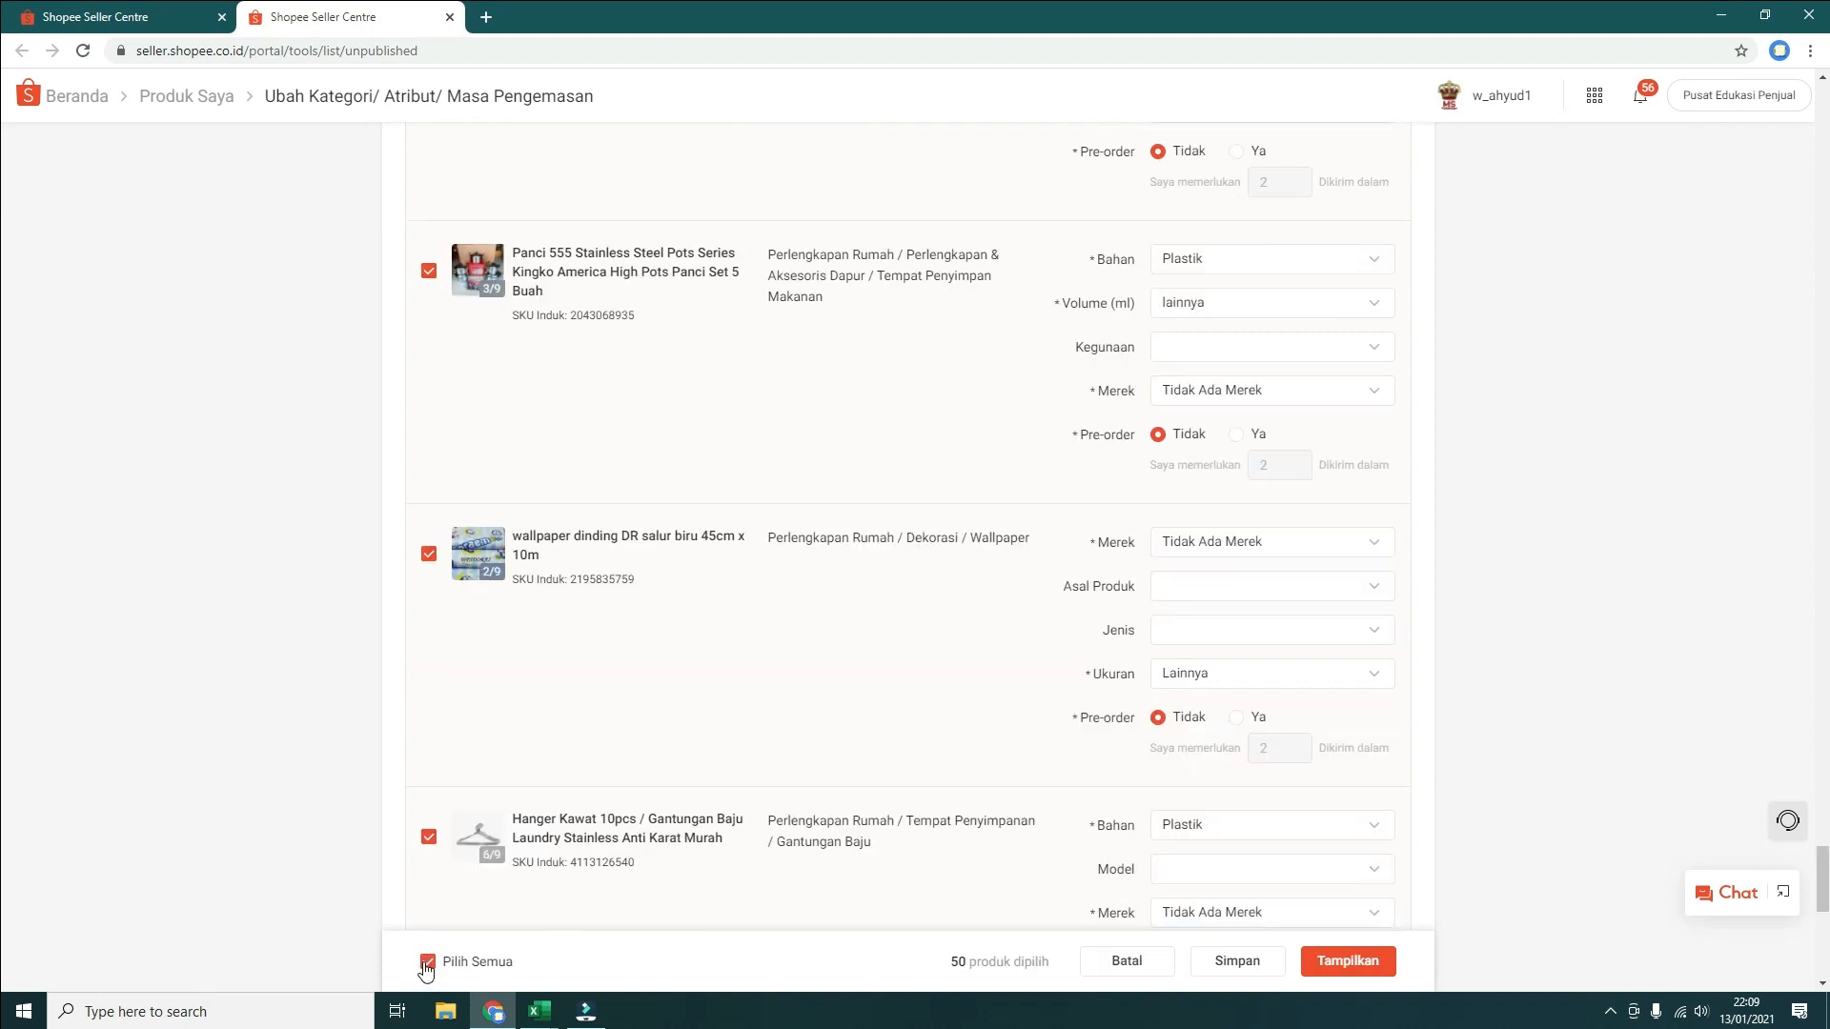
Publish the selected products that are ready to be displayed, review those left out, and switch to the Mass Upload page
click(1353, 961)
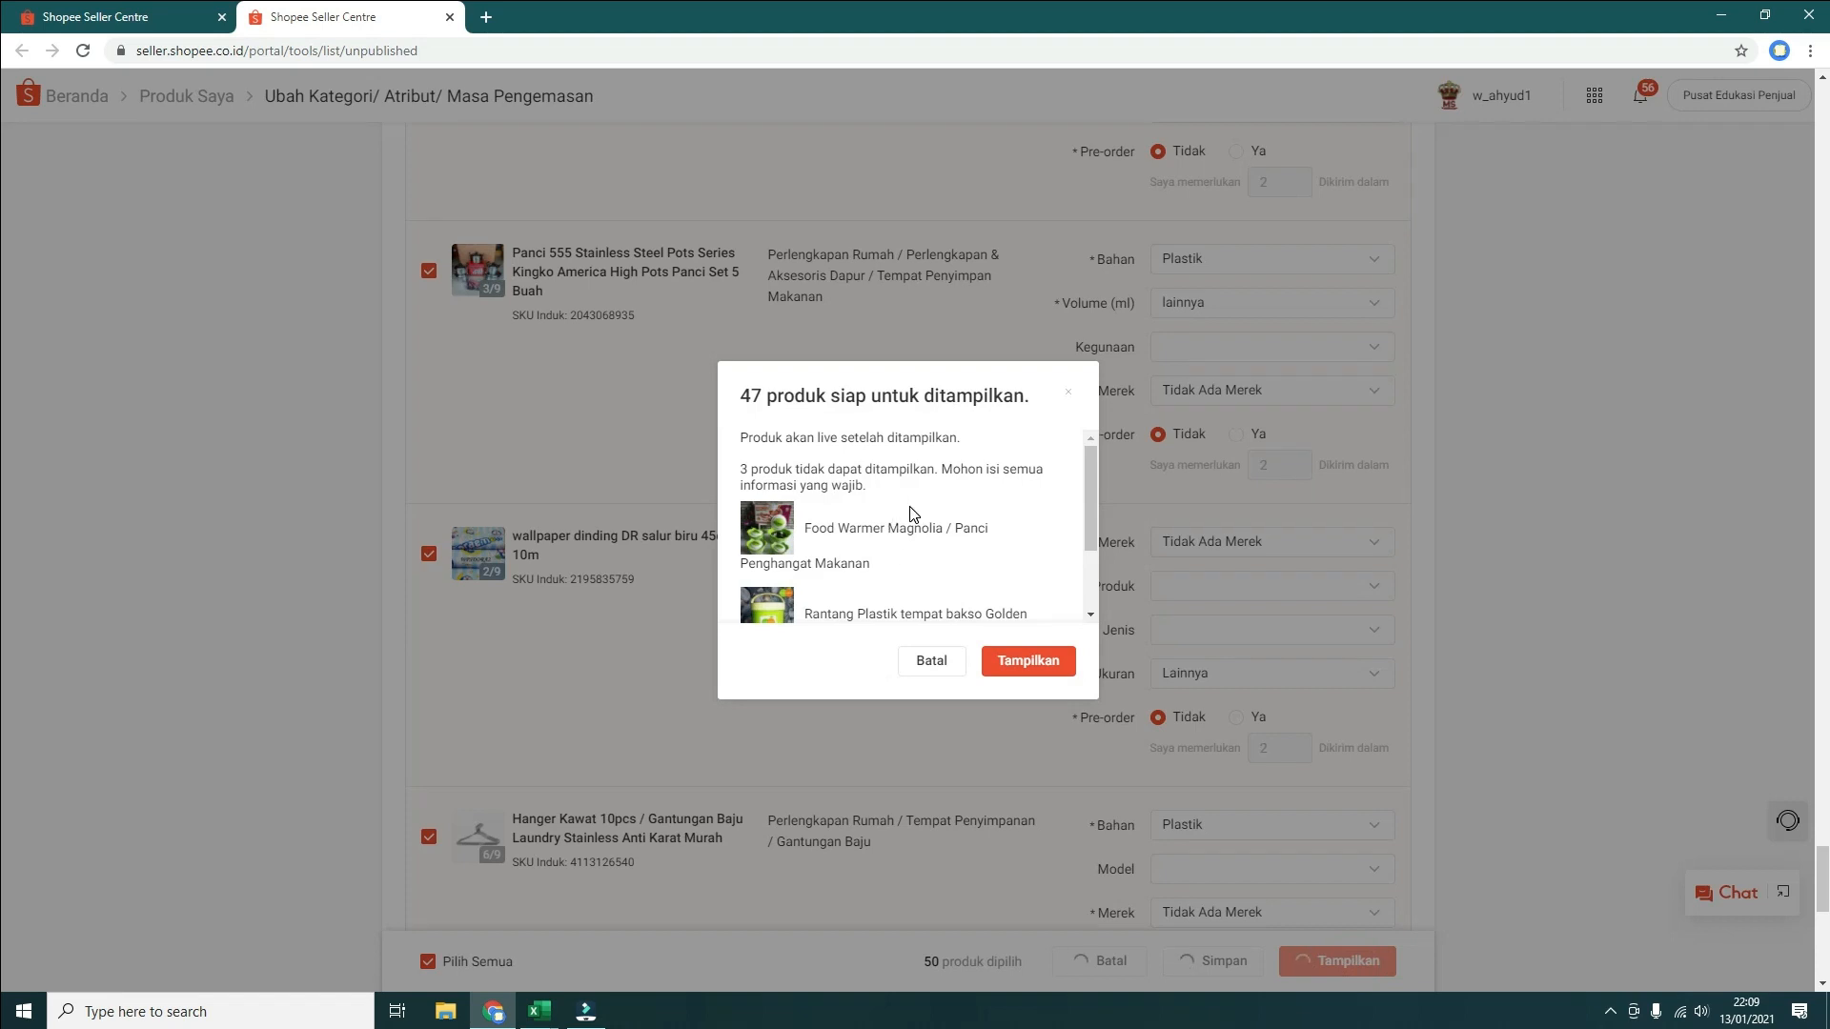
scroll(924, 495, down, 3)
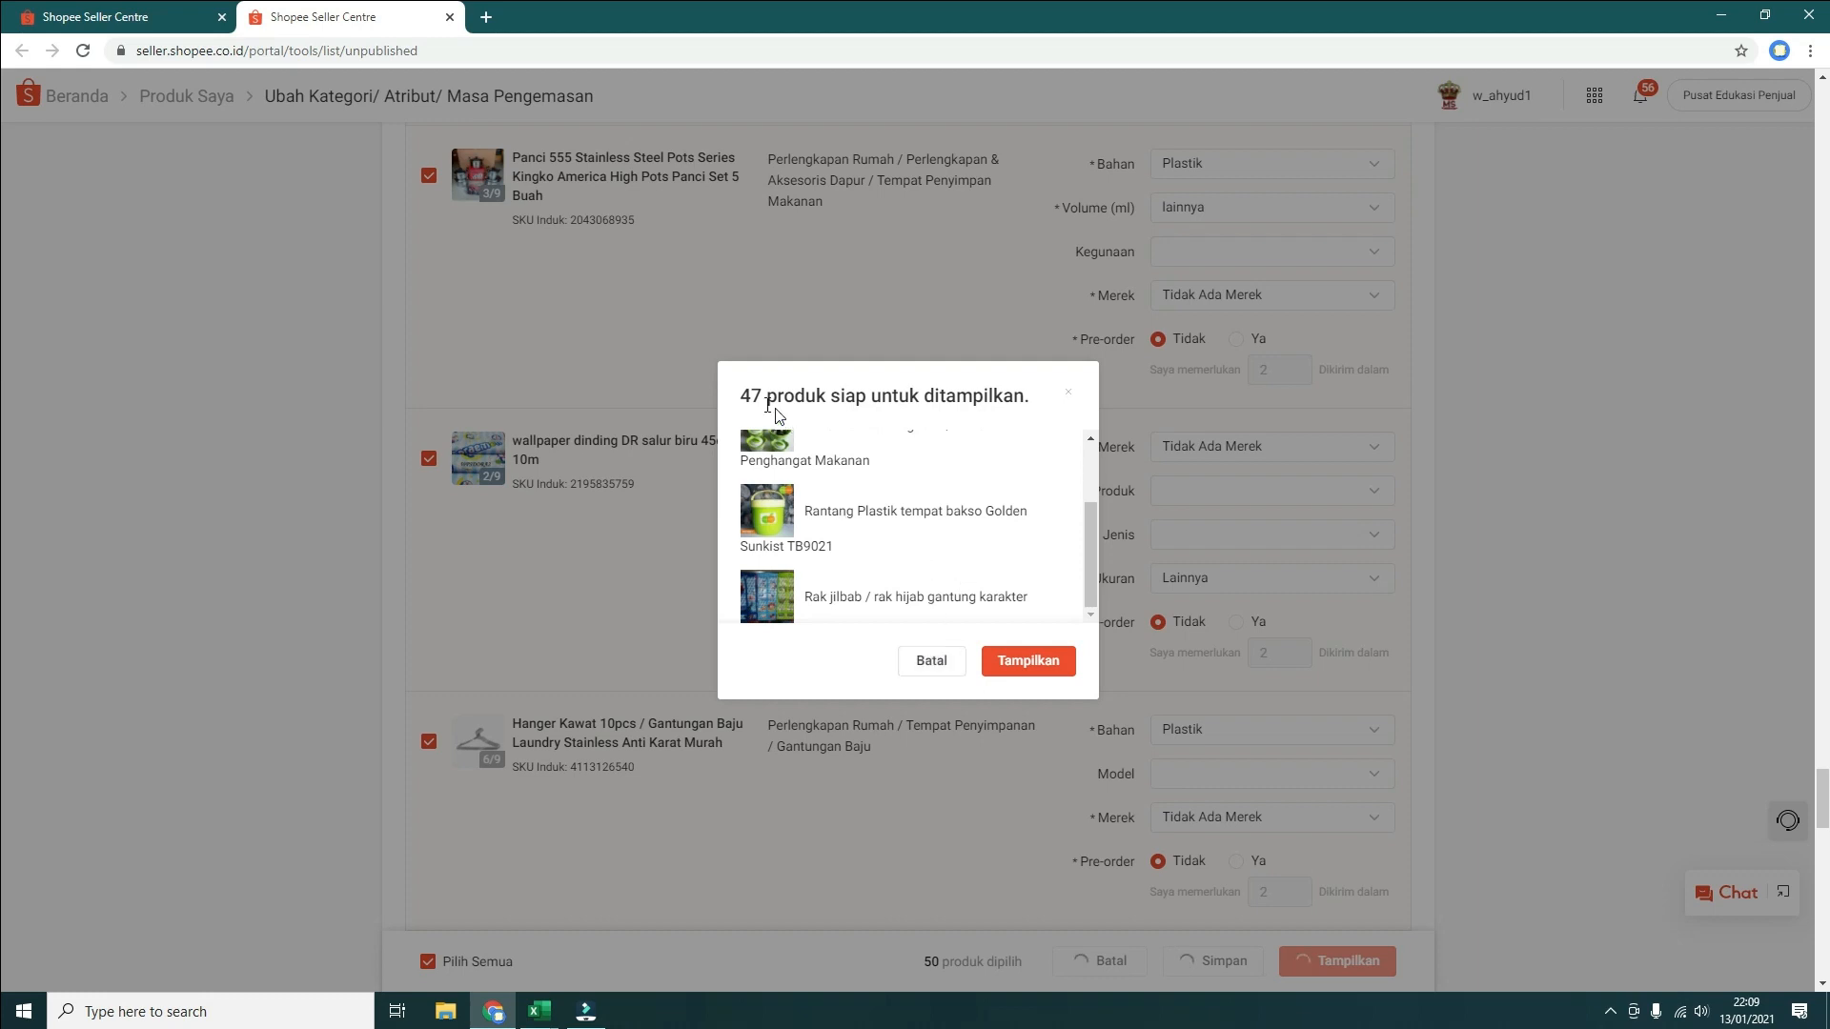
drag(740, 396, 939, 396)
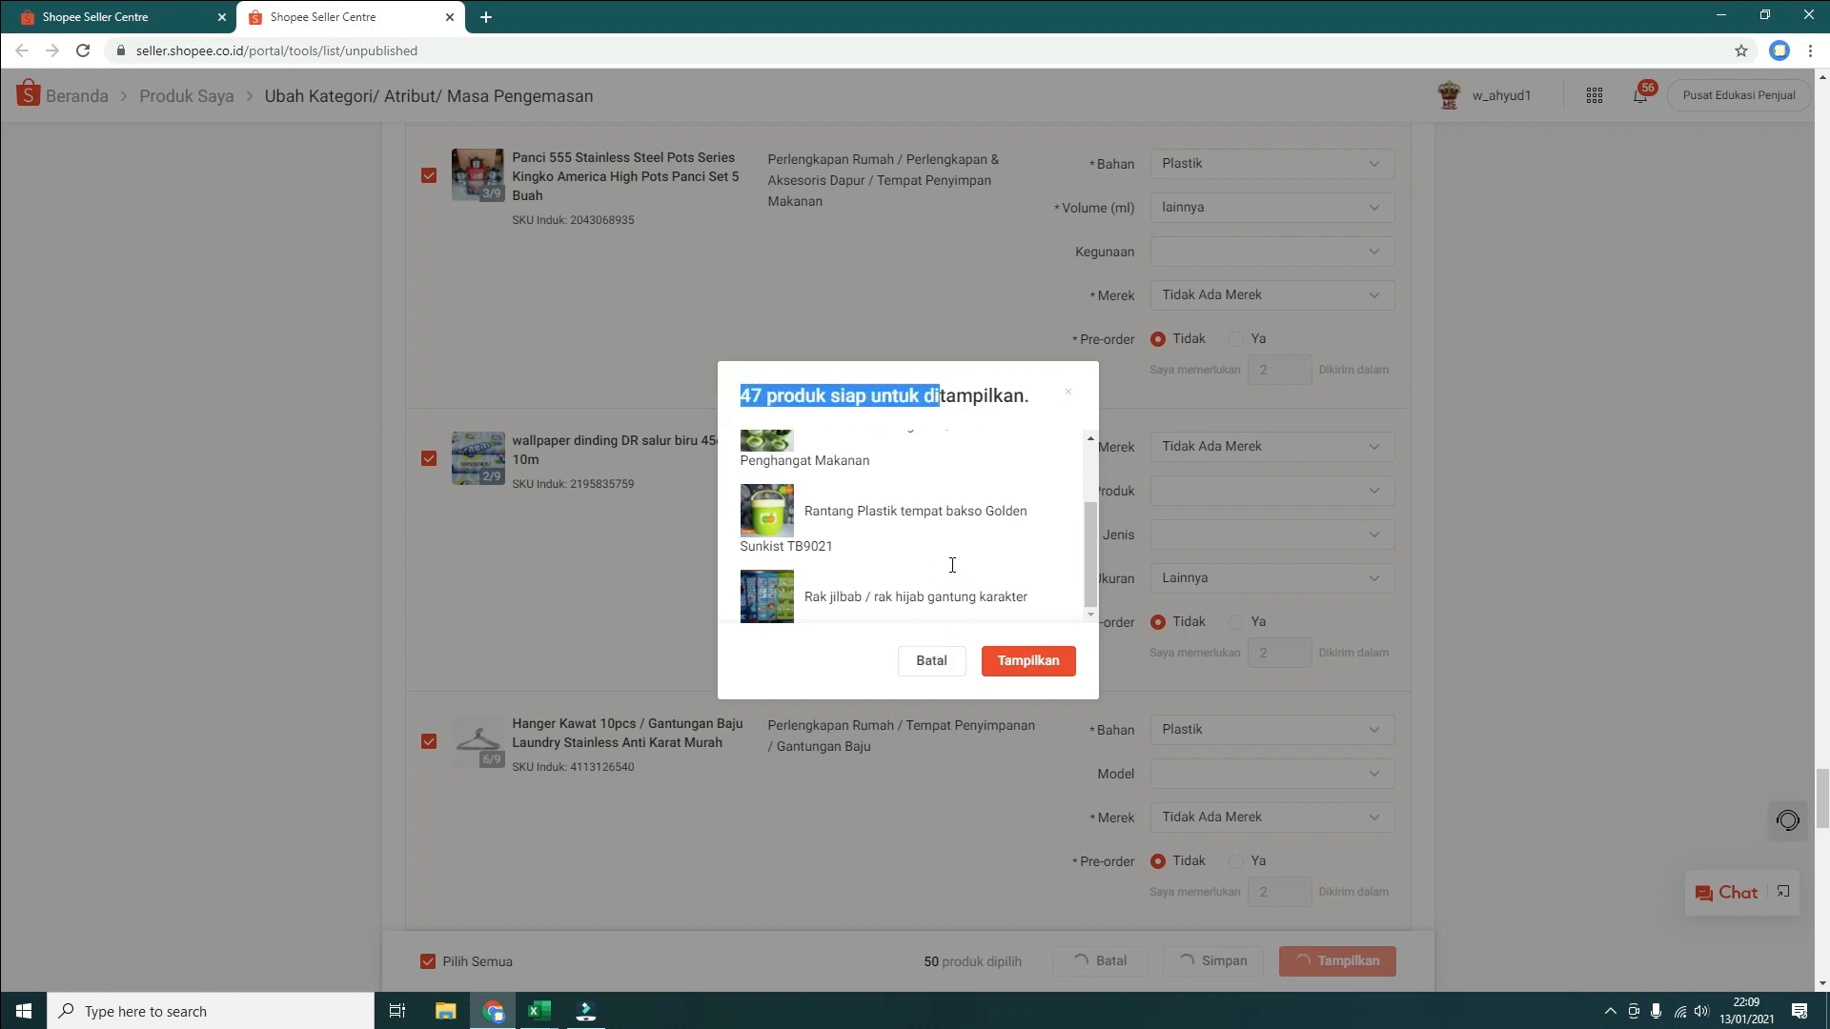
click(863, 671)
click(1024, 667)
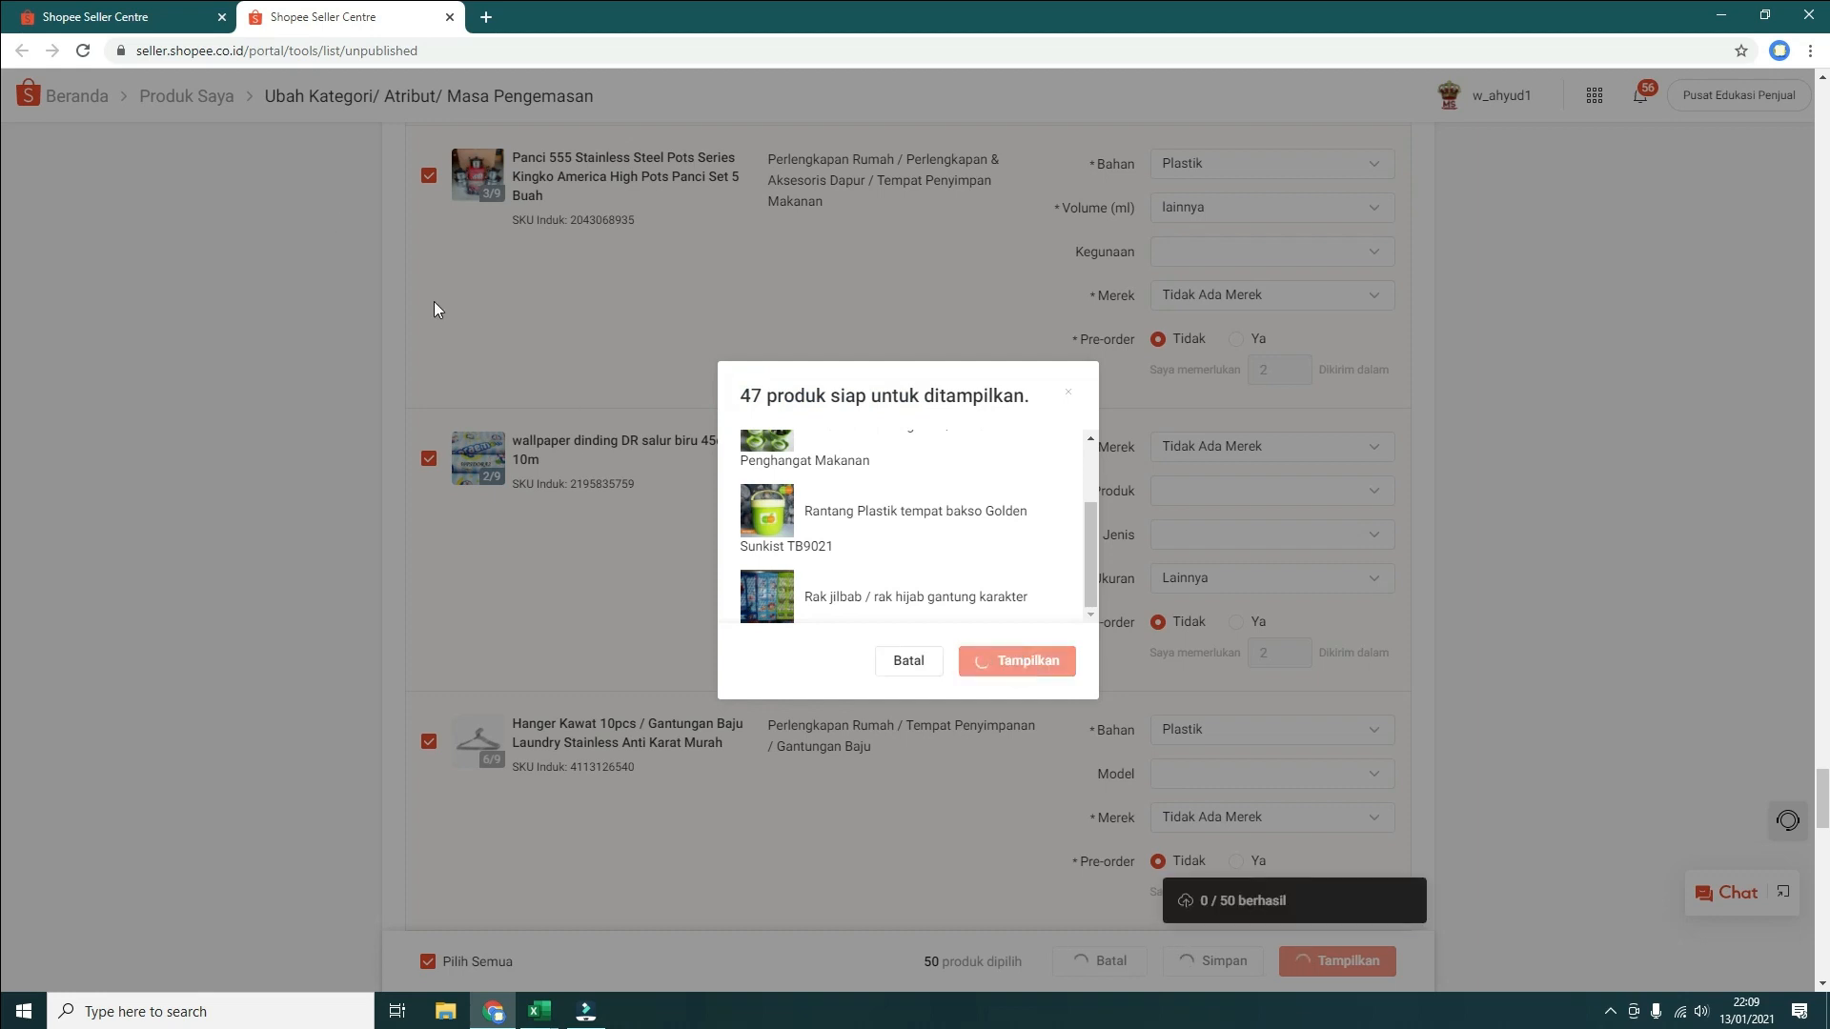
click(176, 29)
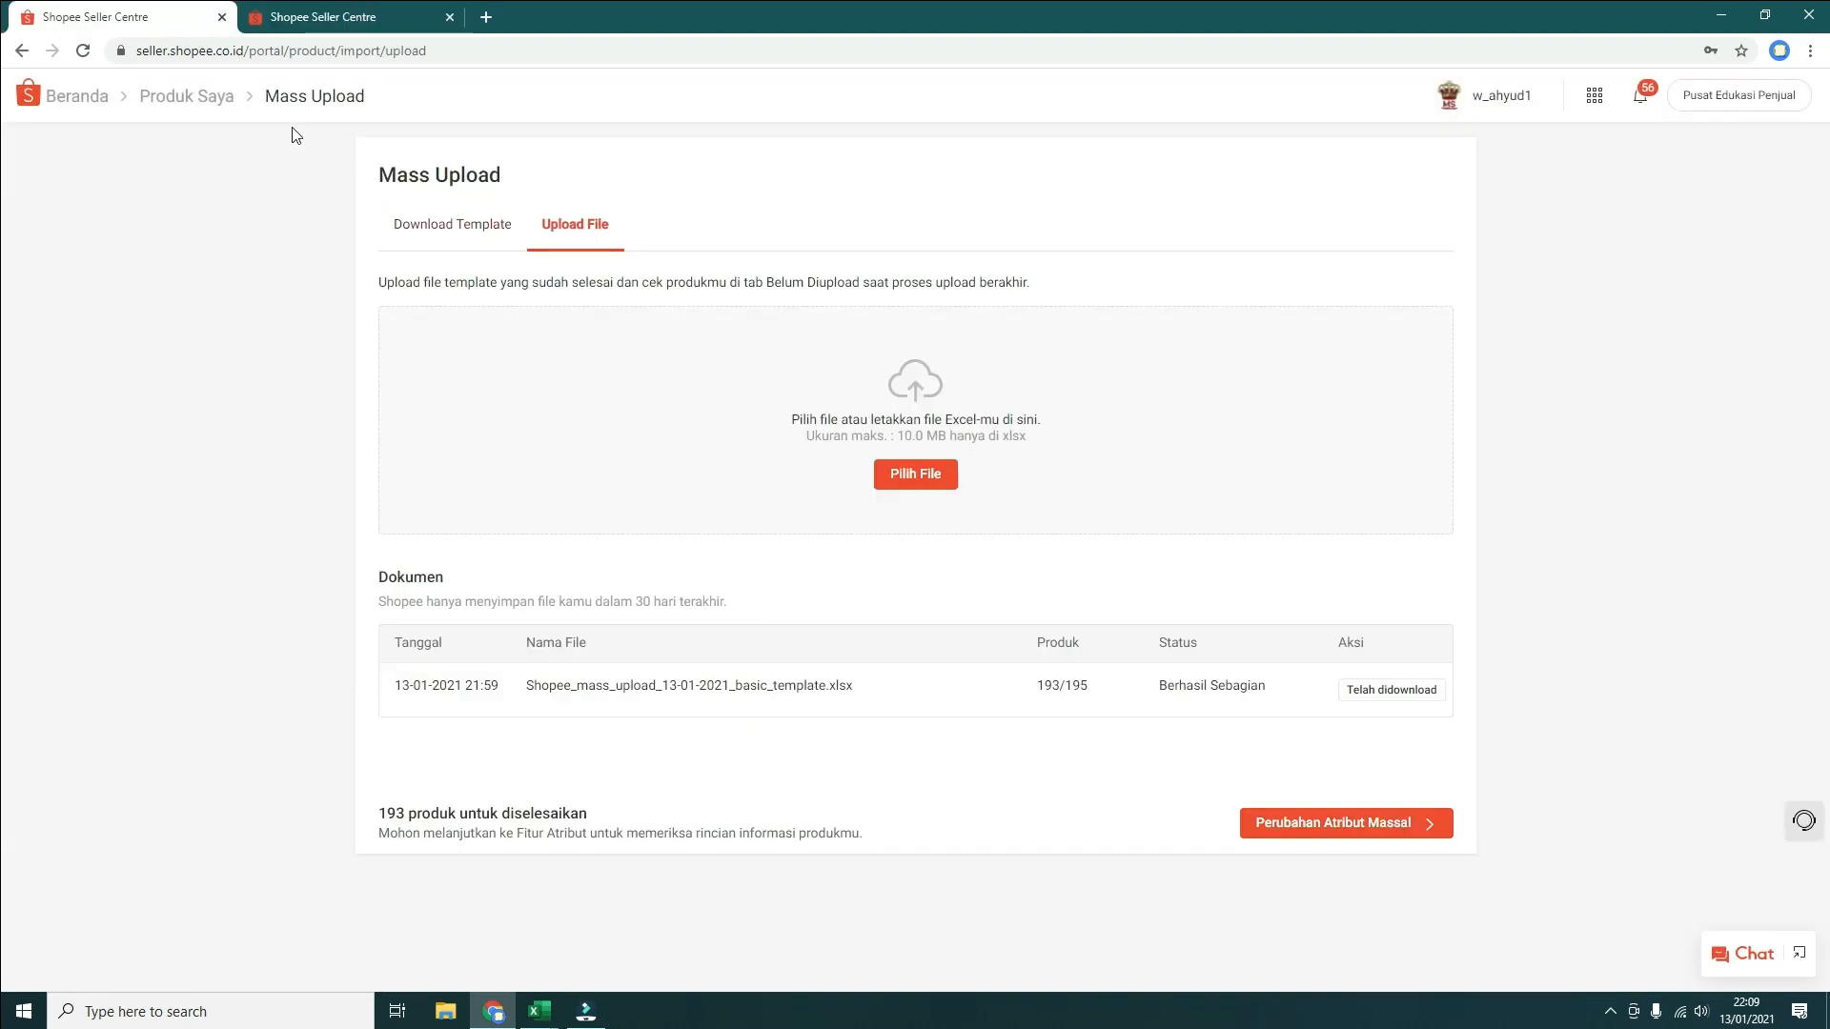
Open the Produk Saya list and check the publishing progress on the unpublished products' attribute page before returning to the list
click(194, 105)
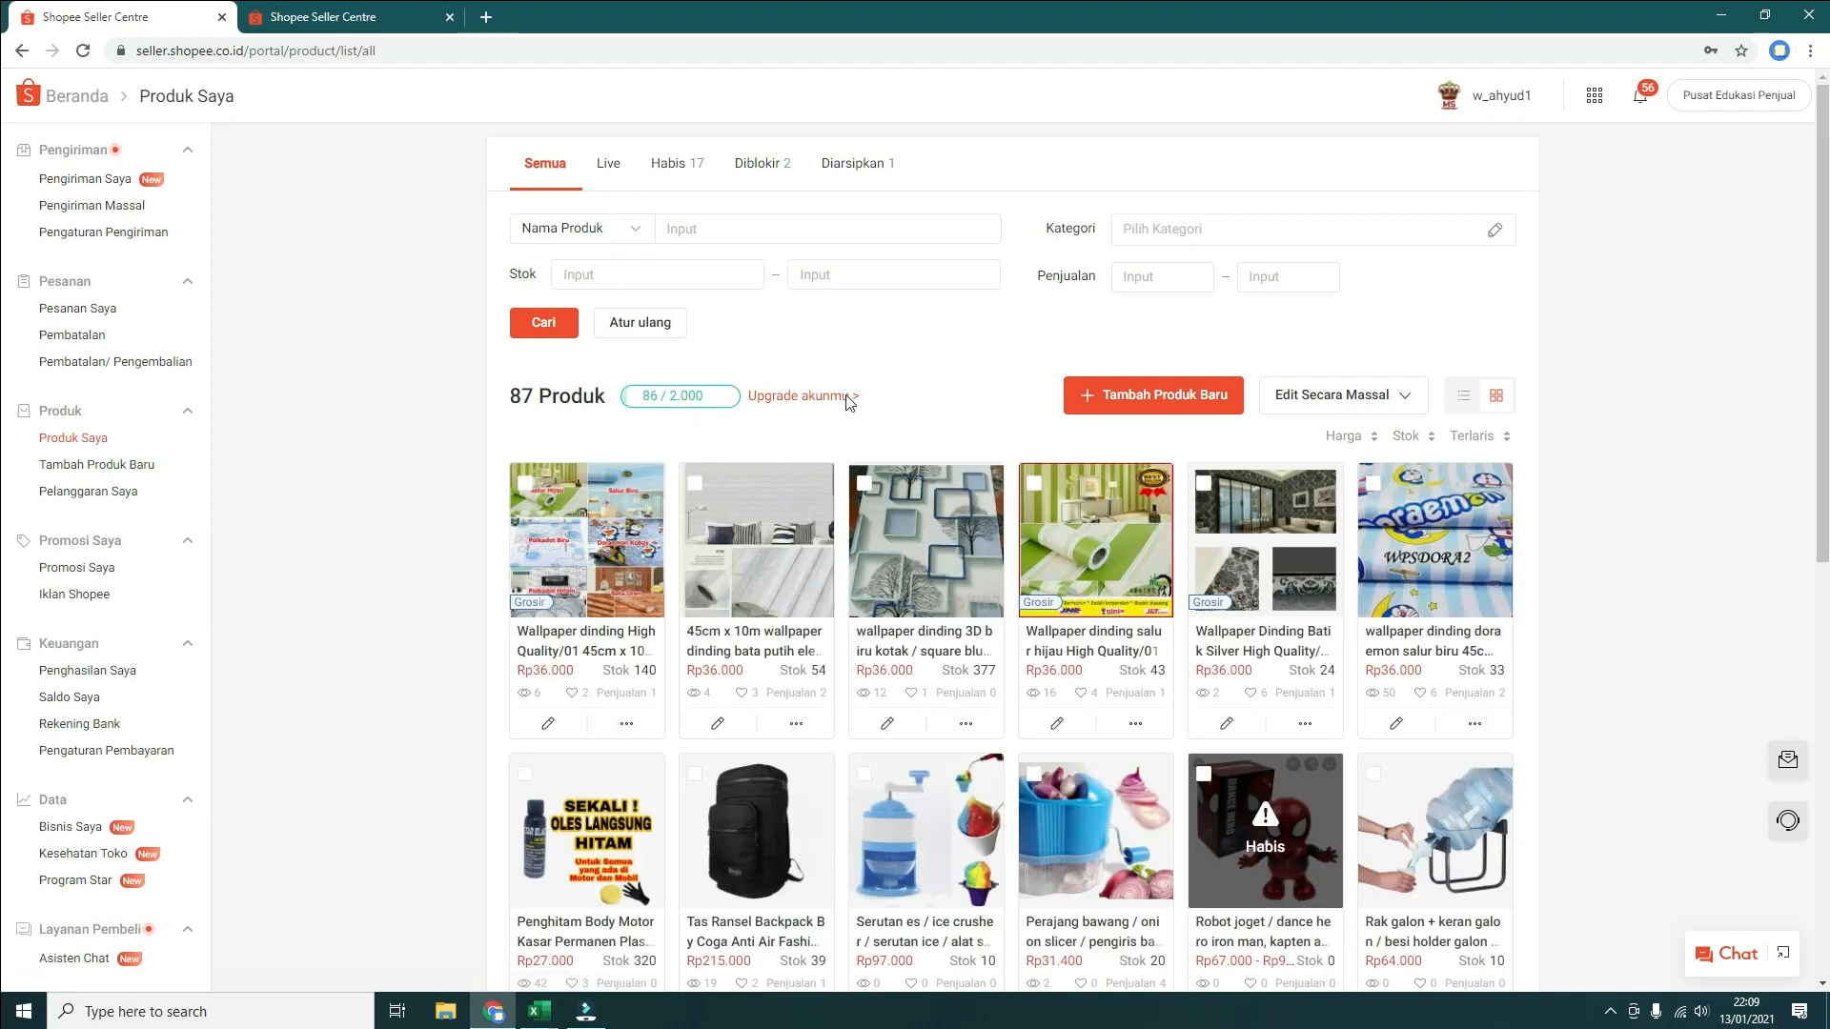
click(333, 22)
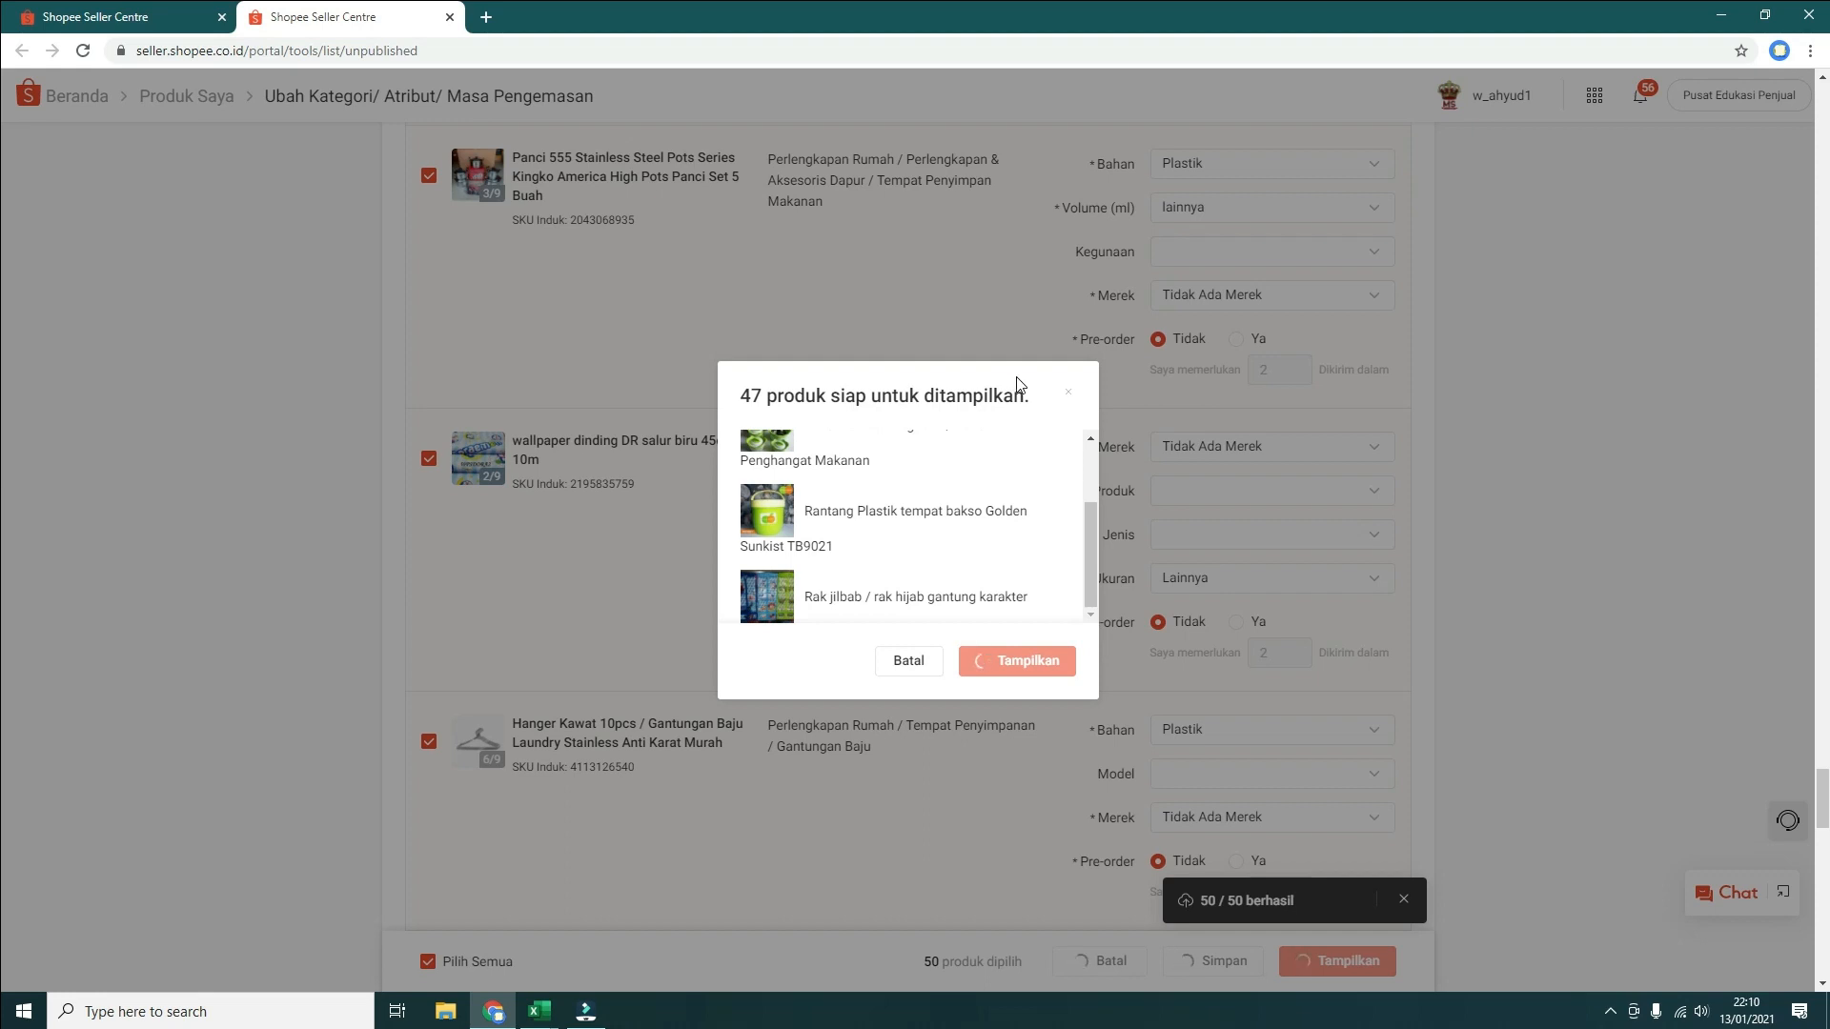
click(132, 13)
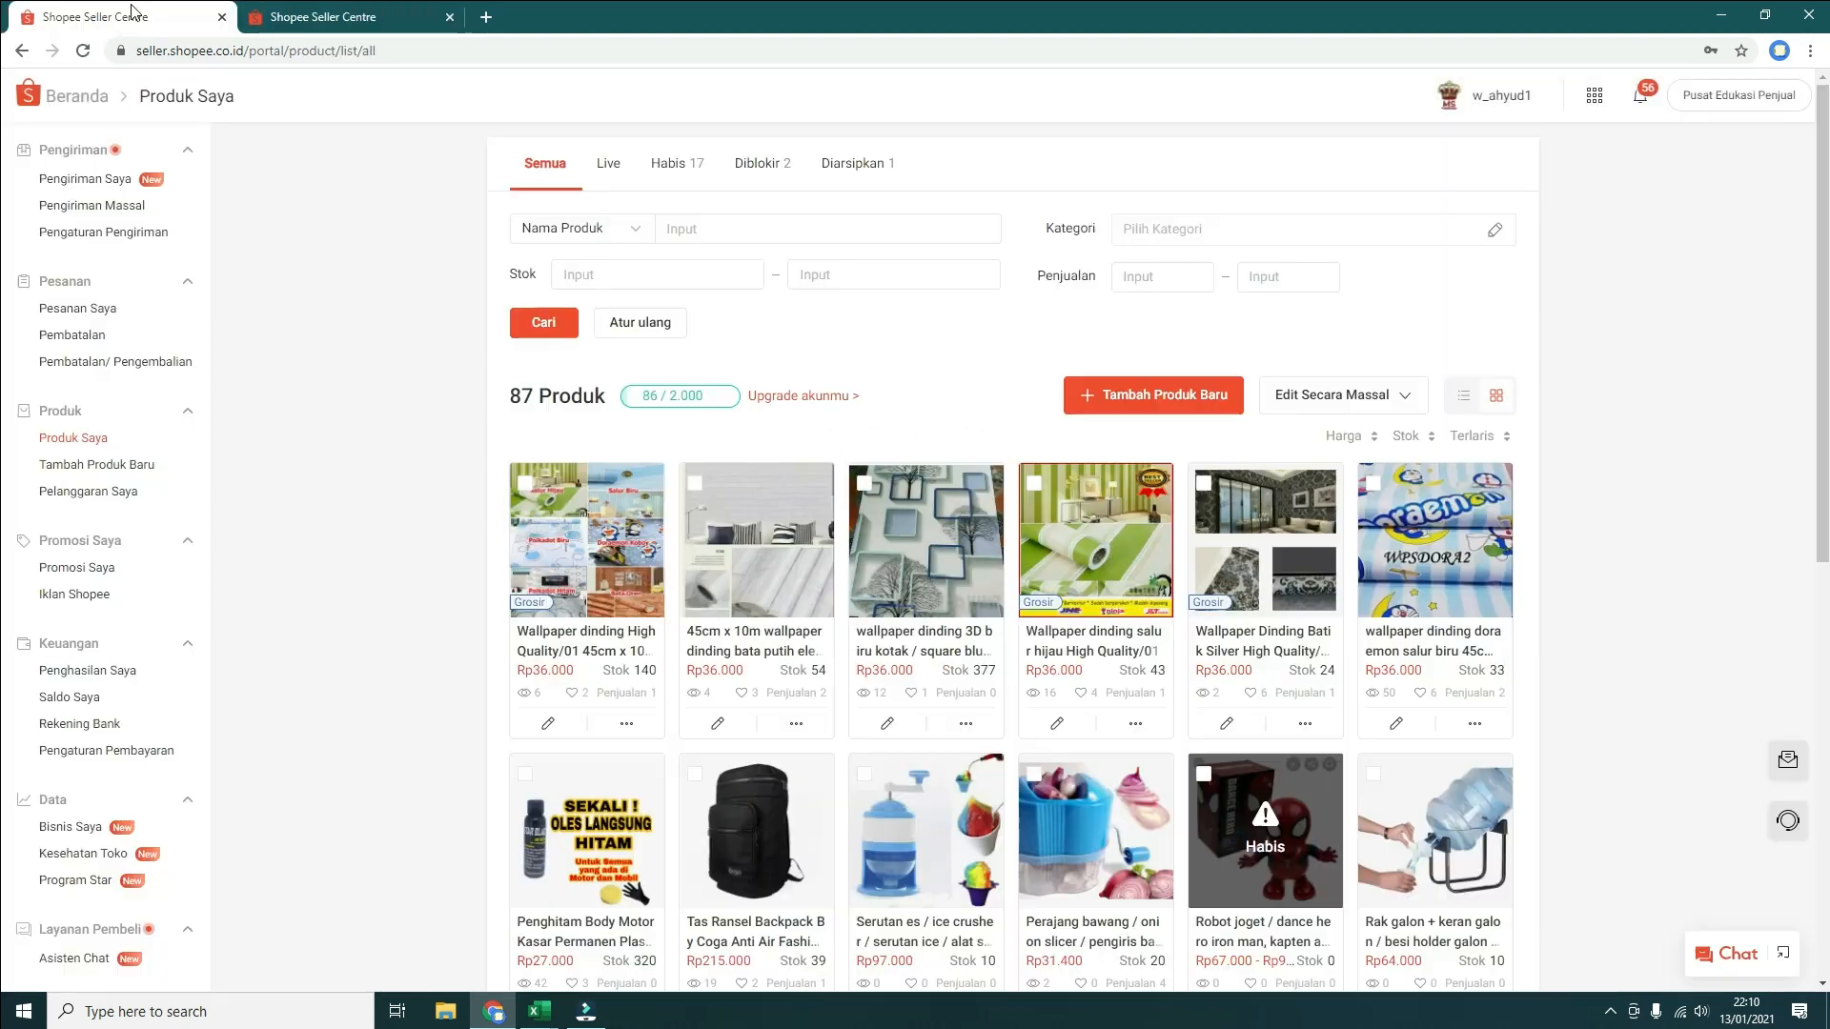
Refresh the Produk Saya list and check the product total, the listing quota and the newly published products
click(83, 50)
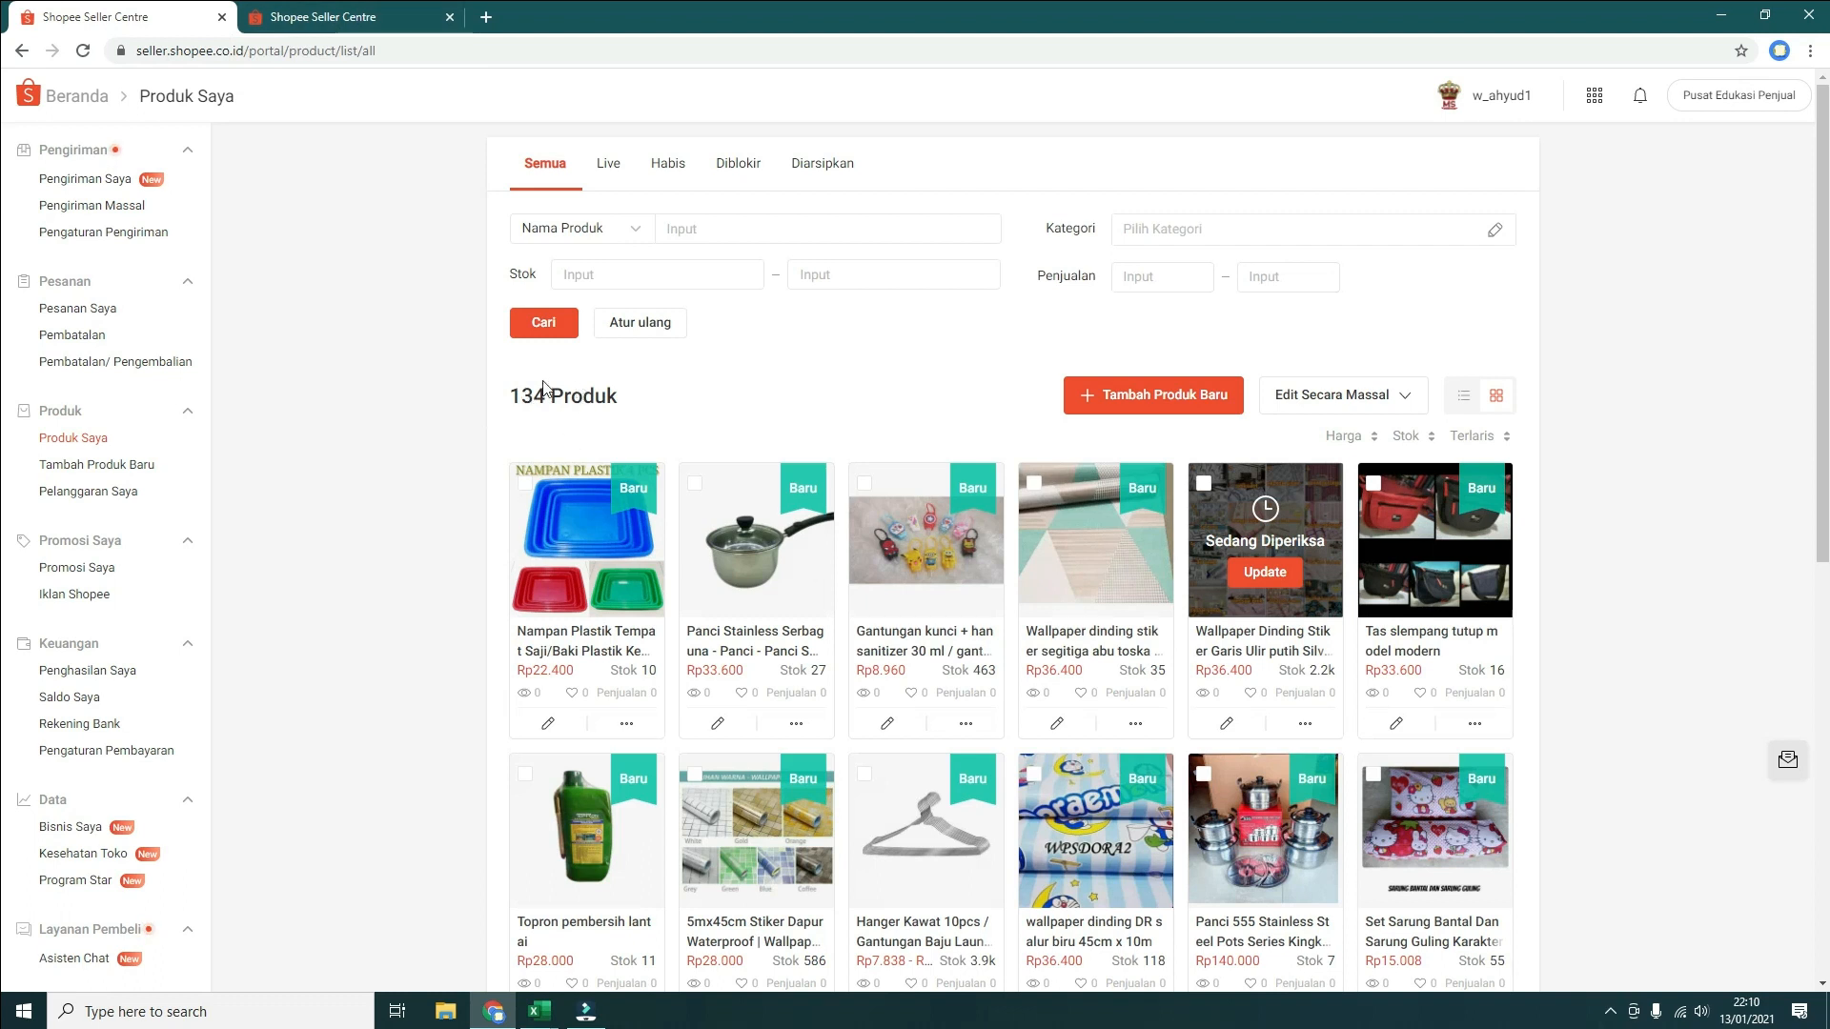
click(502, 393)
mouse_move(623, 400)
mouse_down()
mouse_move(551, 400)
mouse_move(608, 402)
mouse_up()
double_click(657, 401)
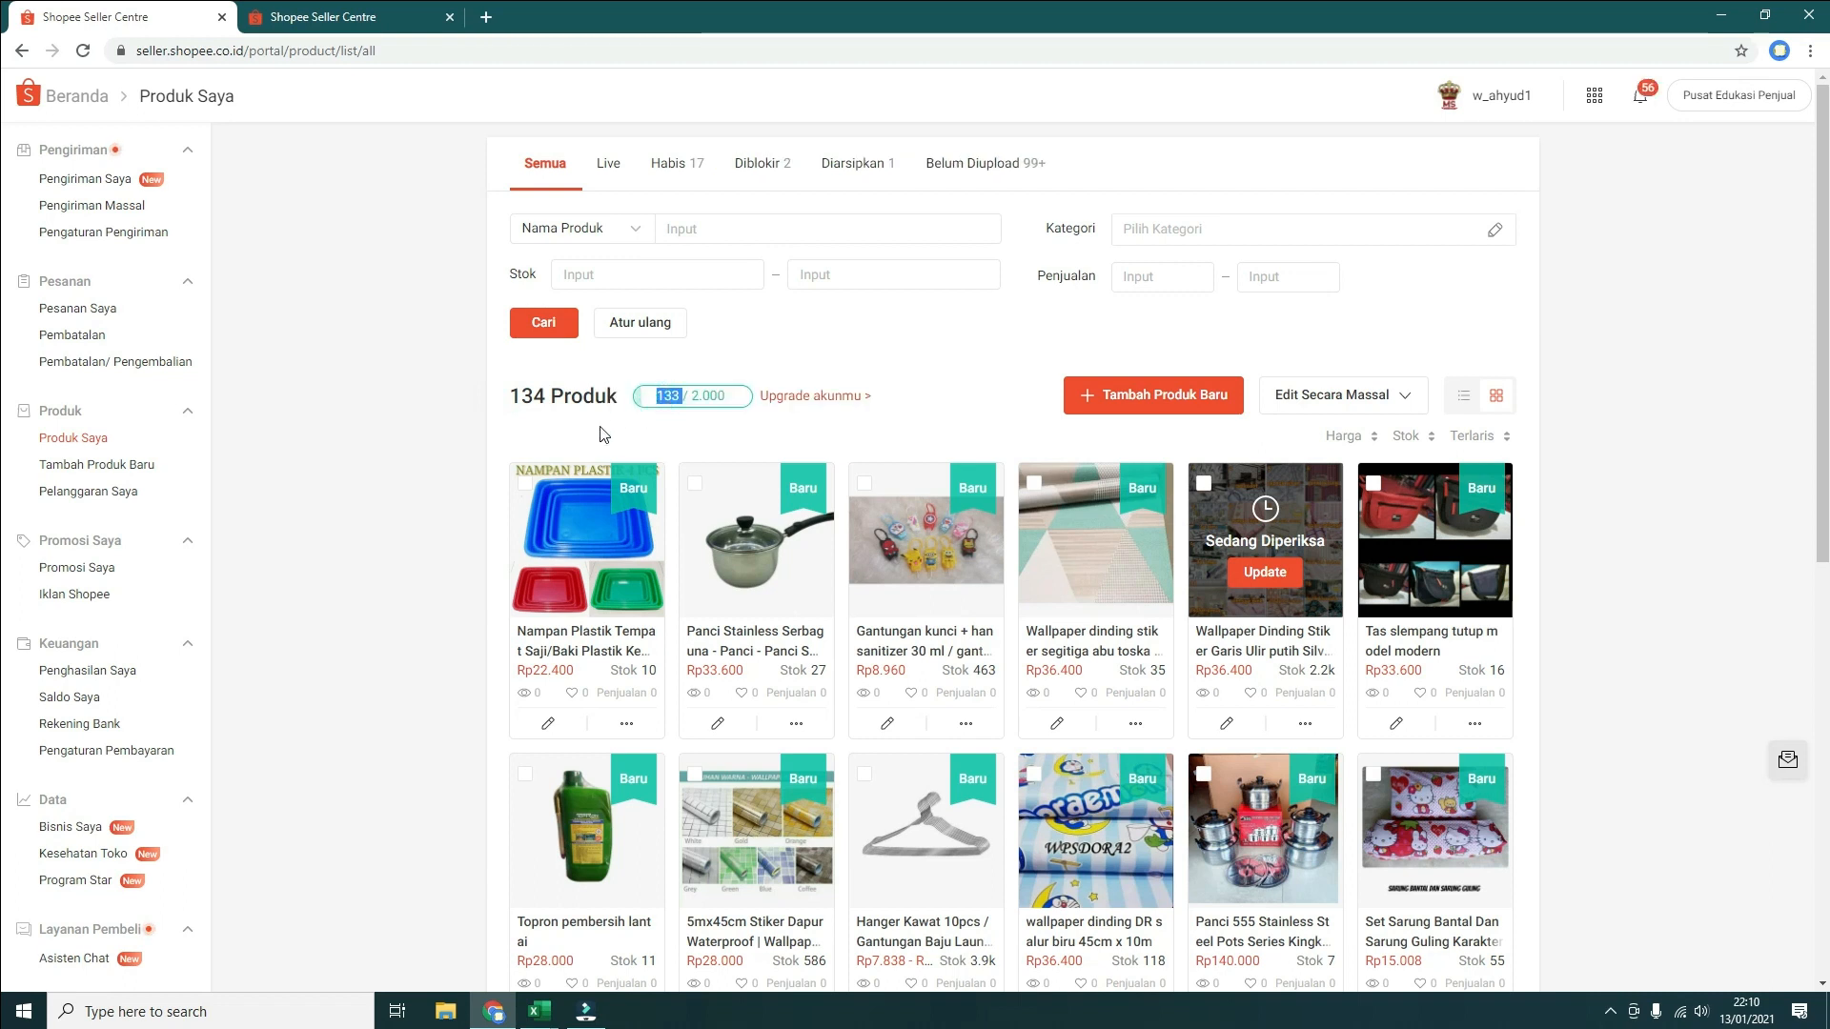
click(516, 397)
scroll(646, 426, down, 4)
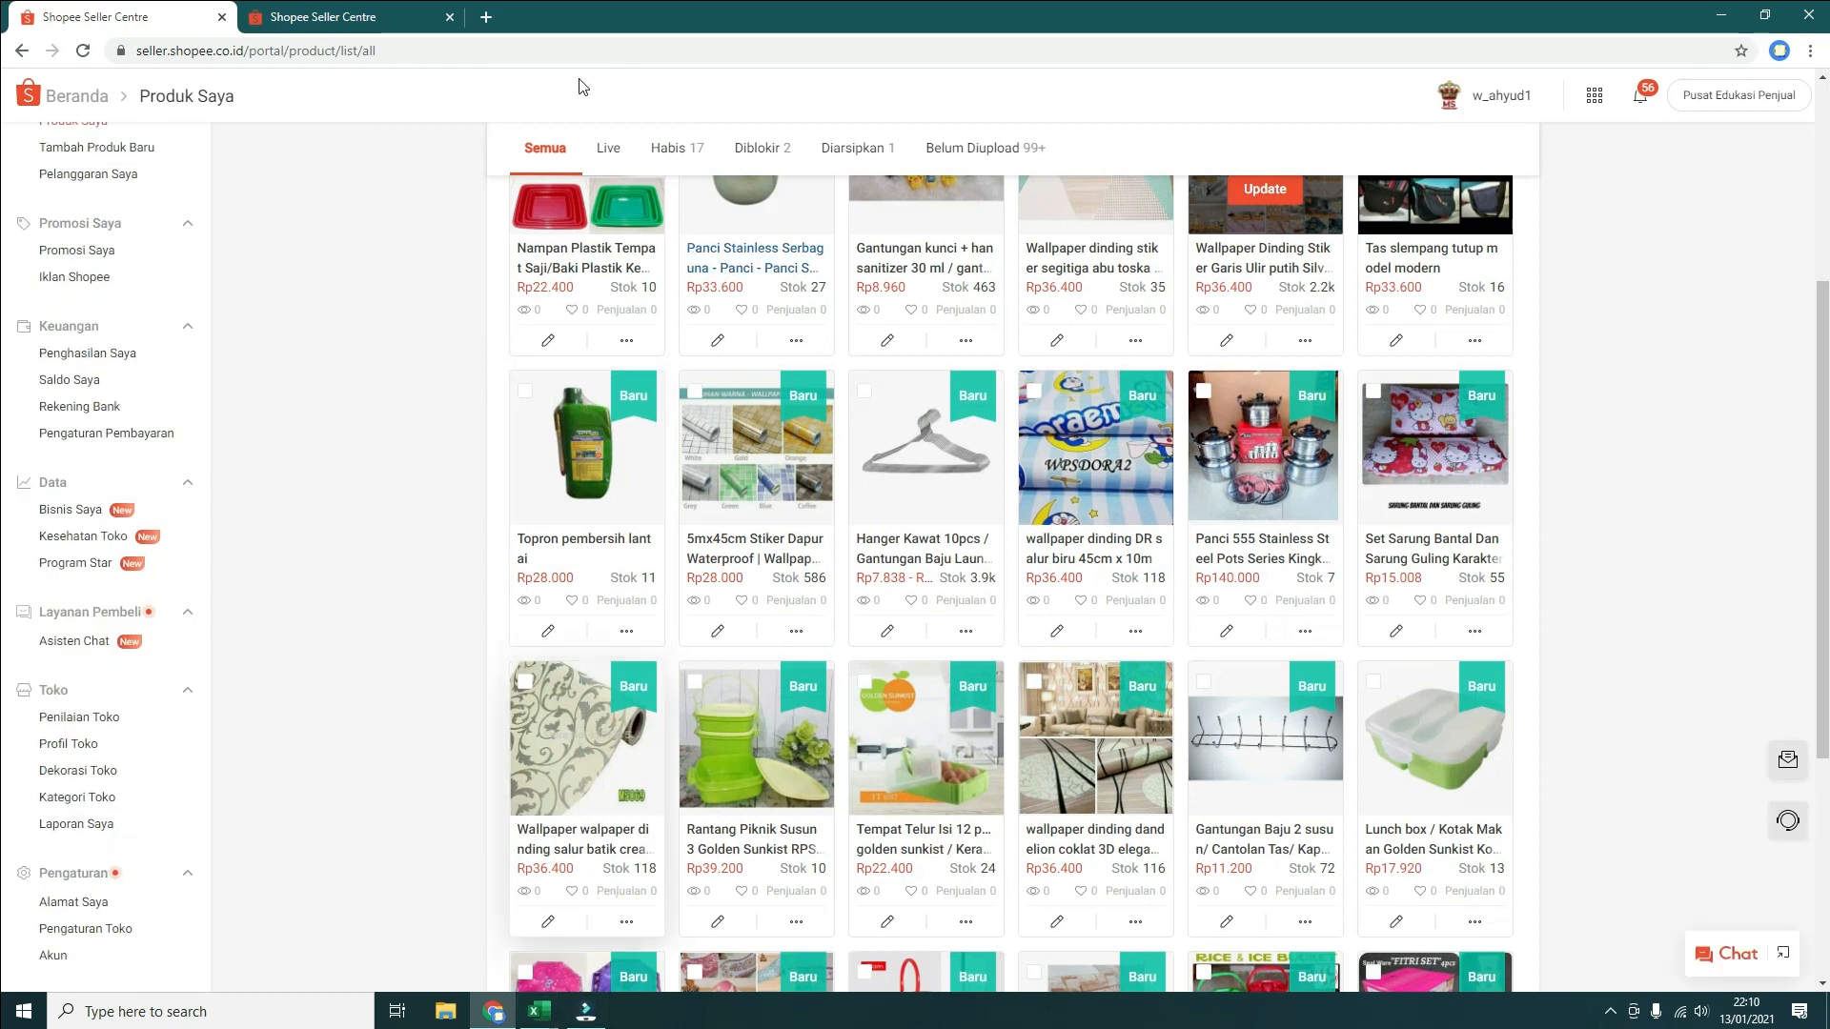
Return to the Ubah Kategori/Atribut/Masa Pengemasan page and examine the remaining unpublished products and their empty attributes down to the end
click(307, 19)
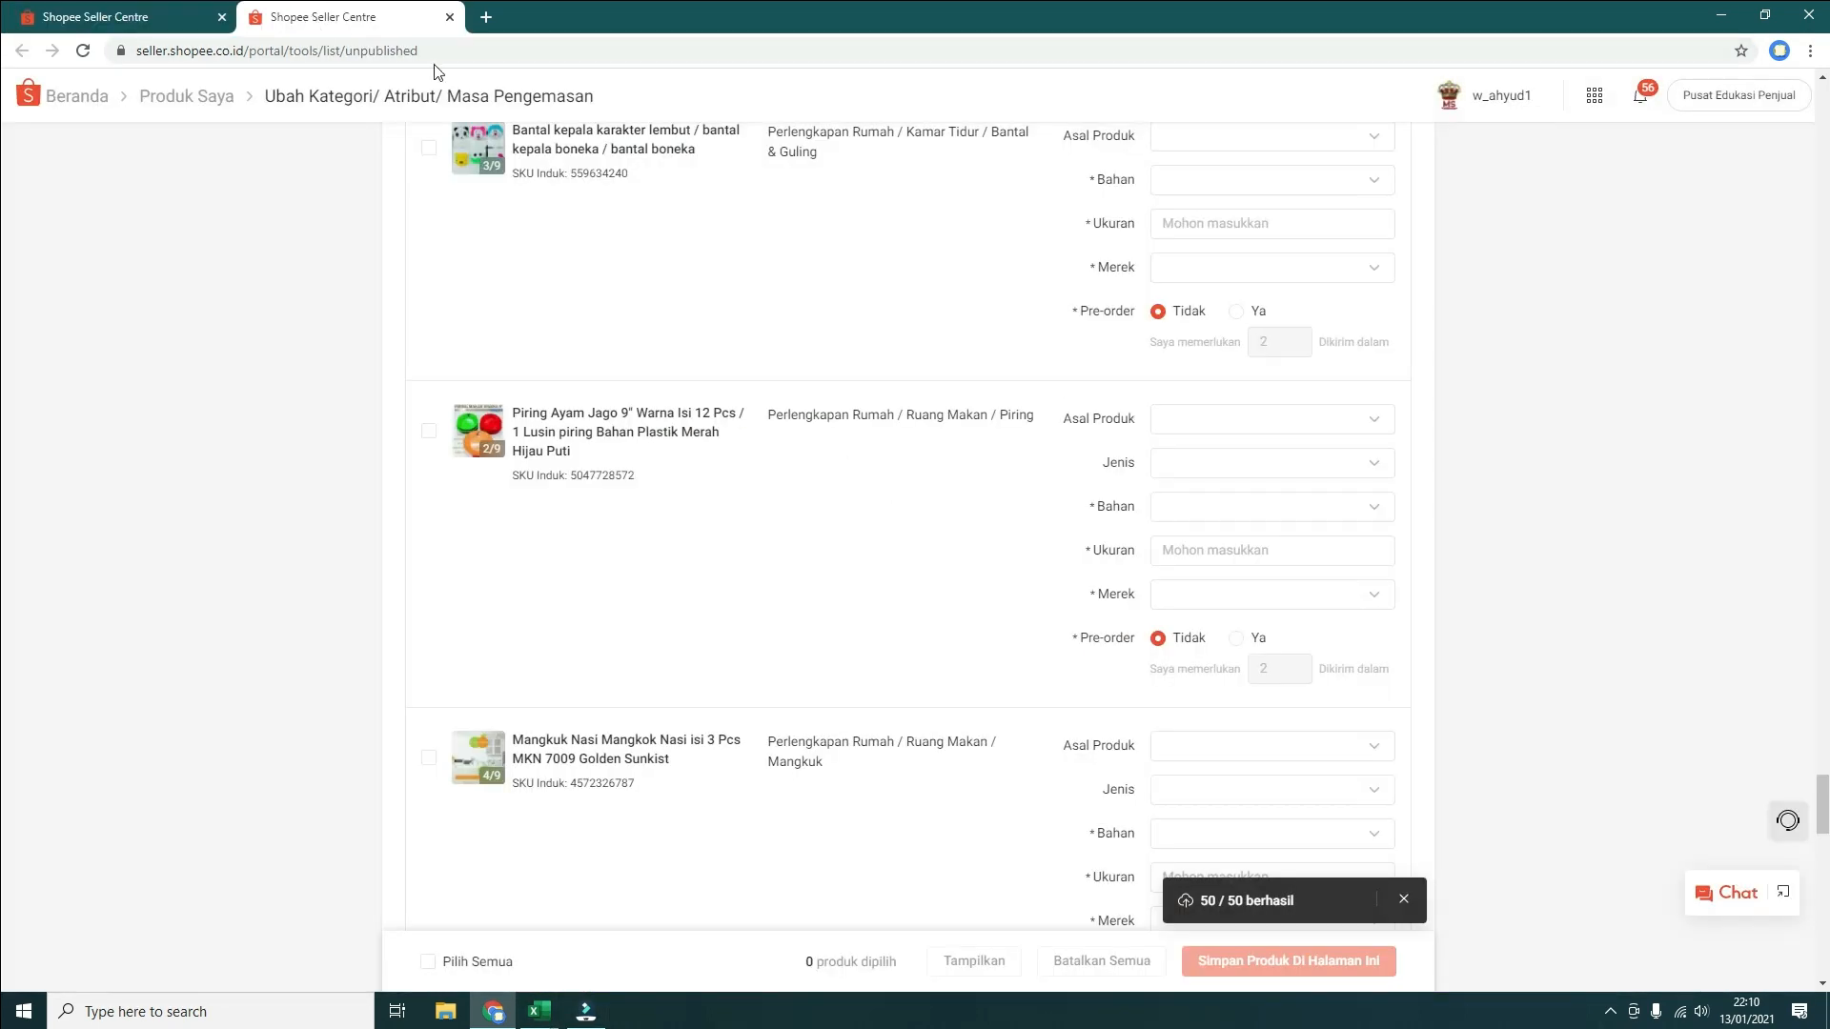
scroll(1277, 705, down, 5)
scroll(942, 677, up, 1)
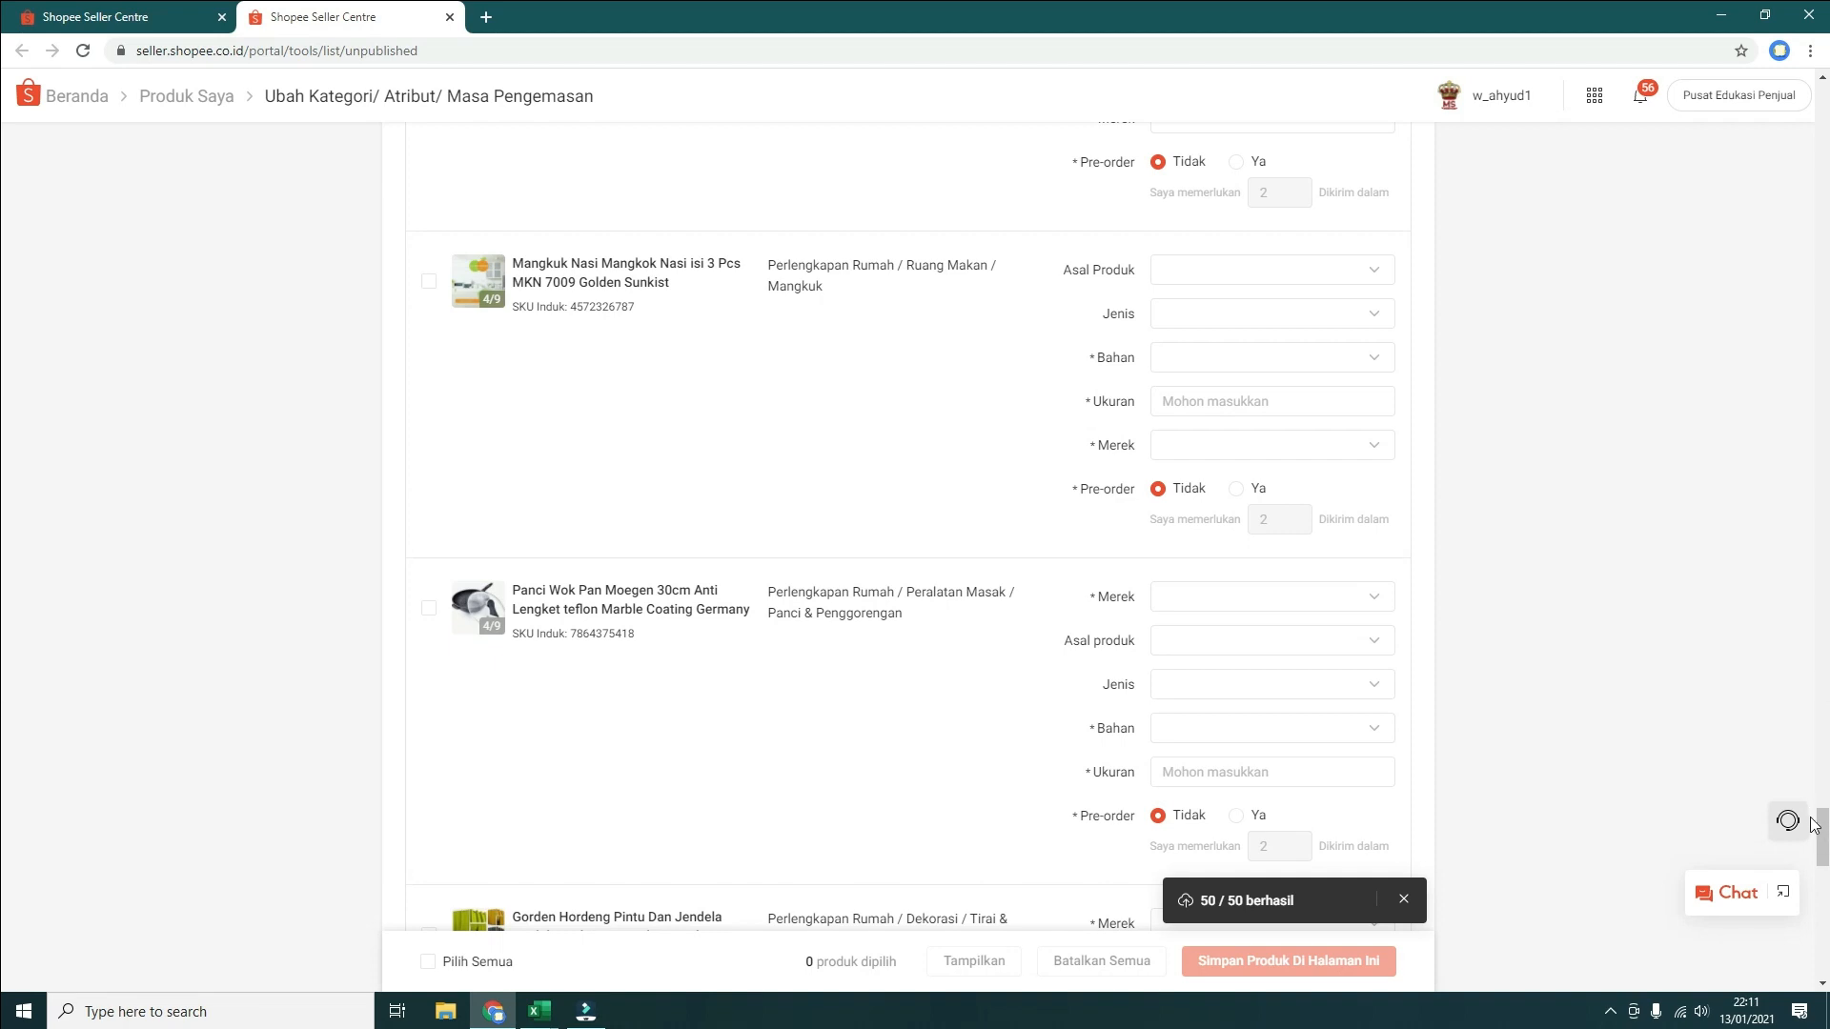
scroll(3, 839, down, 8)
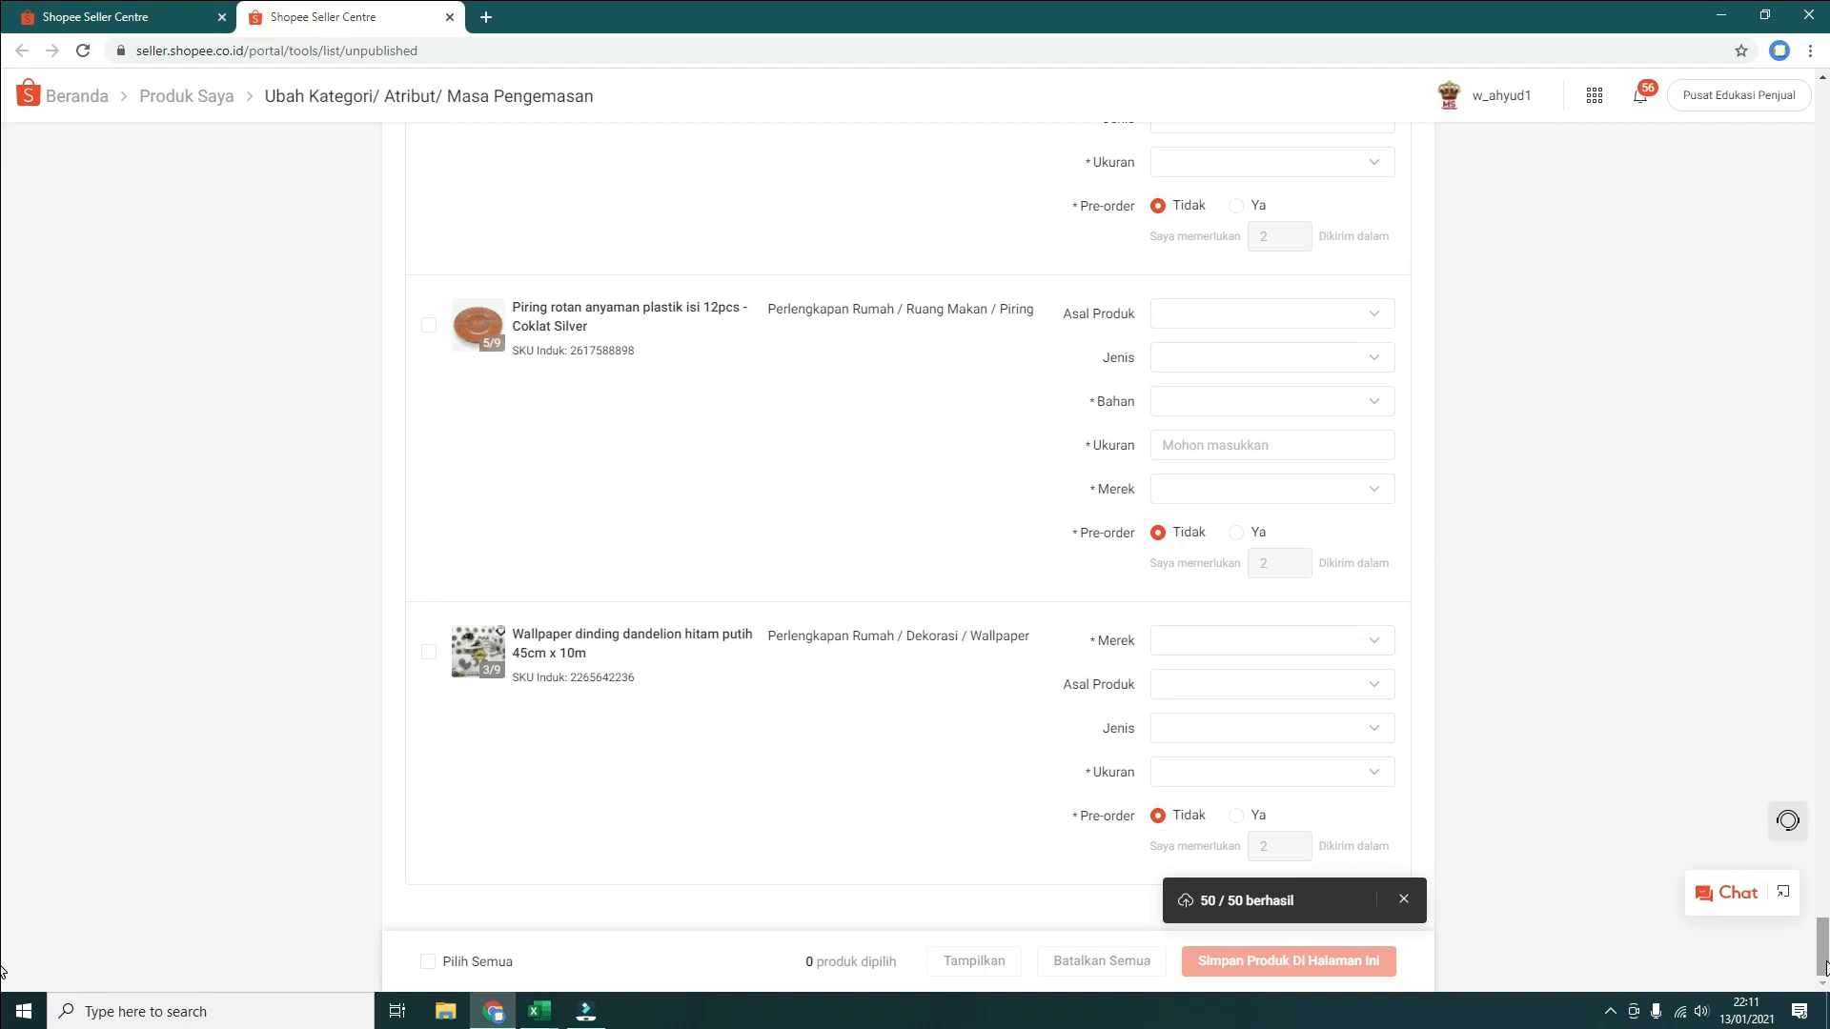
drag(1824, 967, 3, 81)
drag(2, 212, 3, 950)
scroll(1127, 613, up, 5)
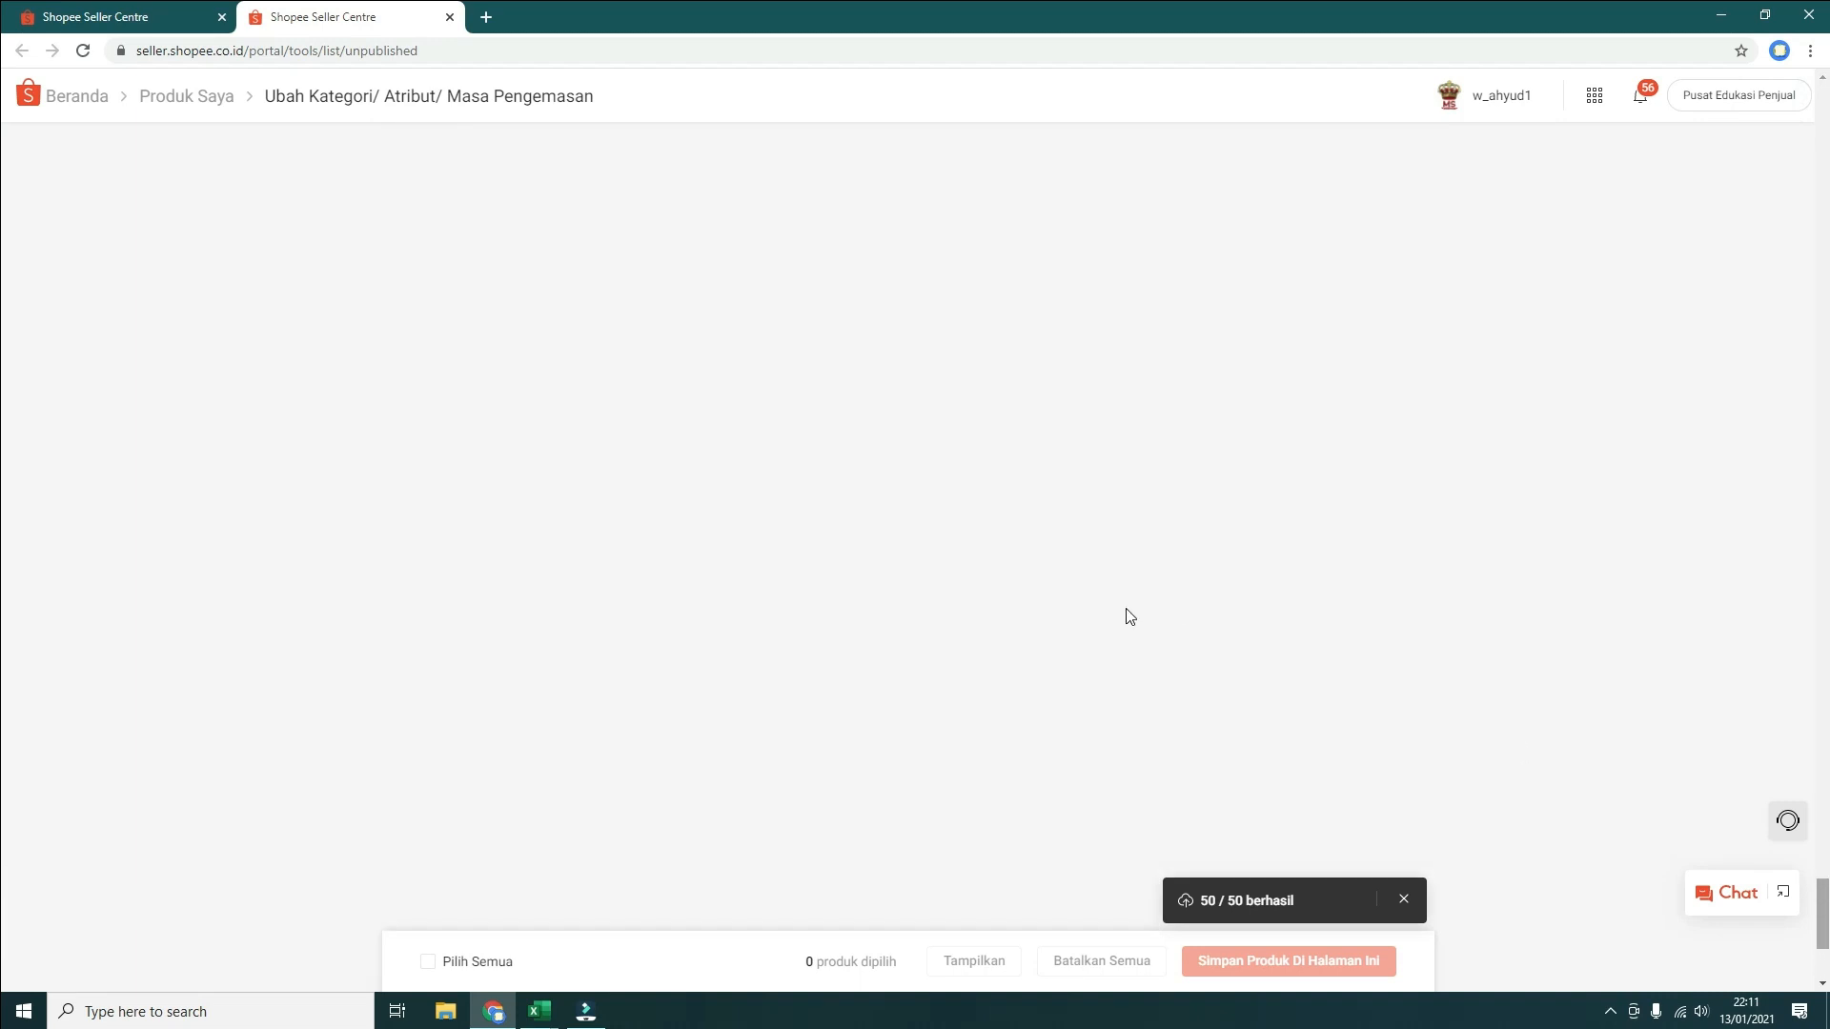
scroll(1127, 610, down, 4)
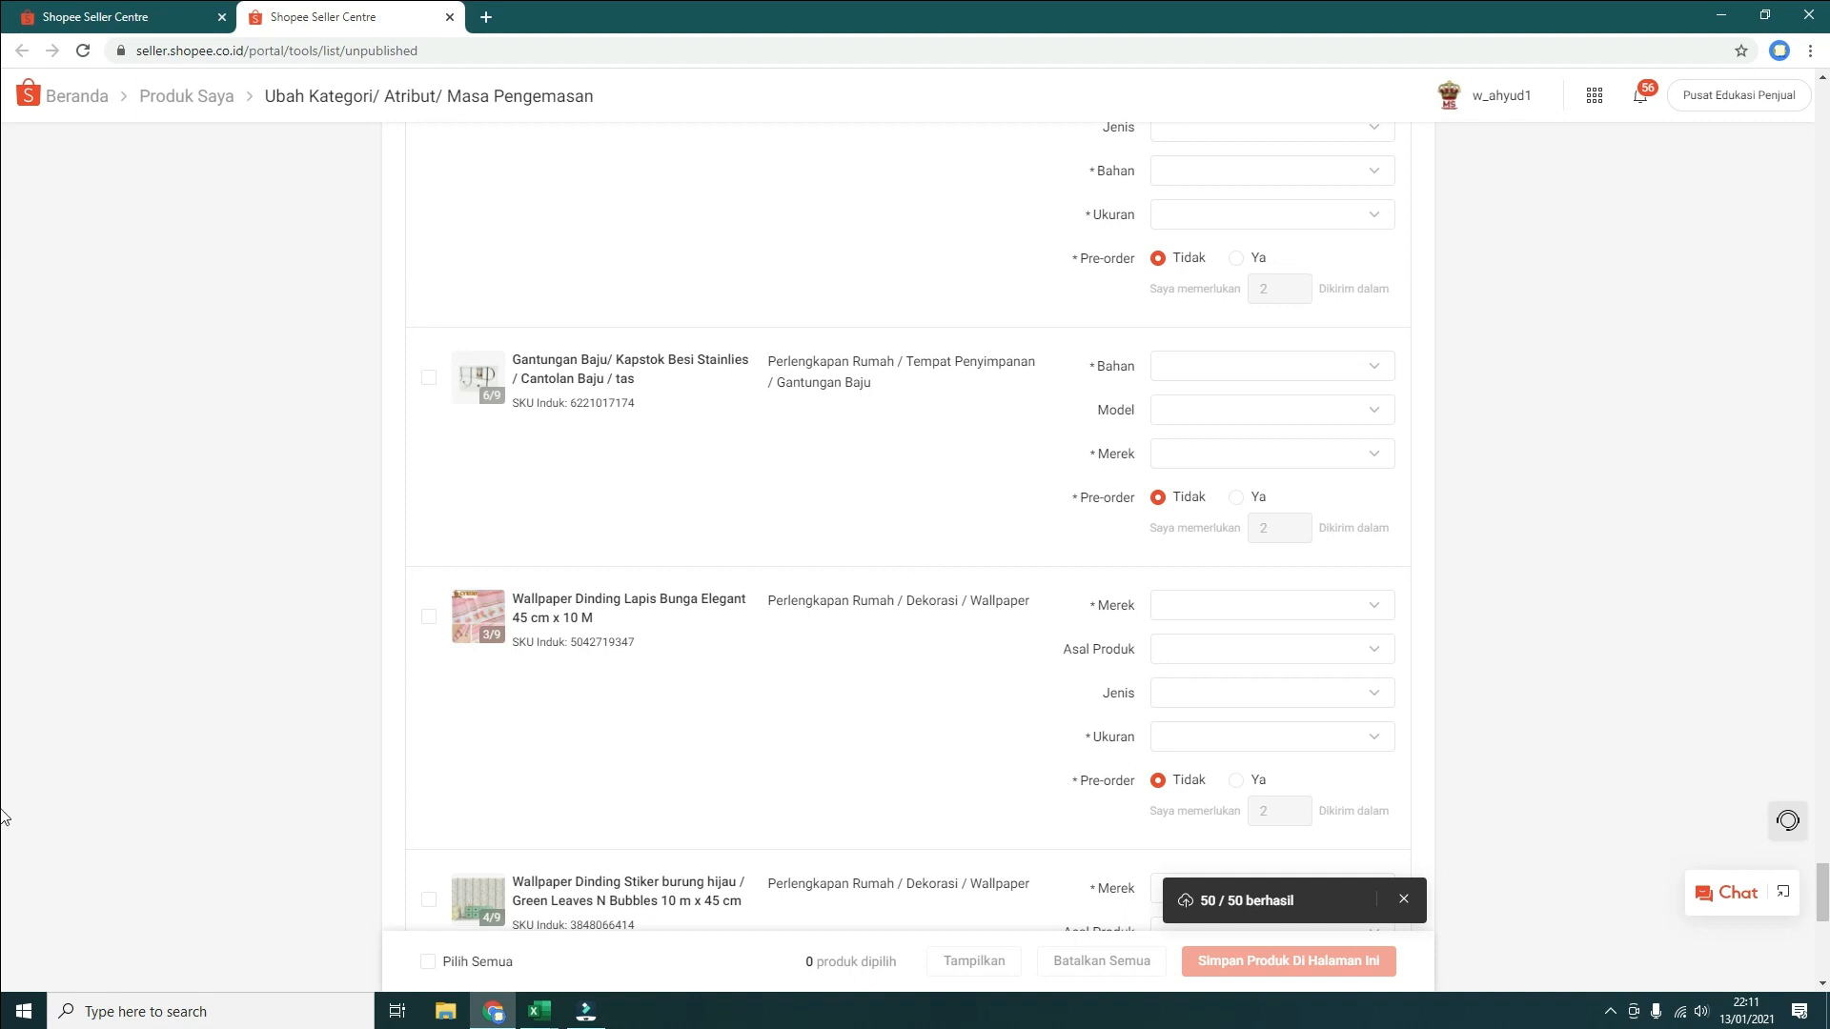
scroll(3, 924, down, 4)
scroll(3, 925, down, 5)
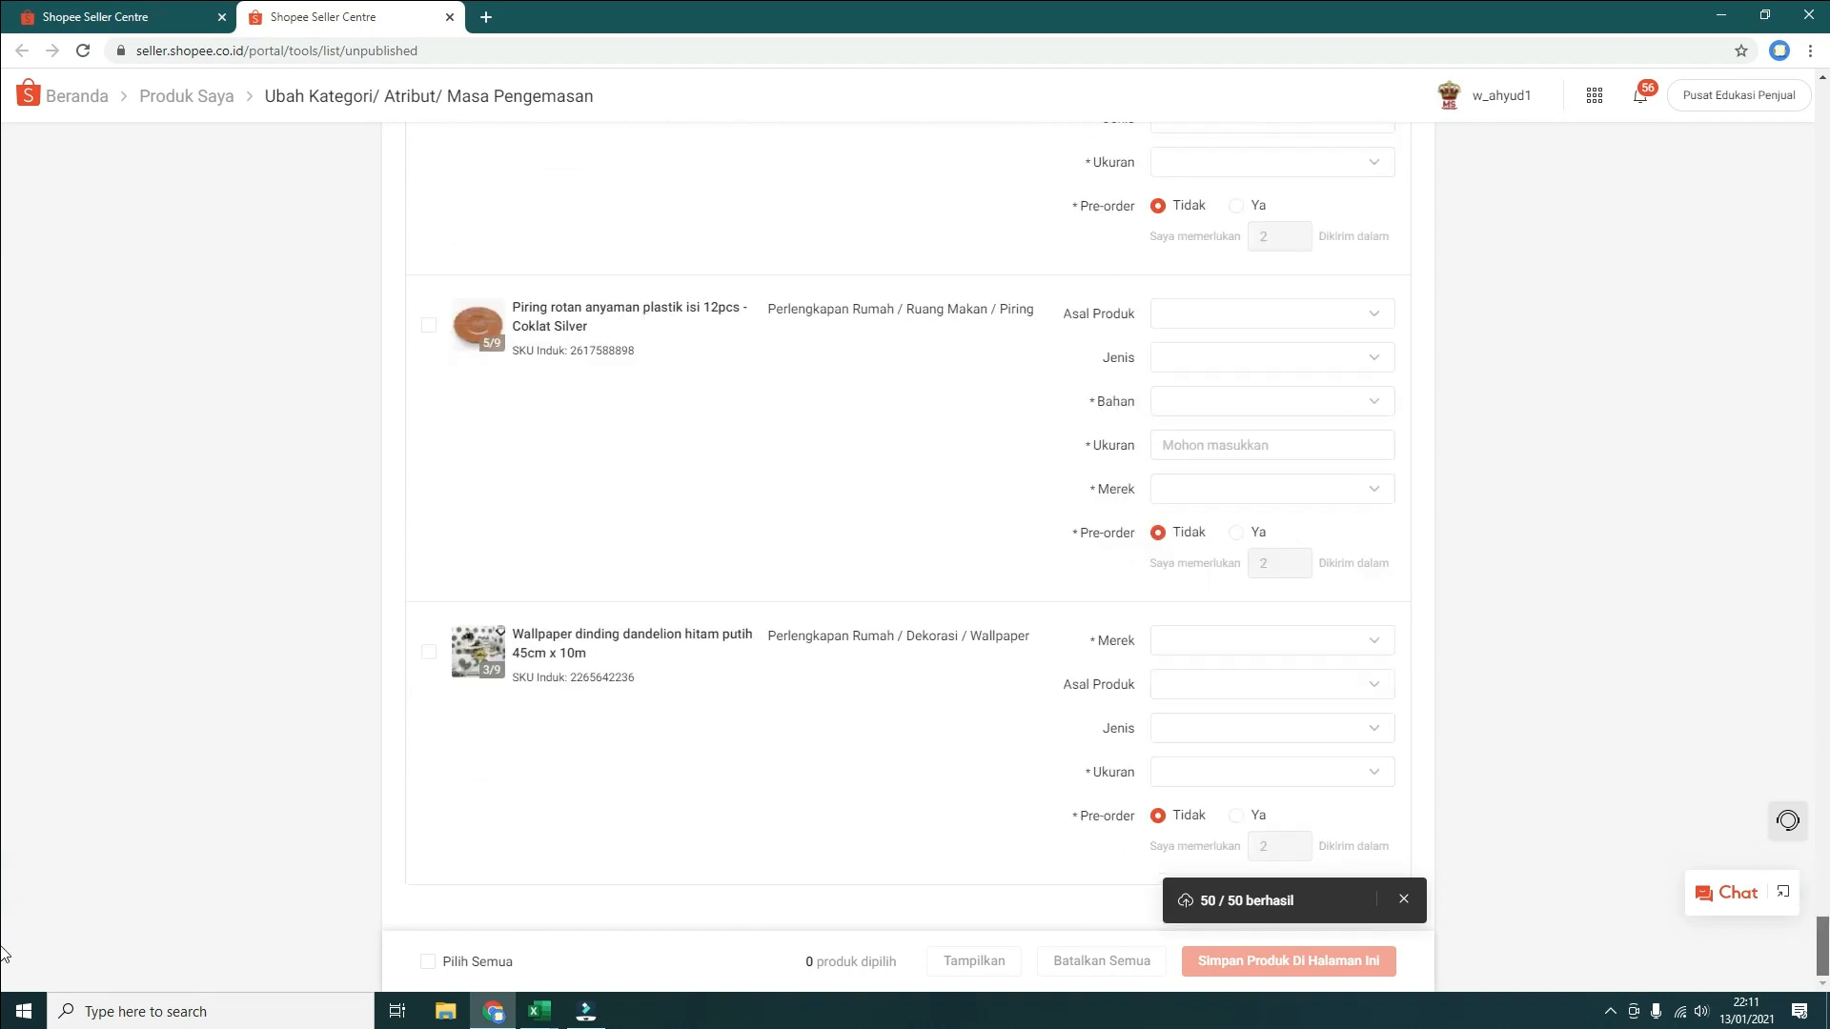